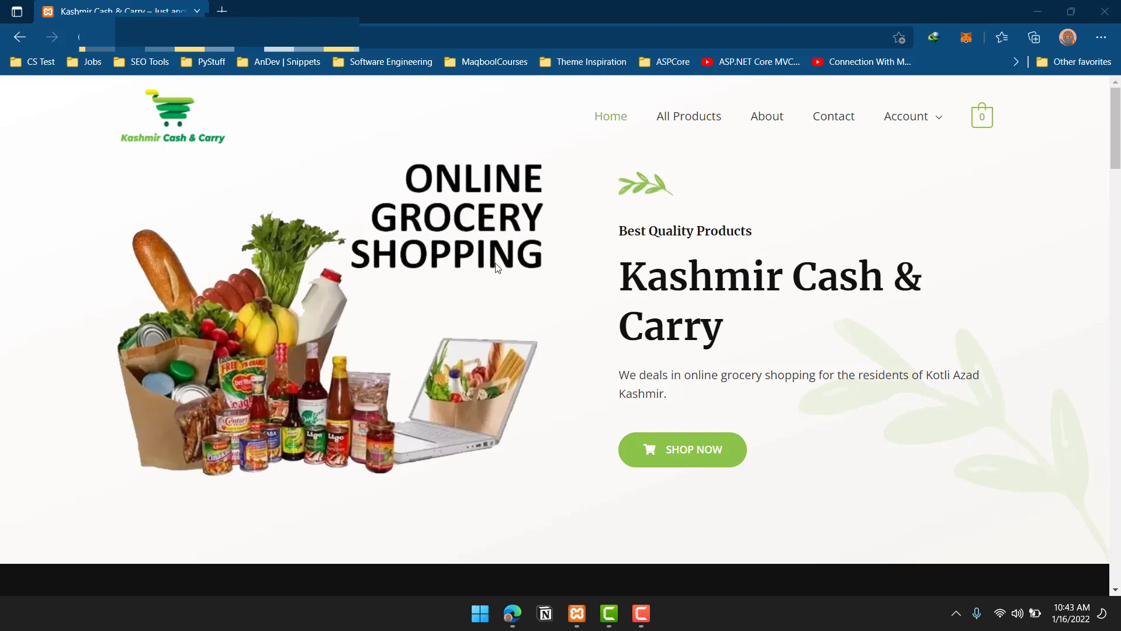
Look over the store's home page and full product list, and open the Assorted Coffee product page.
scroll(498, 268, "down", 3)
scroll(511, 267, "down", 20)
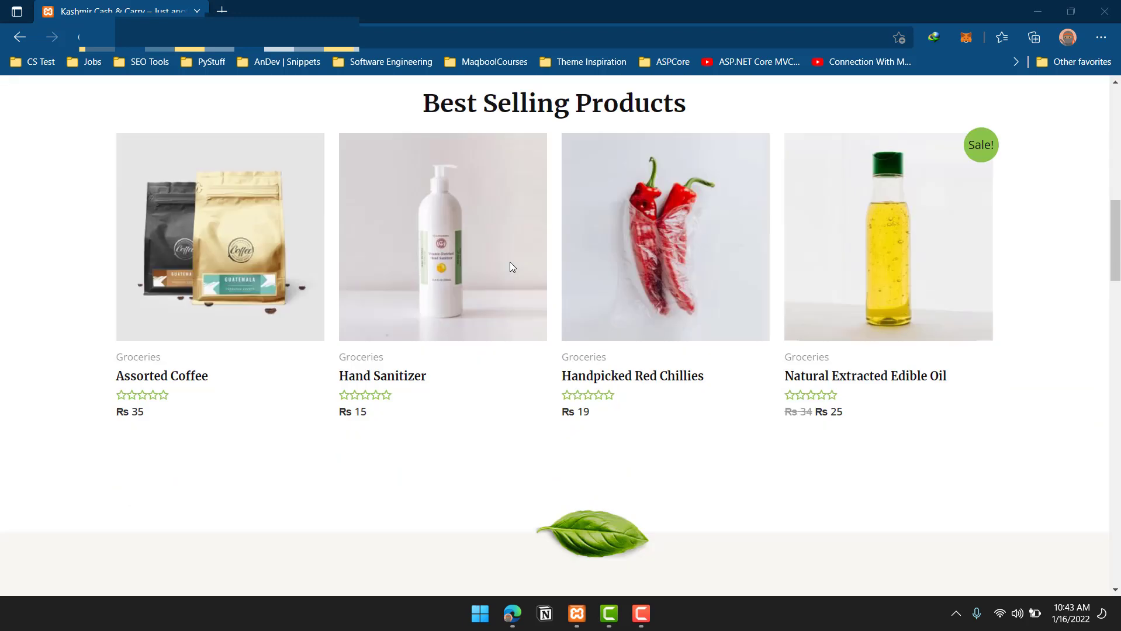
scroll(512, 267, "down", 20)
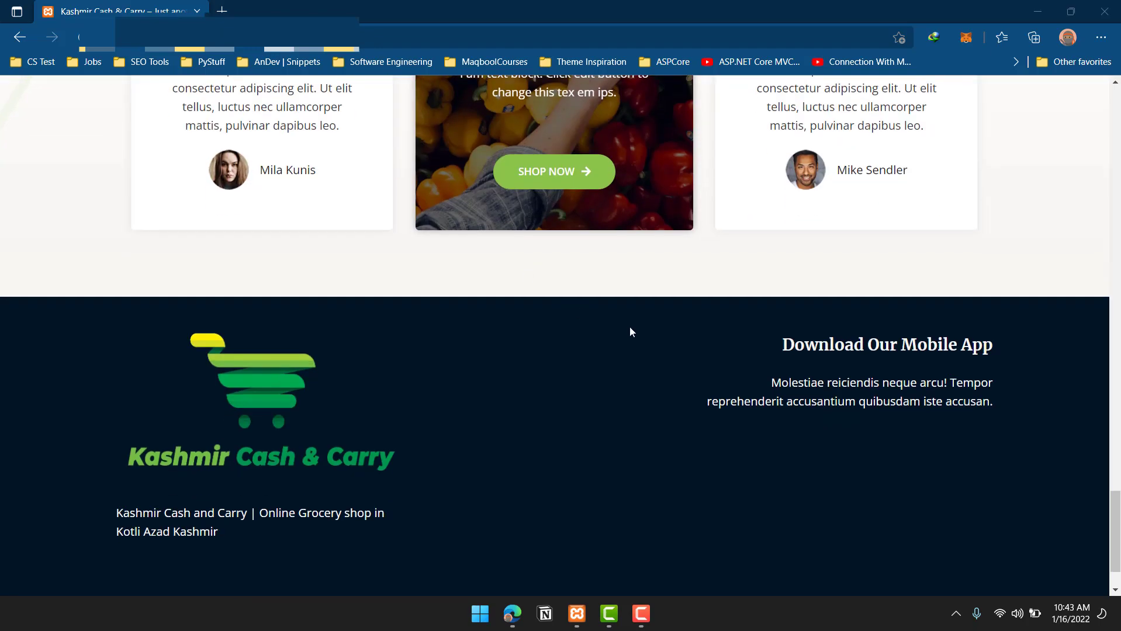
scroll(629, 327, "up", 20)
scroll(630, 330, "up", 10)
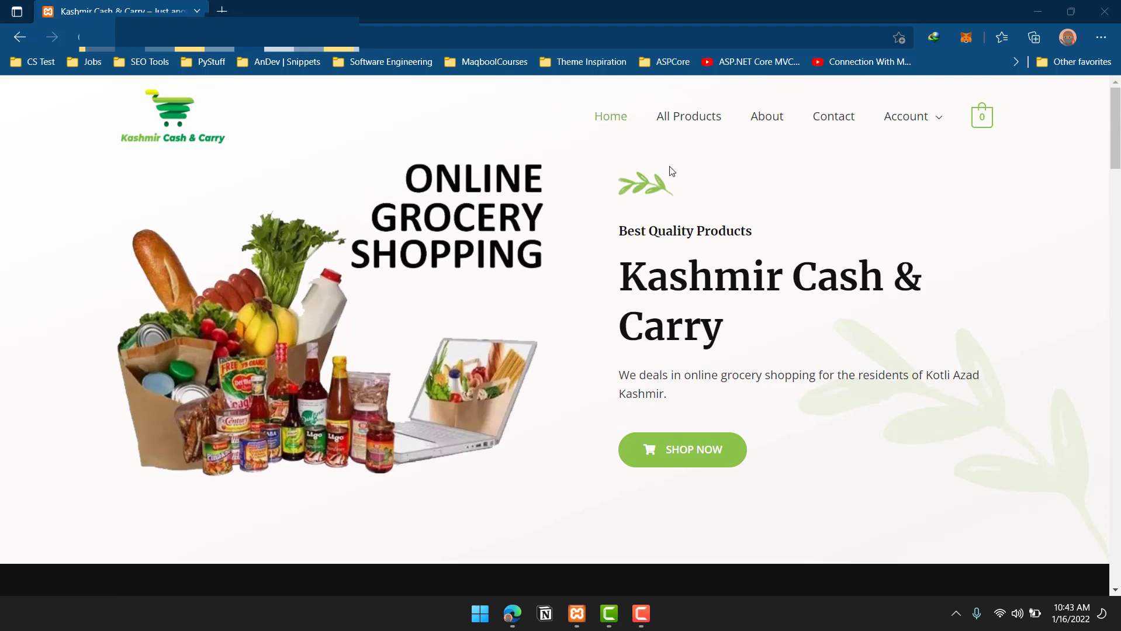
left_click(693, 119)
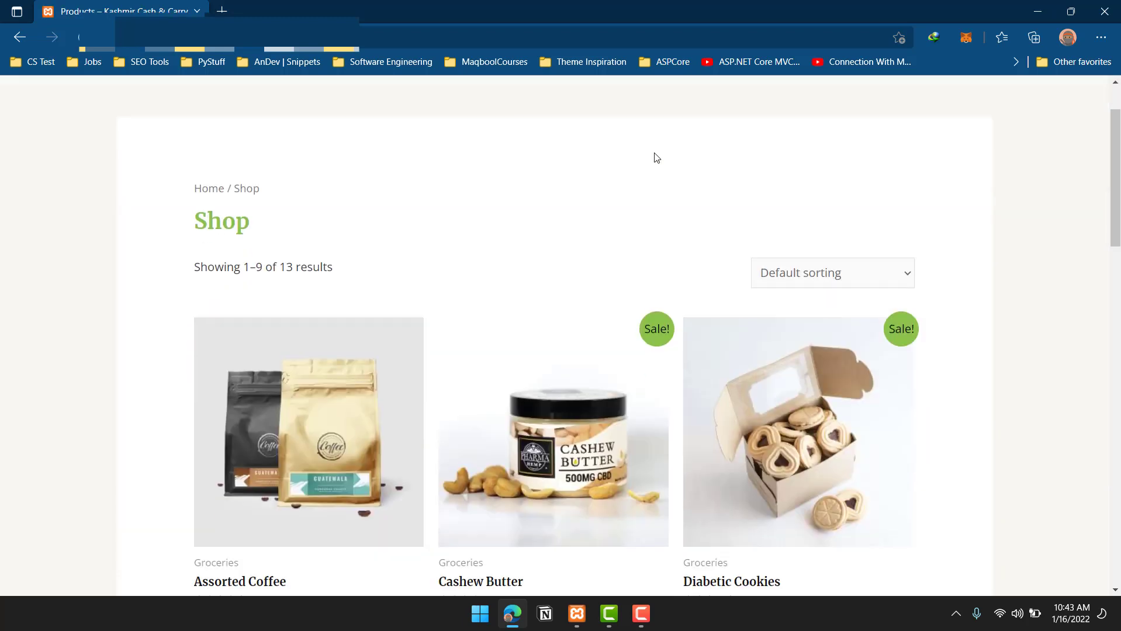
scroll(351, 283, "down", 5)
scroll(265, 260, "up", 1)
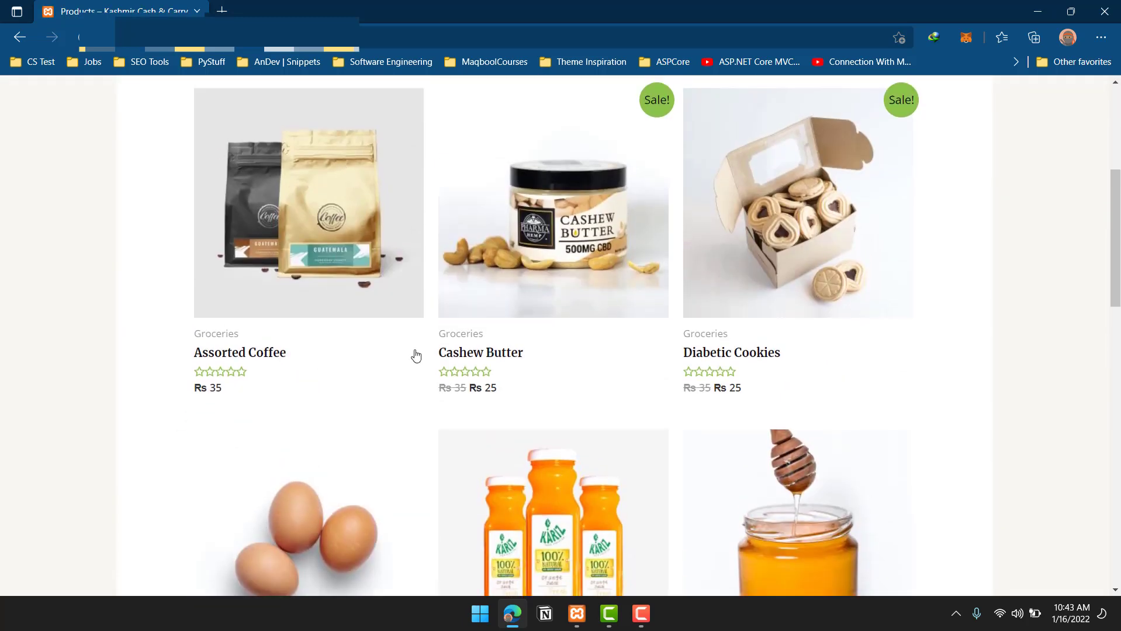
scroll(239, 266, "up", 1)
left_click(254, 265)
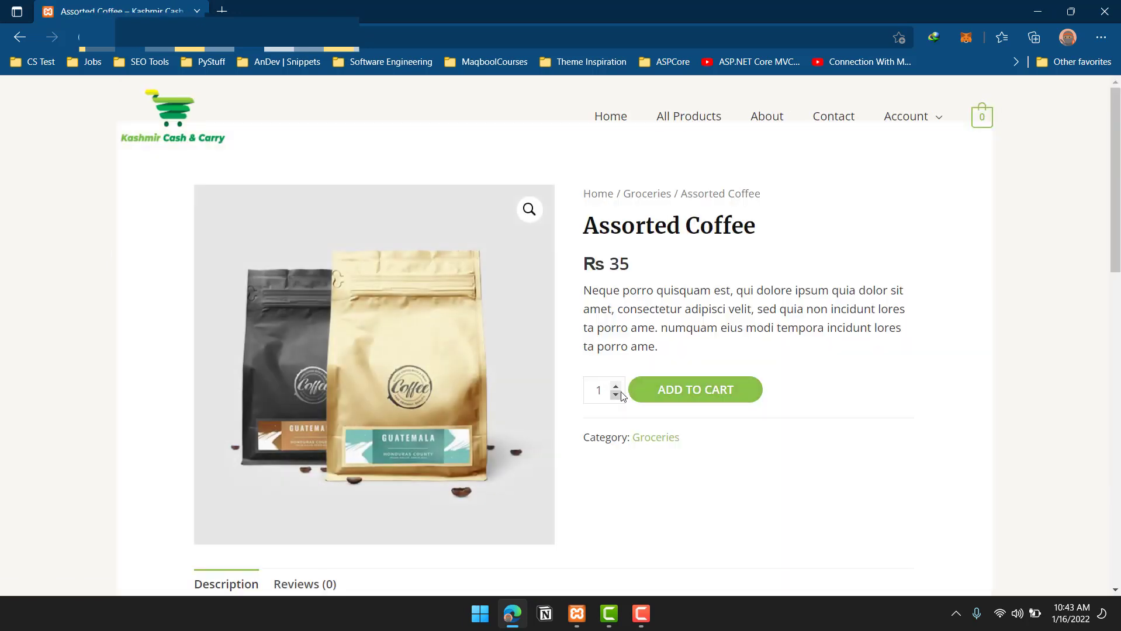
Add 2 units of Assorted Coffee to the cart and view the cart.
left_click(616, 387)
left_click(672, 396)
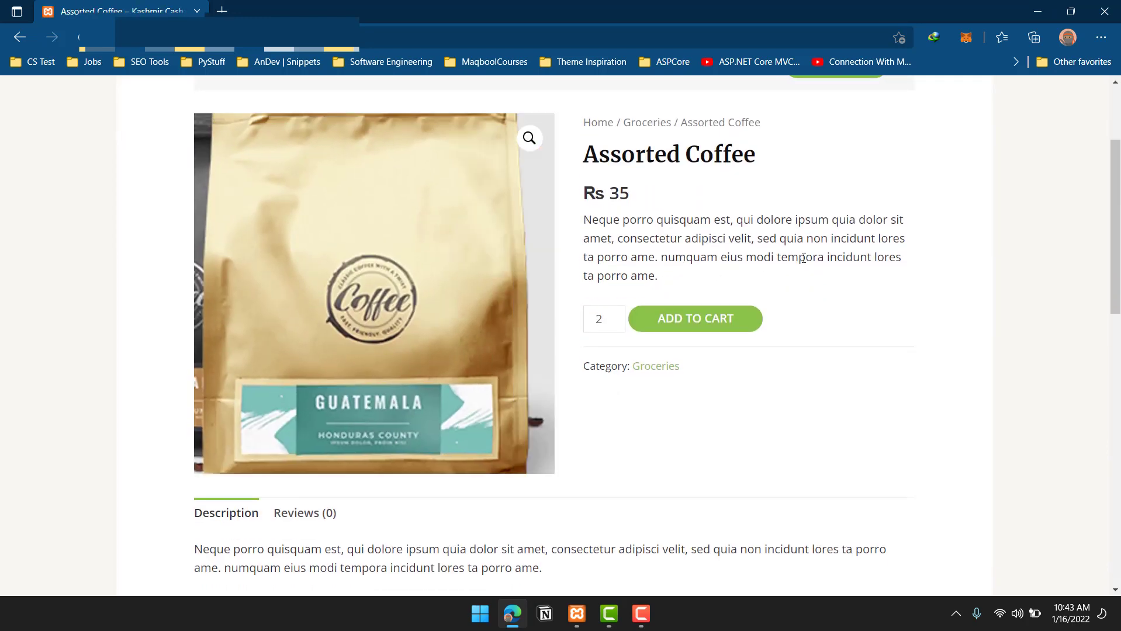
scroll(553, 265, "up", 2)
mouse_move(983, 127)
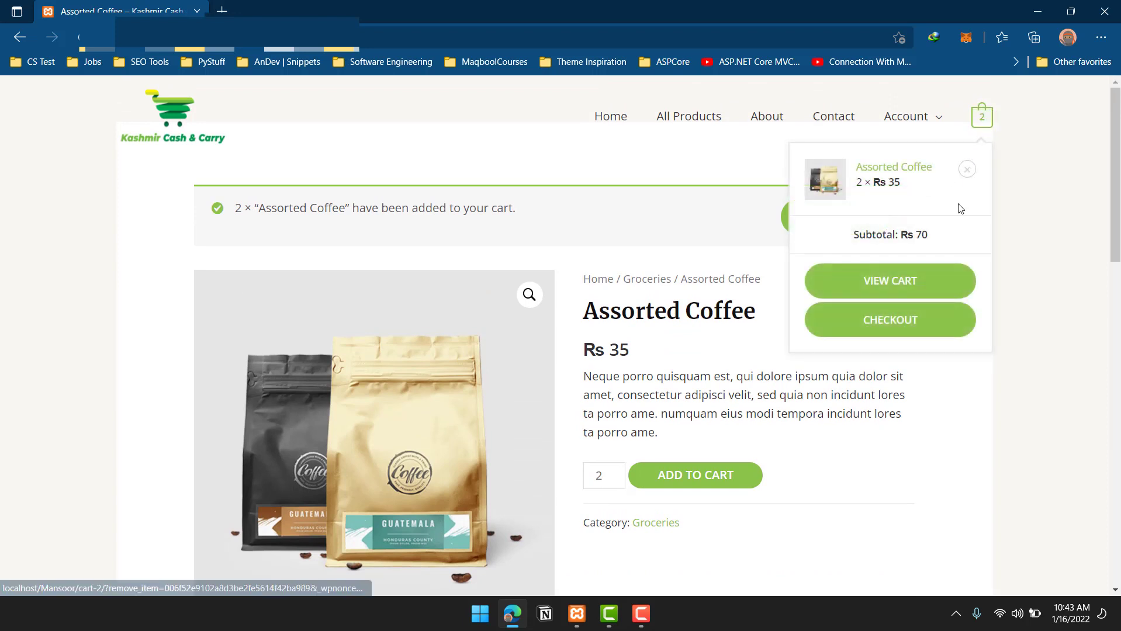
left_click(922, 286)
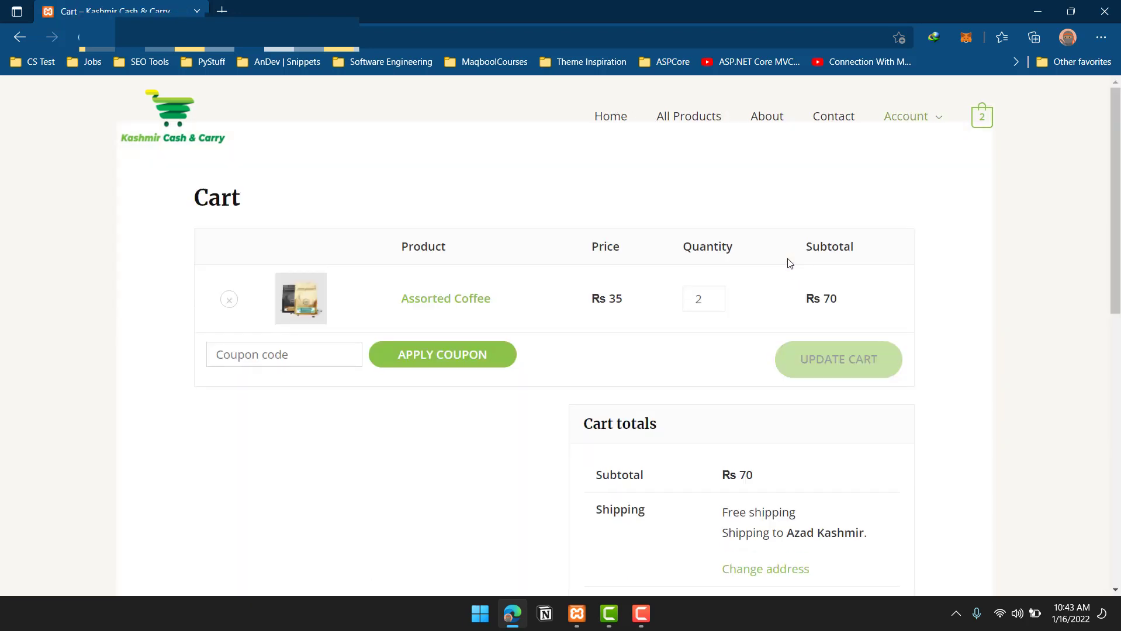
Examine the cart's line item, coupon code field, shipping, totals and checkout option.
scroll(673, 269, "down", 1)
scroll(673, 269, "down", 1)
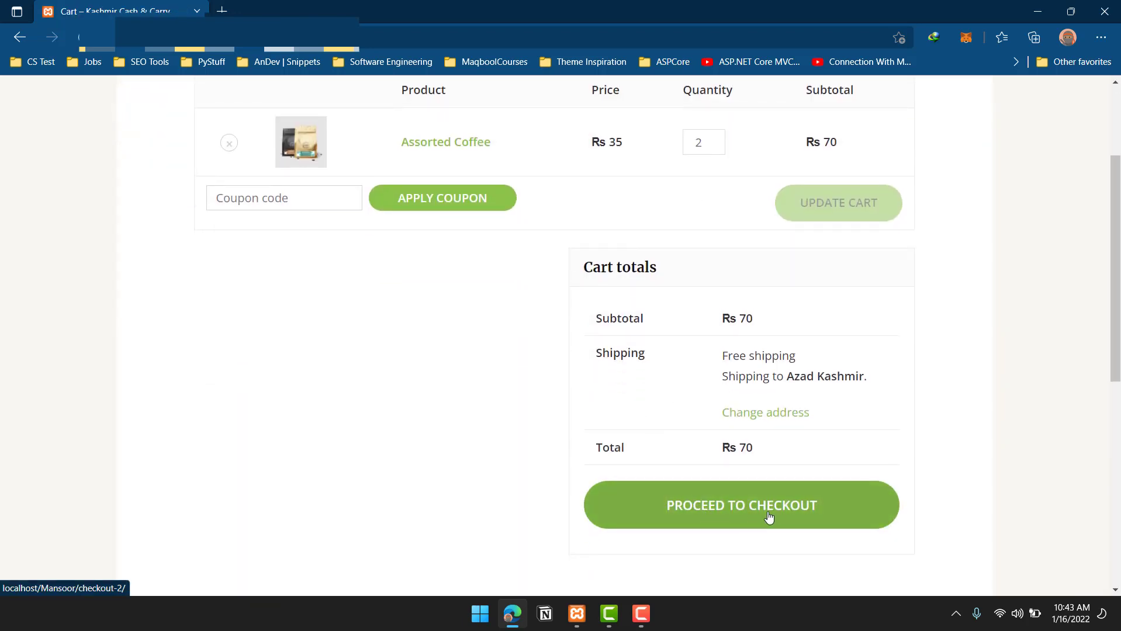
scroll(521, 266, "up", 2)
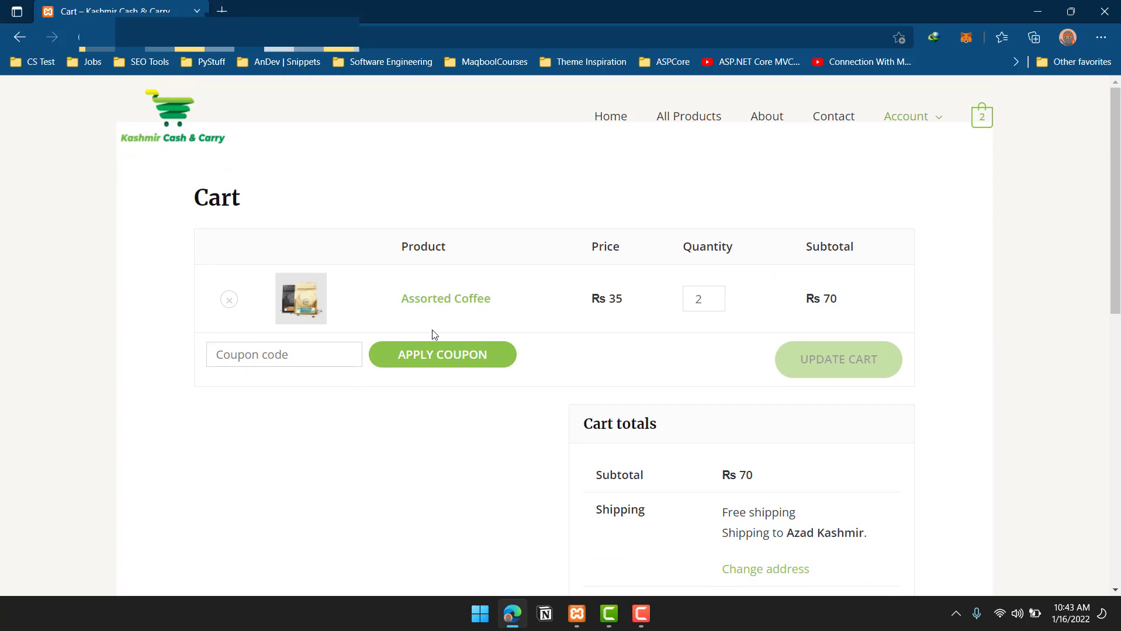
left_click(325, 357)
scroll(826, 199, "down", 9)
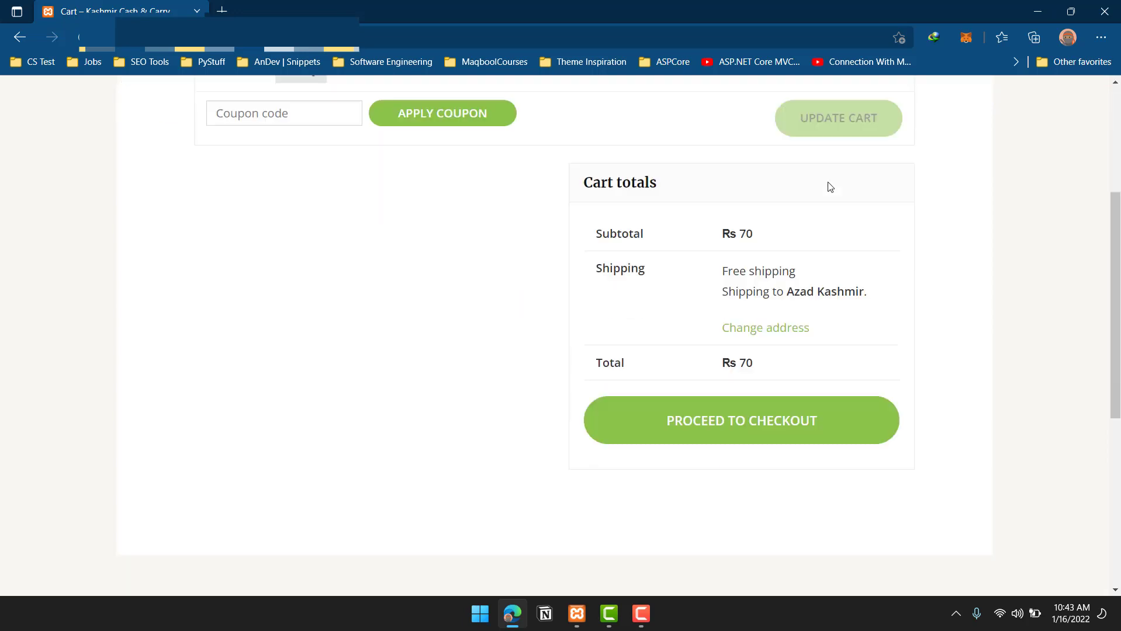
scroll(826, 193, "up", 10)
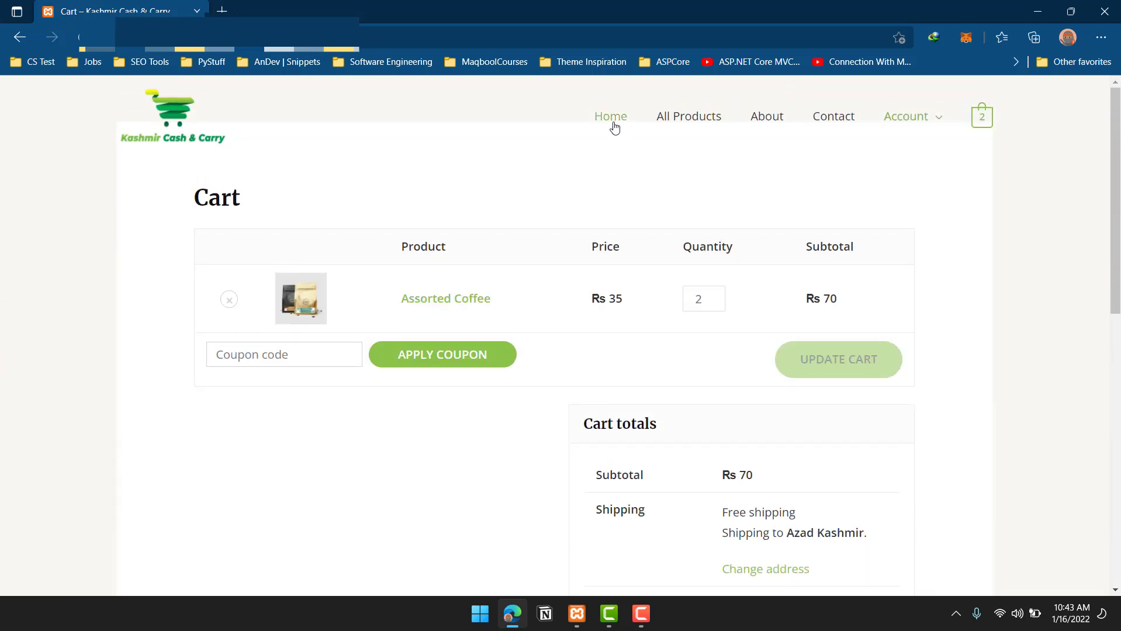
Return to the store's home page and look over its product, offer, testimonial and footer sections.
left_click(609, 127)
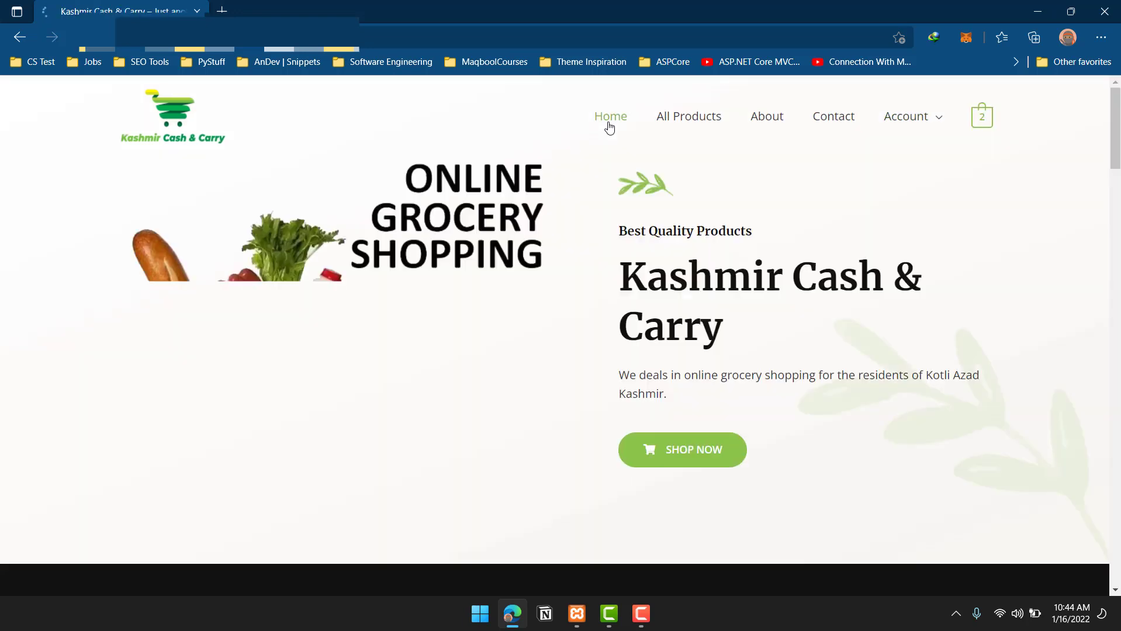
scroll(610, 128, "down", 15)
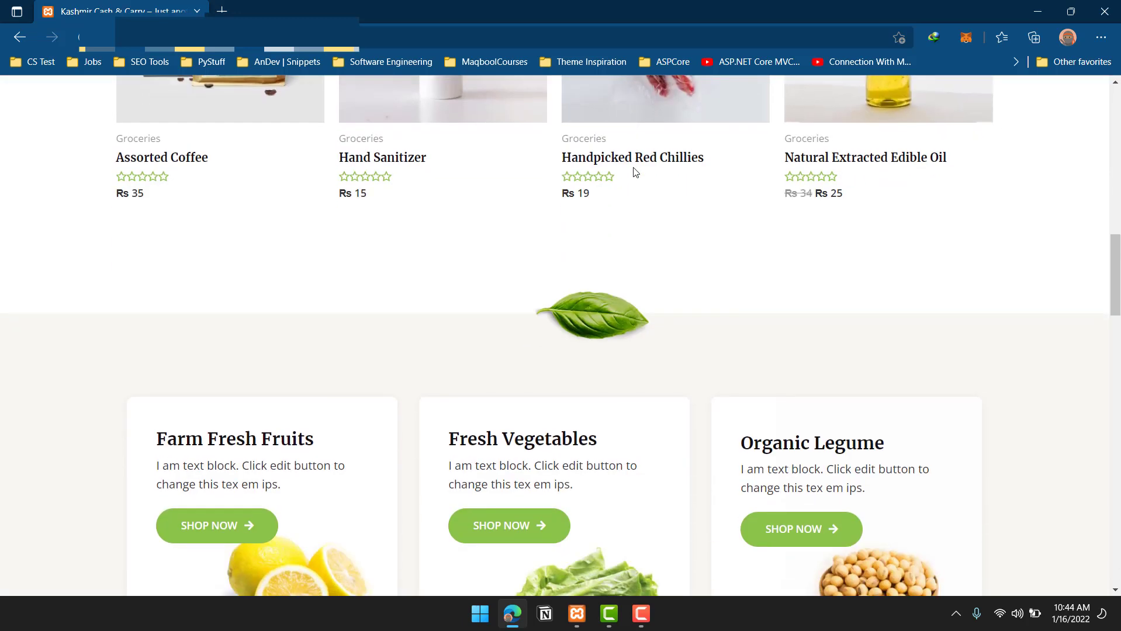
scroll(635, 190, "down", 15)
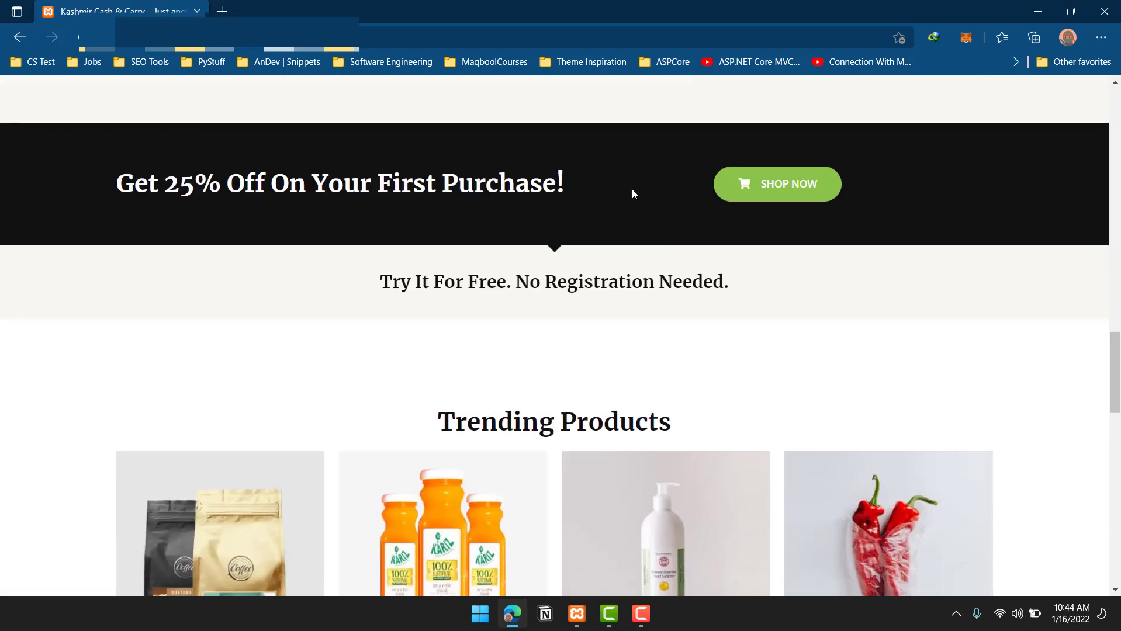
scroll(634, 194, "down", 8)
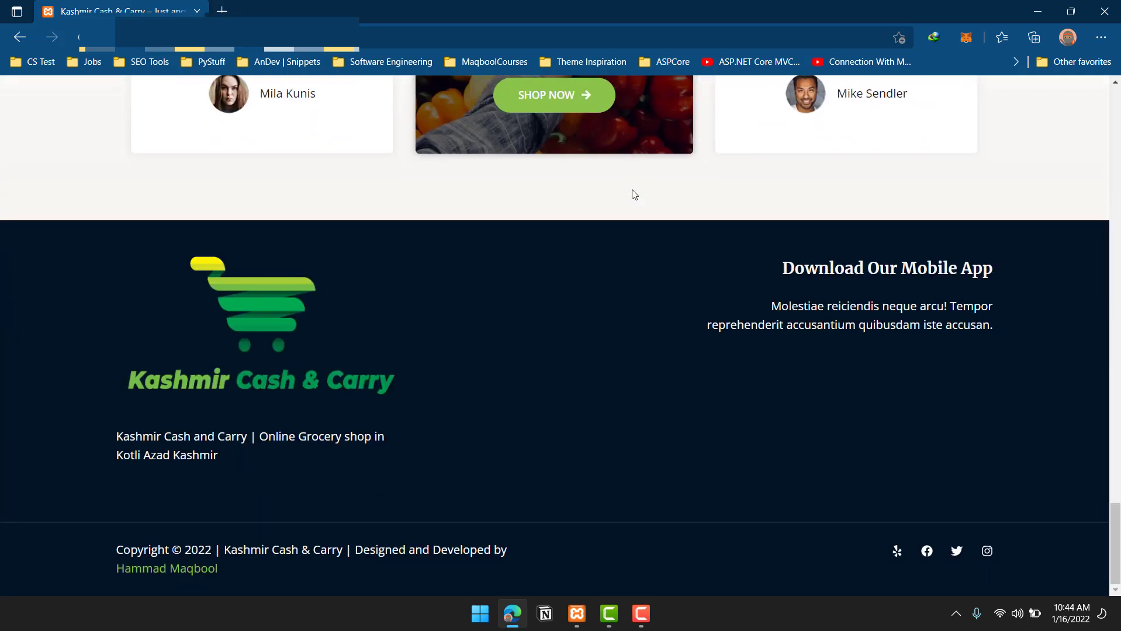
scroll(635, 195, "up", 20)
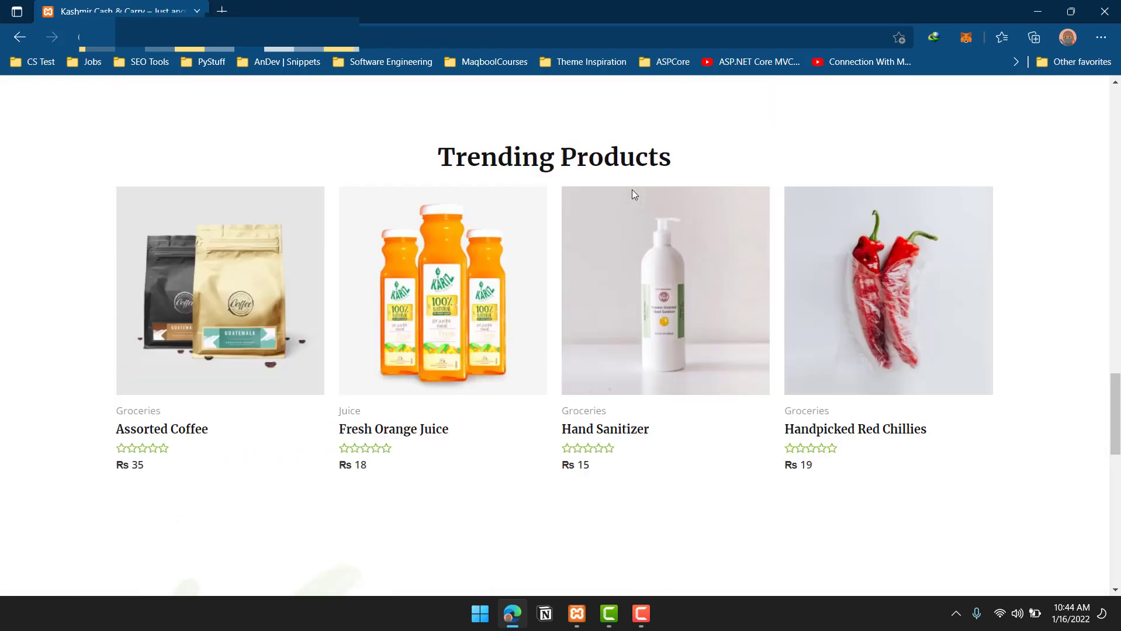
scroll(634, 195, "up", 1)
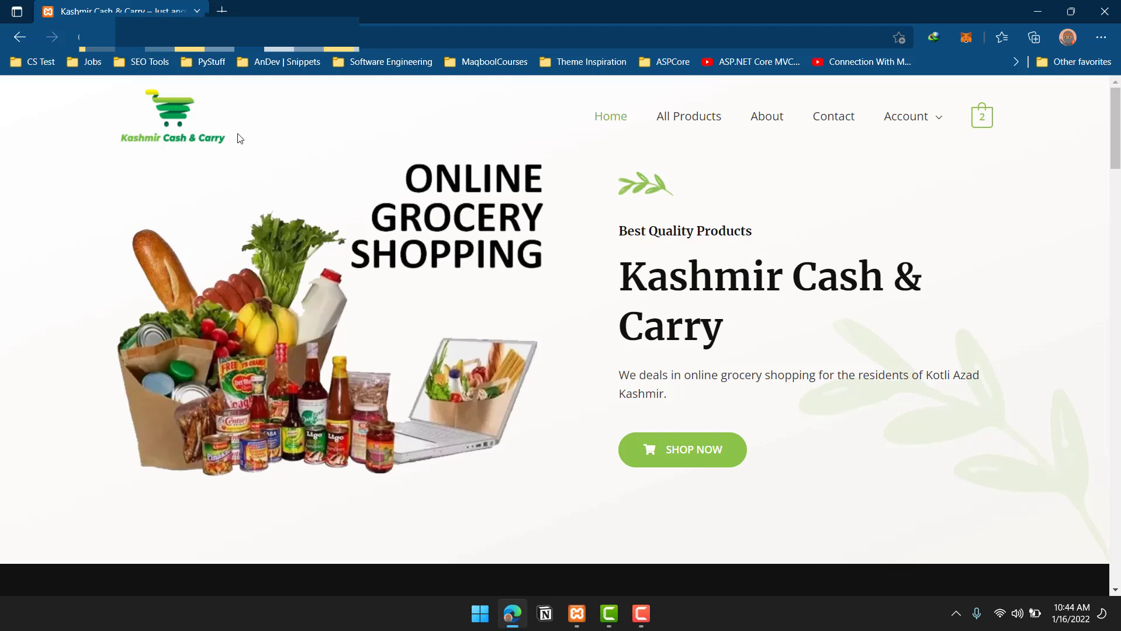
Search the web for "download xampp" in a new browser tab.
left_click(222, 10)
left_click(197, 11)
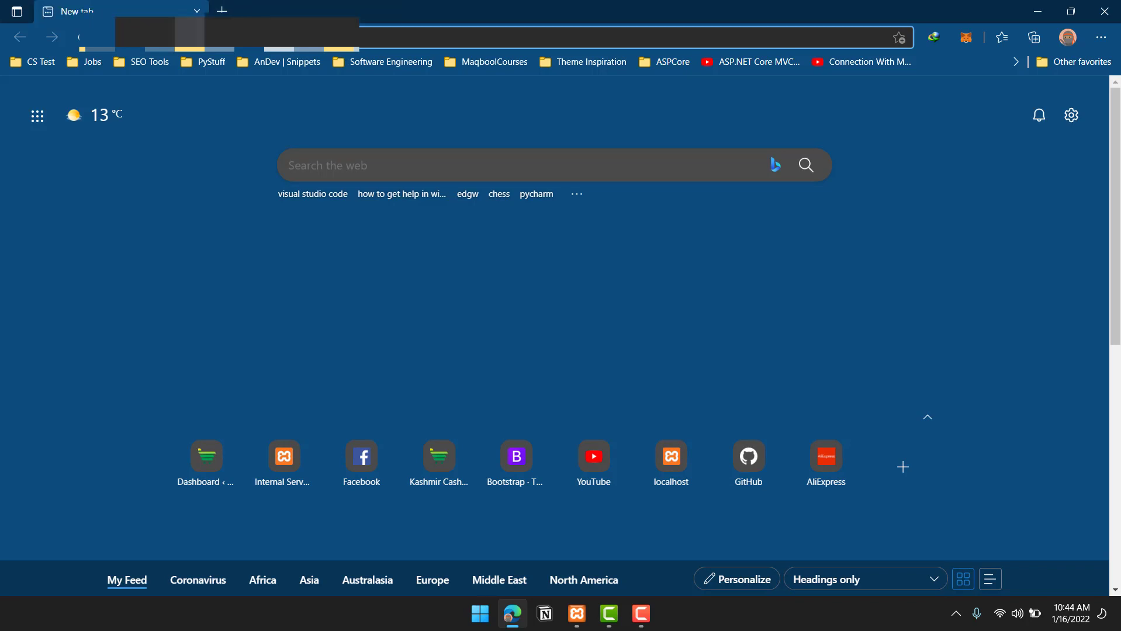
type("xam")
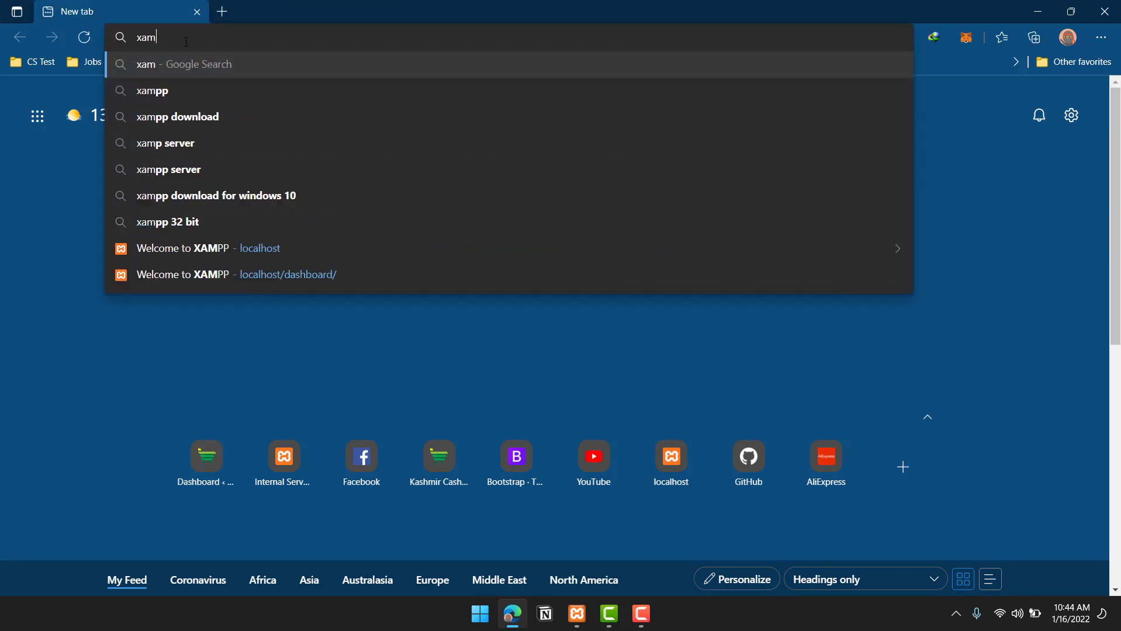
key("BackSpace")
key("BackSpace")
key("BackSpace")
type("downlo")
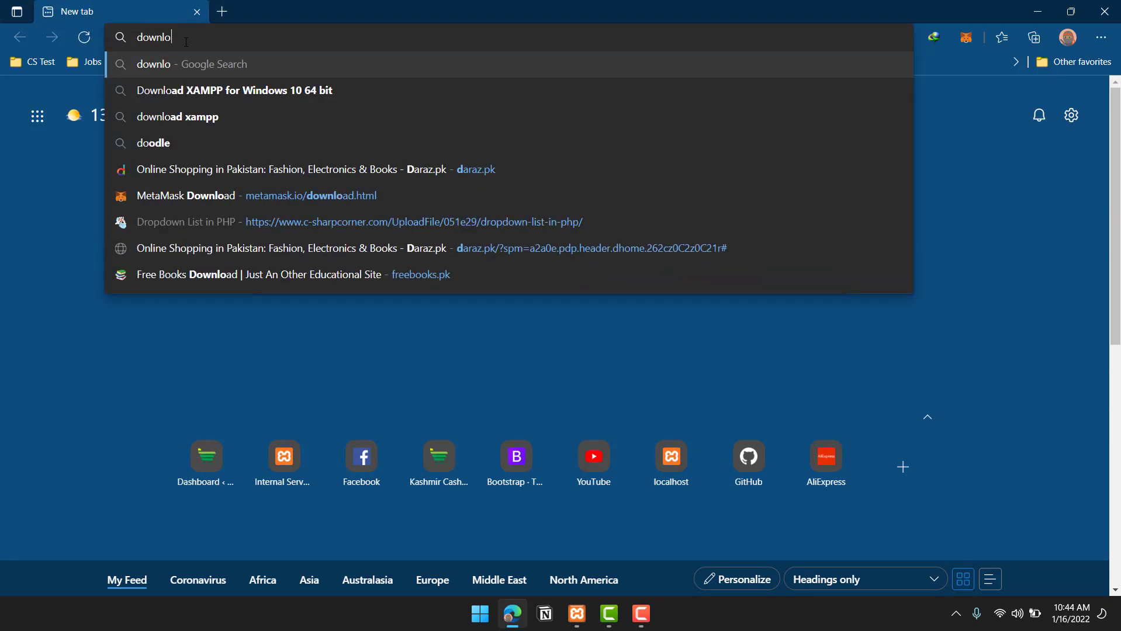
type("ad xam")
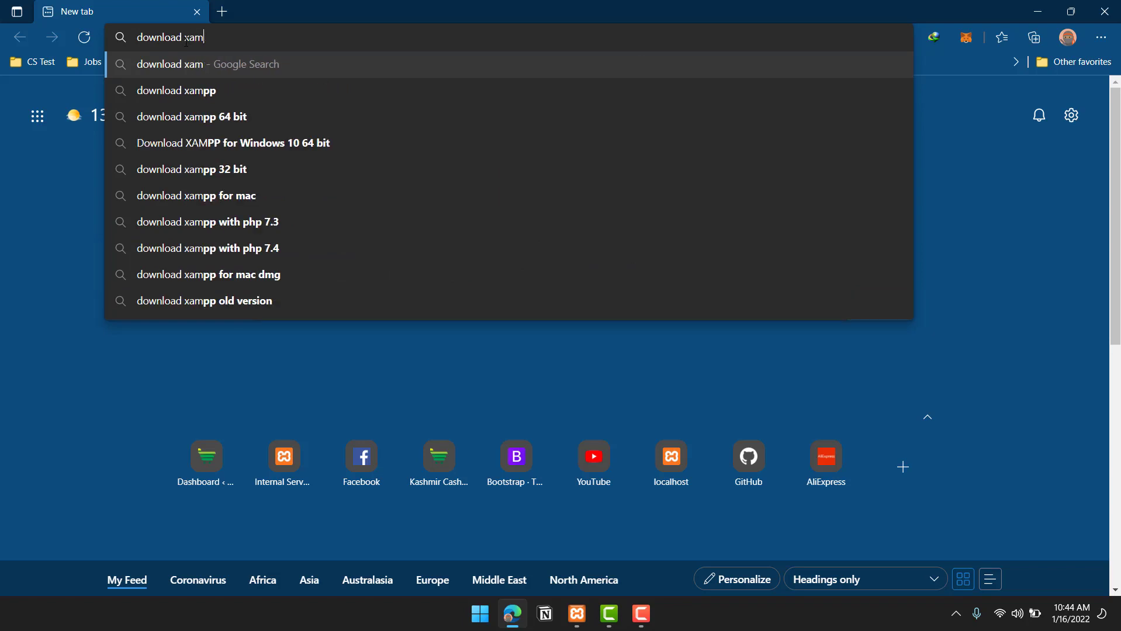
left_click(177, 90)
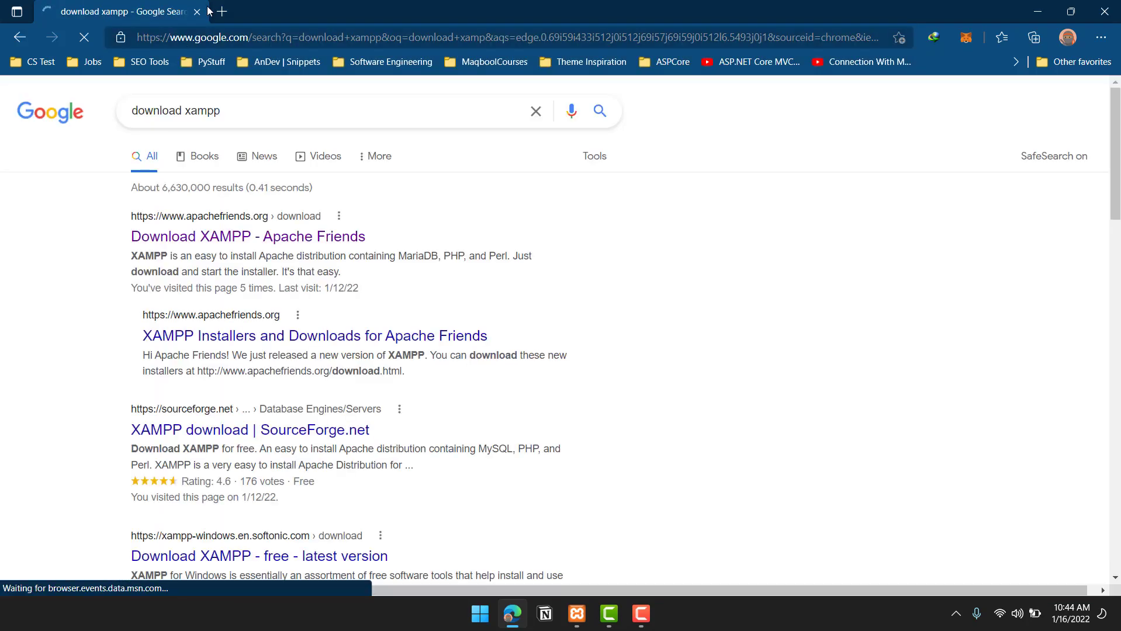
Open the "Download XAMPP - Apache Friends" result in a separate tab and show that page.
right_click(280, 242)
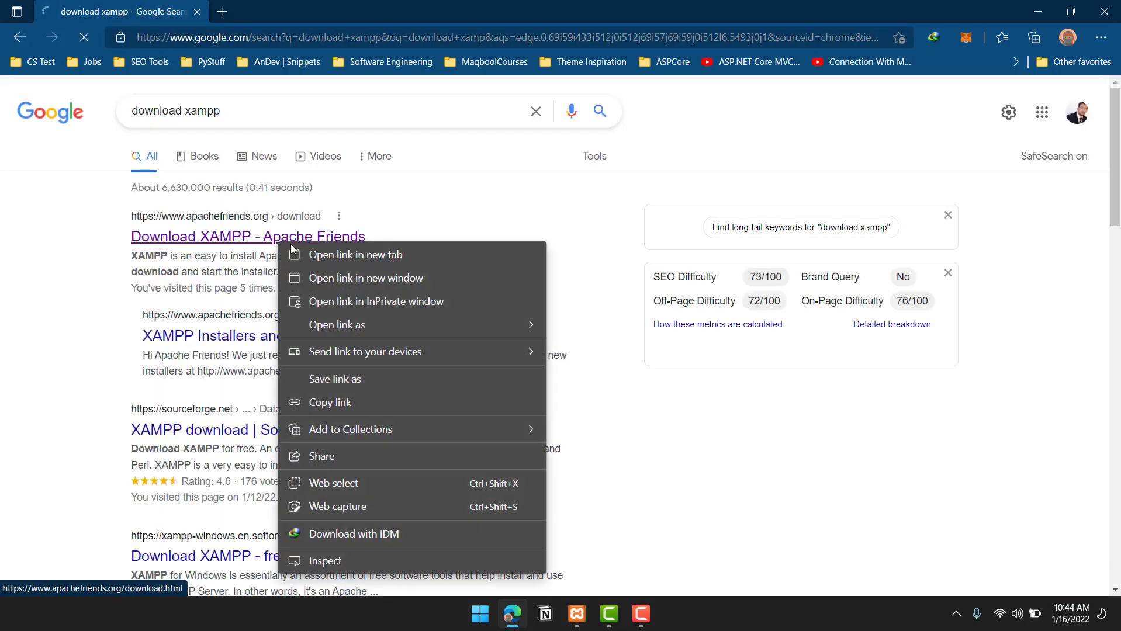
left_click(387, 261)
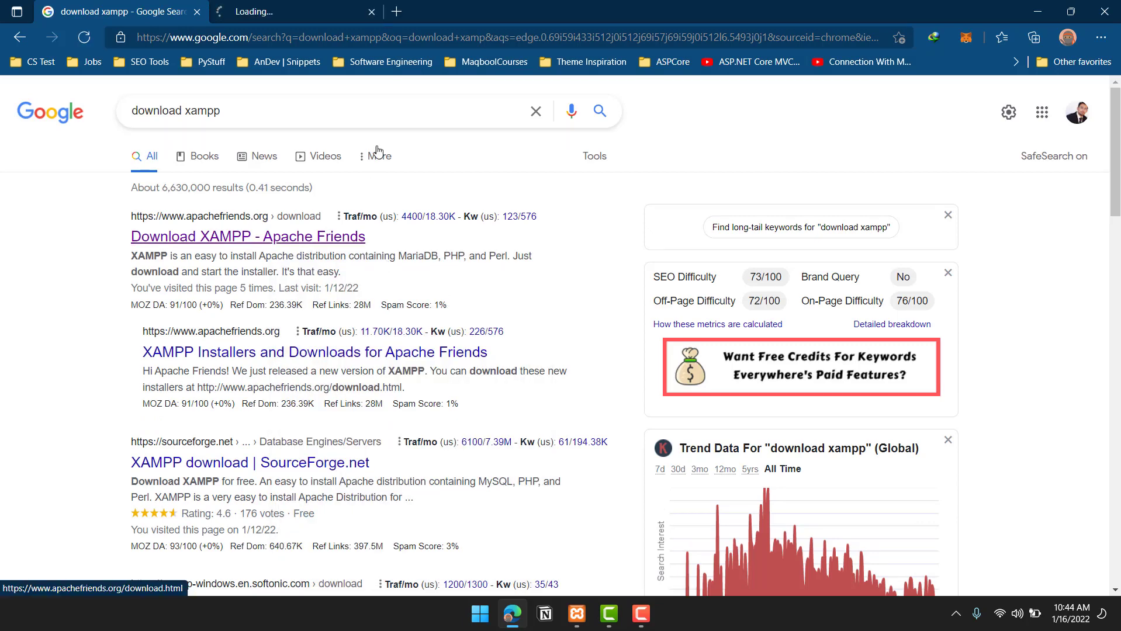
left_click(300, 7)
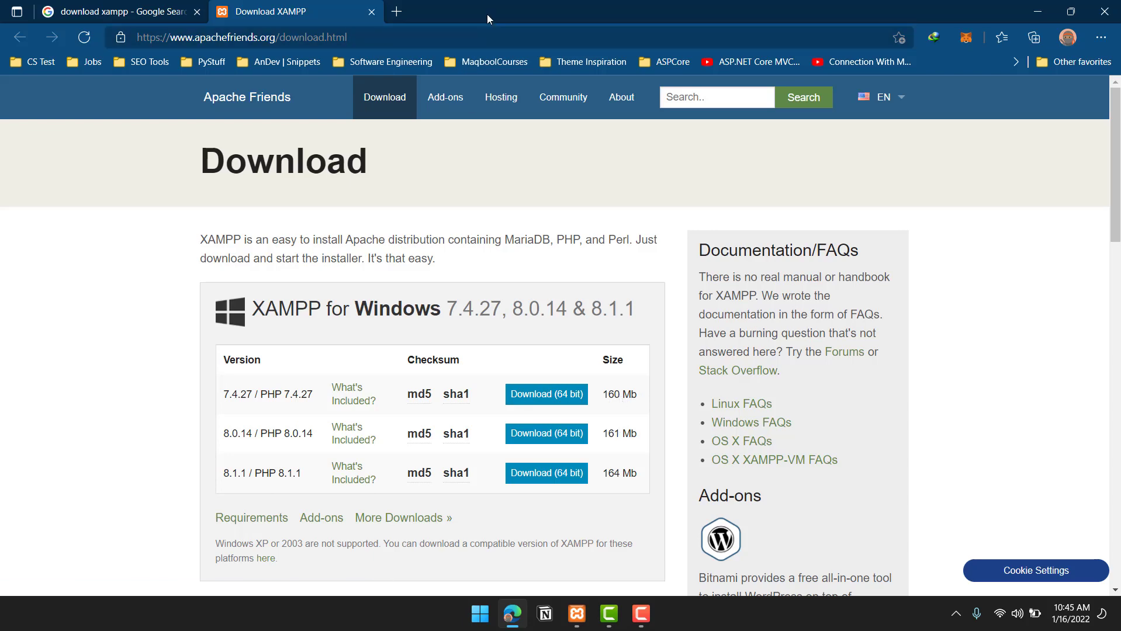
Switch to the XAMPP Control Panel and restart the Apache and MySQL modules.
left_click(1038, 11)
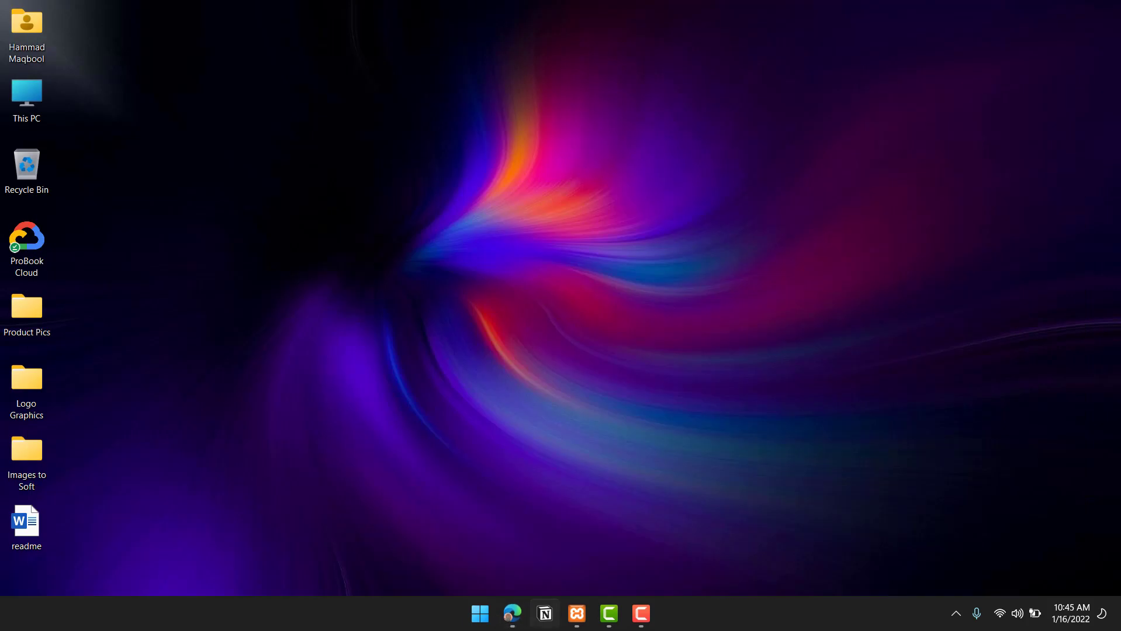
left_click(579, 613)
left_click_drag(566, 77, 536, 97)
left_click(579, 164)
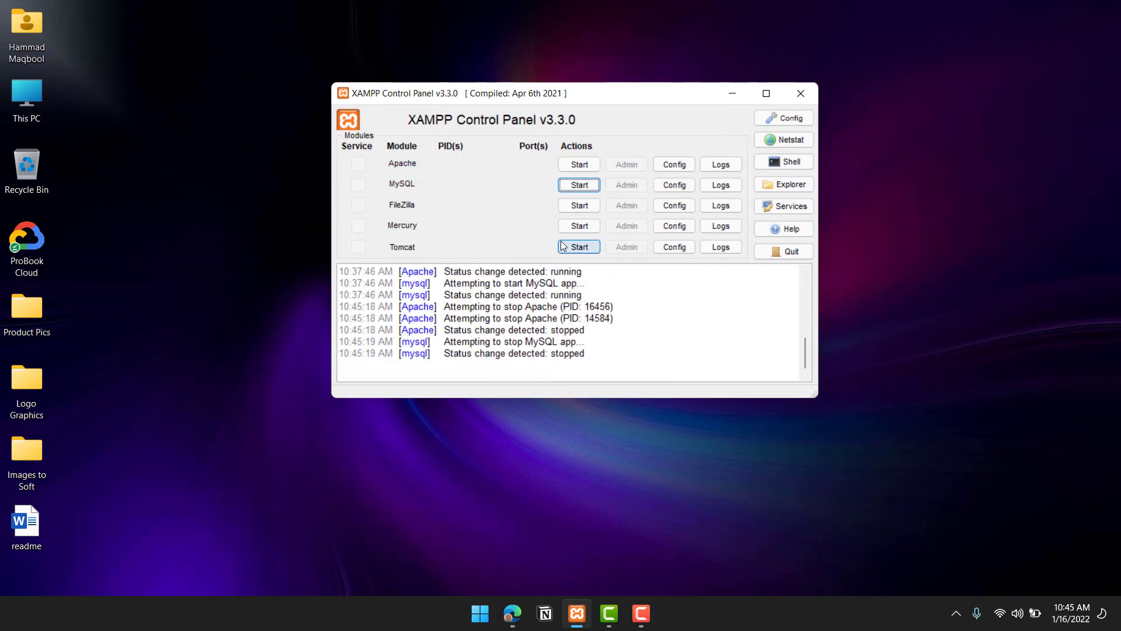
left_click(578, 165)
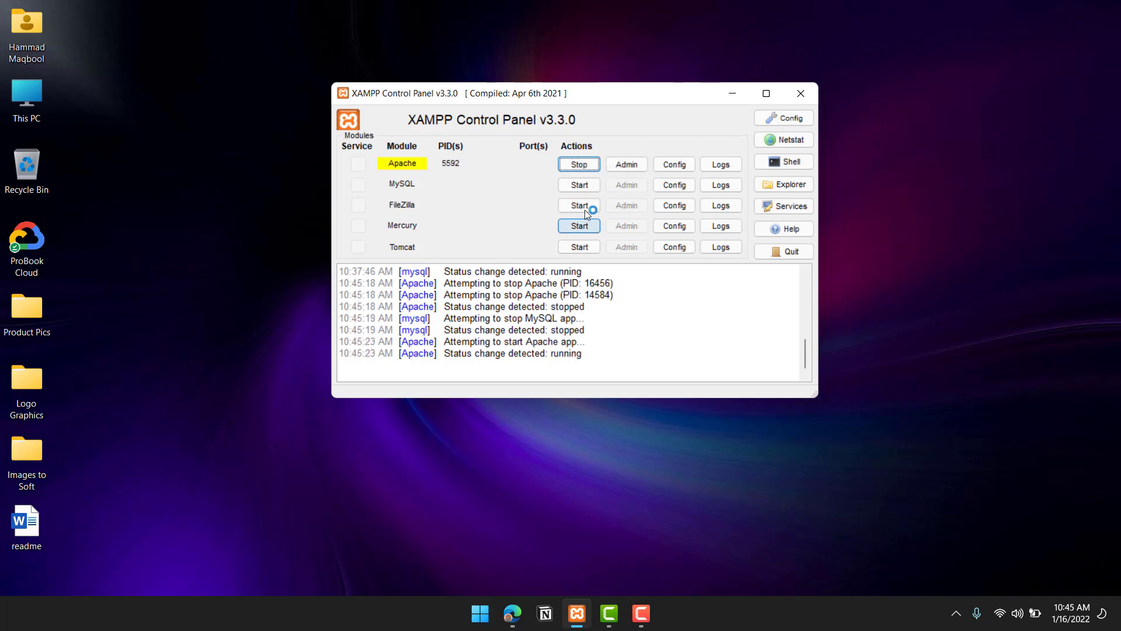
left_click(584, 184)
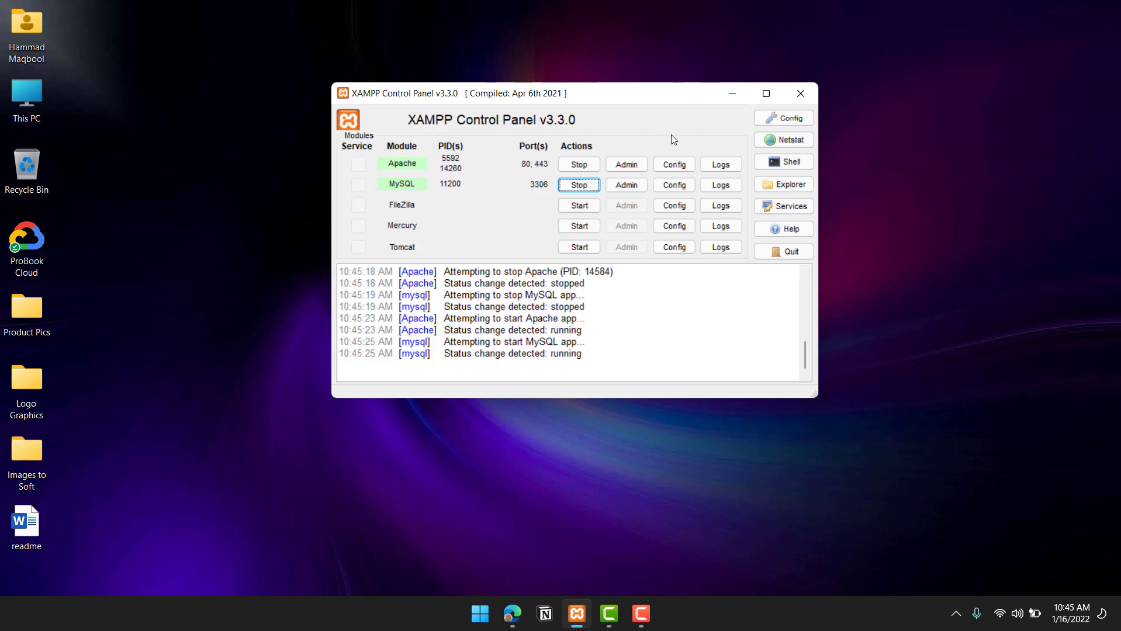
Check the programs running in the background and move the XAMPP Control Panel window slightly lower.
left_click(957, 613)
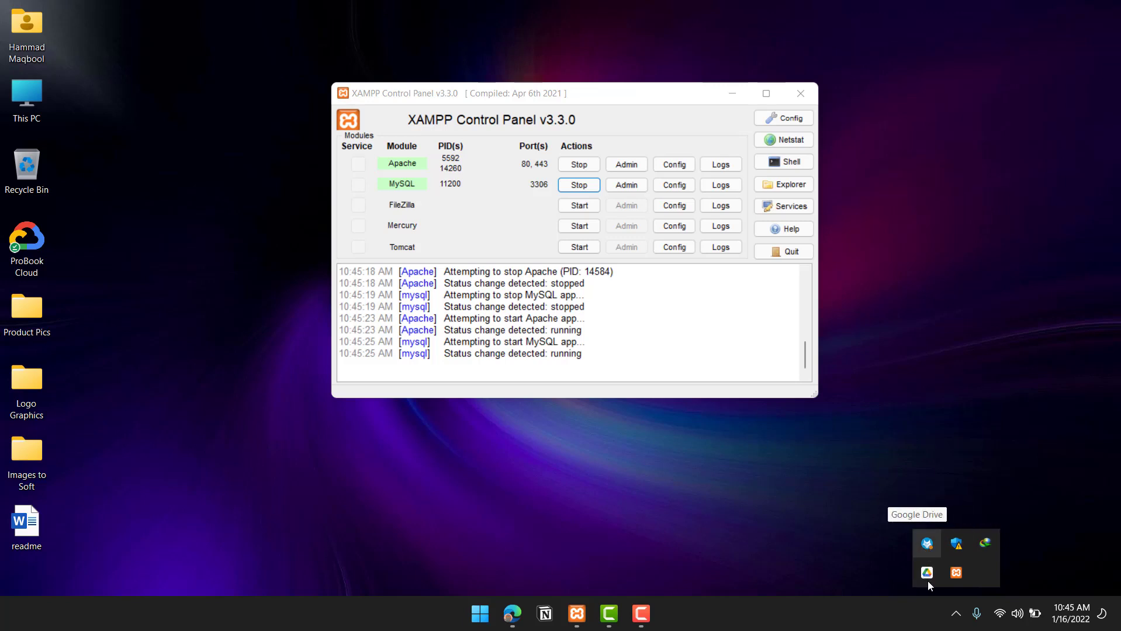
left_click(741, 529)
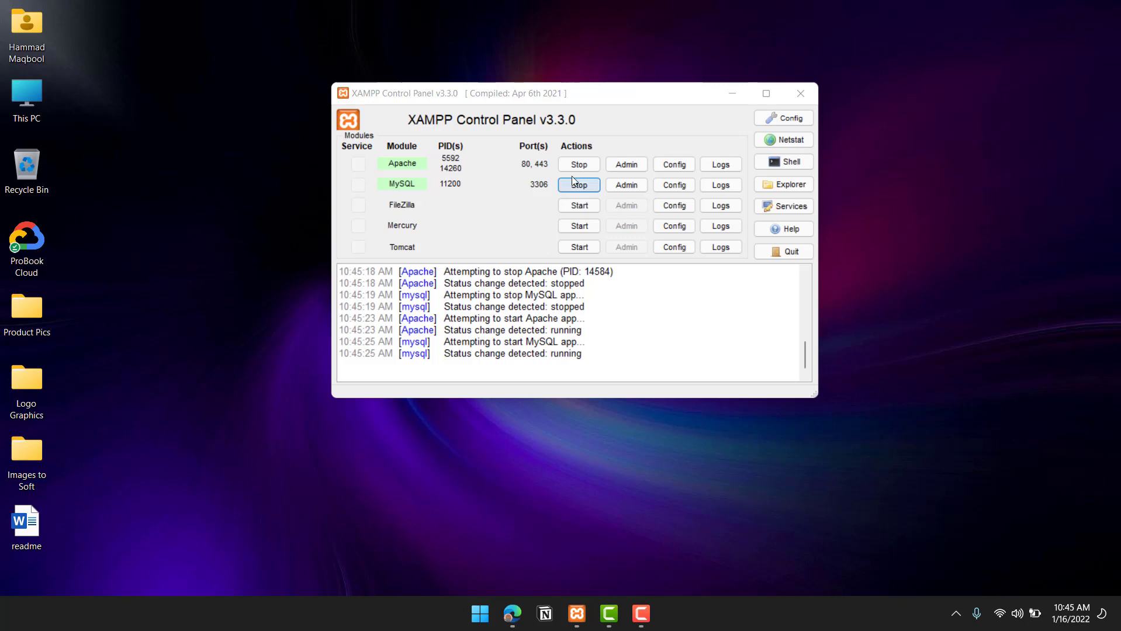
left_click(575, 93)
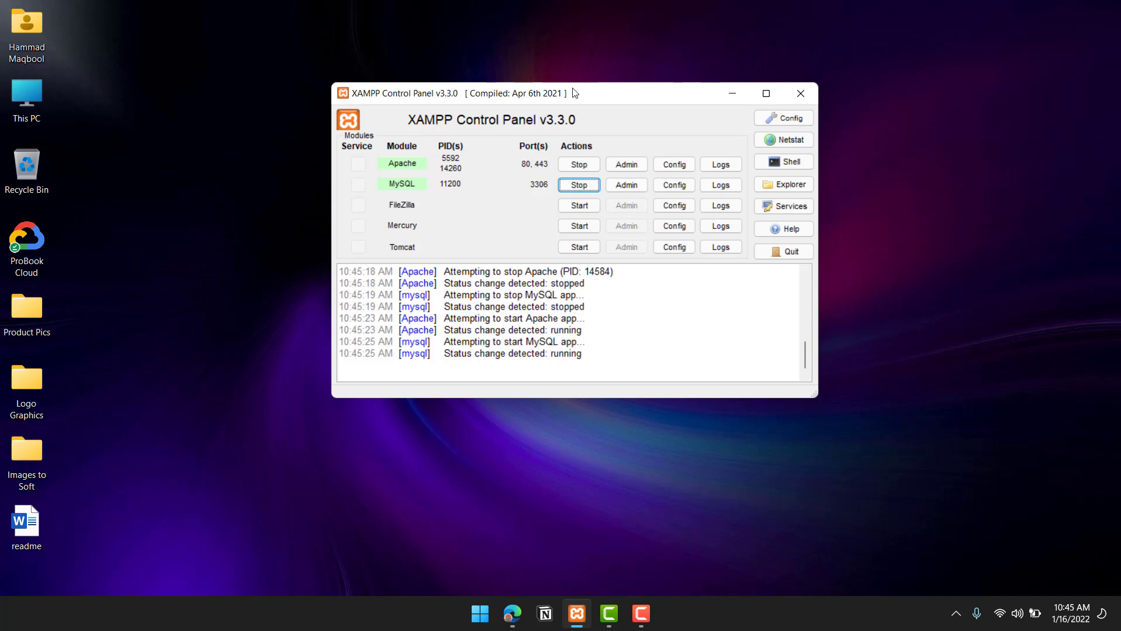
left_click_drag(565, 93, 564, 121)
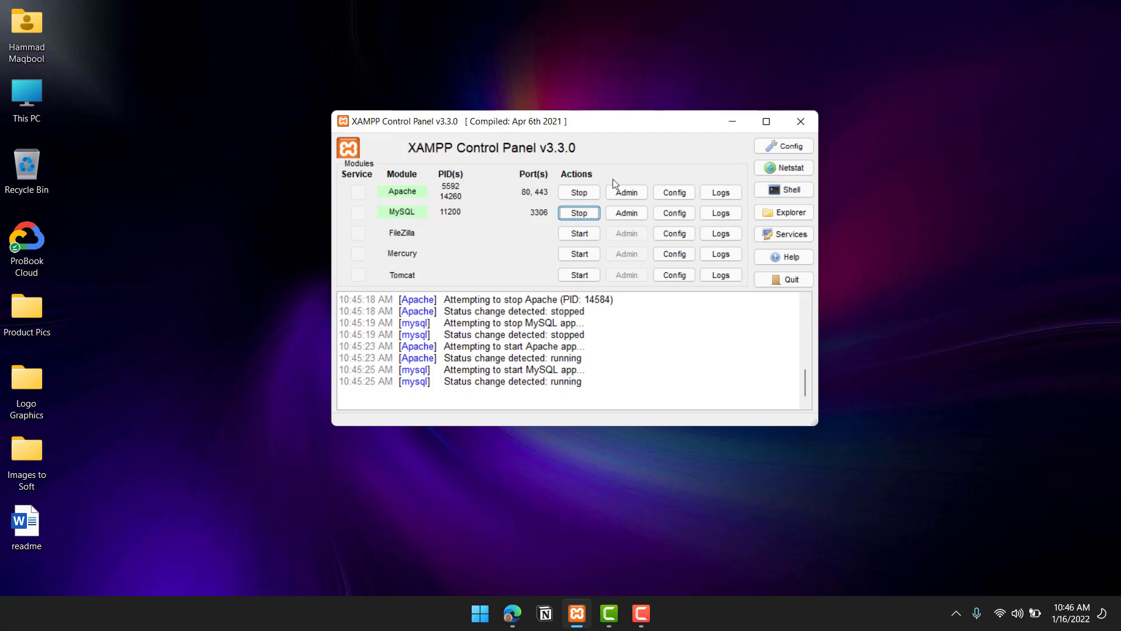
Open the Apache admin dashboard, look it over, and close the Google search and Download XAMPP browser tabs.
left_click(626, 192)
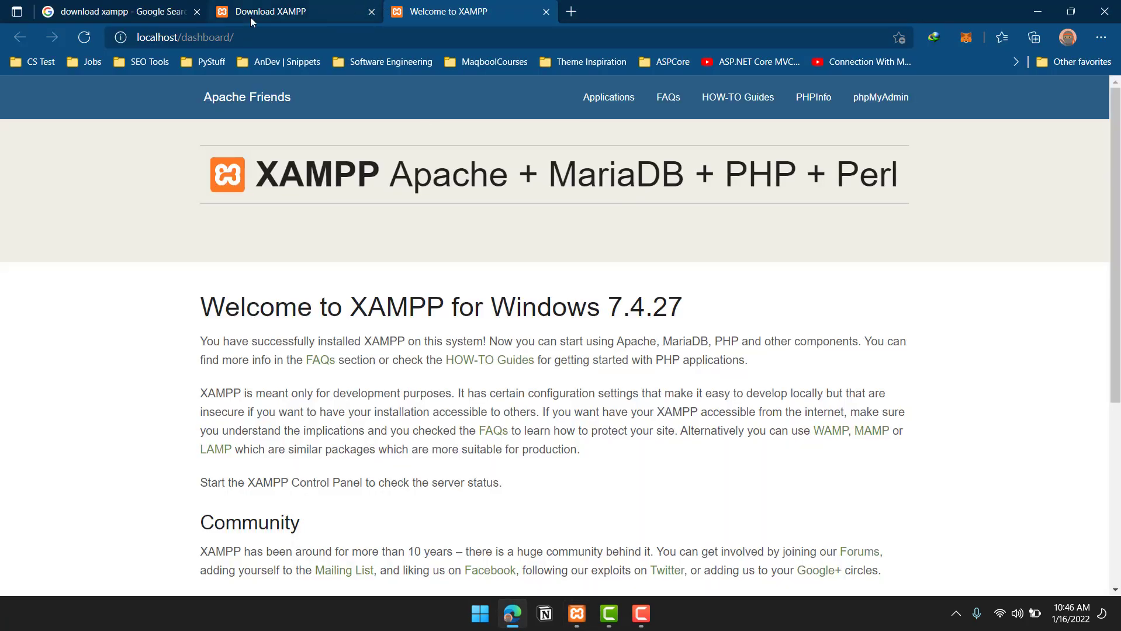
left_click(372, 12)
left_click(176, 20)
left_click(197, 12)
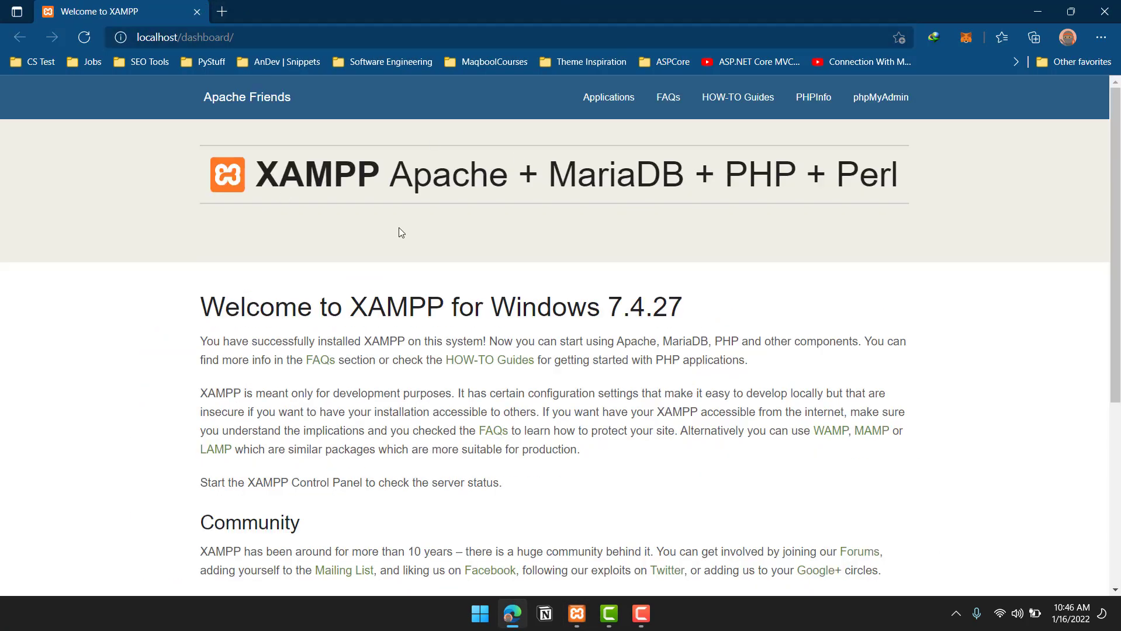
scroll(1057, 155, "down", 5)
scroll(1013, 175, "up", 5)
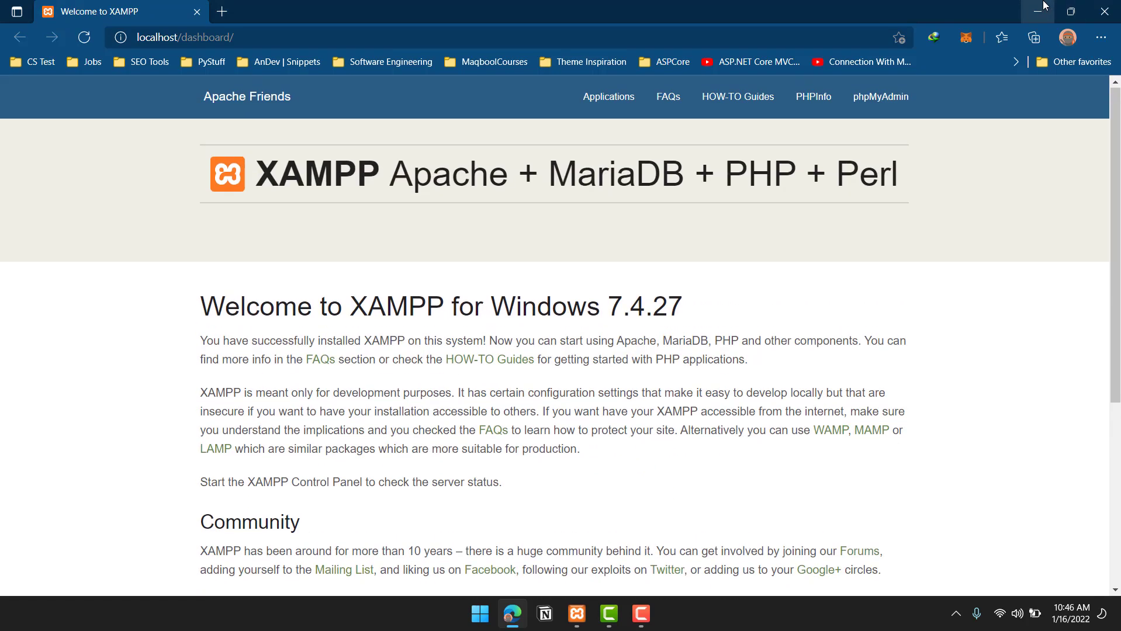
Return to the XAMPP Control Panel and open the MySQL admin page in phpMyAdmin.
left_click(1044, 7)
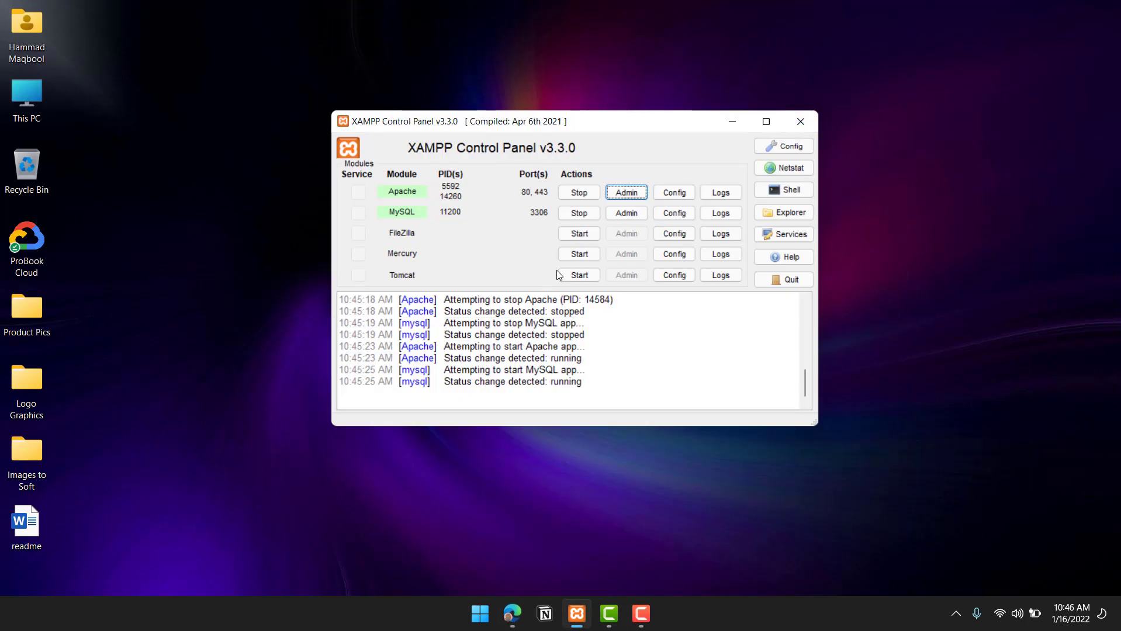
left_click(642, 214)
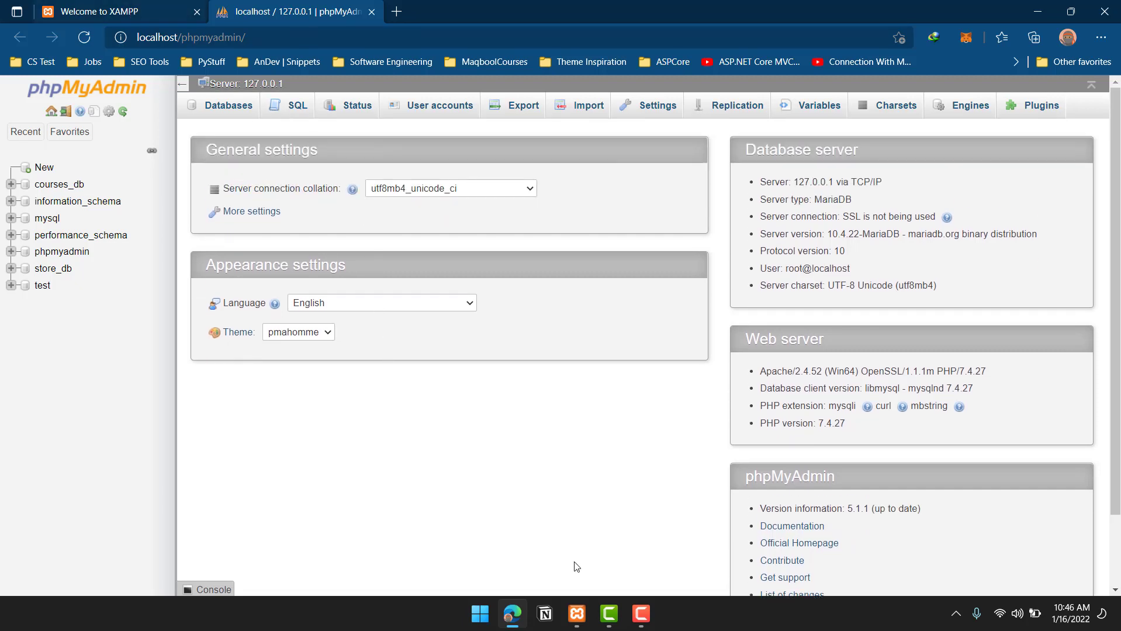
left_click(647, 618)
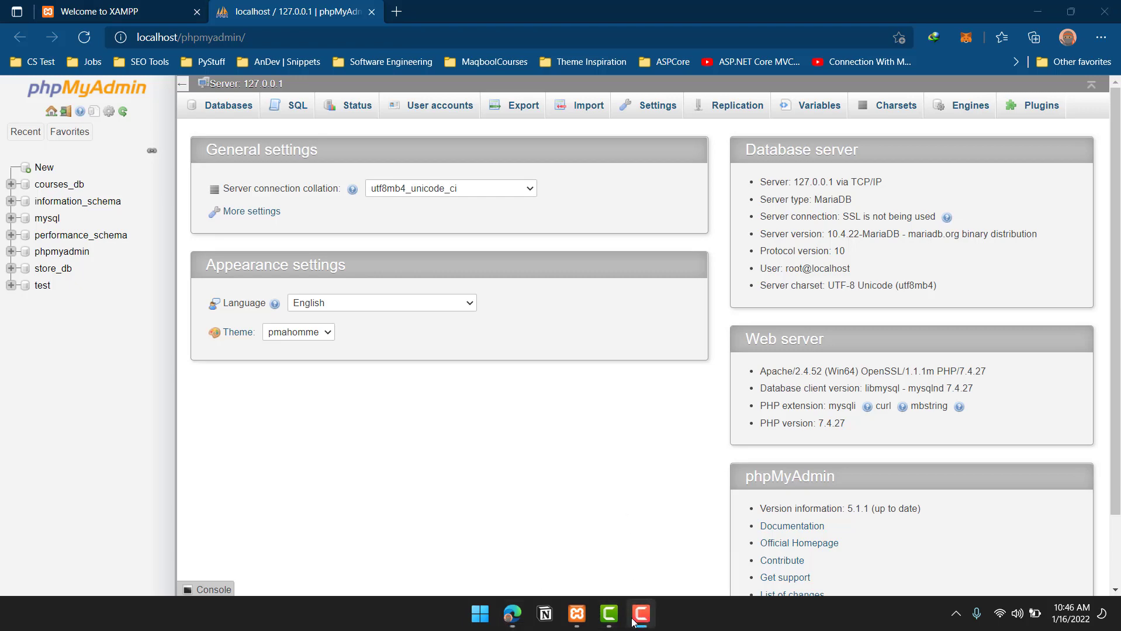
Open wordpress.org in a new browser tab and go to its Get WordPress download page.
left_click(396, 11)
type("wordpress")
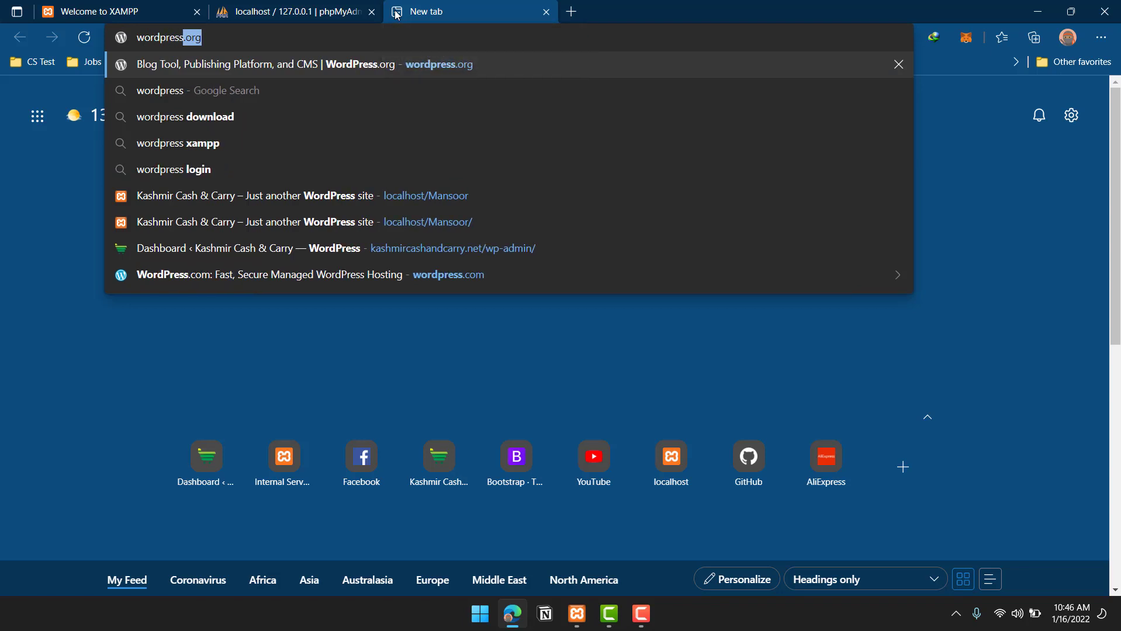
key("Return")
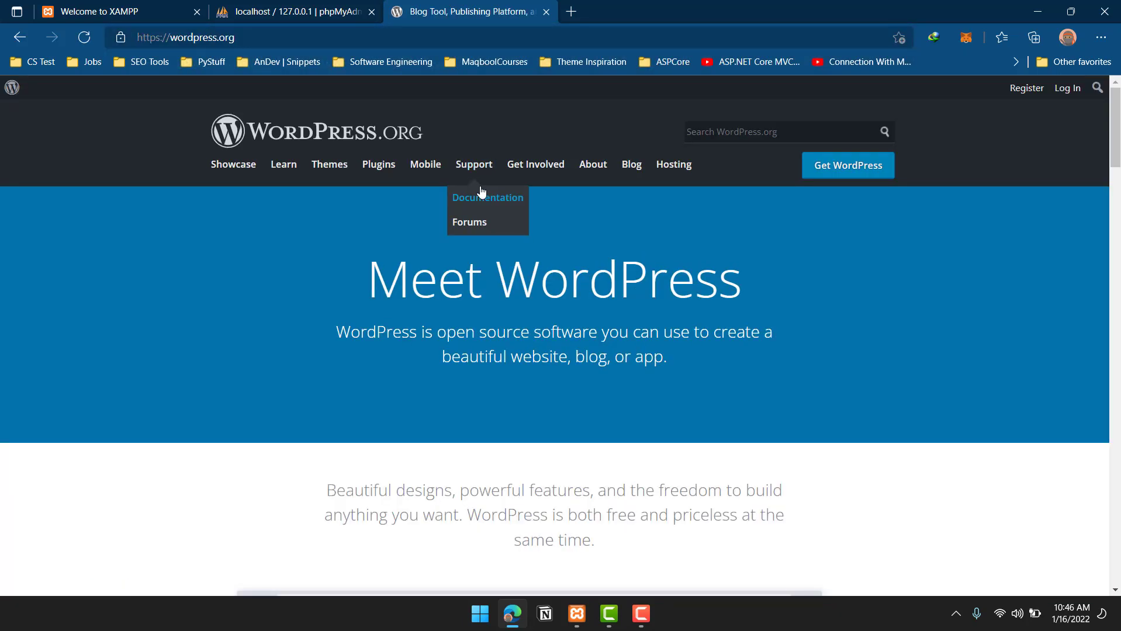
left_click(860, 174)
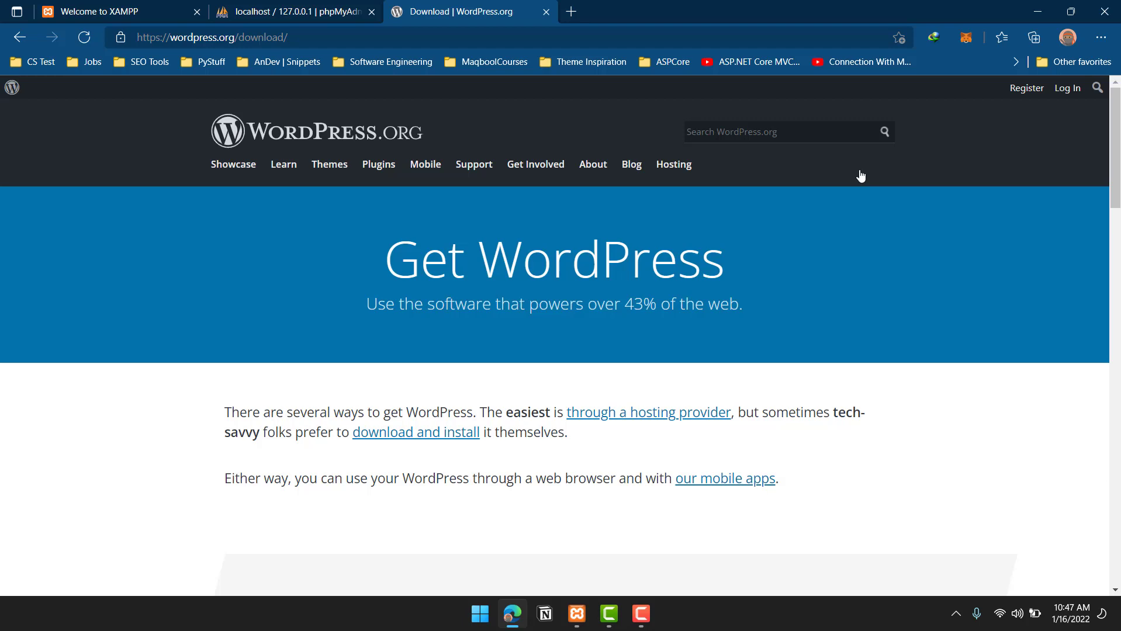
Download the WordPress 5.8.3 zip package and save it in the Compressed downloads folder.
scroll(842, 157, "down", 5)
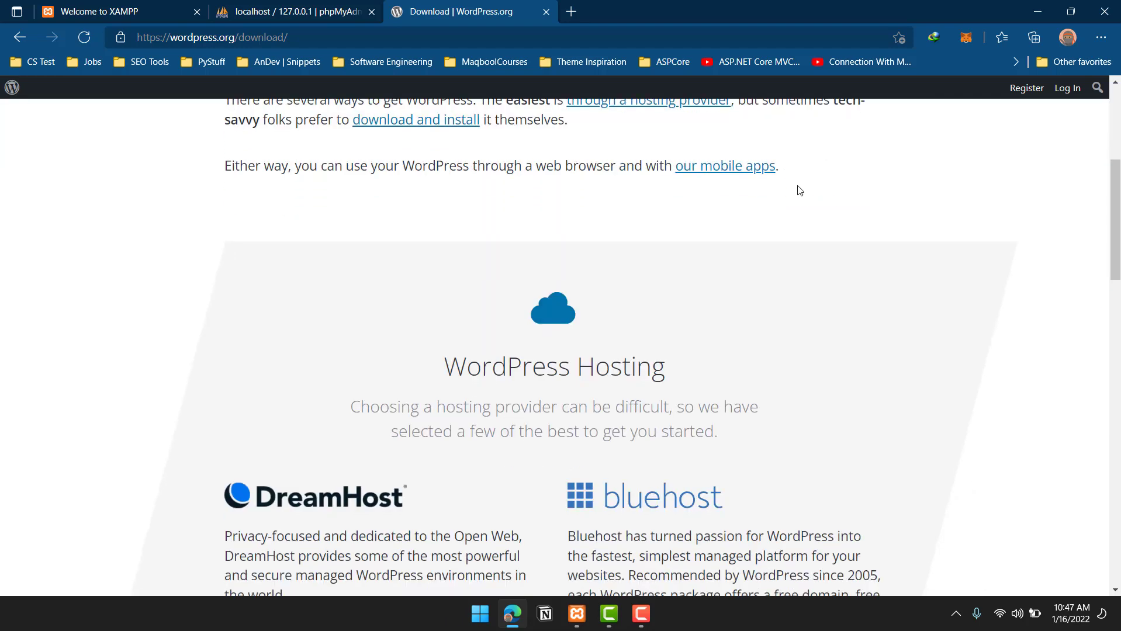
scroll(789, 234, "up", 5)
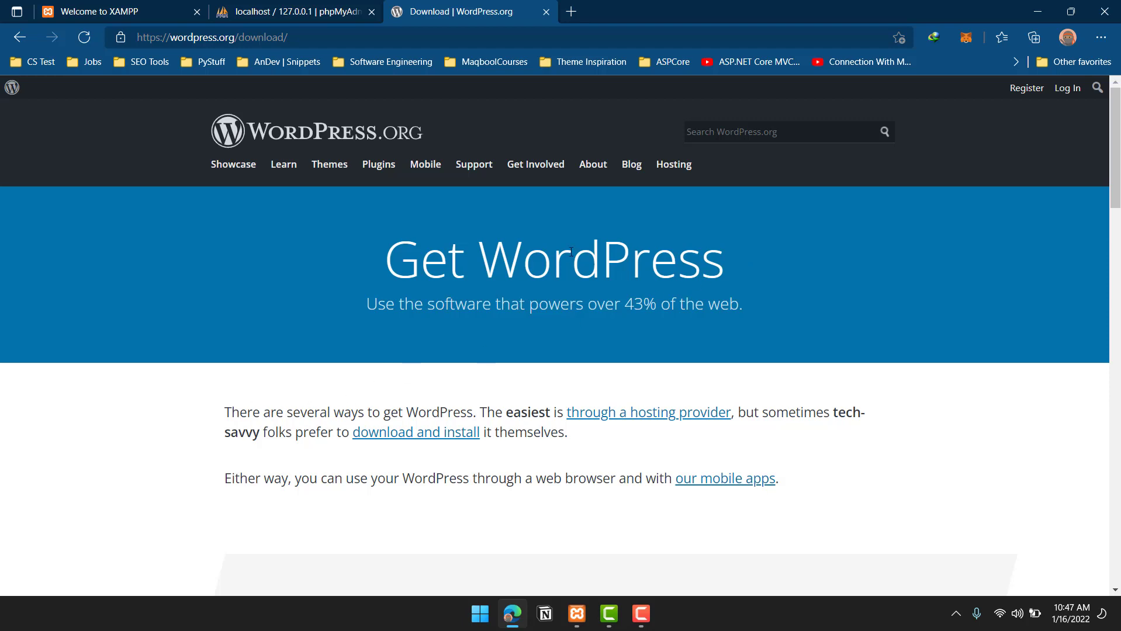
scroll(887, 315, "down", 15)
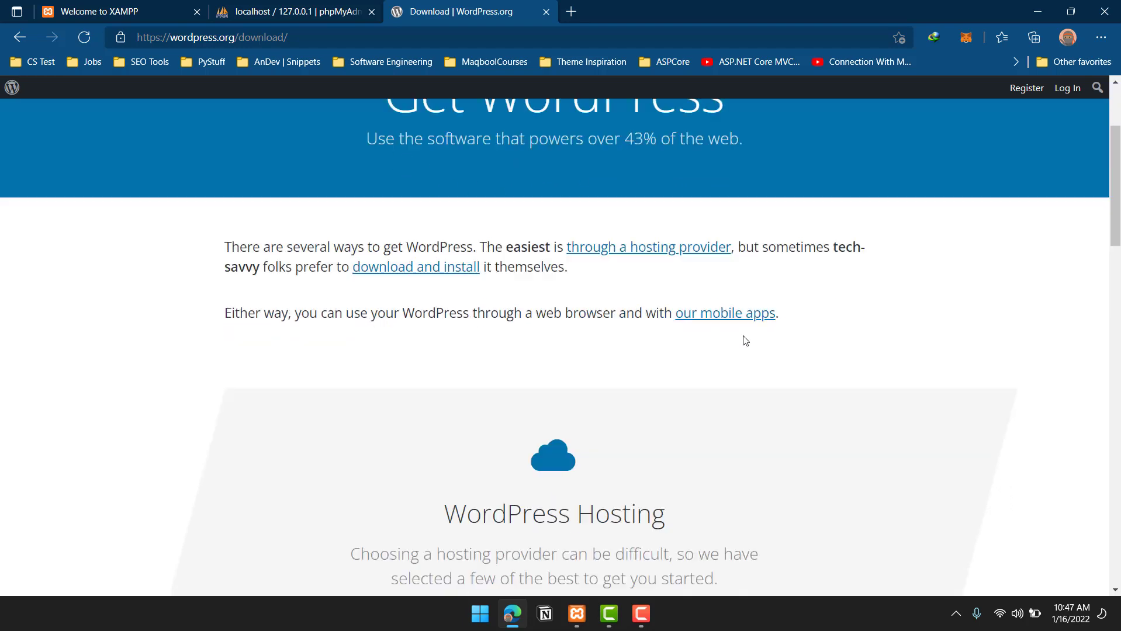
scroll(702, 342, "up", 2)
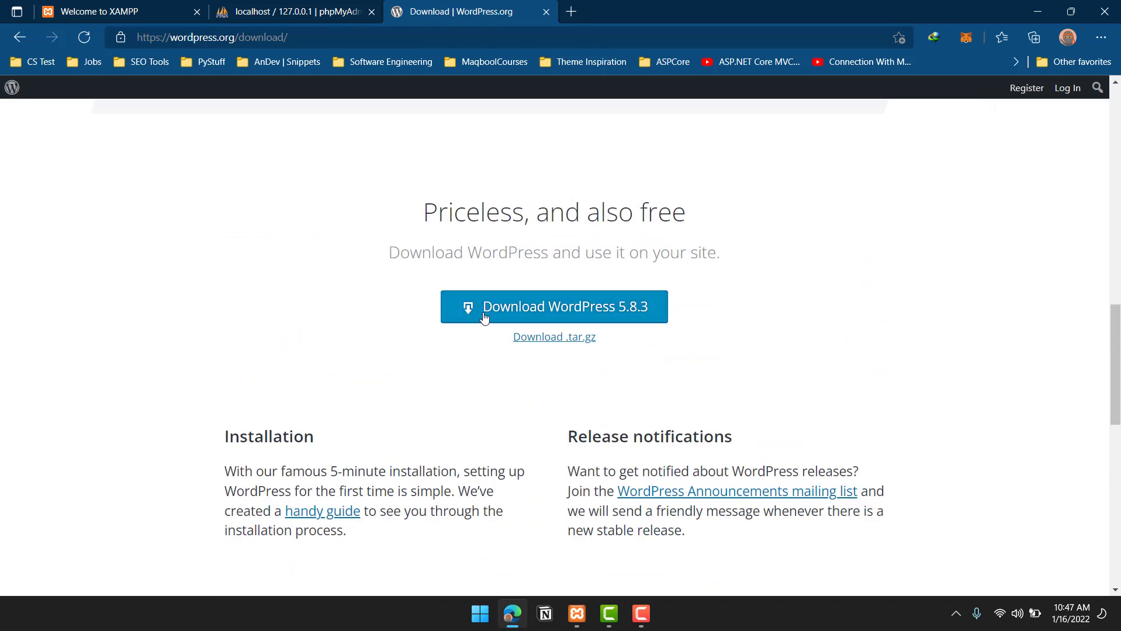
left_click(476, 313)
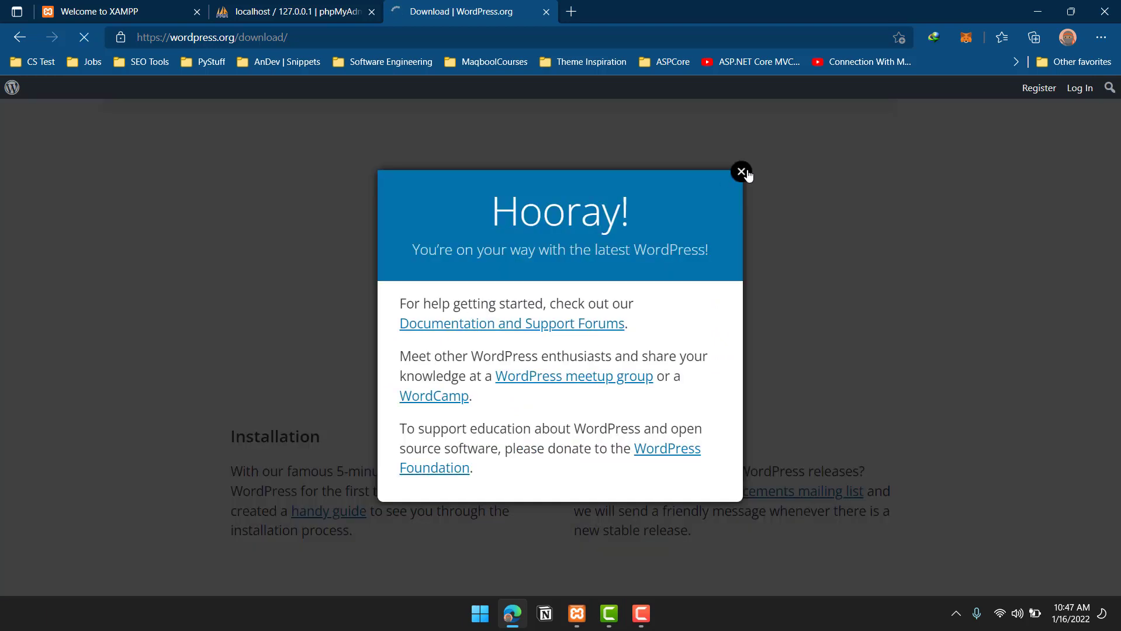
left_click(742, 172)
left_click(447, 355)
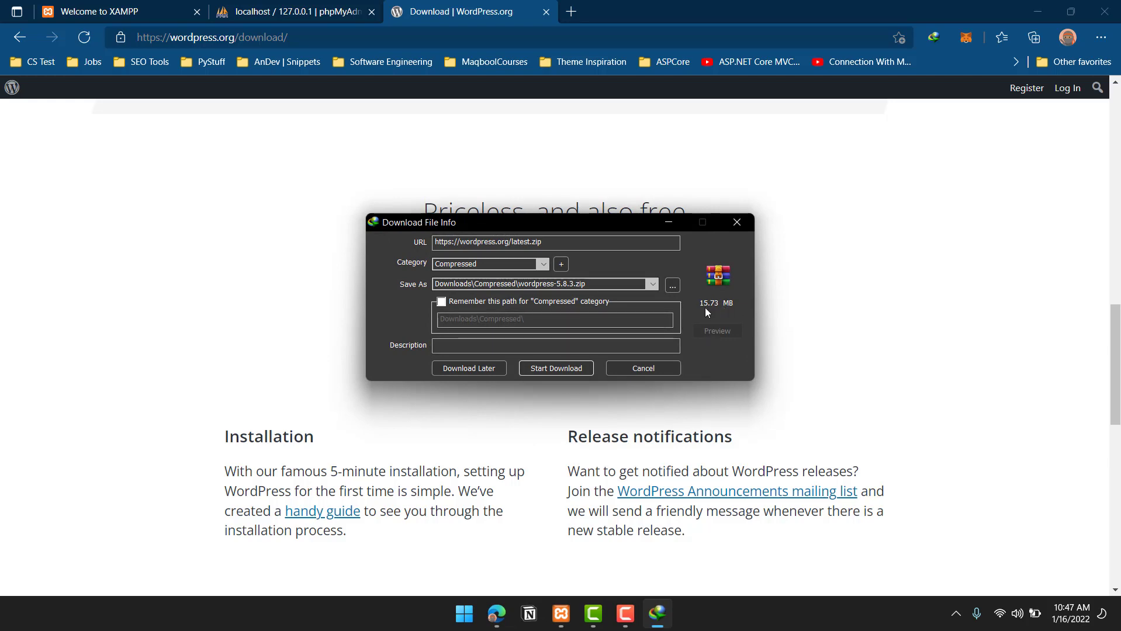
left_click(553, 371)
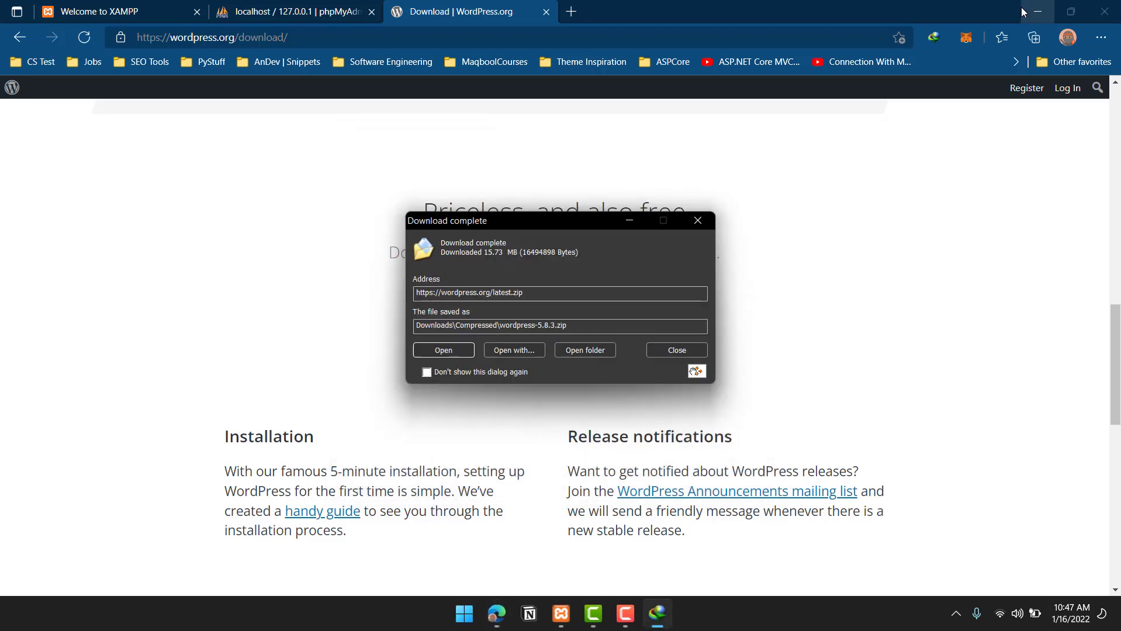
Extract the wordpress folder from the downloaded wordpress-5.8.3.zip to the desktop and check the folder's contents.
left_click(1027, 11)
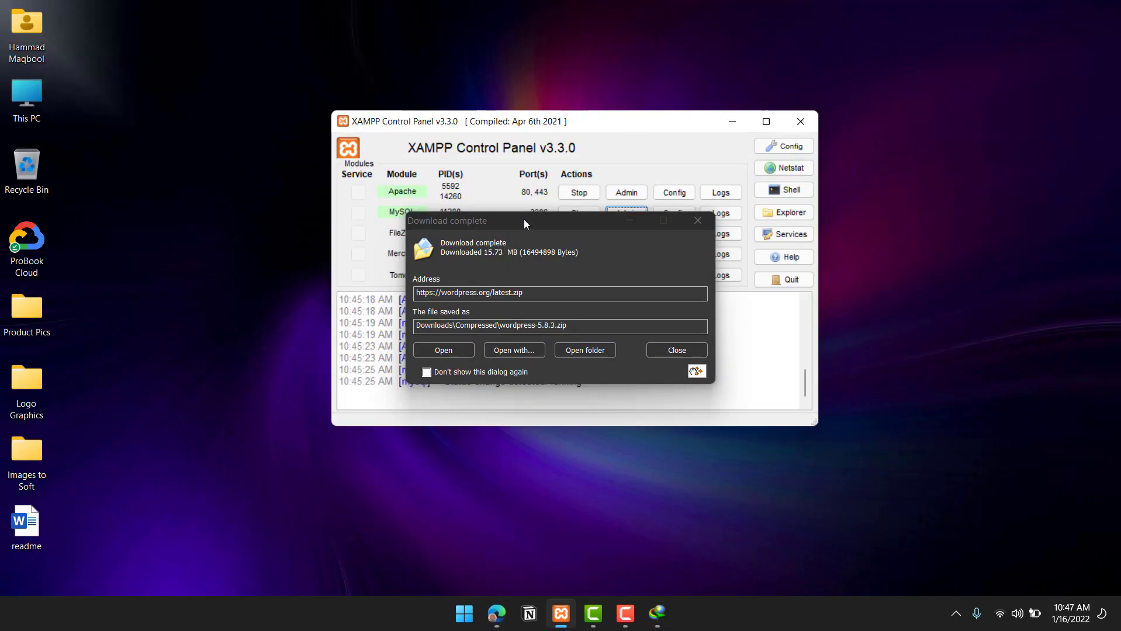
left_click_drag(524, 219, 685, 146)
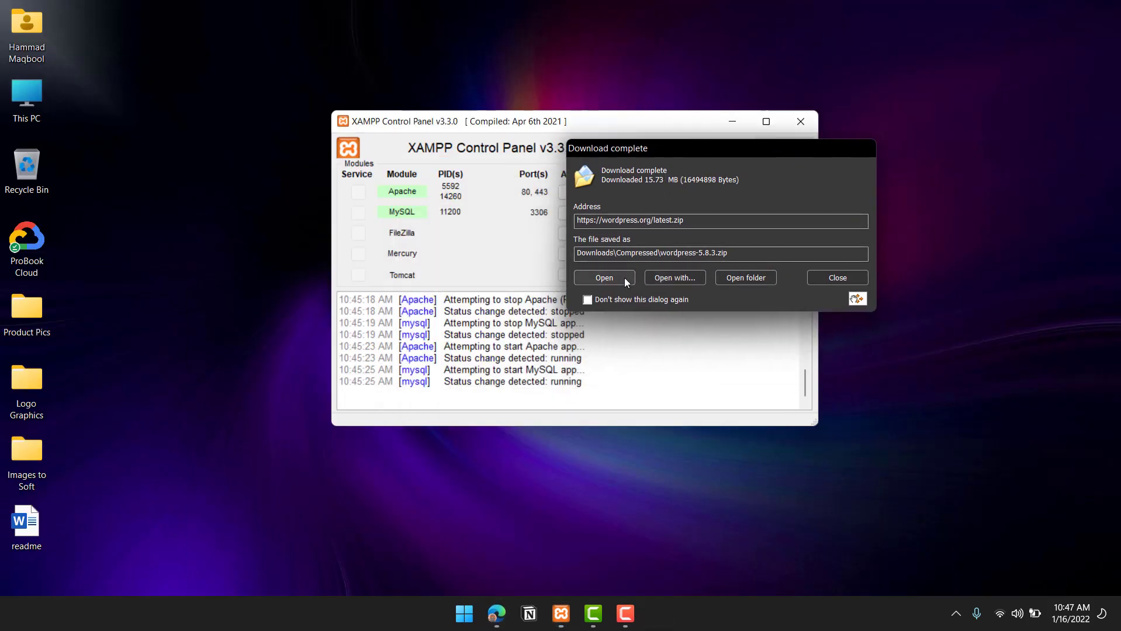
left_click(626, 281)
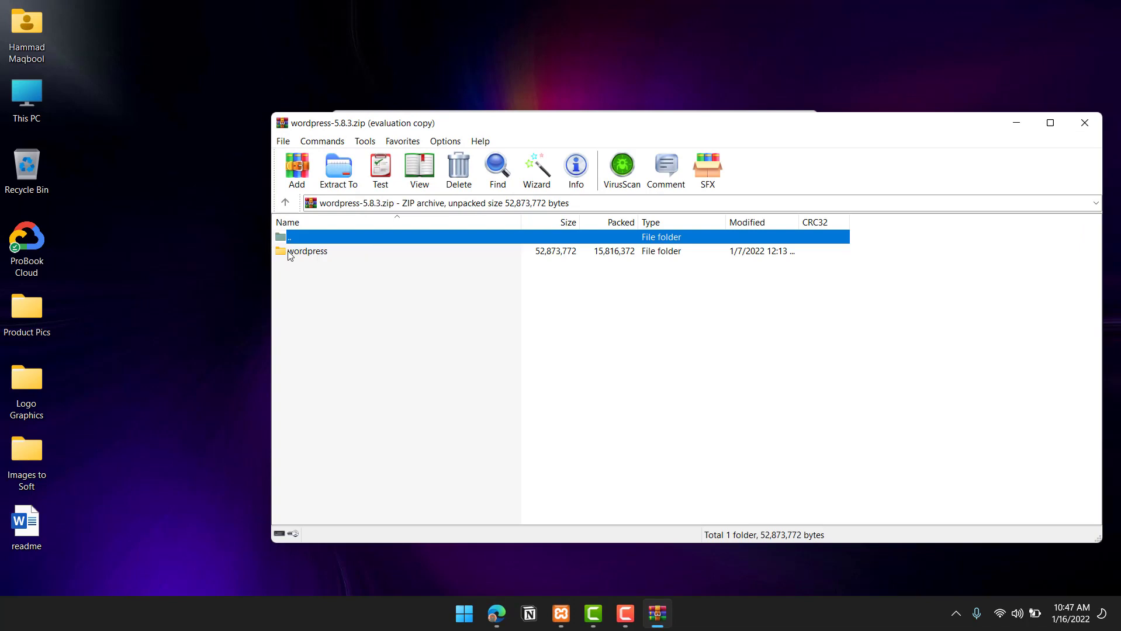
left_click_drag(289, 256, 125, 232)
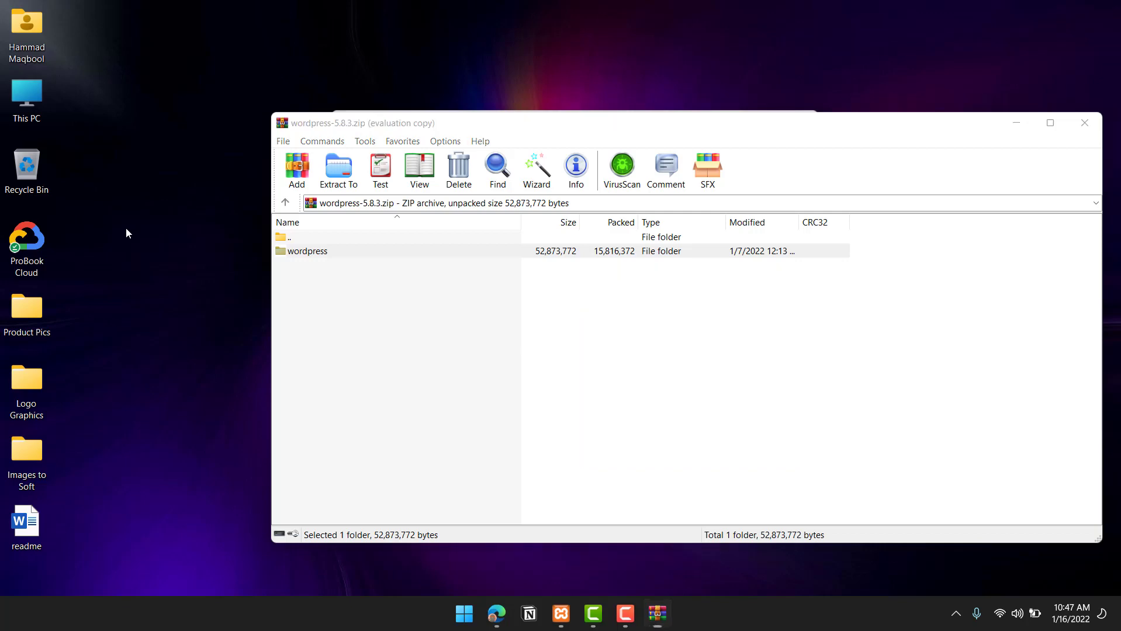
left_click(634, 323)
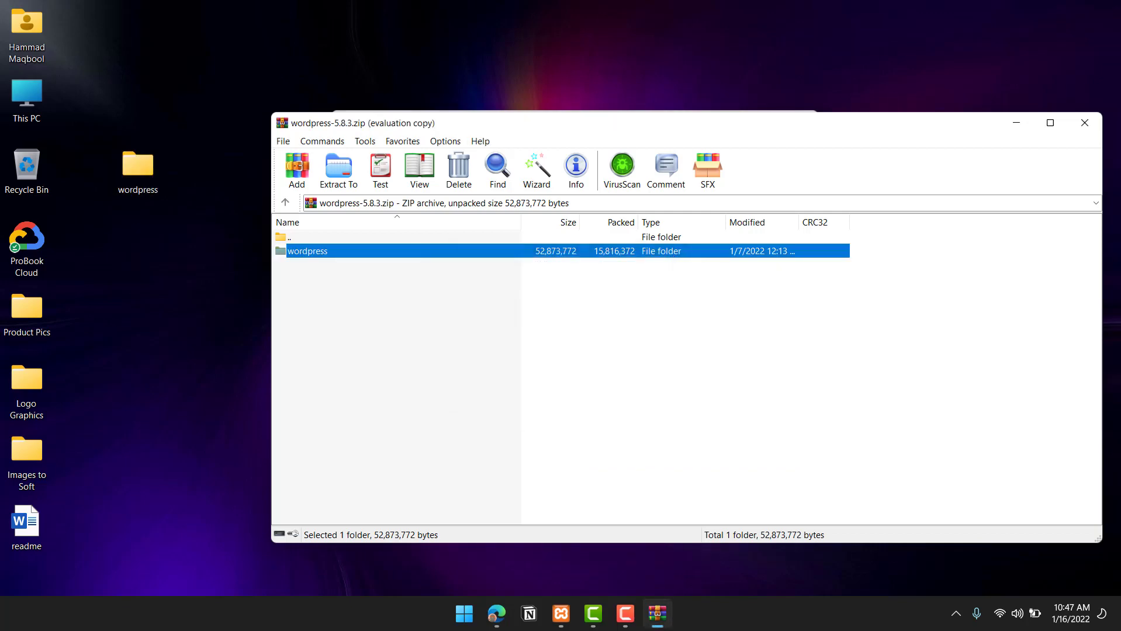
left_click(1085, 123)
double_click(137, 165)
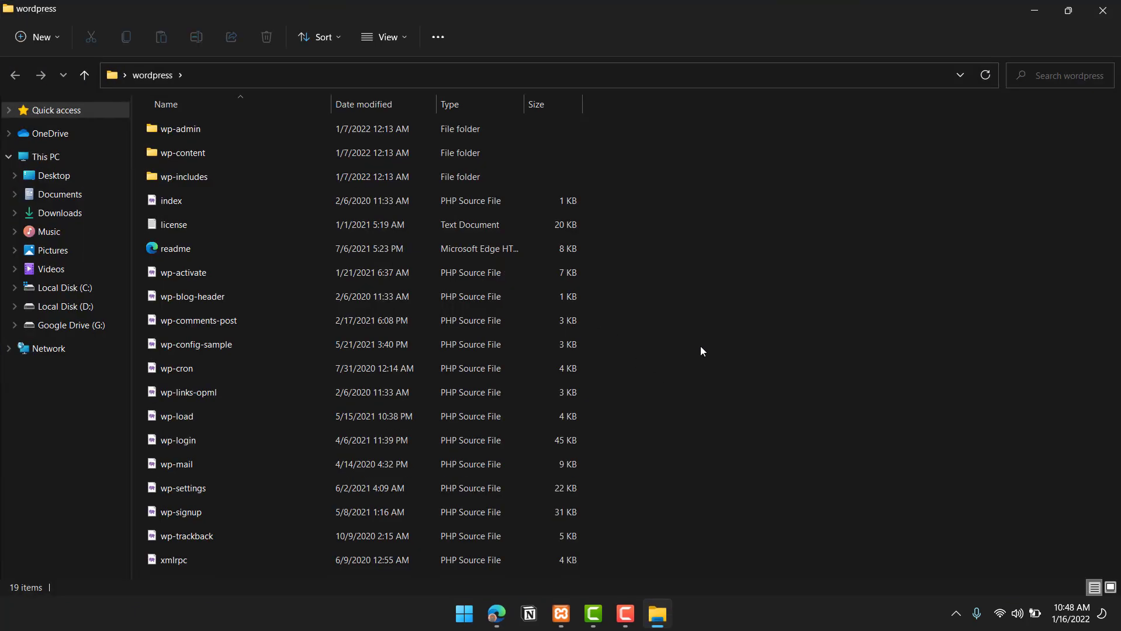
left_click(1089, 6)
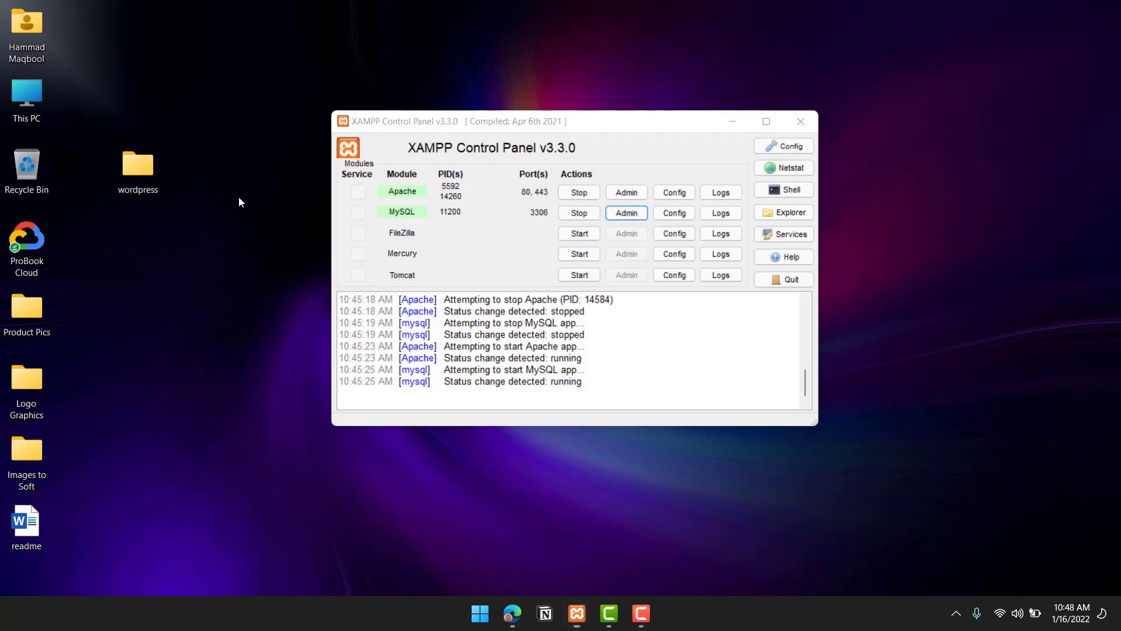
Rename the wordpress folder on the desktop as ecomsite.
left_click(138, 167)
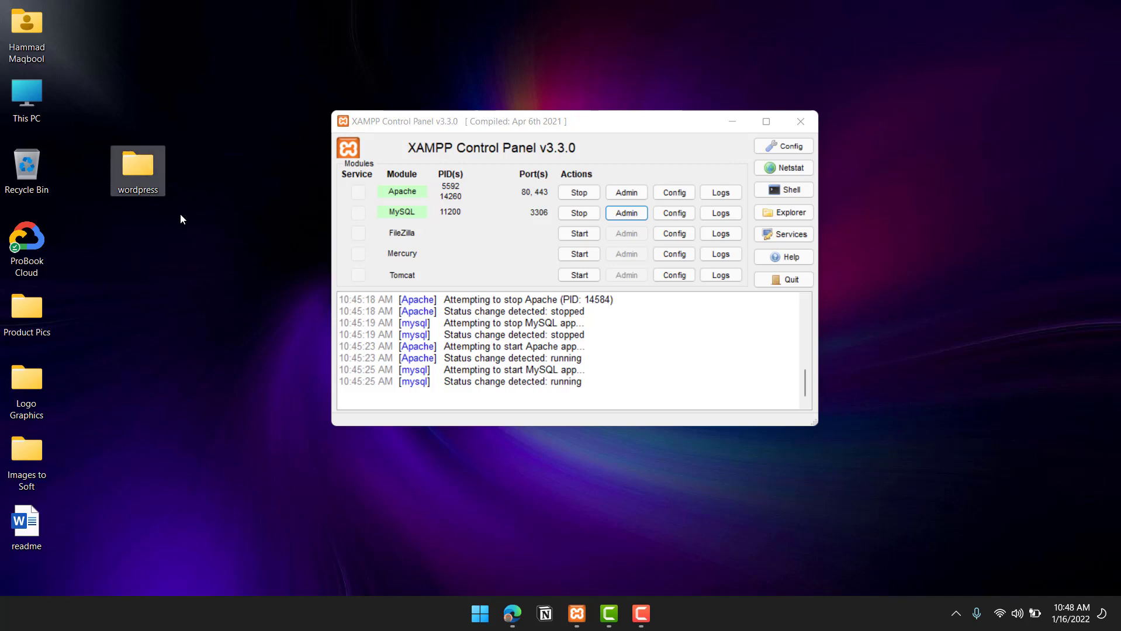
key("F2")
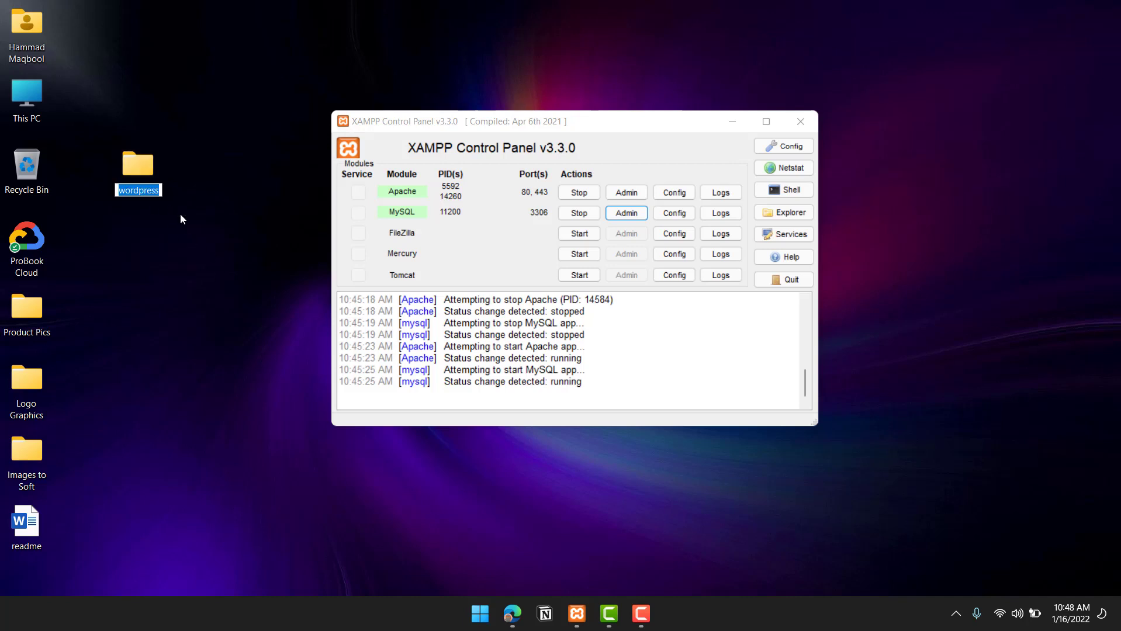
type("eco")
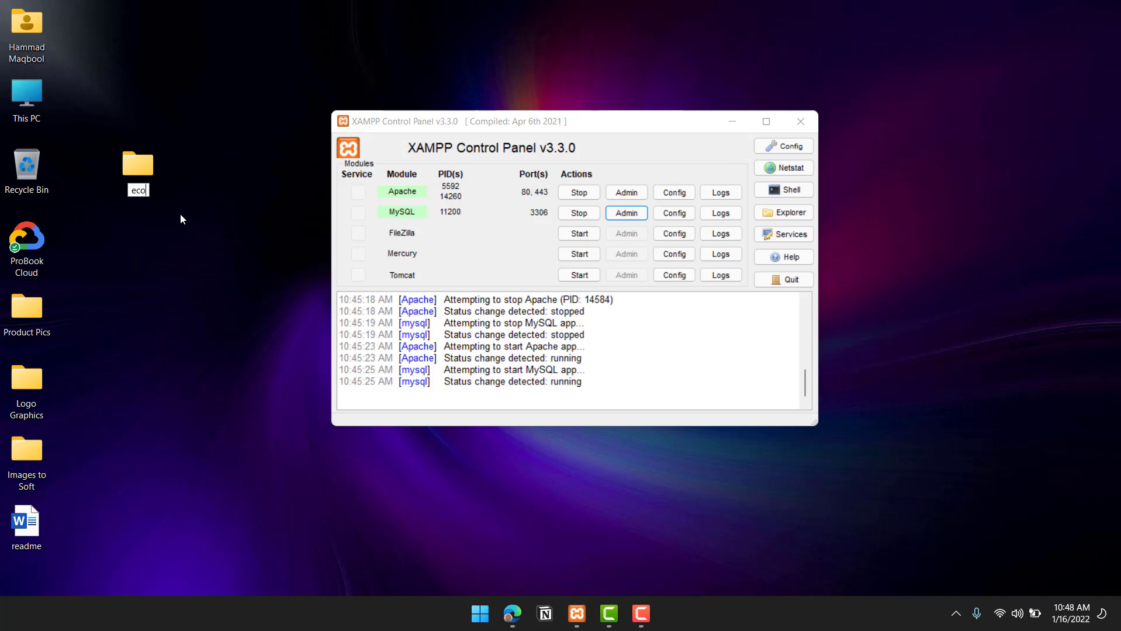
type("msite")
key("Return")
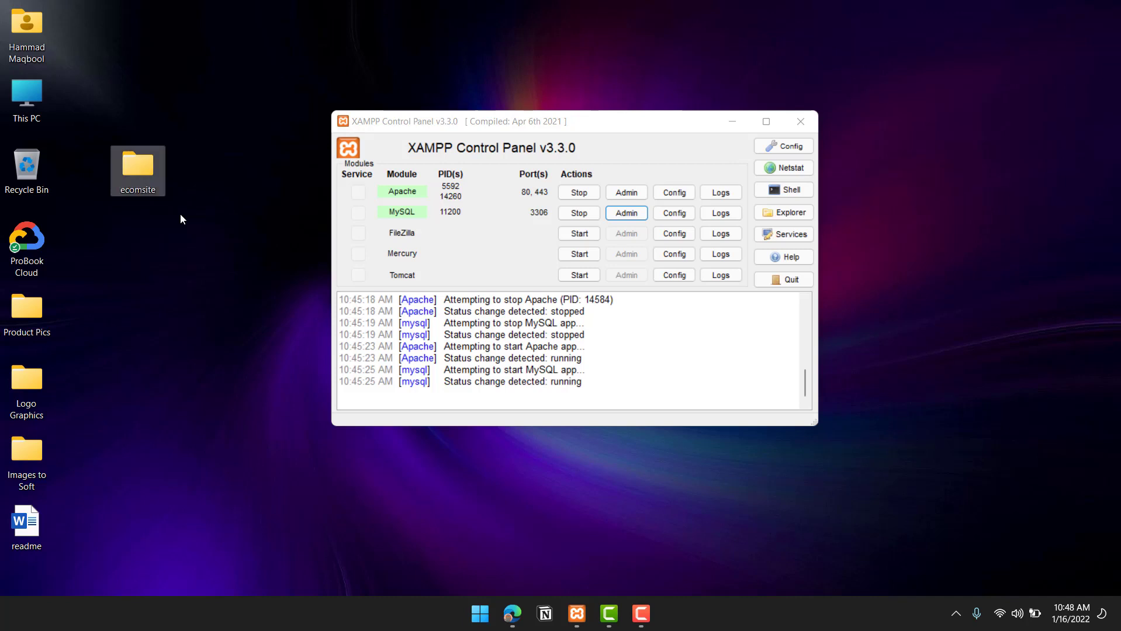
Cut the ecomsite folder from the desktop.
right_click(142, 178)
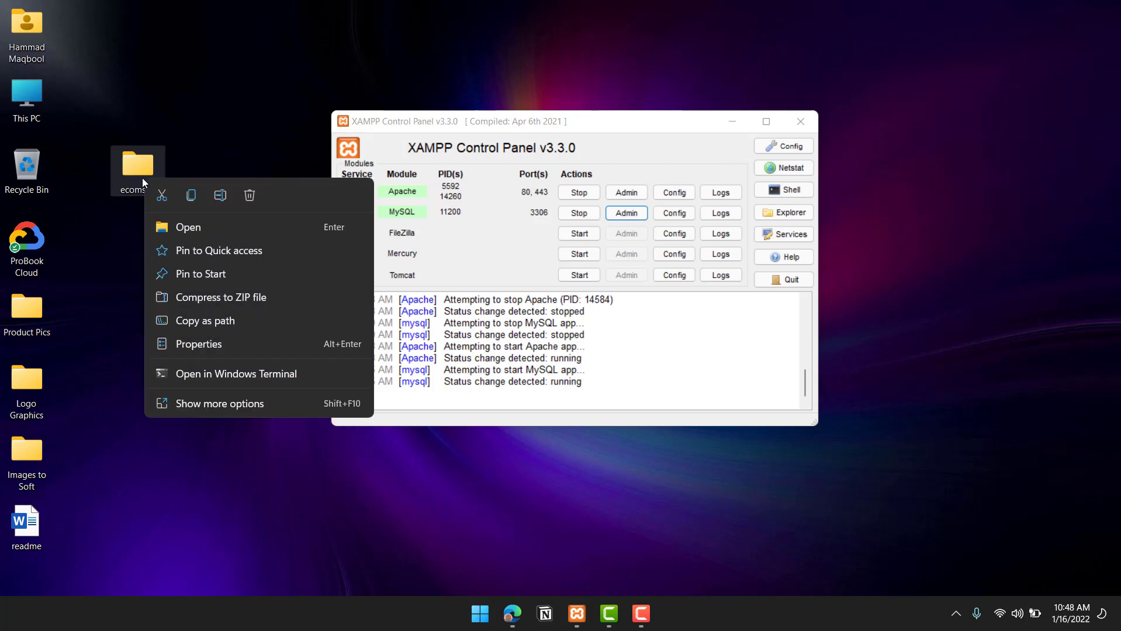
left_click(216, 403)
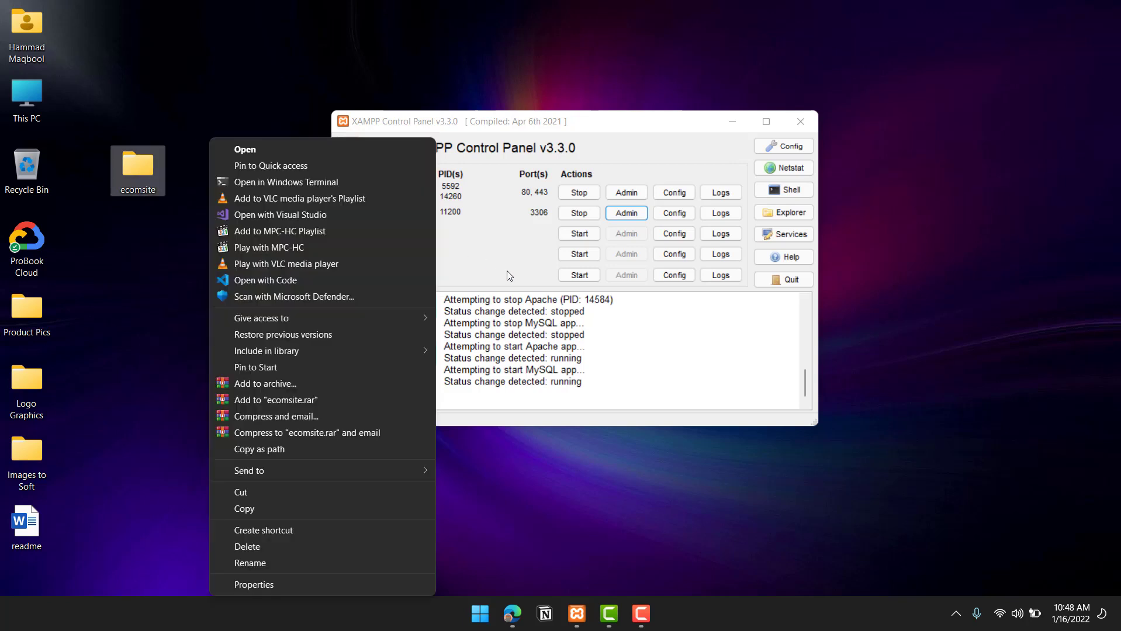
left_click(265, 490)
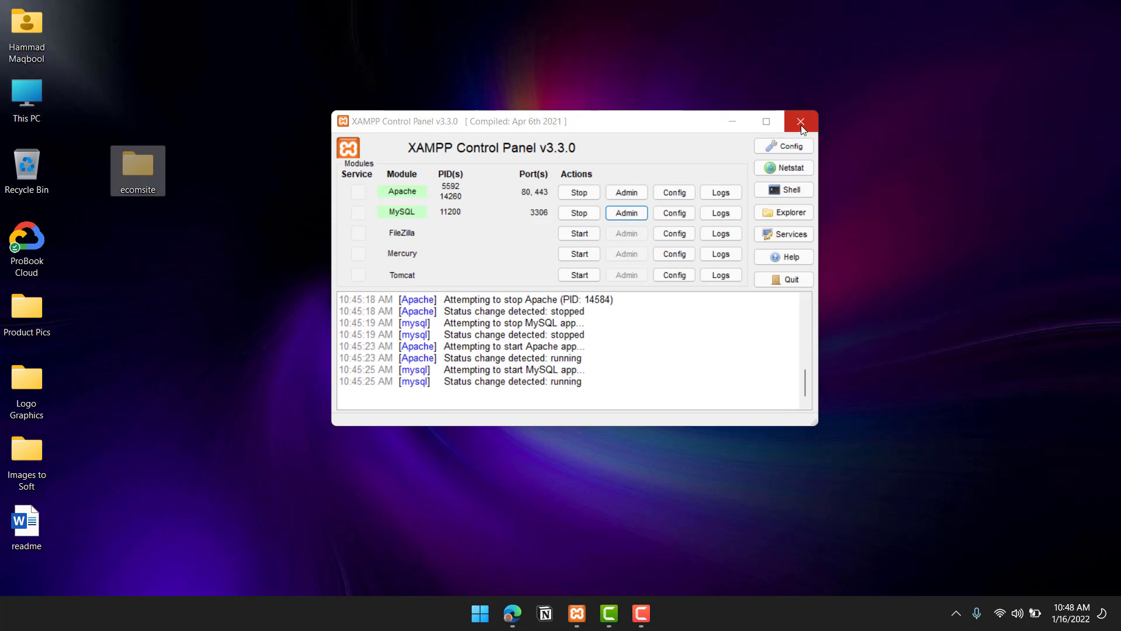
Stop the Apache and MySQL modules and close the XAMPP Control Panel.
left_click(579, 193)
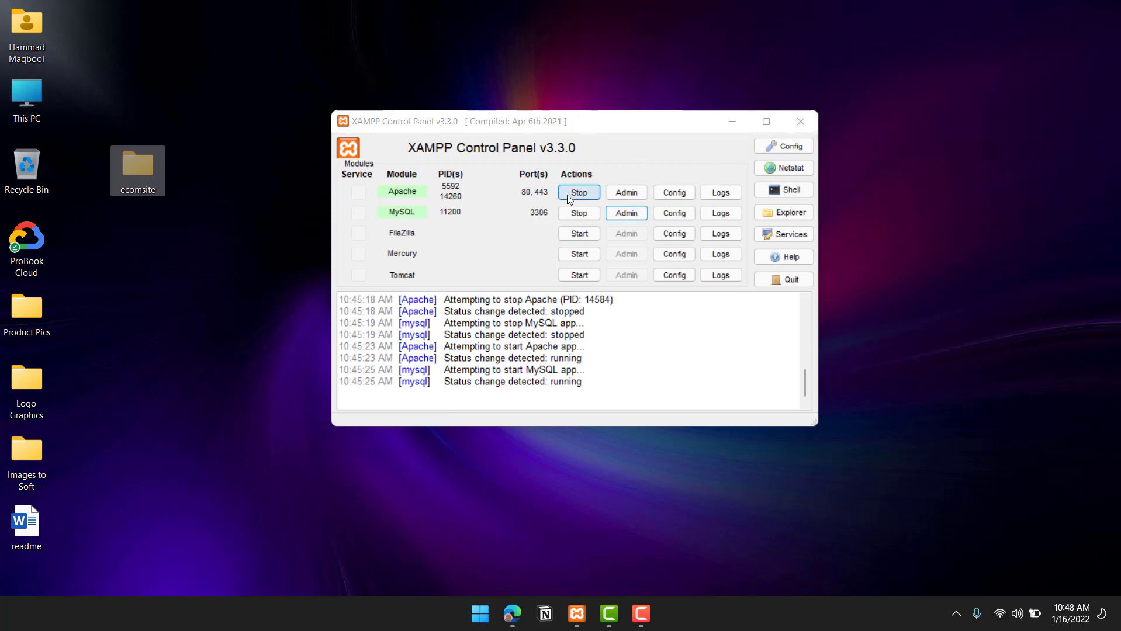
left_click(579, 213)
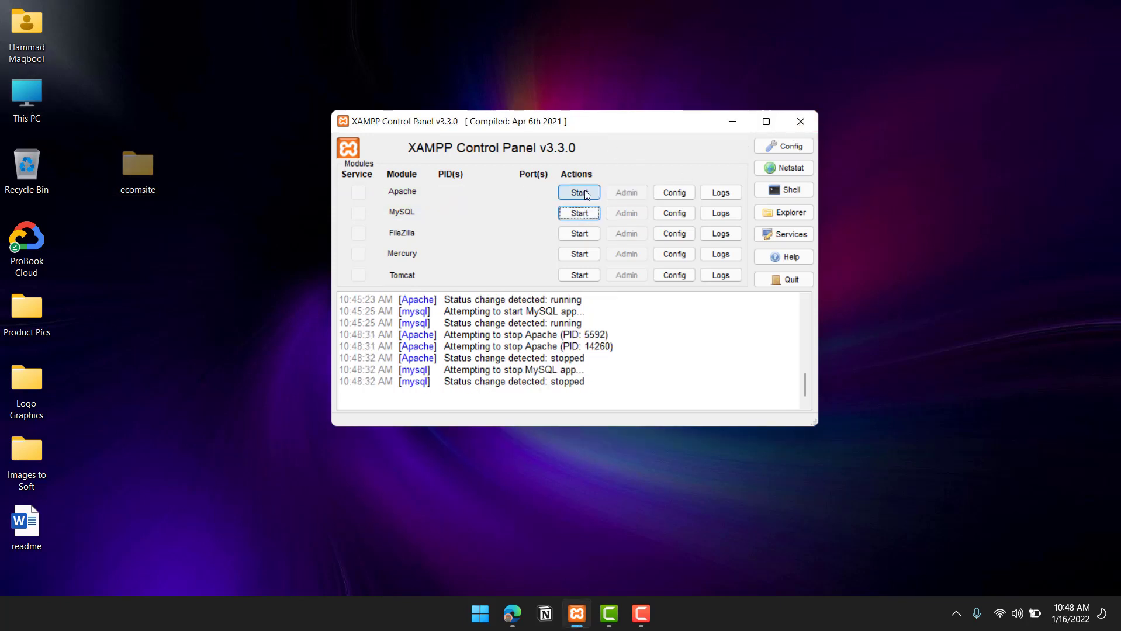
left_click(800, 121)
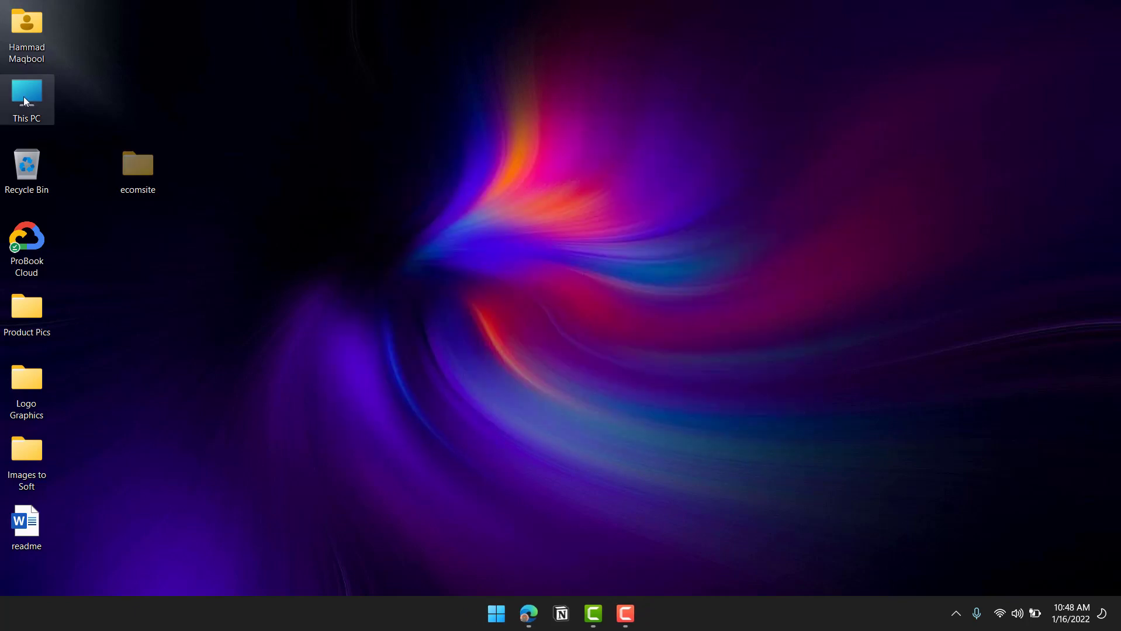
Open the htdocs folder inside the xampp folder on Local Disk (C:).
double_click(23, 96)
left_click(246, 234)
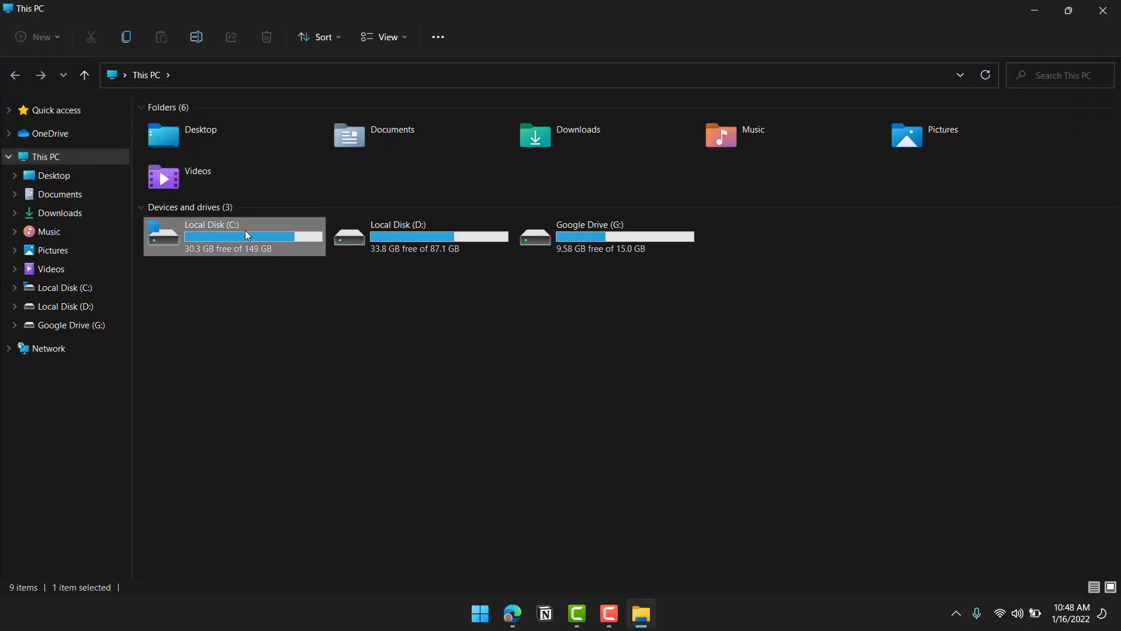
double_click(245, 230)
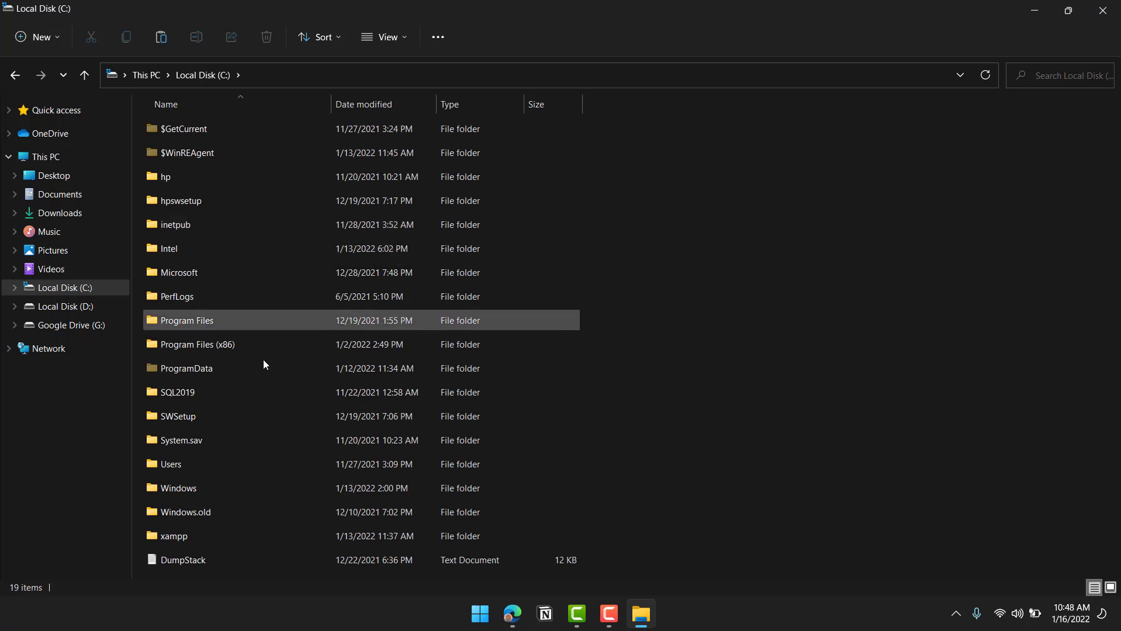
left_click(193, 537)
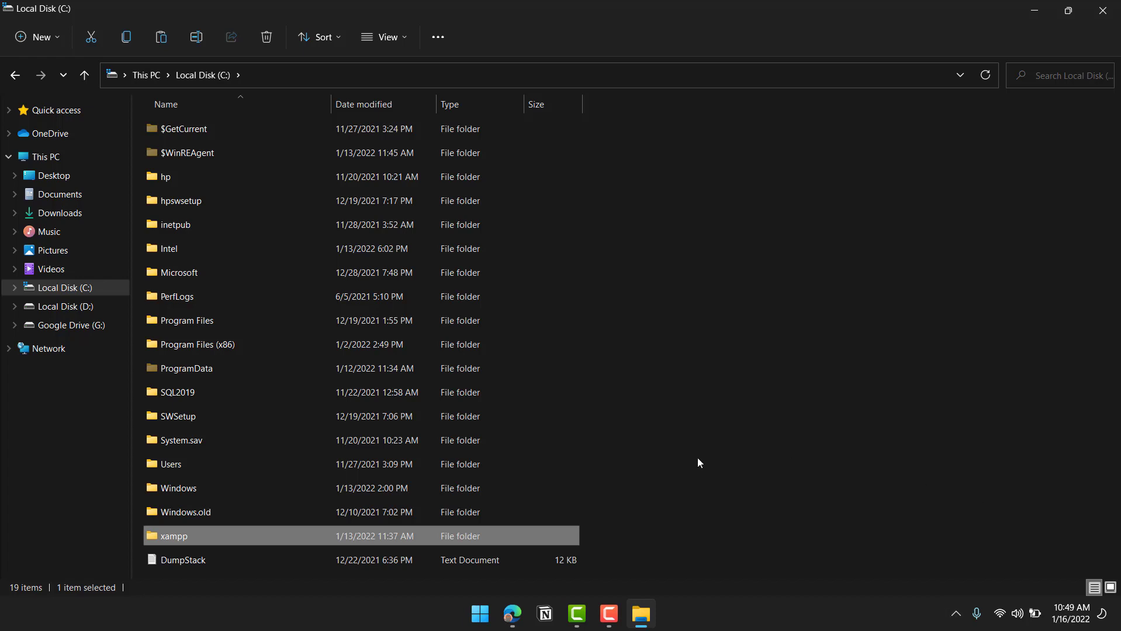
double_click(302, 539)
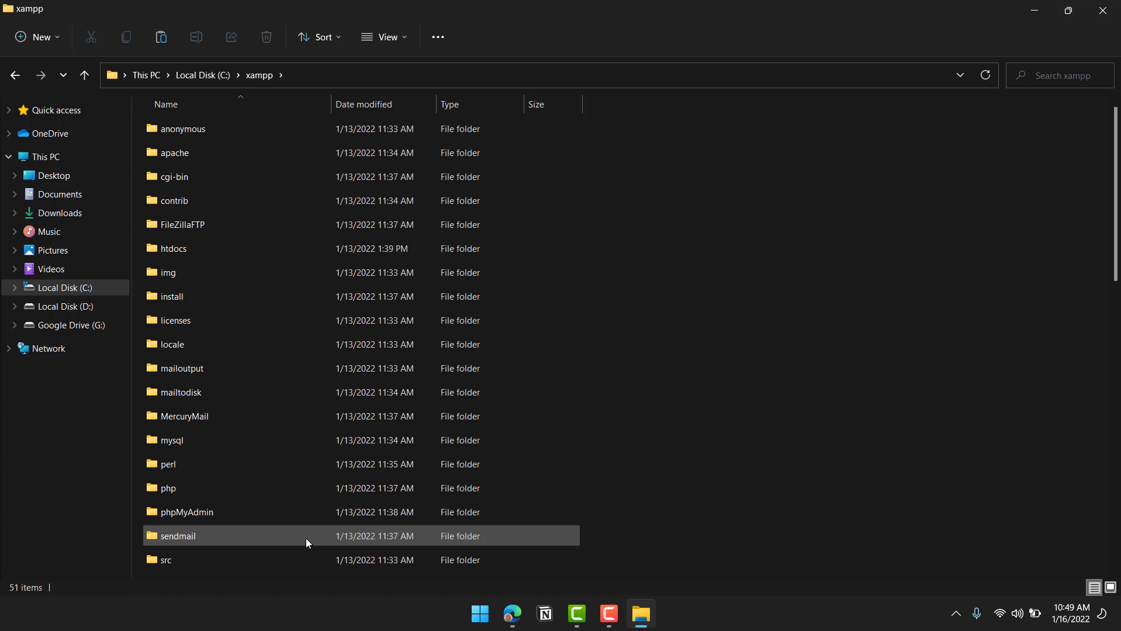
double_click(186, 249)
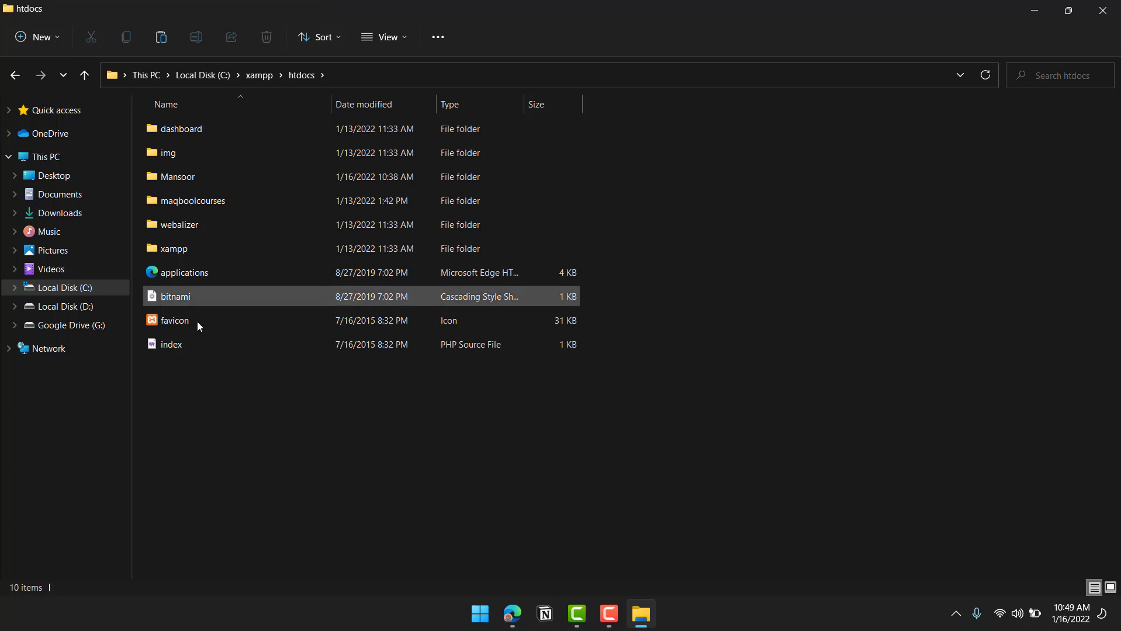
Paste the cut ecomsite folder into htdocs and close the File Explorer window.
right_click(191, 415)
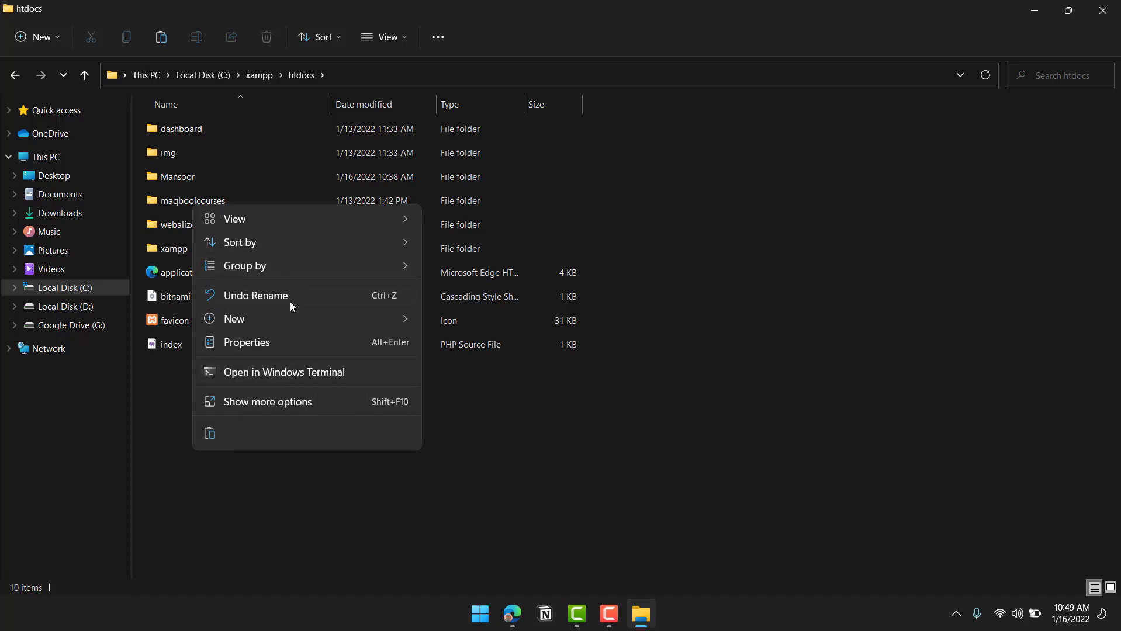
left_click(259, 404)
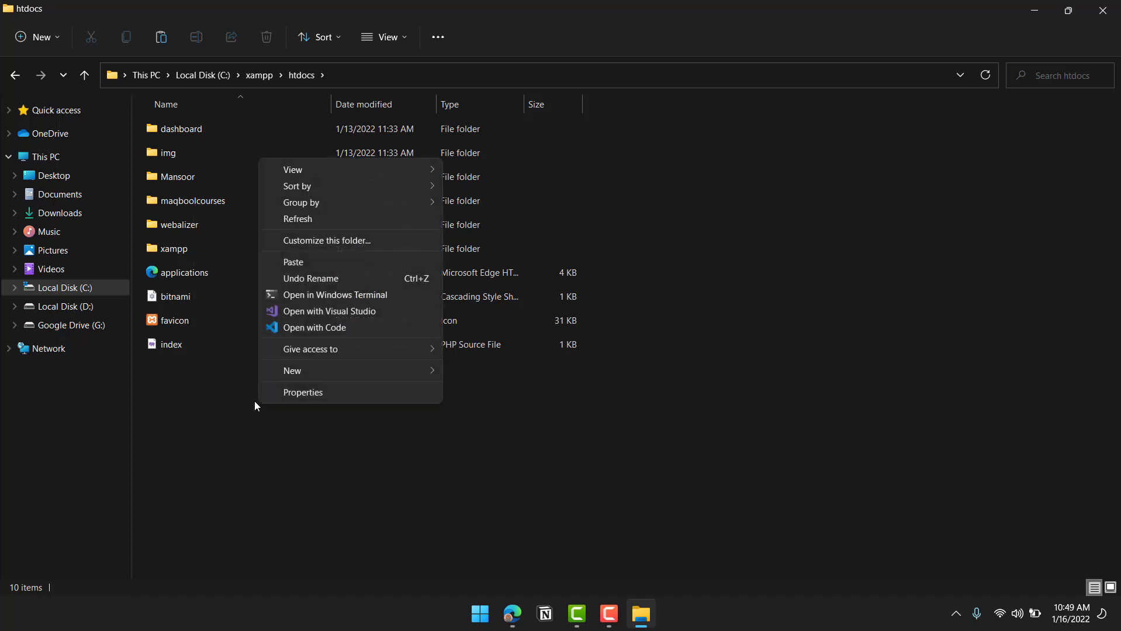
left_click(317, 257)
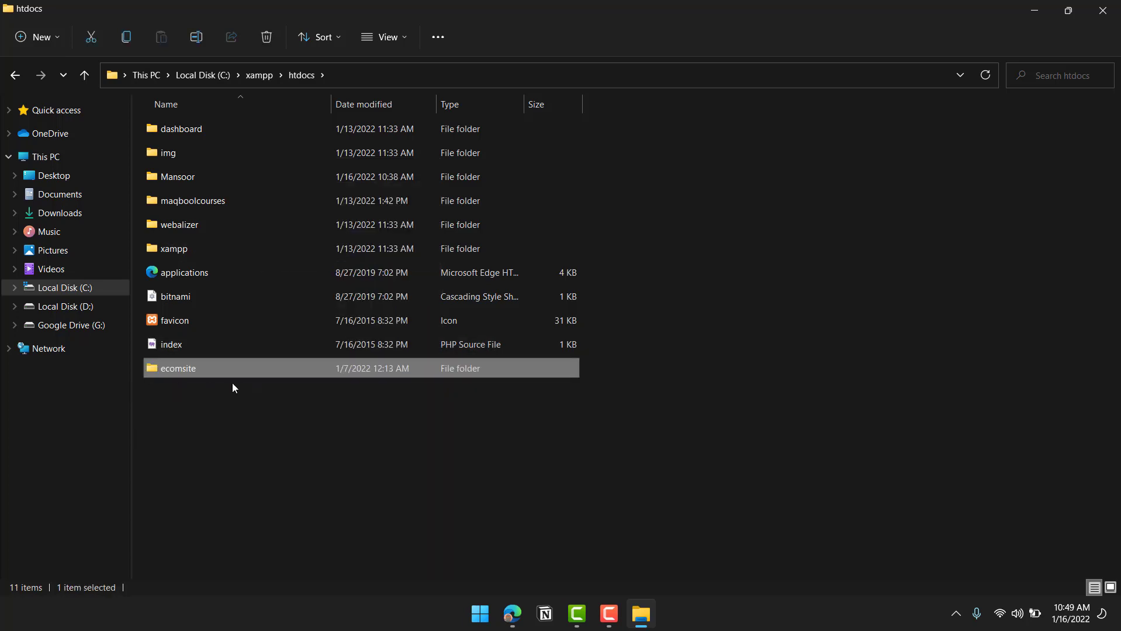
left_click(1104, 10)
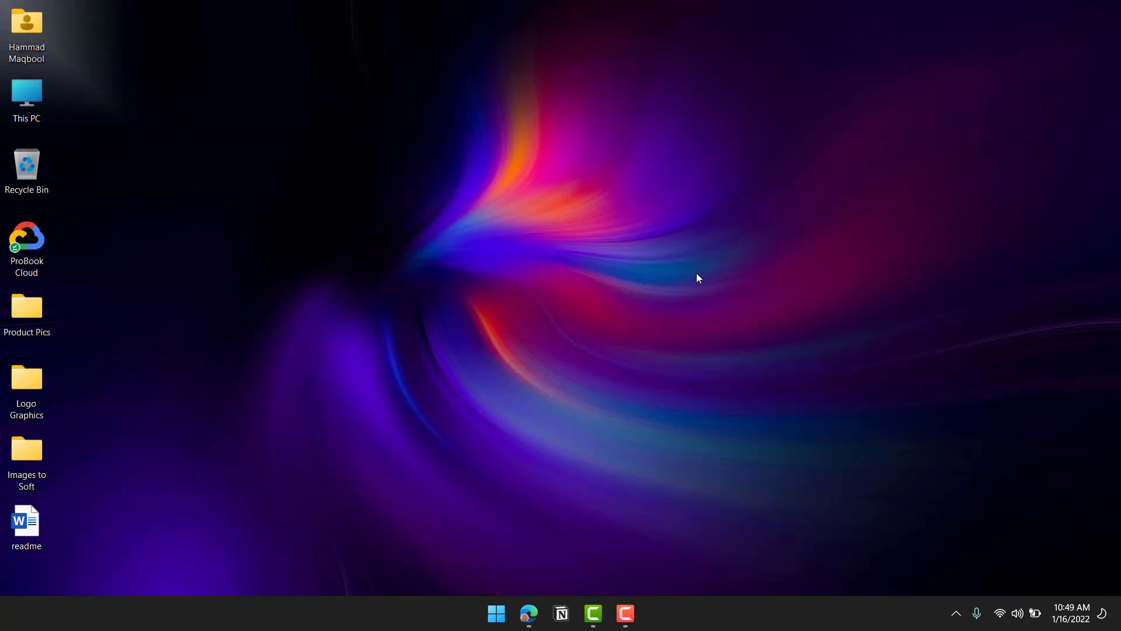
Launch the XAMPP Control Panel and start the Apache and MySQL modules.
left_click(496, 614)
type("xampp")
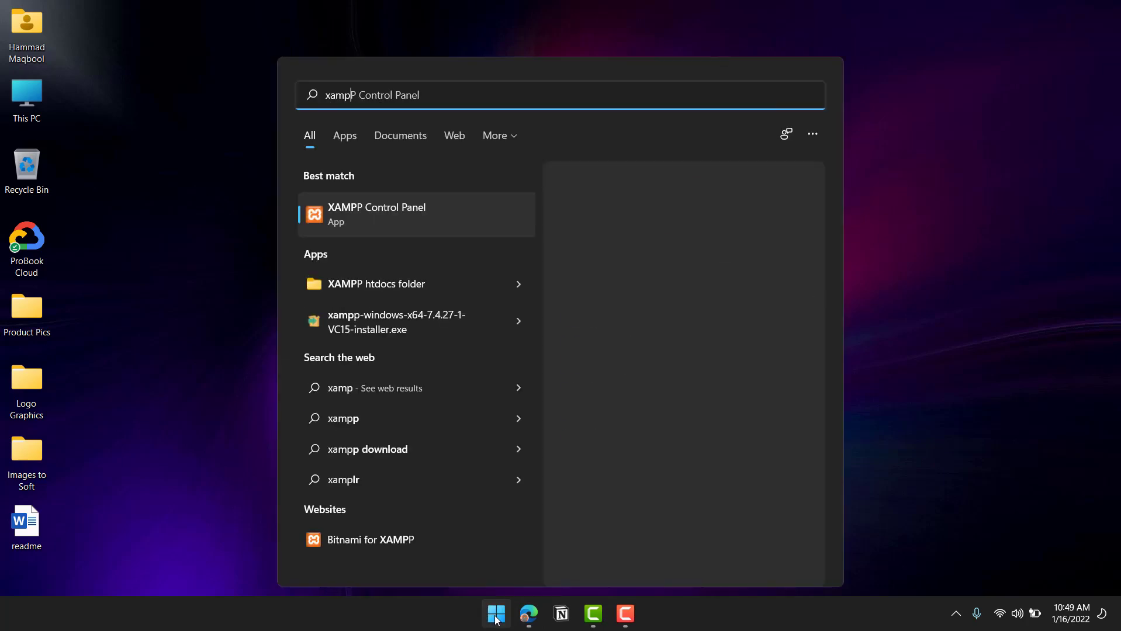
key("Return")
left_click(253, 83)
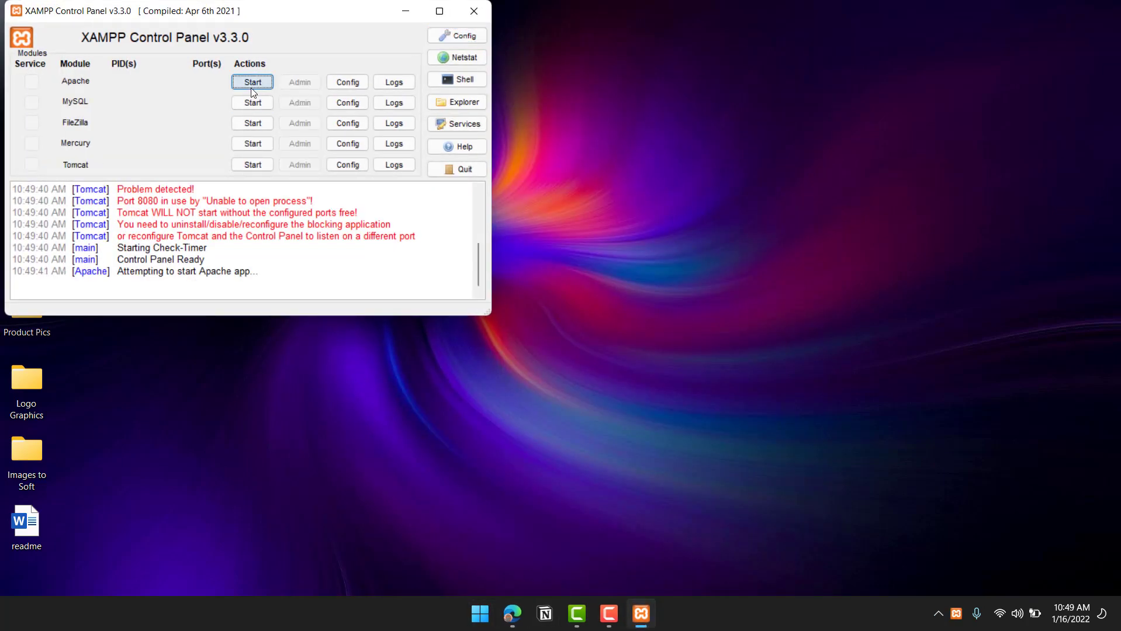
left_click(252, 101)
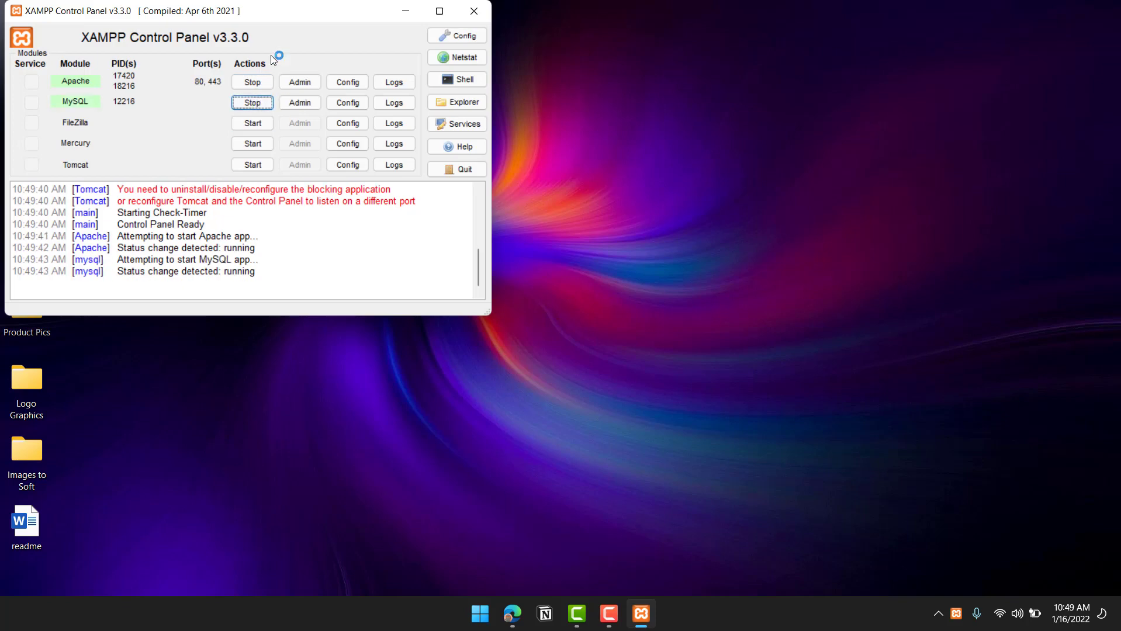
Open phpMyAdmin in the browser for the MySQL module and close the WordPress download page and the duplicate phpMyAdmin page.
left_click_drag(278, 23, 585, 86)
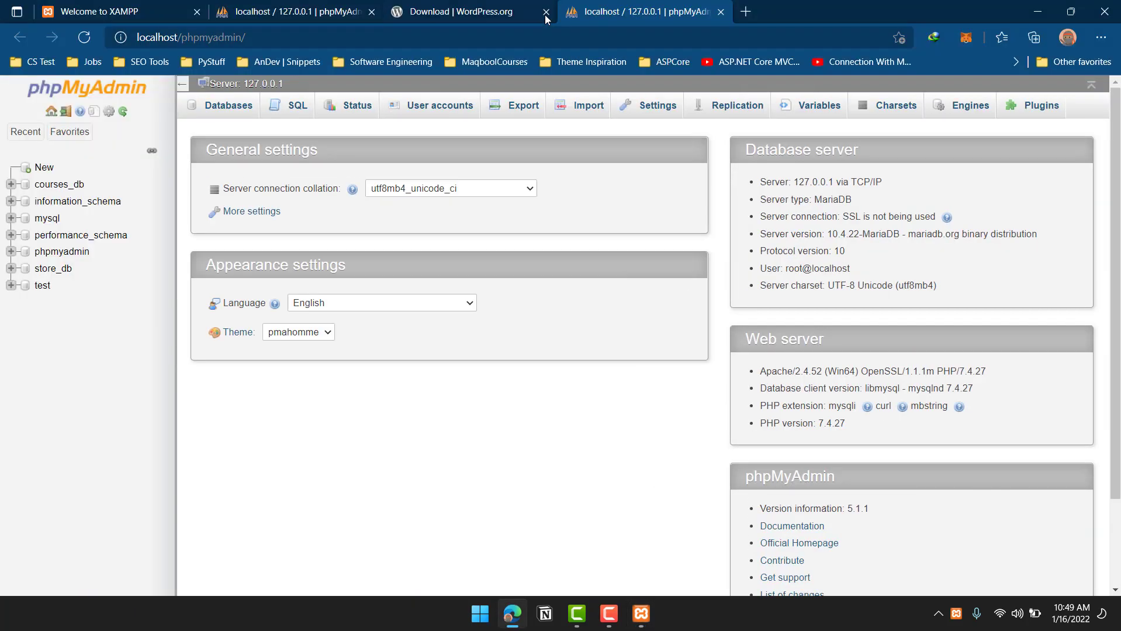
left_click(546, 12)
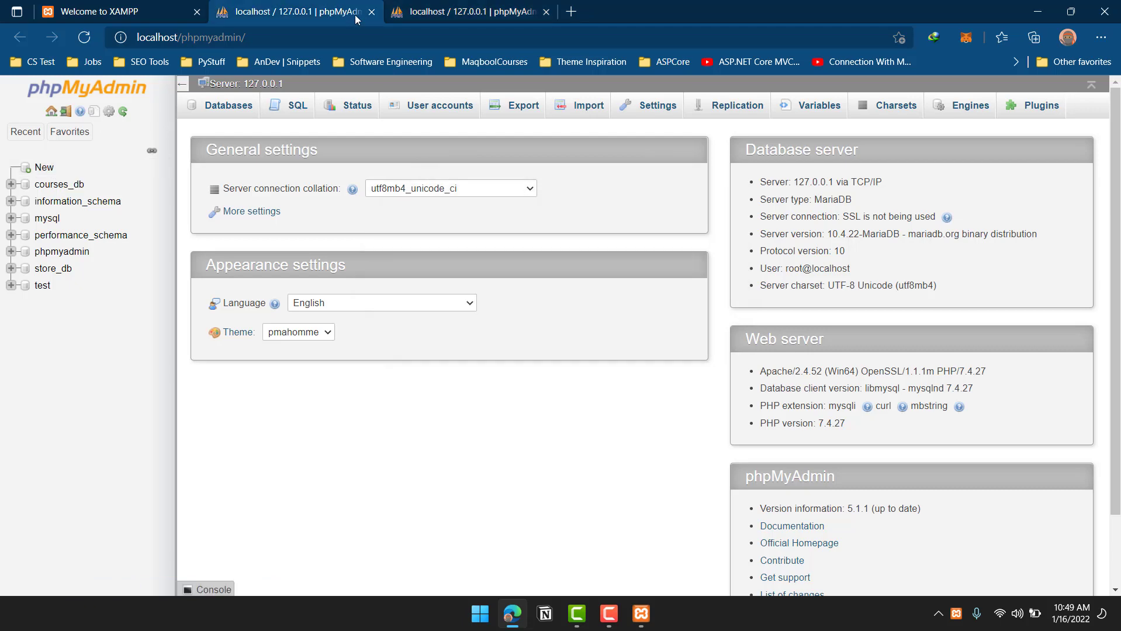
left_click(546, 12)
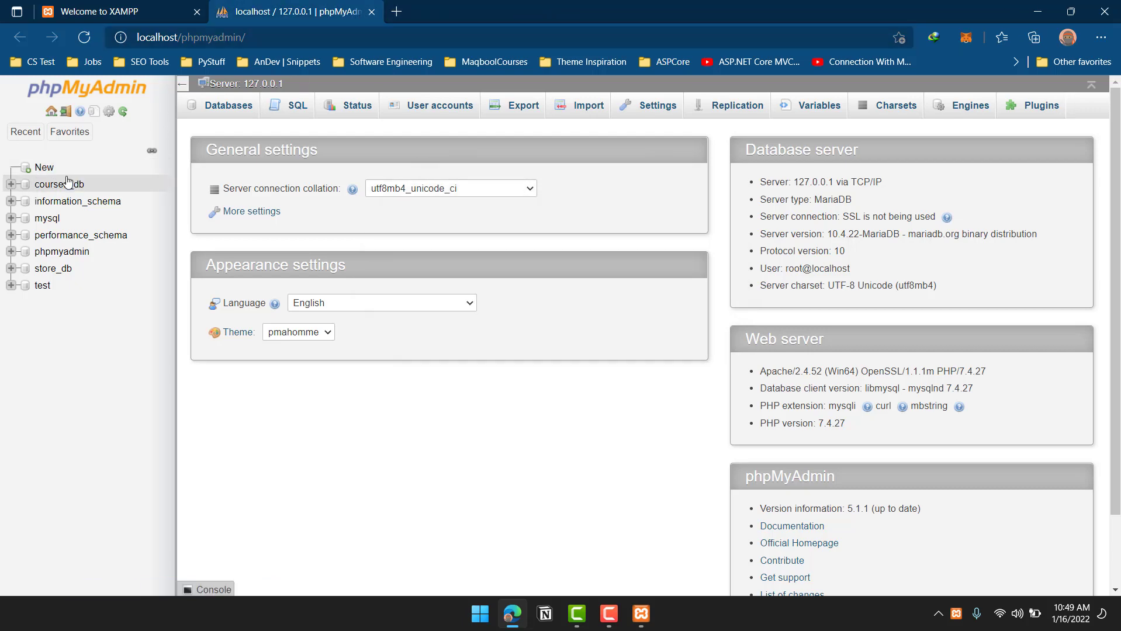
Create a new database named ecomsite_db in phpMyAdmin.
left_click(49, 168)
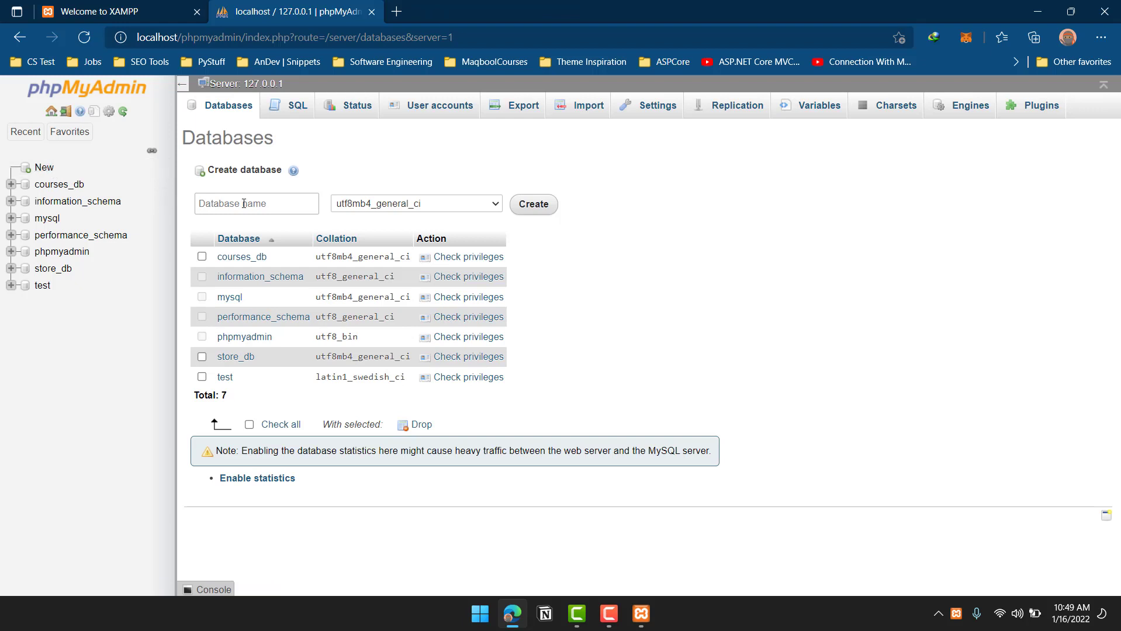
left_click(268, 204)
type("e")
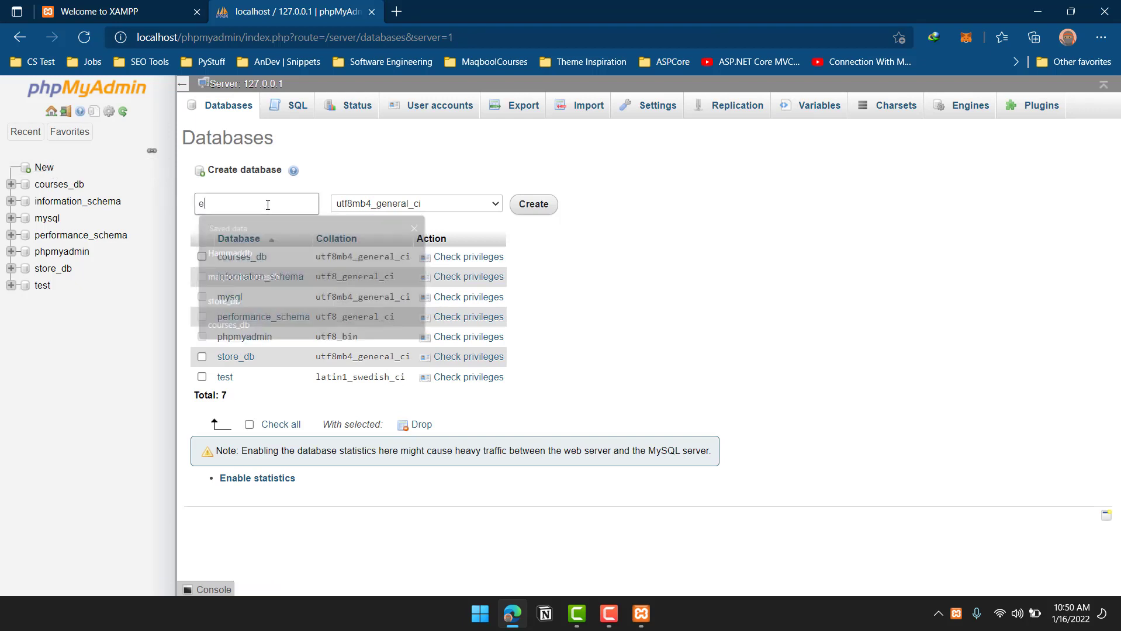
type("comsite")
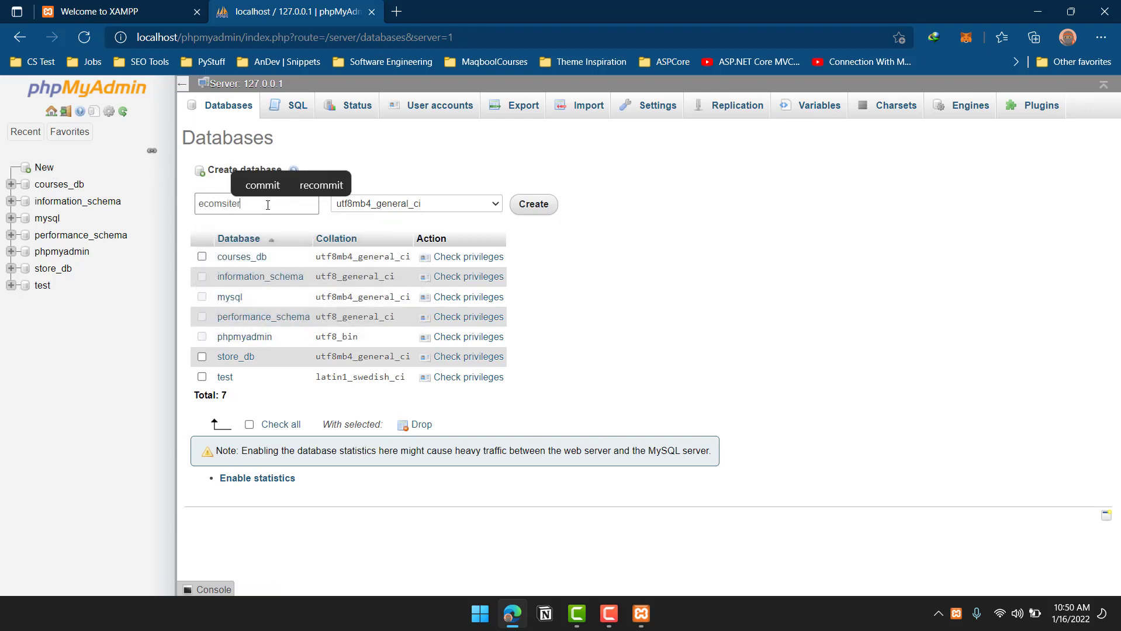
type("_db")
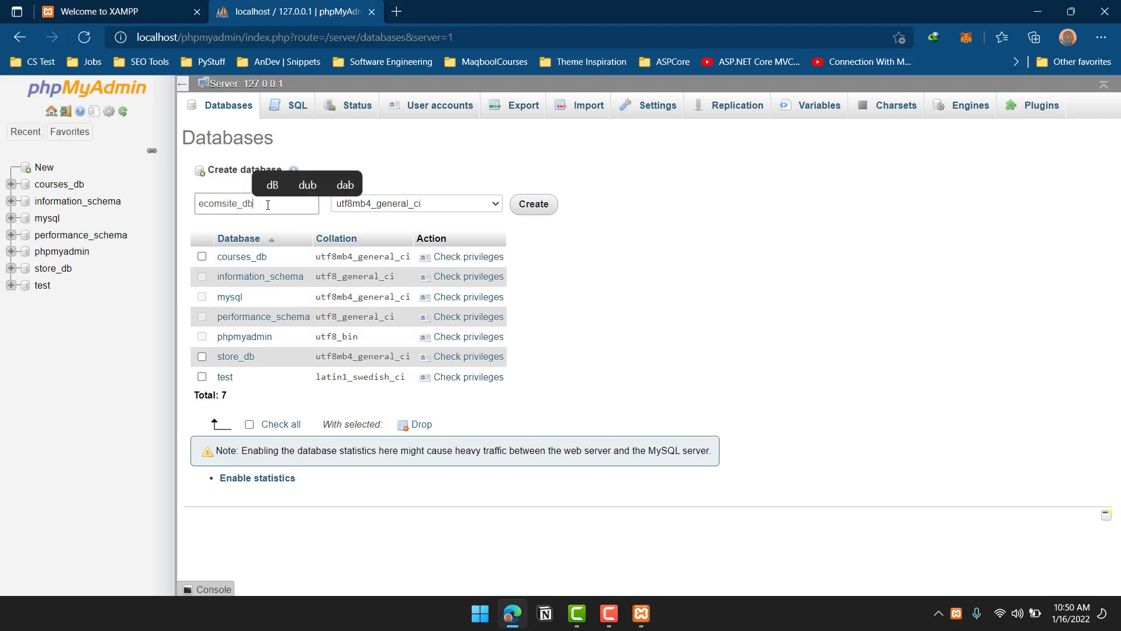
key("ctrl+a")
left_click(520, 206)
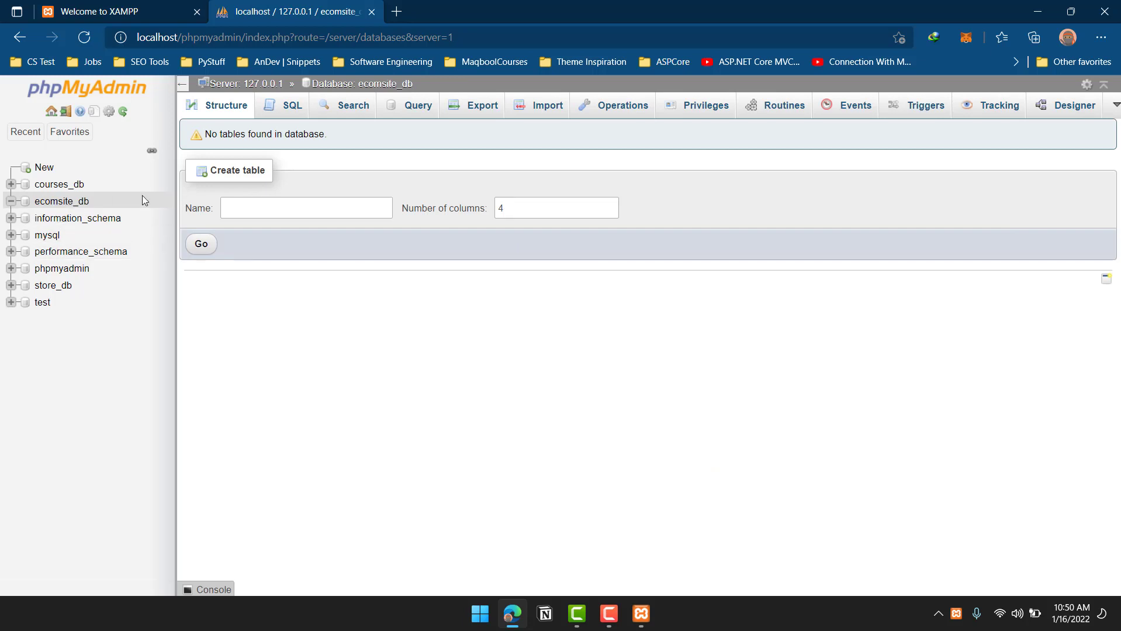
Close the phpMyAdmin page and load localhost/ecomsite in the remaining browser page.
left_click(372, 12)
left_click(276, 33)
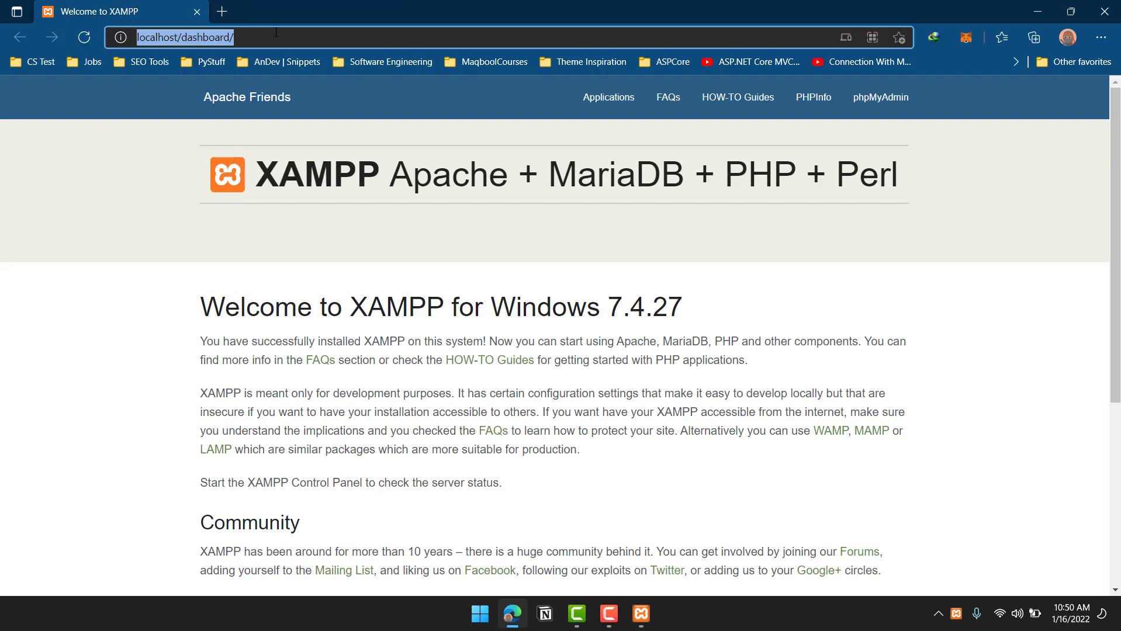
type("localhost/da")
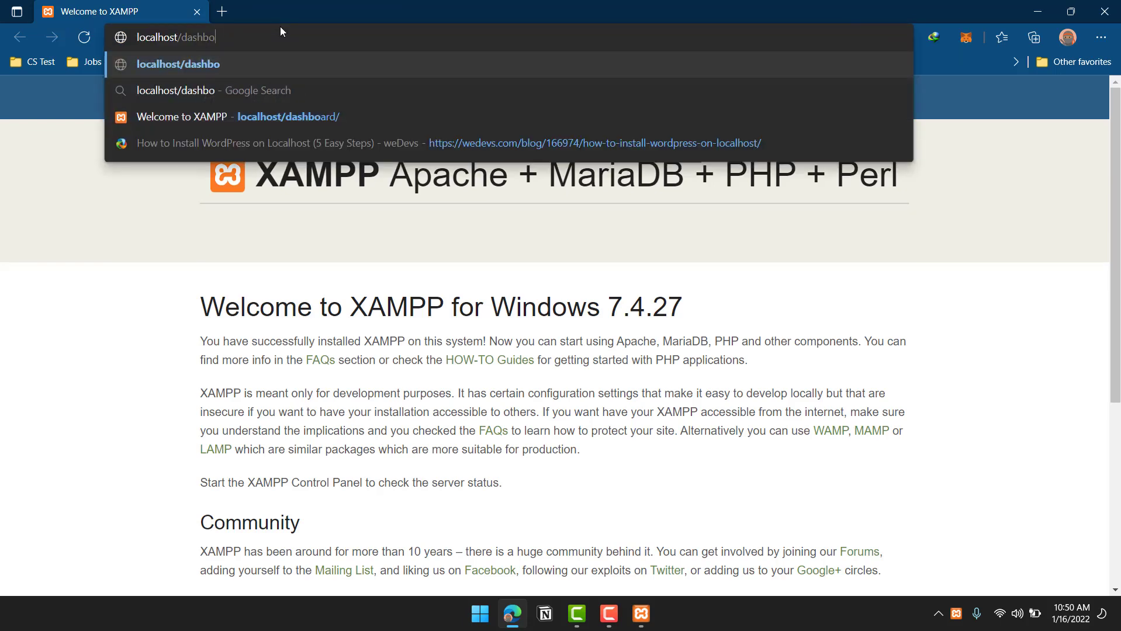
key("BackSpace")
key("BackSpace")
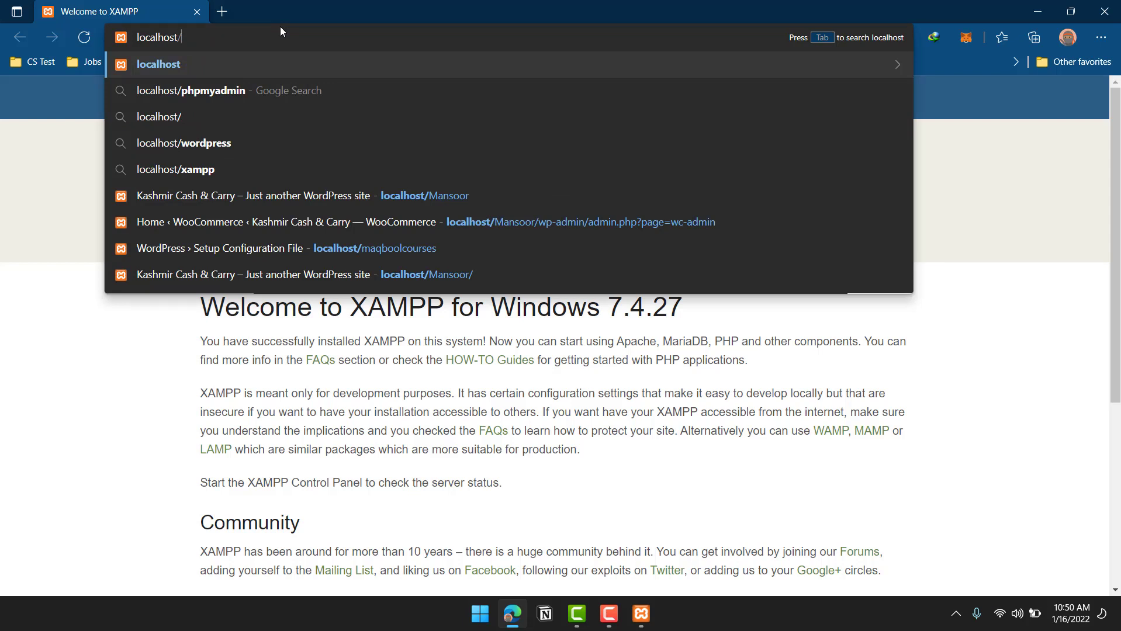
type("eco")
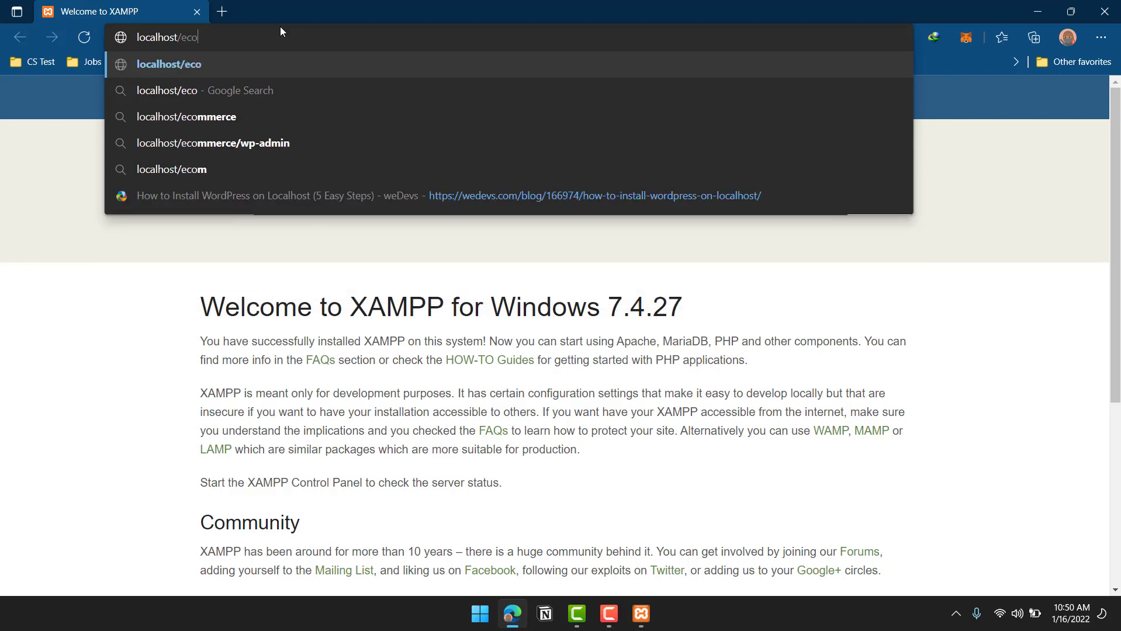
type("msi")
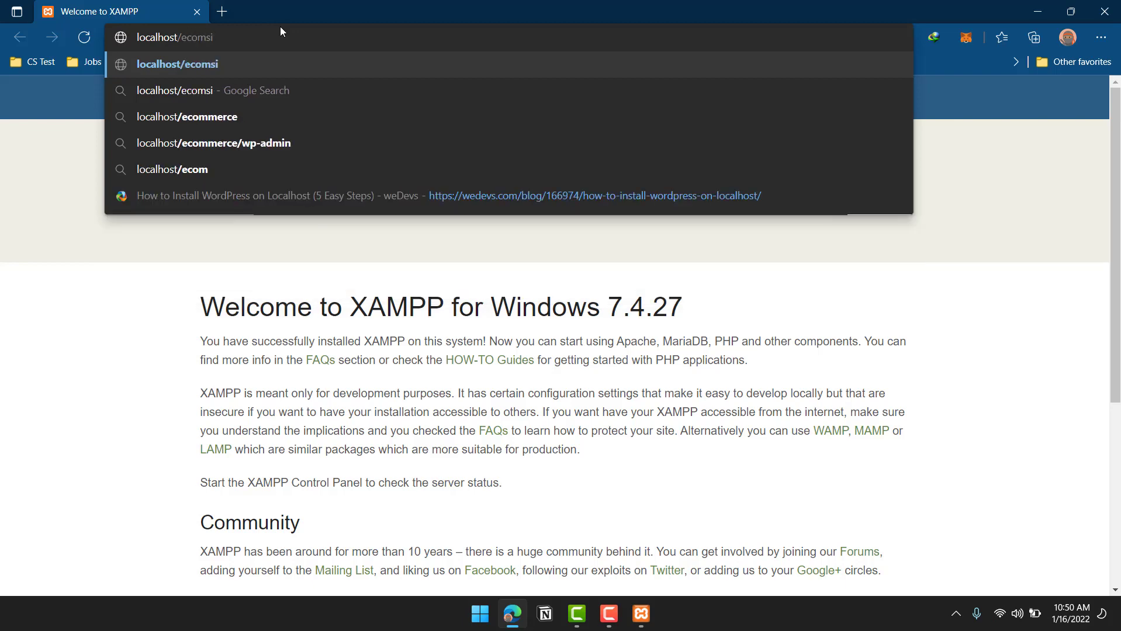
type("te")
key("Return")
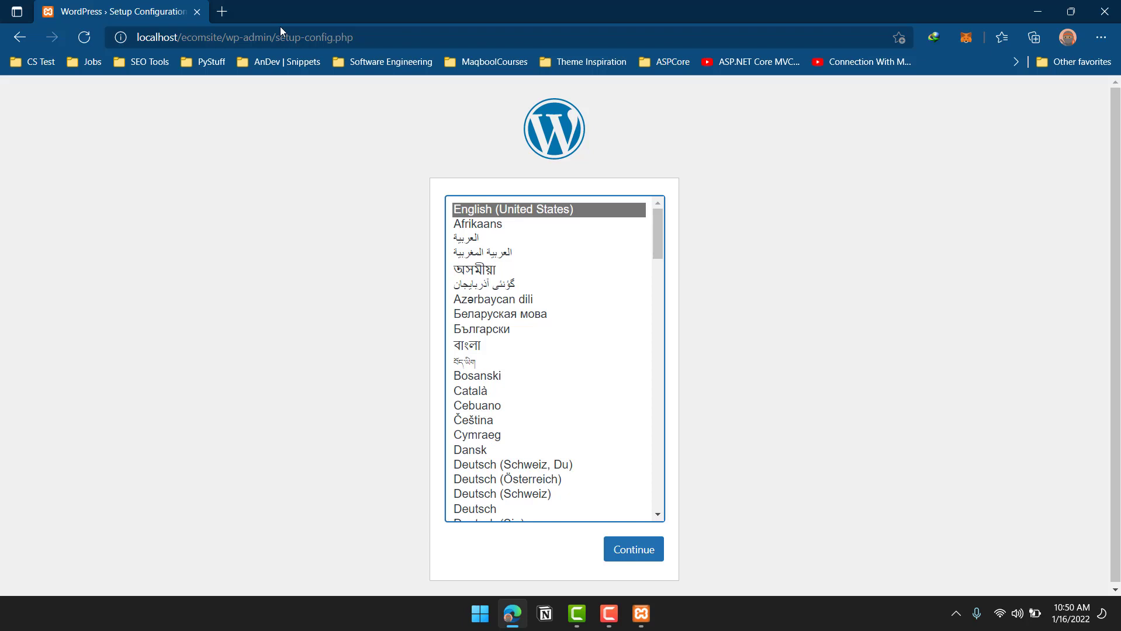
Browse the installation languages, keep English (United States), and continue past the welcome page to the database connection form.
scroll(621, 285, "down", 3)
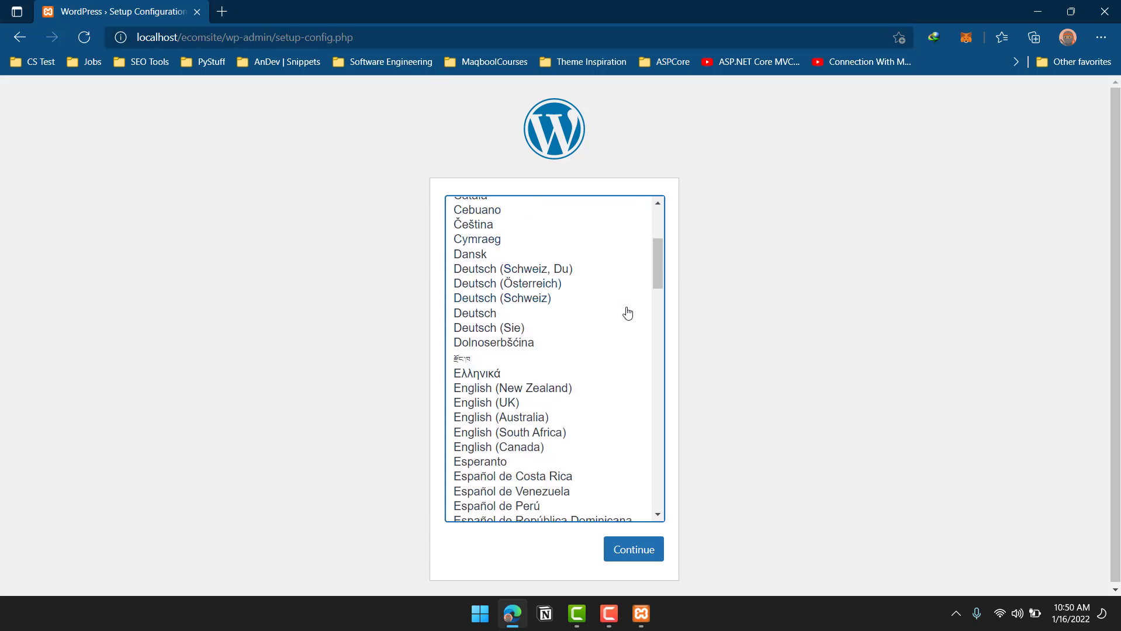
scroll(628, 314, "down", 5)
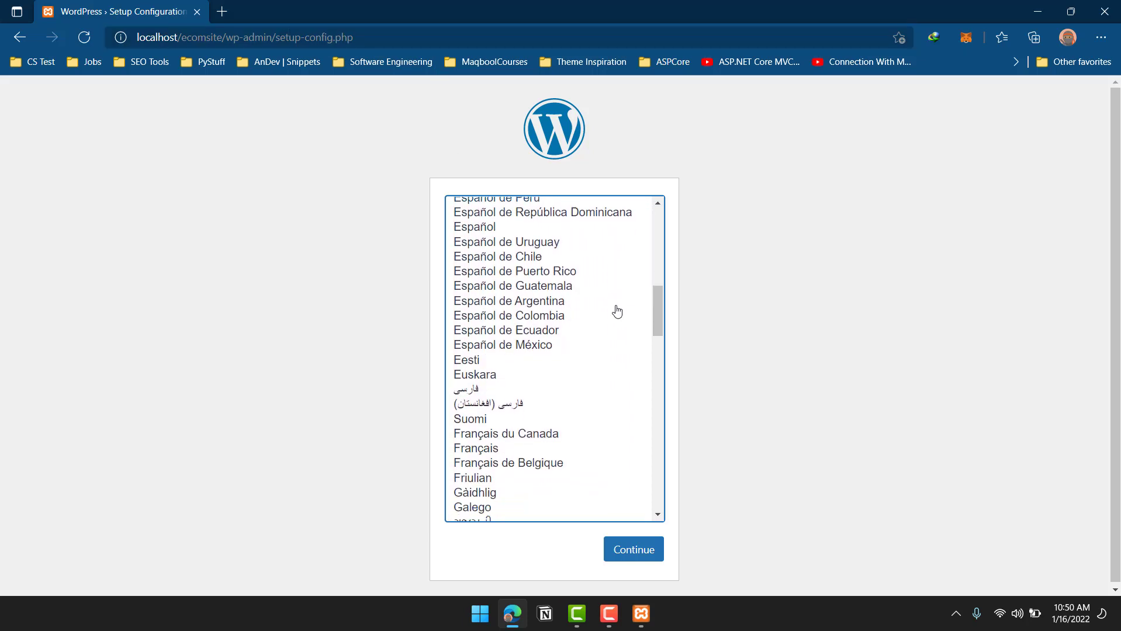
scroll(617, 311, "down", 3)
left_click_drag(657, 339, 661, 214)
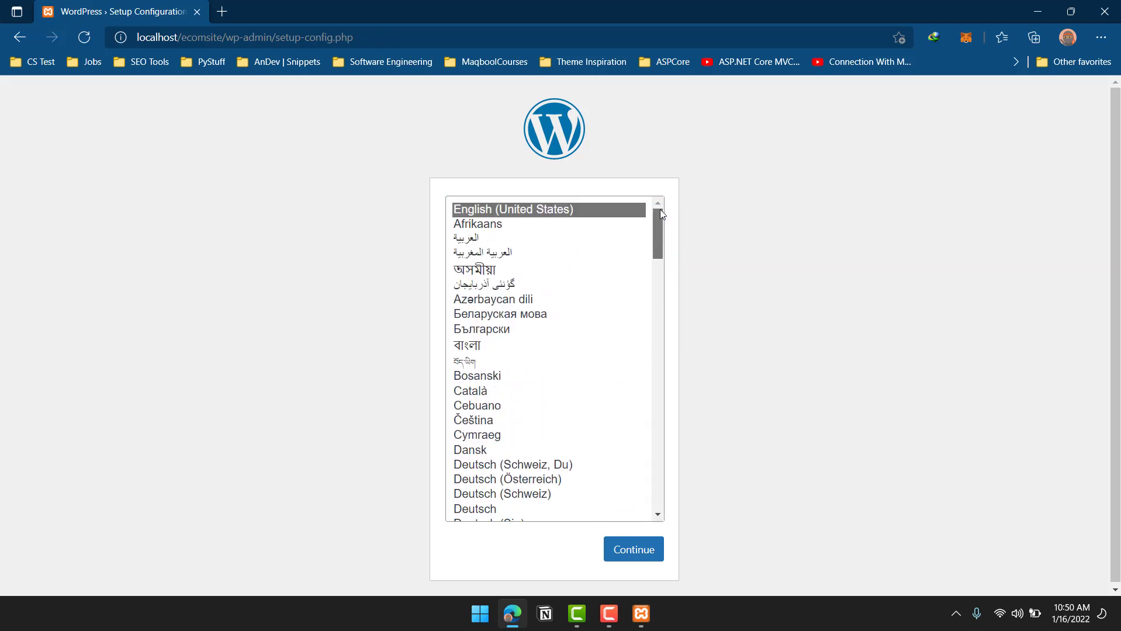
left_click(637, 552)
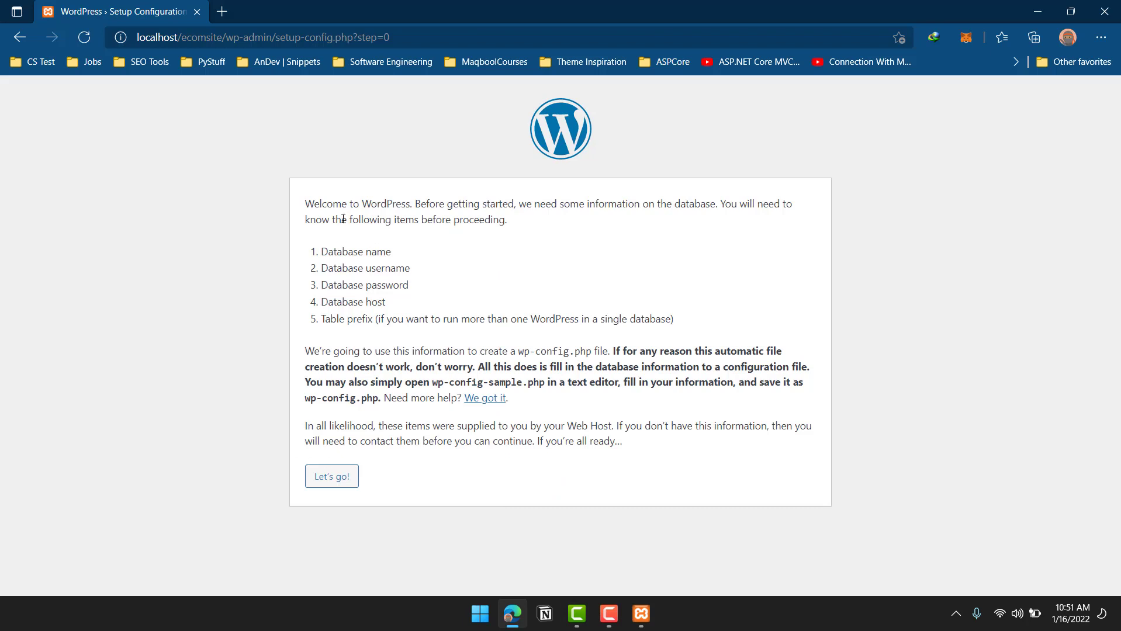
left_click(347, 476)
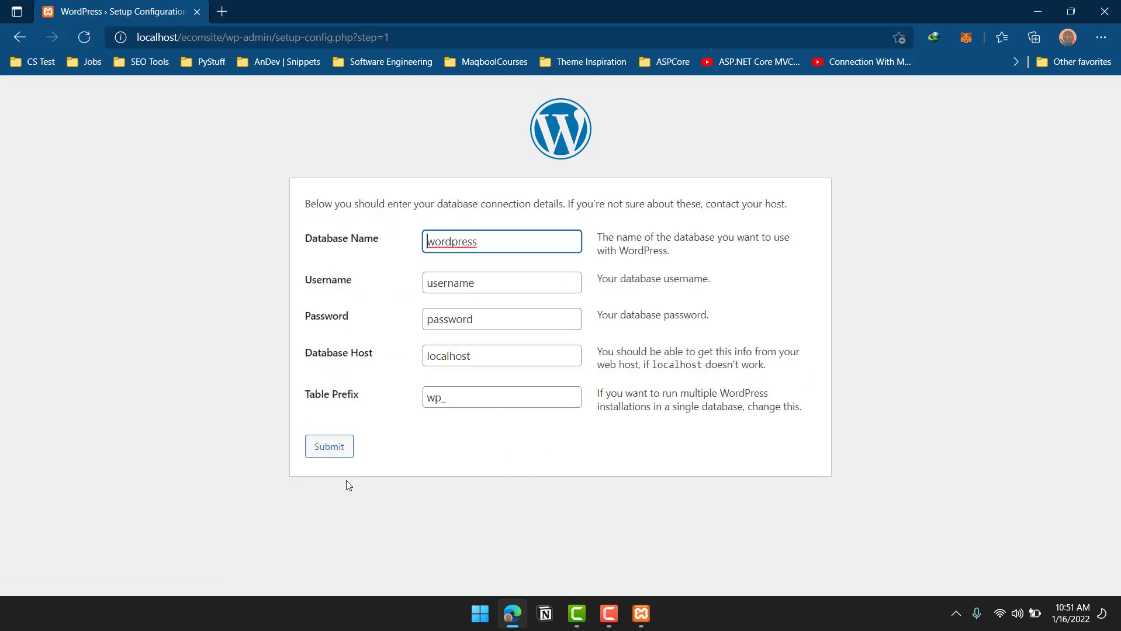
Set the database name to ecomsite_db and the database username to root.
double_click(488, 240)
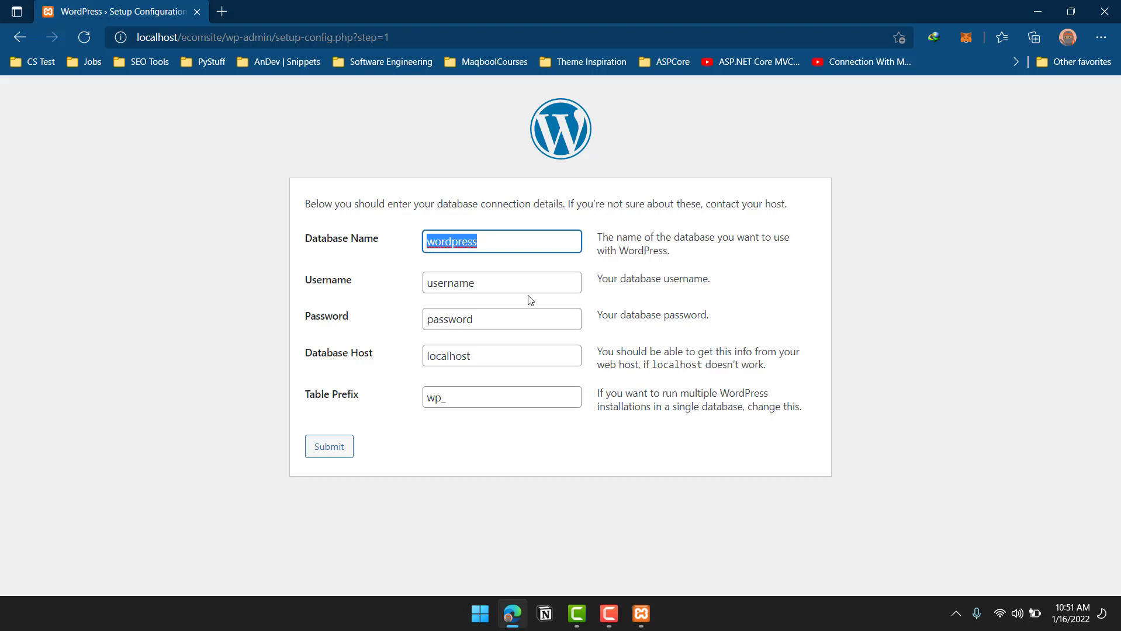
type("ecomsite_db")
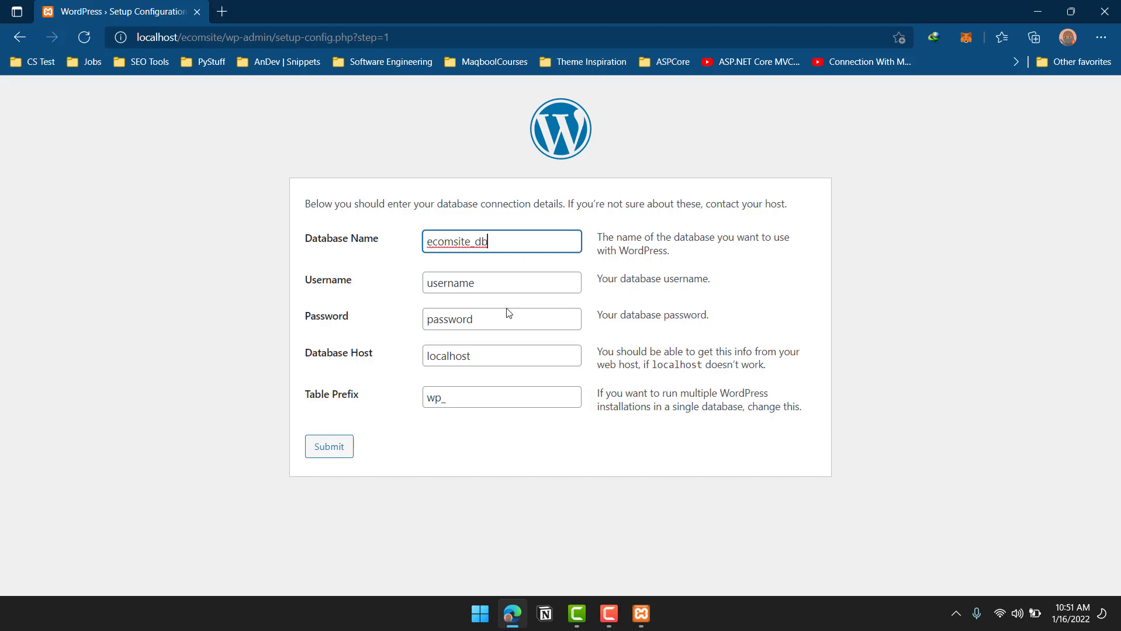
left_click(504, 290)
double_click(504, 291)
key("BackSpace")
type("root")
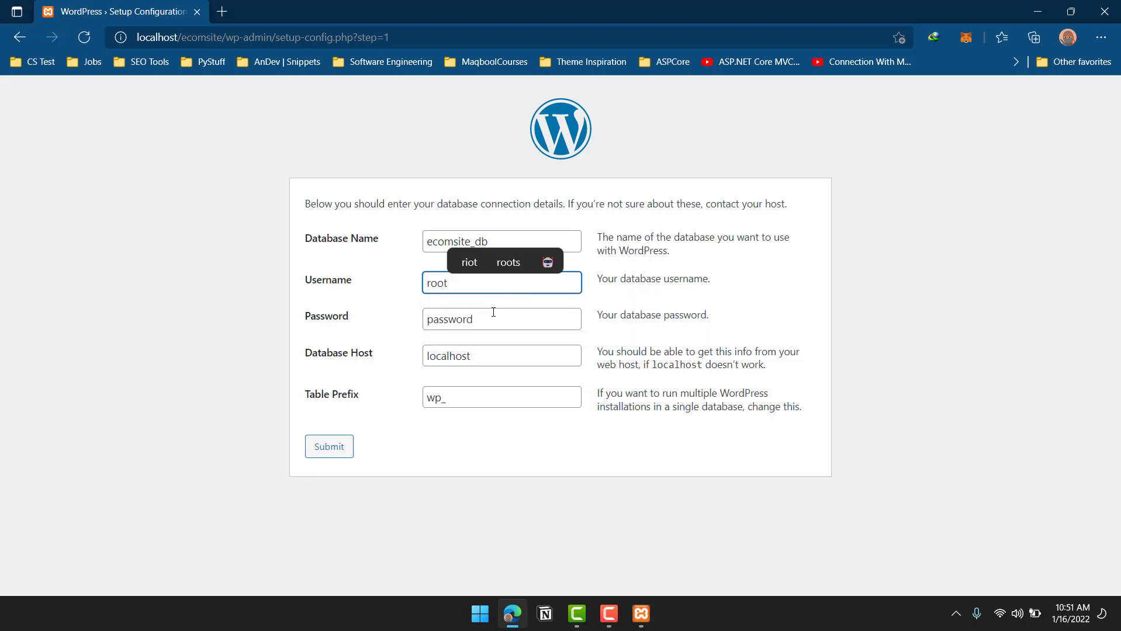
Clear the database password so it is blank, and submit the connection details to run the WordPress installation.
left_click(493, 316)
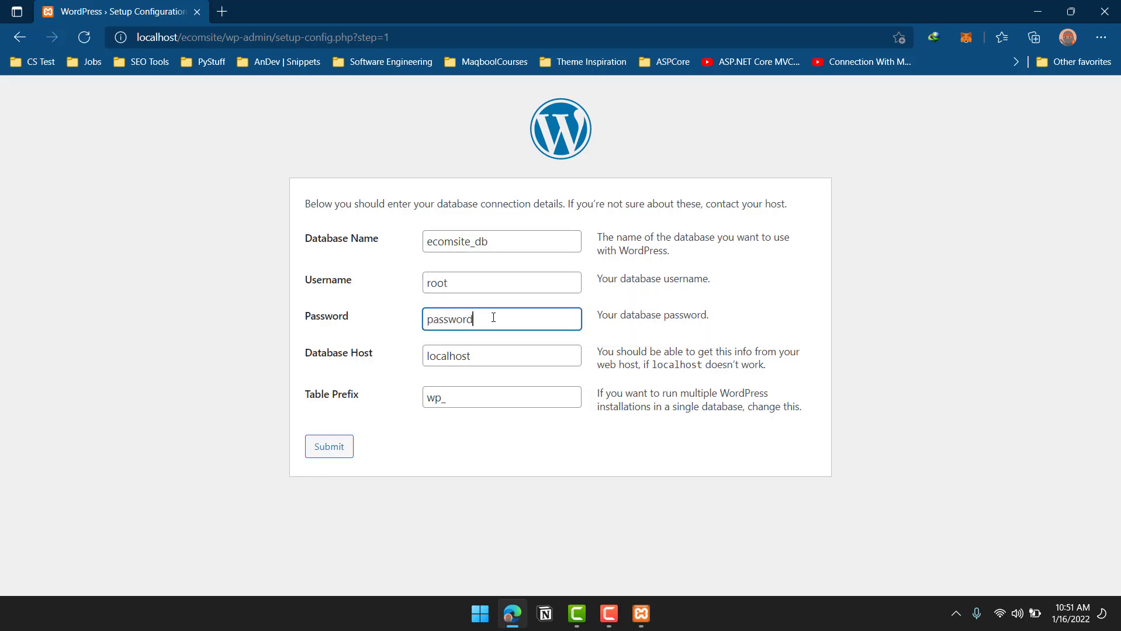
double_click(494, 317)
key("BackSpace")
left_click(325, 457)
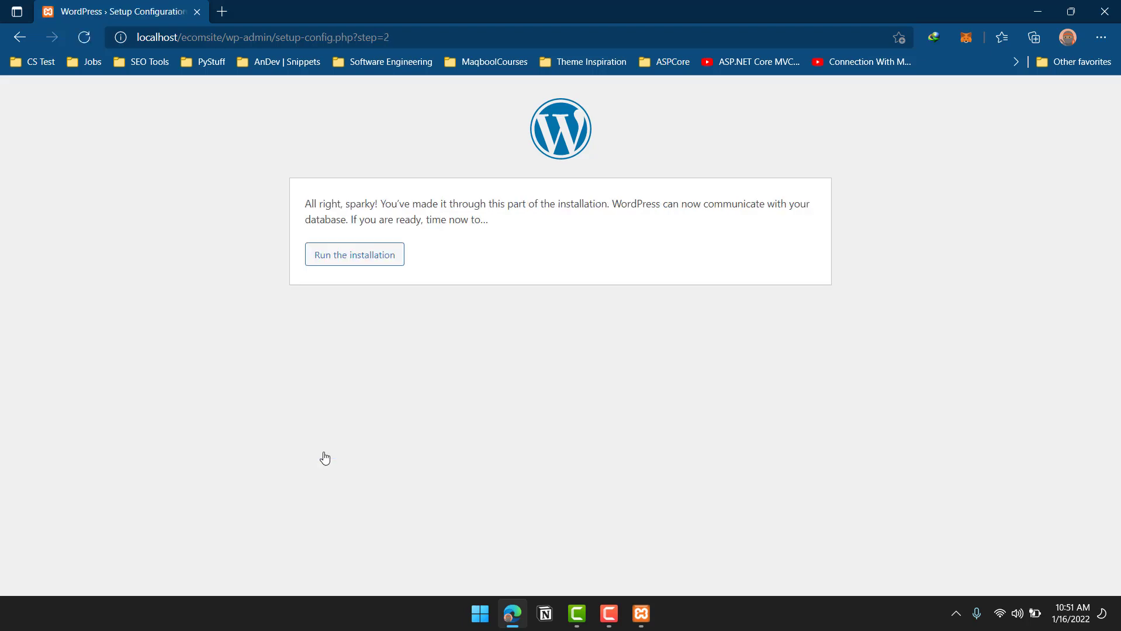
left_click(353, 265)
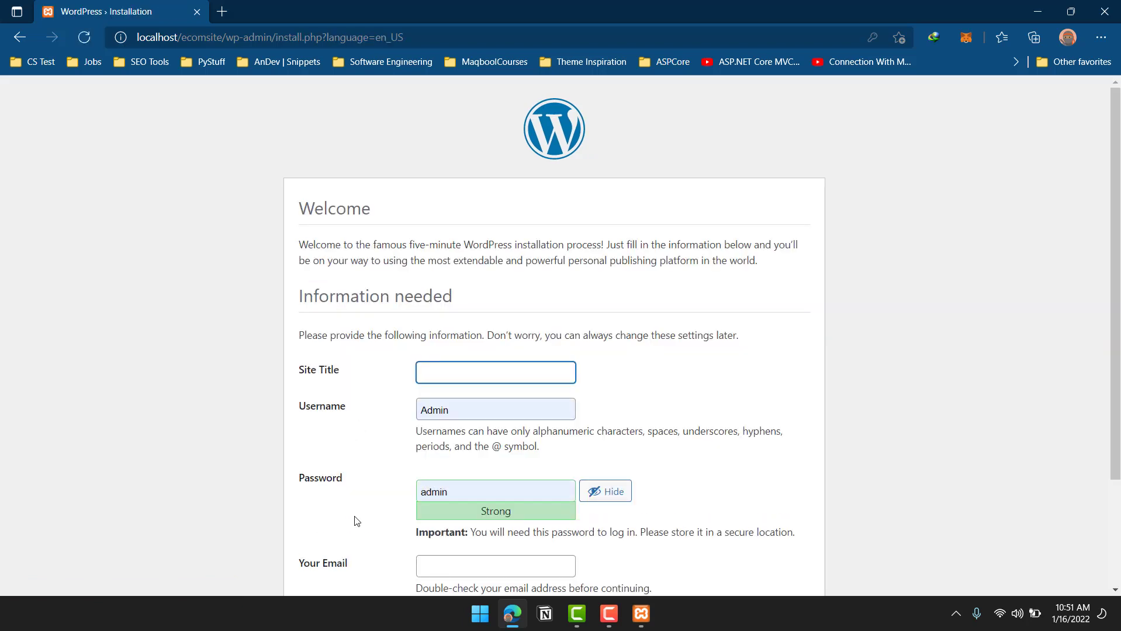
scroll(415, 403, "down", 2)
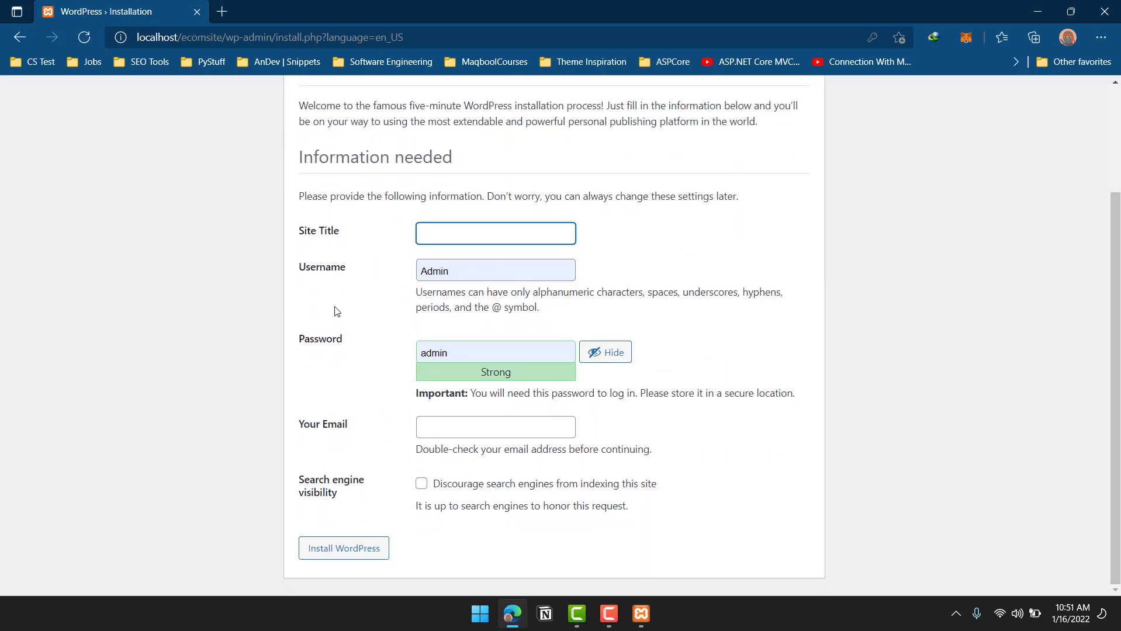
left_click(496, 226)
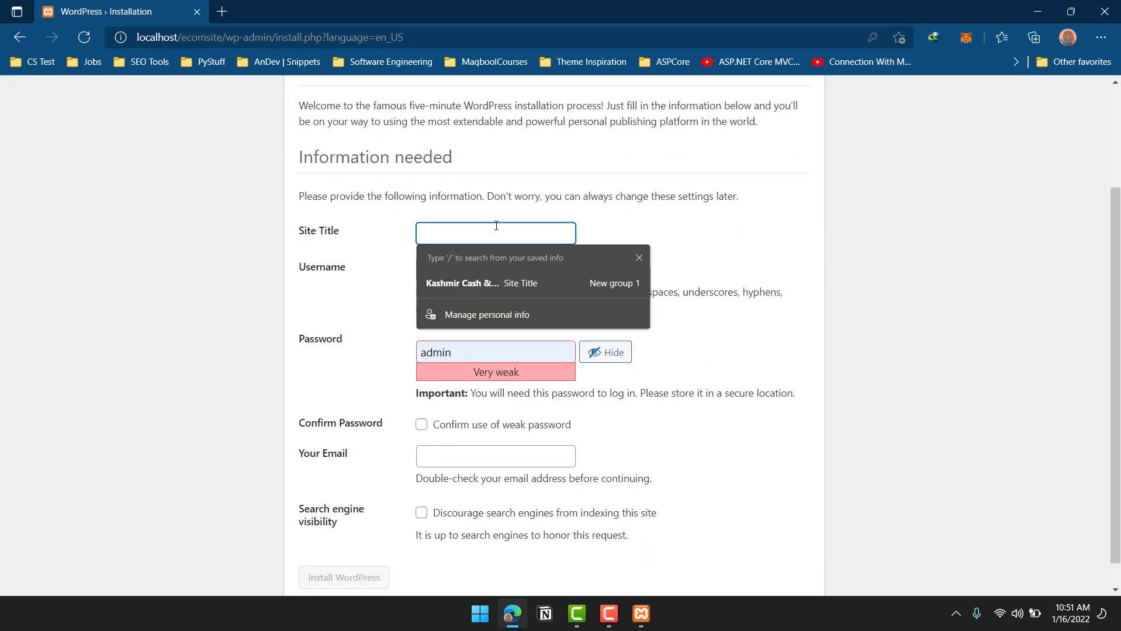
left_click(542, 195)
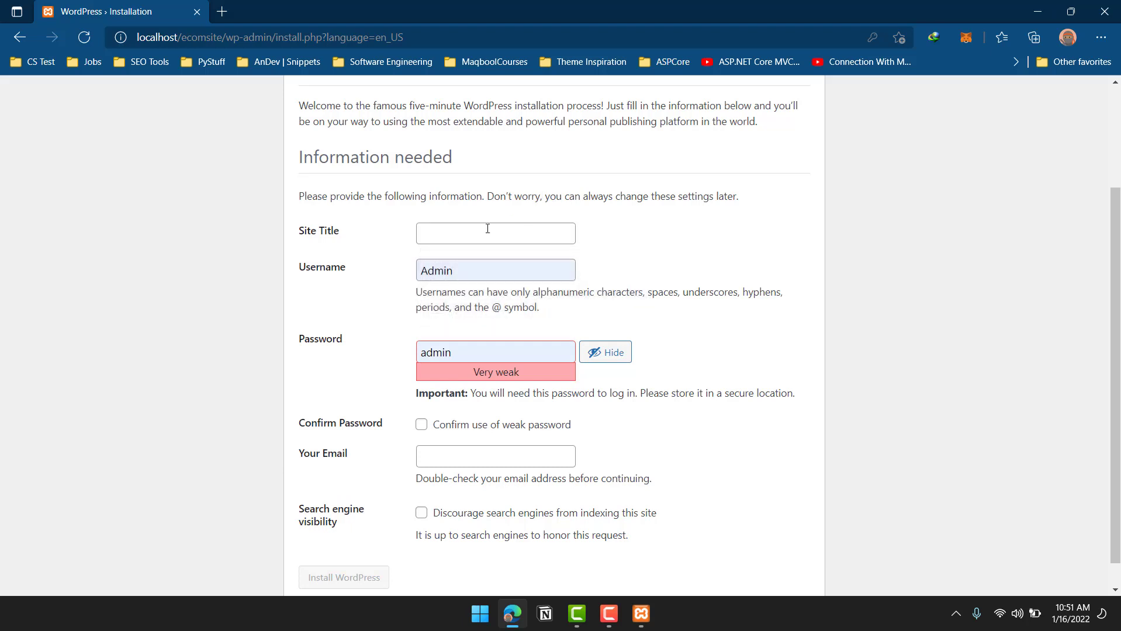
left_click(487, 229)
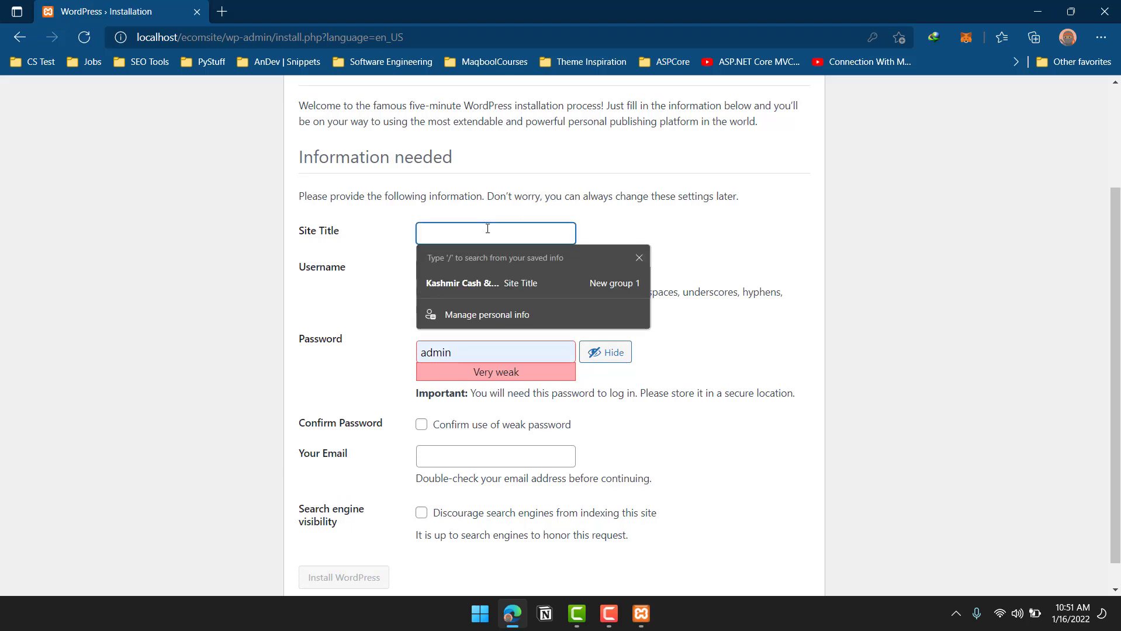
type("Ecom ")
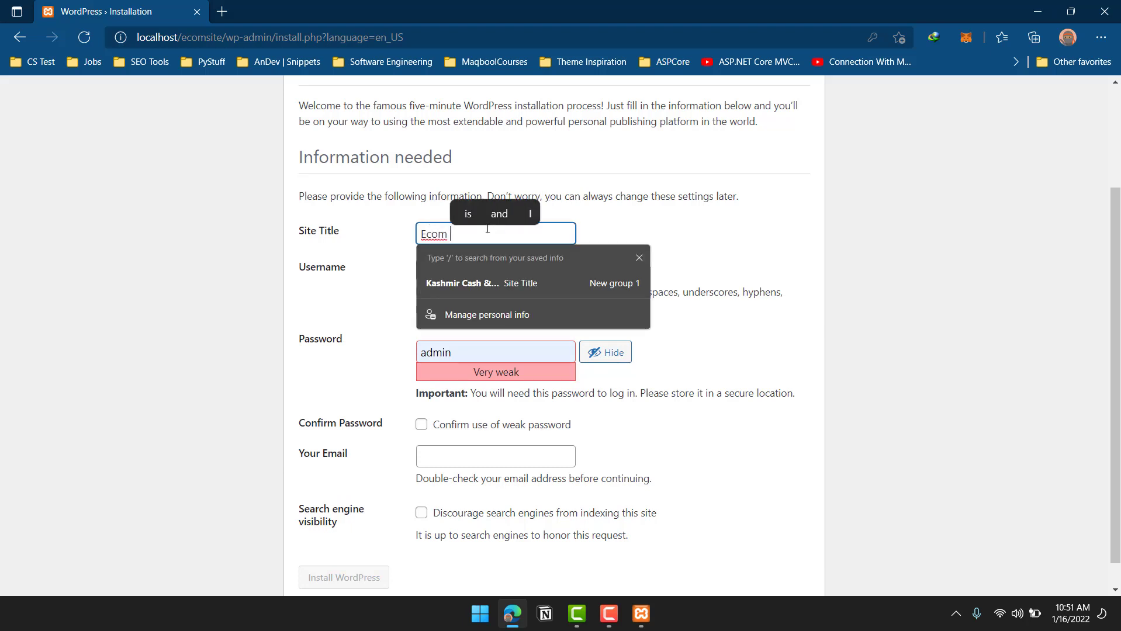
type("Site")
key("BackSpace")
key("BackSpace")
key("BackSpace")
key("BackSpace")
key("BackSpace")
key("BackSpace")
key("BackSpace")
key("BackSpace")
key("BackSpace")
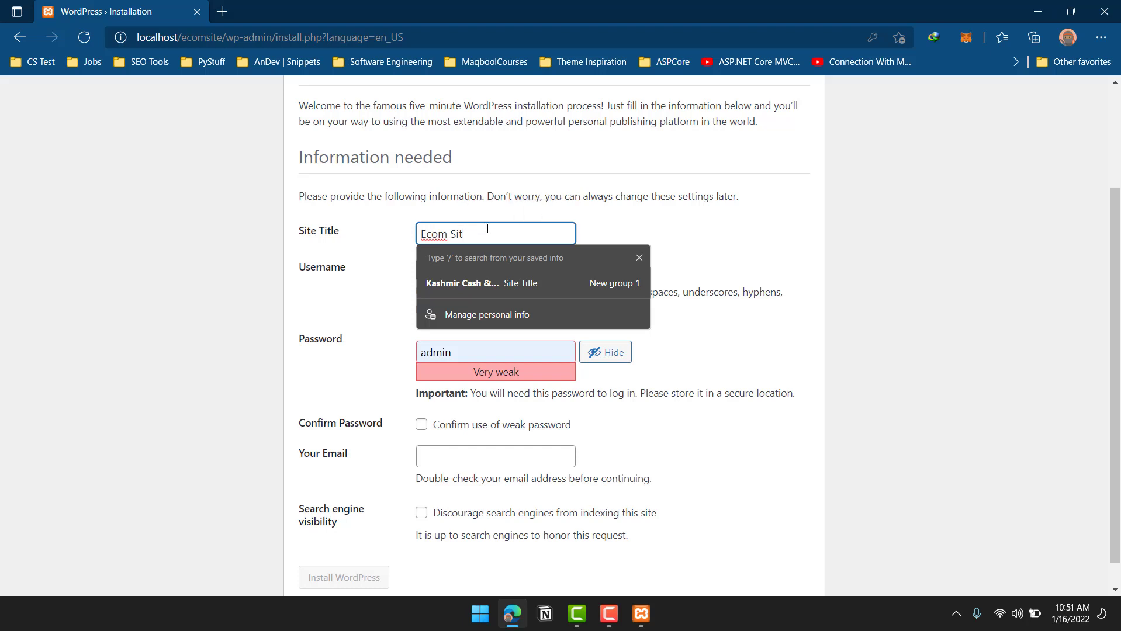
Set the site title to Tutorial Site and keep the prefilled username Admin.
type("Tutori")
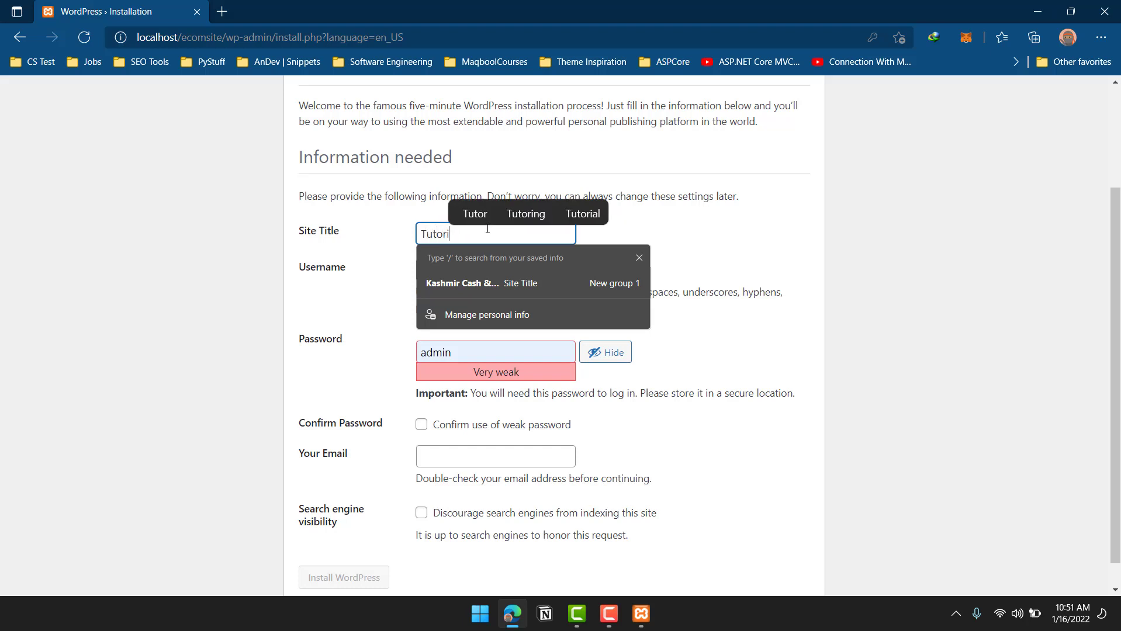
type("al Site")
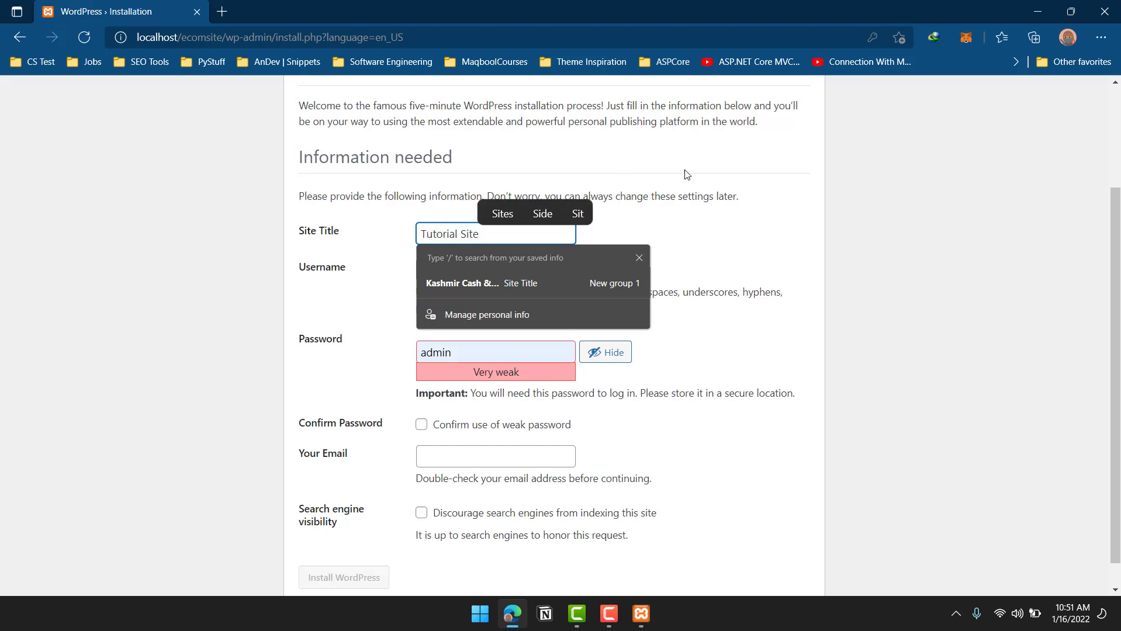
left_click(646, 231)
left_click(519, 267)
left_click(745, 265)
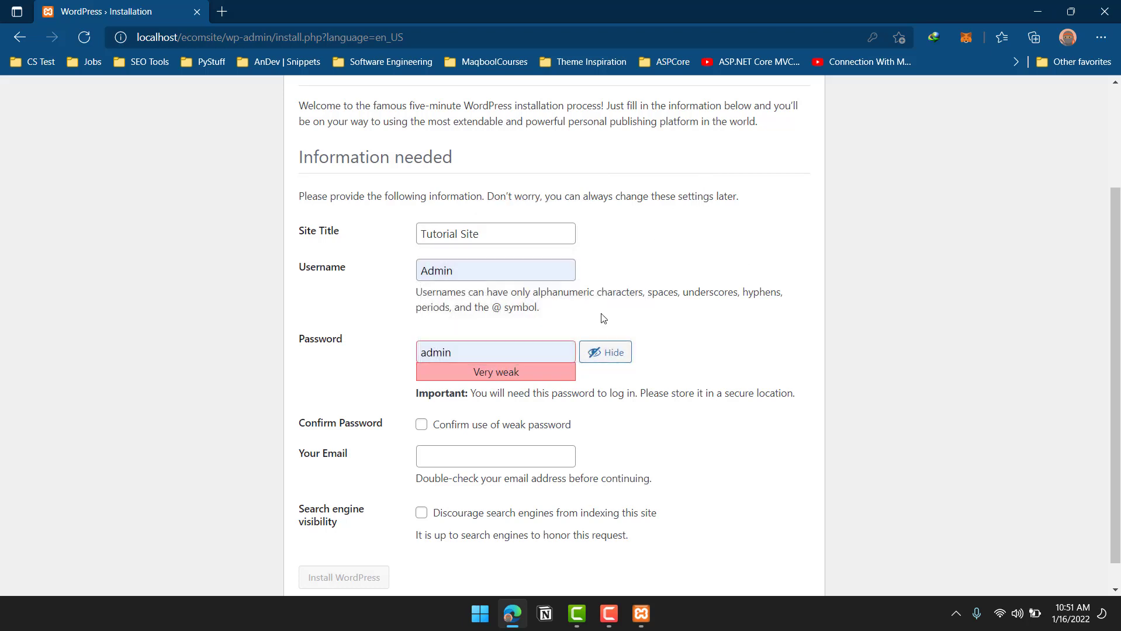
Keep the prefilled account password and confirm the use of a weak password.
left_click(466, 354)
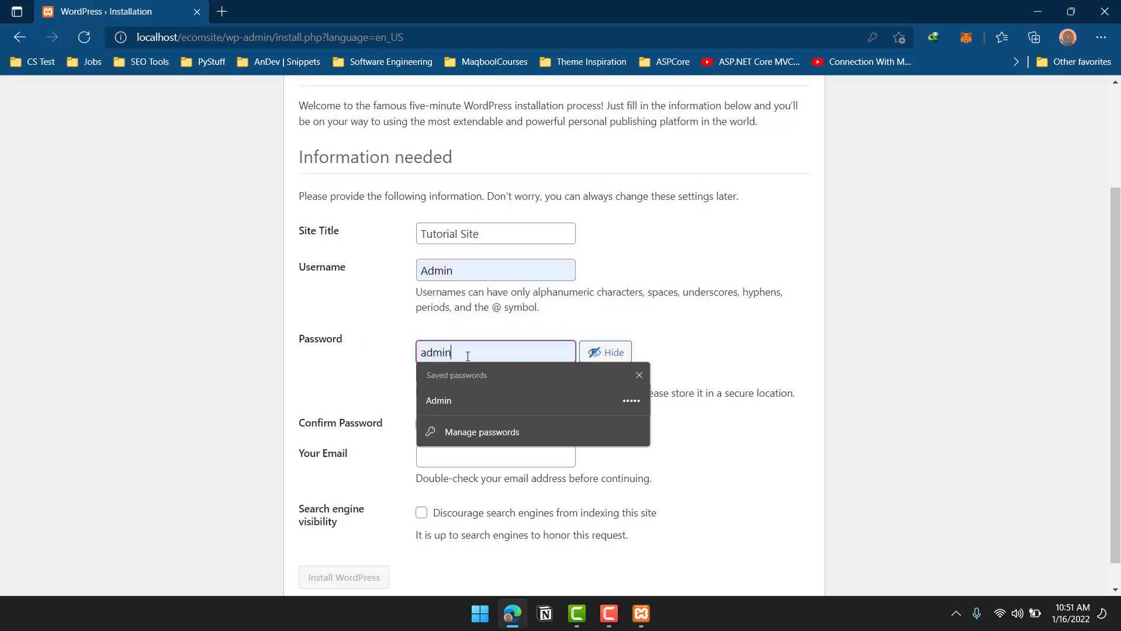
left_click(718, 317)
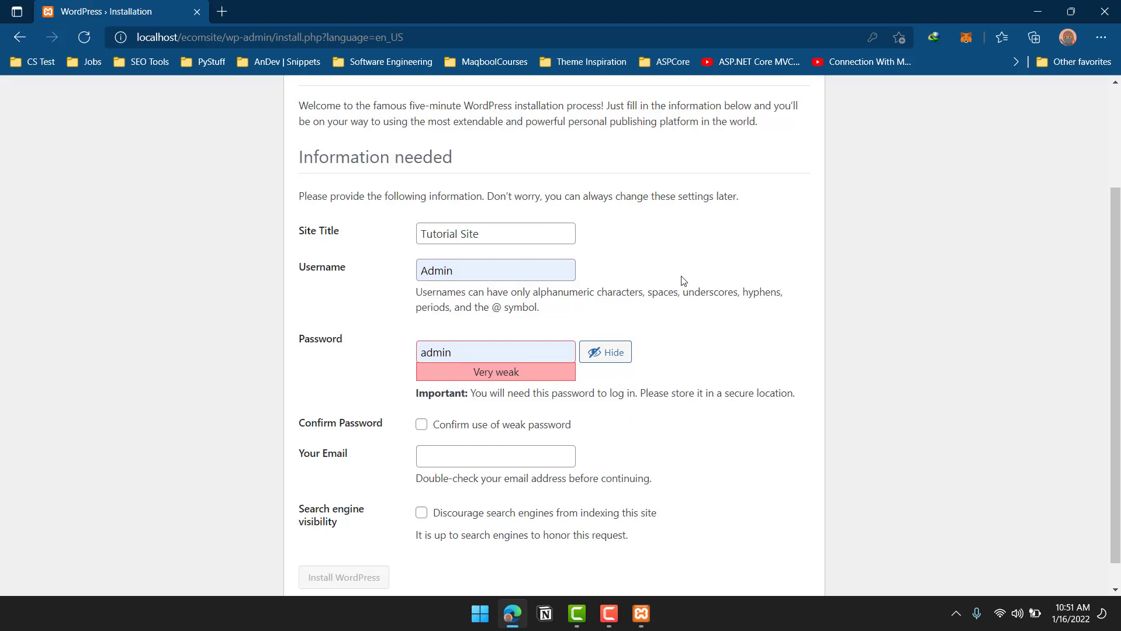
scroll(756, 276, "down", 1)
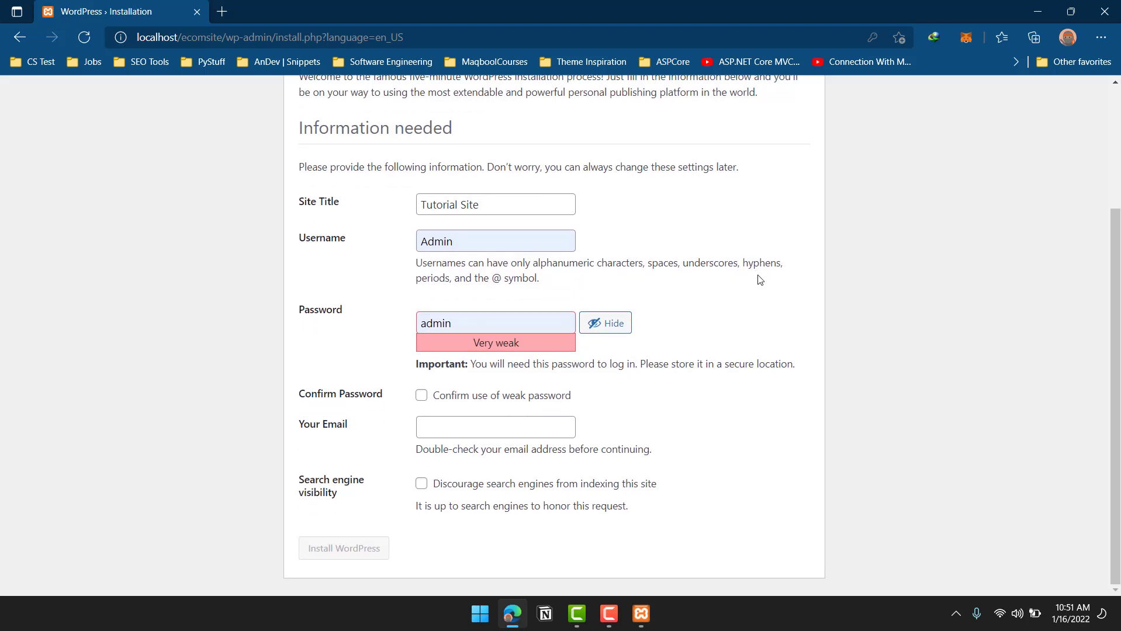
left_click(423, 396)
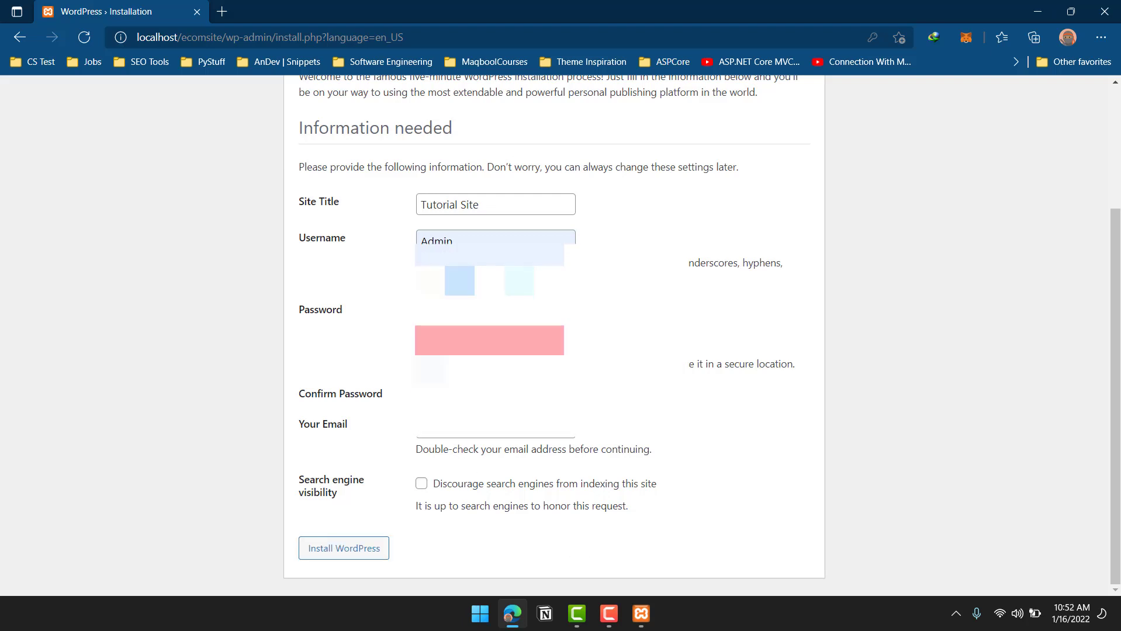
Fill in the administrator's e-mail from the saved entries and install WordPress.
left_click(518, 431)
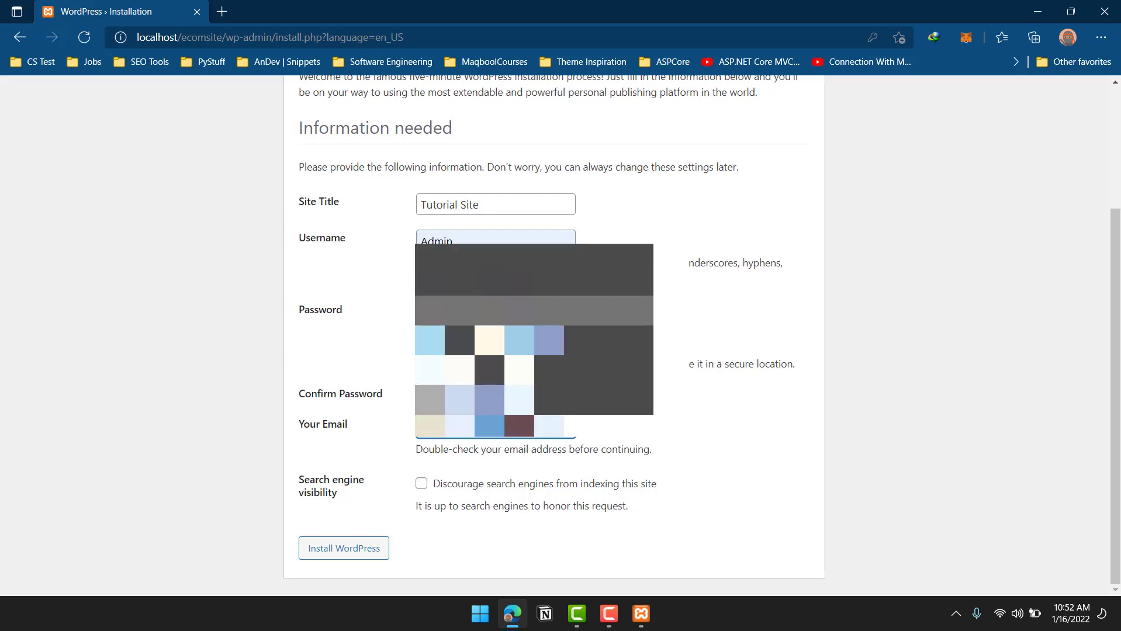
left_click(496, 311)
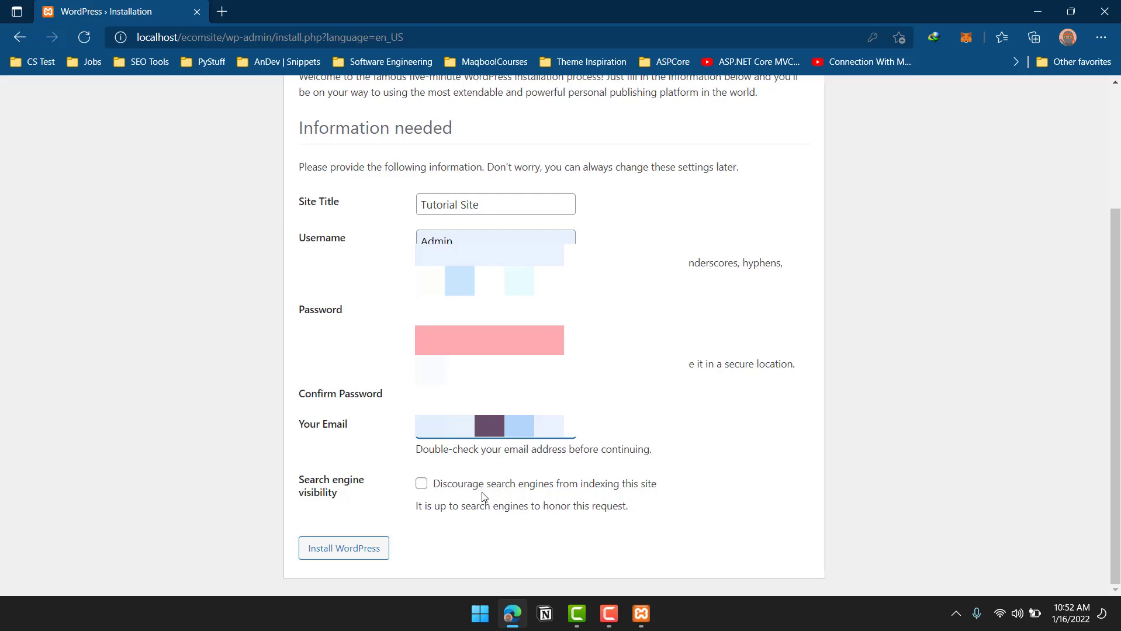
left_click(367, 556)
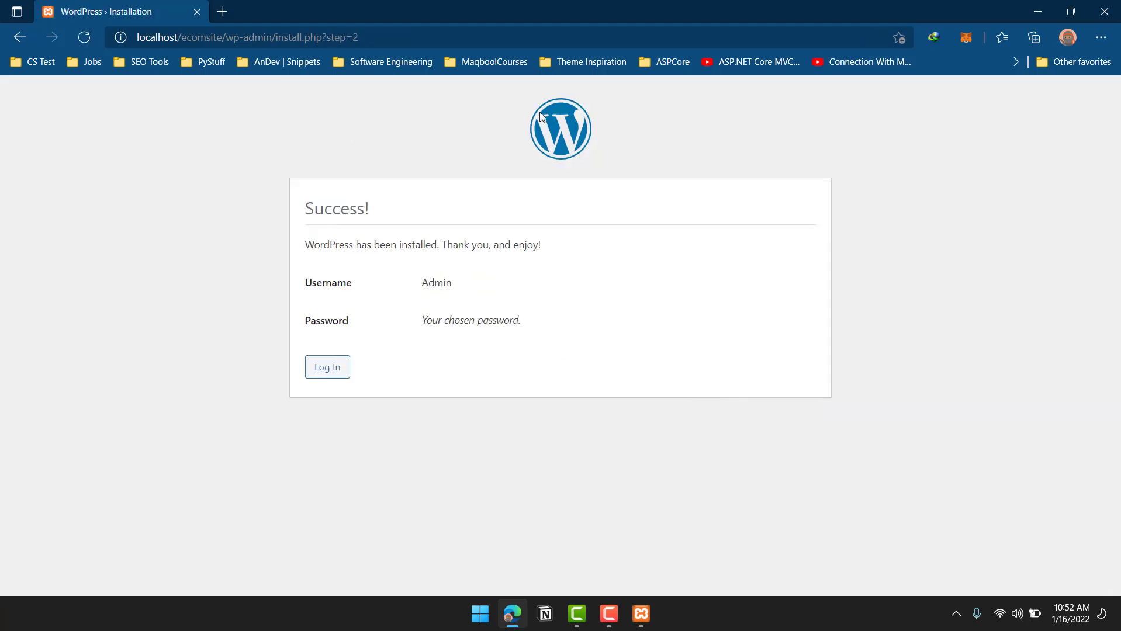
Continue from the installation success page to the login page and log in with the prefilled Admin account credentials.
left_click_drag(373, 205, 303, 208)
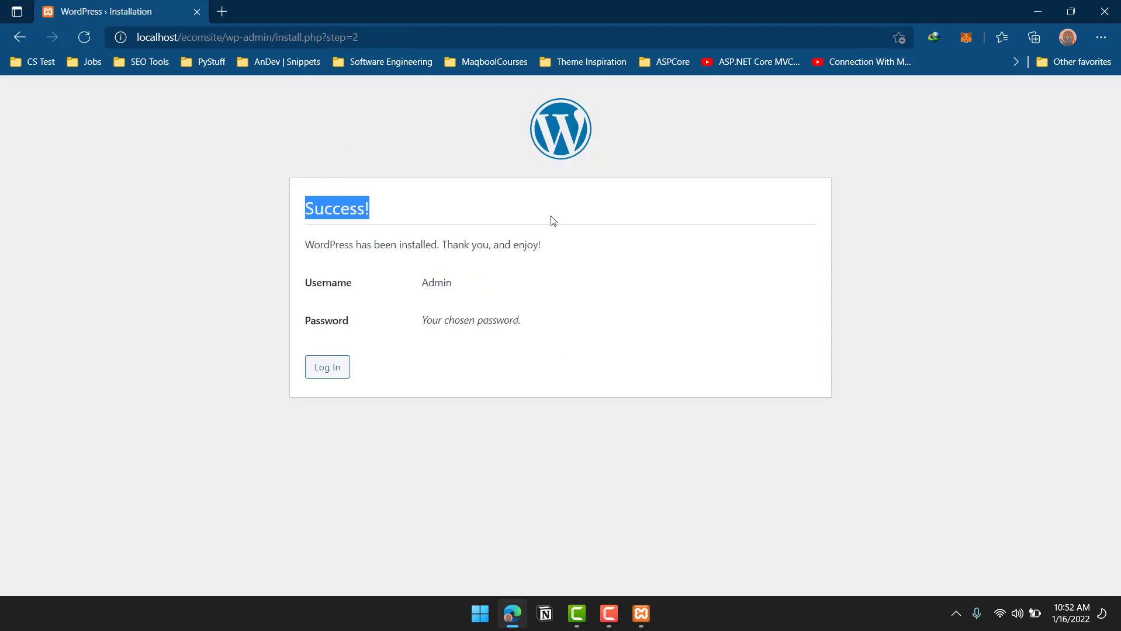
double_click(438, 282)
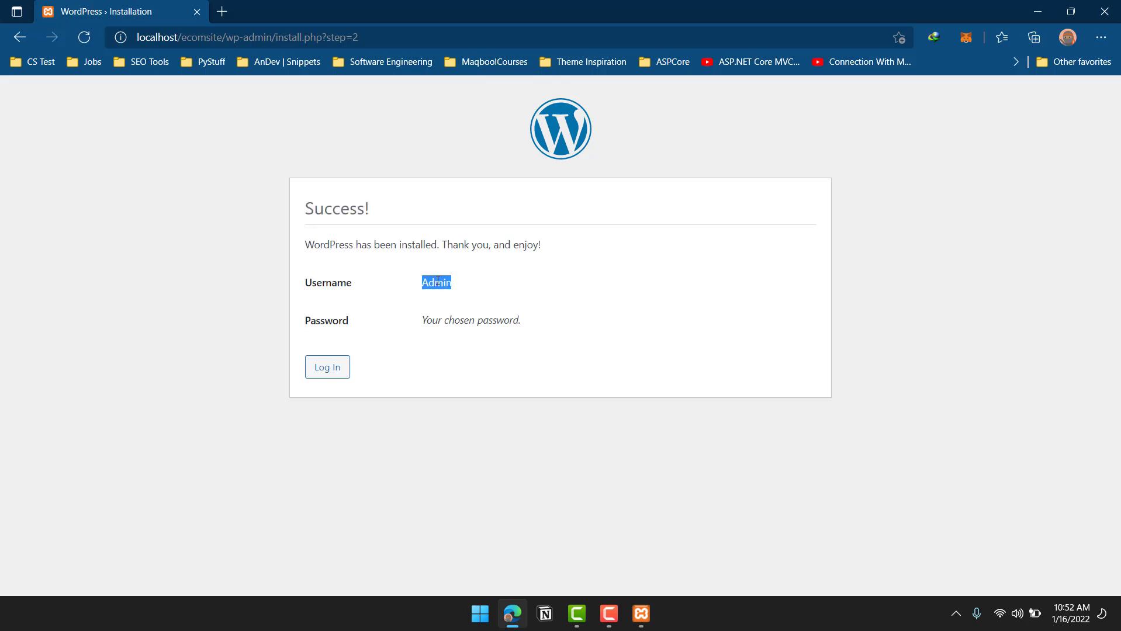
triple_click(483, 329)
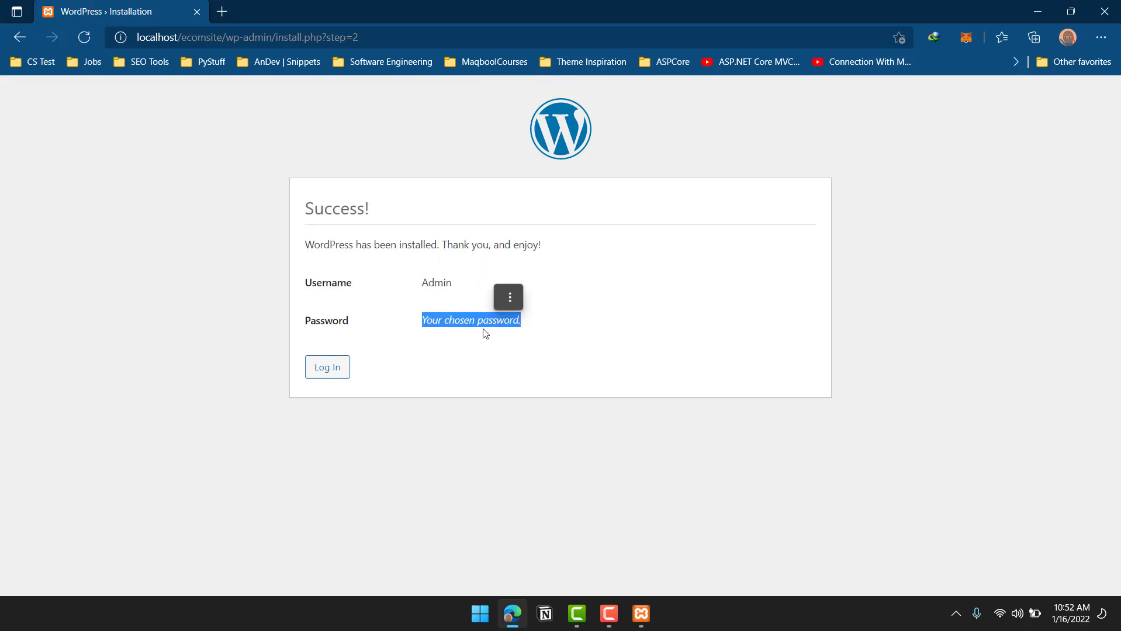
left_click(327, 377)
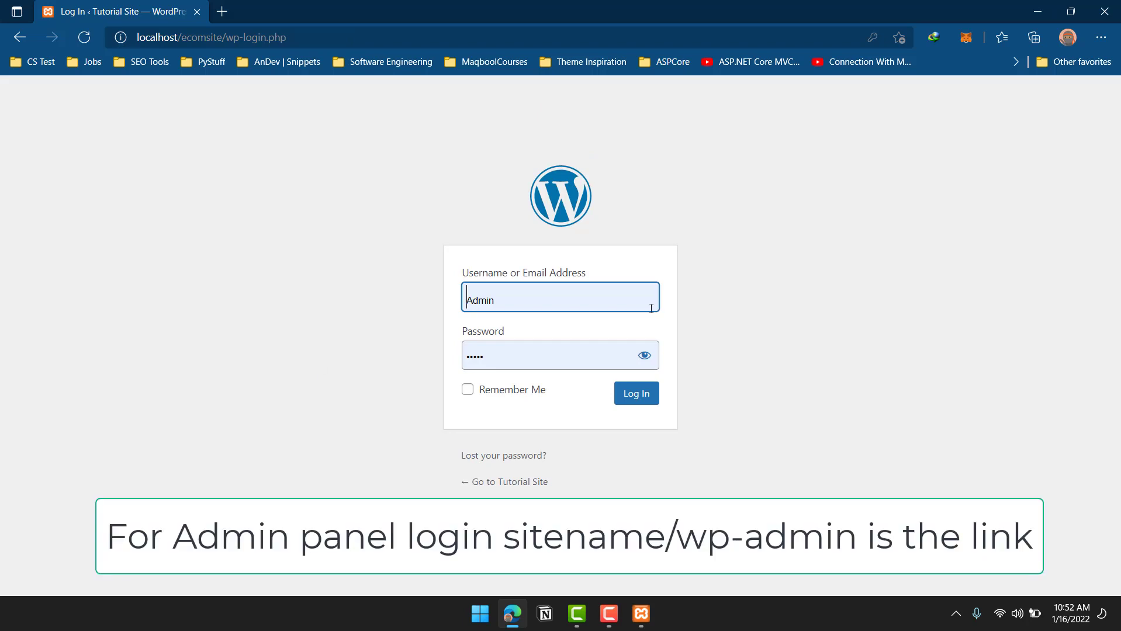
left_click(533, 297)
left_click(531, 357)
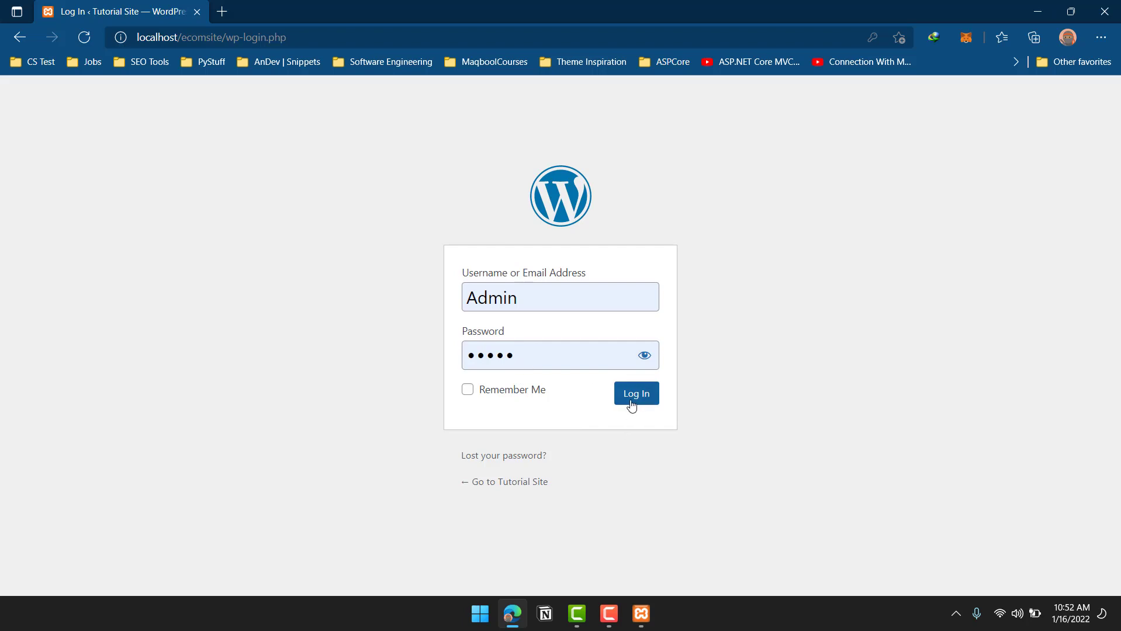
left_click(632, 405)
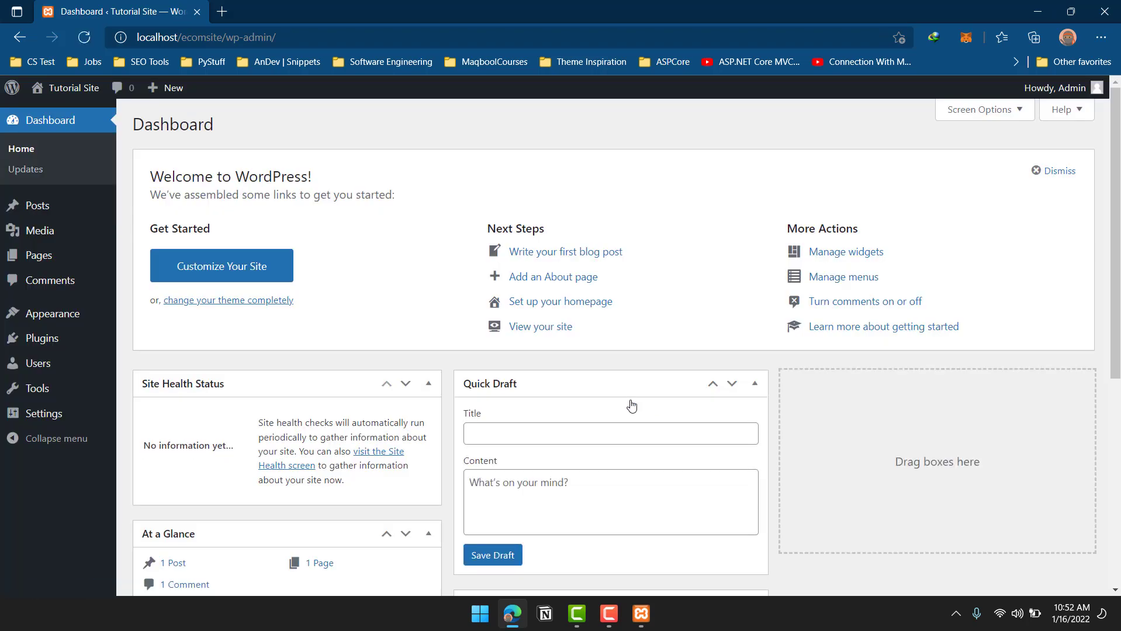
Look over the dashboard and dismiss its Welcome to WordPress panel.
scroll(637, 295, "down", 5)
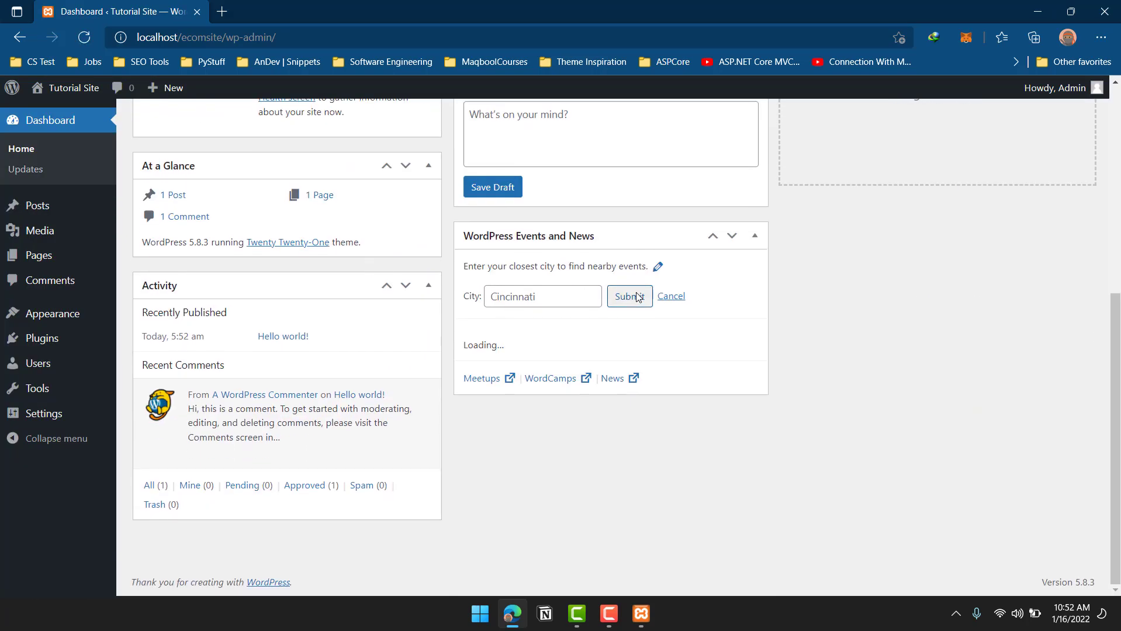
scroll(639, 296, "up", 5)
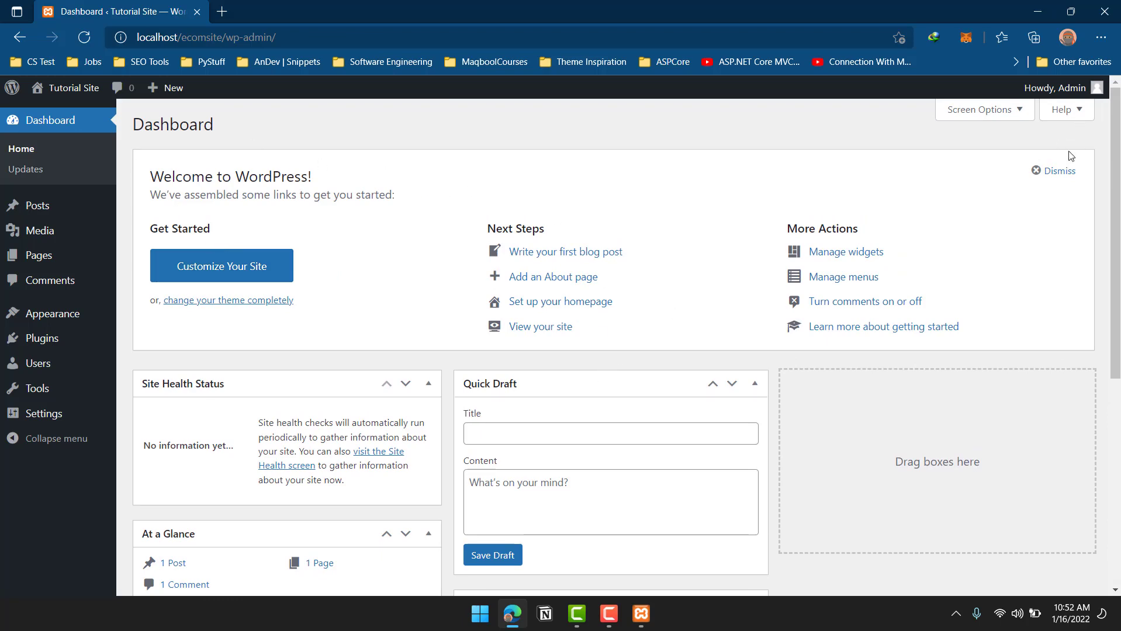
left_click(1059, 171)
scroll(850, 396, "down", 3)
scroll(850, 396, "up", 3)
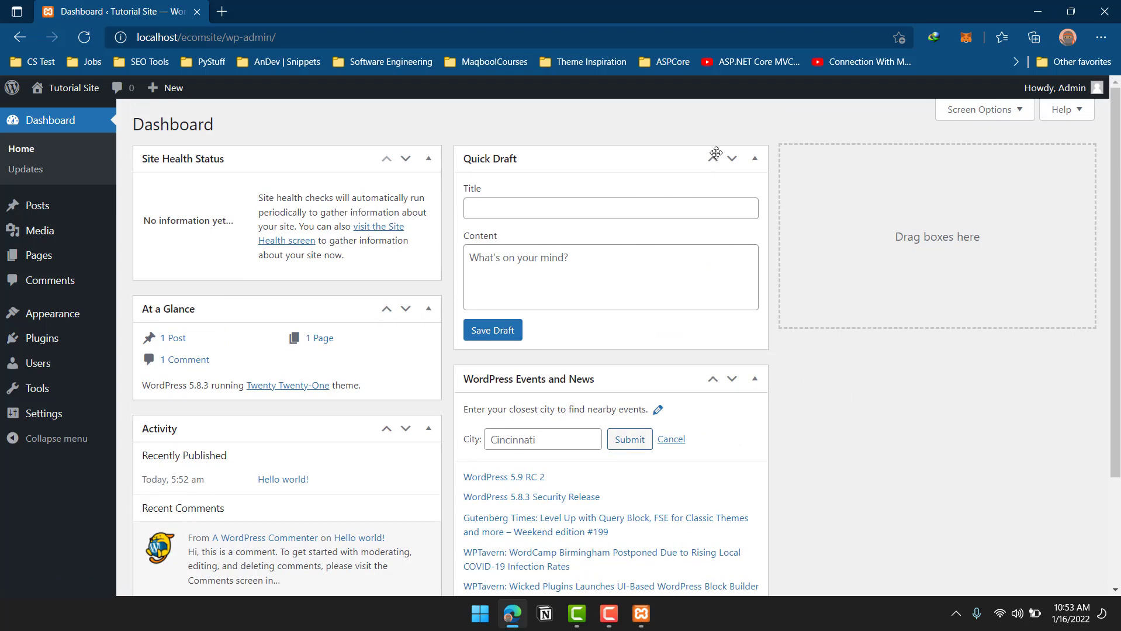
Collapse the Quick Draft, Site Health Status, At a Glance, Activity, and WordPress Events and News boxes.
left_click(755, 159)
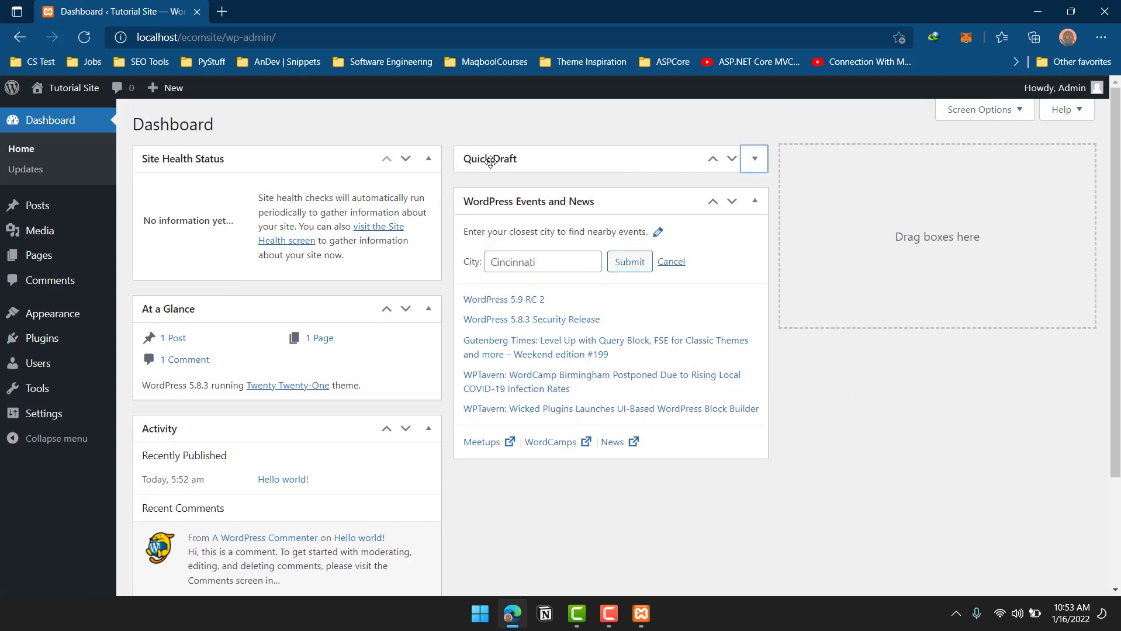
left_click(428, 161)
left_click(432, 202)
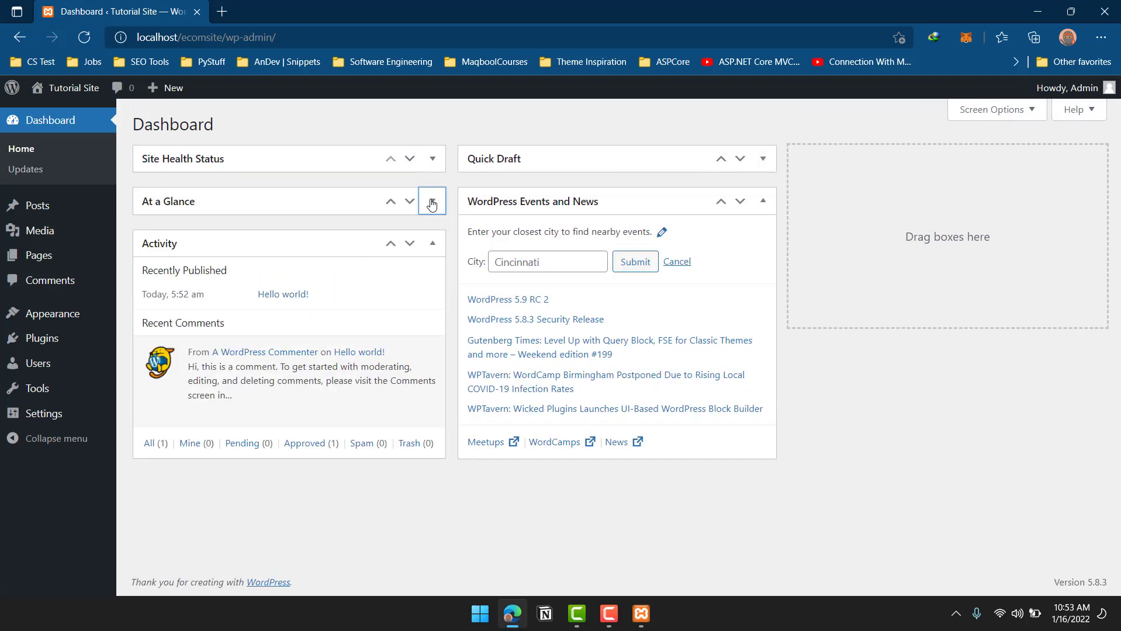
left_click(431, 246)
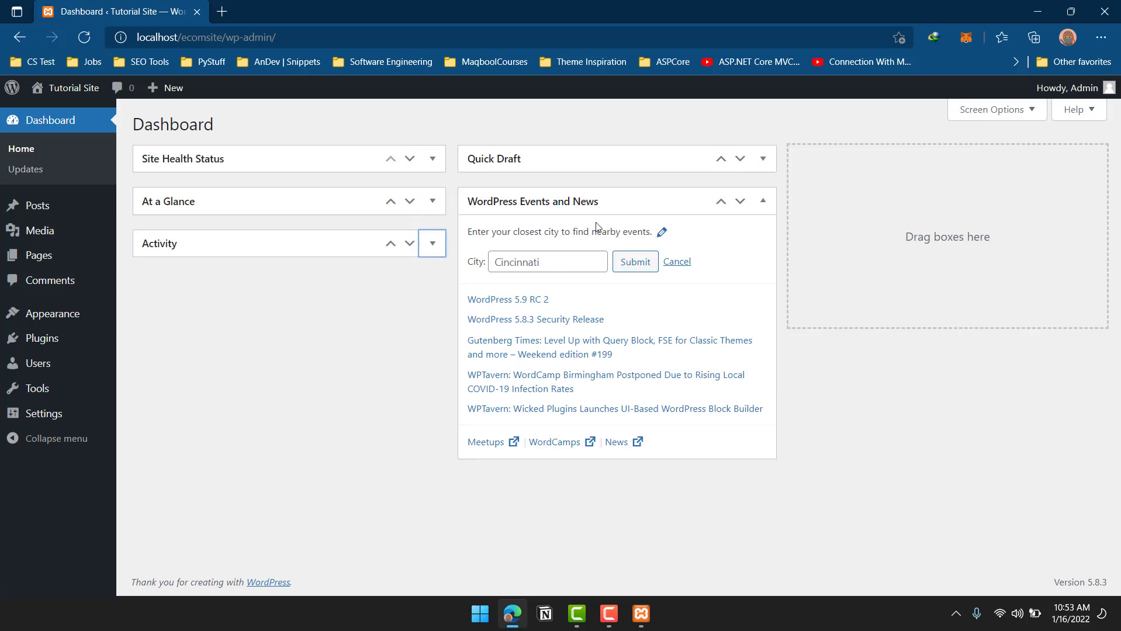
left_click(766, 206)
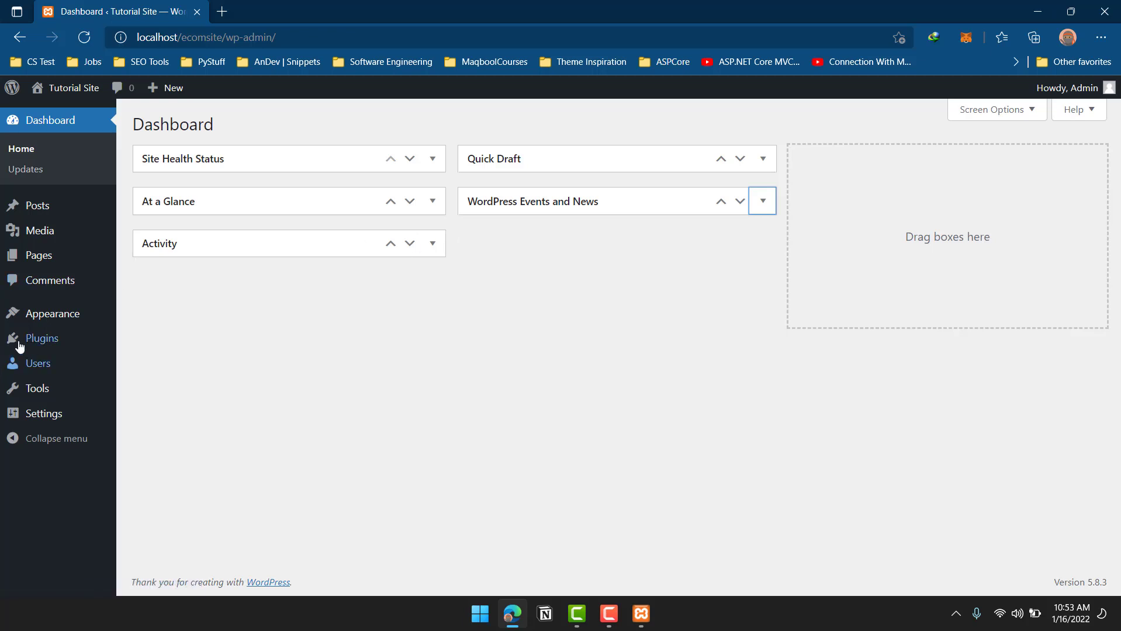
Open the page for adding new plugins and search for "woo".
mouse_move(60, 315)
mouse_move(56, 339)
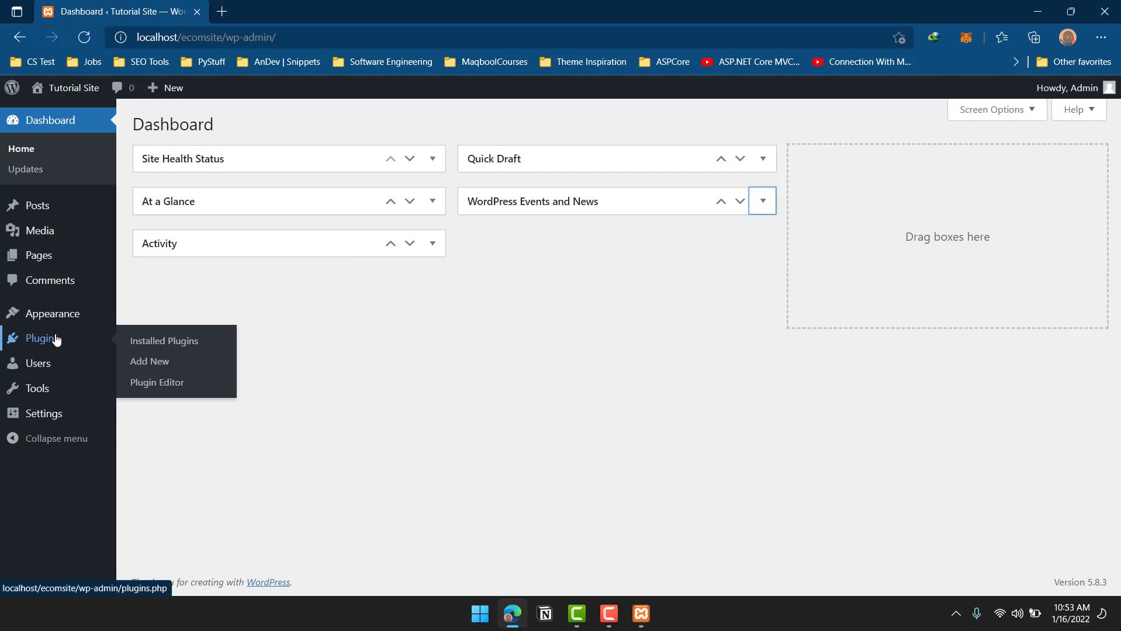
left_click(155, 365)
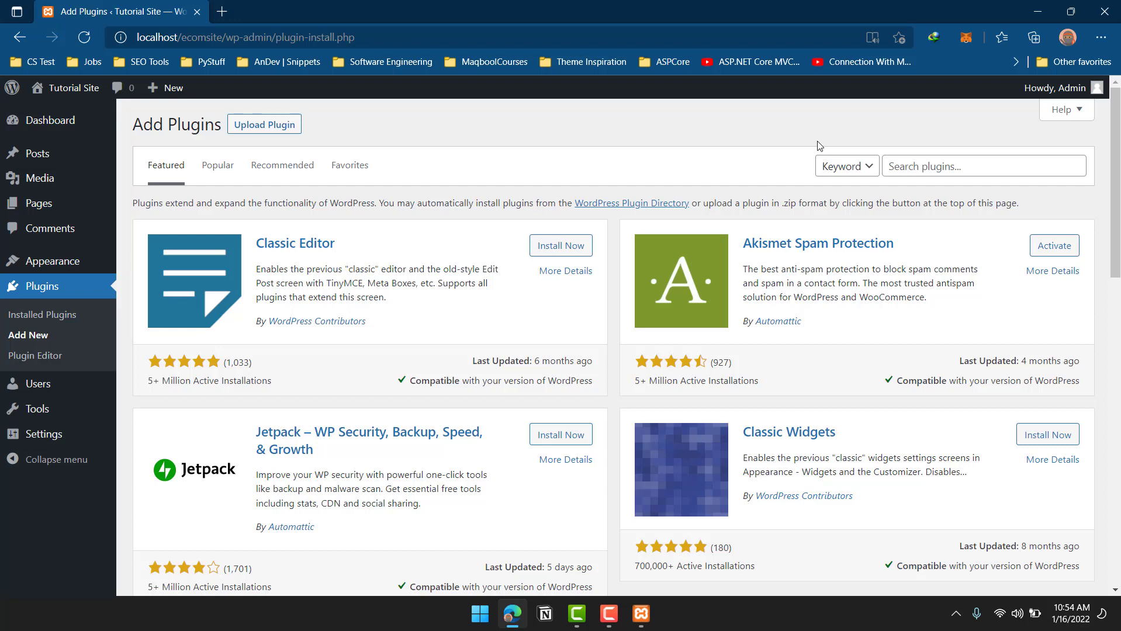
left_click(965, 169)
type("woo")
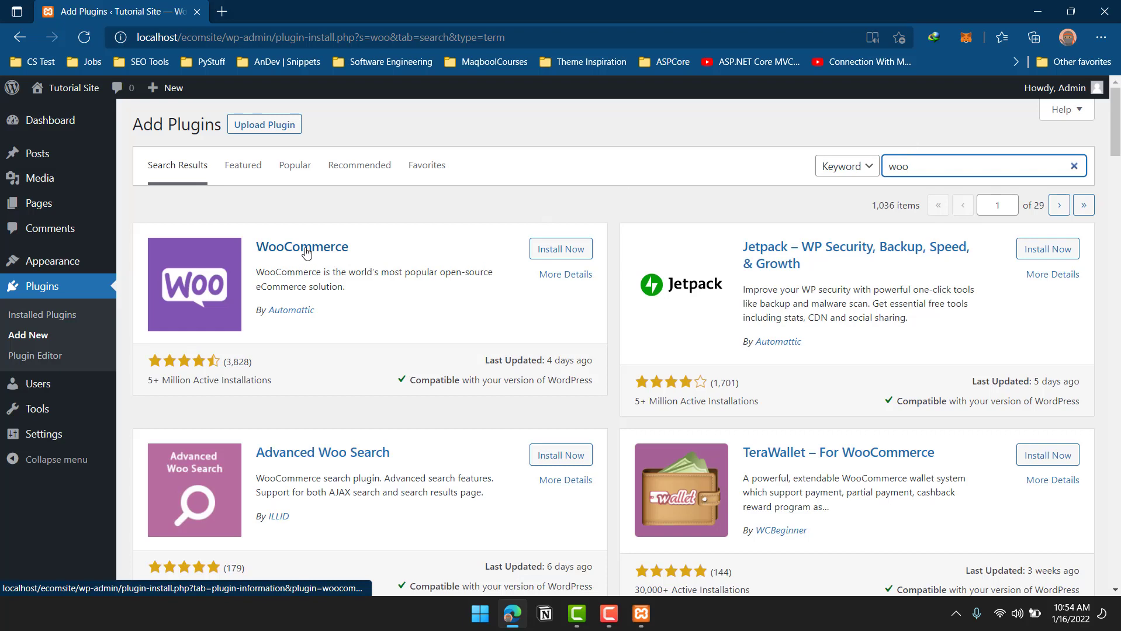
Check the WooCommerce plugin's compatibility with this WordPress version, then install and activate it.
left_click_drag(410, 380, 593, 381)
left_click(353, 376)
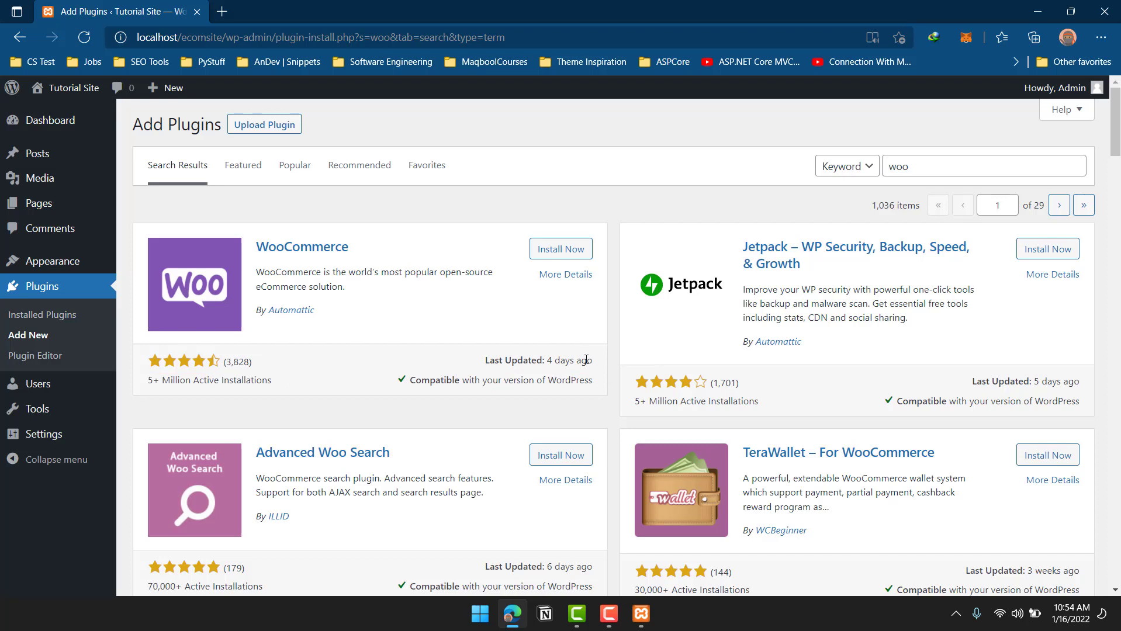
left_click(563, 250)
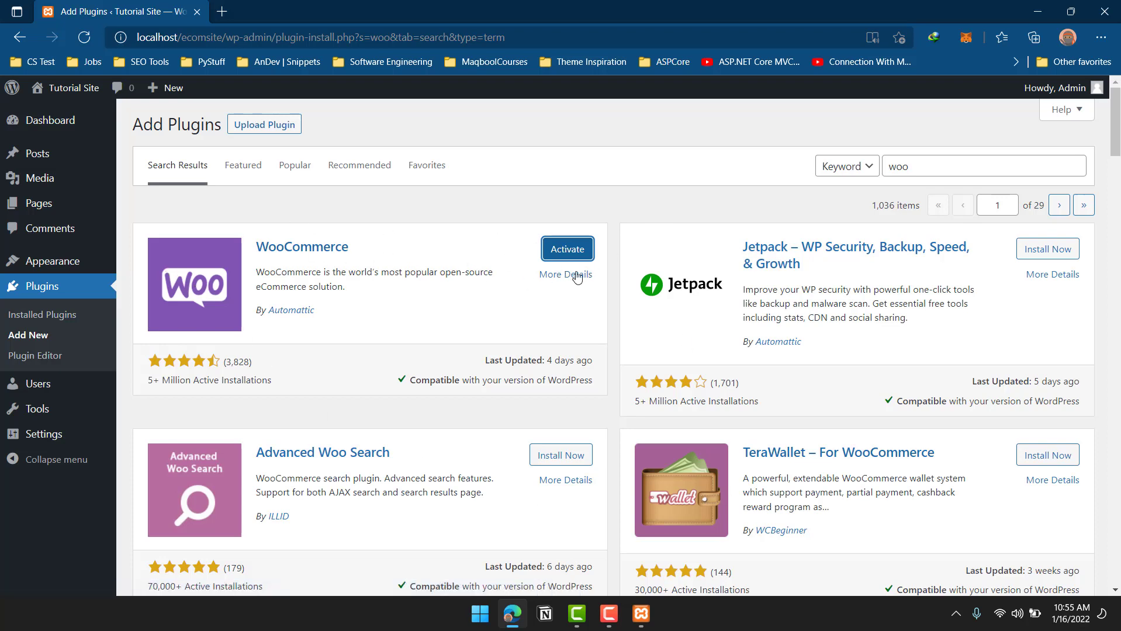
left_click(577, 252)
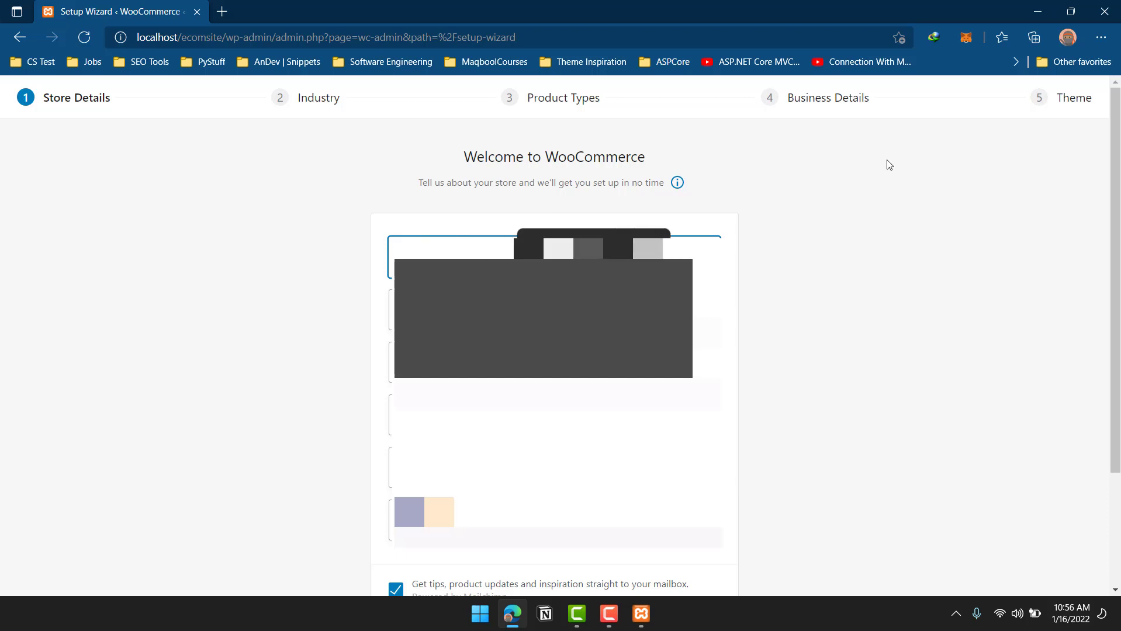
Fill in the store's address lines and city, with Pakistan — Azad Kashmir as the country/region.
key("Tab")
type("...")
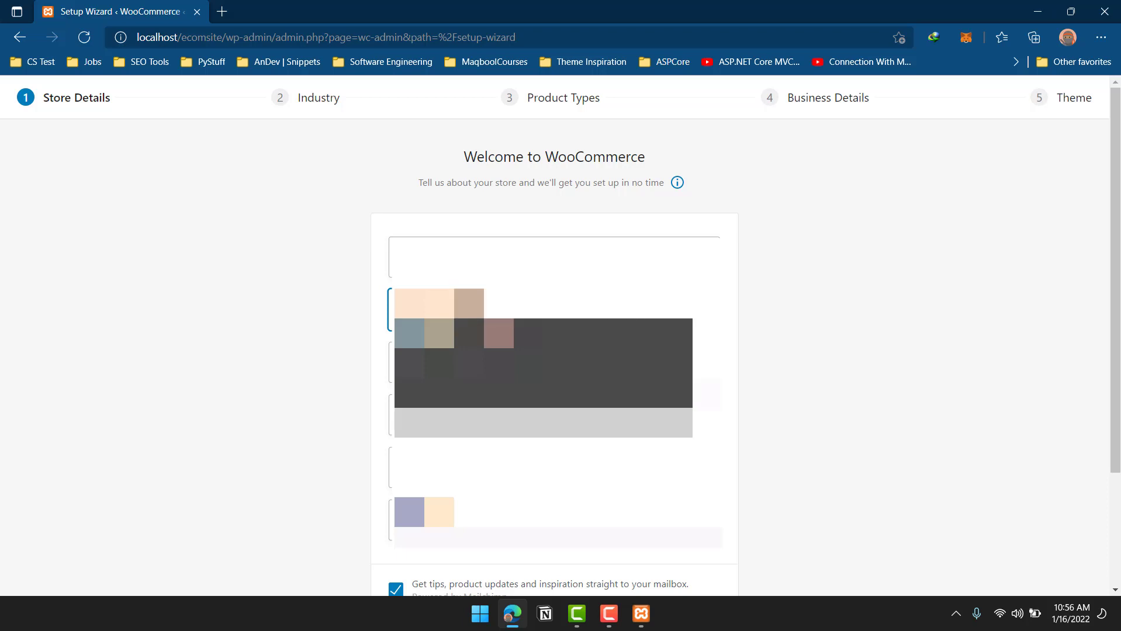
left_click(937, 267)
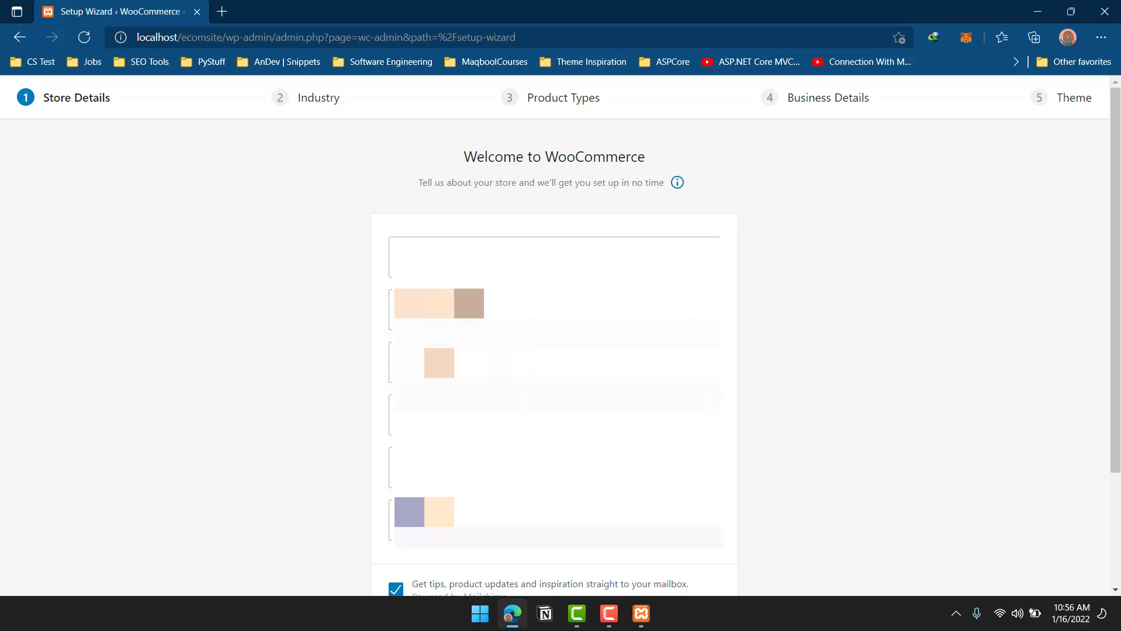
left_click(439, 362)
type("pak")
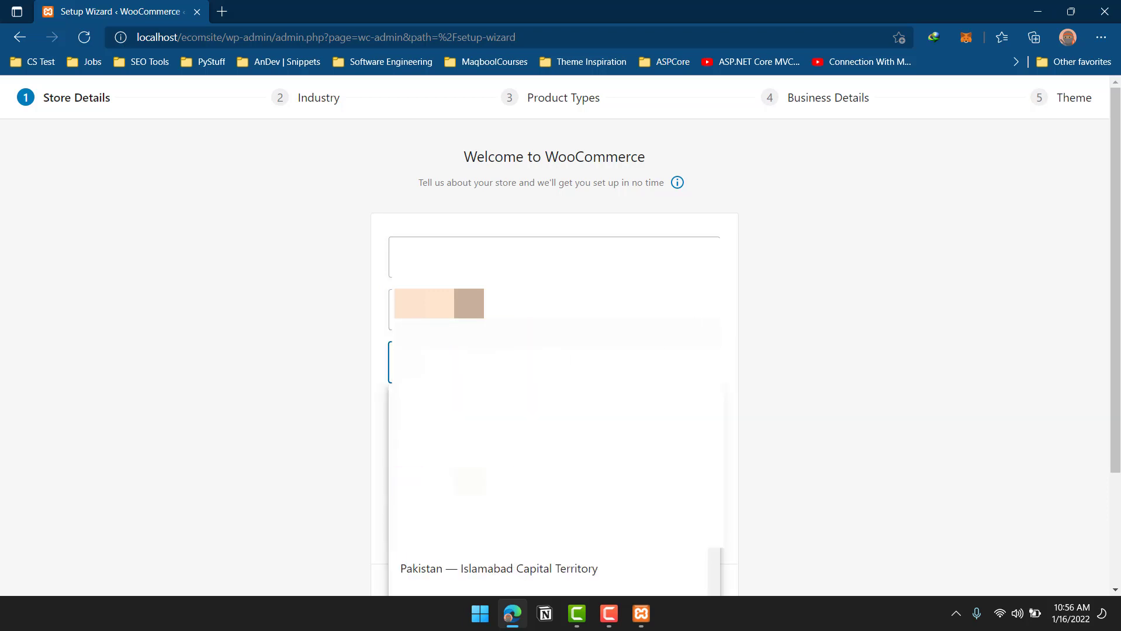
key("Return")
key("Tab")
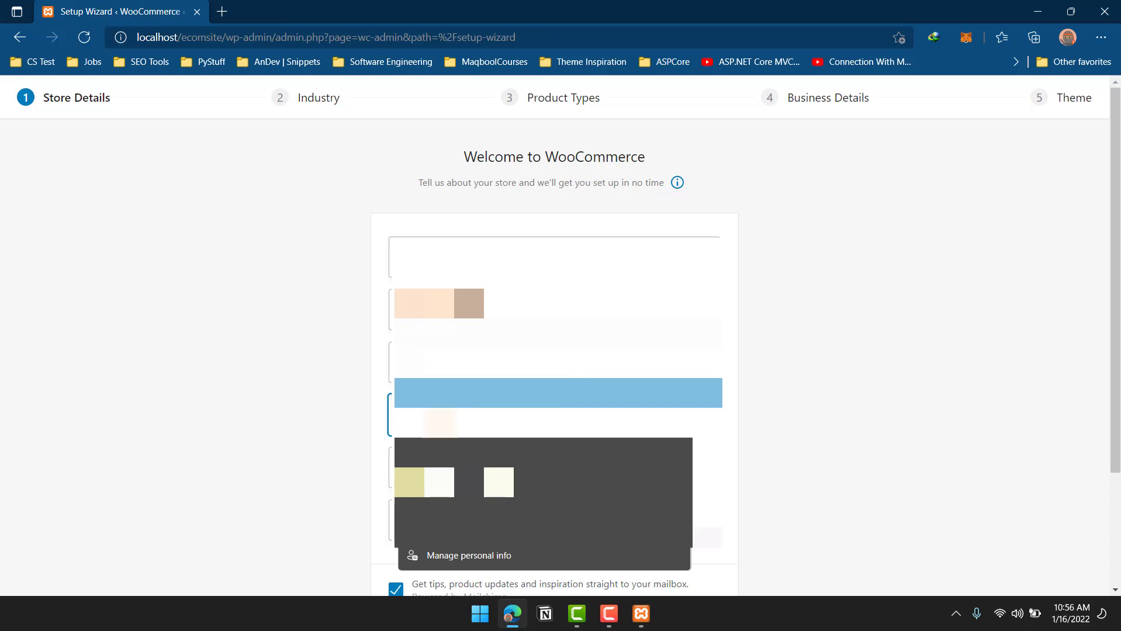
left_click(923, 299)
key("Tab")
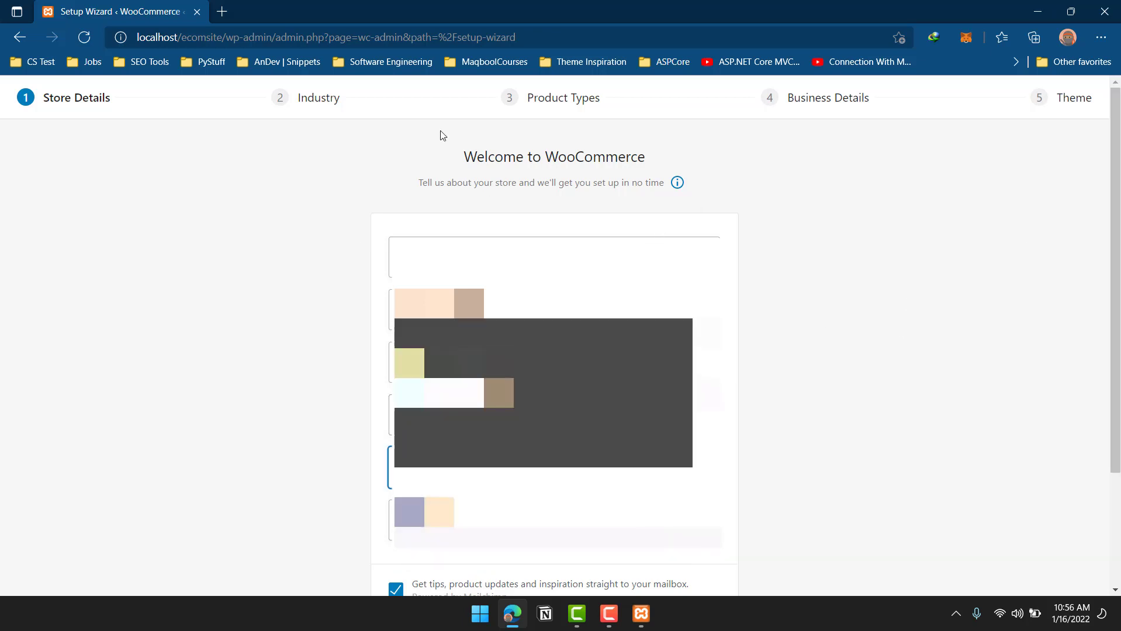
Search the web for "postal code of islamabad" in a new browser tab.
left_click(228, 14)
type("pos")
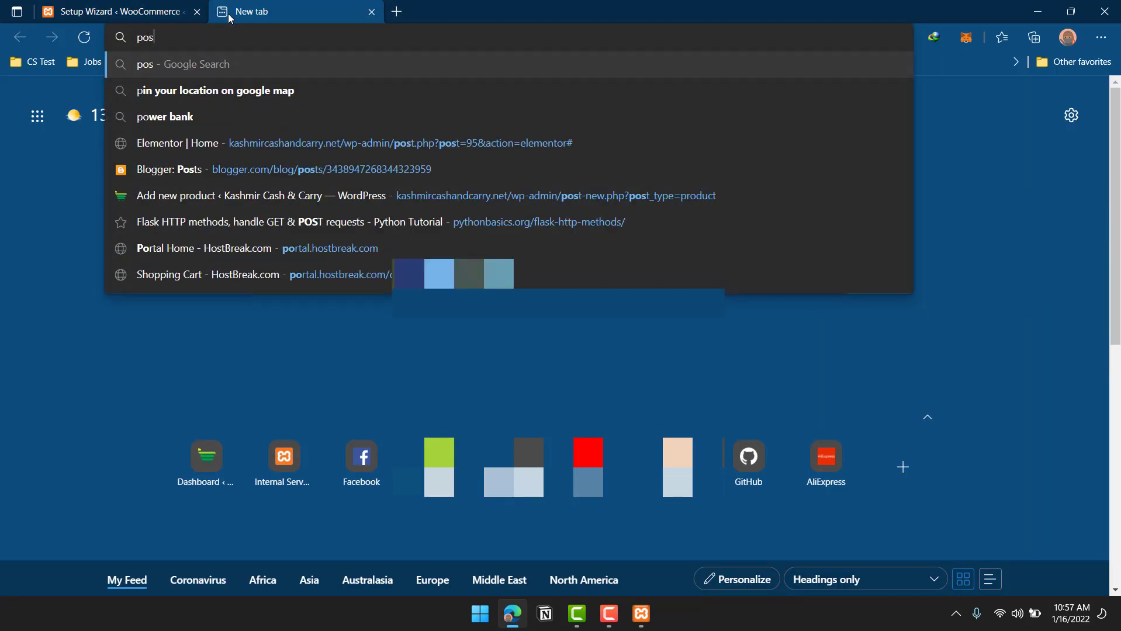
type("tal code of islam")
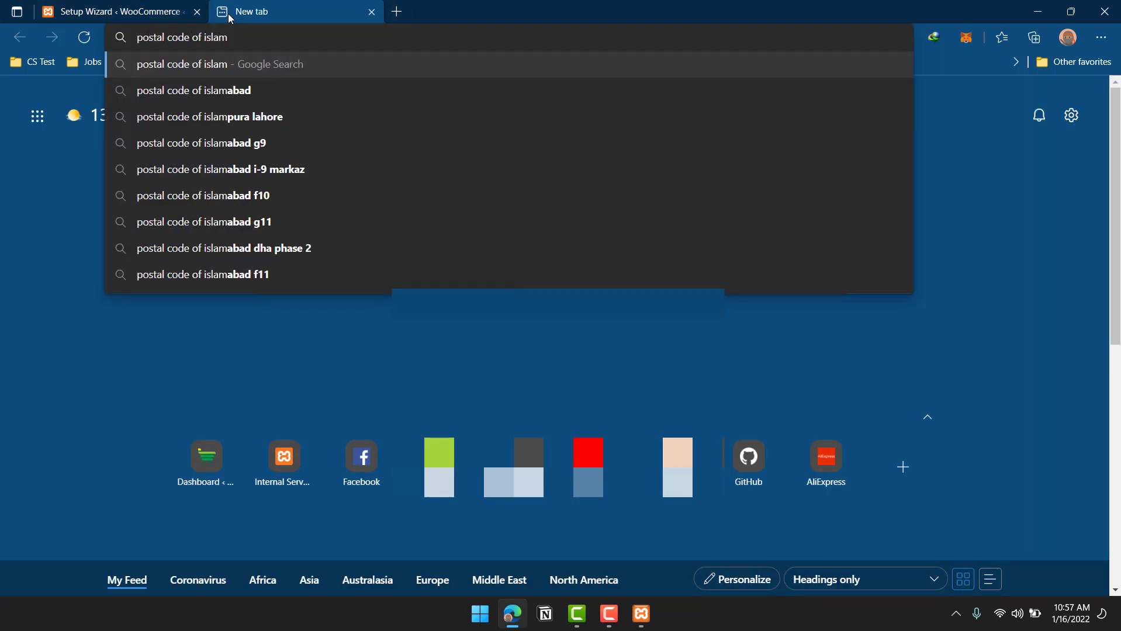
key("Down")
key("Return")
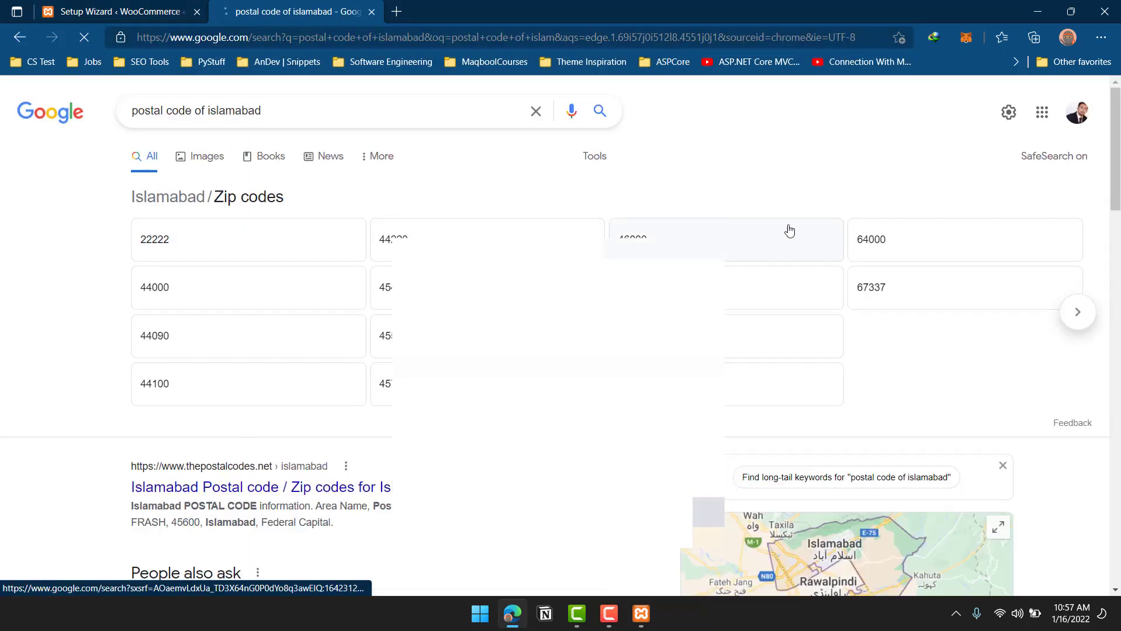
Return to the WooCommerce setup wizard and enter the store's postcode.
left_click(120, 7)
left_click(497, 469)
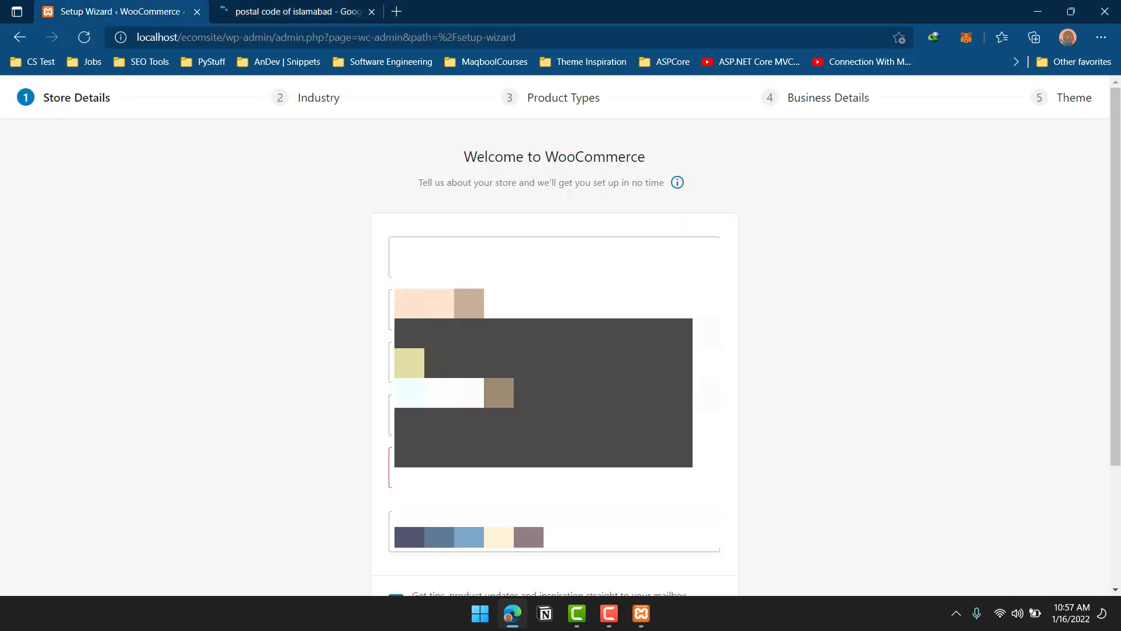
type("4")
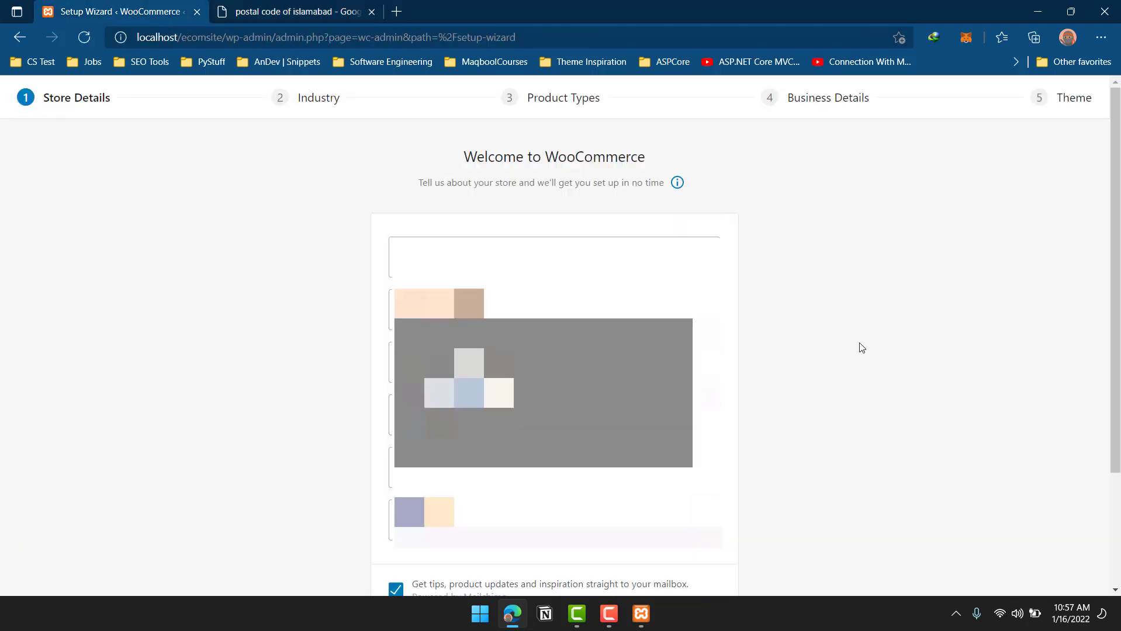
Submit the store details and accept the opt-in offer that follows.
scroll(859, 348, "down", 3)
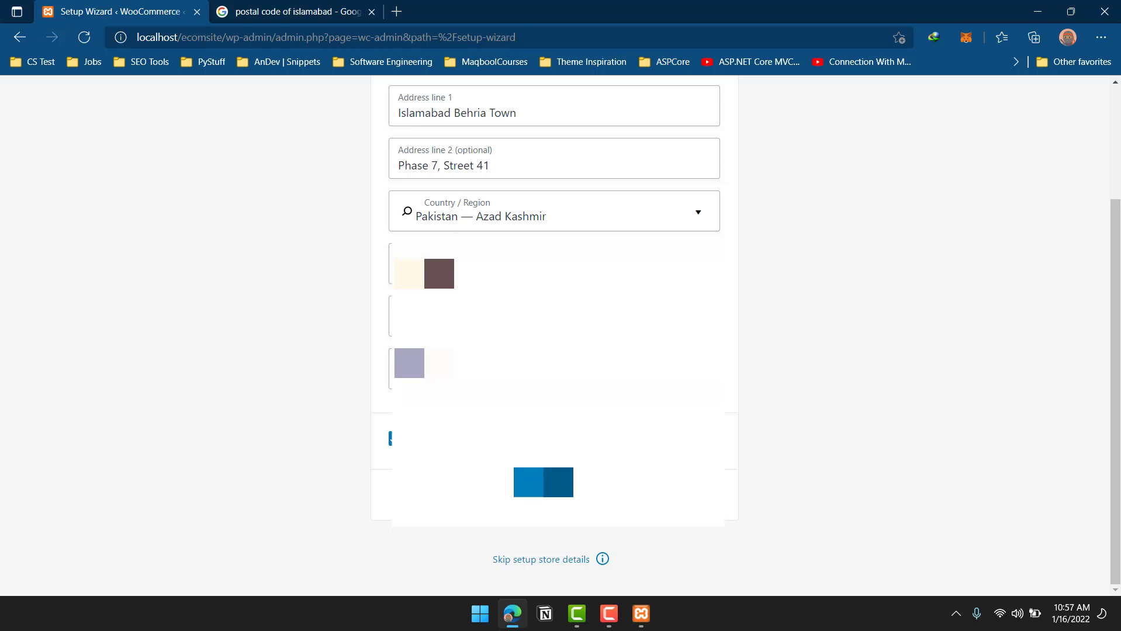
left_click(543, 482)
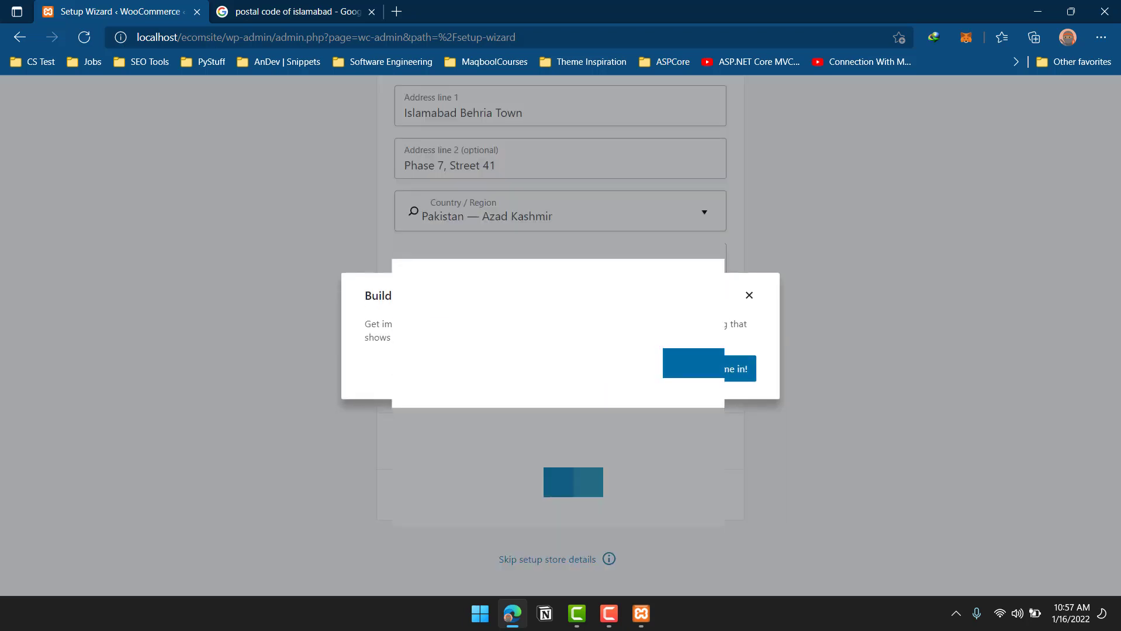
left_click(737, 368)
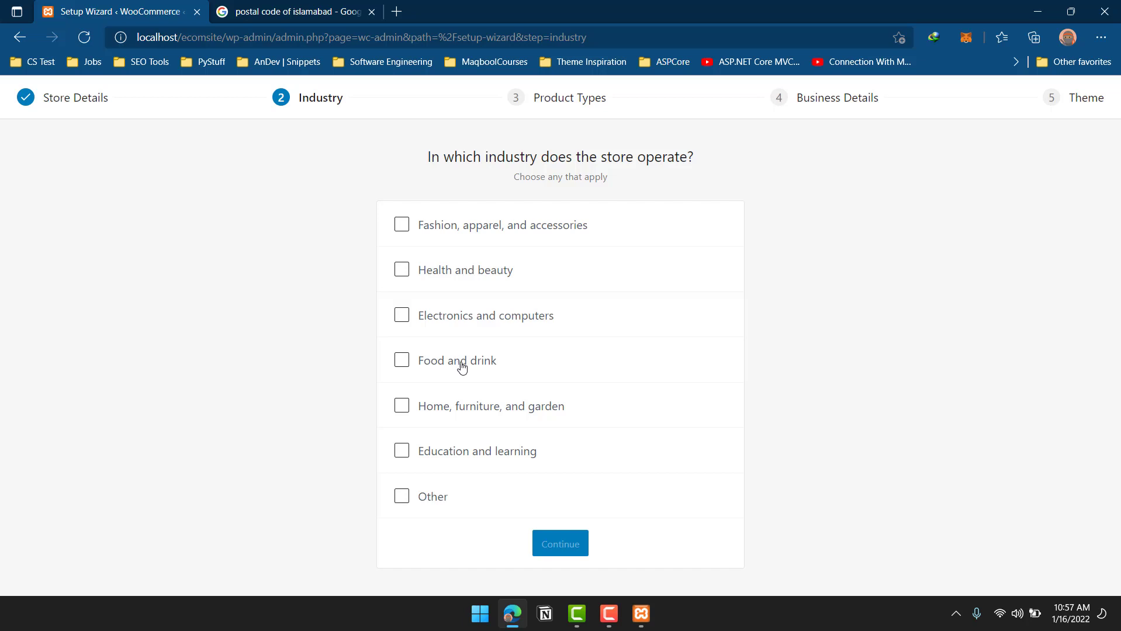
Set the store's industry to Food and drink and continue with only Physical products as the product type.
left_click(402, 362)
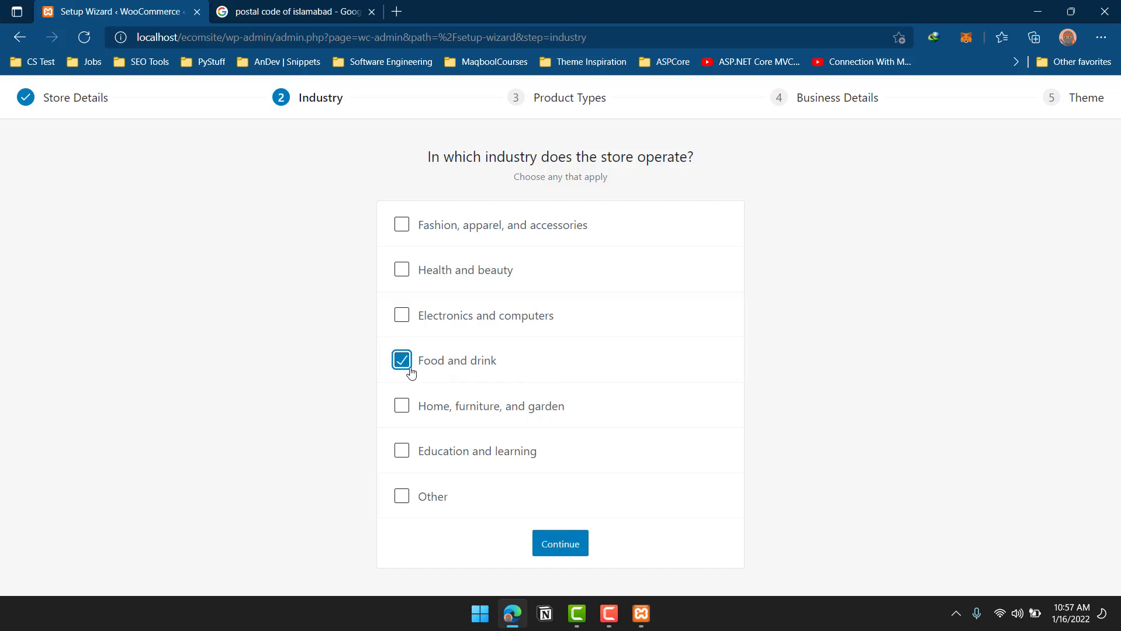
left_click(552, 553)
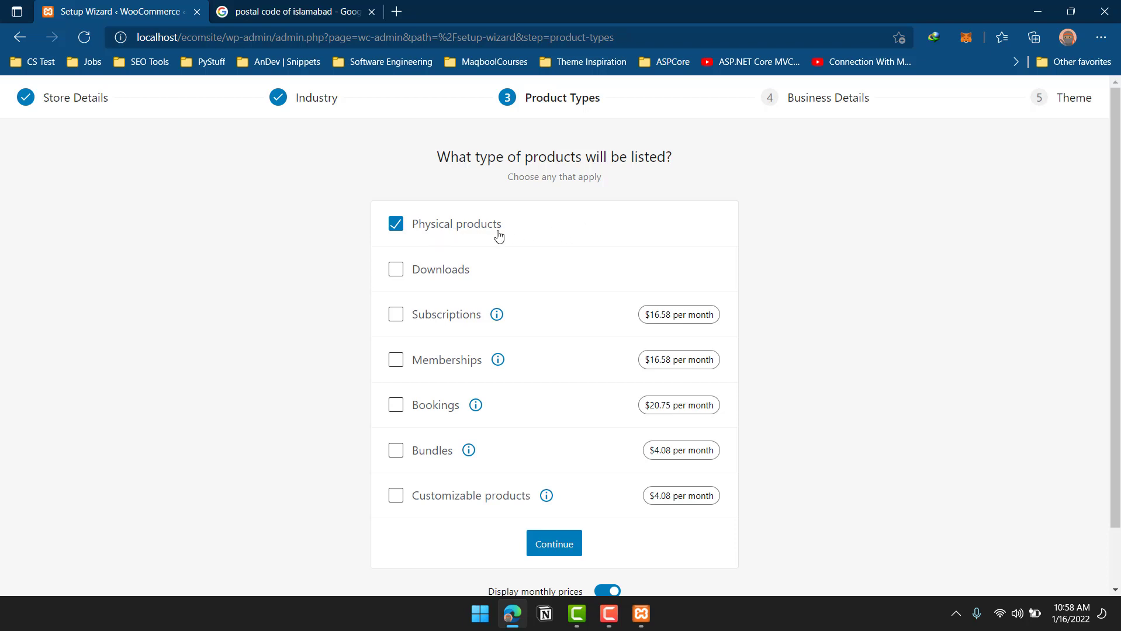
left_click(395, 276)
left_click(394, 276)
left_click(556, 543)
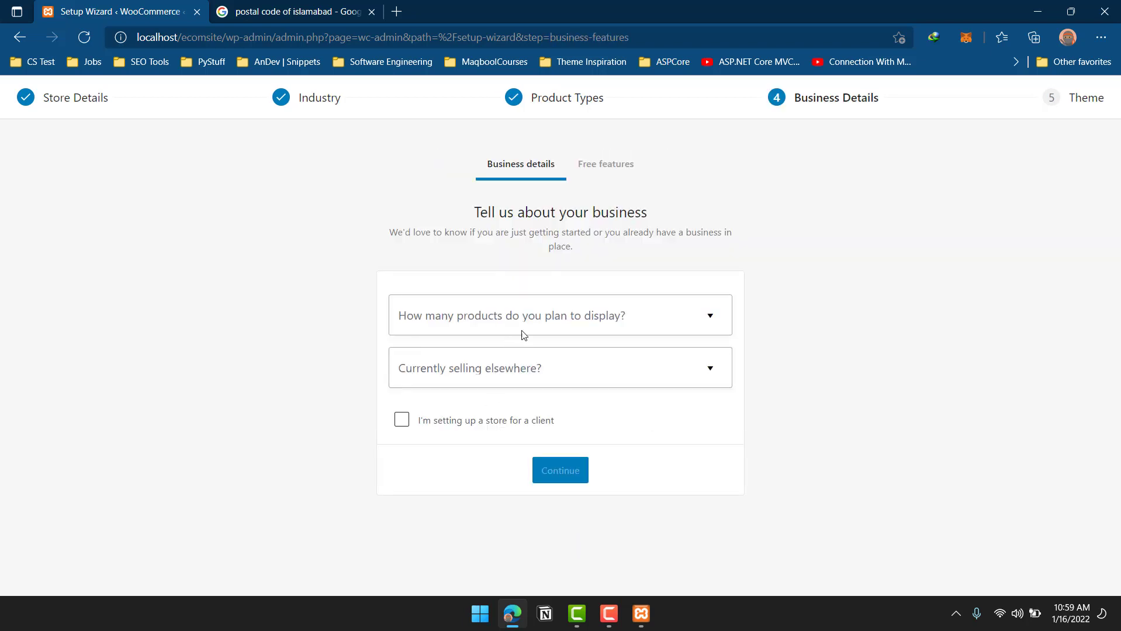
Complete the business details with 11 - 100 products to display and No for currently selling elsewhere.
left_click(677, 316)
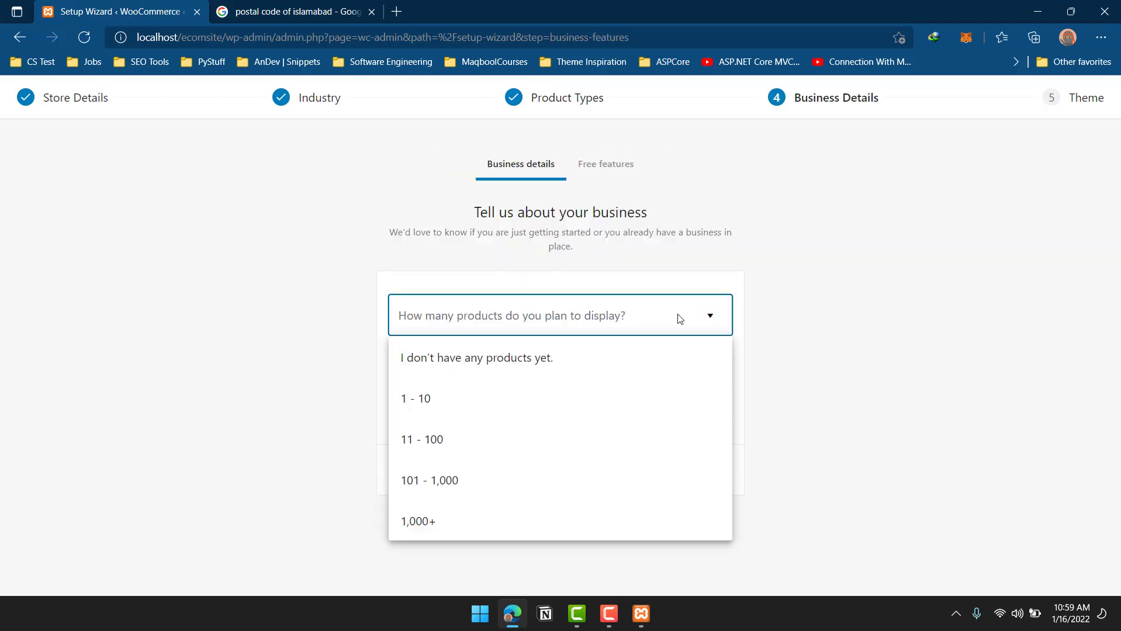
left_click(444, 448)
left_click(601, 384)
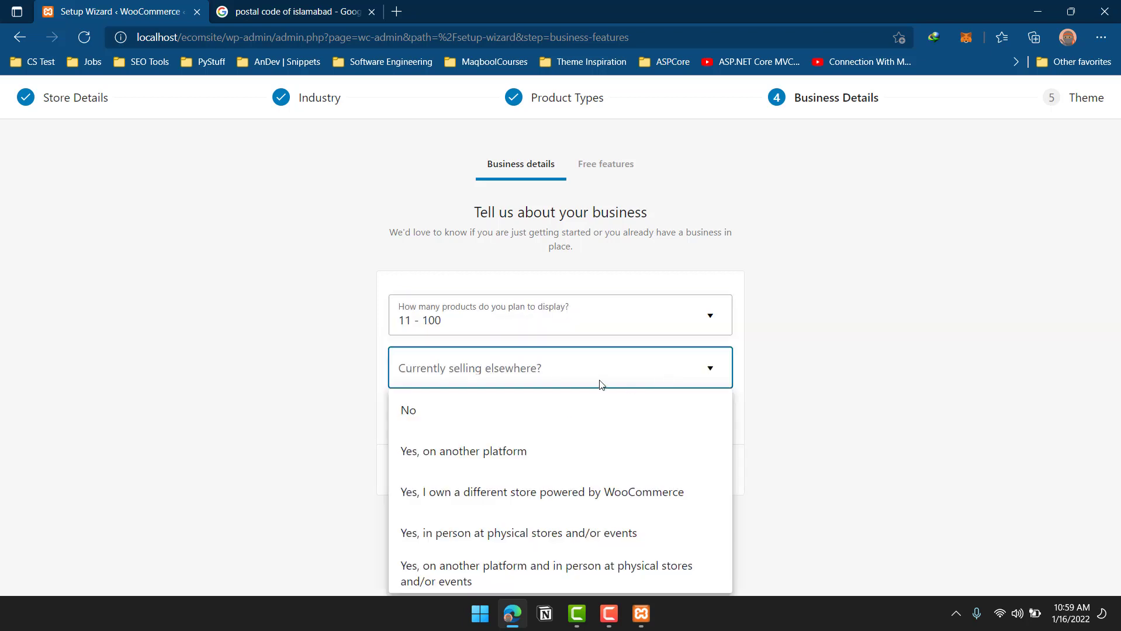
left_click(491, 422)
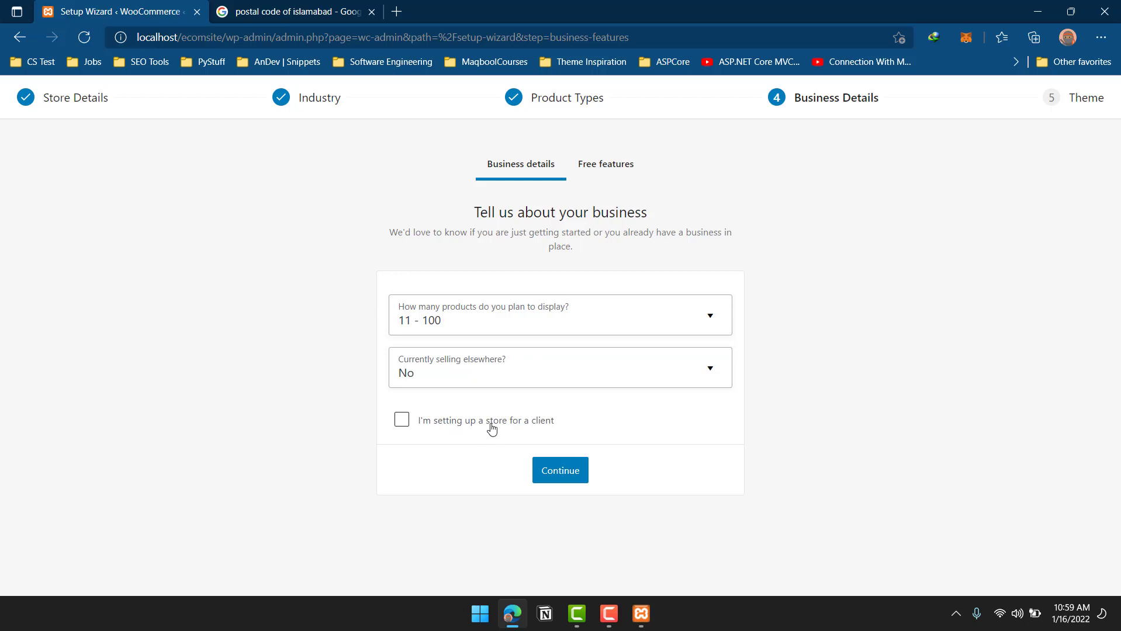
left_click(491, 430)
left_click(564, 469)
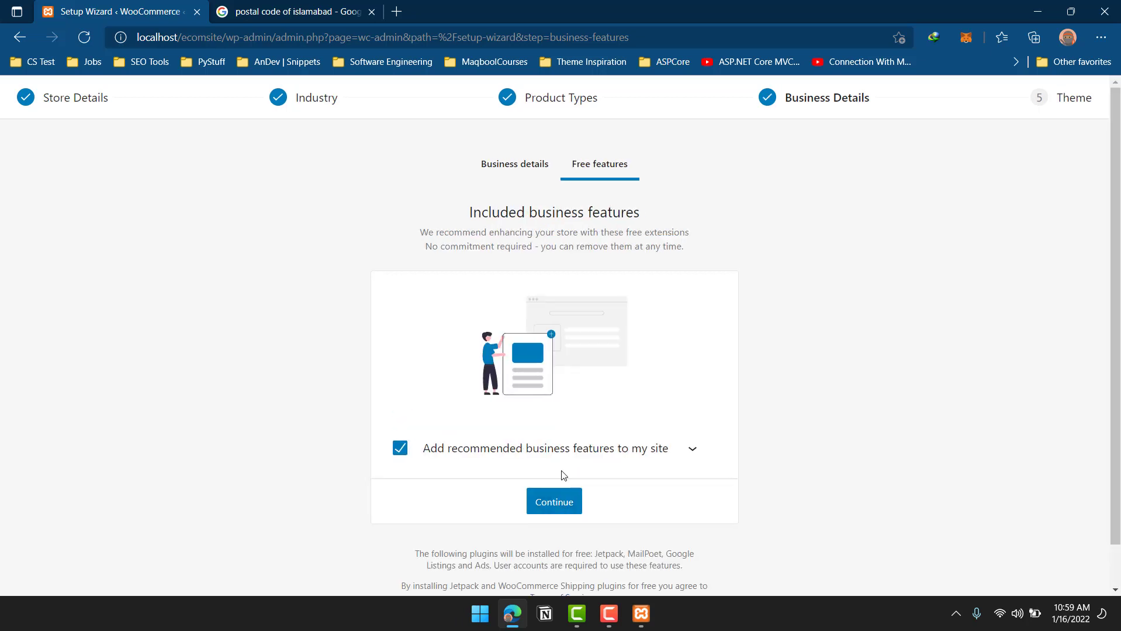
Exclude MailPoet and Jetpack from the recommended business features, keep Google Listings and Ads, and continue.
scroll(701, 468, "down", 1)
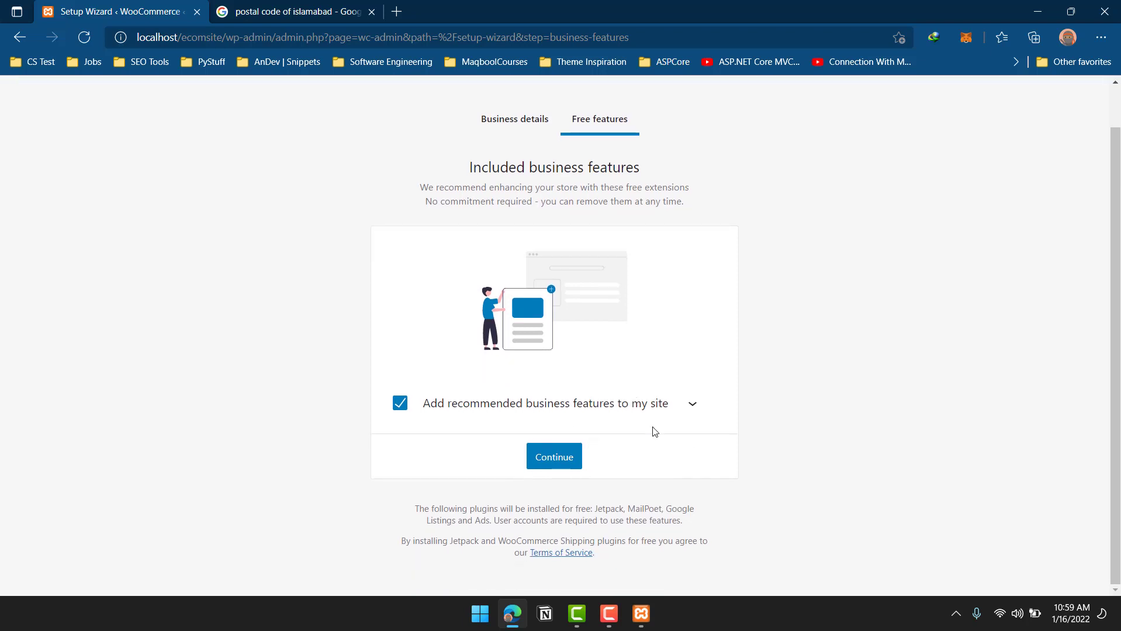
left_click(692, 404)
left_click(694, 408)
left_click(693, 404)
scroll(708, 400, "down", 3)
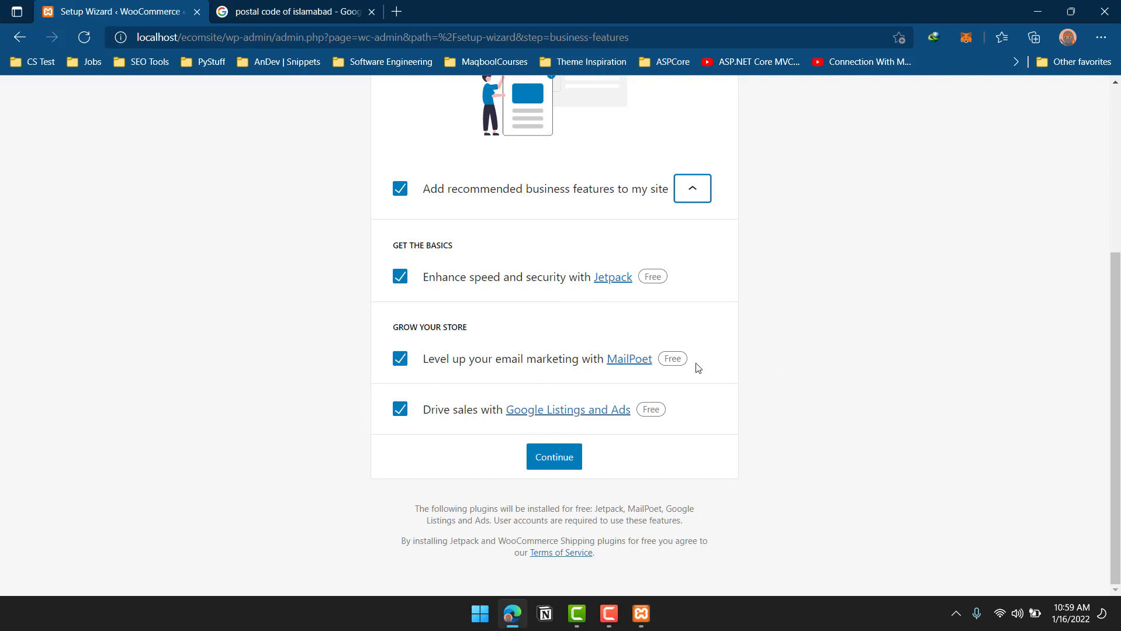
left_click(399, 365)
left_click(400, 365)
left_click(400, 283)
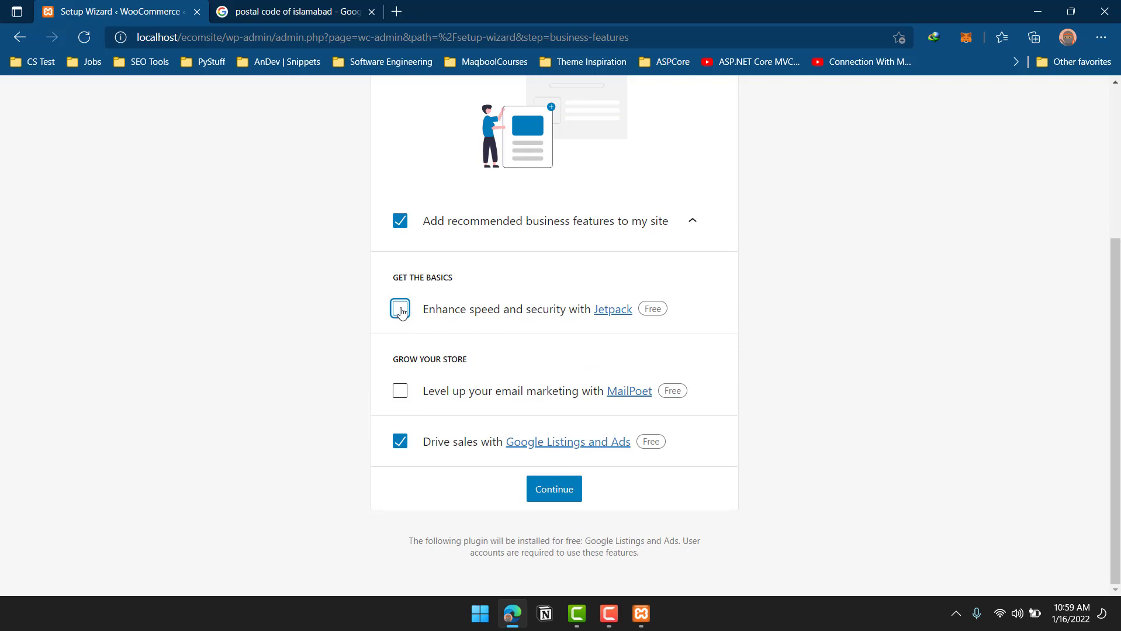
left_click(553, 486)
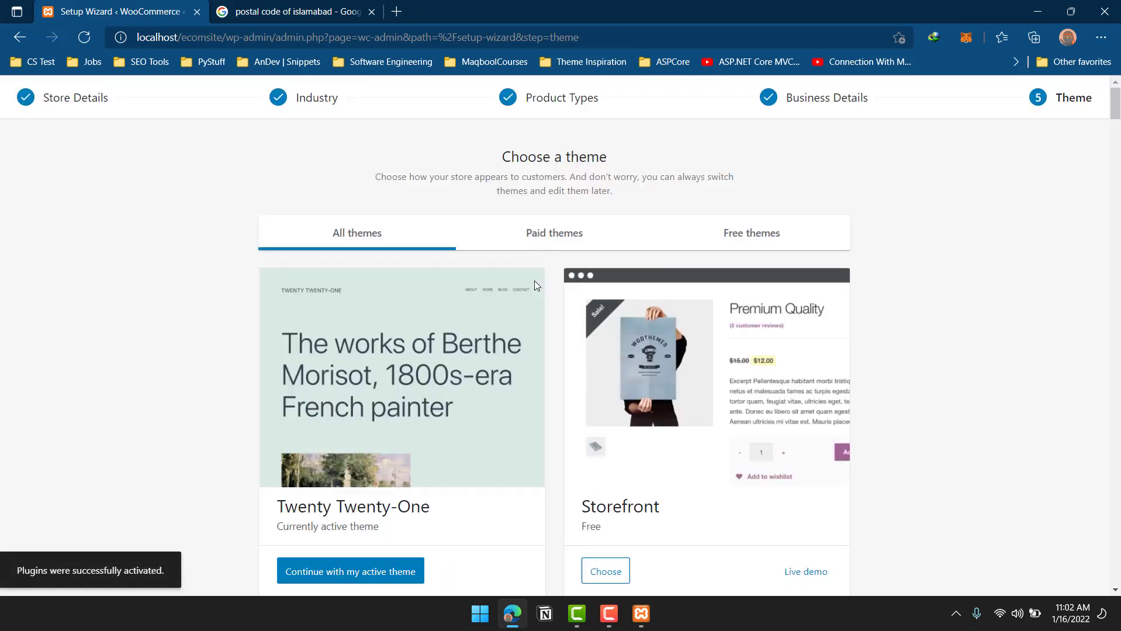
Browse all the themes offered in the store setup wizard, comparing their designs and prices.
right_click(537, 286)
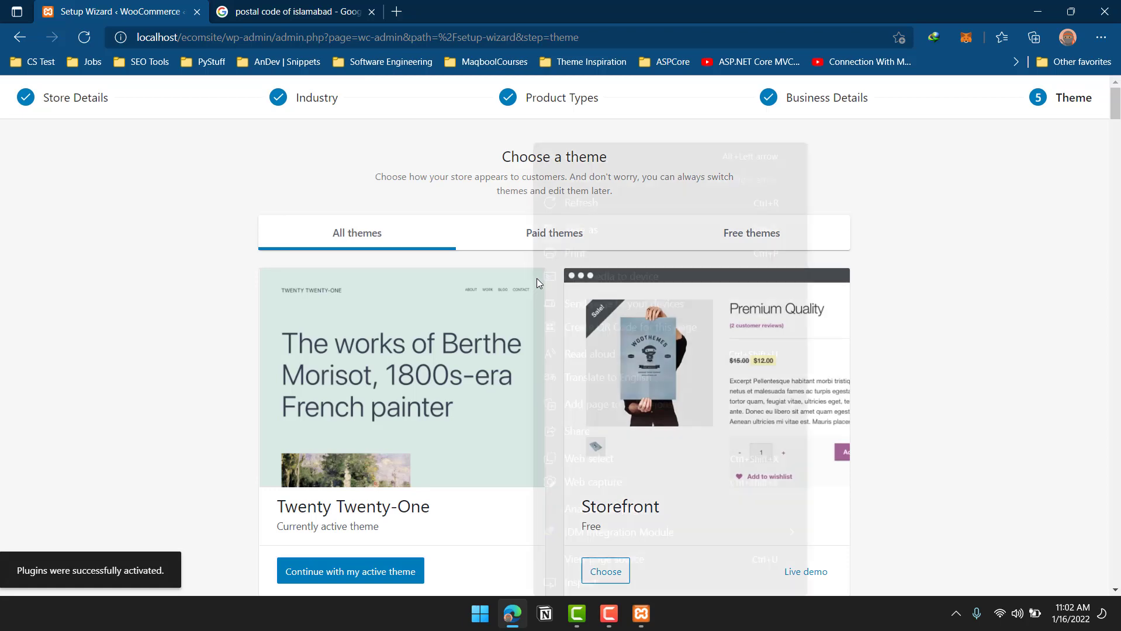
left_click(220, 182)
scroll(432, 298, "down", 1)
scroll(432, 301, "down", 15)
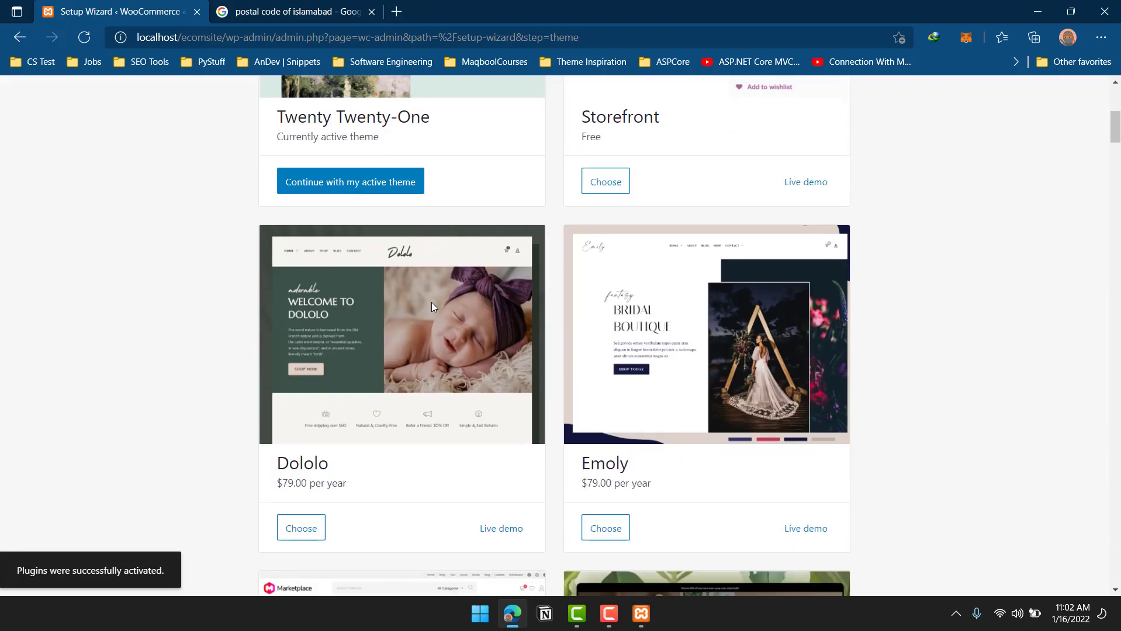
scroll(599, 296, "down", 8)
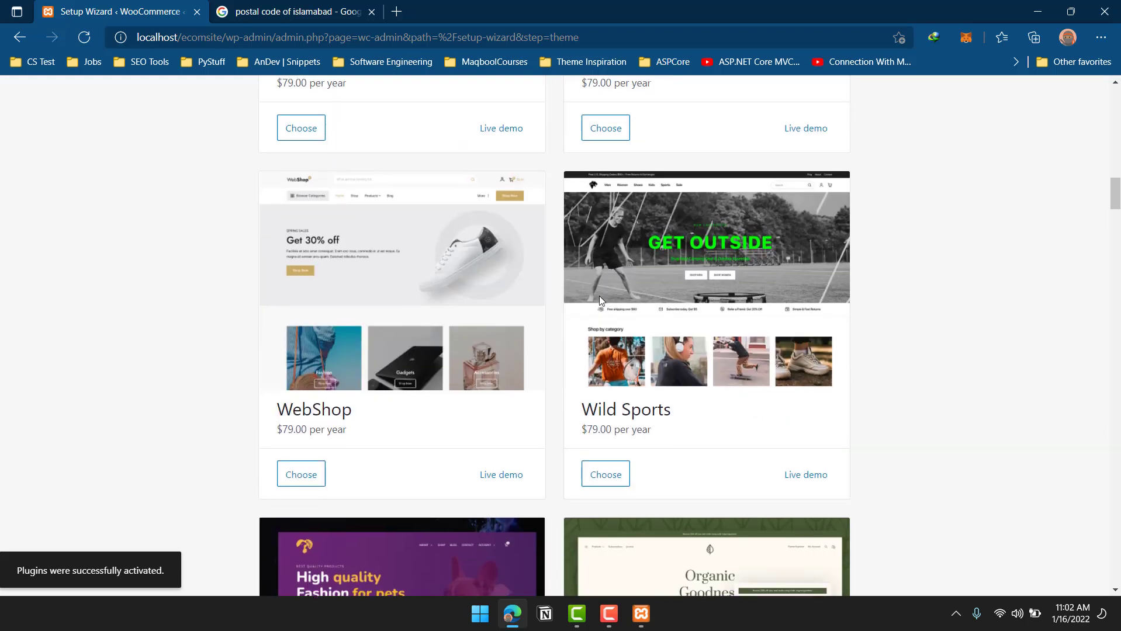
scroll(664, 312, "up", 8)
scroll(664, 312, "up", 15)
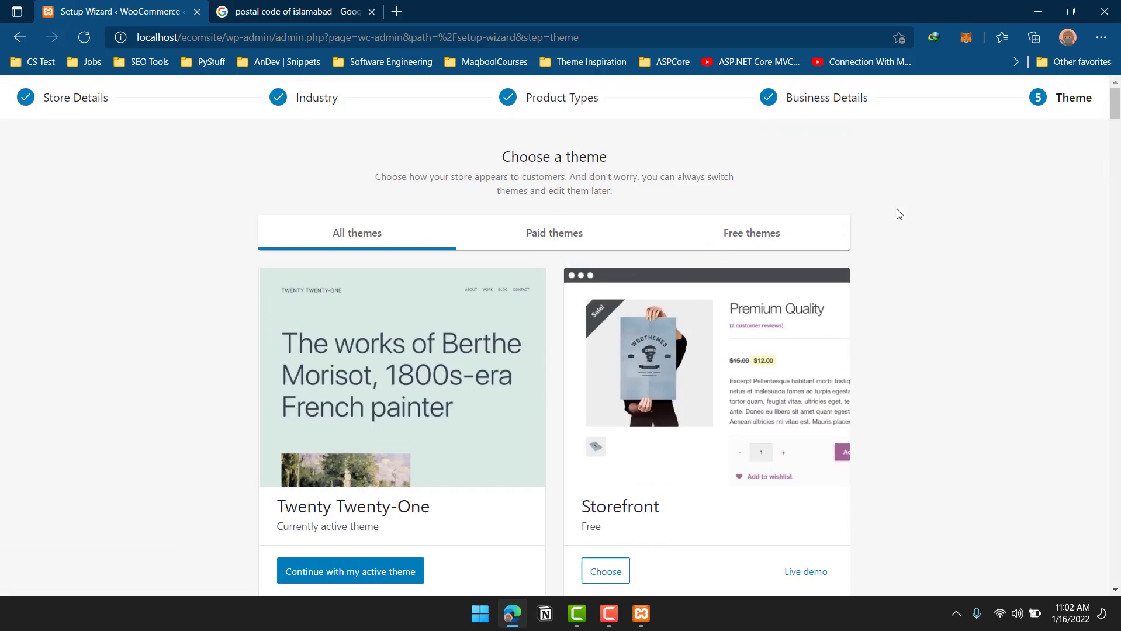
scroll(836, 247, "down", 5)
scroll(832, 244, "down", 20)
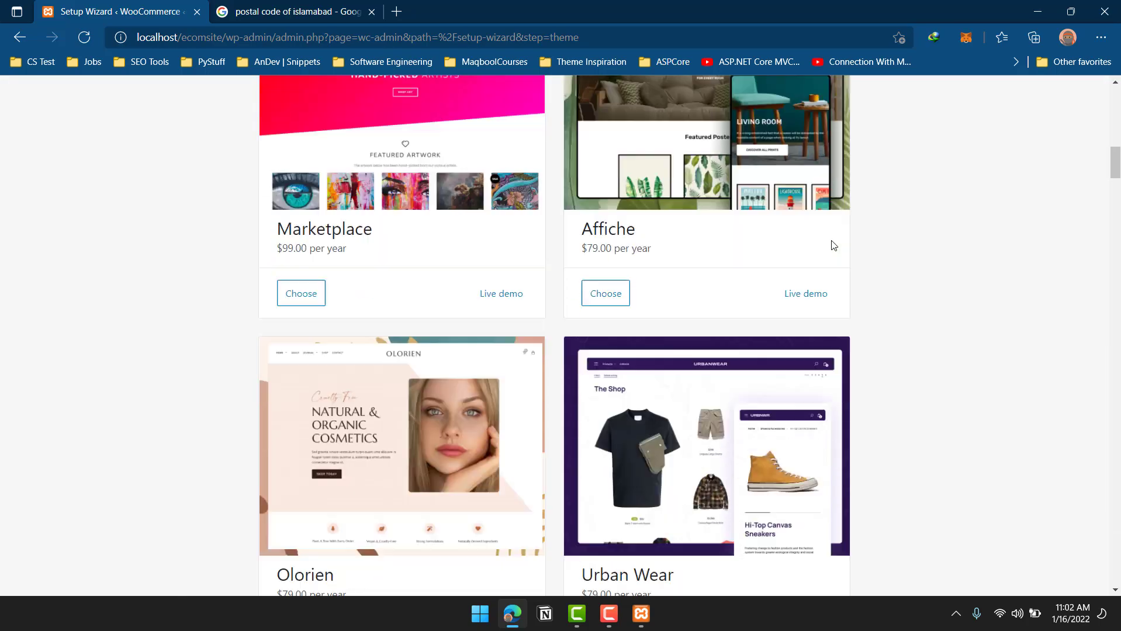
scroll(687, 259, "down", 5)
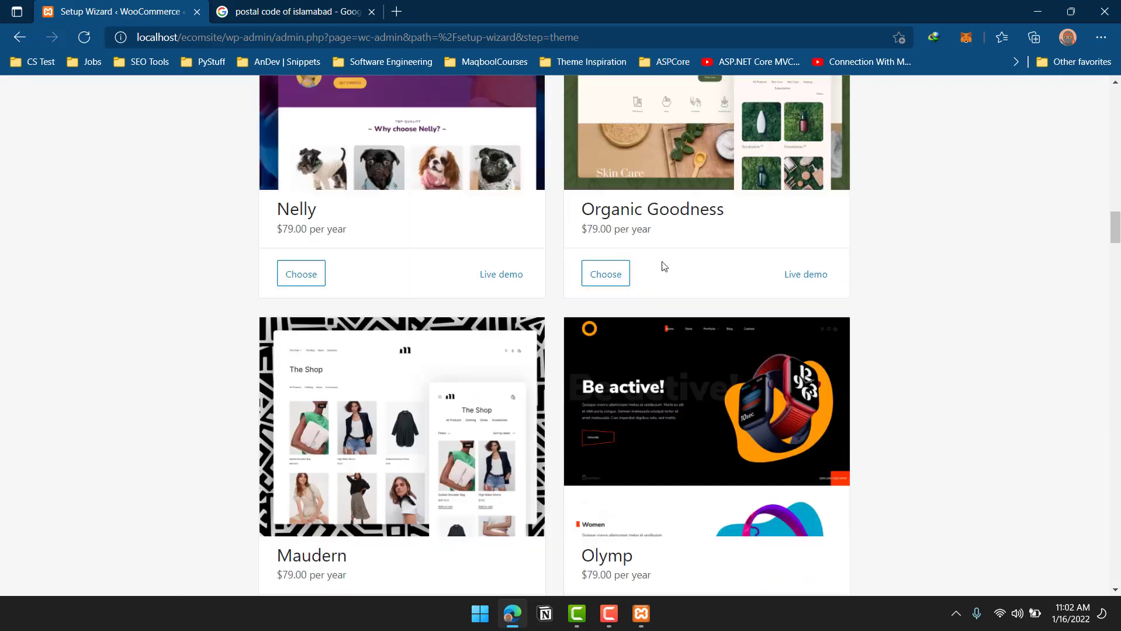
scroll(747, 255, "up", 5)
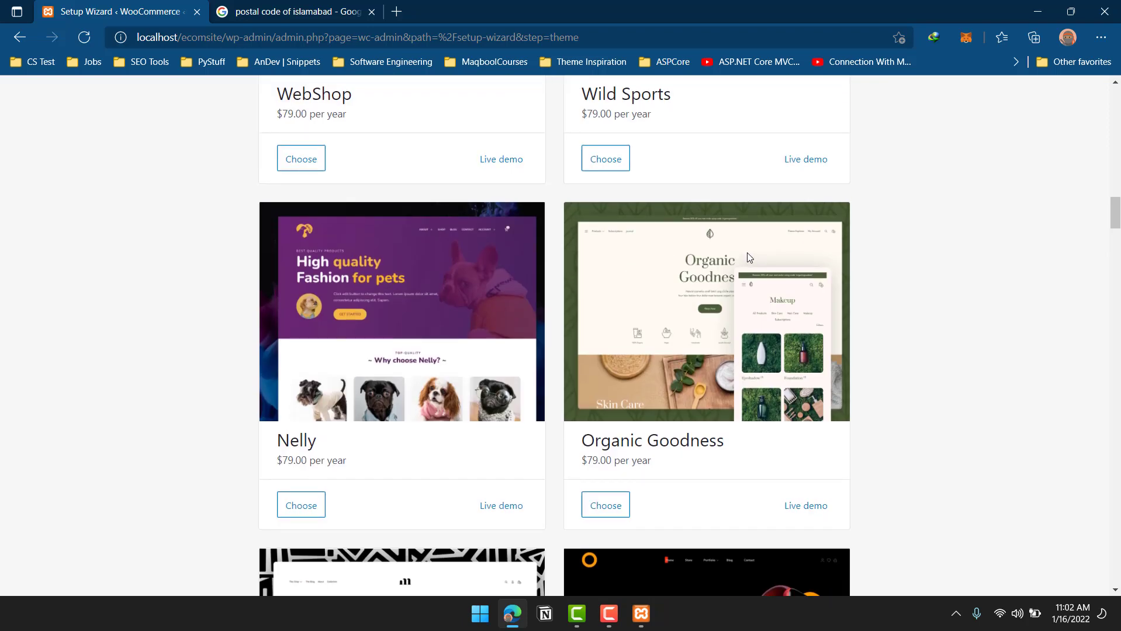
scroll(749, 257, "up", 8)
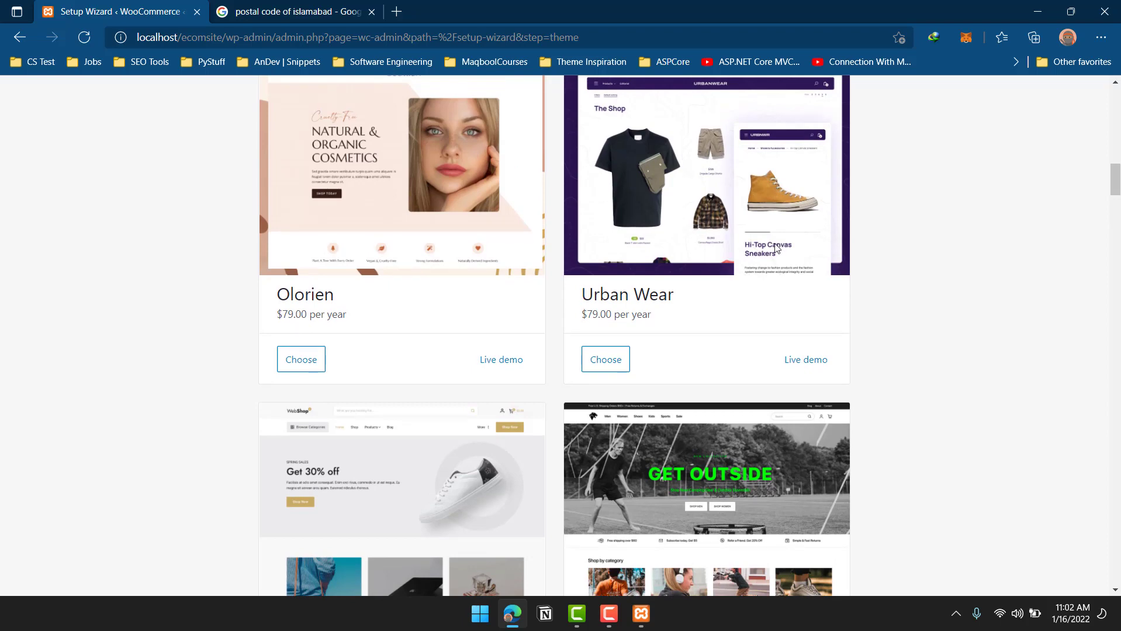
scroll(680, 269, "up", 5)
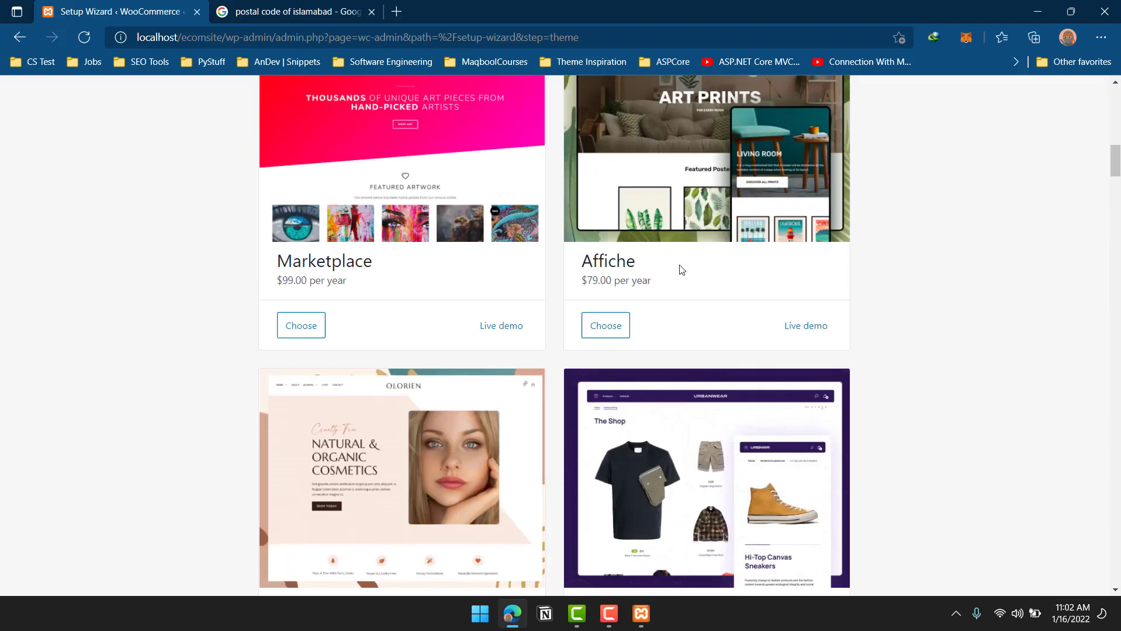
scroll(657, 290, "up", 6)
scroll(657, 290, "down", 2)
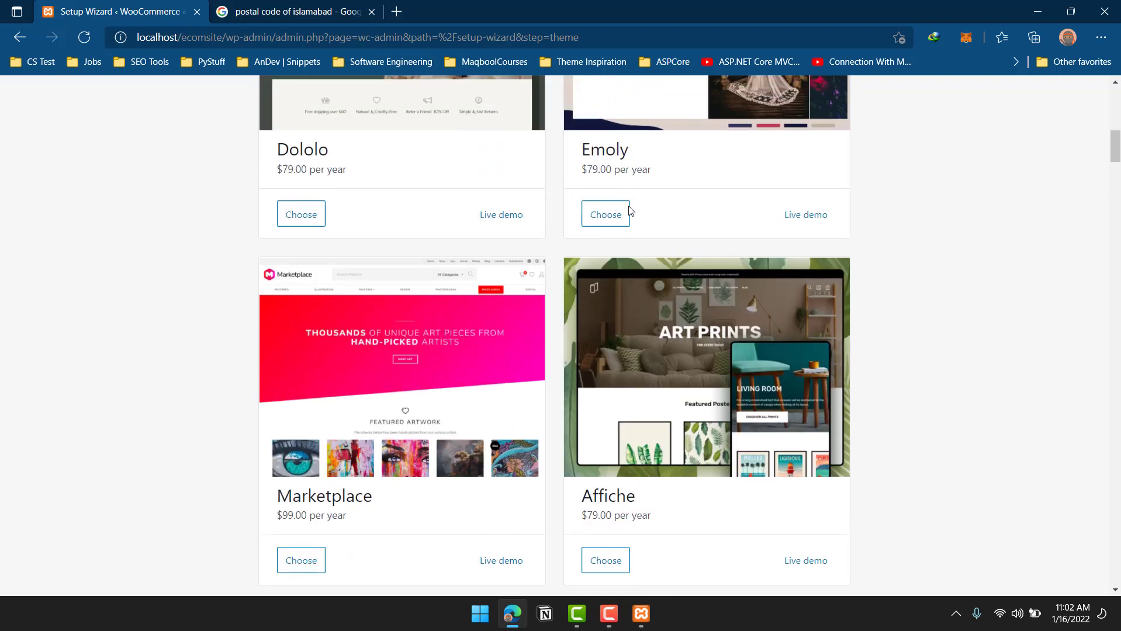
scroll(856, 362, "up", 10)
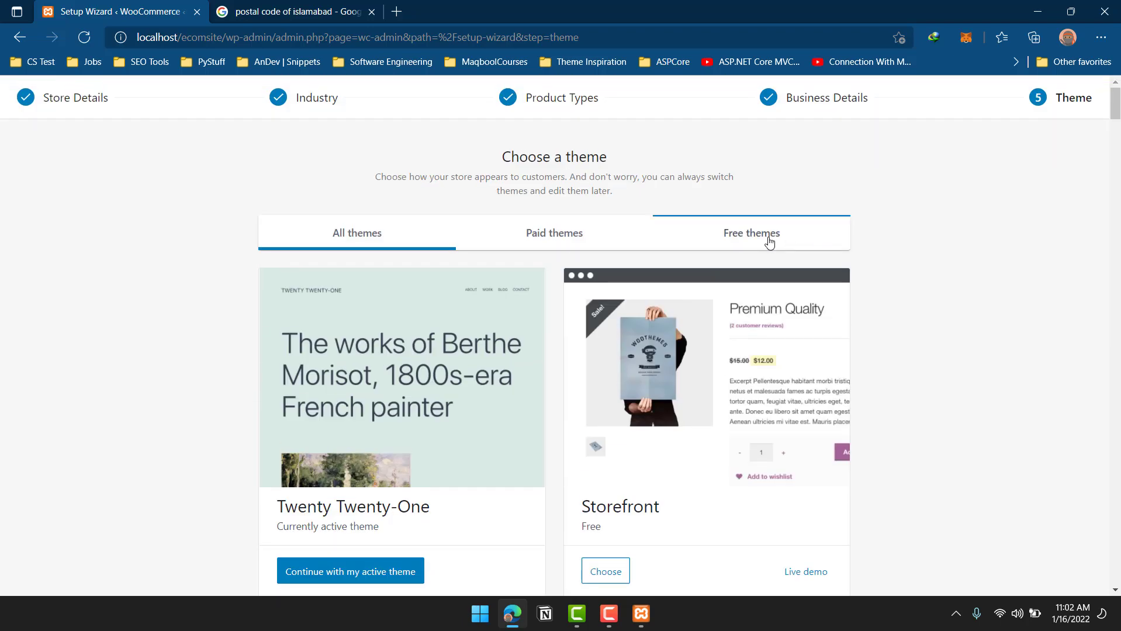
Limit the wizard's theme list to free themes and examine the designs and the theme upload option.
left_click(769, 243)
scroll(743, 240, "down", 6)
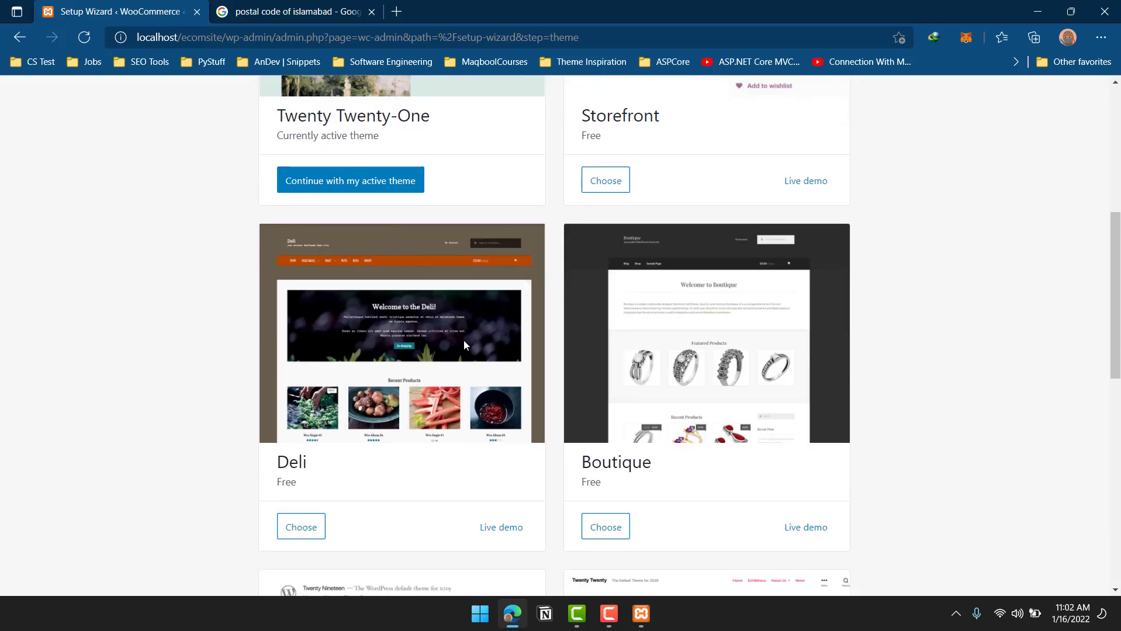
scroll(410, 342, "down", 2)
scroll(474, 334, "down", 4)
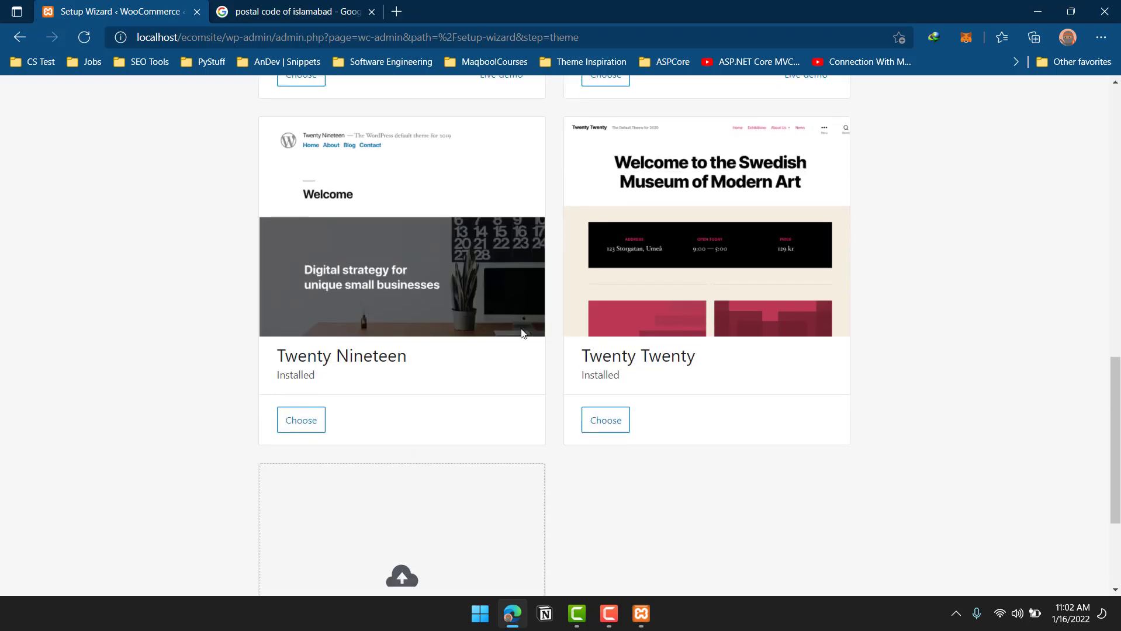
scroll(614, 318, "down", 2)
scroll(687, 311, "up", 3)
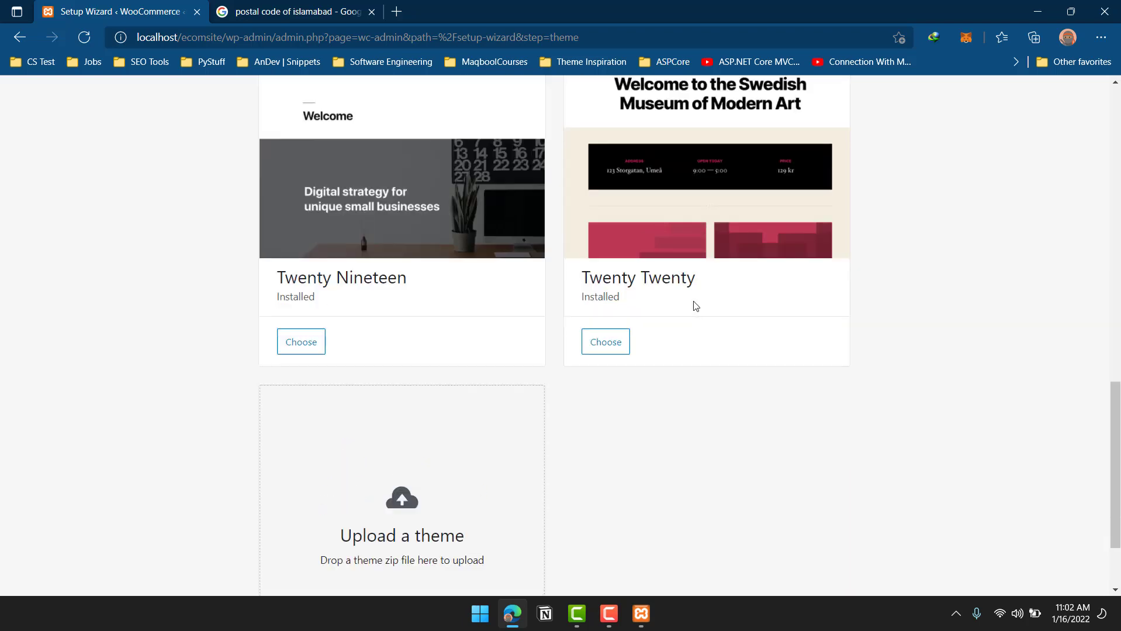
scroll(606, 404, "down", 1)
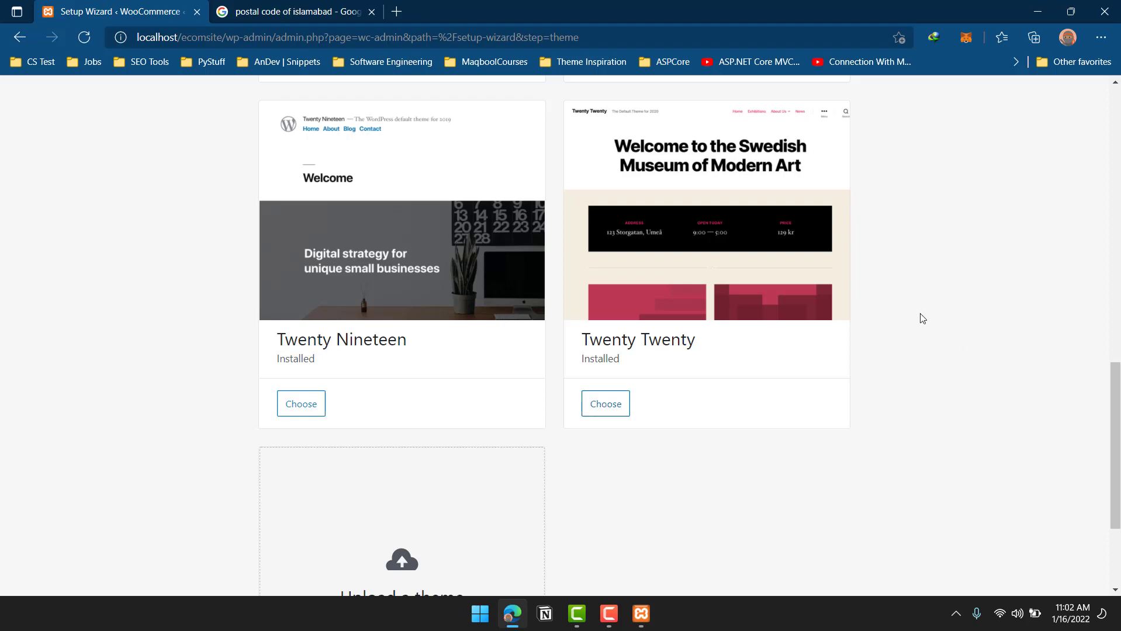
scroll(923, 321, "down", 3)
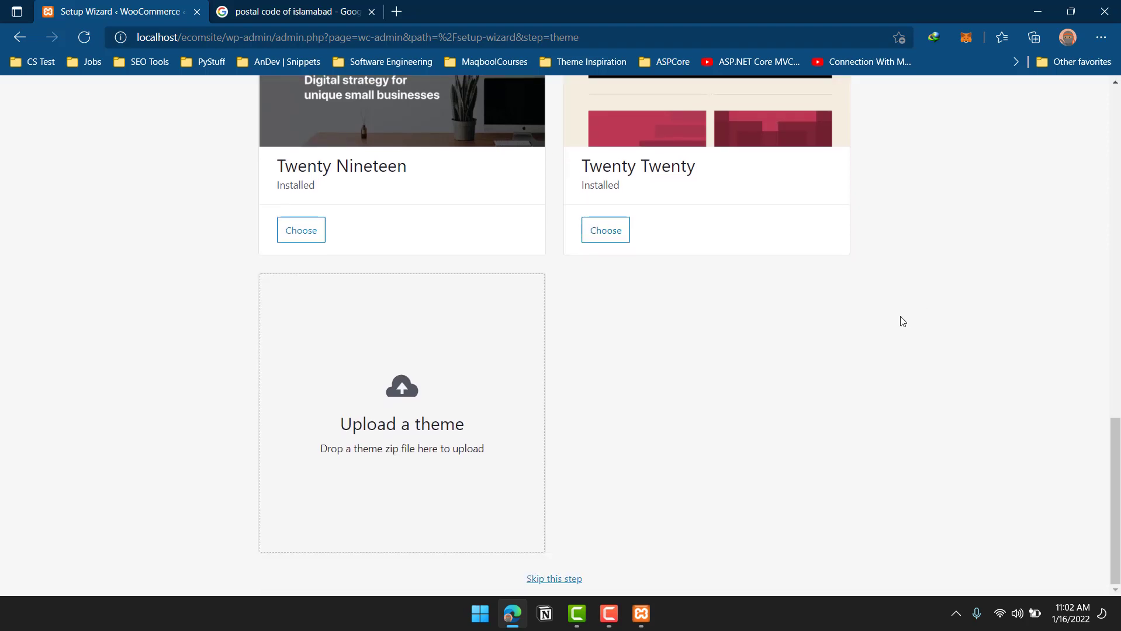
scroll(640, 210, "up", 5)
scroll(643, 208, "down", 4)
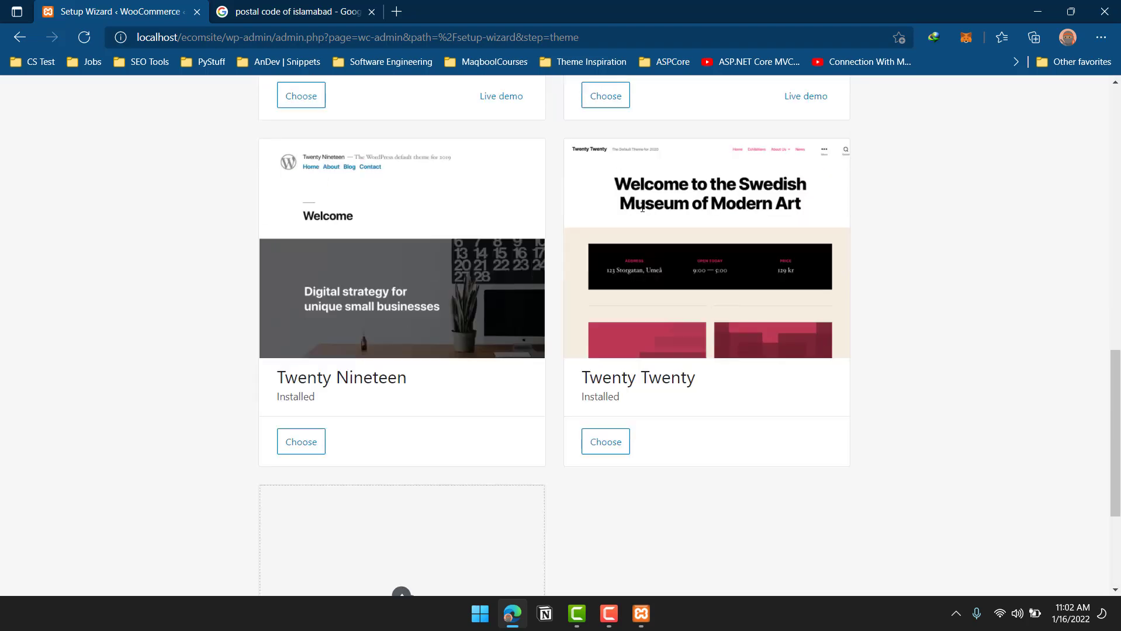
scroll(643, 207, "down", 1)
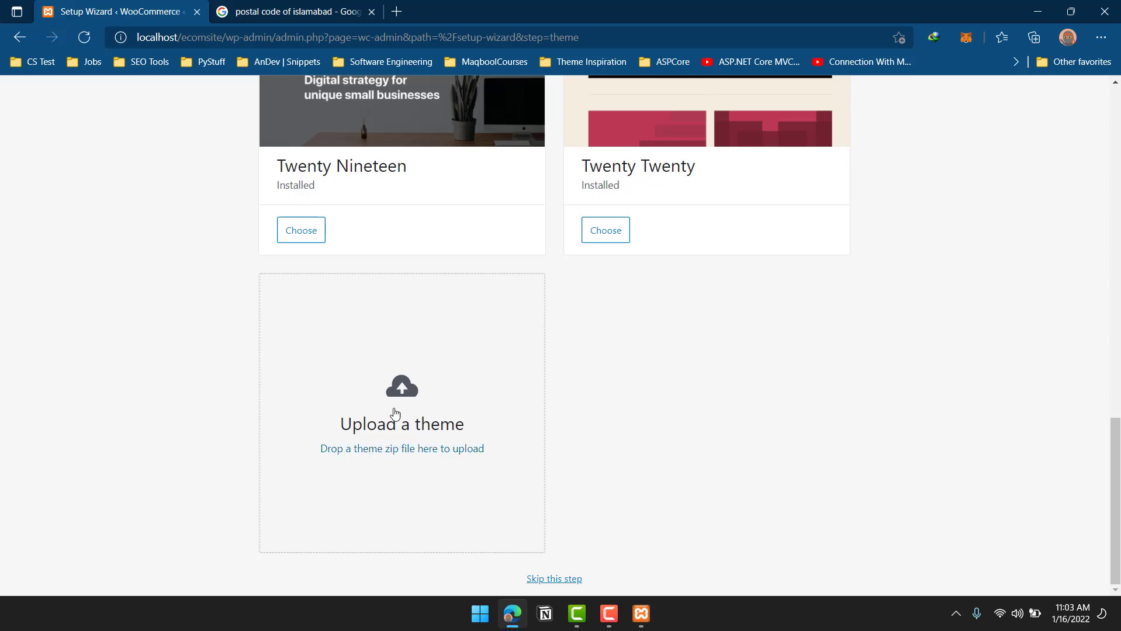
scroll(882, 441, "up", 7)
scroll(881, 441, "up", 6)
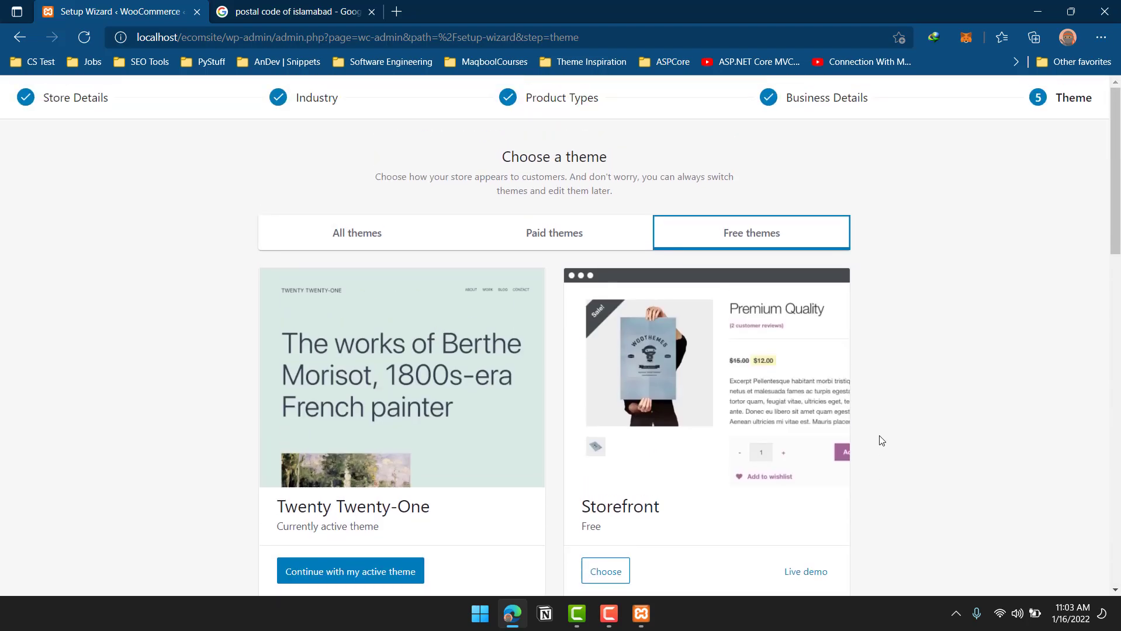
Skip the wizard's theme step and dismiss the welcome message on the WooCommerce home page.
scroll(813, 241, "down", 13)
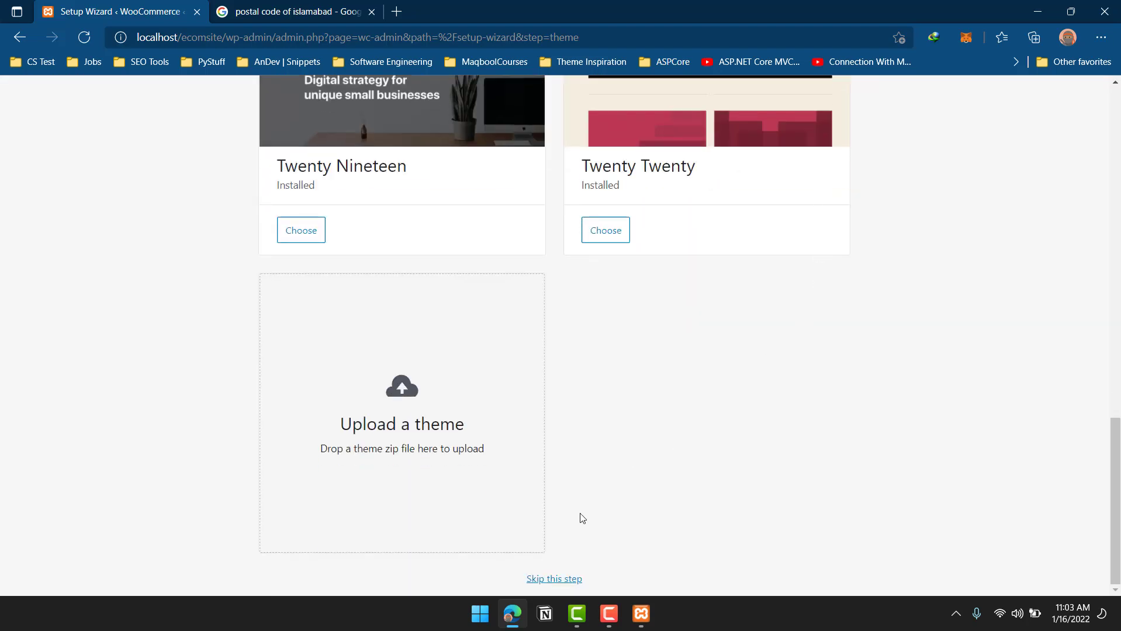
left_click(565, 579)
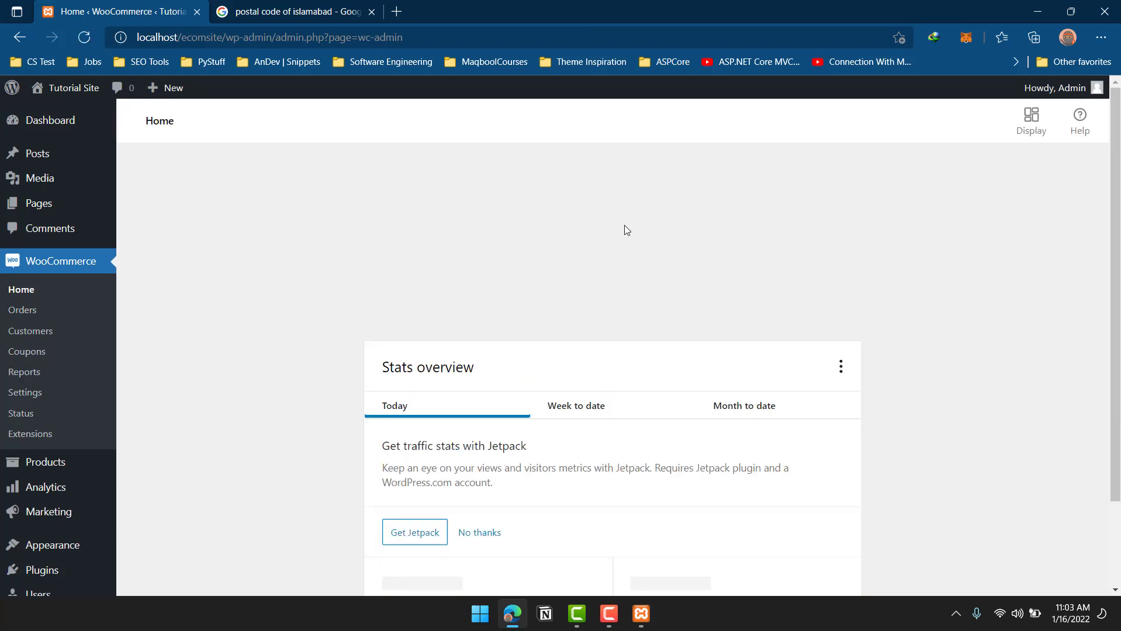
scroll(618, 229, "down", 2)
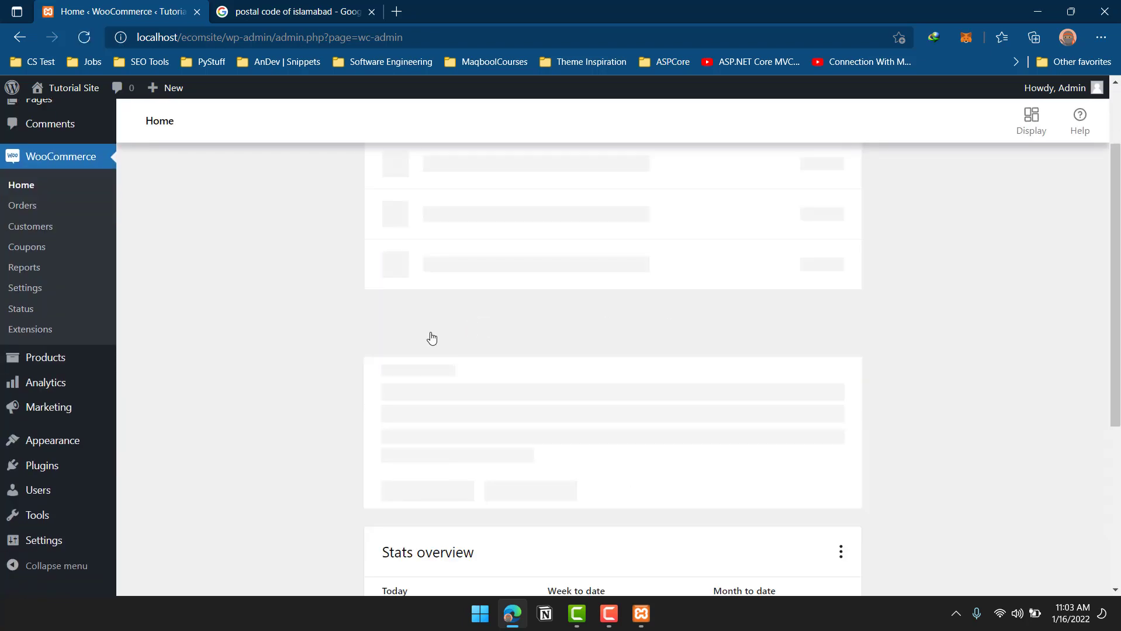
scroll(433, 356, "up", 3)
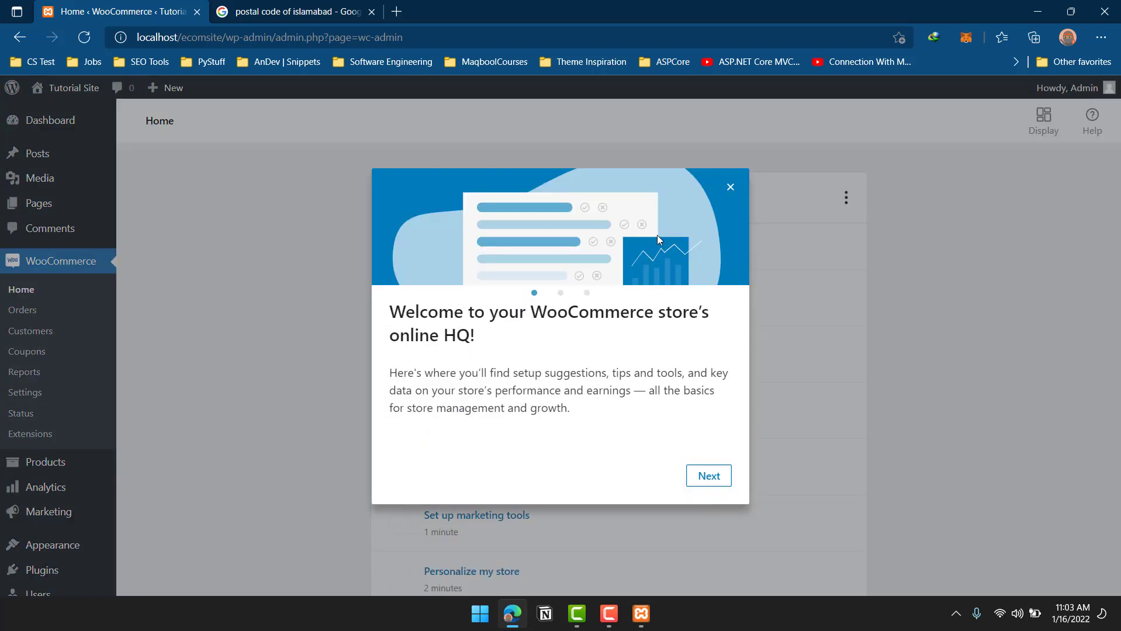
left_click(730, 187)
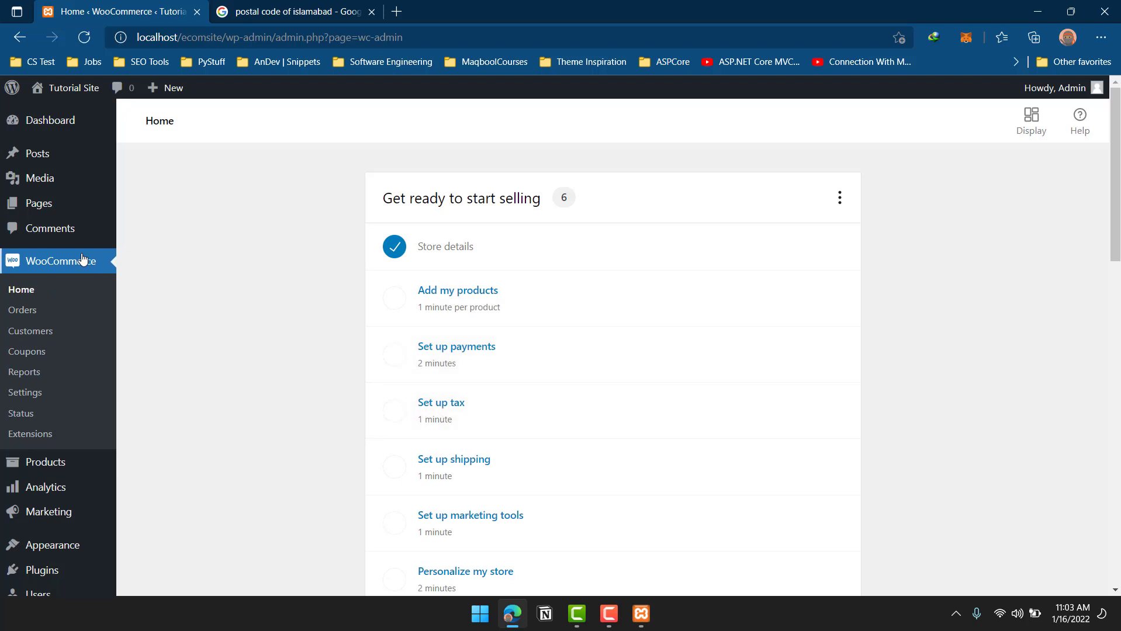
Deactivate the Google Listings and Ads plugin among the site's installed plugins.
mouse_move(55, 145)
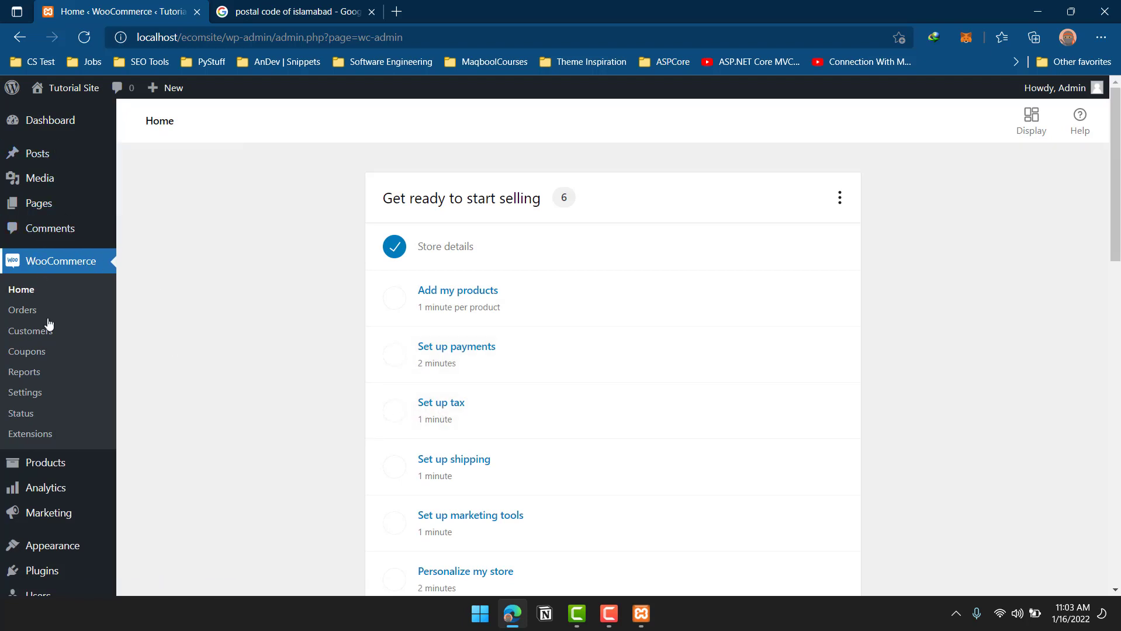
scroll(44, 467, "down", 2)
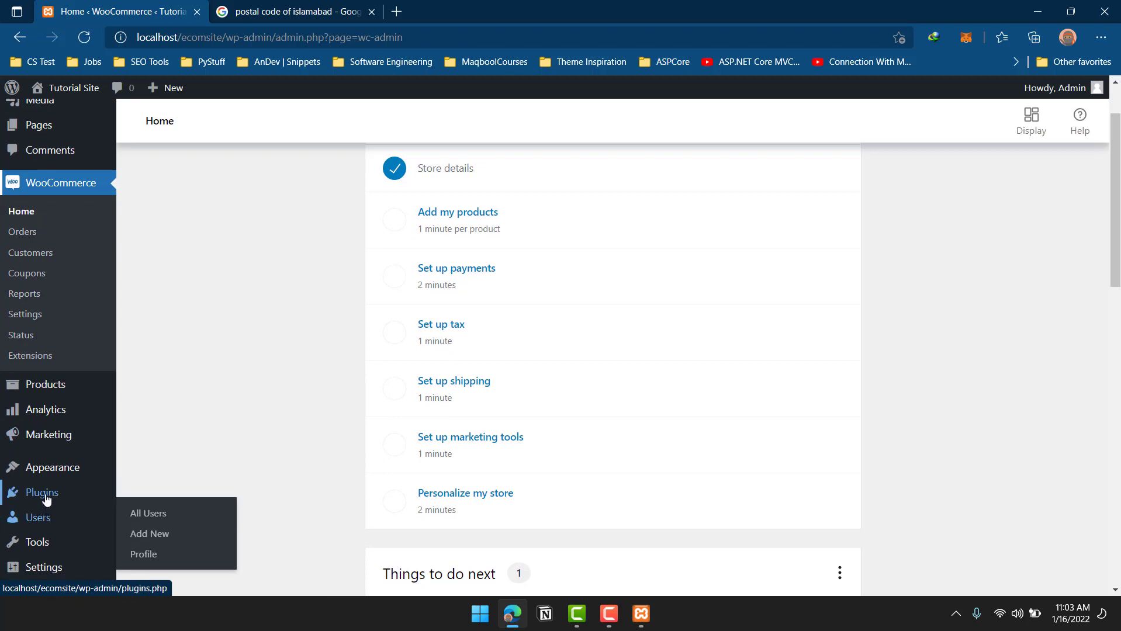
left_click(46, 498)
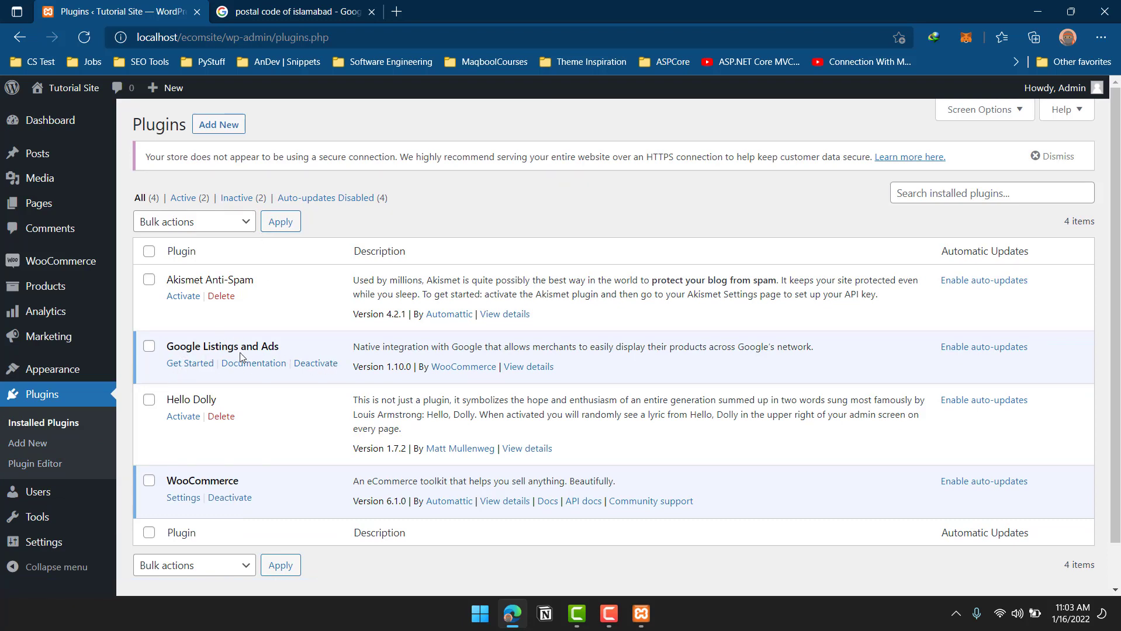
left_click(330, 366)
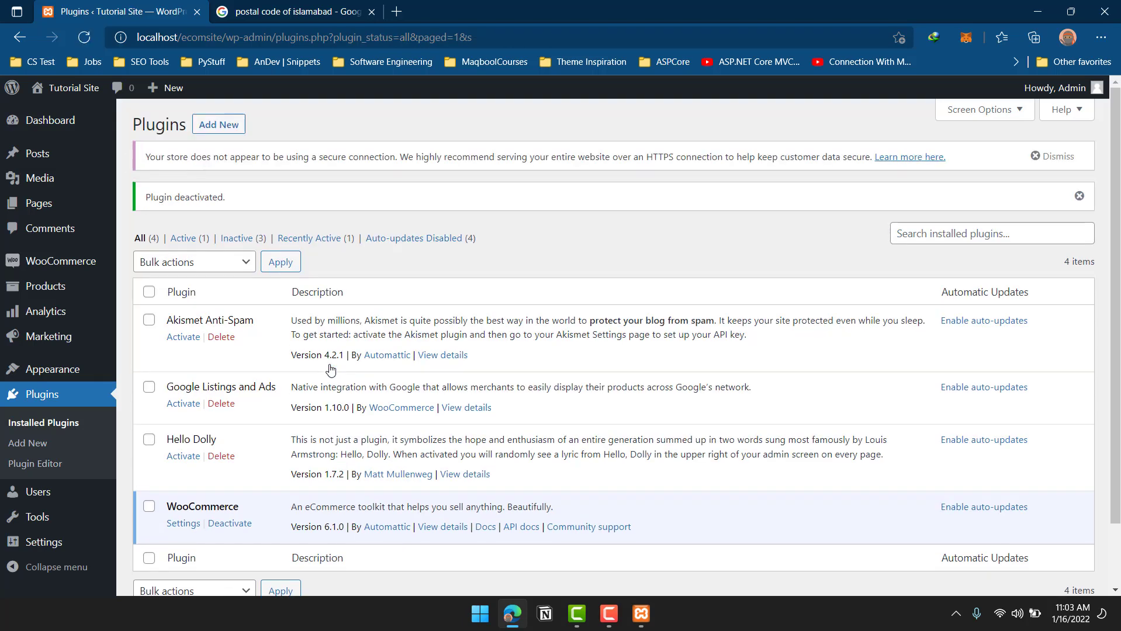
Delete the inactive Akismet Anti-Spam and Hello Dolly plugins from the site.
scroll(330, 368, "down", 2)
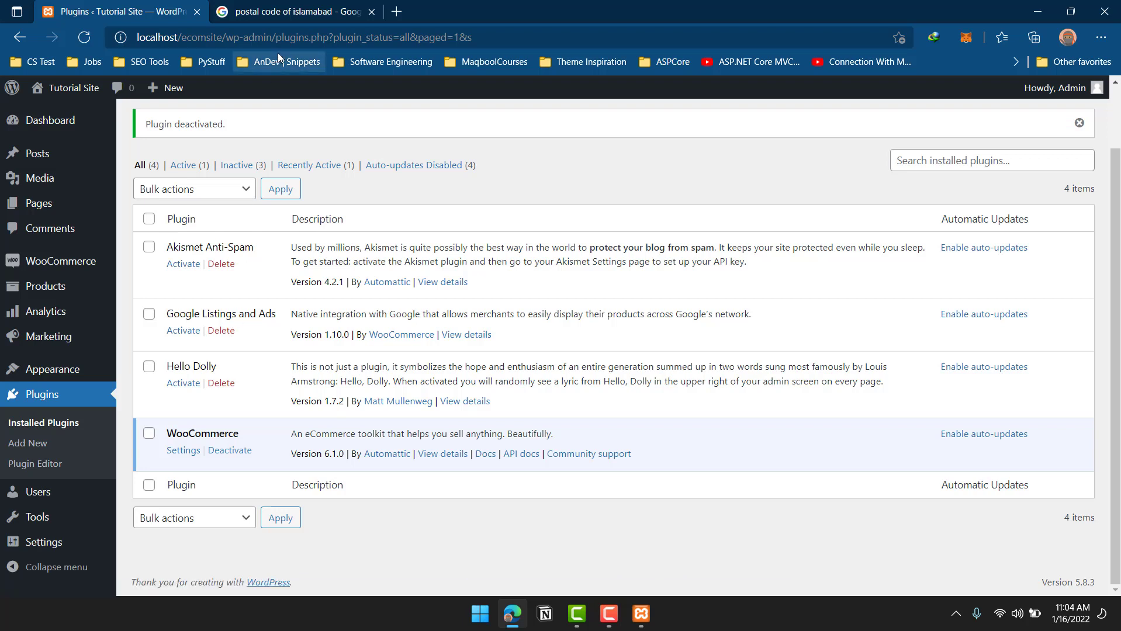
left_click(222, 264)
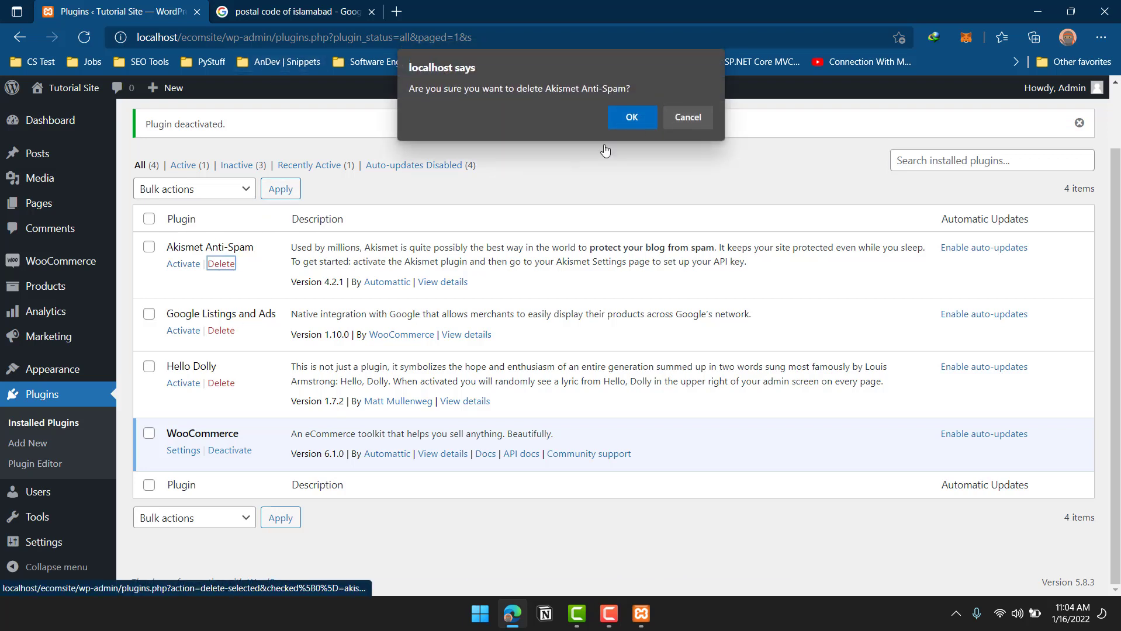
key("Return")
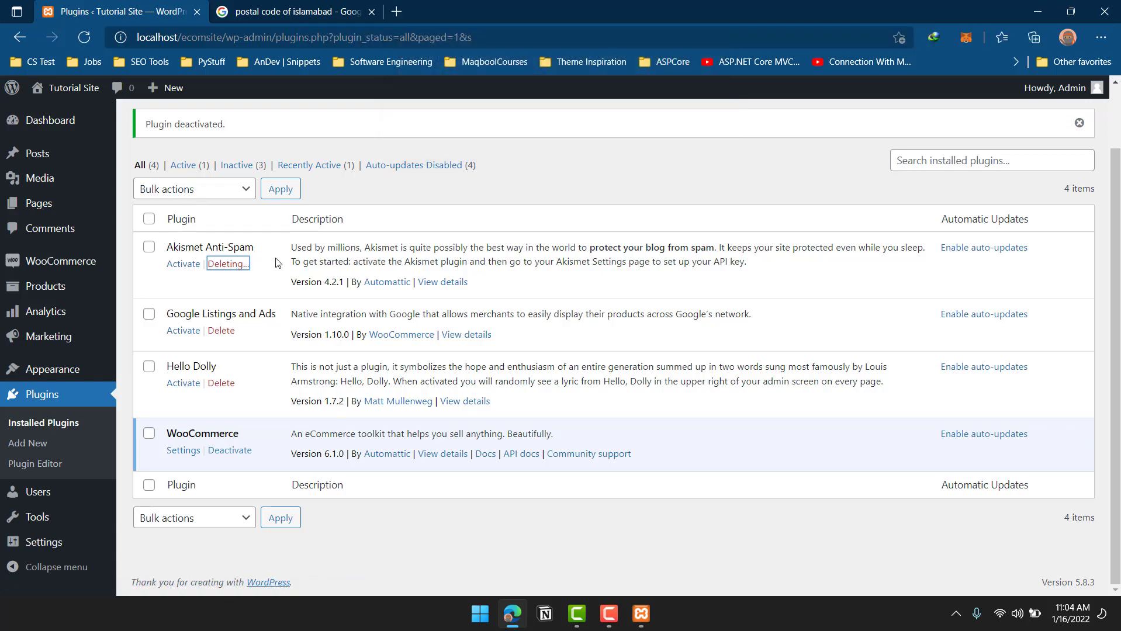
left_click(221, 384)
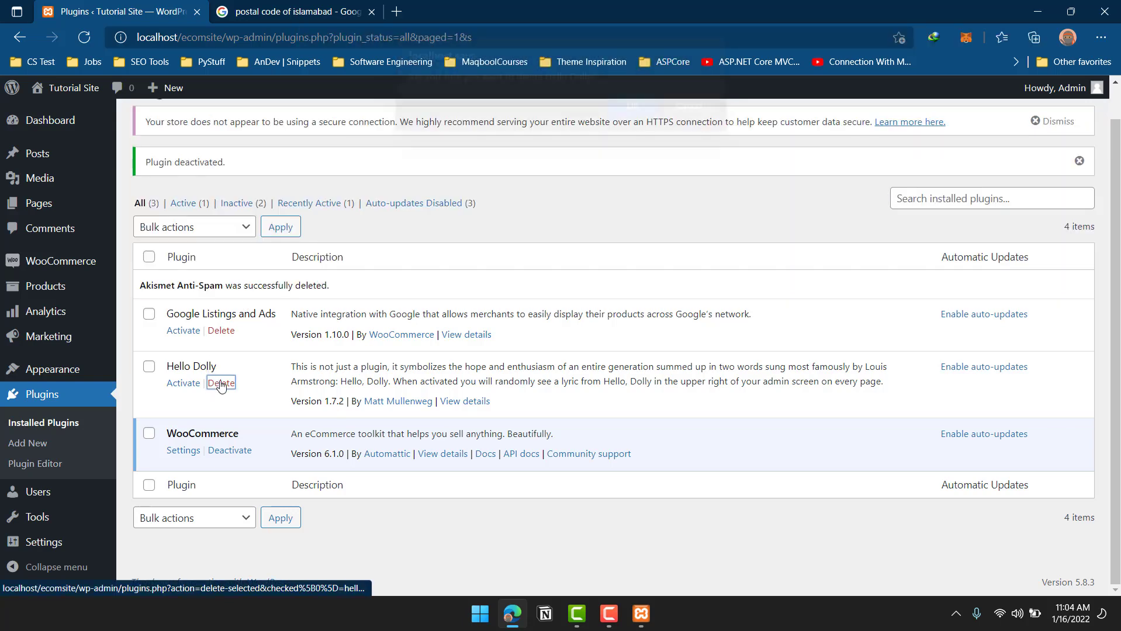
left_click(627, 120)
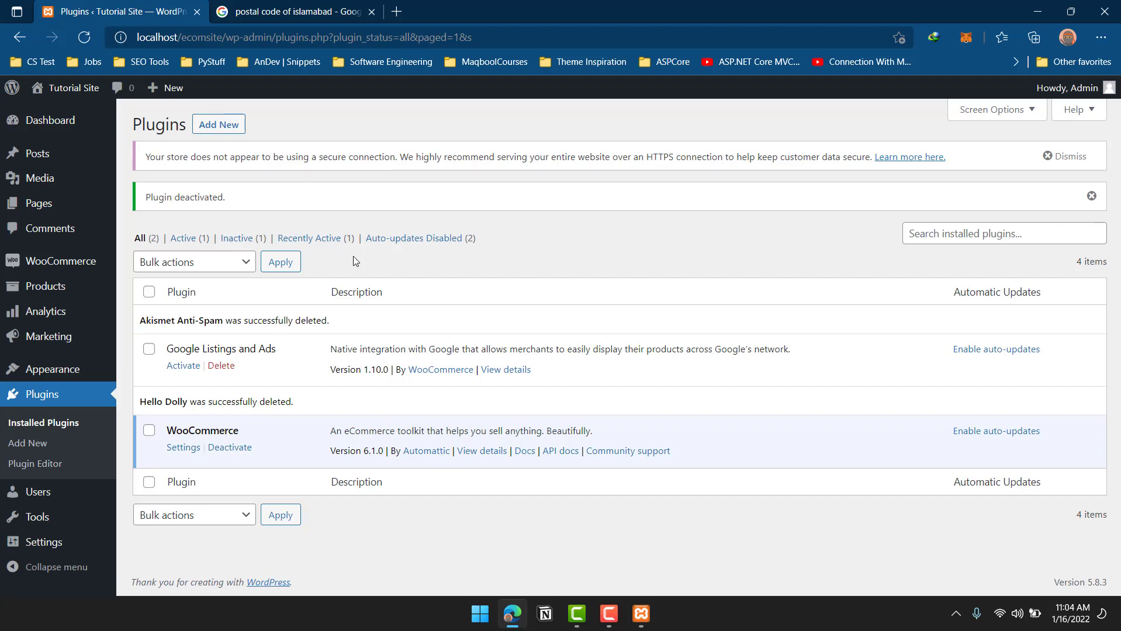
Open the management page for the site's installed themes.
mouse_move(59, 370)
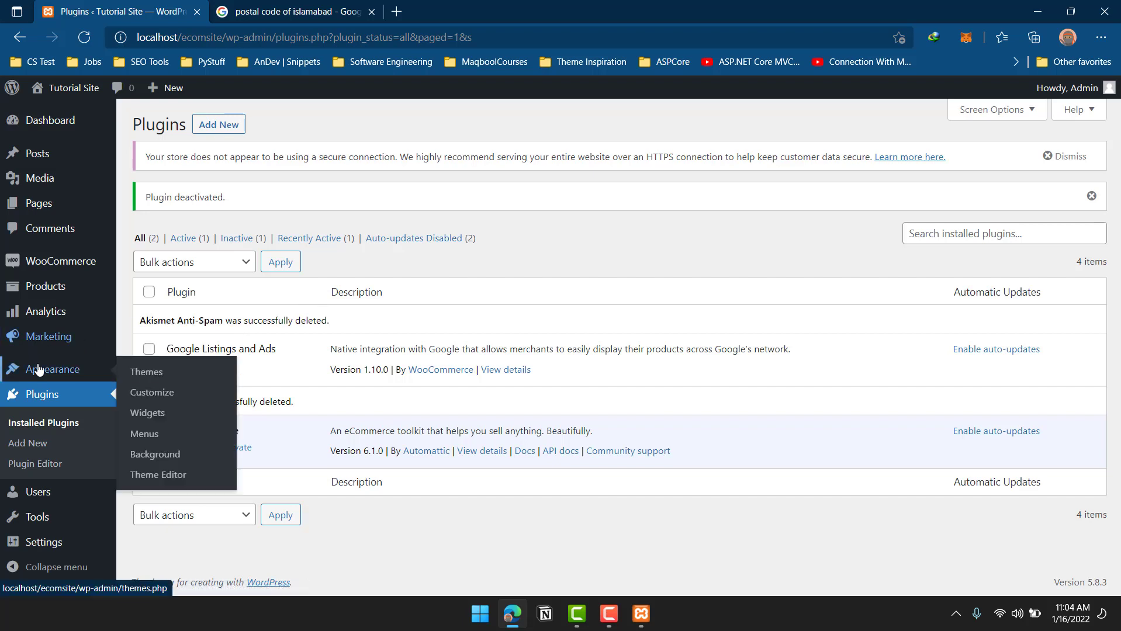
left_click(143, 374)
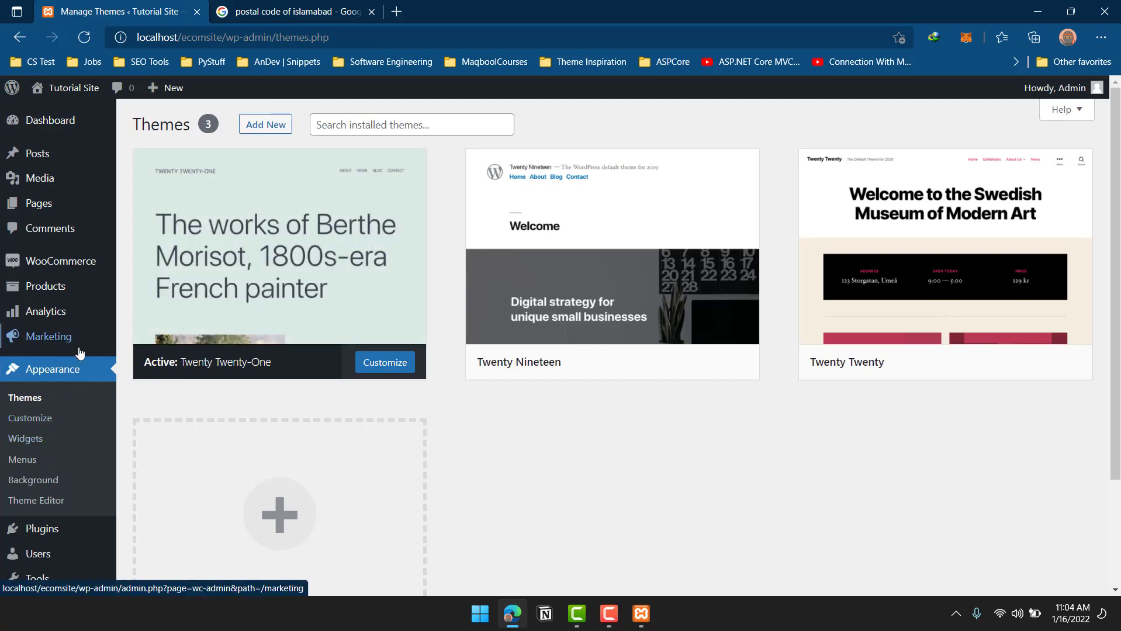
Search the directory of new plugins for "elementor".
scroll(80, 351, "down", 2)
left_click(70, 397)
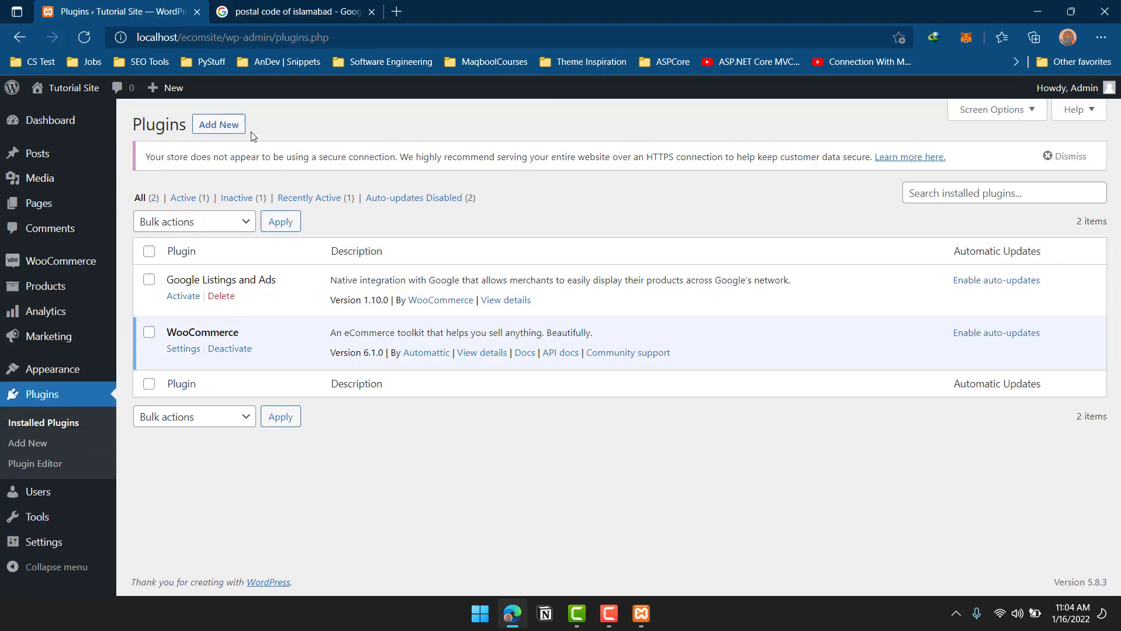
left_click(225, 124)
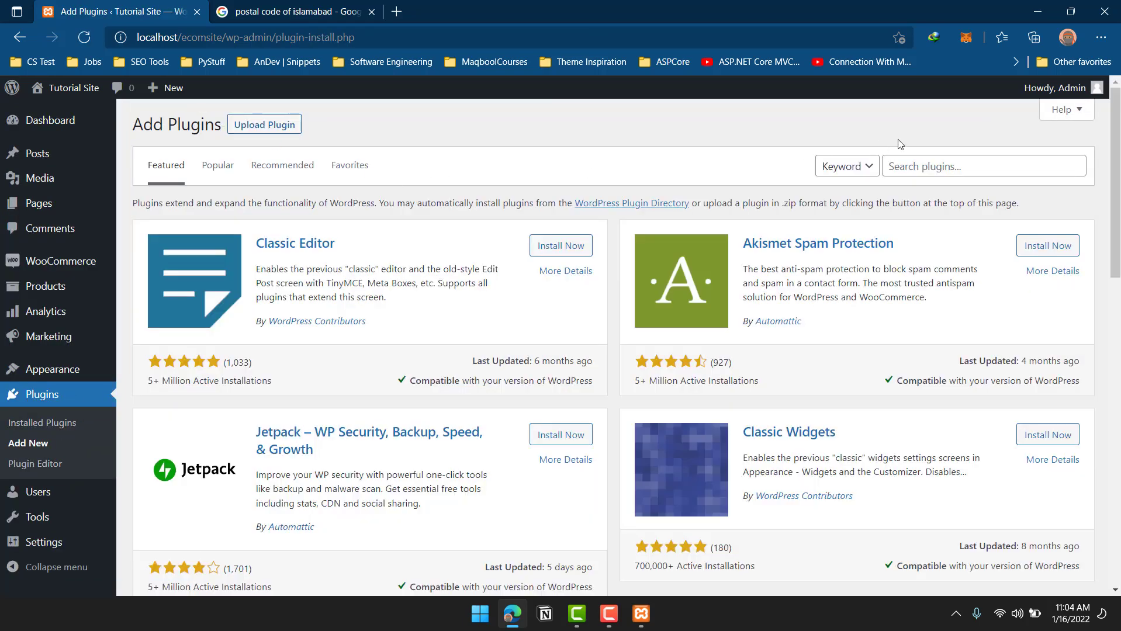
left_click(919, 159)
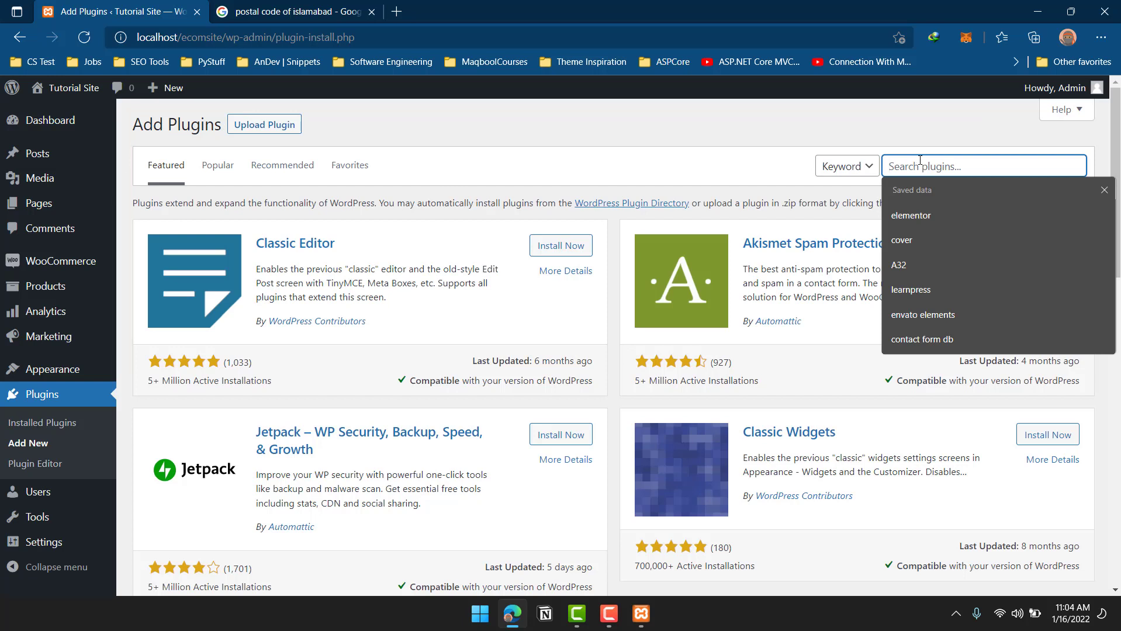
left_click(921, 215)
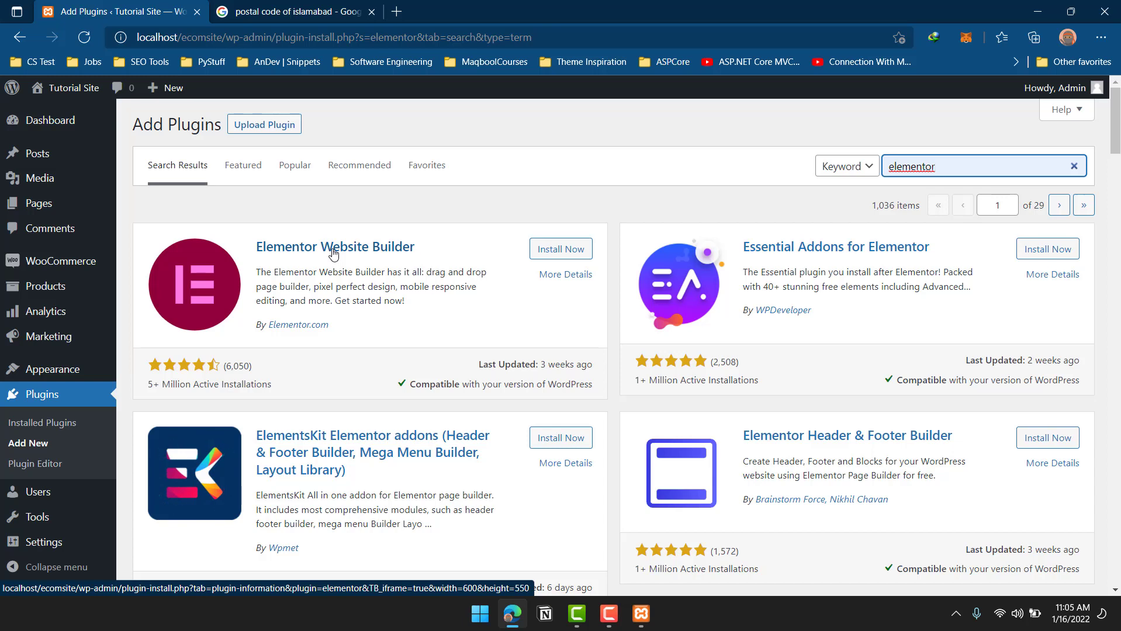
Install and activate the Elementor Website Builder plugin from the search results.
left_click(553, 250)
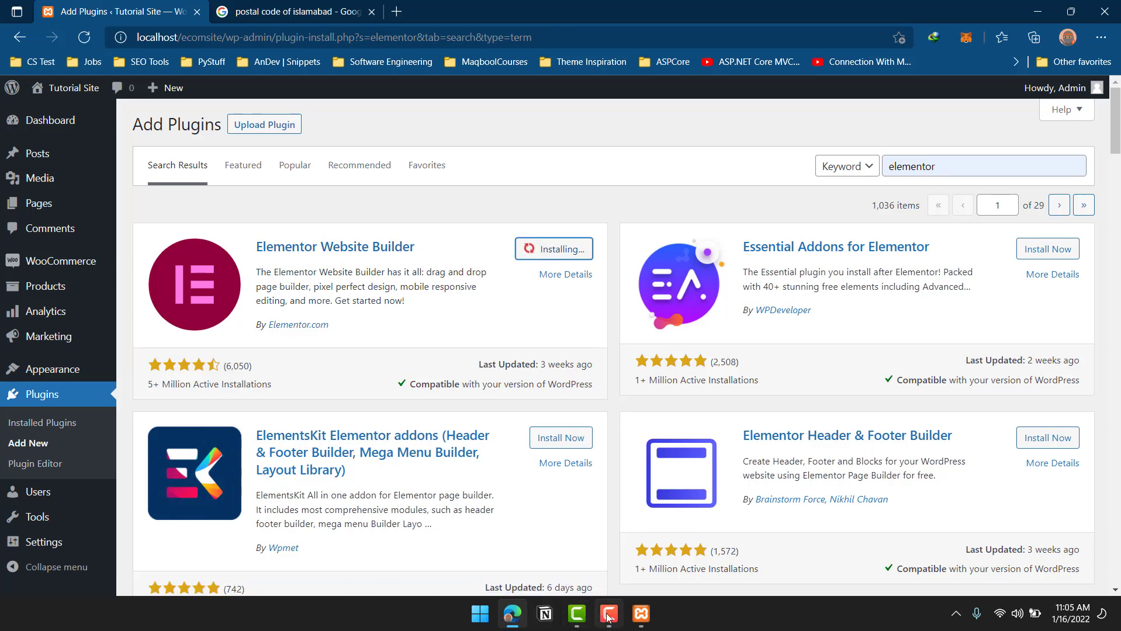
mouse_move(604, 623)
scroll(462, 290, "down", 3)
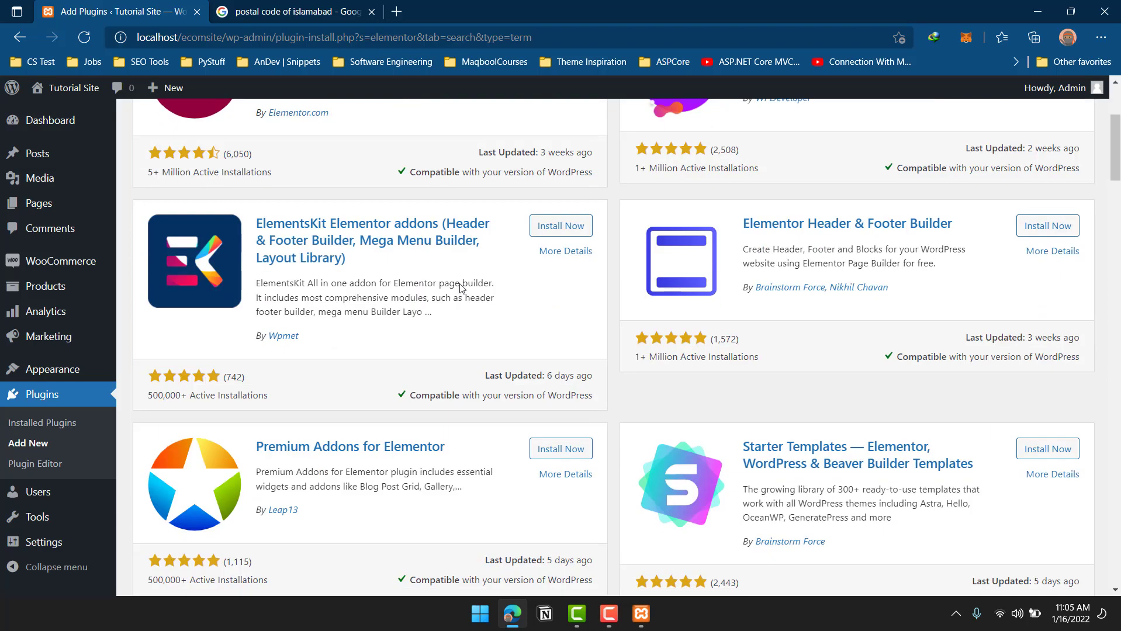
scroll(459, 281, "up", 3)
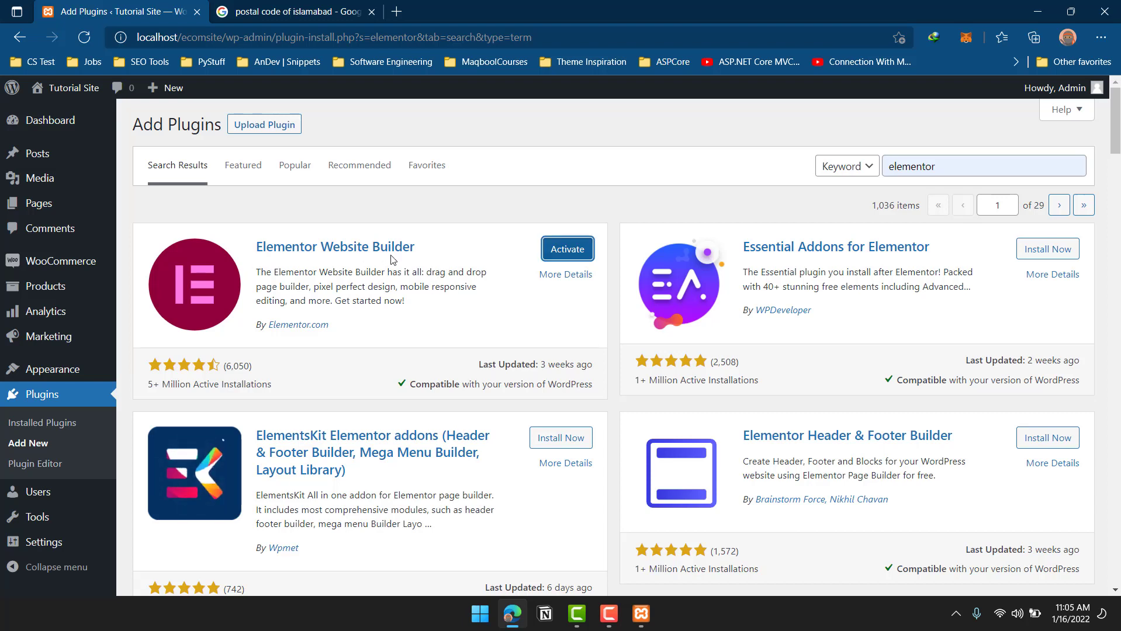
left_click(581, 253)
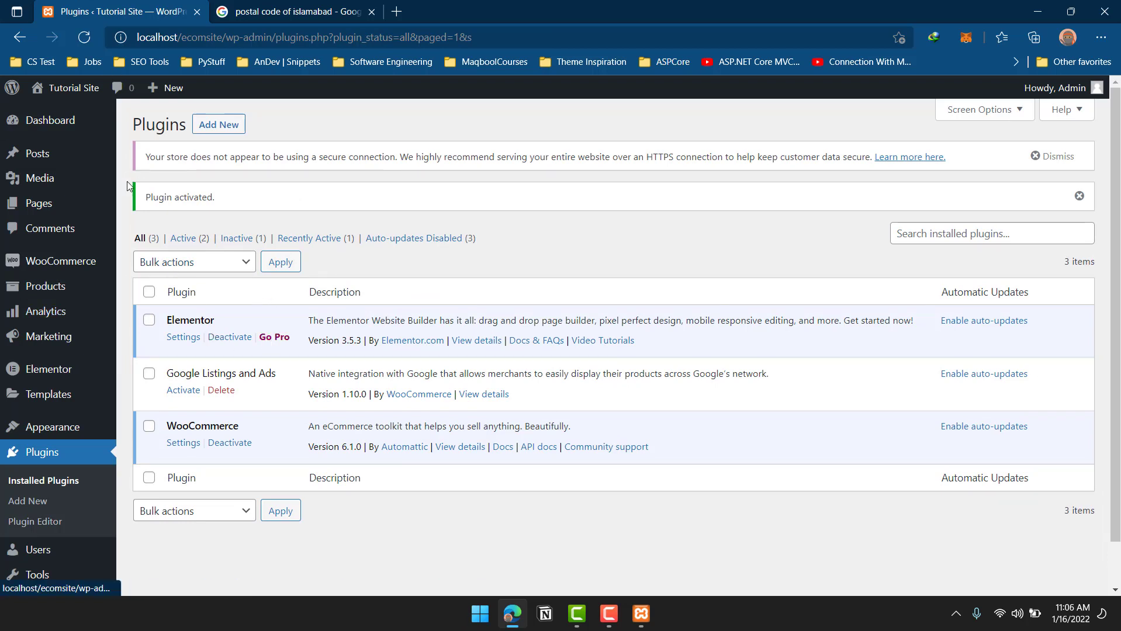
Return to the site's installed themes and open the catalogue for adding a new theme.
mouse_move(59, 356)
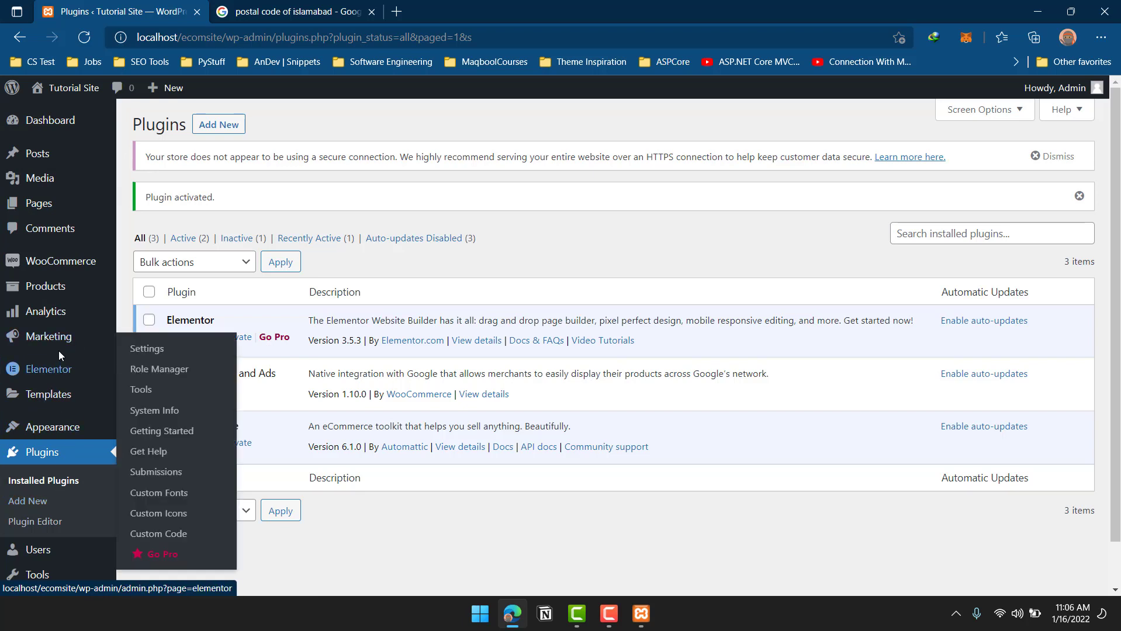
scroll(60, 345, "down", 1)
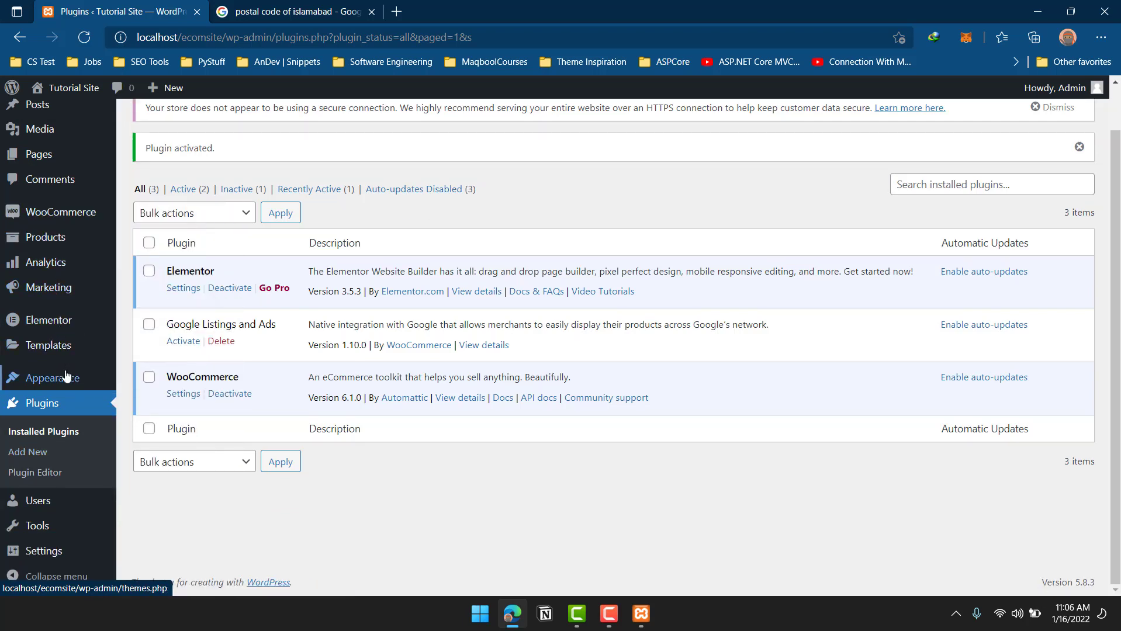
mouse_move(79, 381)
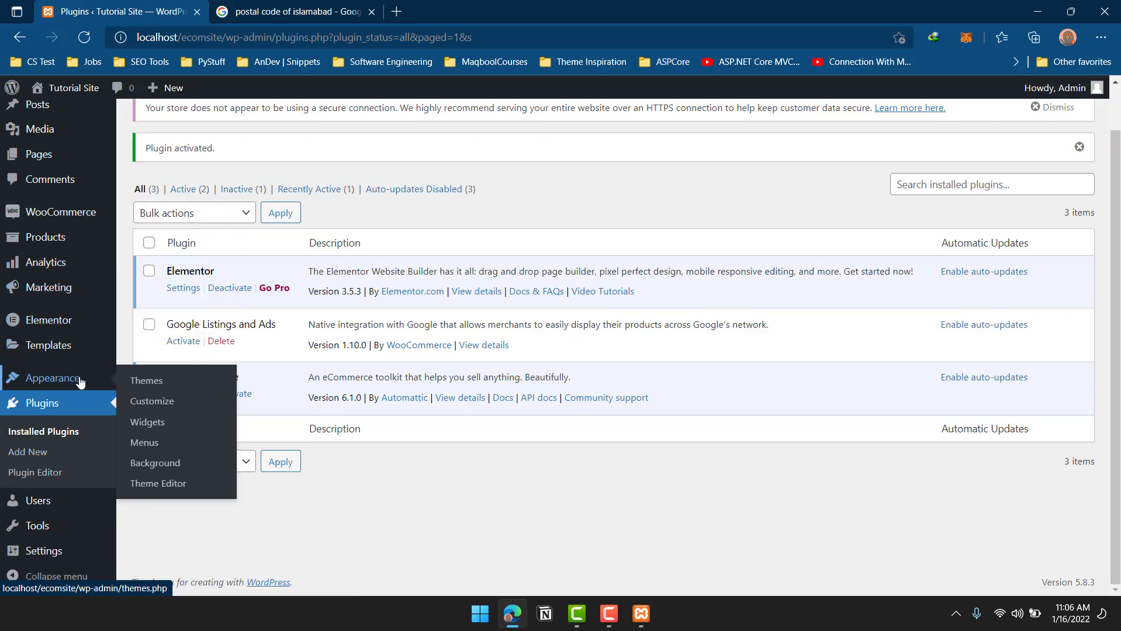
left_click(143, 383)
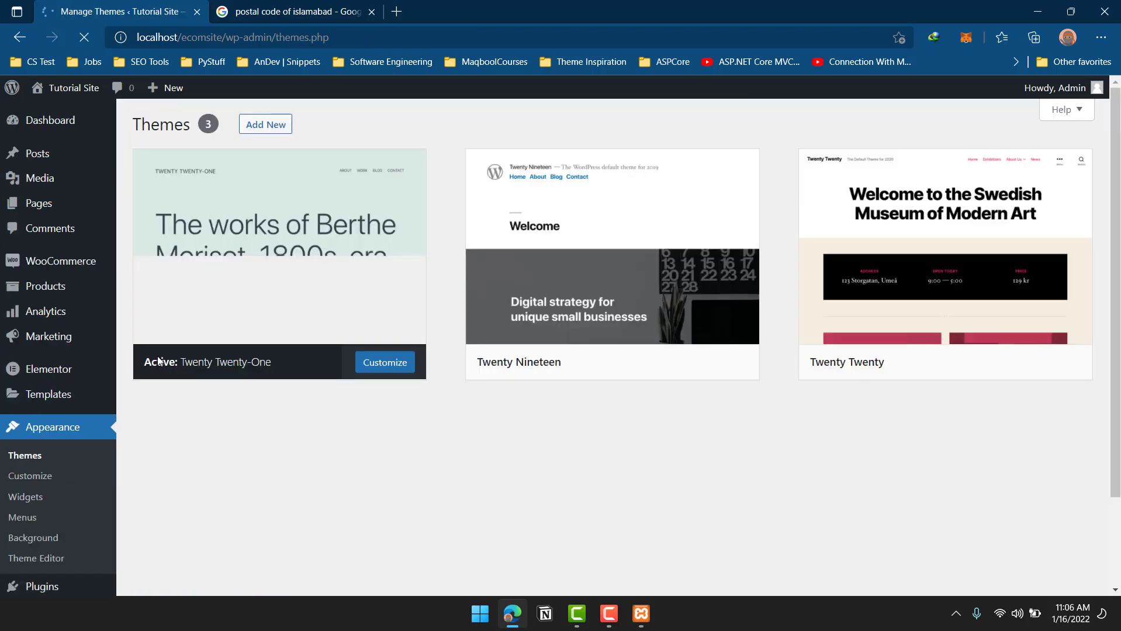
scroll(891, 230, "down", 3)
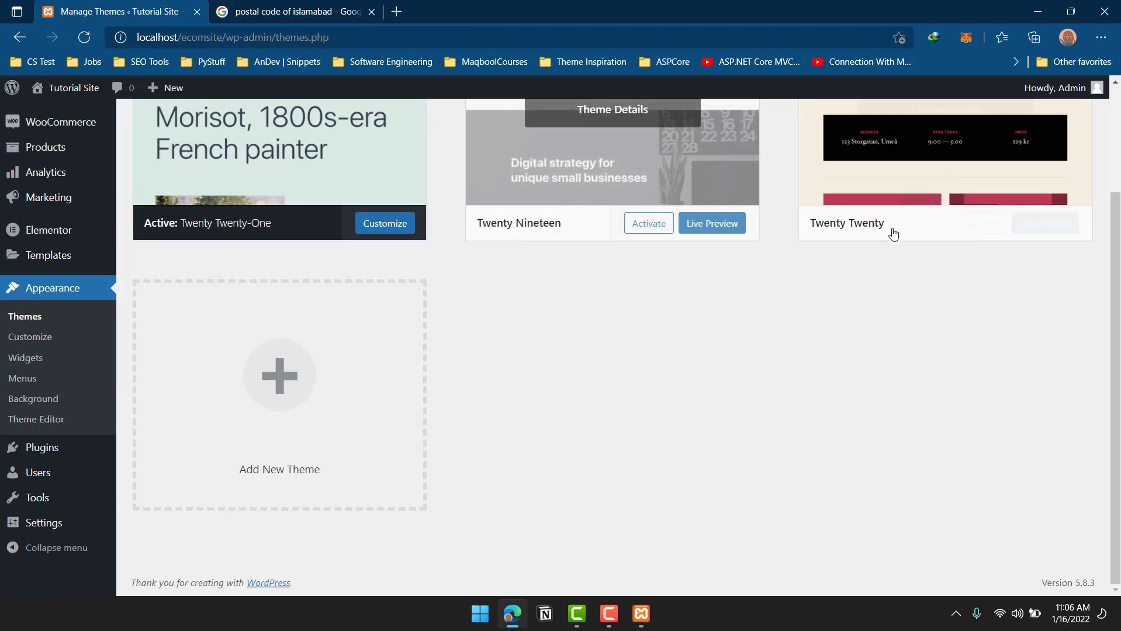
scroll(751, 228, "up", 3)
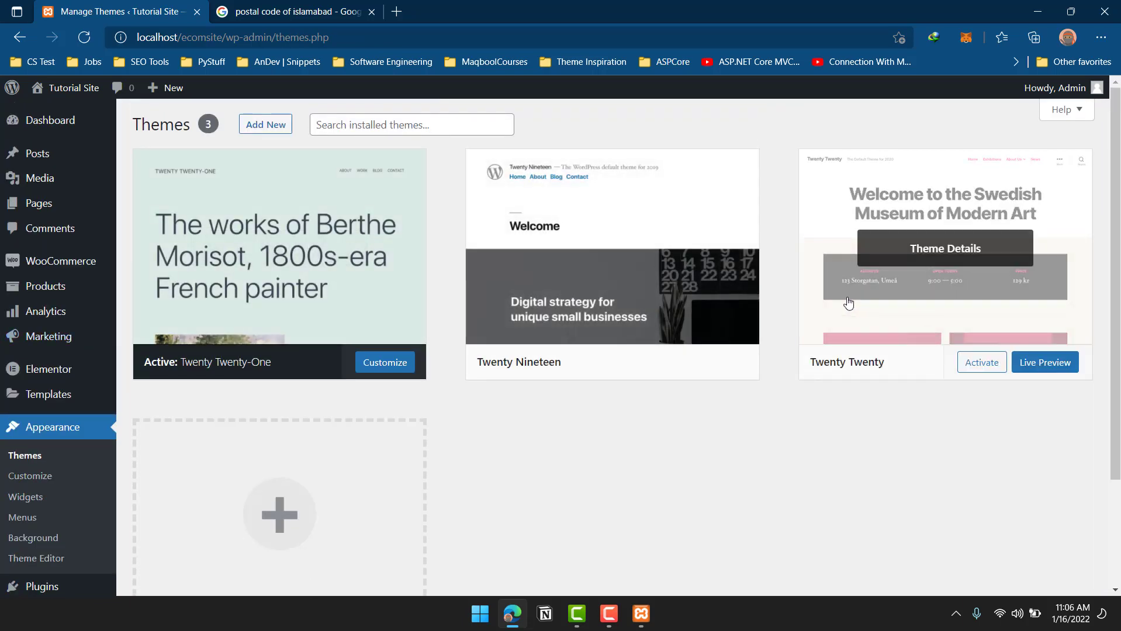
scroll(479, 402, "down", 2)
scroll(348, 416, "up", 2)
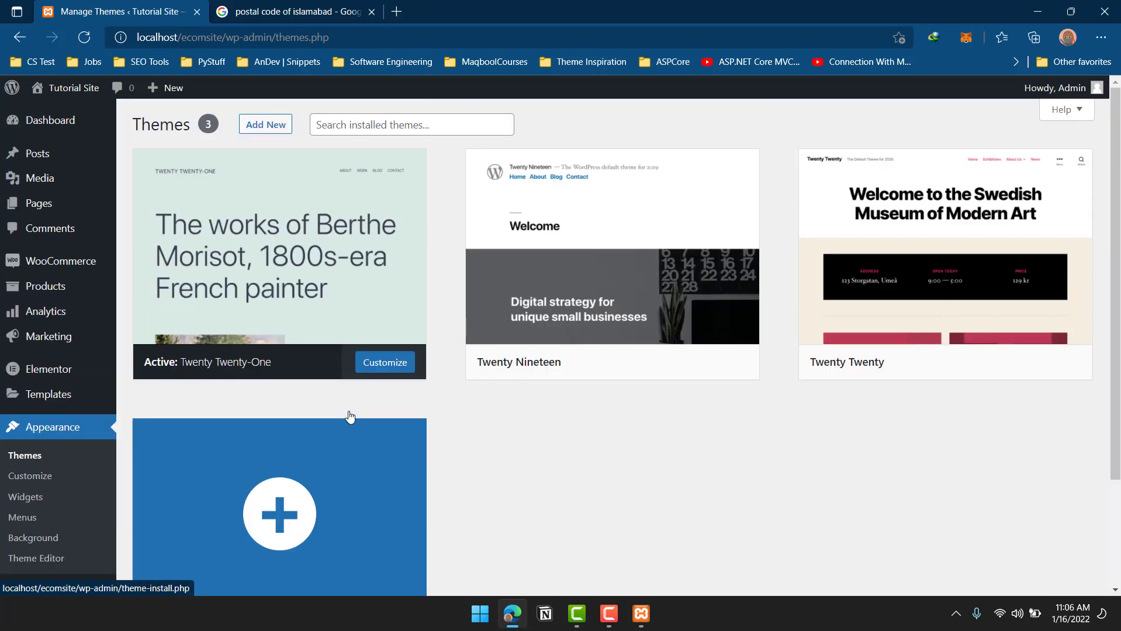
left_click(276, 127)
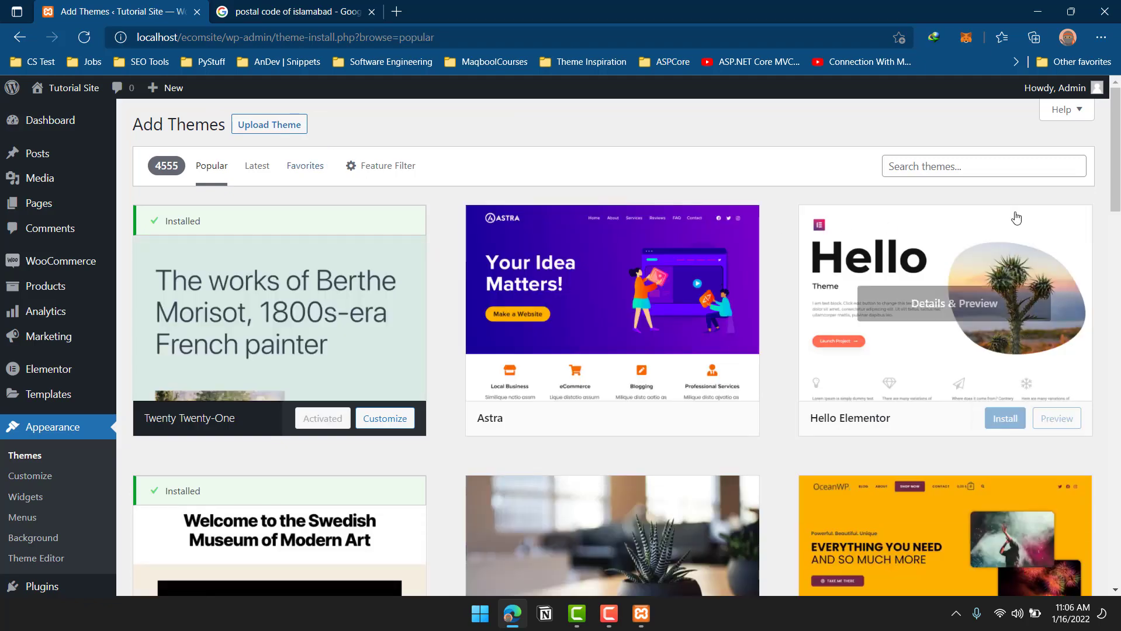
Browse the popular themes in the catalogue, examining options such as Astra, Hello Elementor and OceanWP.
scroll(1016, 218, "down", 15)
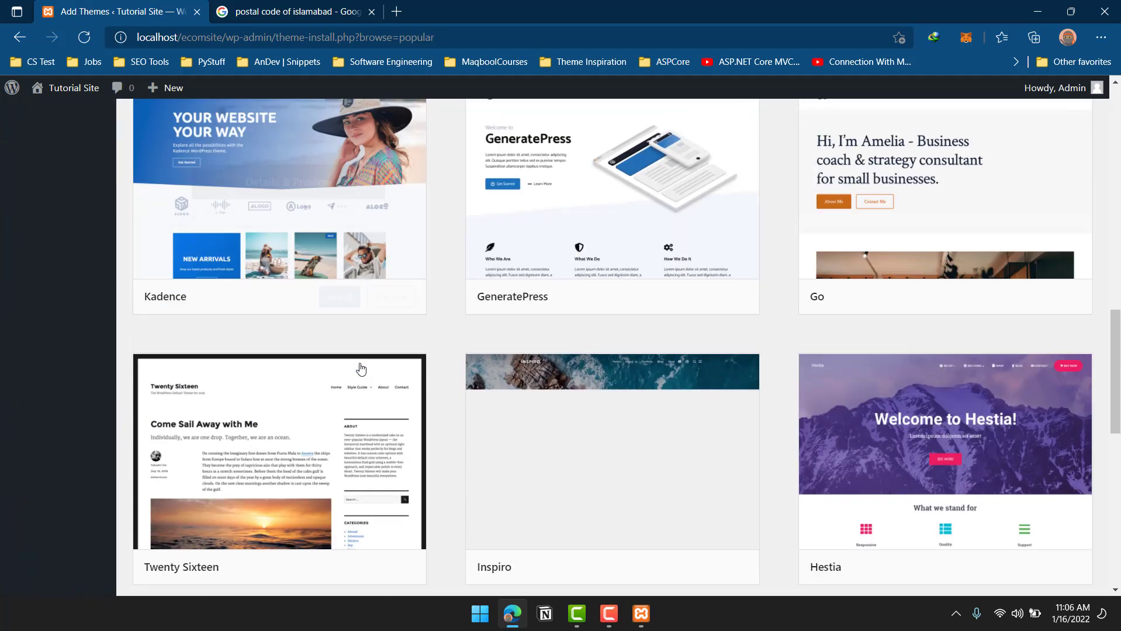
scroll(361, 368, "down", 9)
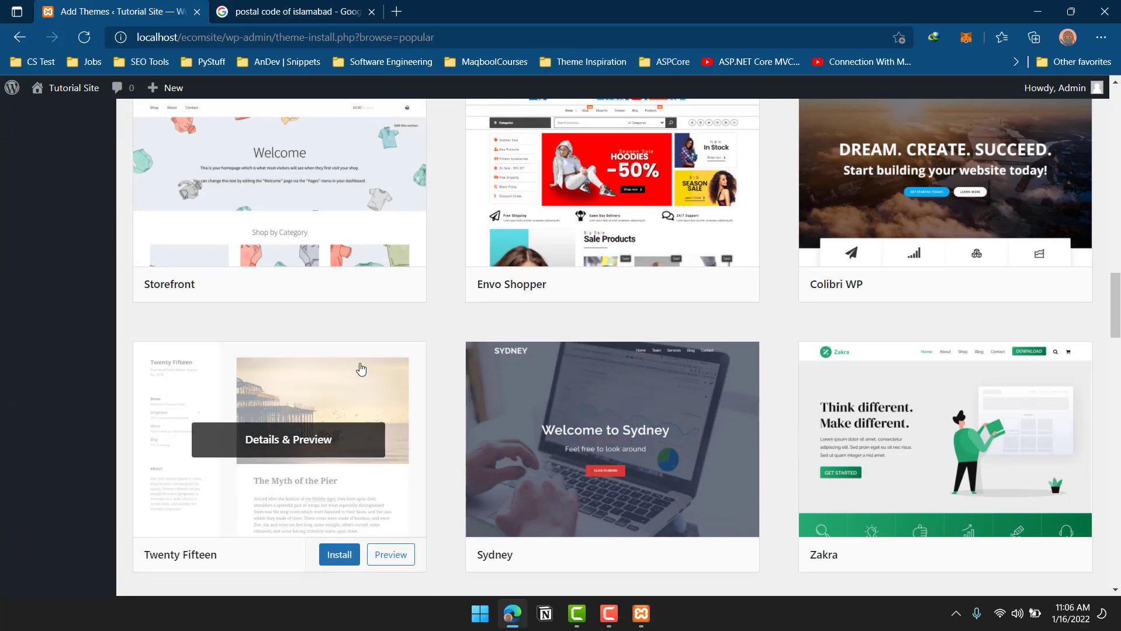
scroll(361, 368, "down", 1)
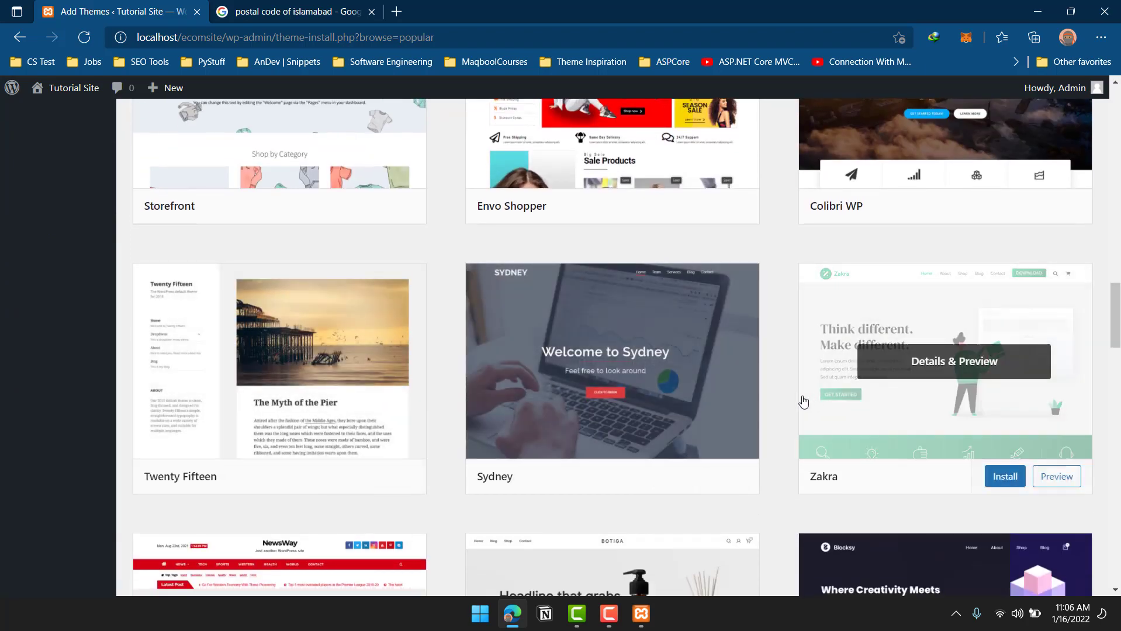
scroll(766, 383, "up", 20)
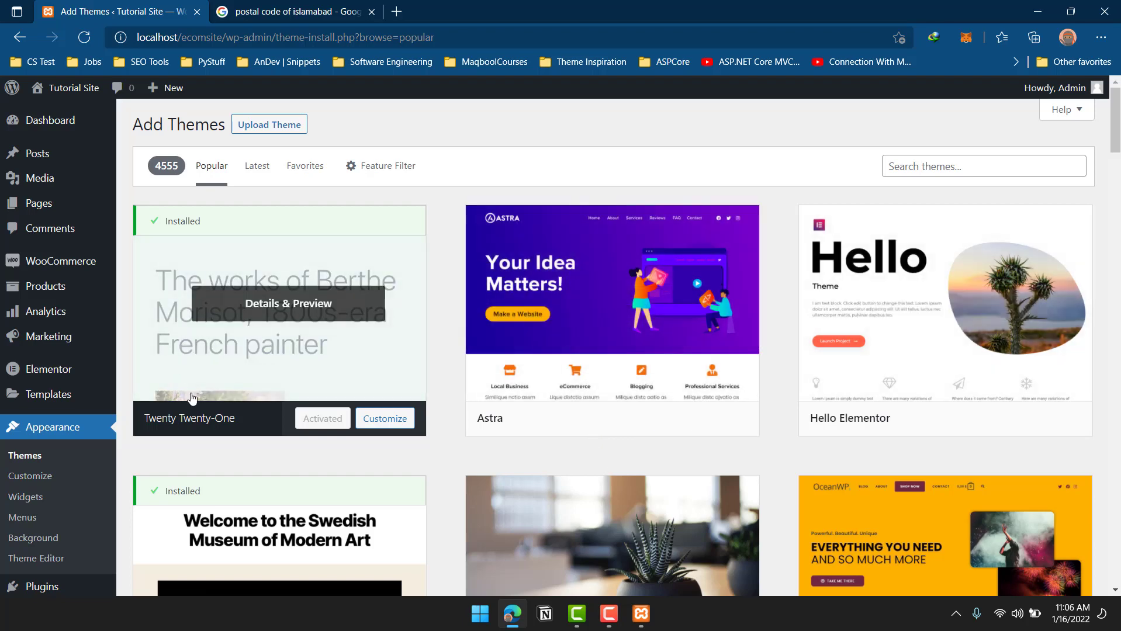
scroll(670, 327, "down", 4)
scroll(670, 332, "up", 4)
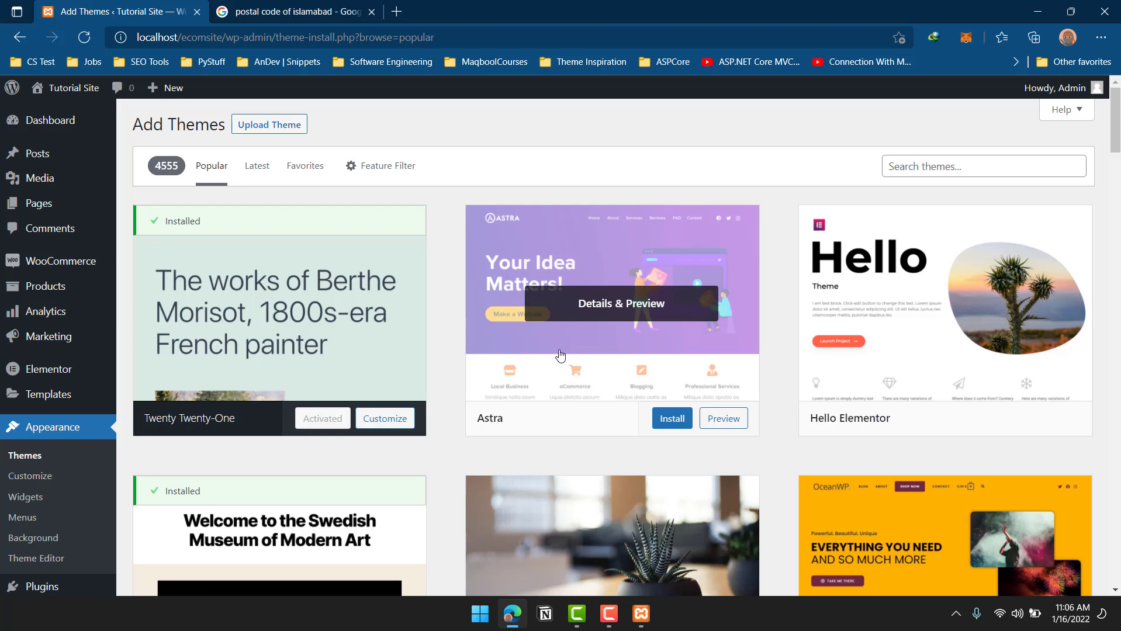
scroll(560, 355, "down", 1)
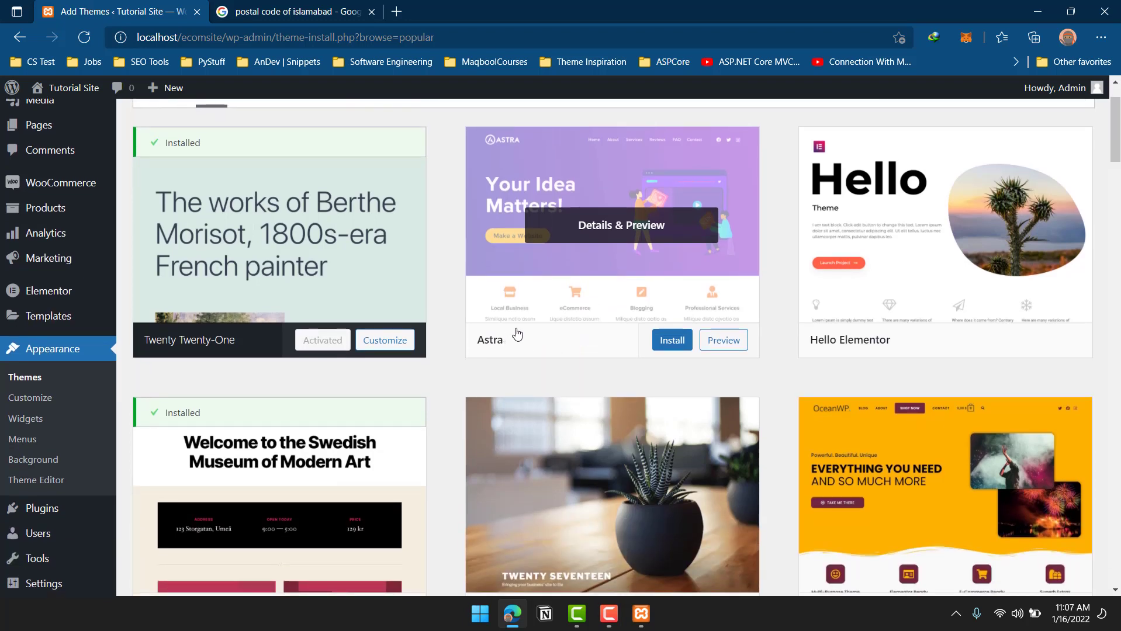
scroll(517, 327, "down", 3)
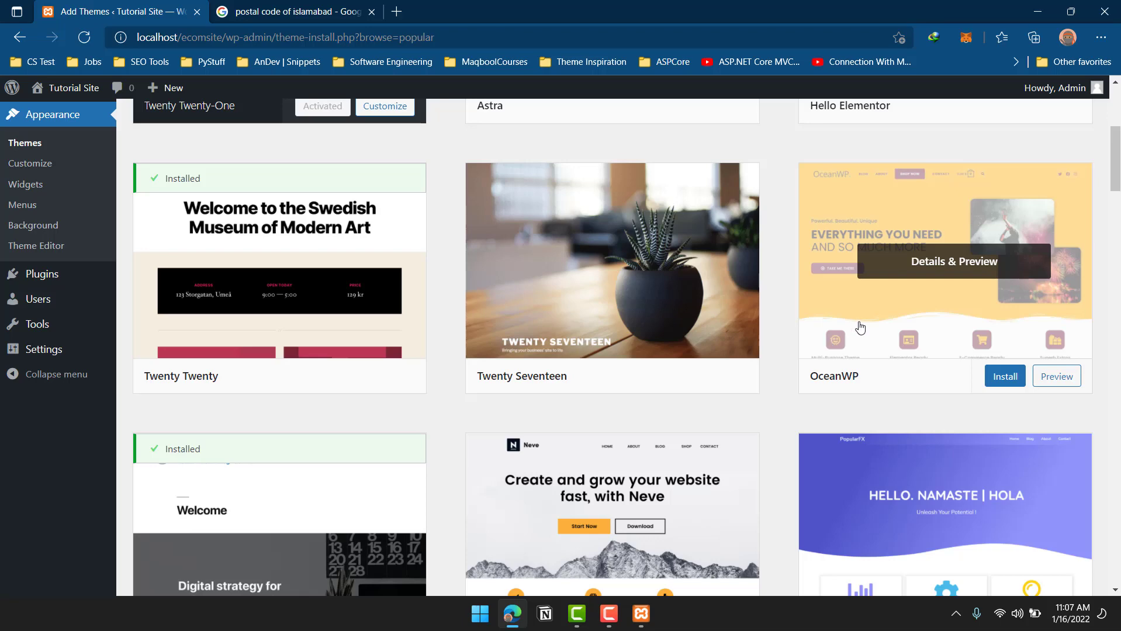
scroll(860, 327, "up", 3)
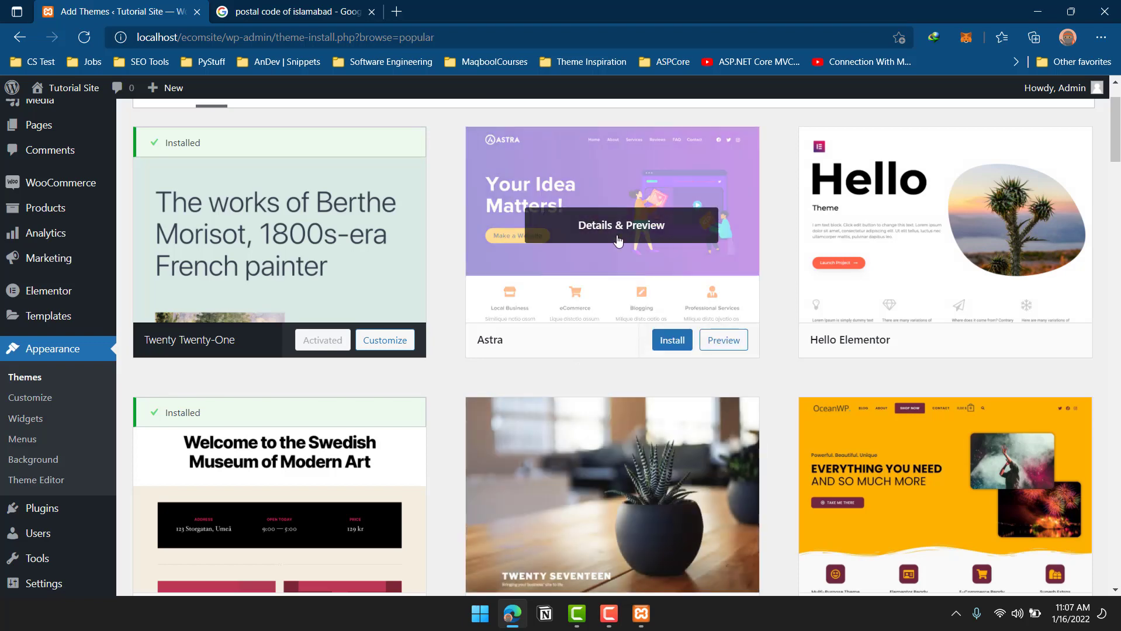
Install the Astra theme and activate it as the site's theme.
left_click(677, 340)
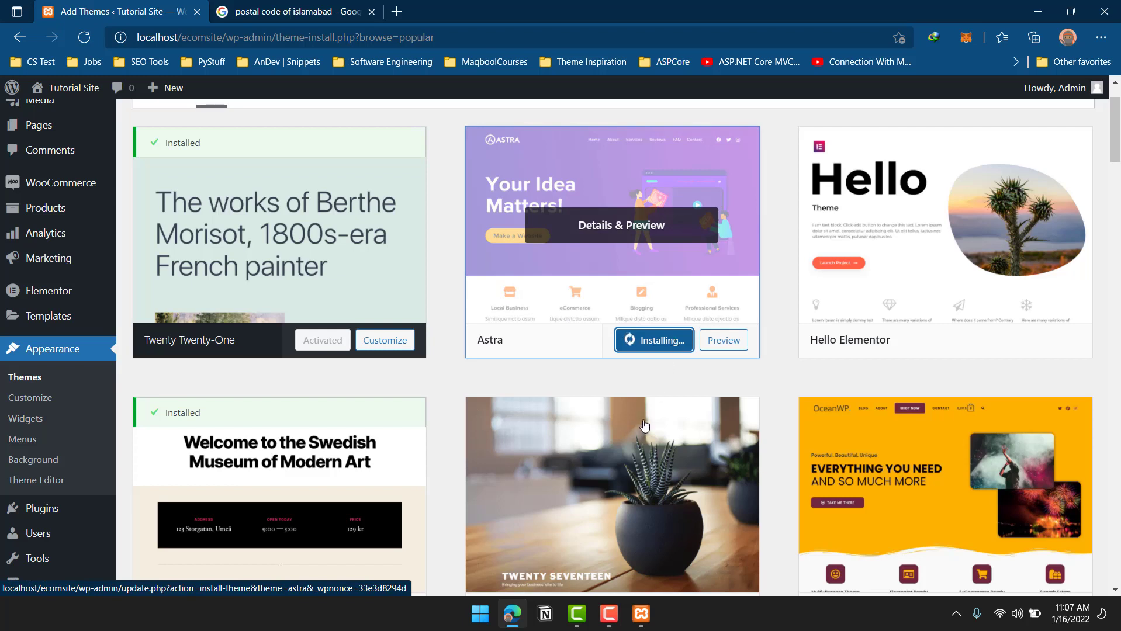
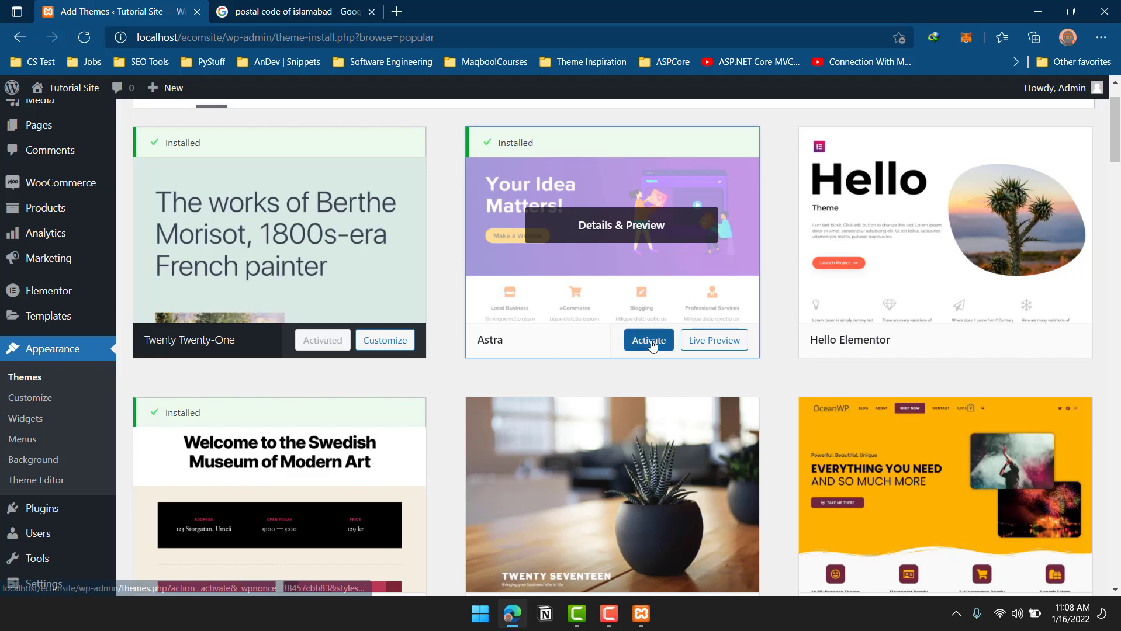
left_click(650, 345)
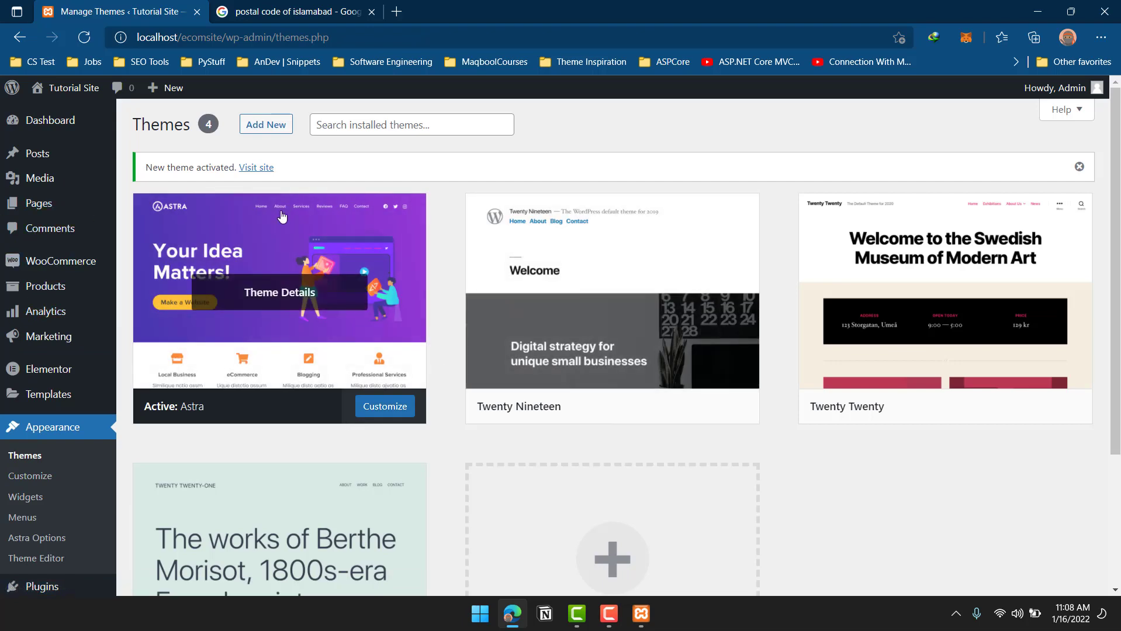
scroll(521, 318, "down", 3)
scroll(521, 318, "up", 3)
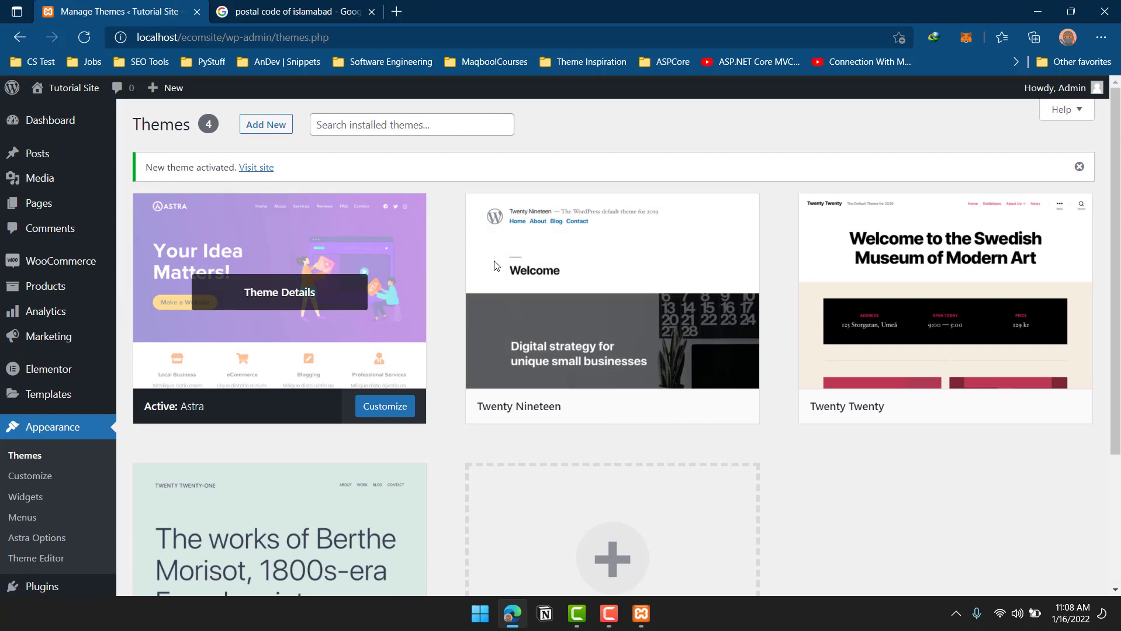
scroll(787, 266, "down", 2)
scroll(787, 266, "up", 2)
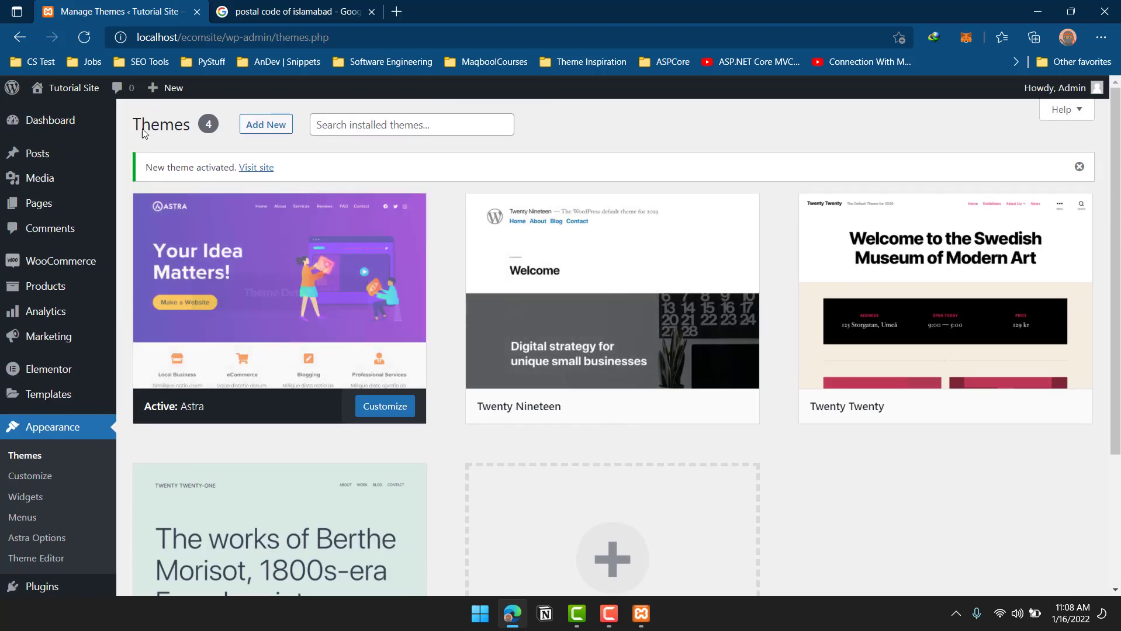
Open the public Tutorial Site in a new browser tab and examine its home page layout with the Astra theme.
mouse_move(70, 93)
right_click(60, 114)
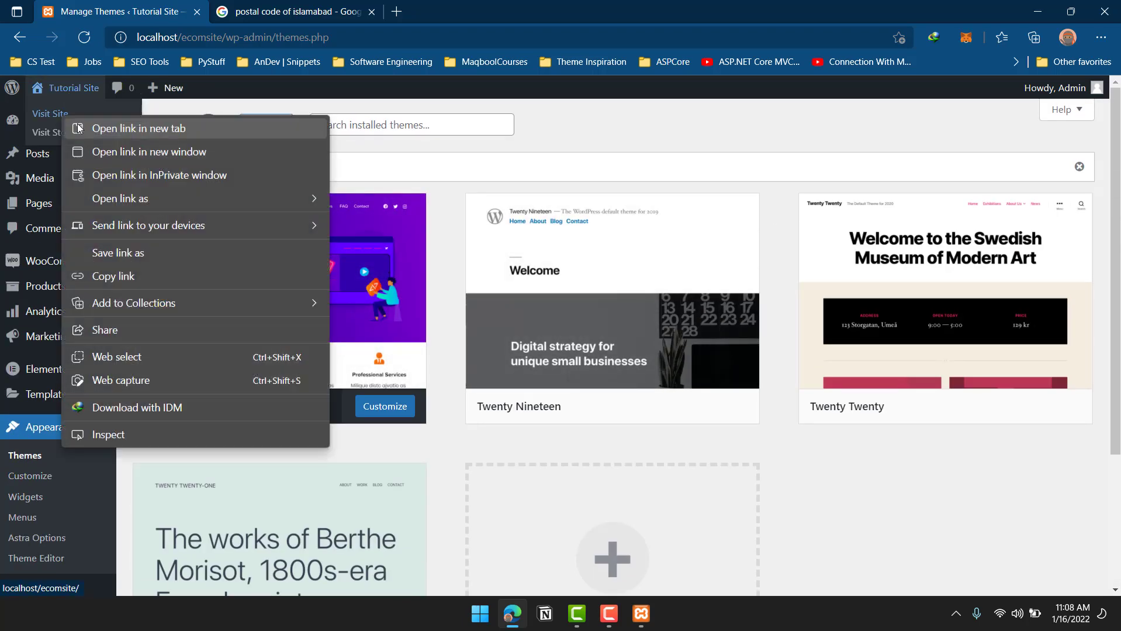
left_click(80, 129)
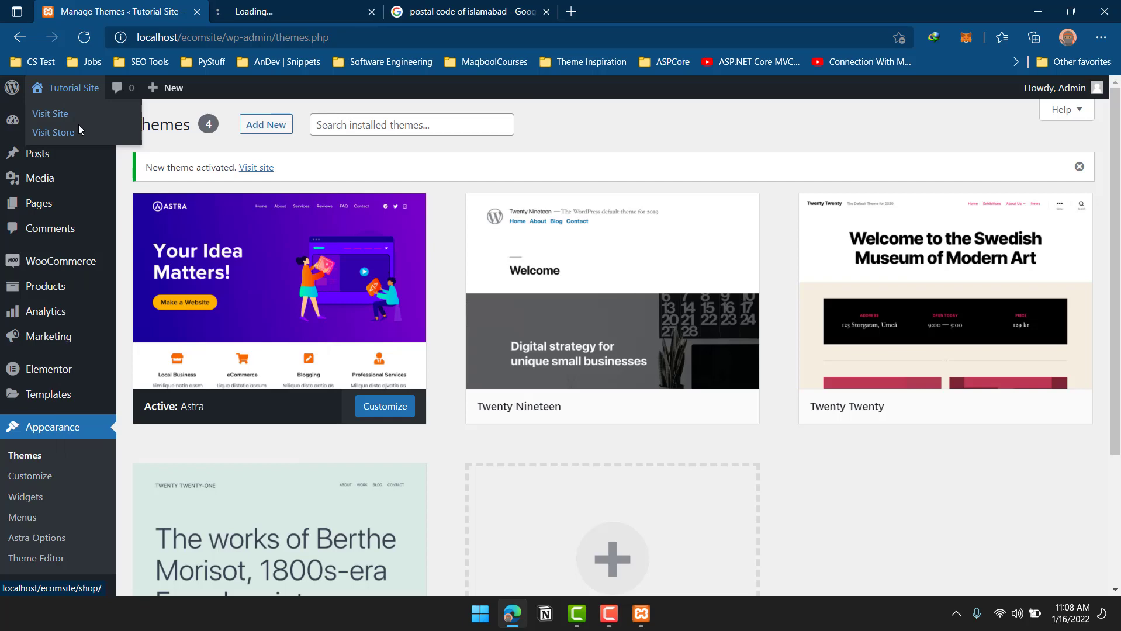
left_click(299, 5)
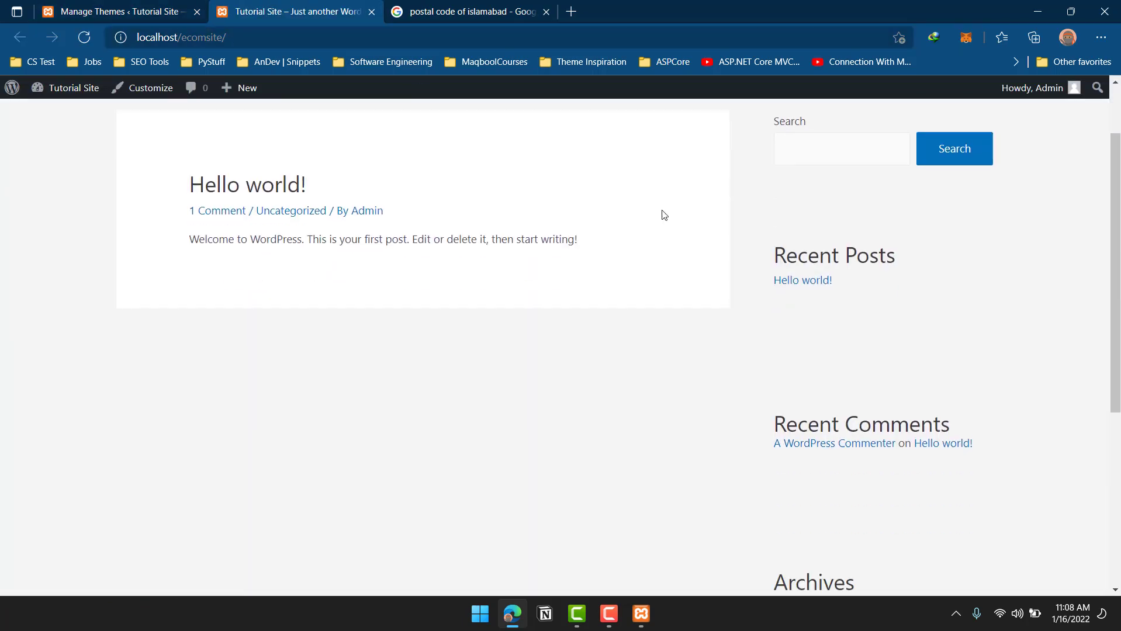
scroll(664, 215, "down", 4)
scroll(721, 277, "up", 6)
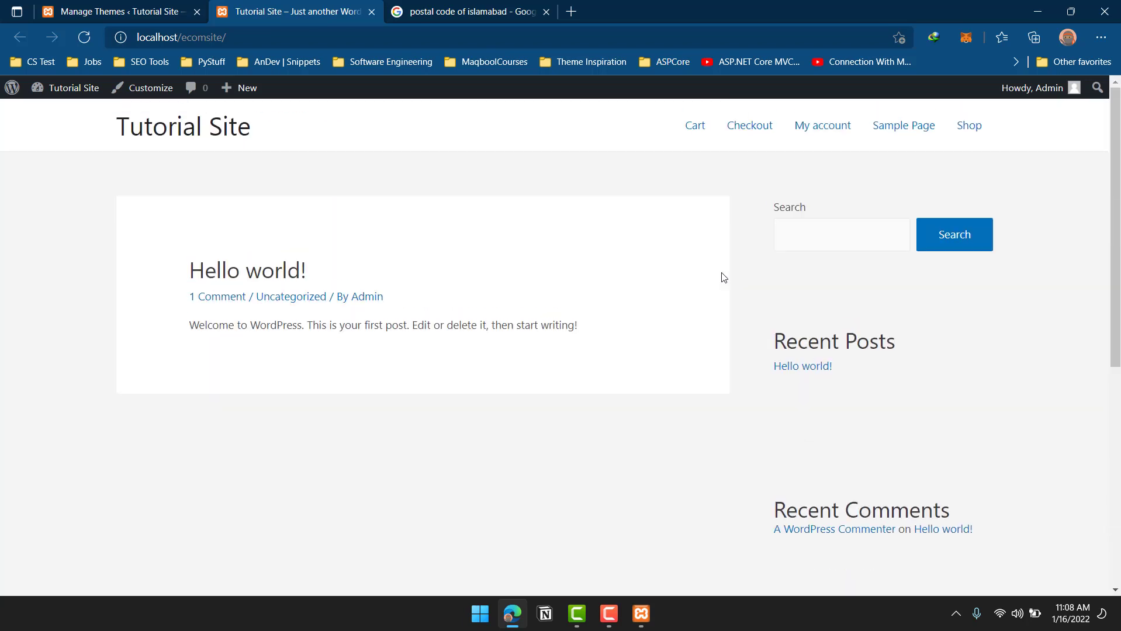
scroll(565, 270, "down", 5)
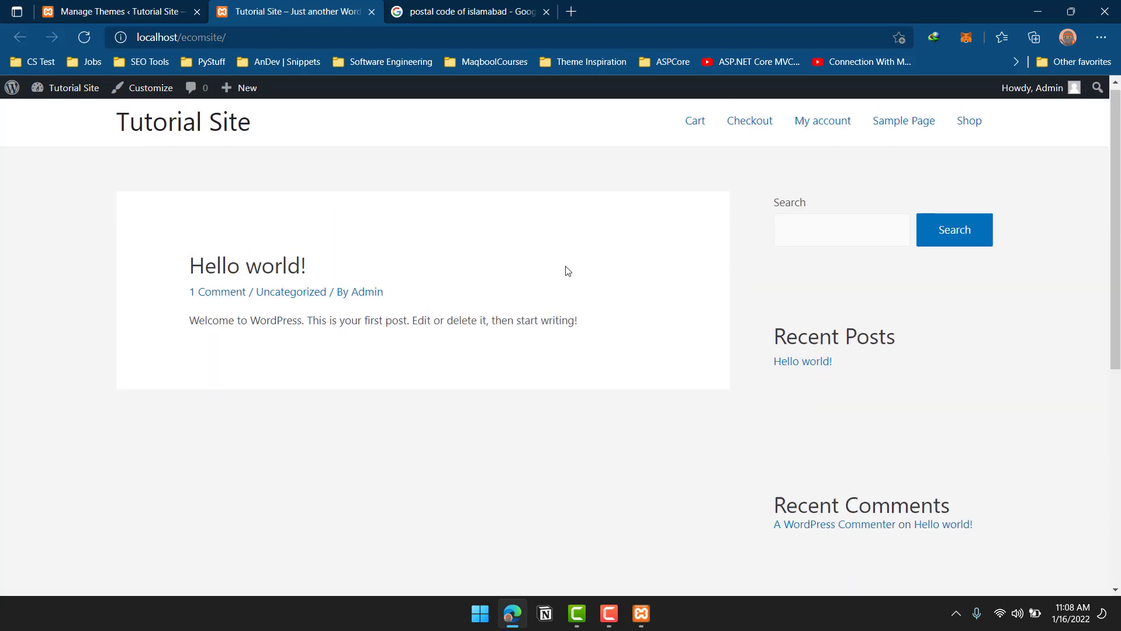
scroll(565, 270, "up", 5)
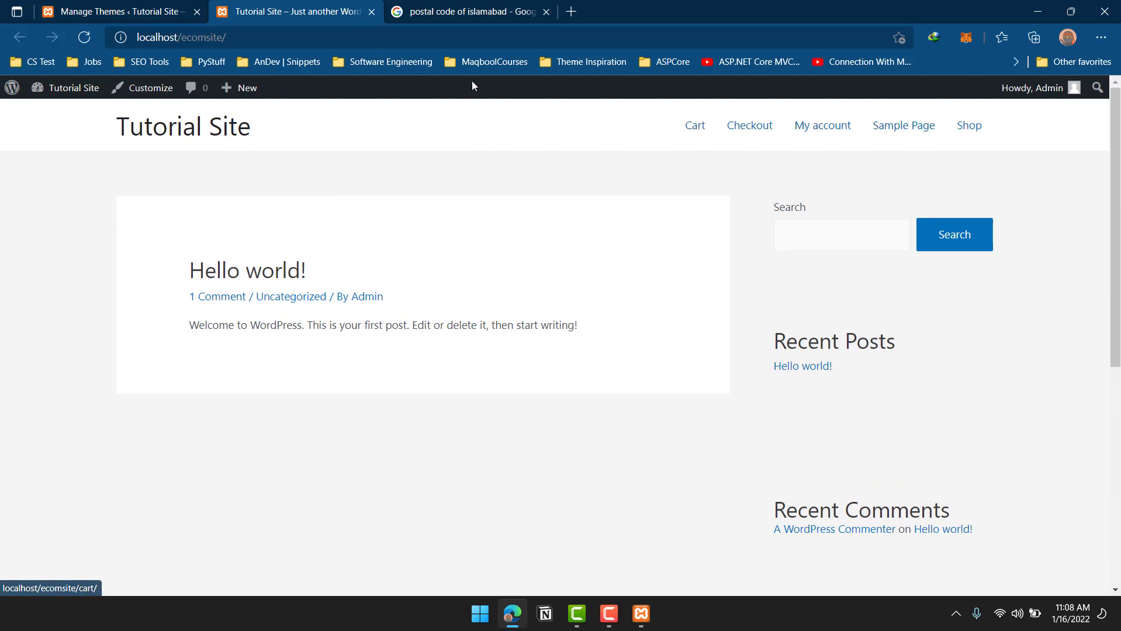
Close the public site tab and search the catalogue of new plugins for "elementor".
left_click(373, 11)
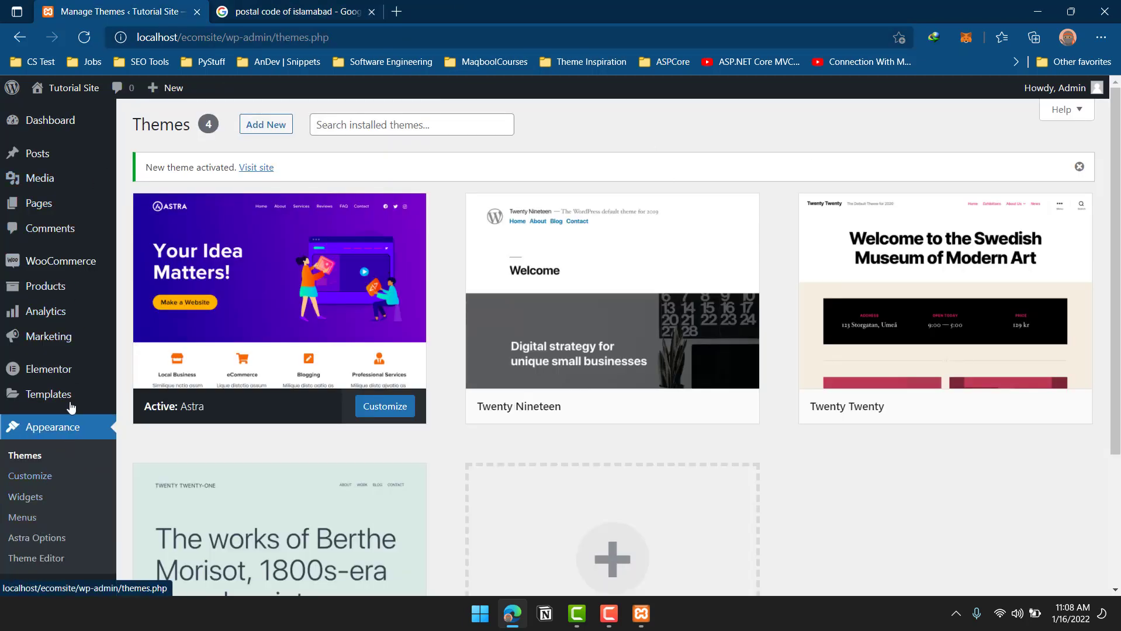
scroll(86, 331, "down", 3)
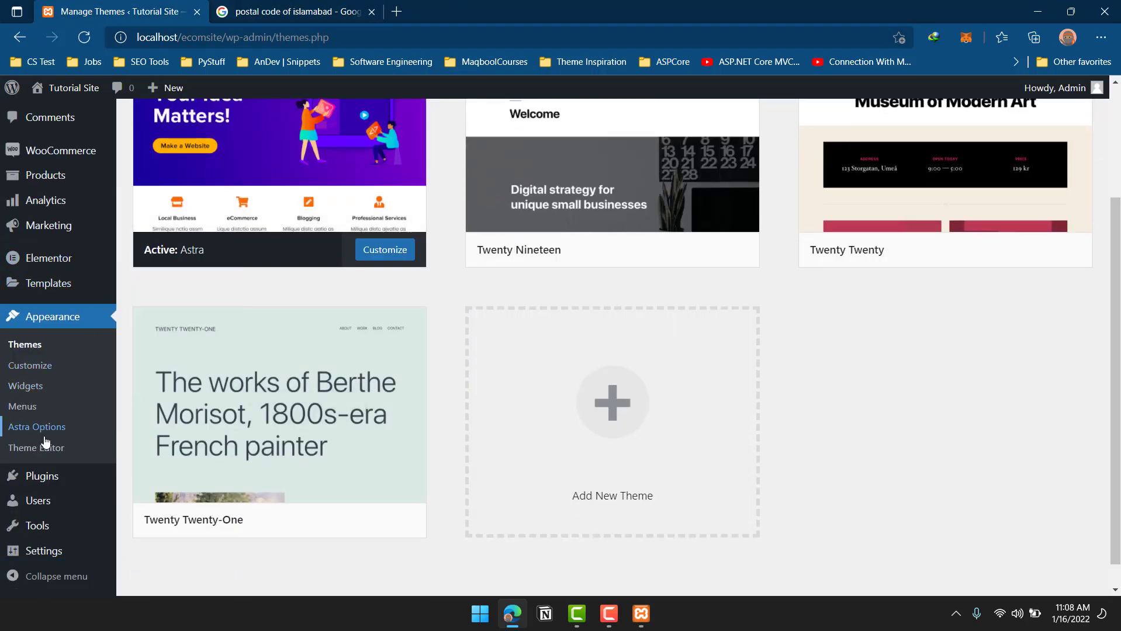
mouse_move(21, 475)
left_click(168, 500)
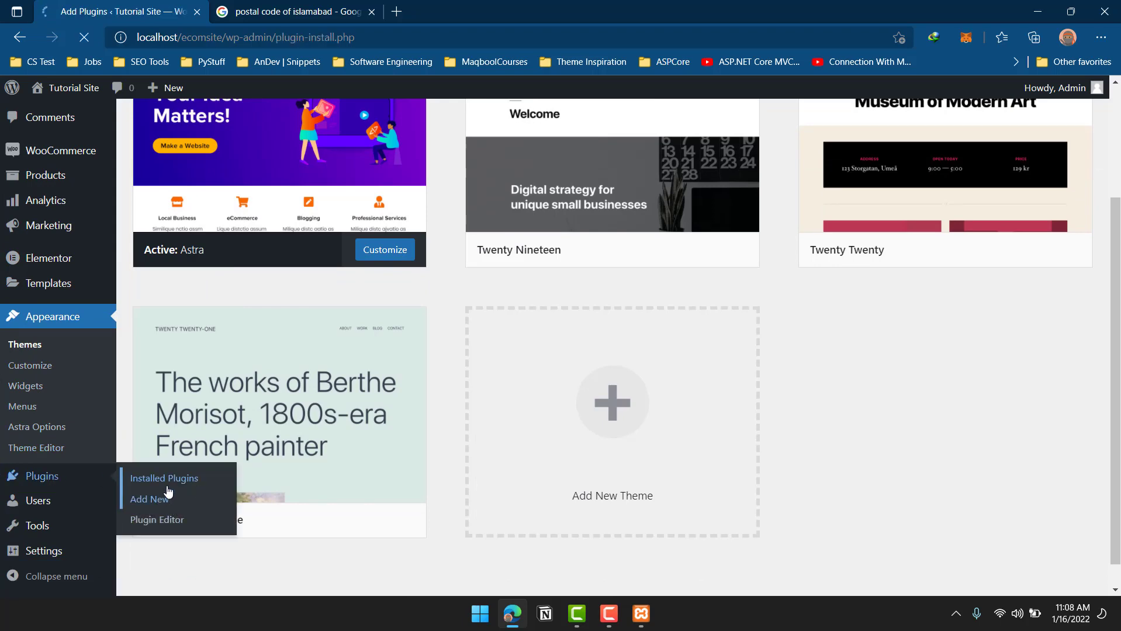
scroll(902, 189, "up", 1)
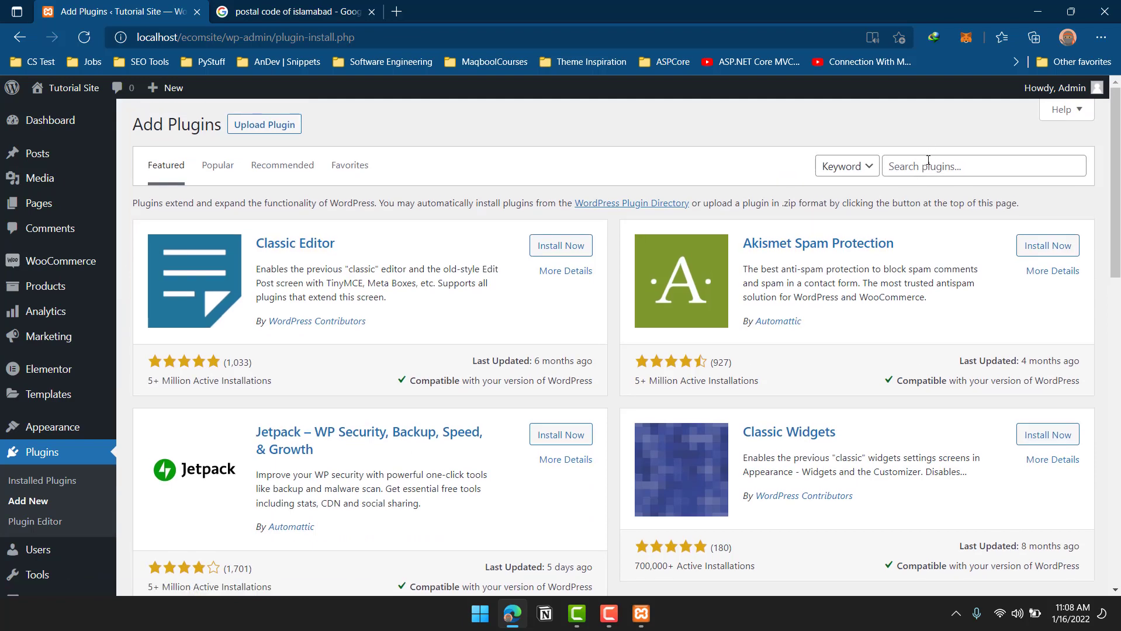
left_click(923, 166)
type("elementor")
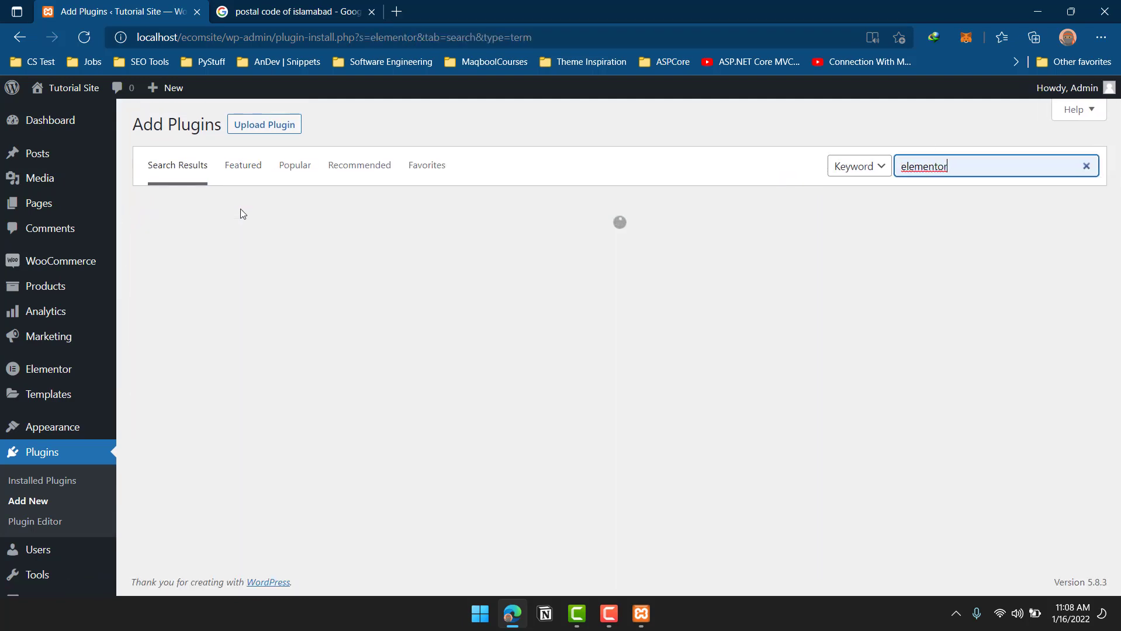
Browse the first page of search results, examining the add-on plugins offered for Elementor.
scroll(246, 211, "down", 3)
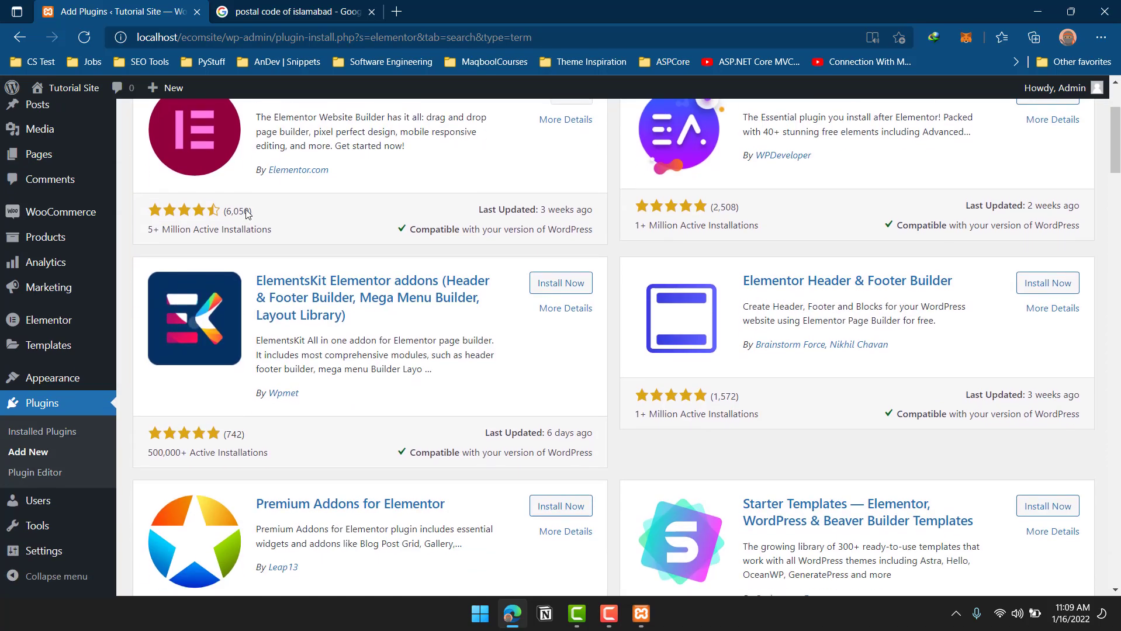
scroll(245, 210, "down", 10)
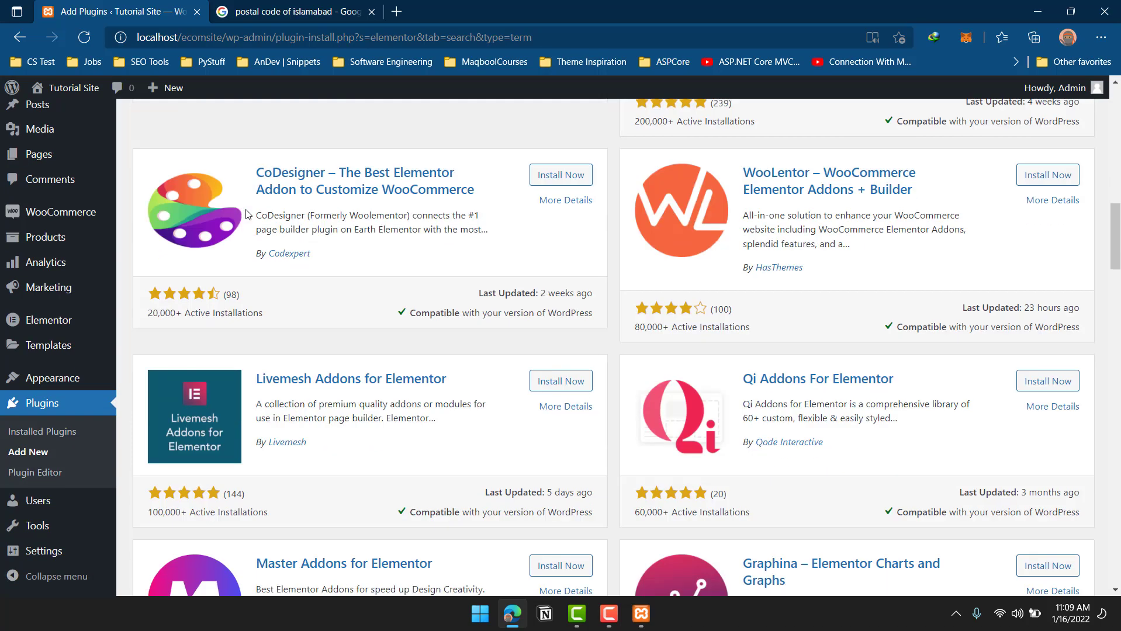
scroll(245, 214, "down", 8)
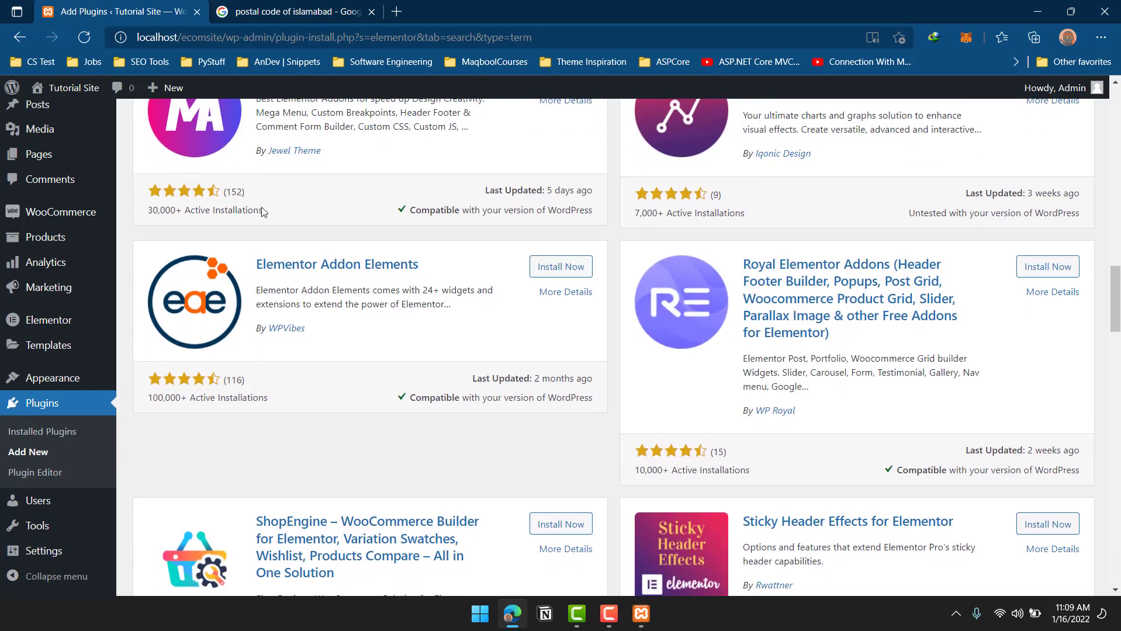
scroll(402, 211, "down", 12)
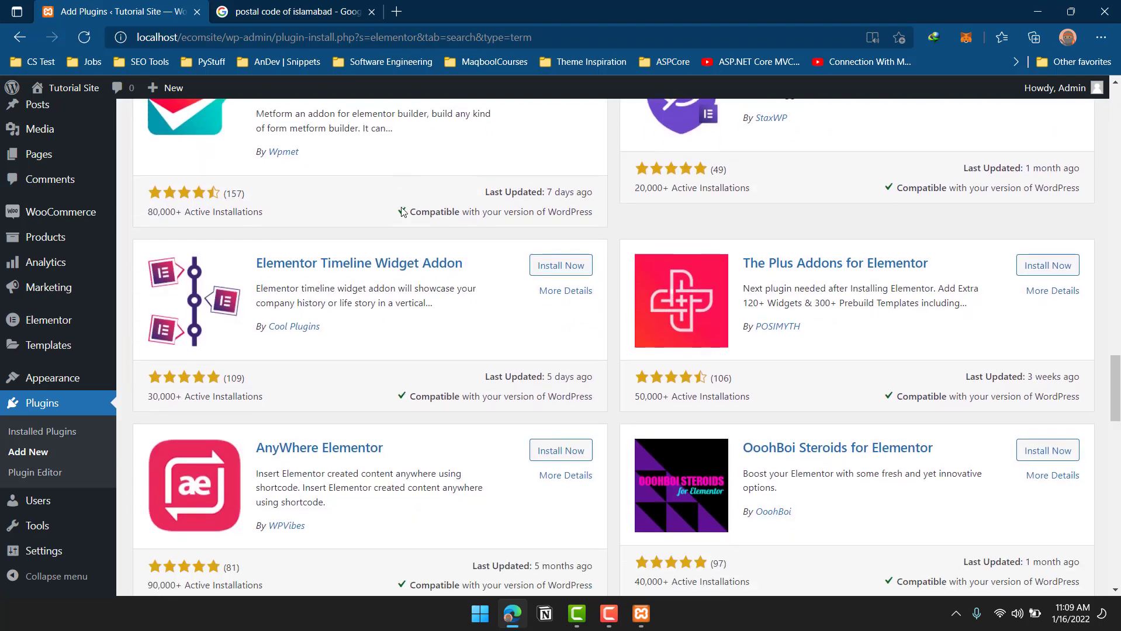
scroll(403, 211, "down", 8)
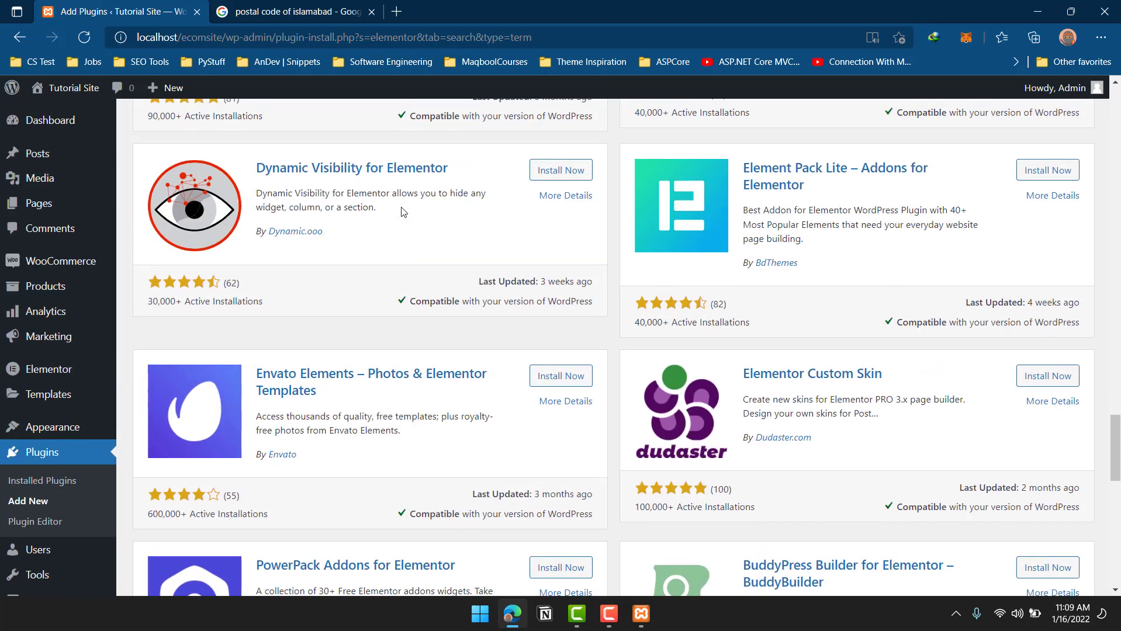
scroll(402, 212, "up", 1)
scroll(402, 212, "down", 11)
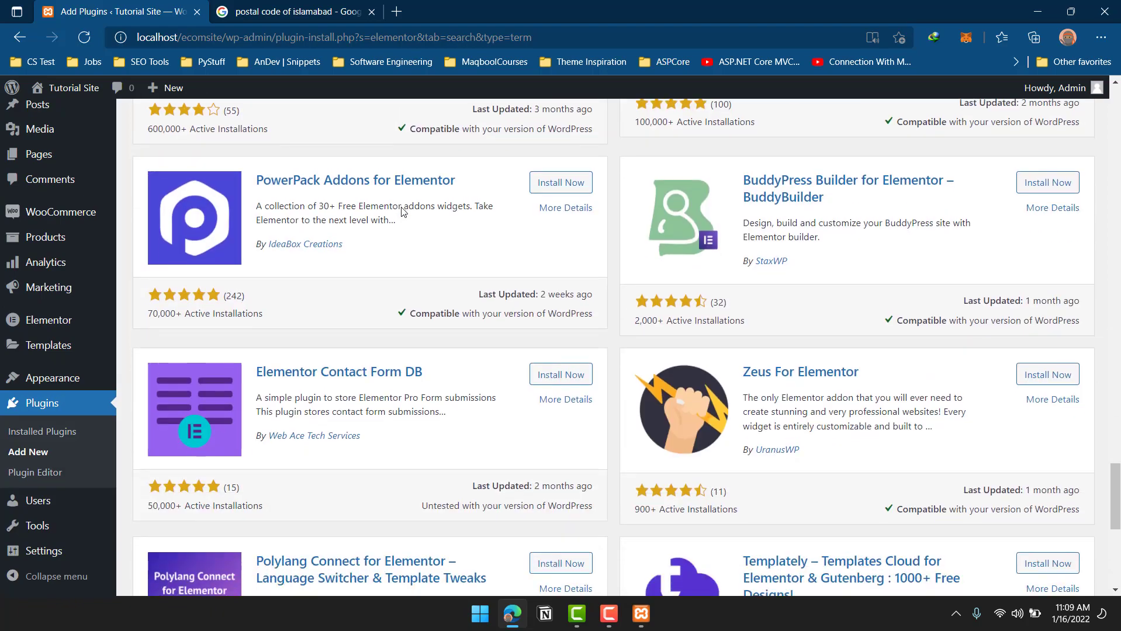
scroll(403, 208, "down", 4)
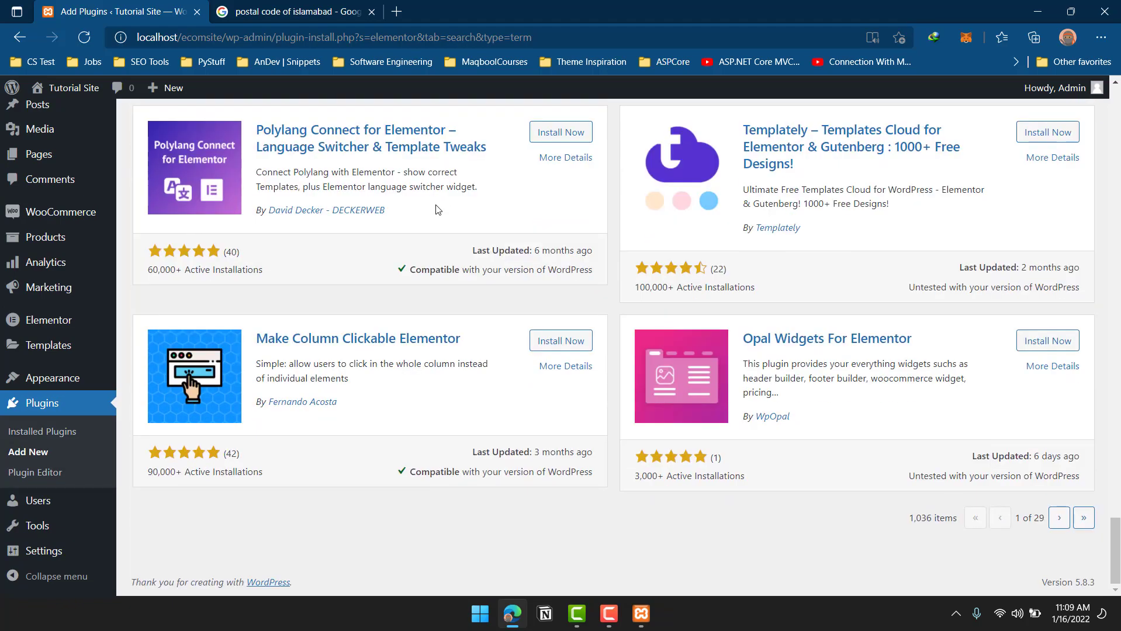
scroll(462, 221, "up", 13)
scroll(462, 221, "up", 20)
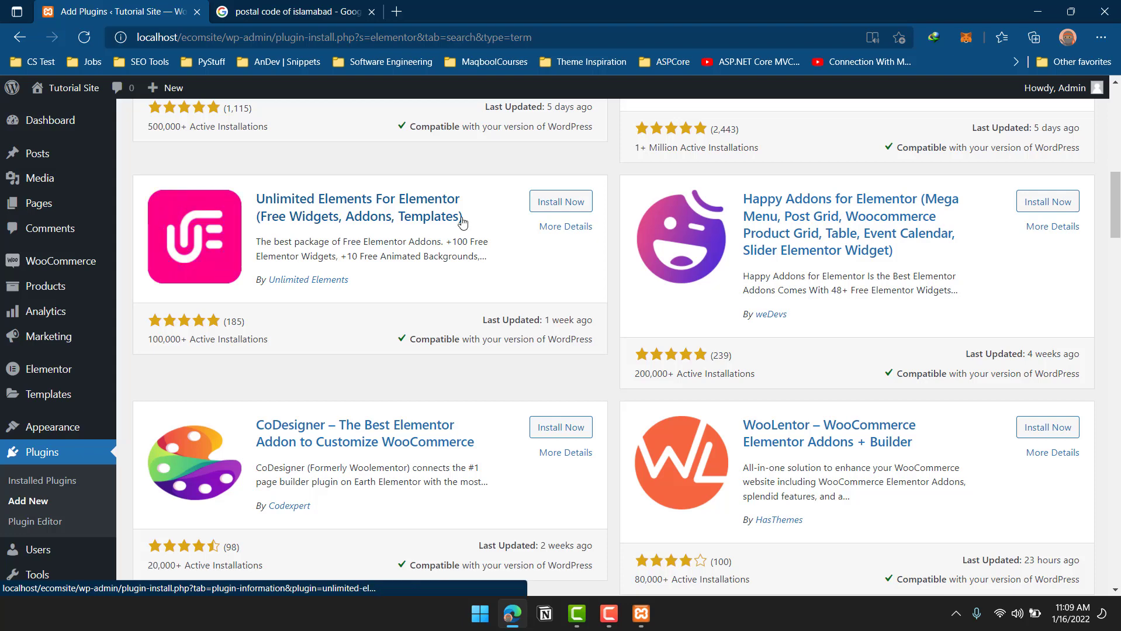
Install the Starter Templates plugin by Brainstorm Force and close the Google tab with the postal code search.
scroll(462, 221, "up", 7)
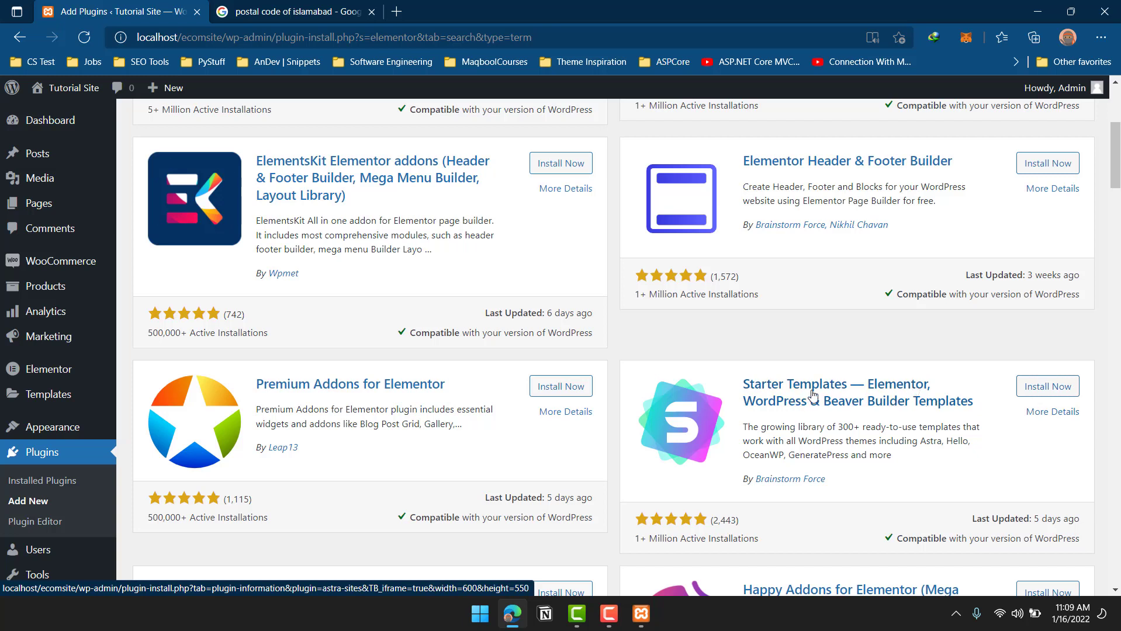
left_click(1030, 393)
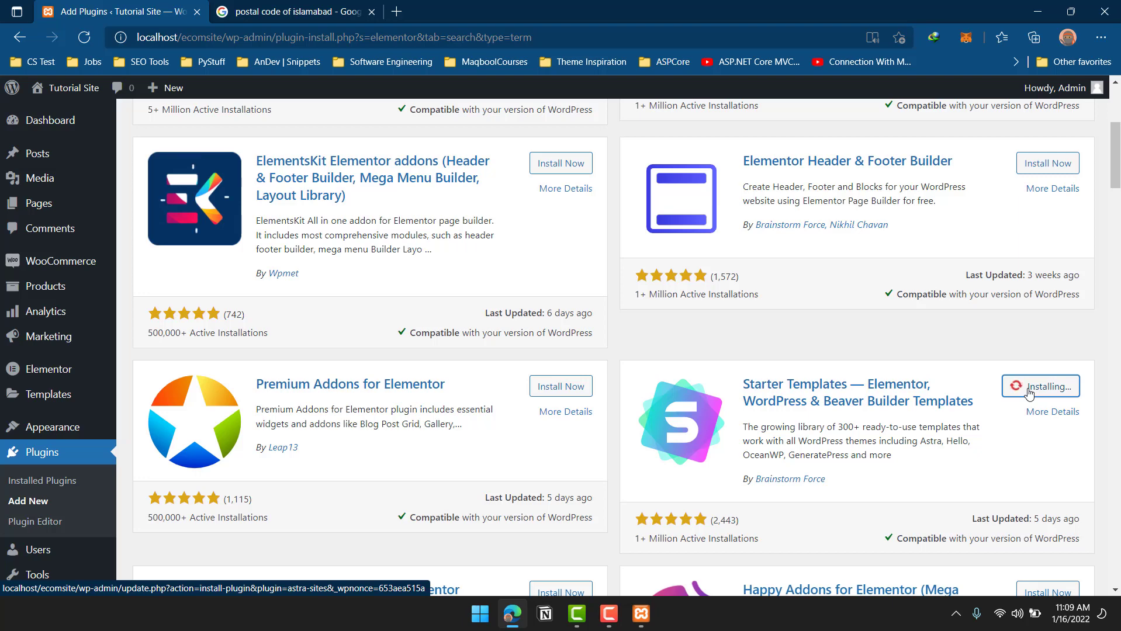
left_click(356, 12)
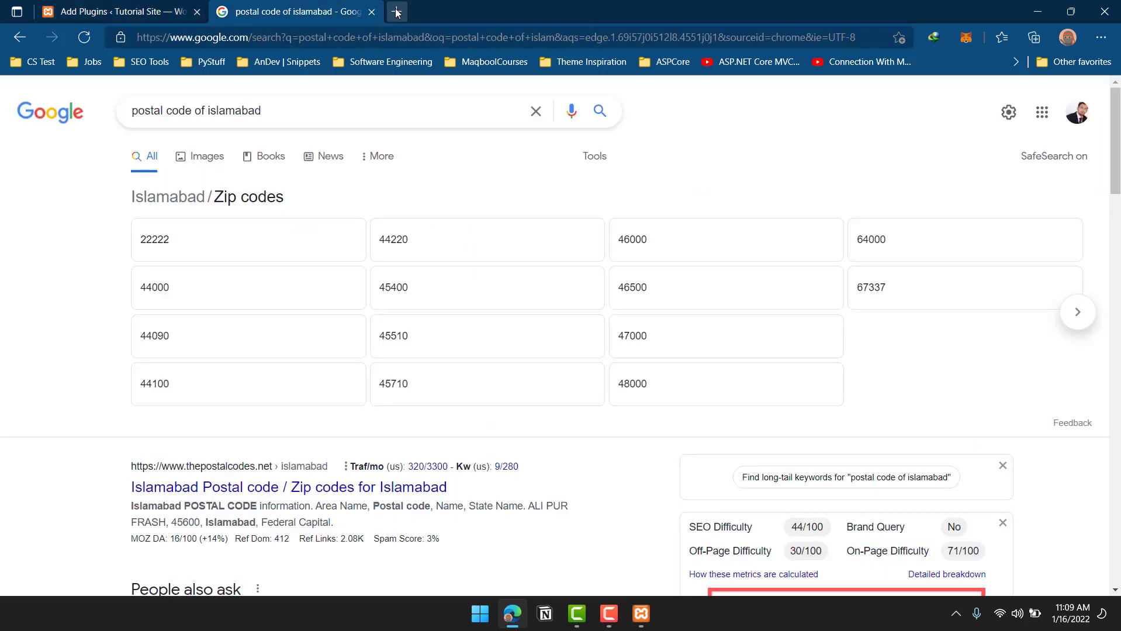
left_click(372, 12)
mouse_move(64, 88)
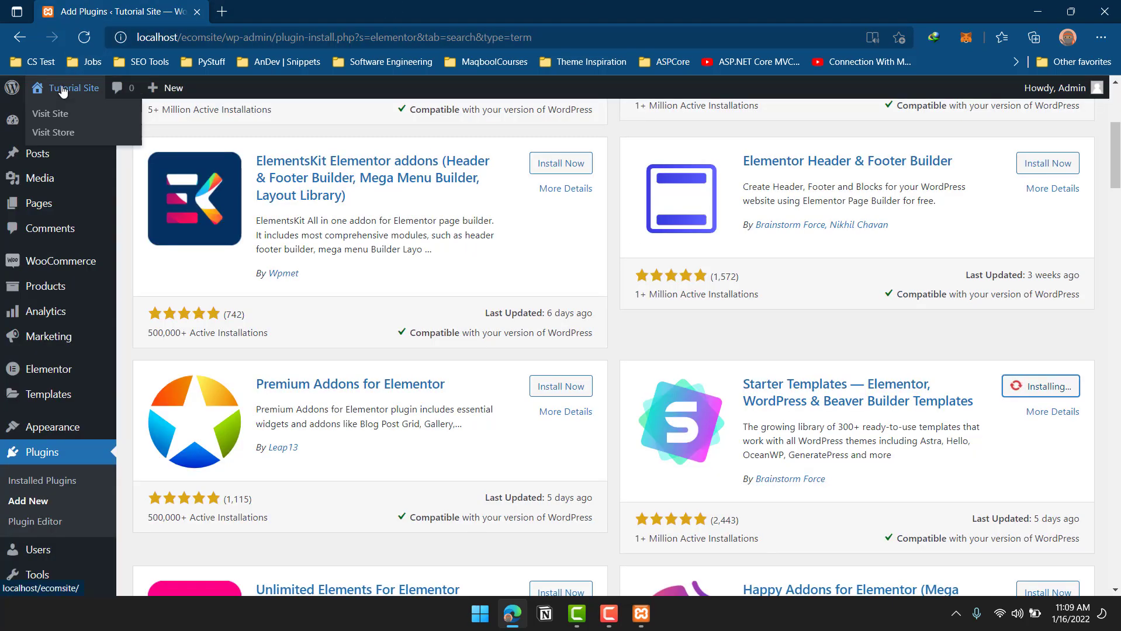
right_click(60, 111)
left_click(97, 122)
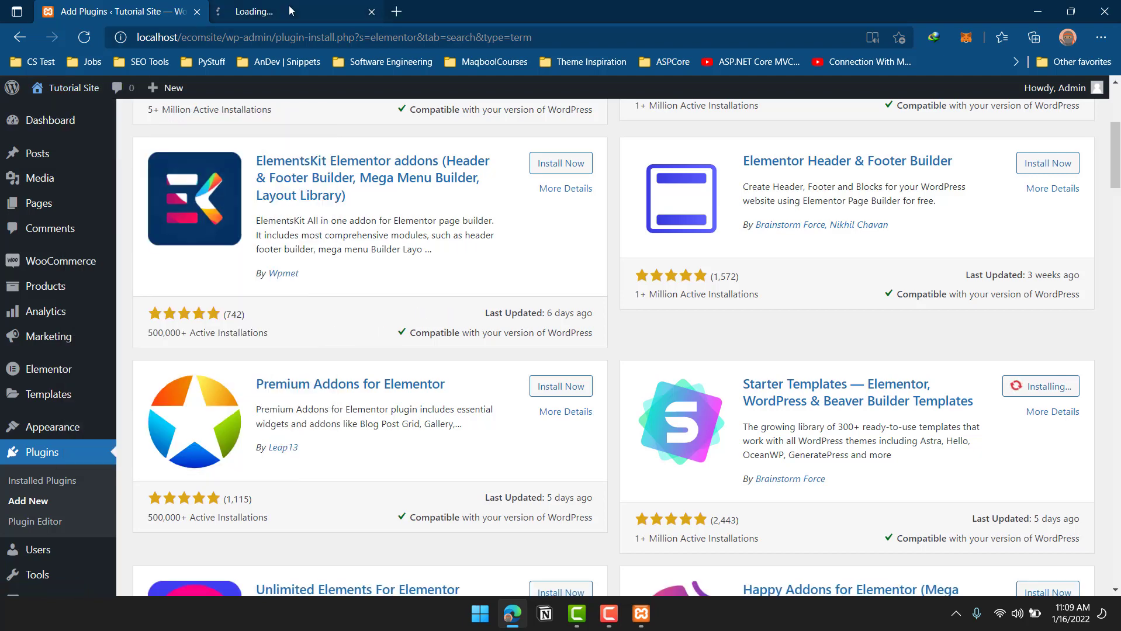
left_click(290, 9)
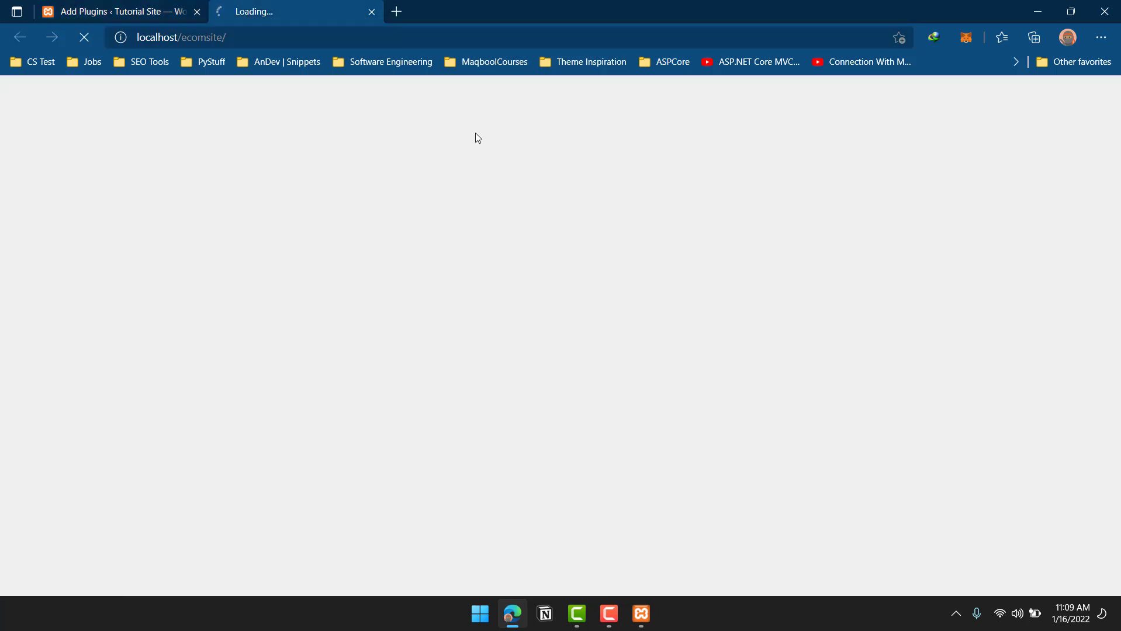
key("ctrl+w")
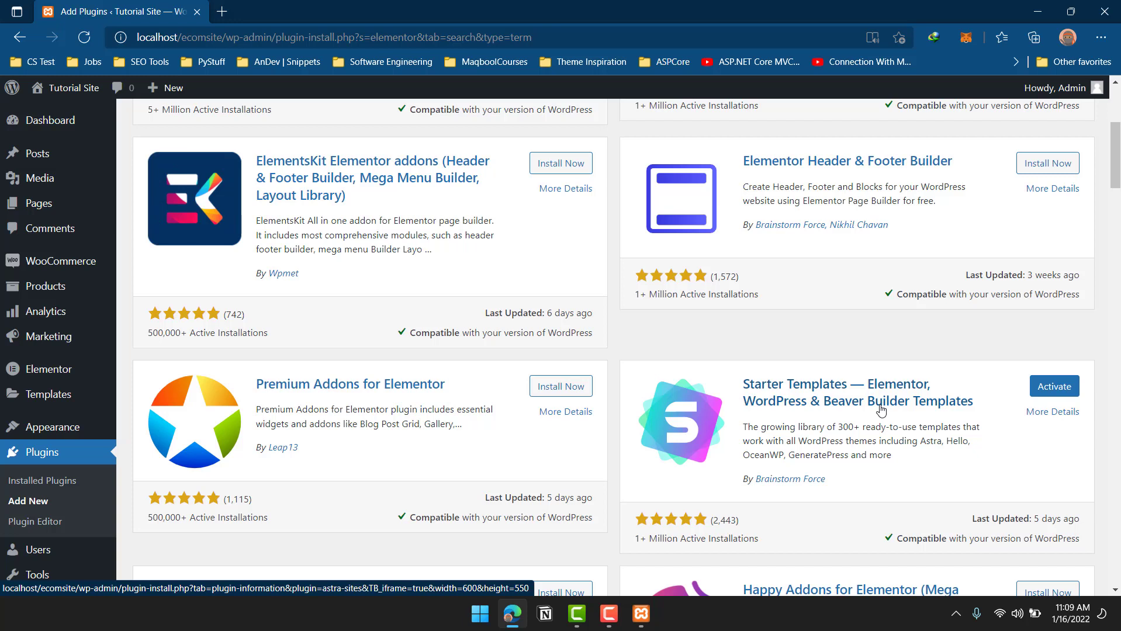
Activate the Starter Templates plugin and open its getting-started page.
left_click(1062, 389)
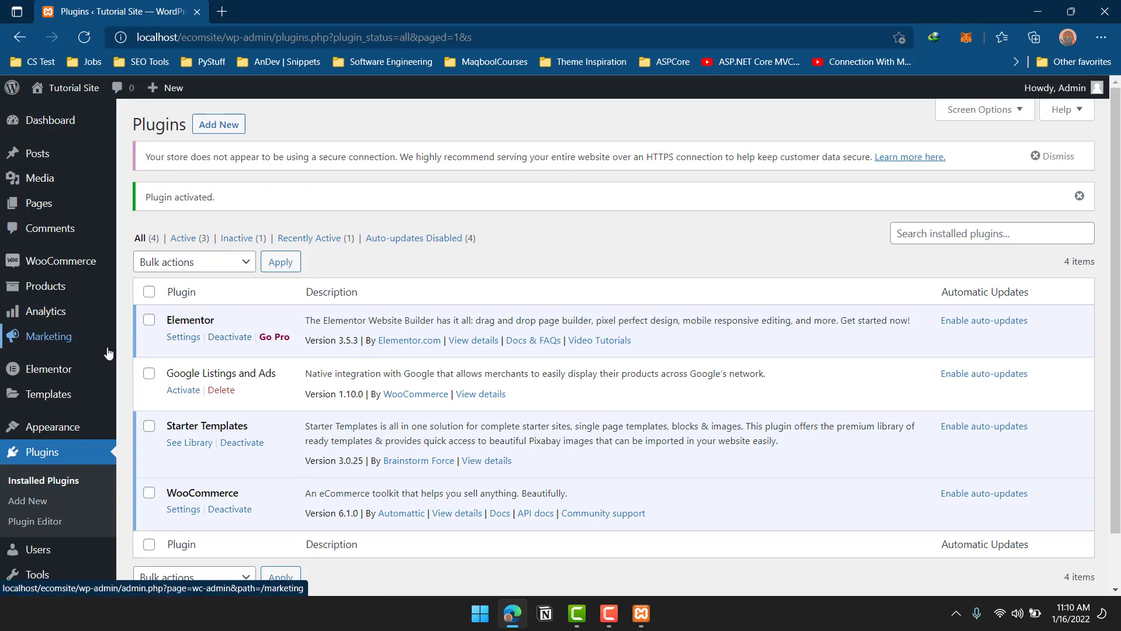
mouse_move(108, 353)
scroll(108, 353, "down", 1)
scroll(107, 348, "up", 1)
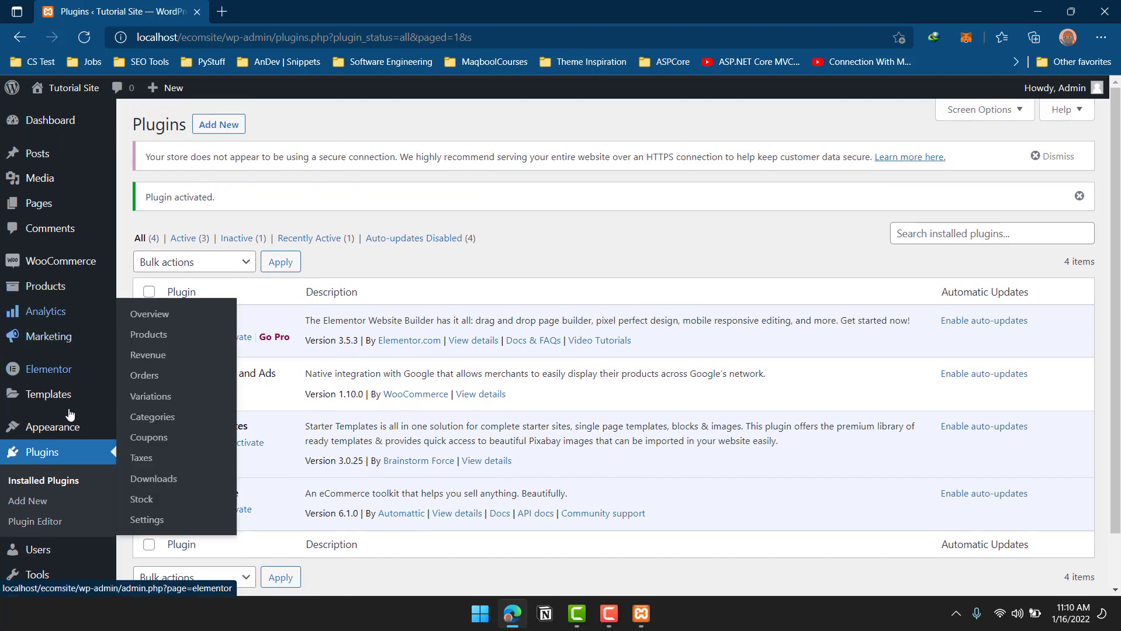
mouse_move(72, 431)
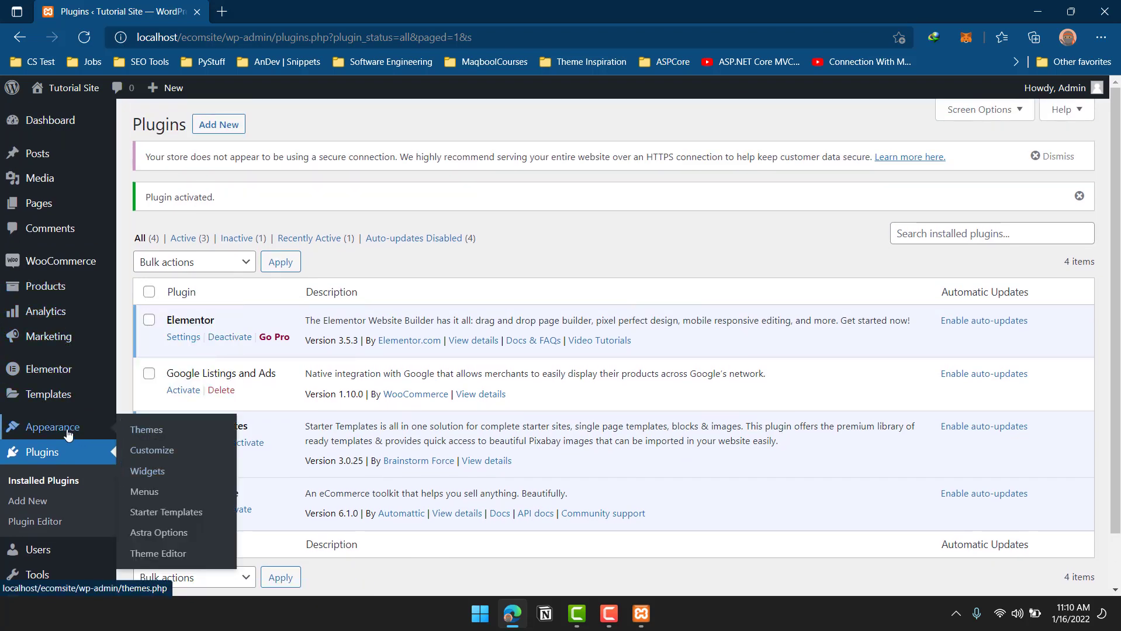
left_click(162, 517)
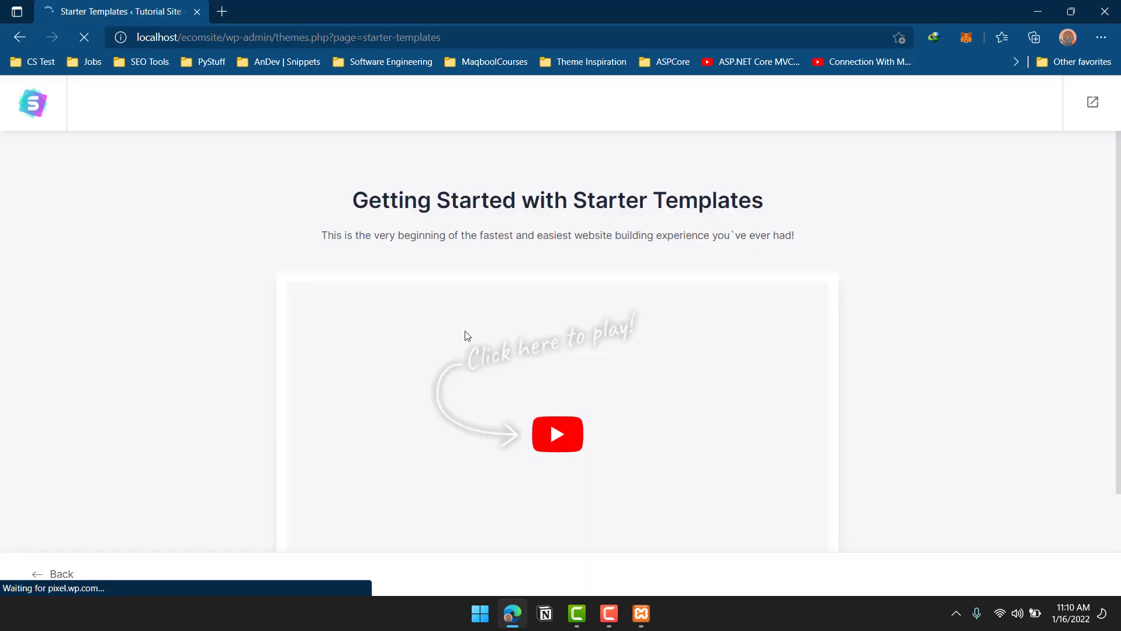
Start building the website with Starter Templates and choose Elementor as the page builder.
scroll(520, 237, "down", 2)
scroll(549, 268, "up", 2)
scroll(555, 362, "down", 1)
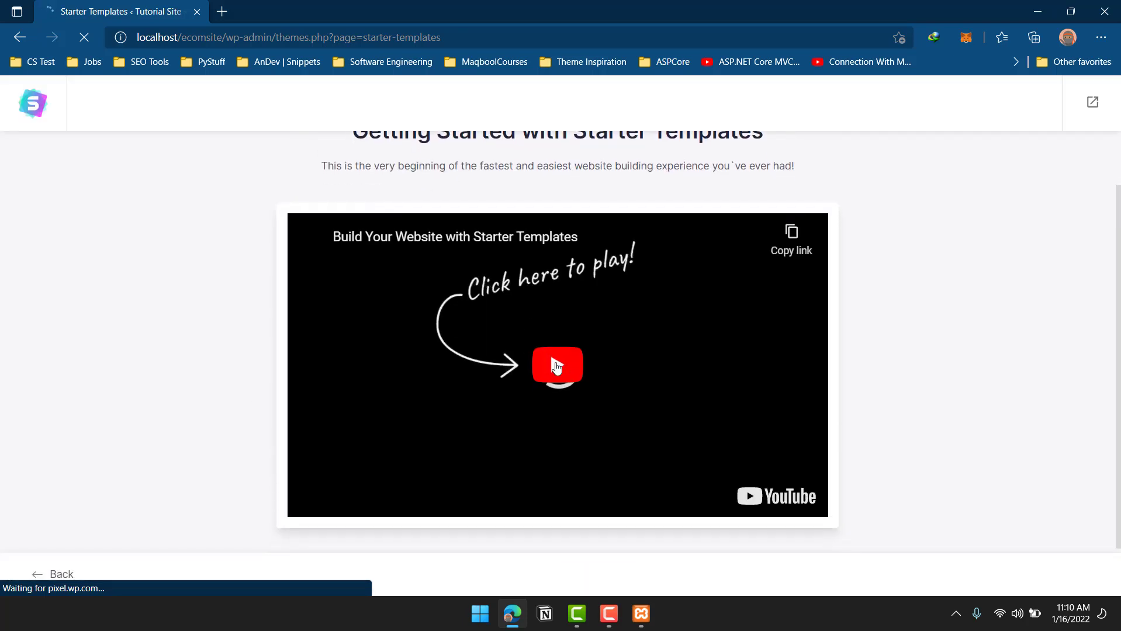
scroll(585, 444, "down", 1)
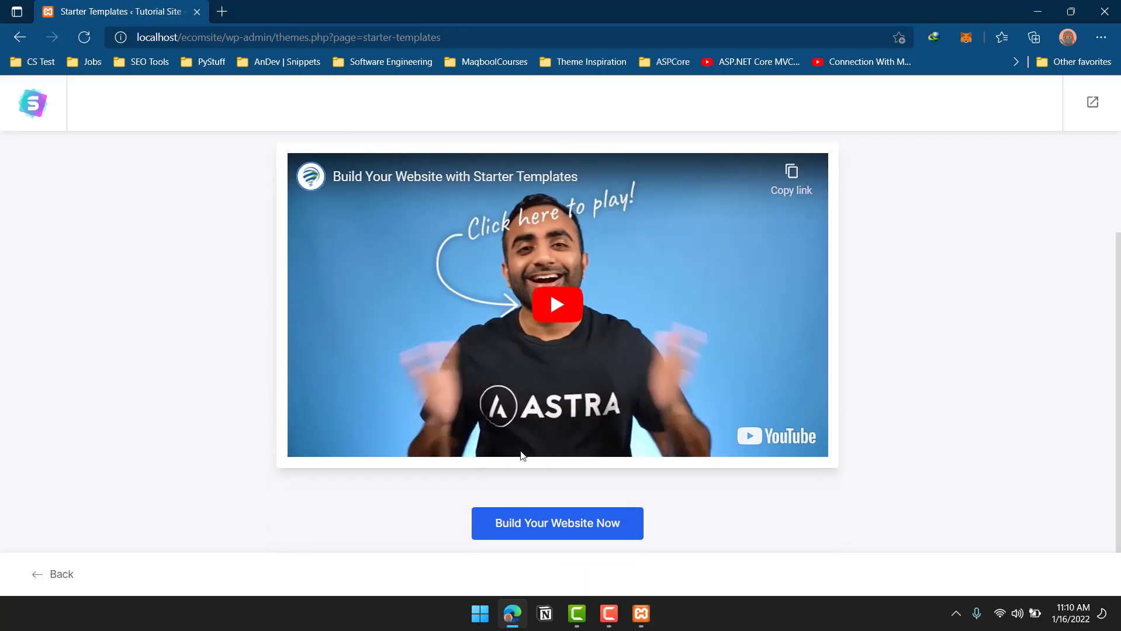
left_click(529, 524)
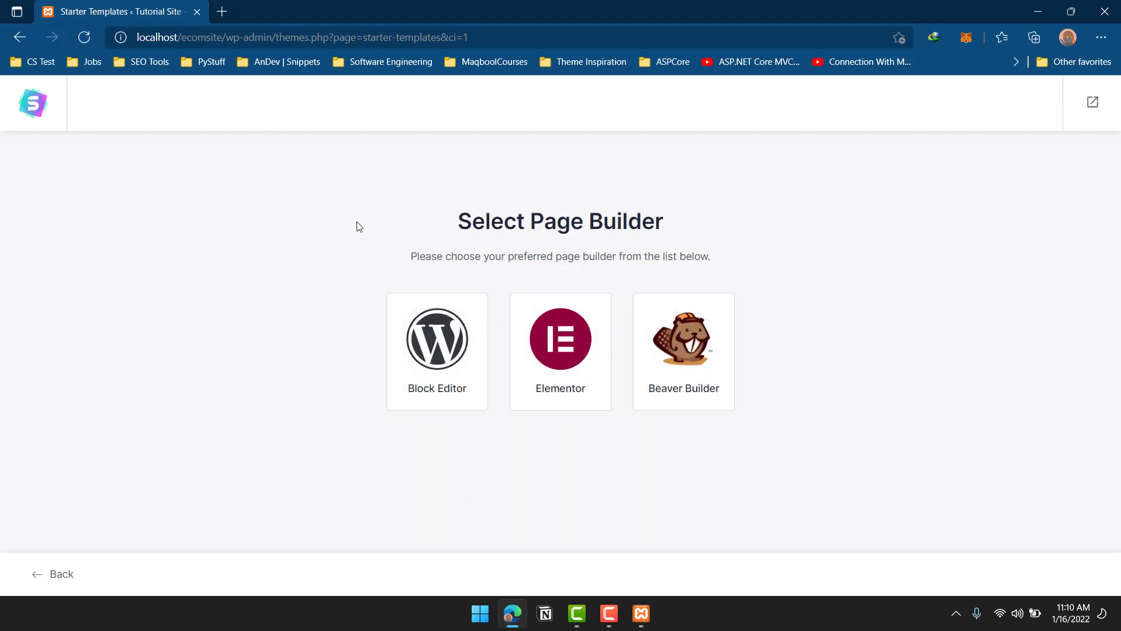
left_click_drag(459, 225, 744, 238)
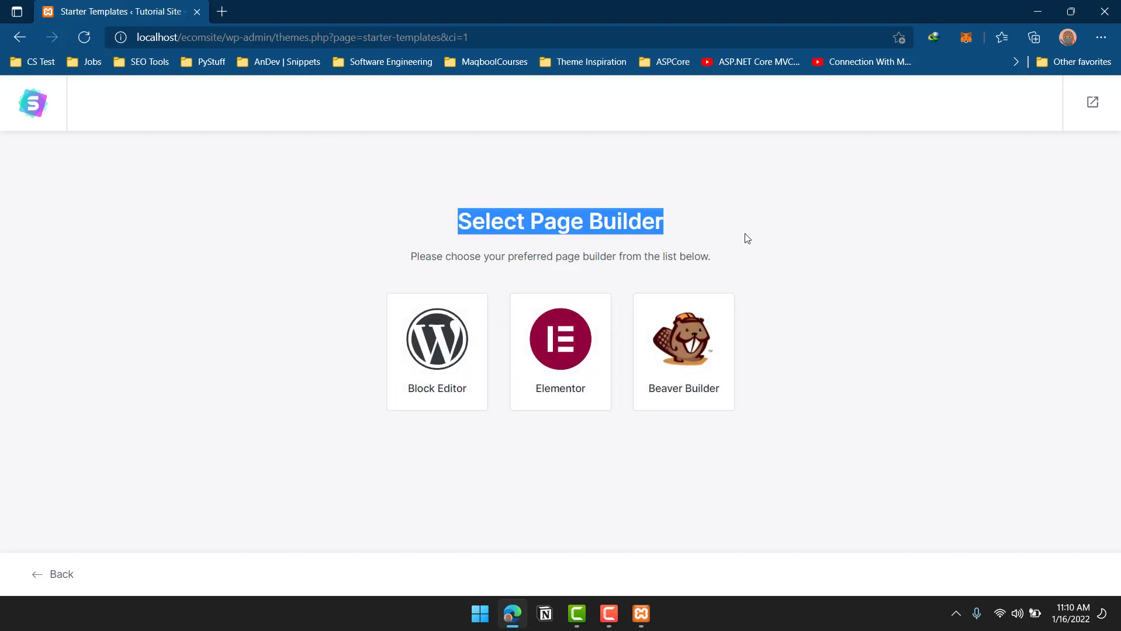
left_click(691, 220)
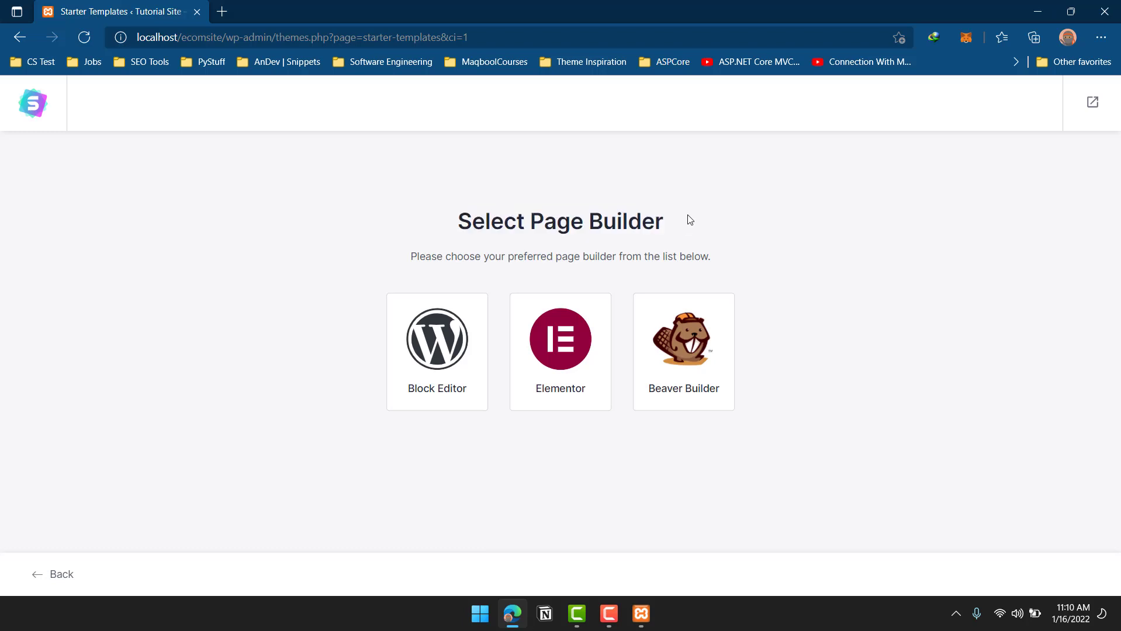
left_click(548, 357)
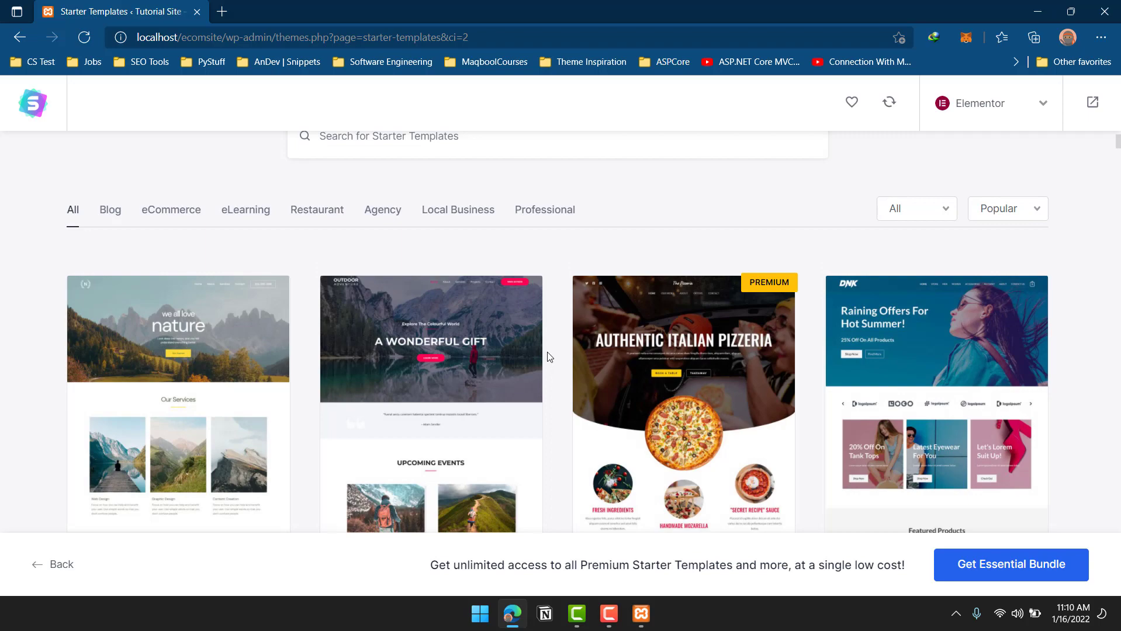
Browse the Elementor starter templates, examining the full list and the Blog, eCommerce and eLearning categories.
scroll(758, 301, "down", 10)
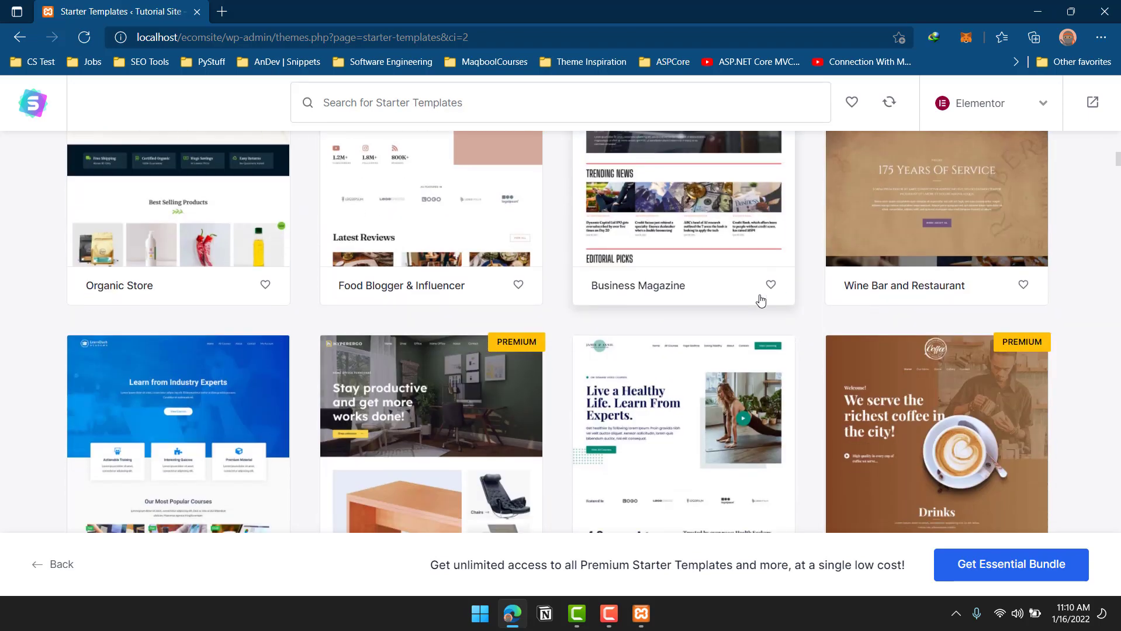
scroll(759, 301, "up", 10)
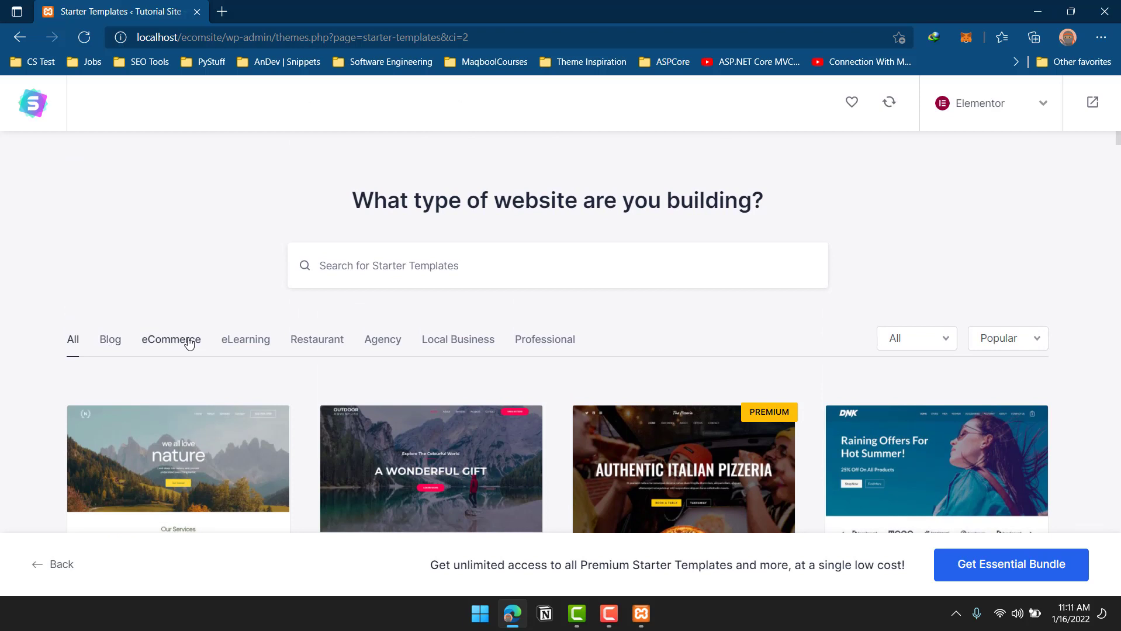
left_click(110, 342)
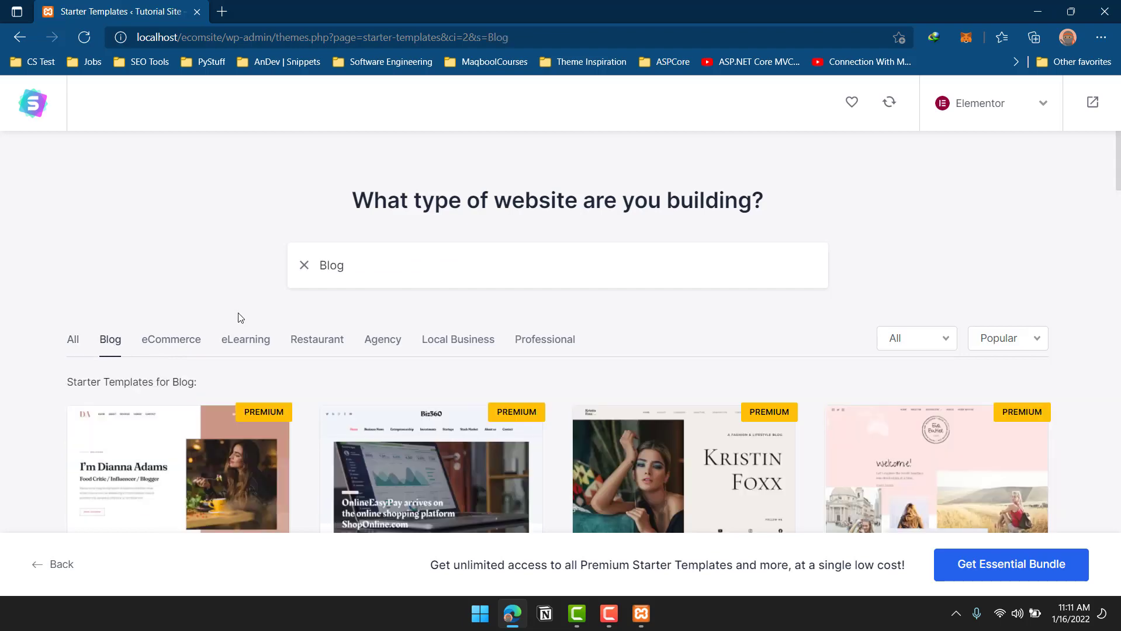
scroll(238, 315, "down", 2)
scroll(238, 316, "down", 3)
scroll(241, 318, "up", 5)
left_click(181, 343)
scroll(291, 320, "down", 4)
scroll(290, 320, "up", 4)
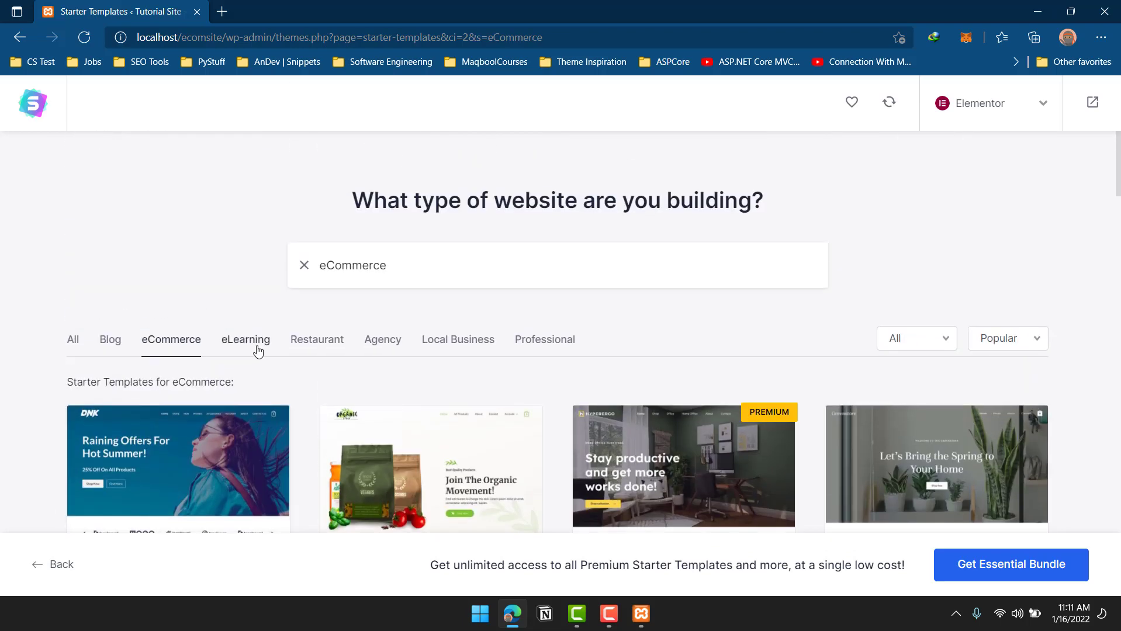
left_click(253, 346)
scroll(253, 346, "down", 4)
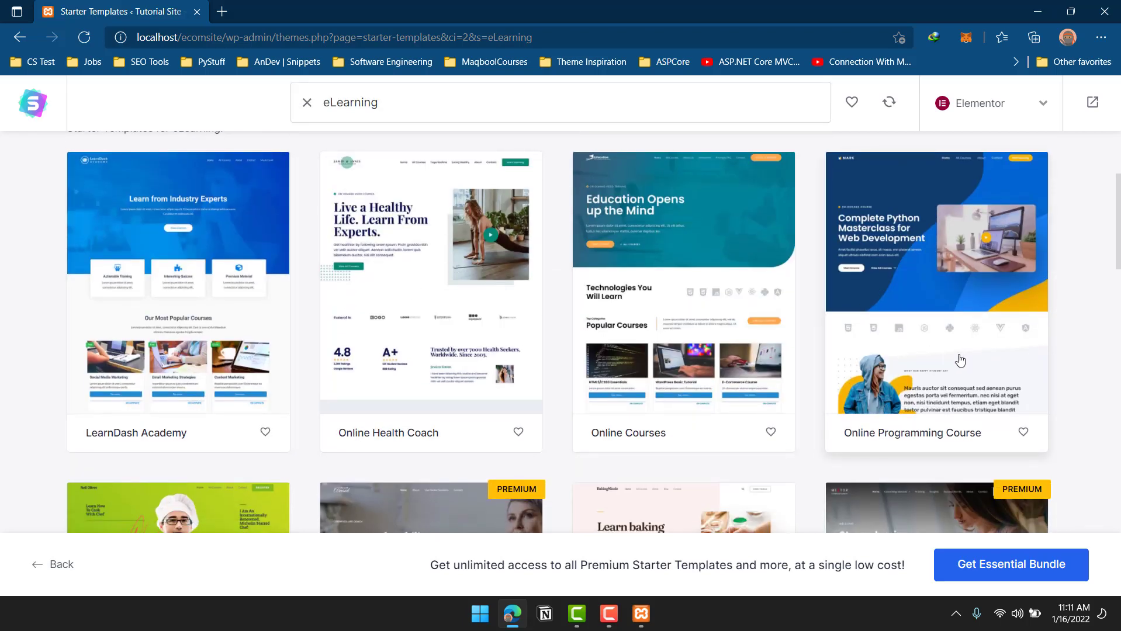
Examine the Elementor starter templates in the Restaurant and Agency categories.
scroll(935, 358, "up", 4)
left_click(316, 331)
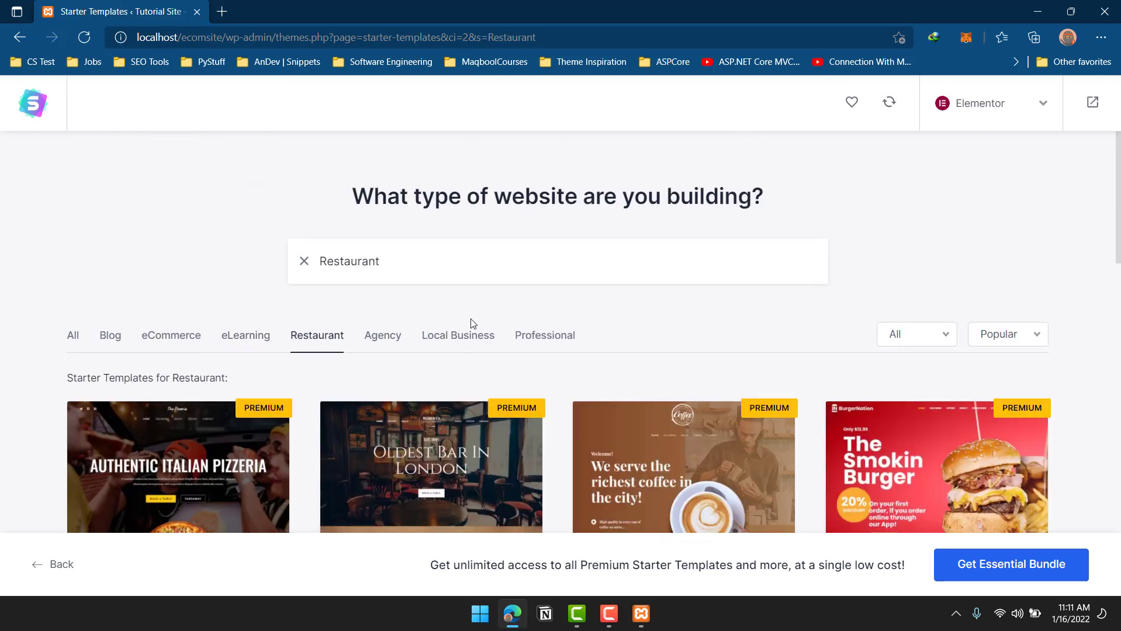
scroll(471, 321, "down", 4)
scroll(490, 310, "down", 8)
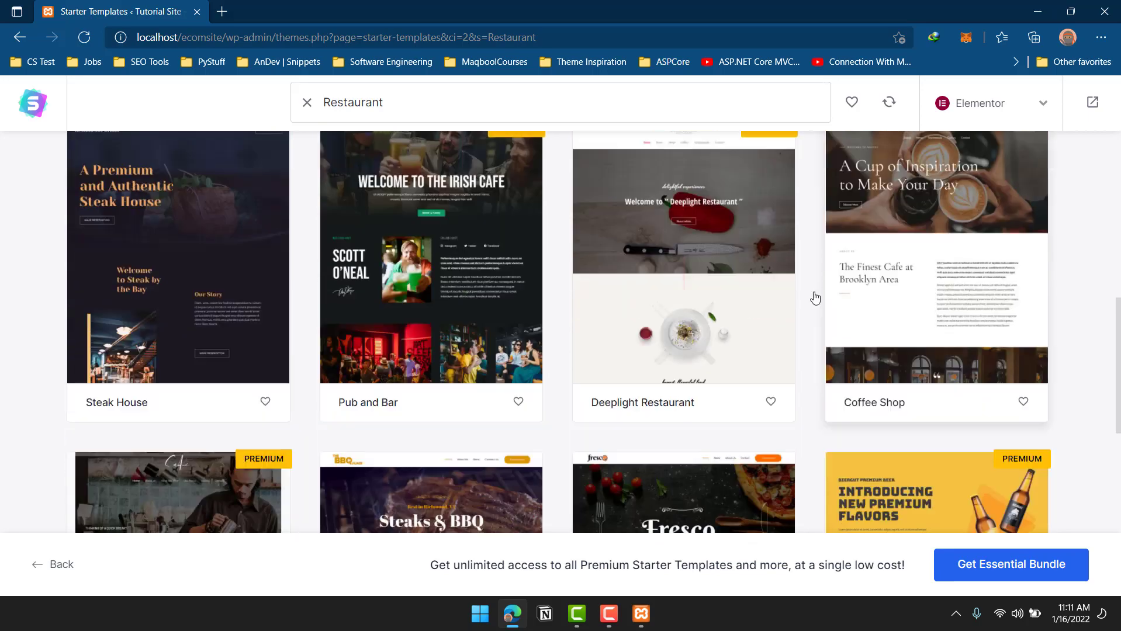
scroll(561, 316, "up", 12)
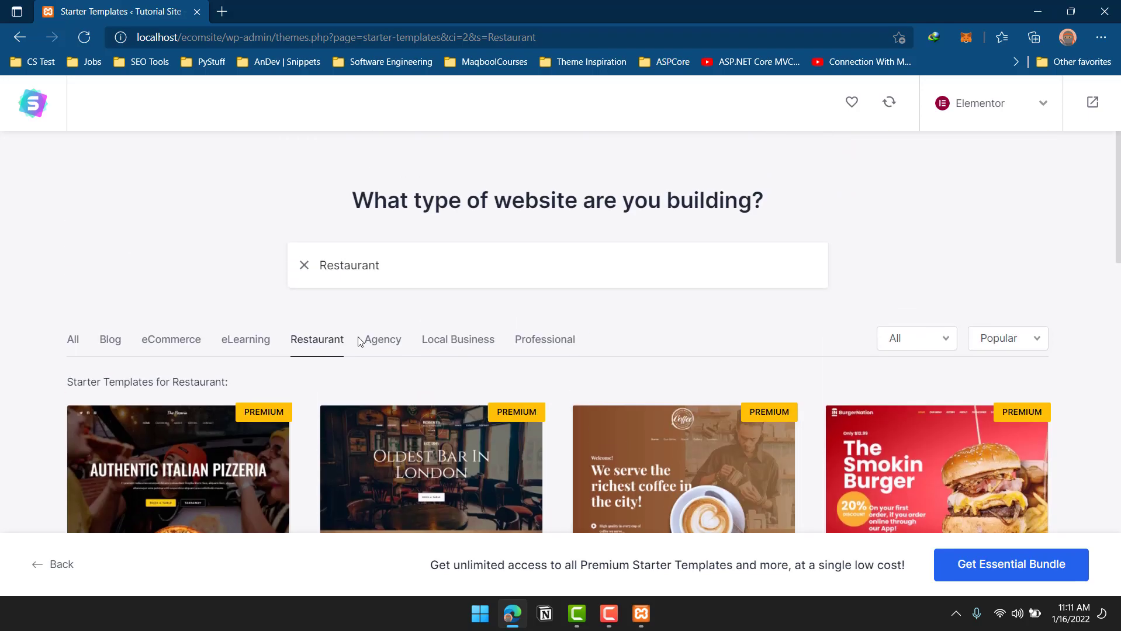
left_click(367, 341)
scroll(367, 342, "down", 5)
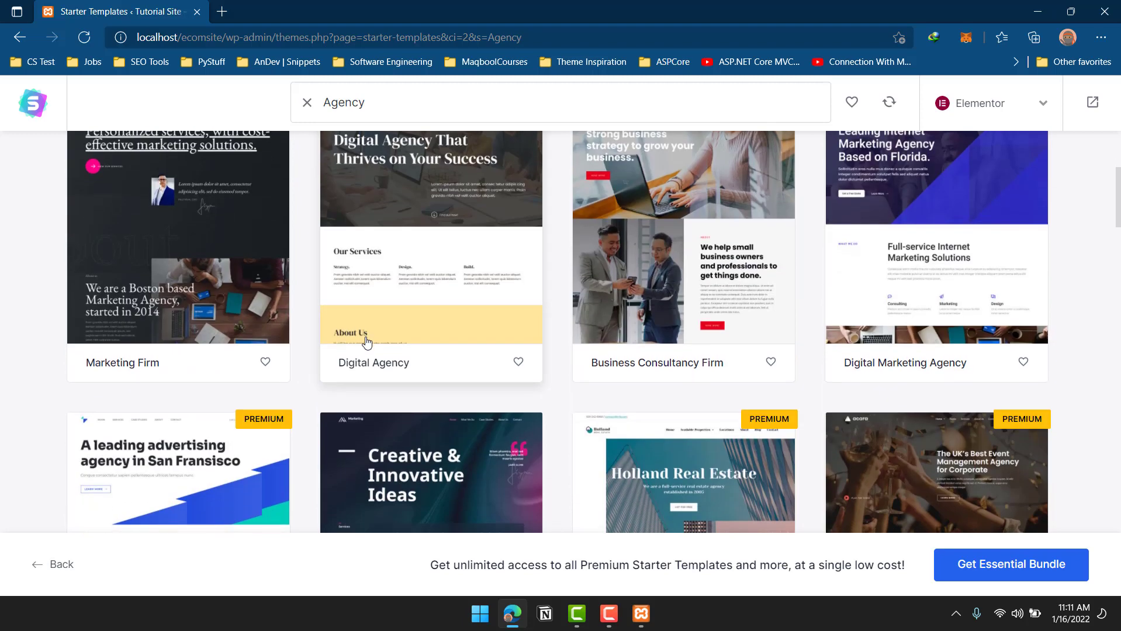
scroll(368, 342, "down", 3)
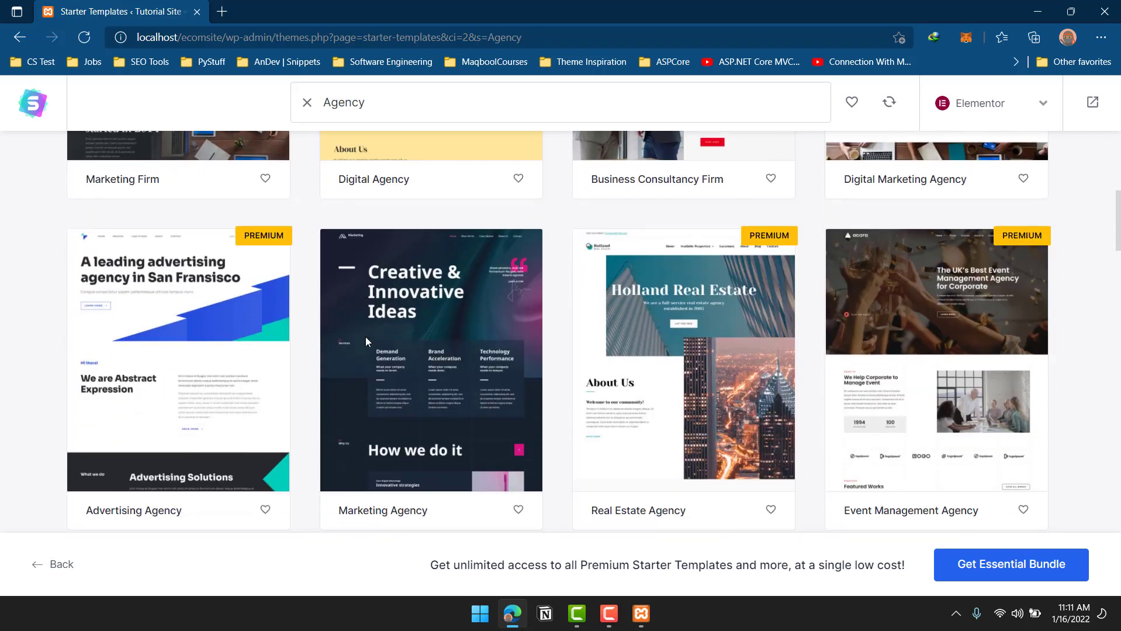
scroll(366, 341, "down", 4)
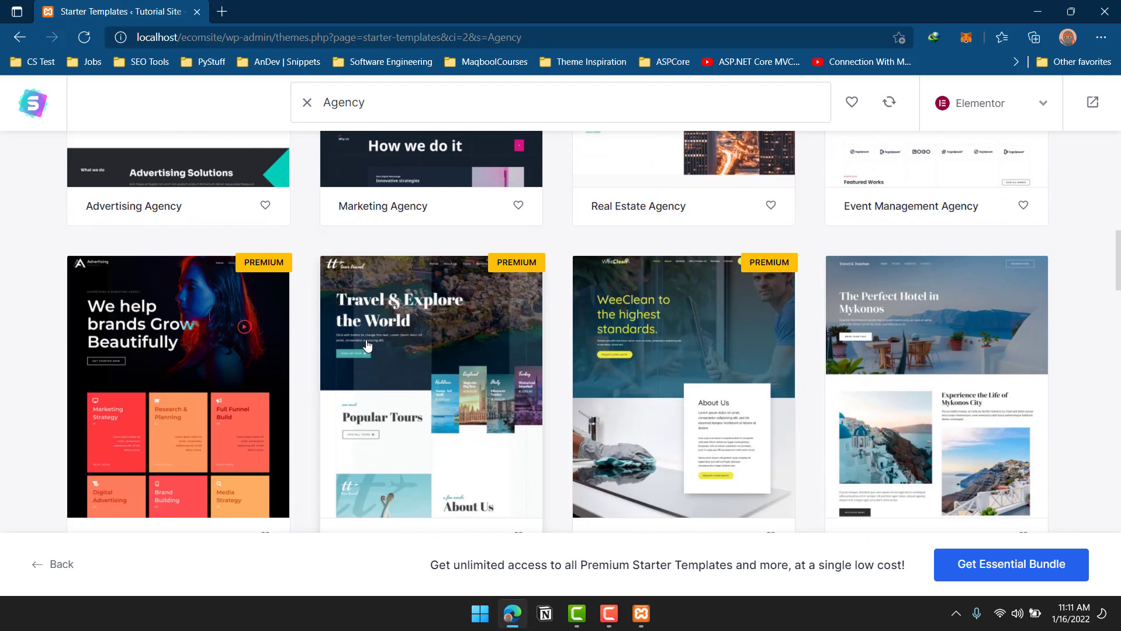
scroll(367, 346, "up", 12)
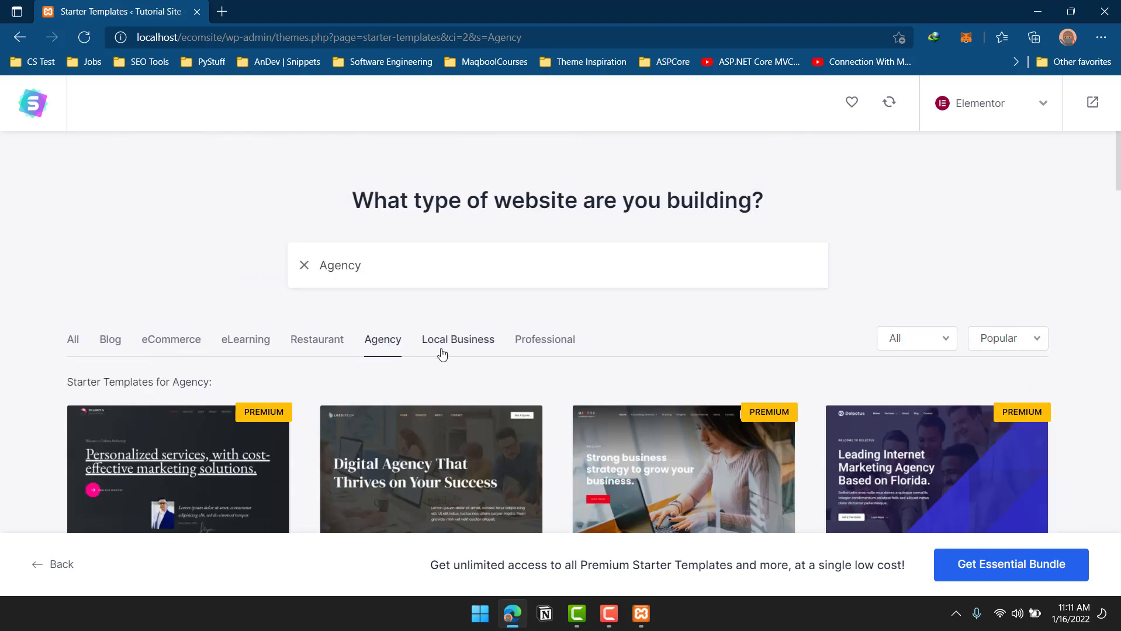
Filter the starter templates by Local Business and look through the designs offered.
left_click(449, 344)
scroll(450, 350, "down", 4)
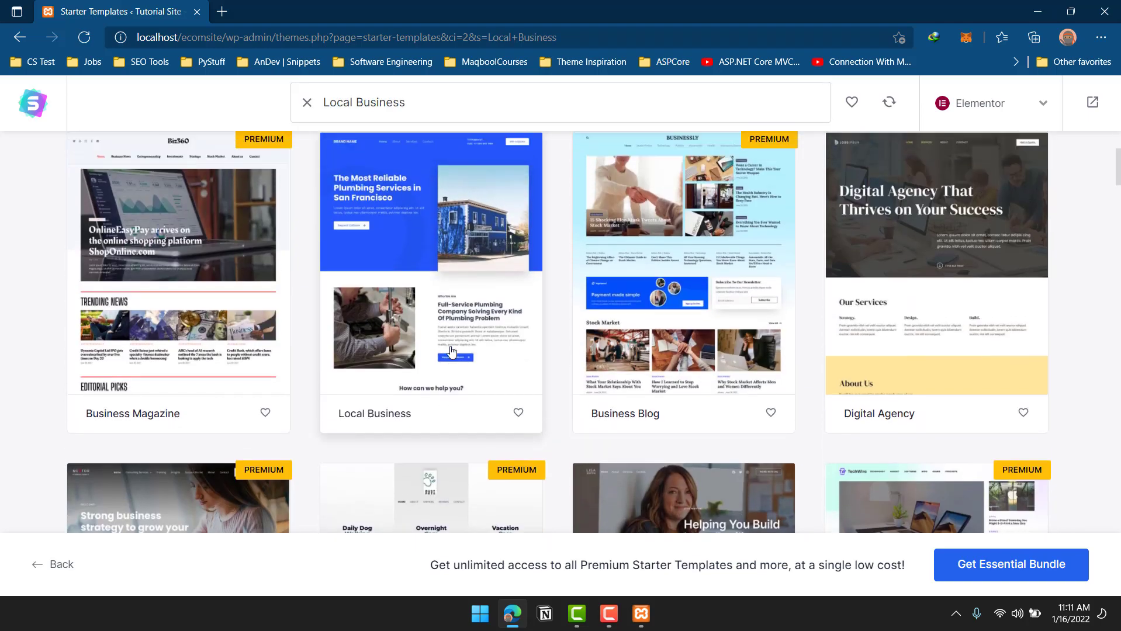
scroll(451, 352, "up", 2)
scroll(736, 310, "down", 3)
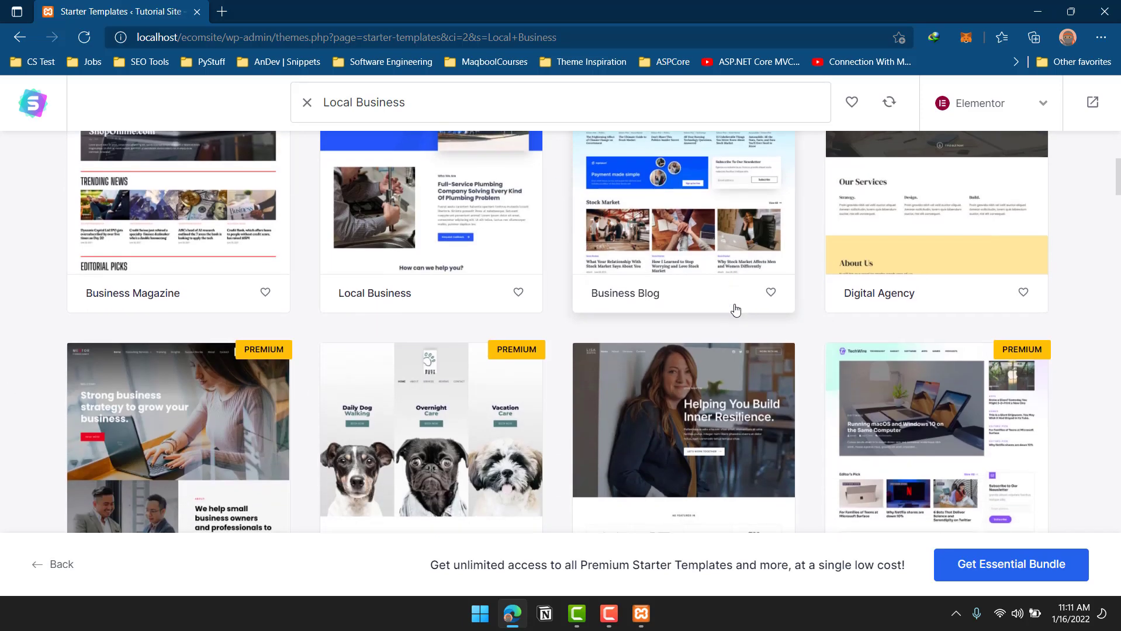
scroll(736, 310, "down", 4)
scroll(736, 310, "up", 5)
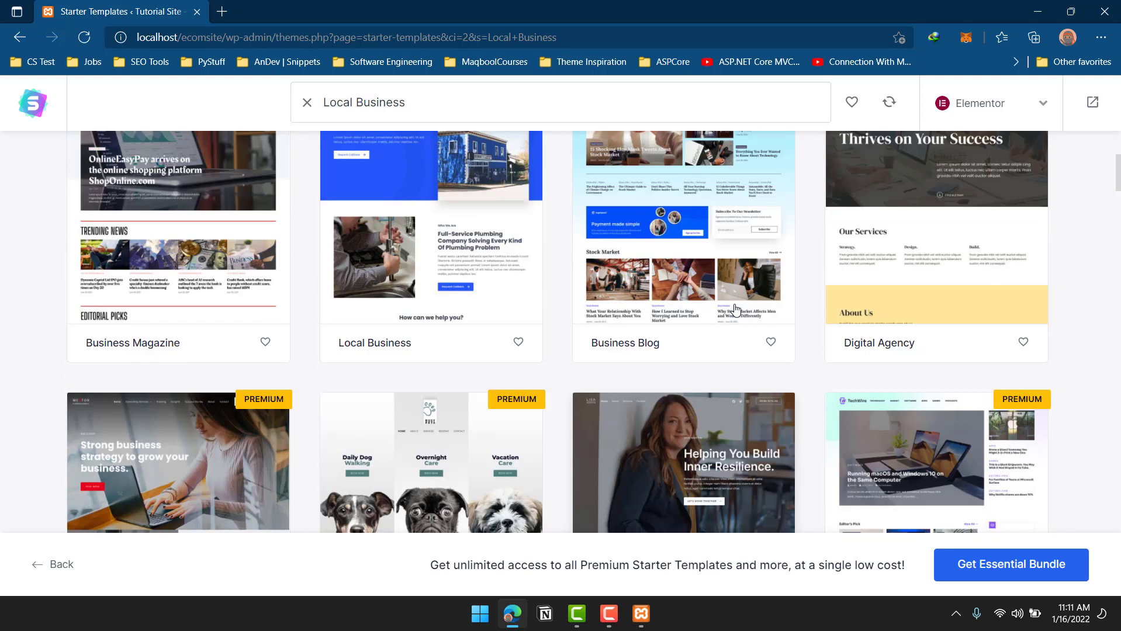
scroll(736, 311, "up", 2)
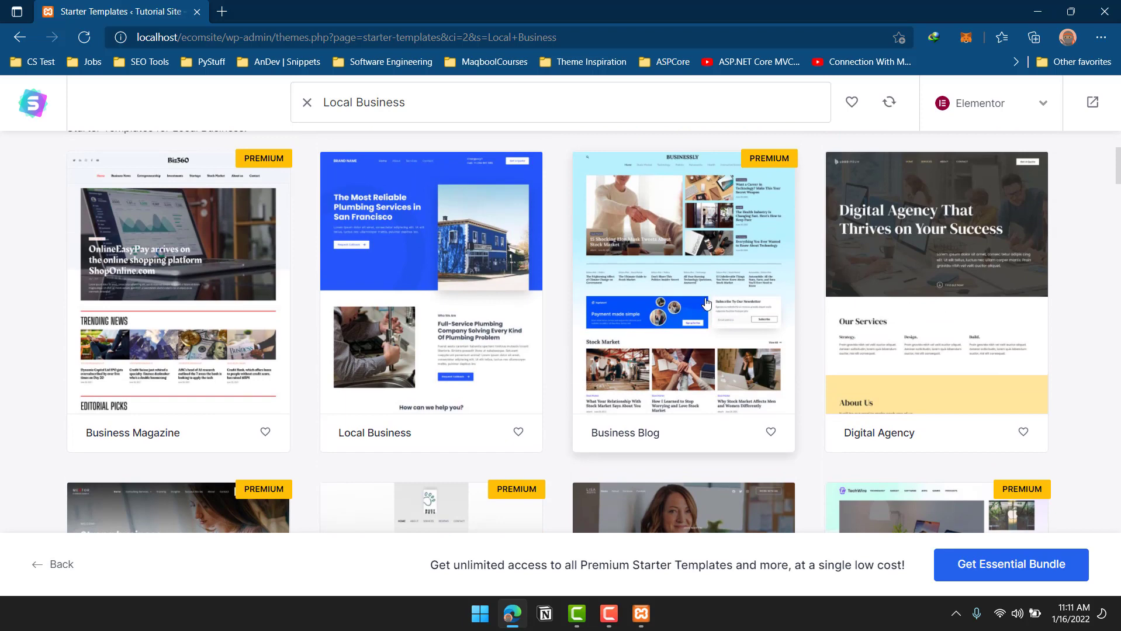
Filter the starter templates by Professional and examine the free and premium designs in that category.
scroll(702, 299, "up", 4)
left_click(534, 338)
scroll(702, 289, "down", 1)
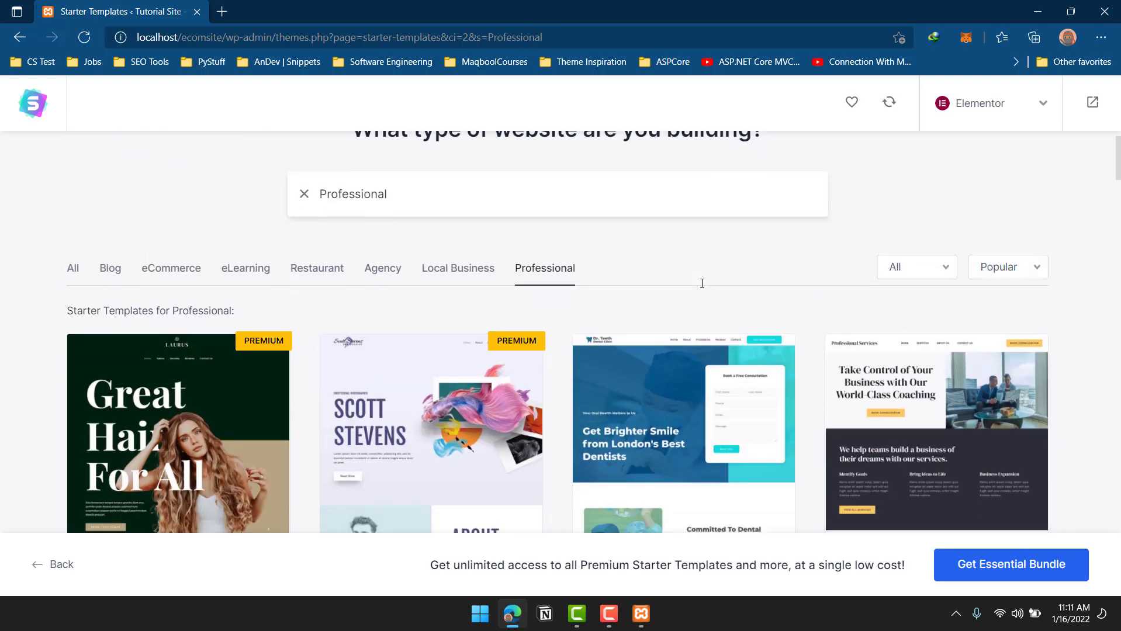
scroll(702, 283, "down", 3)
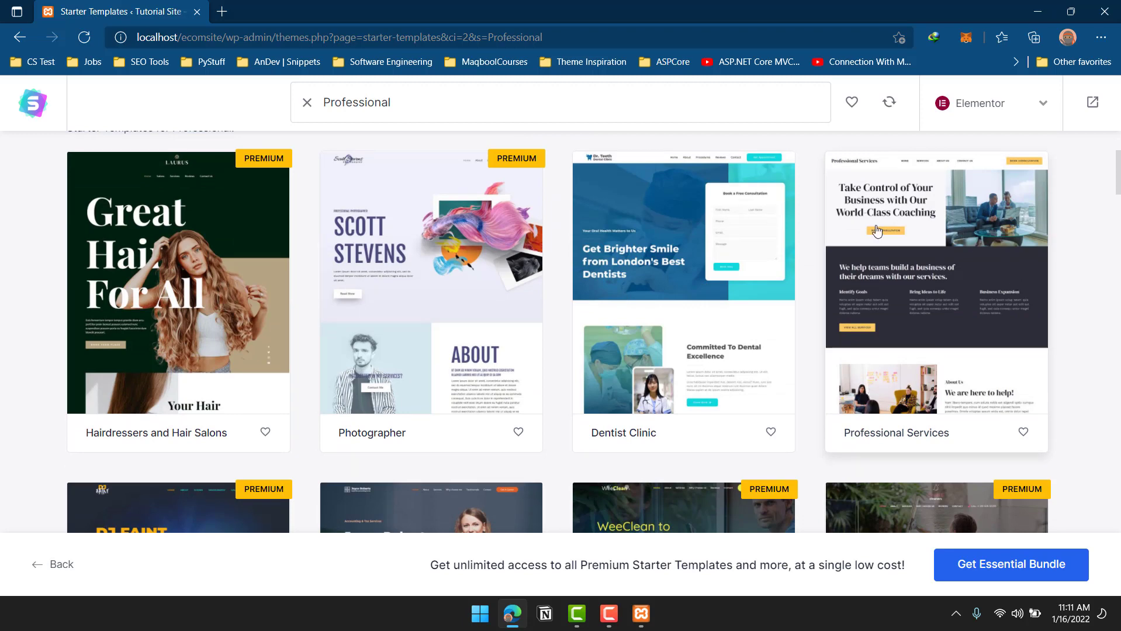
scroll(930, 283, "down", 5)
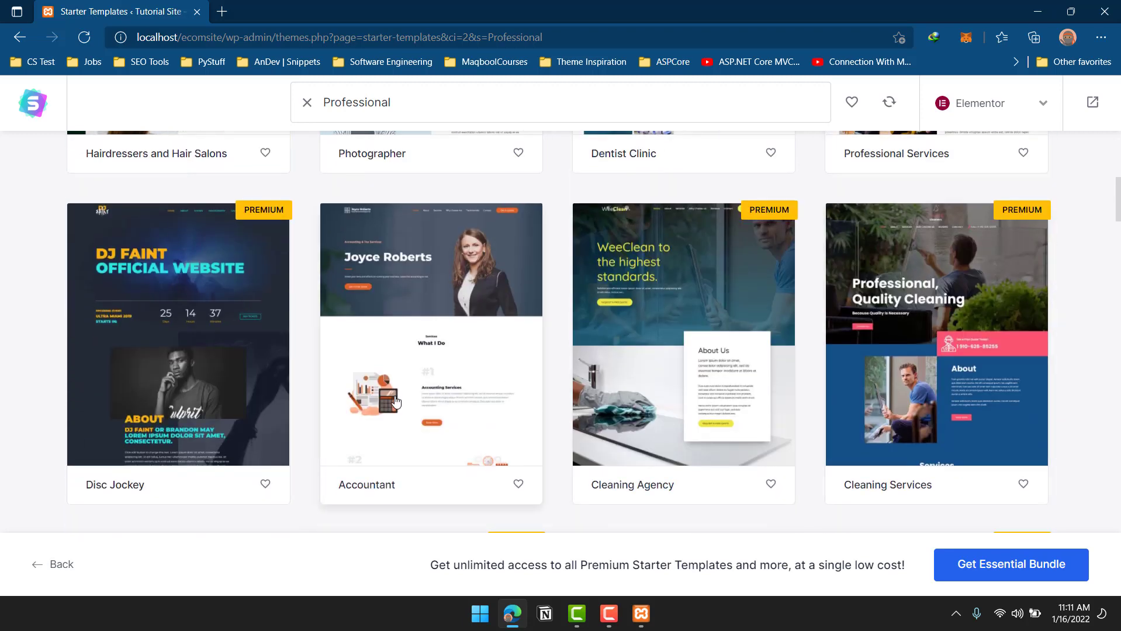
scroll(906, 347, "down", 3)
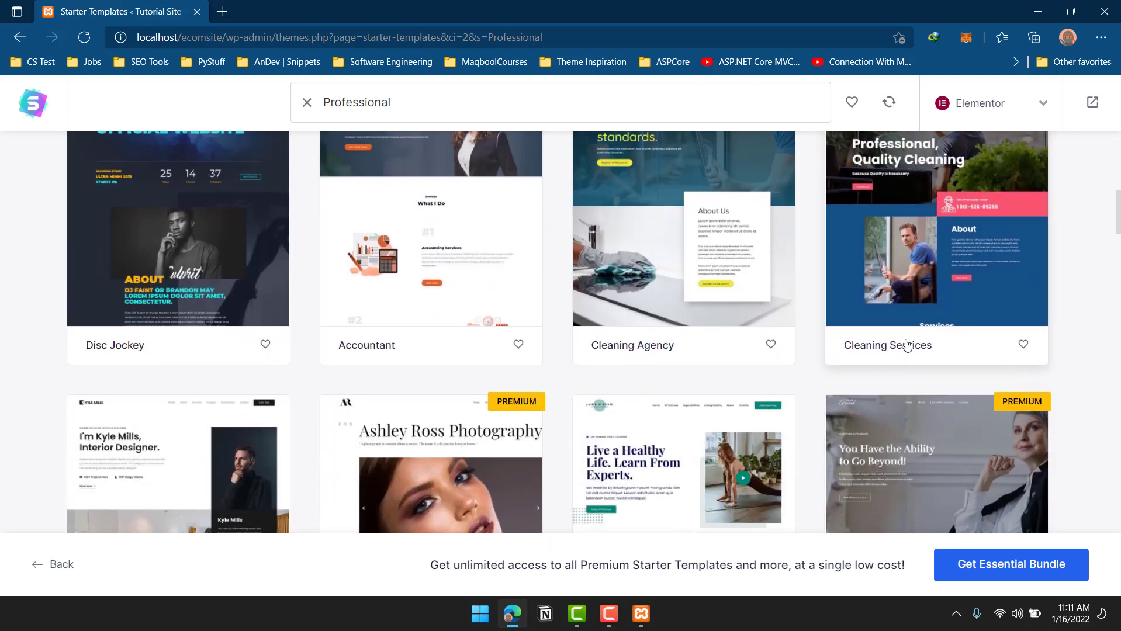
scroll(906, 345, "down", 3)
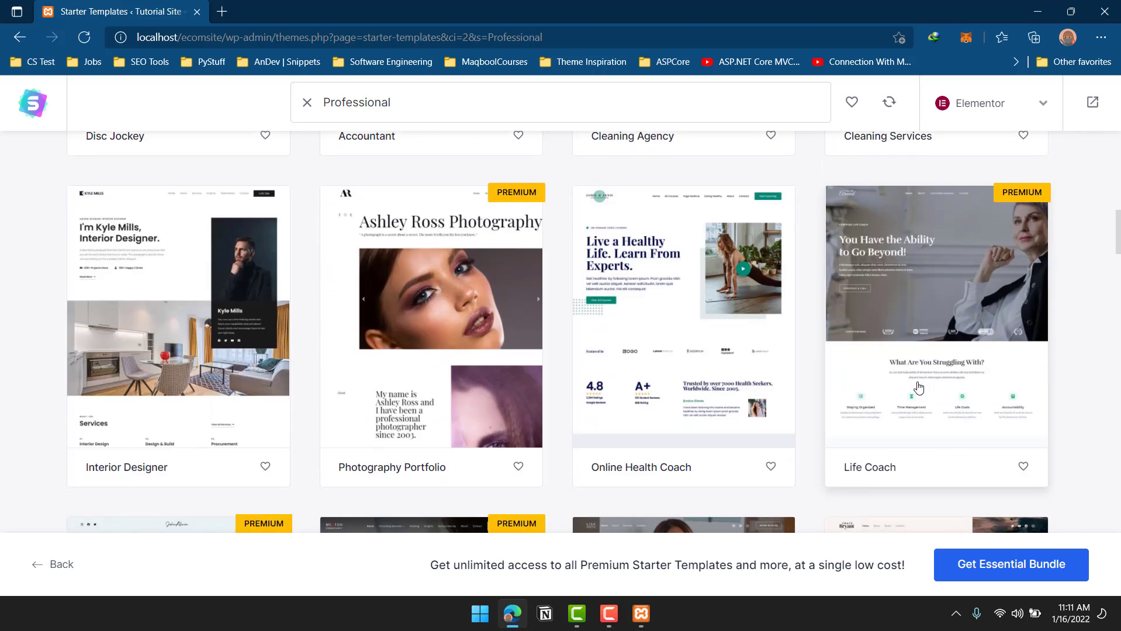
scroll(919, 387, "up", 10)
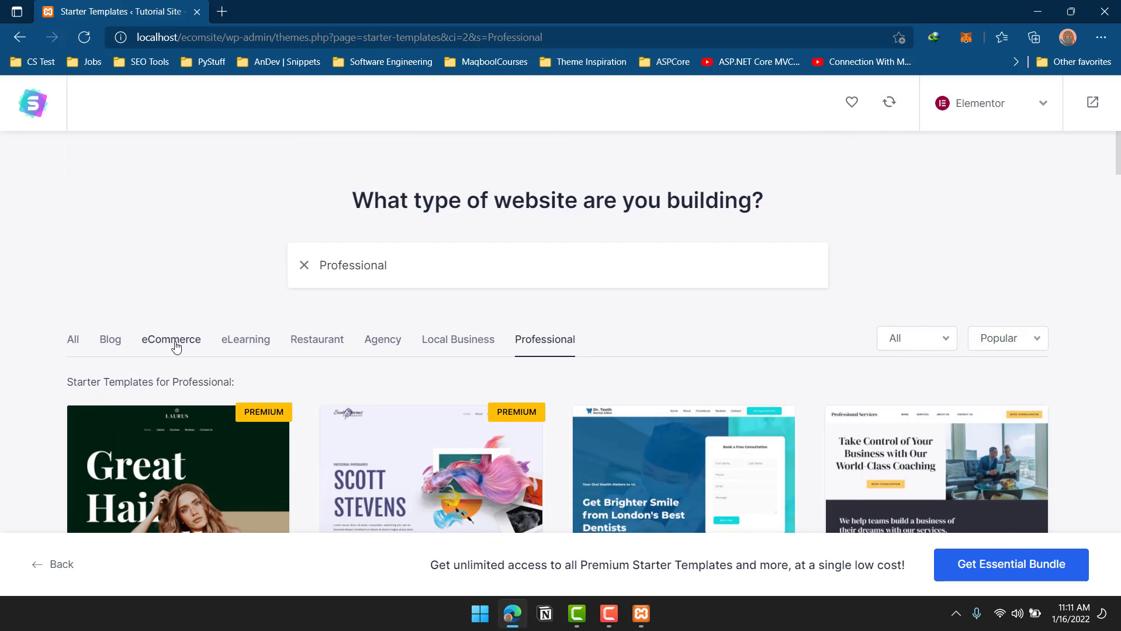
scroll(689, 340, "down", 5)
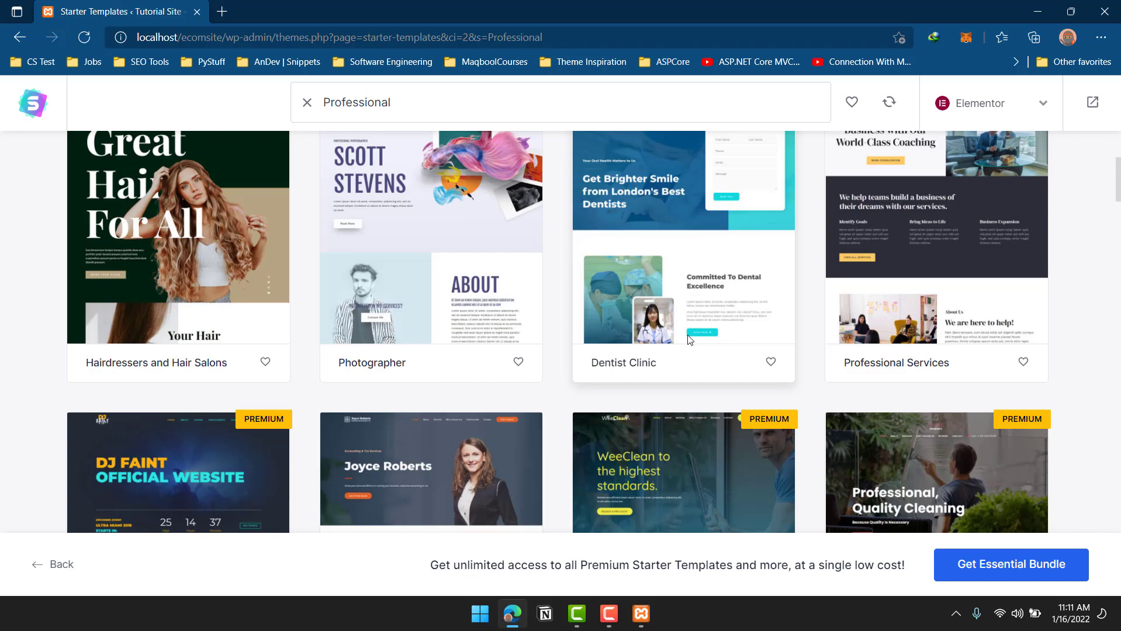
scroll(689, 340, "down", 10)
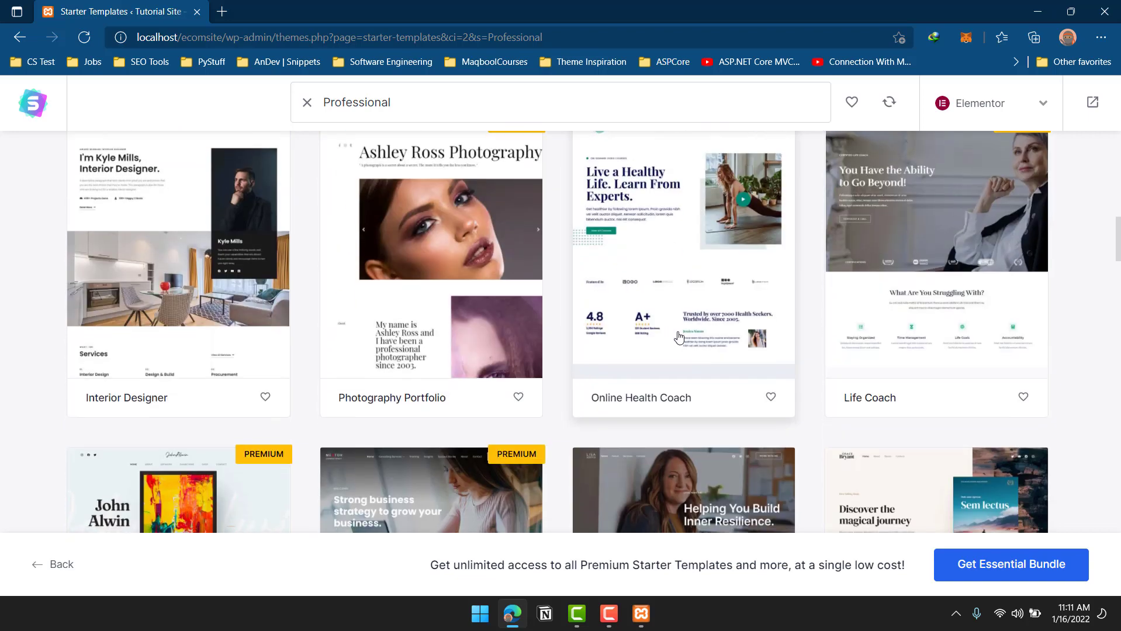
scroll(678, 338, "down", 5)
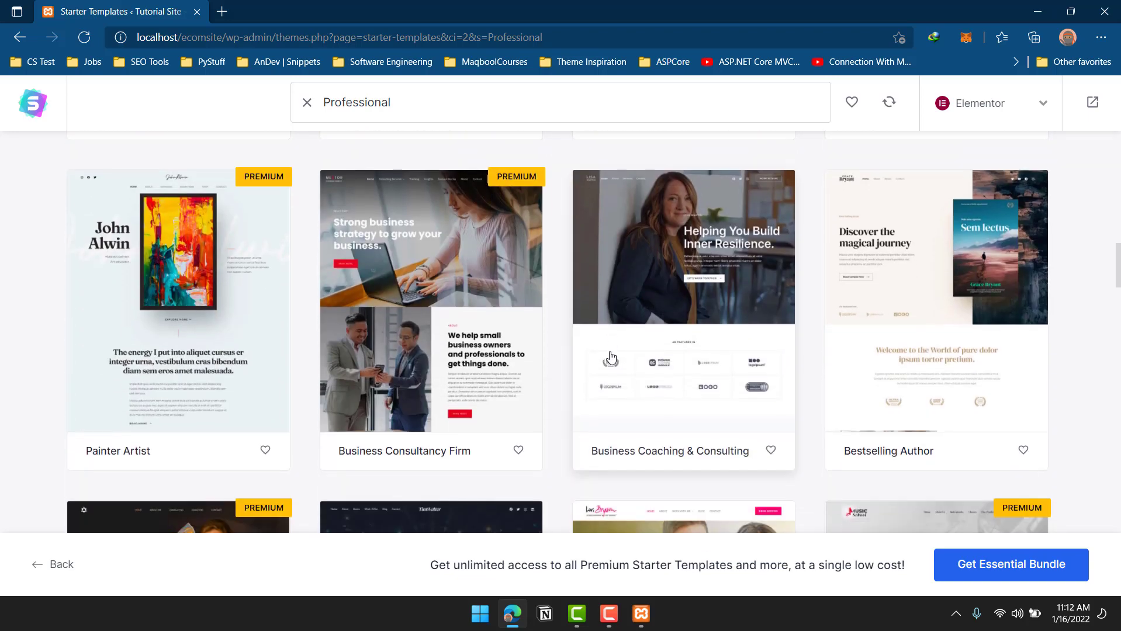
scroll(719, 343, "up", 20)
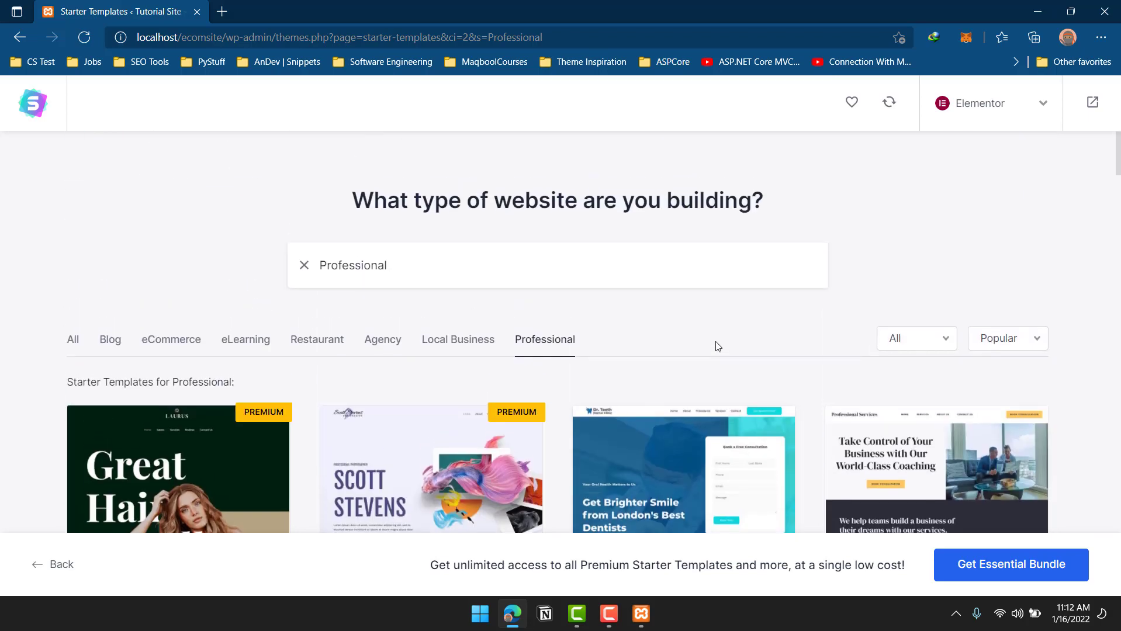
Filter the starter templates by eCommerce and check the available options for template type and sort order.
left_click(170, 339)
left_click(949, 341)
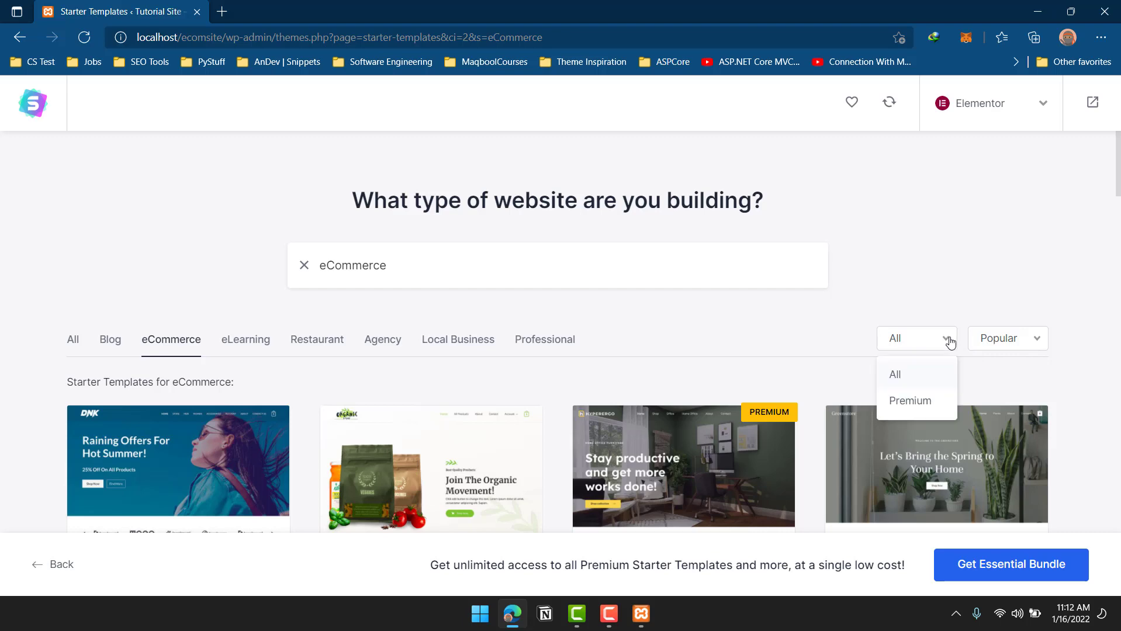
left_click(1012, 345)
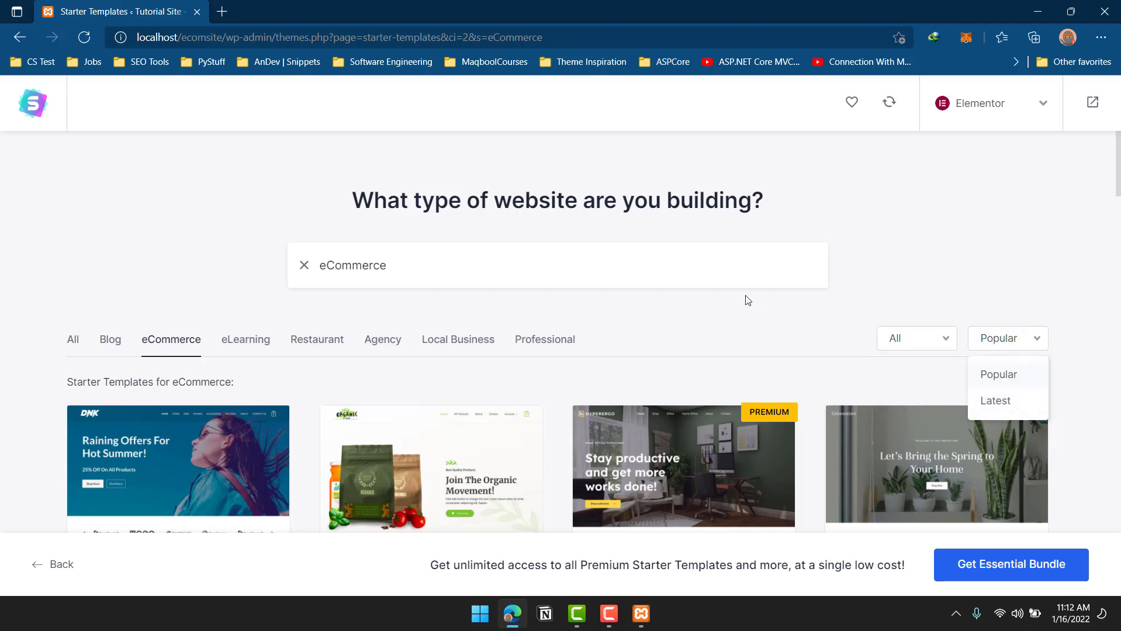
left_click(833, 289)
Browse the eCommerce templates and select the Organic Store template.
scroll(818, 278, "down", 4)
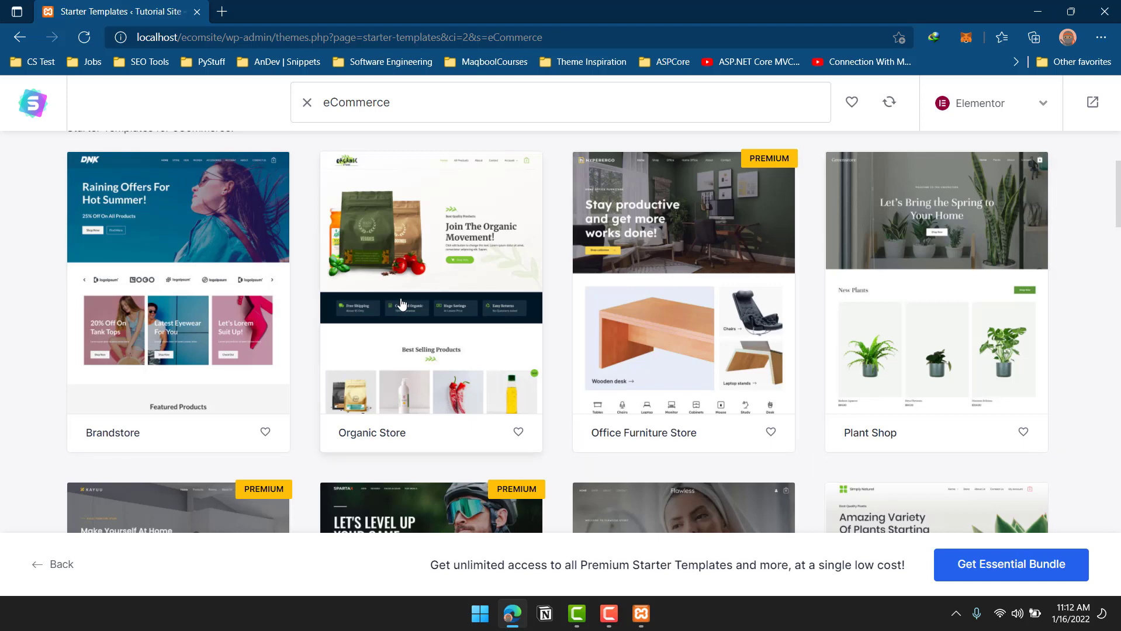
scroll(719, 299, "down", 5)
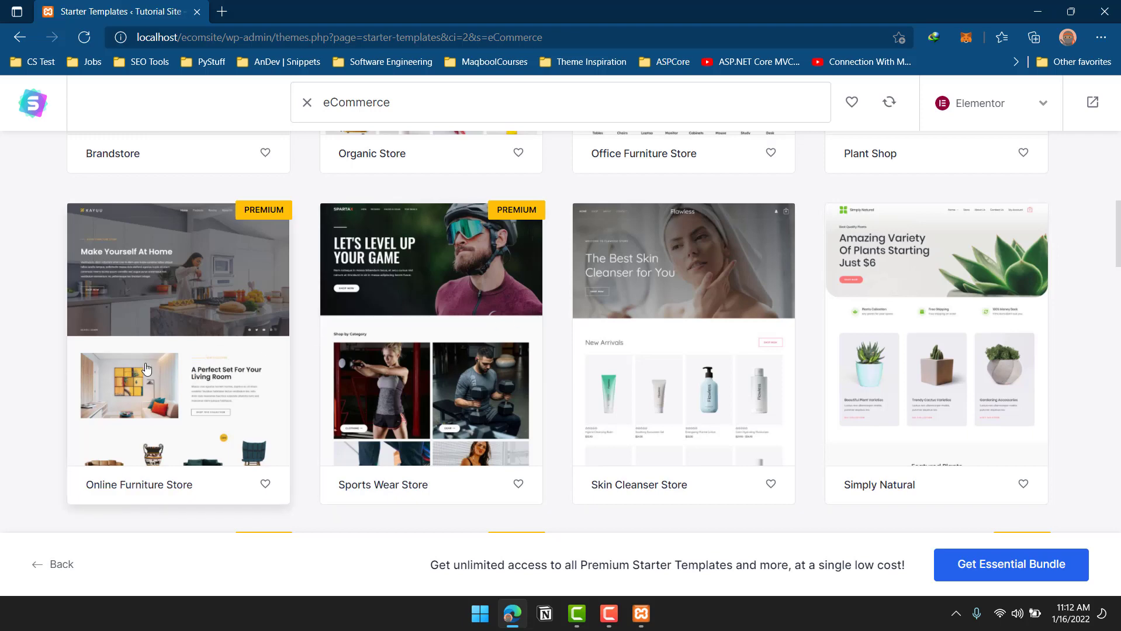
scroll(146, 369, "up", 5)
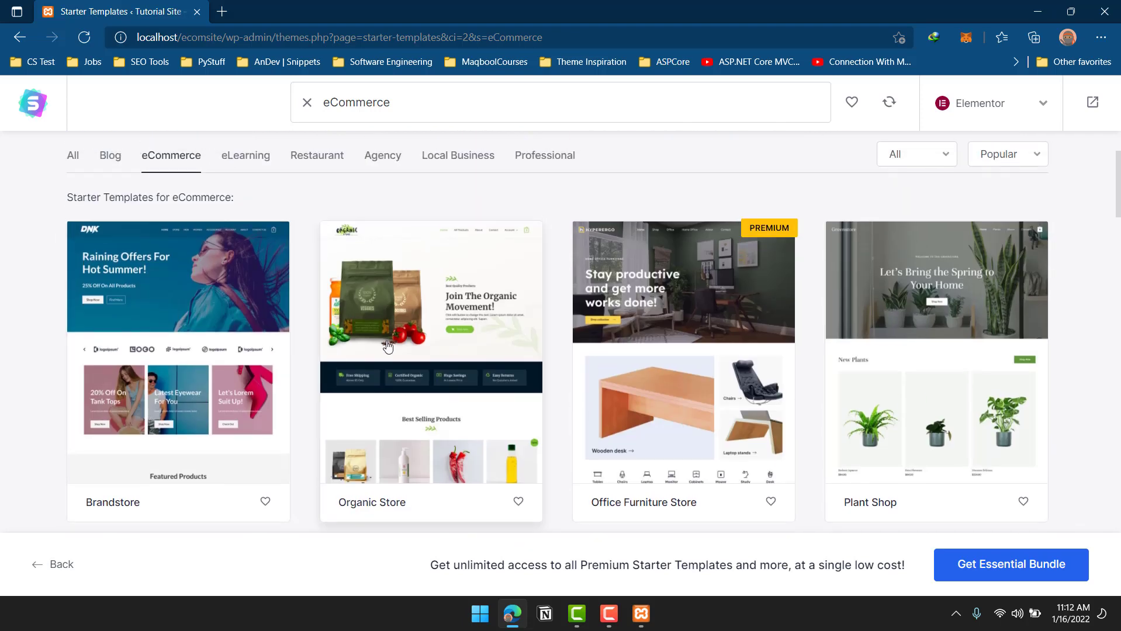
left_click(433, 333)
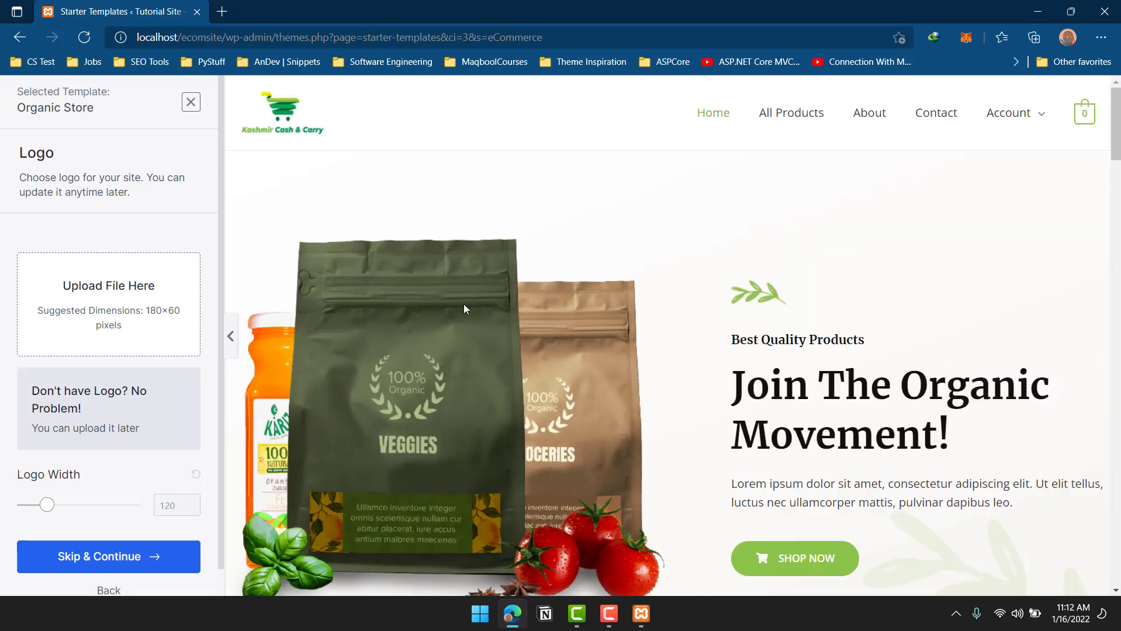
Review the Organic Store homepage preview from header to lower sections and continue without uploading a logo.
scroll(448, 285, "down", 8)
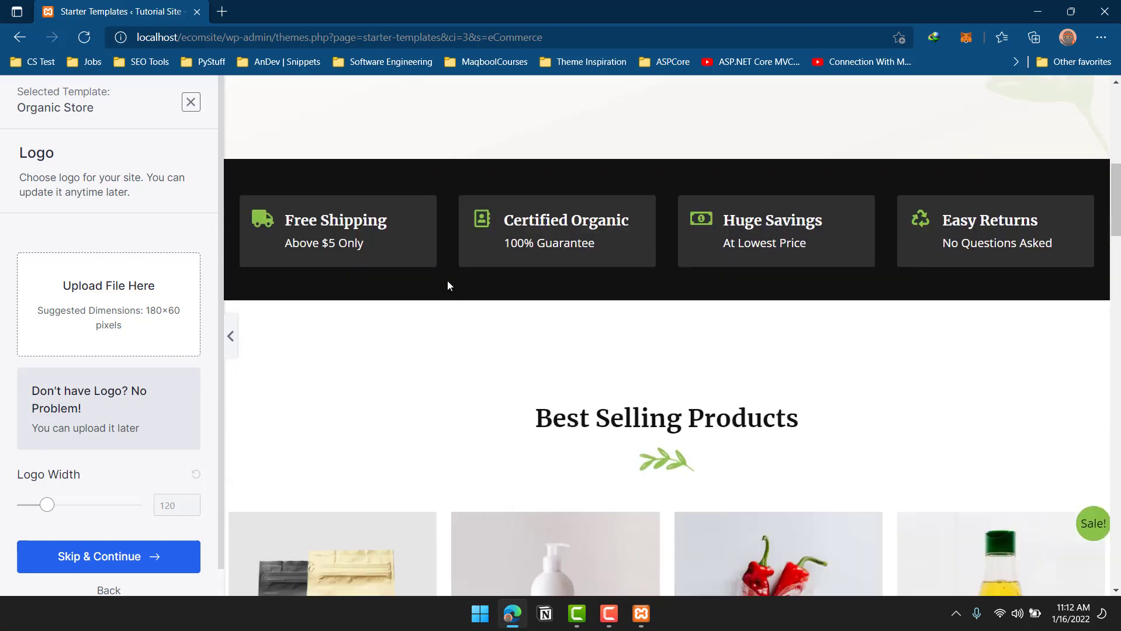
scroll(449, 285, "down", 9)
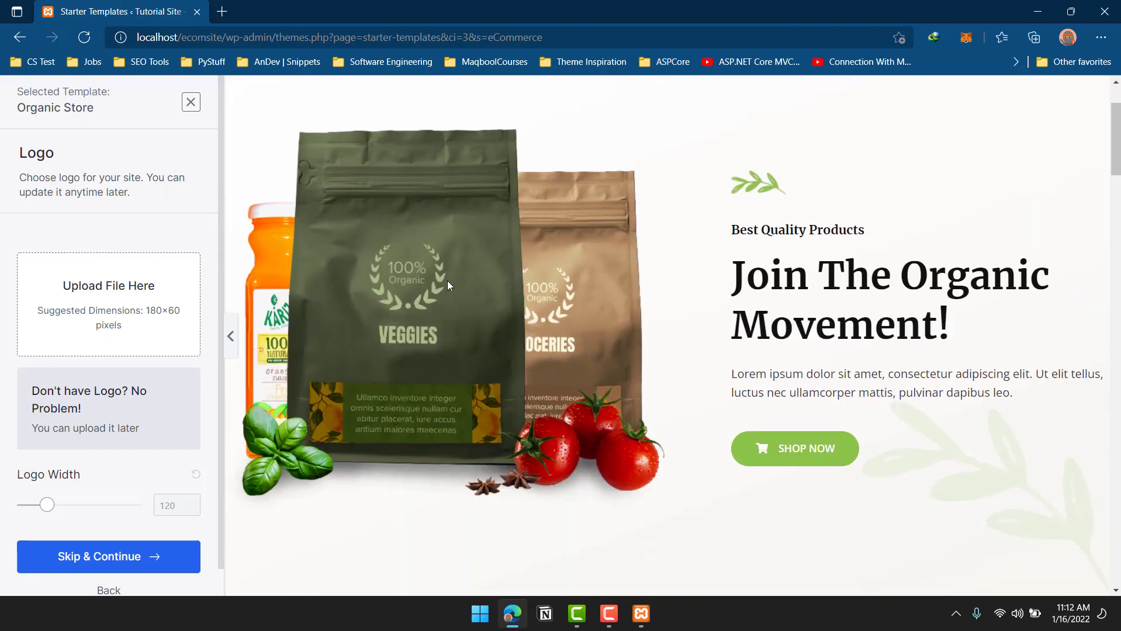
scroll(447, 285, "down", 8)
scroll(447, 285, "down", 11)
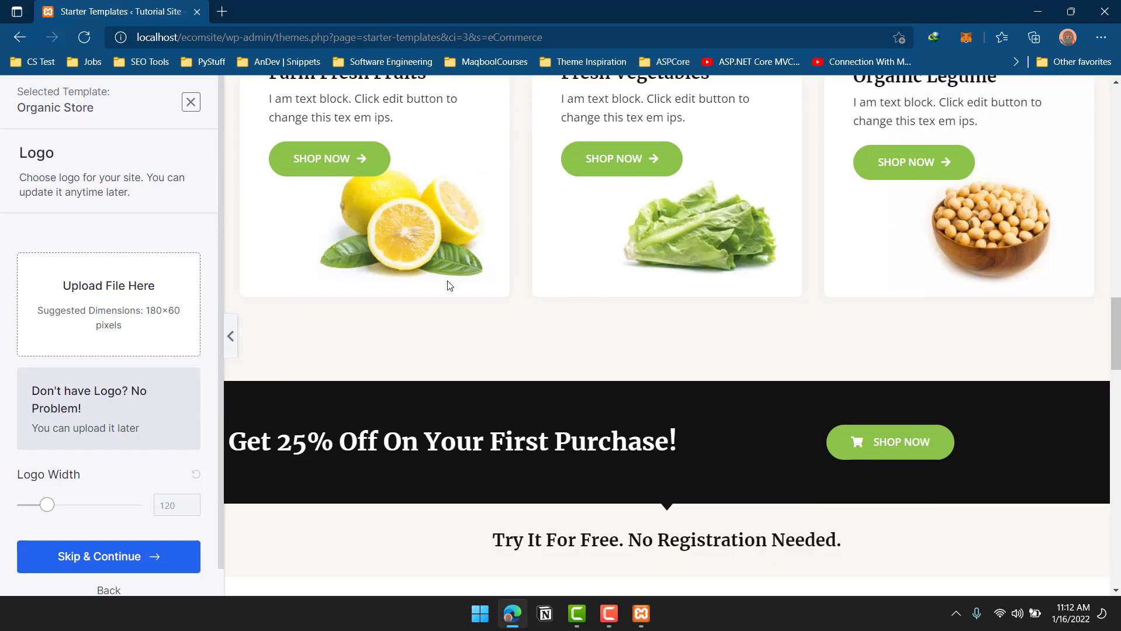
scroll(448, 284, "down", 8)
scroll(448, 284, "up", 20)
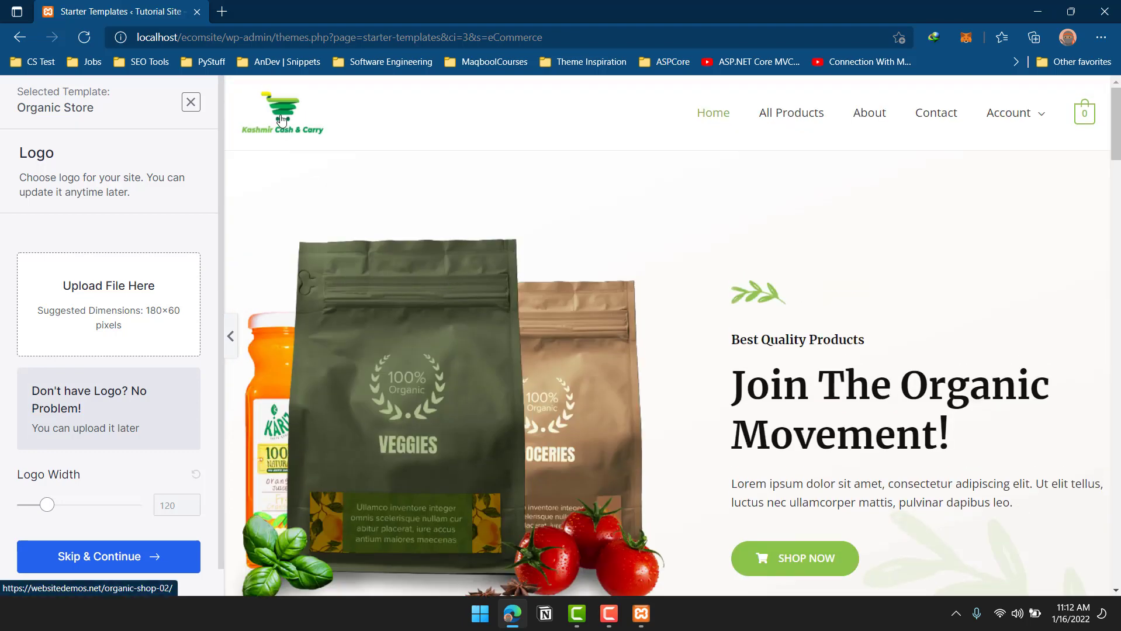
scroll(147, 222, "down", 1)
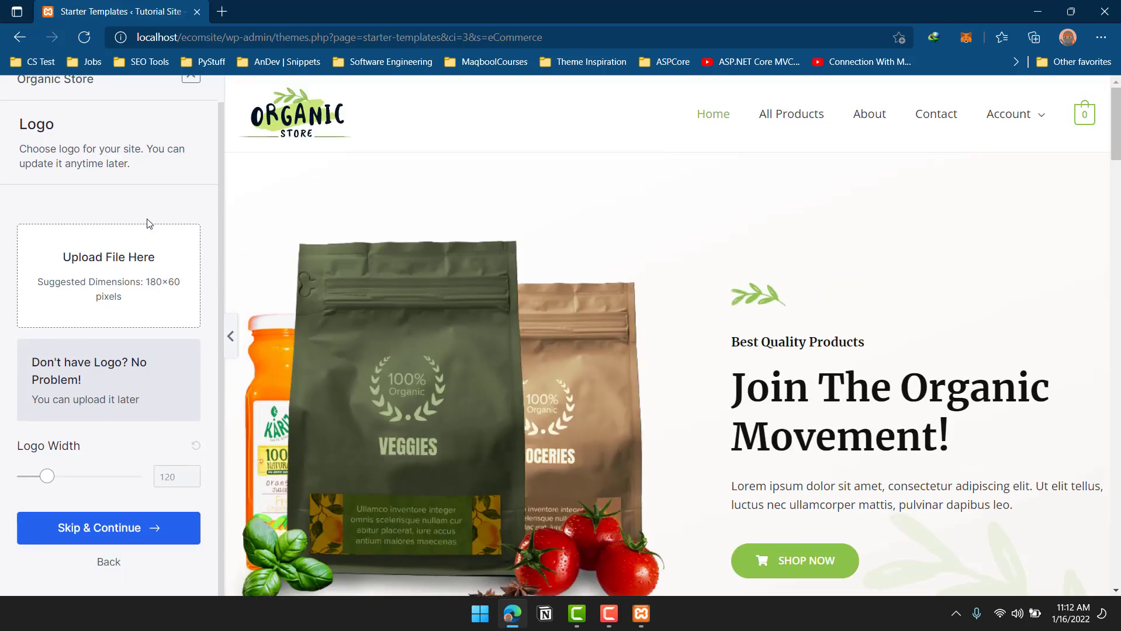
scroll(704, 155, "down", 20)
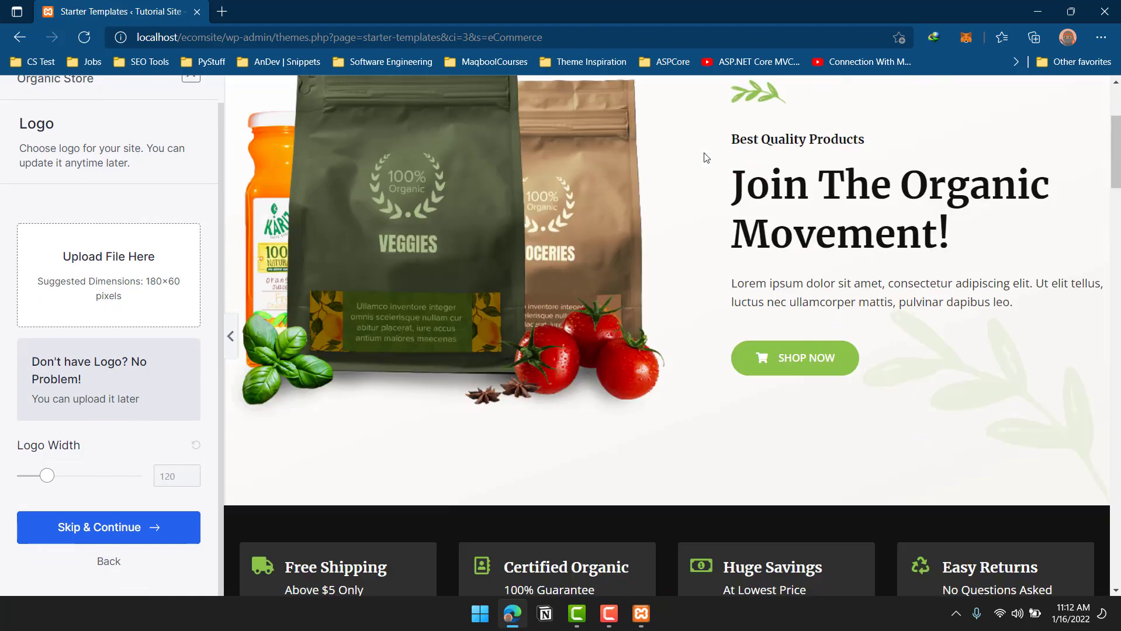
scroll(706, 157, "up", 20)
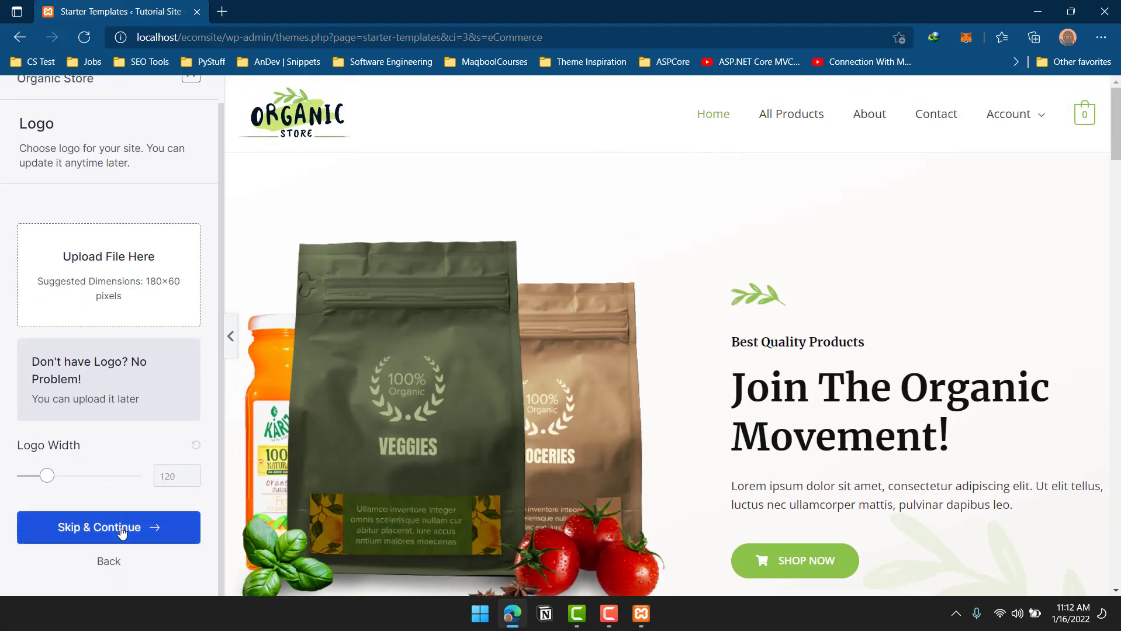
left_click(122, 530)
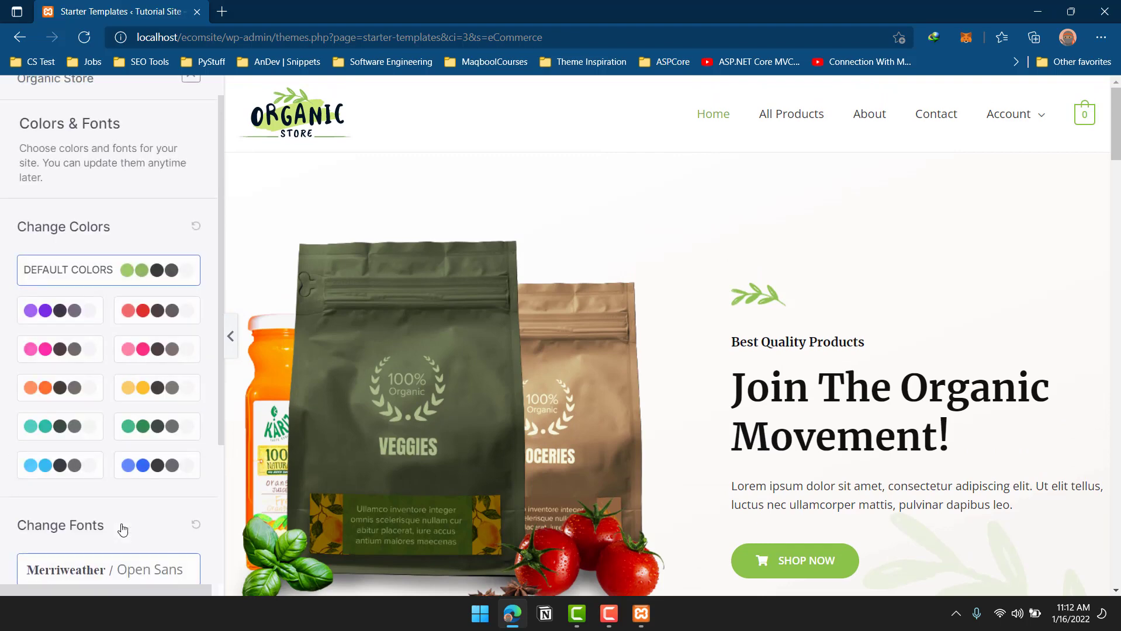
Try the red, purple and blue color palettes on the preview and return to the default colors.
left_click(149, 310)
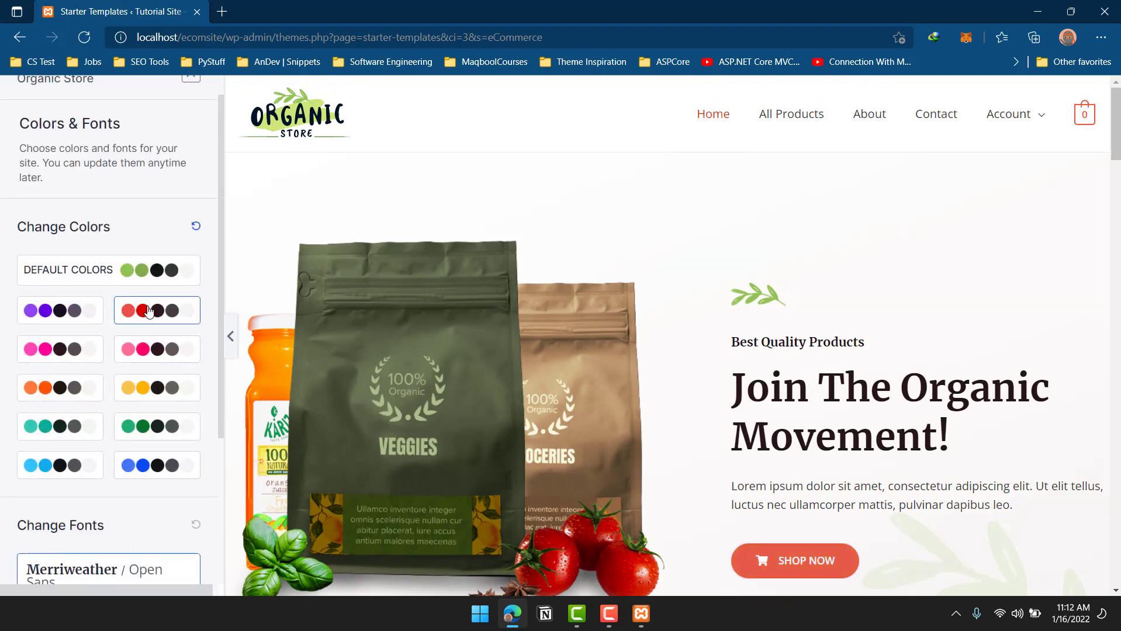
left_click(50, 322)
scroll(623, 314, "down", 10)
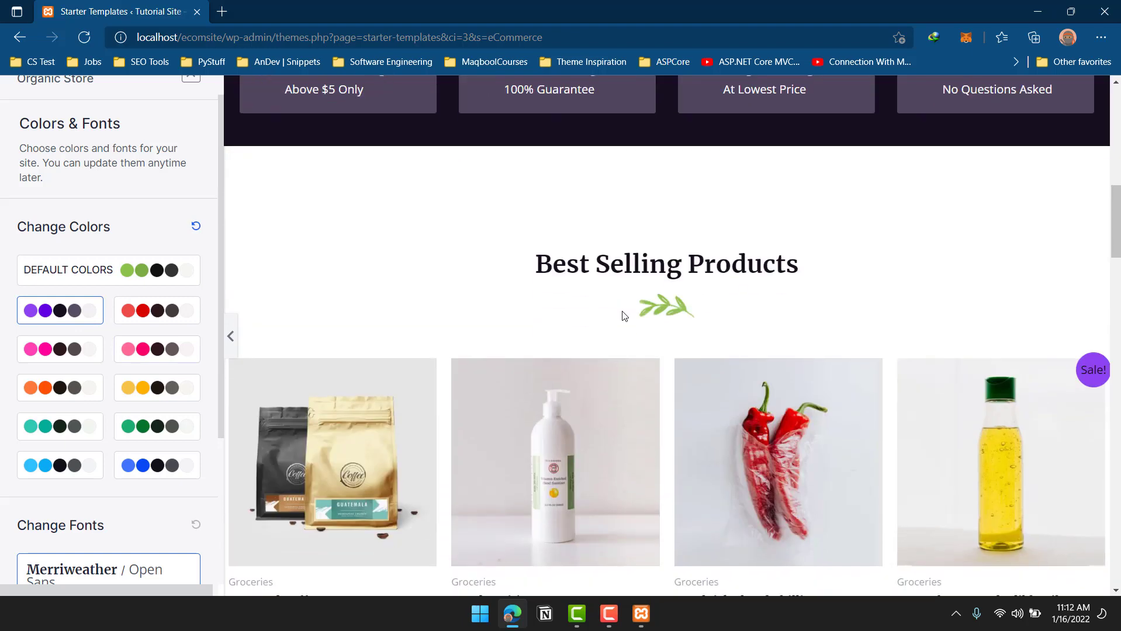
scroll(624, 316, "up", 3)
left_click(63, 429)
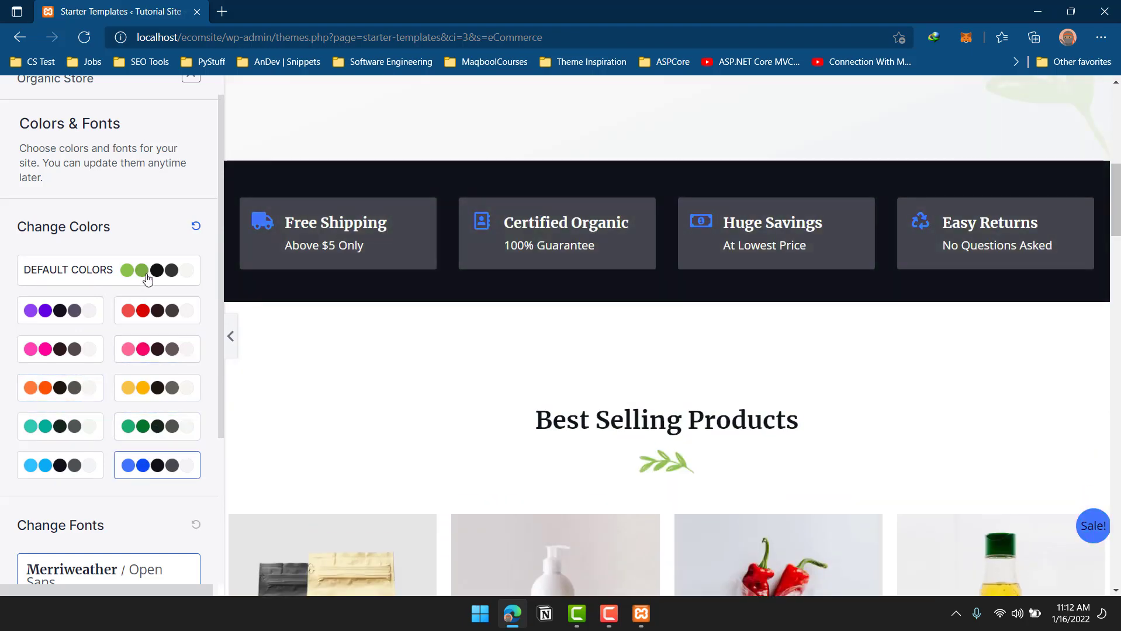
left_click(147, 275)
Keep the Merriweather / Open Sans font pair and continue past the colors and fonts settings.
scroll(315, 239, "down", 8)
scroll(104, 409, "down", 4)
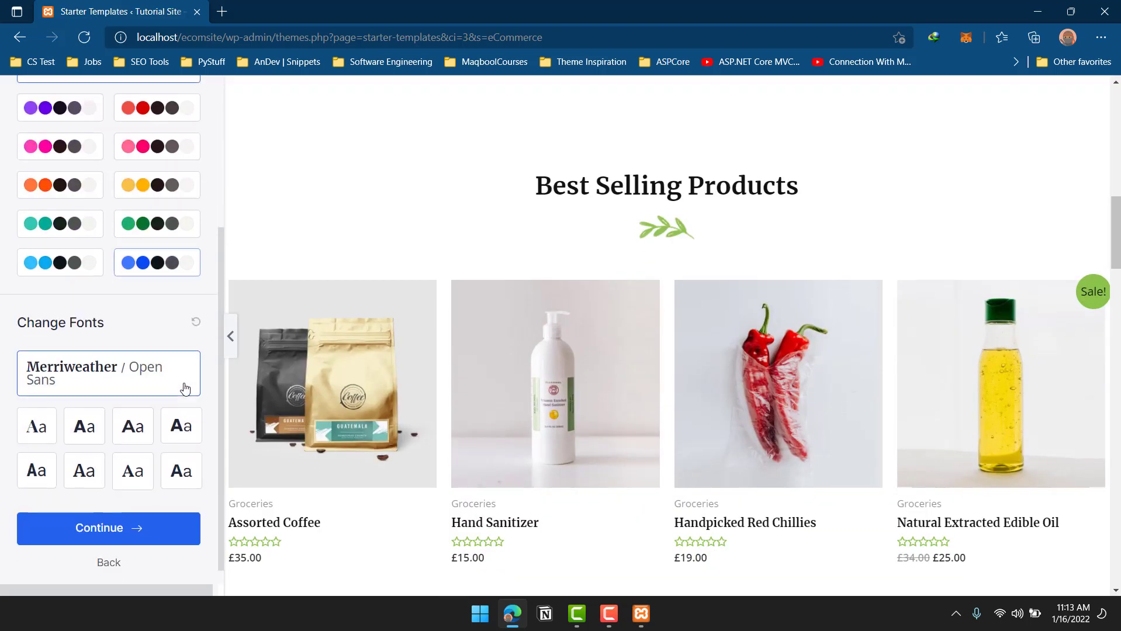
scroll(445, 508, "up", 5)
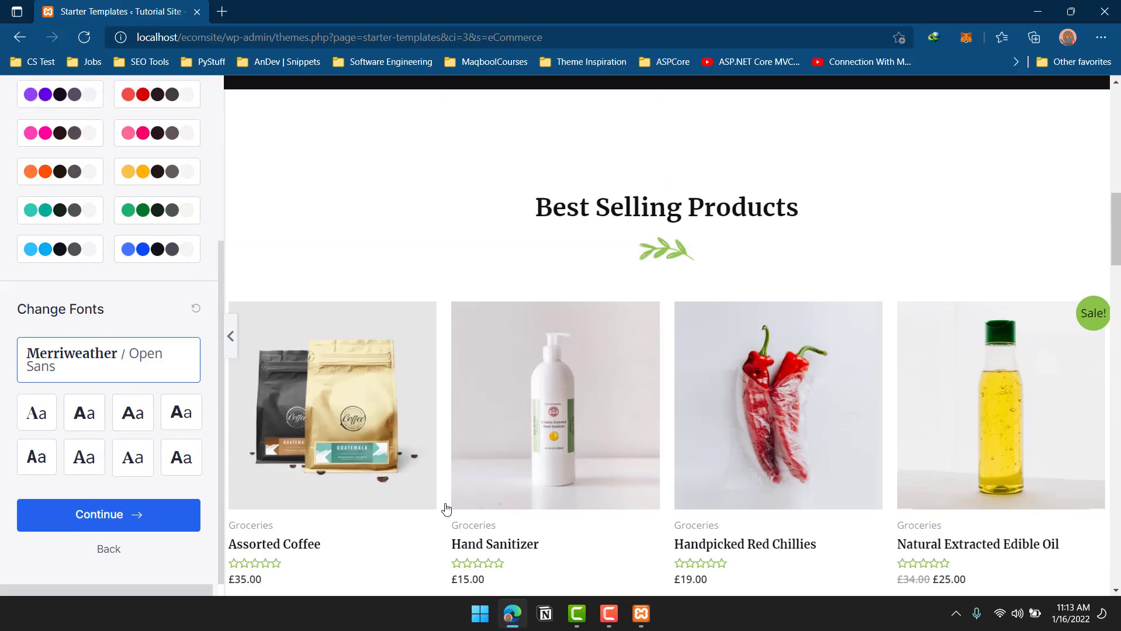
scroll(446, 508, "down", 3)
left_click(113, 530)
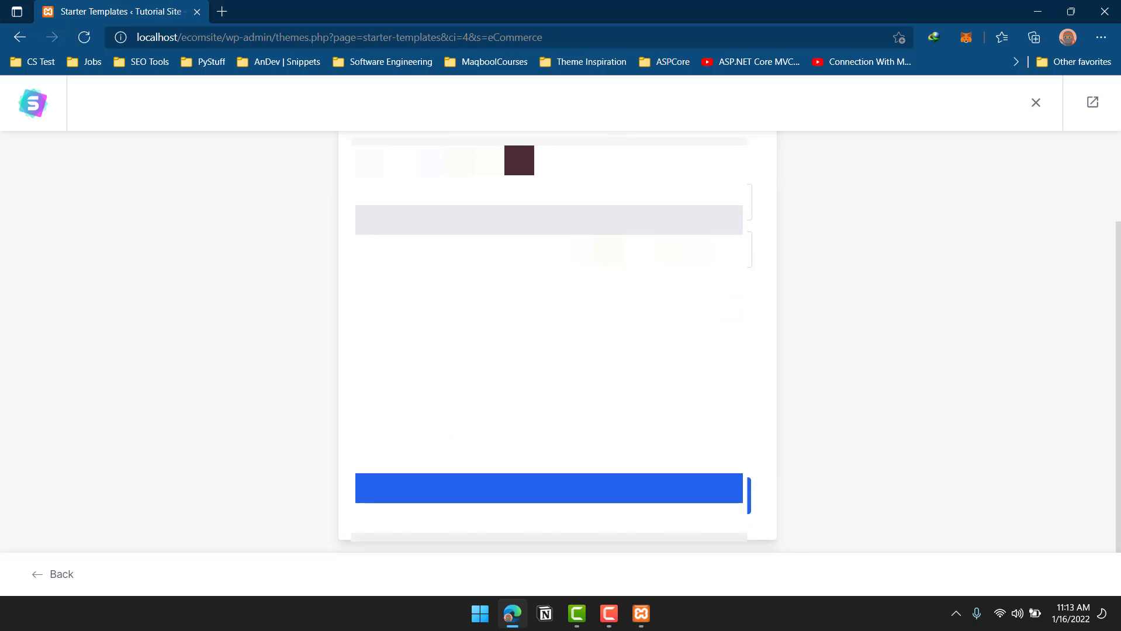
Complete the details form with its two dropdown choices and submit it to start building the Organic Store website.
left_click(474, 203)
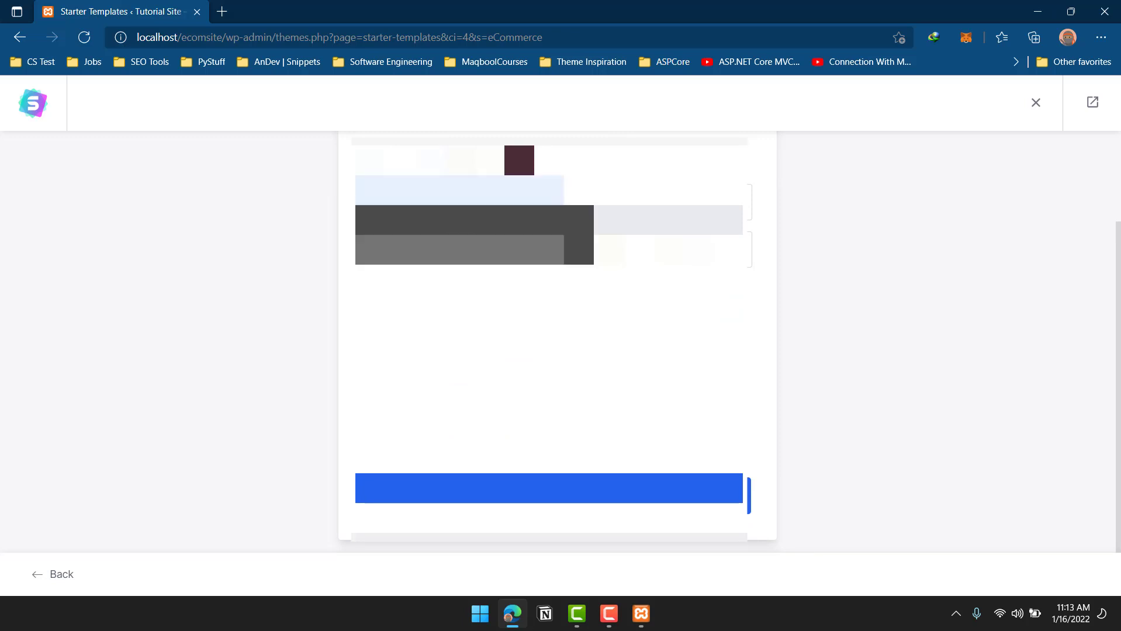
left_click(462, 252)
left_click(653, 202)
left_click(654, 258)
left_click(459, 250)
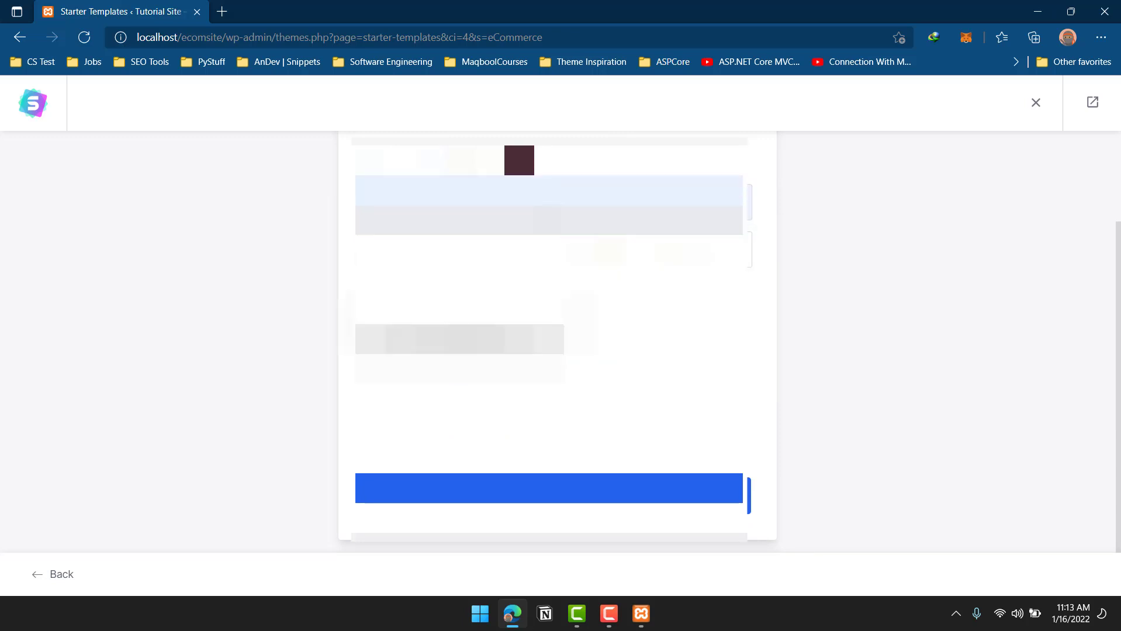
left_click(459, 308)
left_click(654, 251)
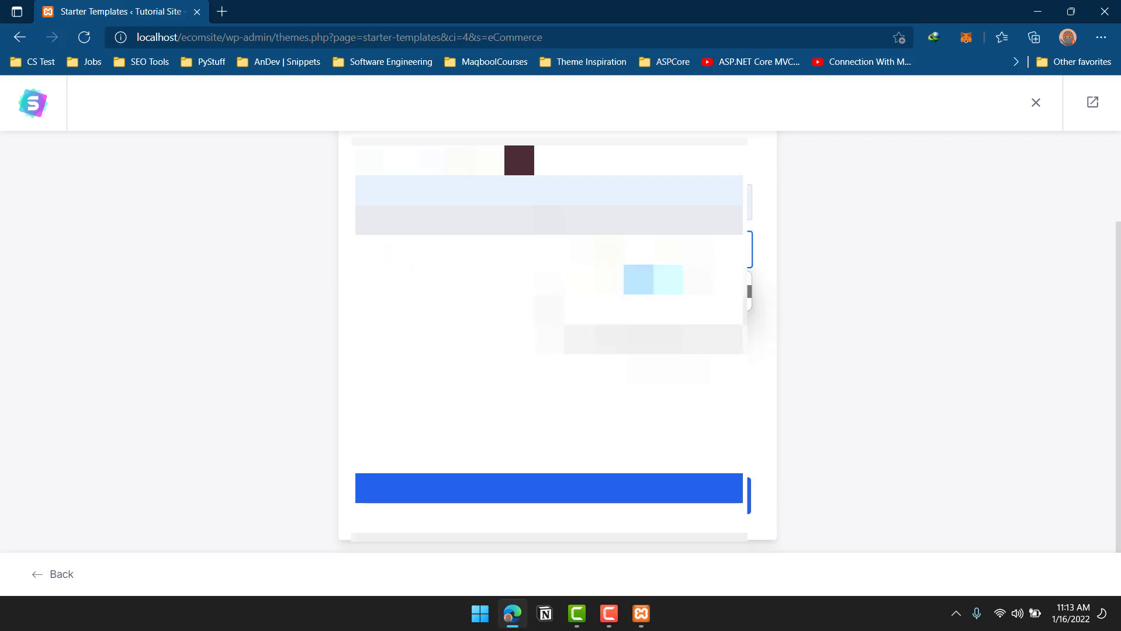
left_click(653, 290)
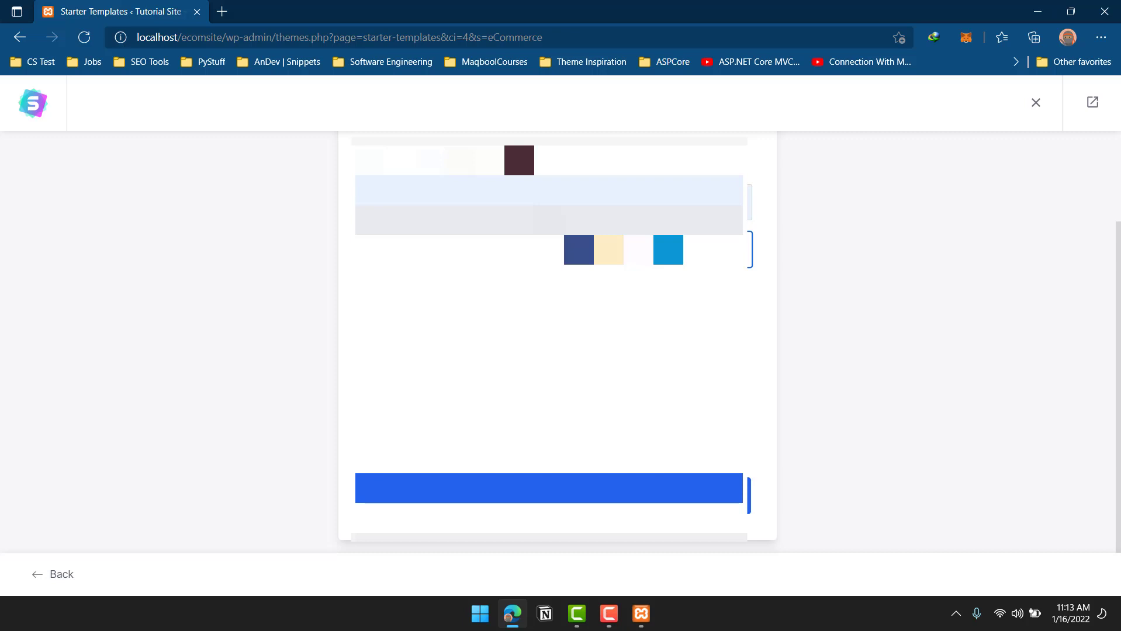
left_click(556, 496)
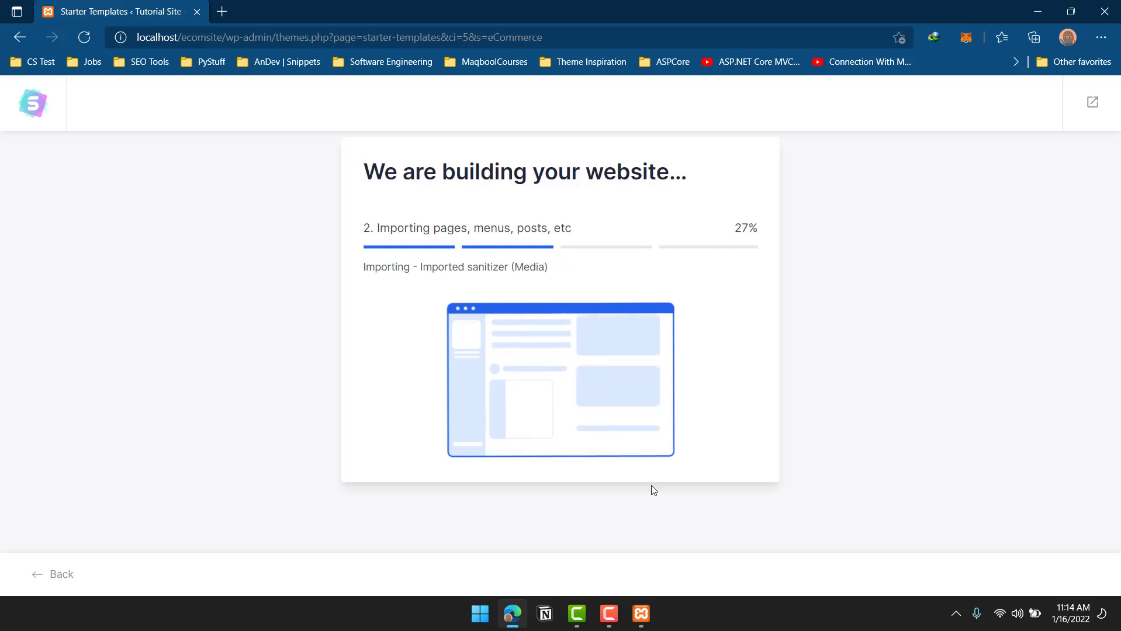
Open the newly built website and look through its homepage down to the best-selling products.
left_click(608, 624)
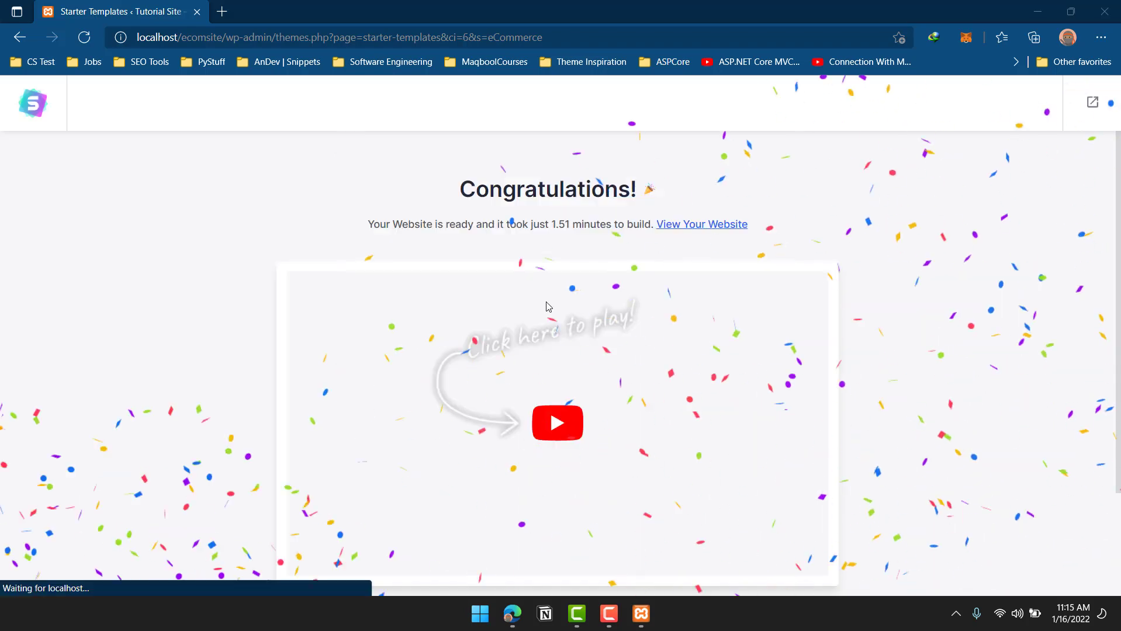
scroll(549, 306, "down", 2)
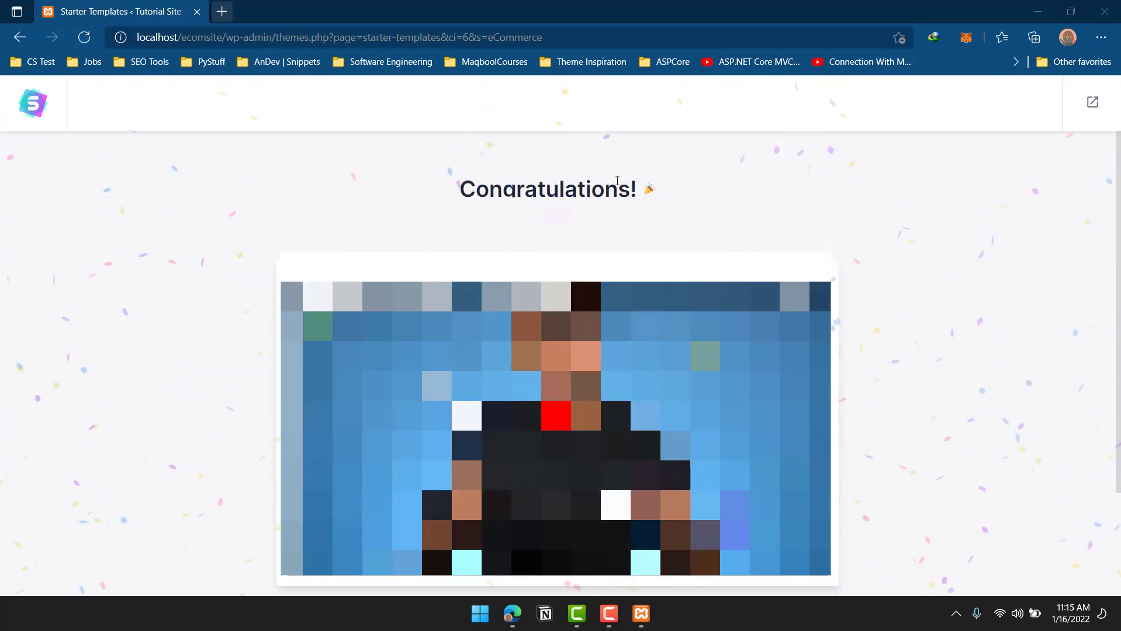
left_click(712, 158)
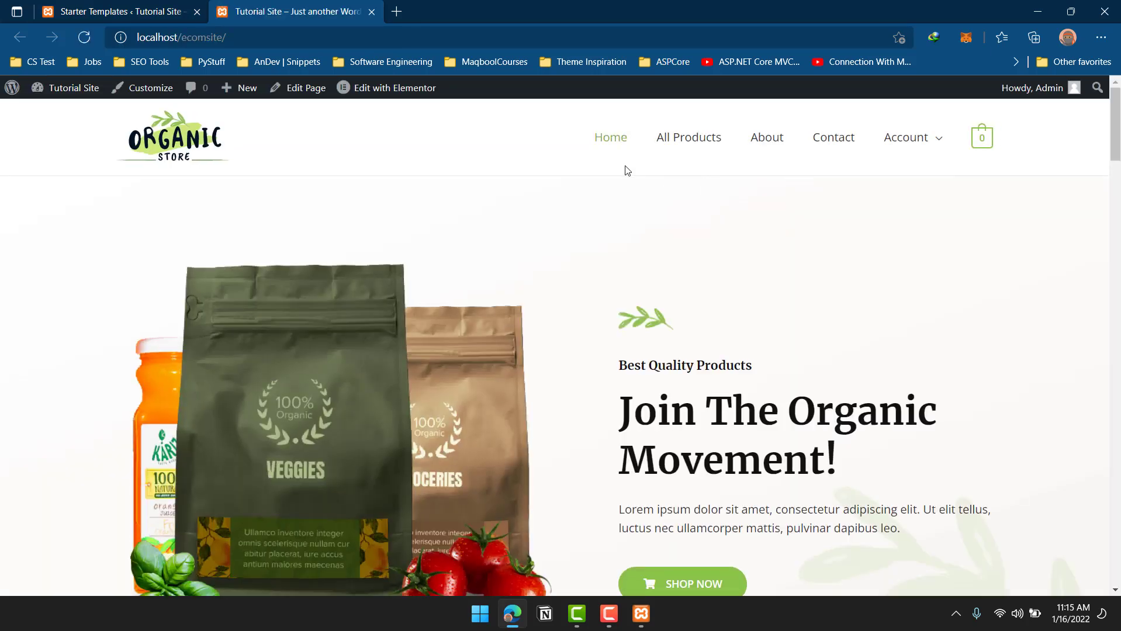
scroll(617, 171, "down", 15)
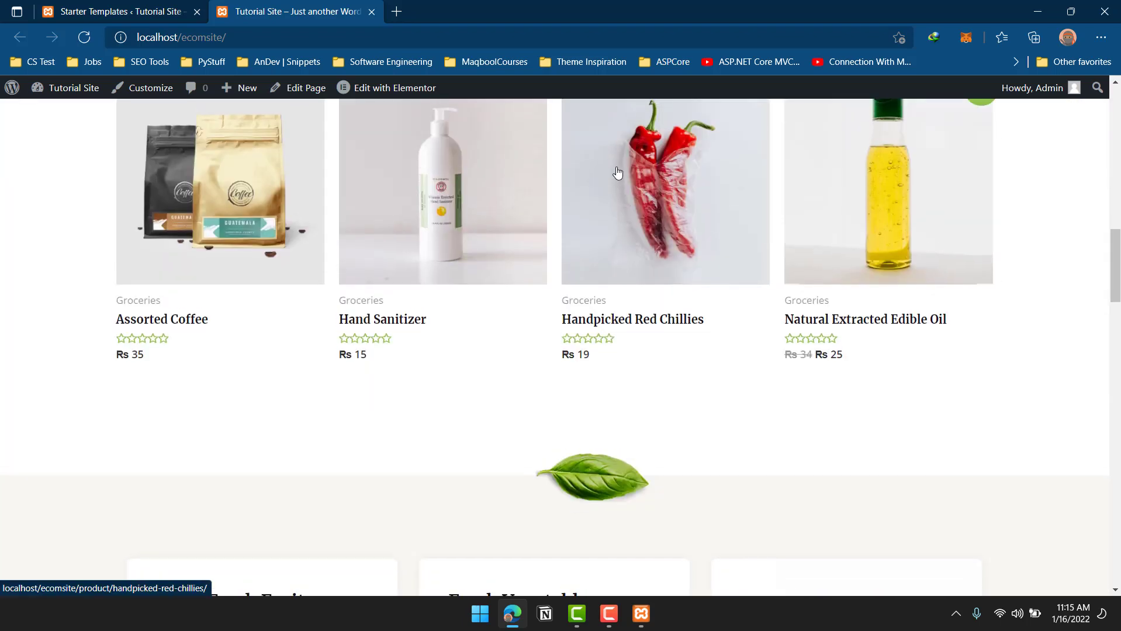
scroll(618, 176, "up", 8)
left_click(240, 33)
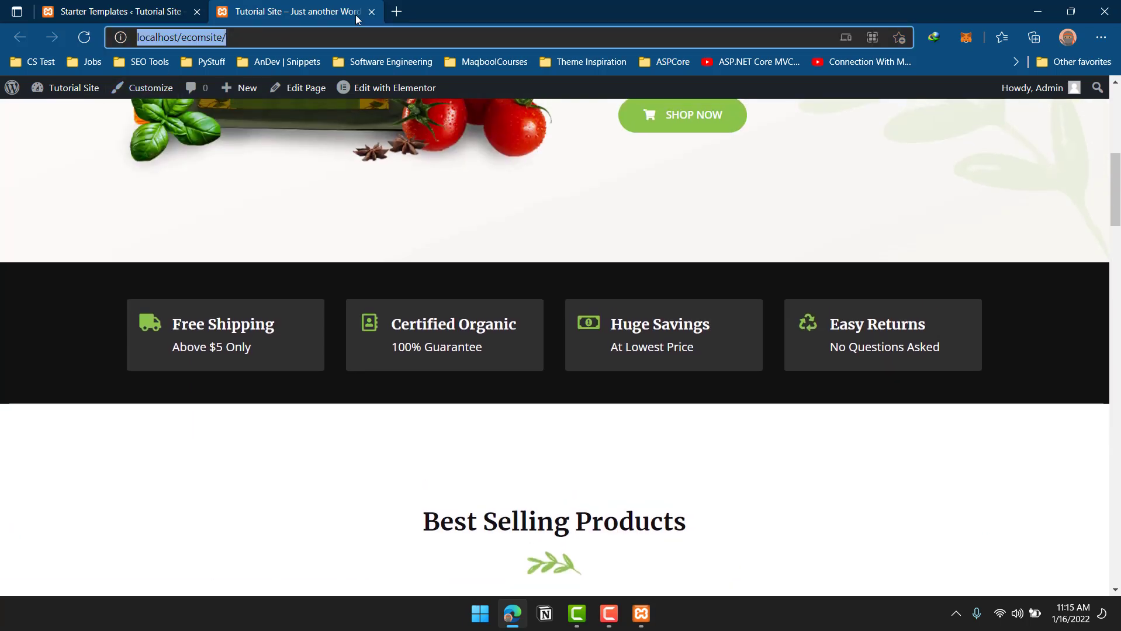
Replace the Starter Templates and website tabs with a single tab showing the WordPress dashboard.
left_click(165, 11)
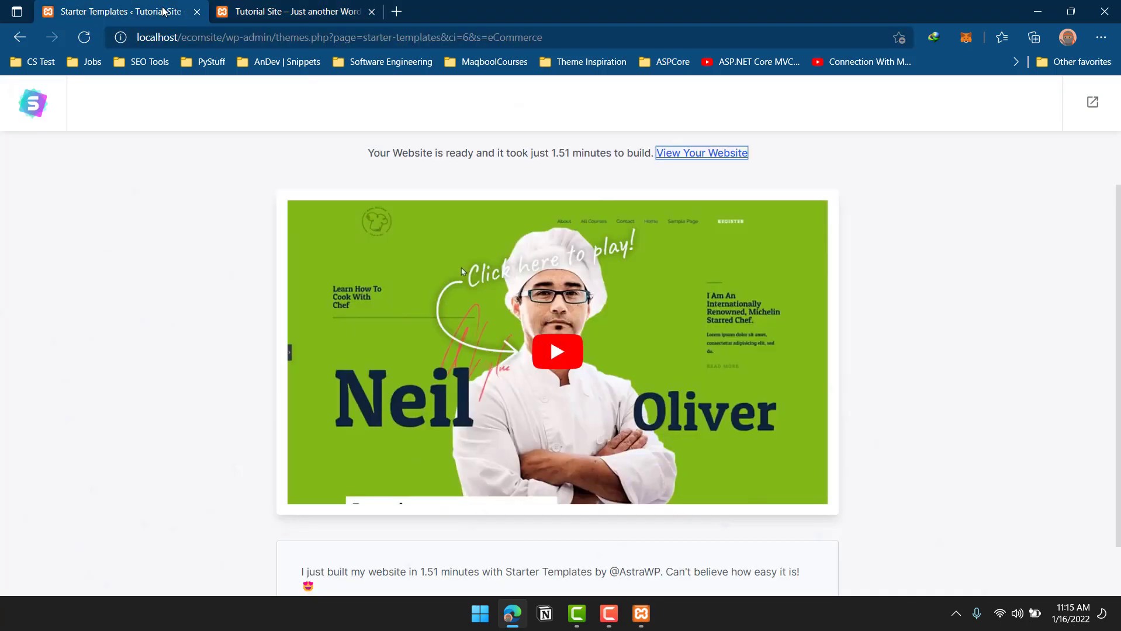
left_click(198, 12)
mouse_move(11, 90)
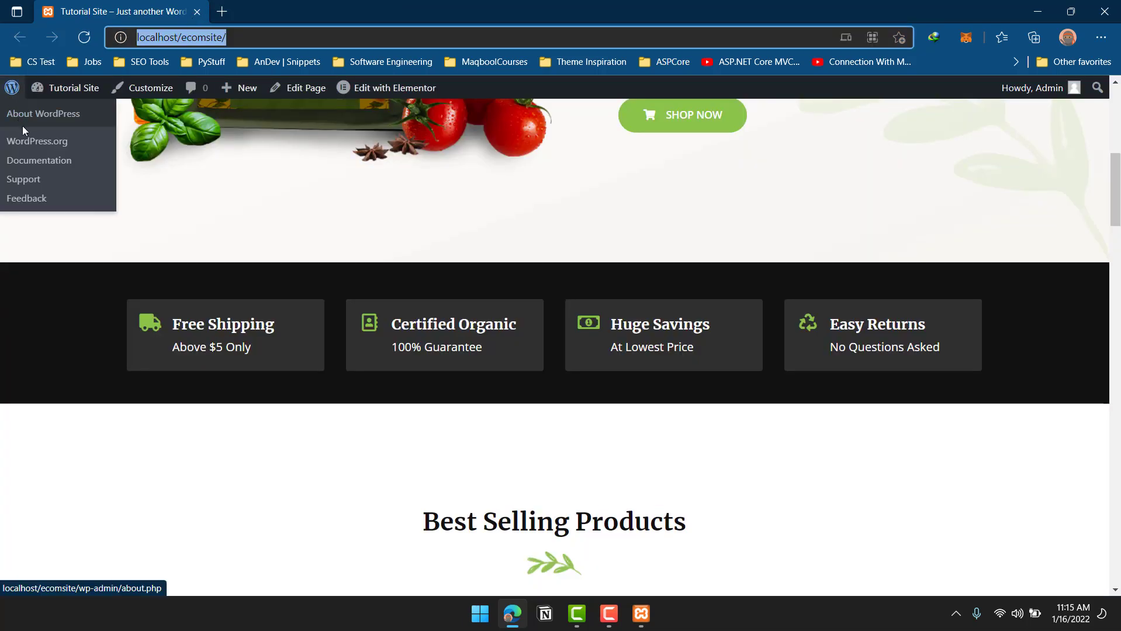
mouse_move(47, 93)
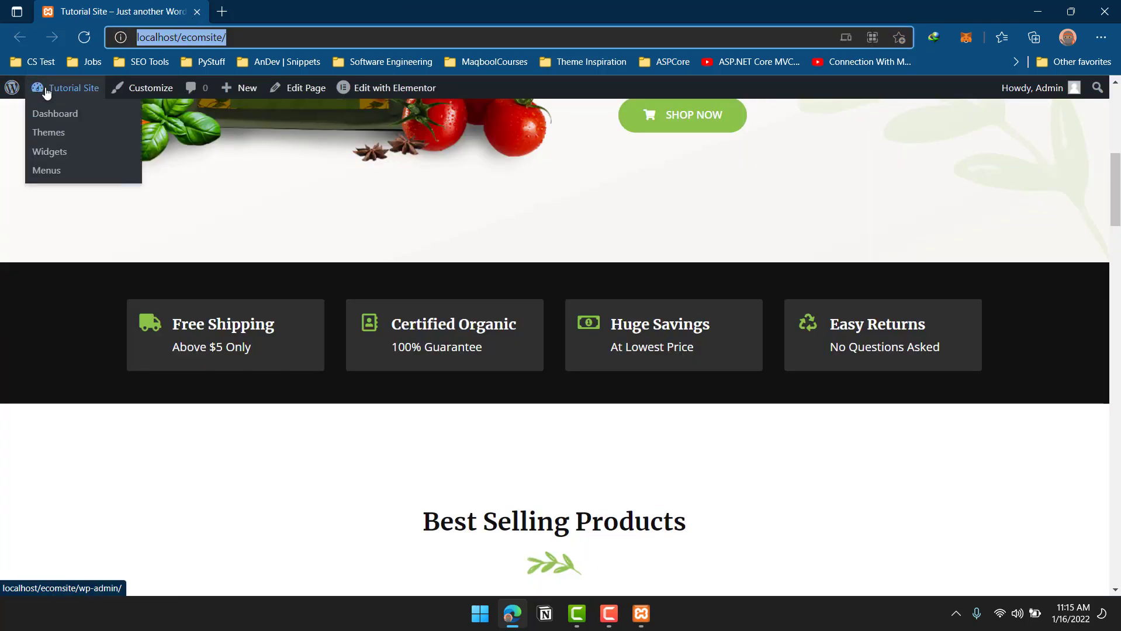
right_click(56, 118)
left_click(82, 124)
left_click_drag(270, 10, 186, 7)
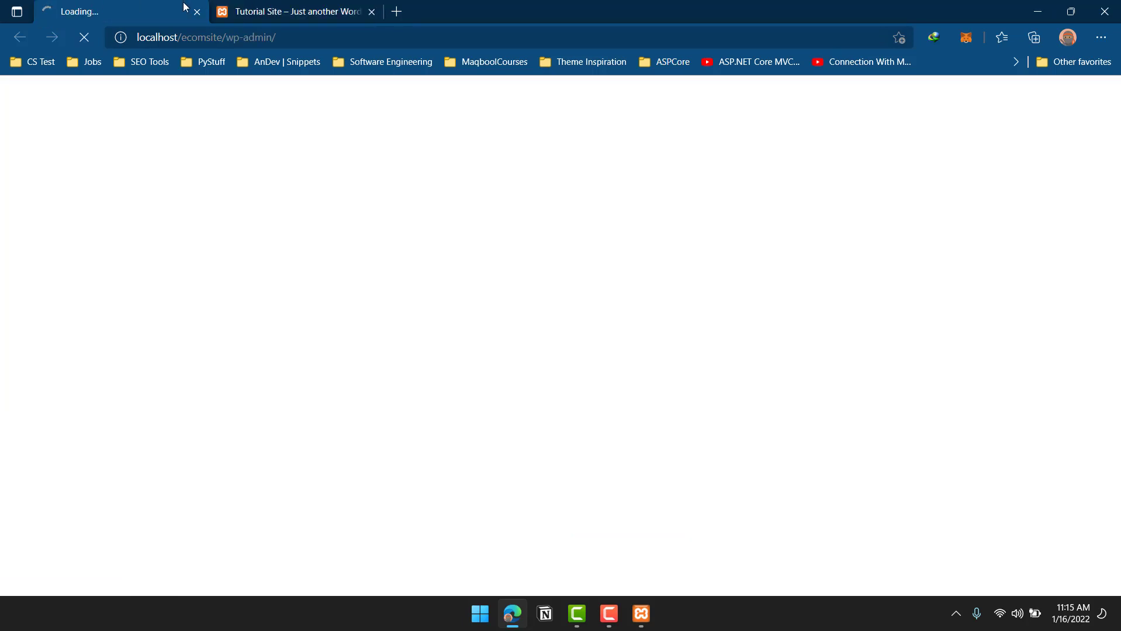
left_click(372, 13)
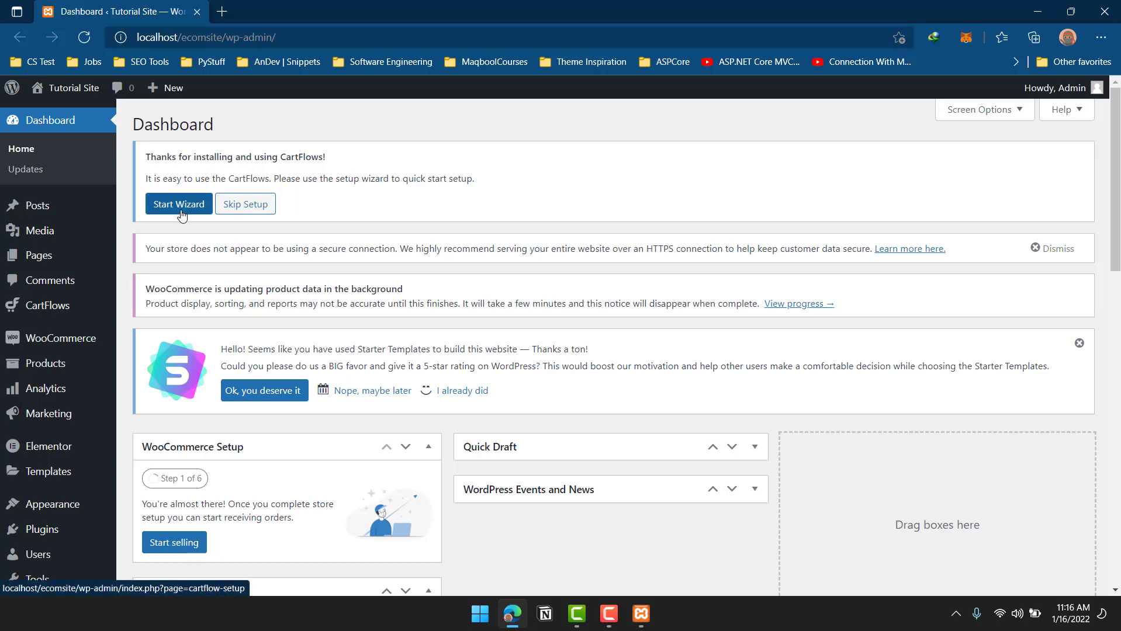
Skip the CartFlows setup on the dashboard and visit the site in a new tab.
left_click(248, 205)
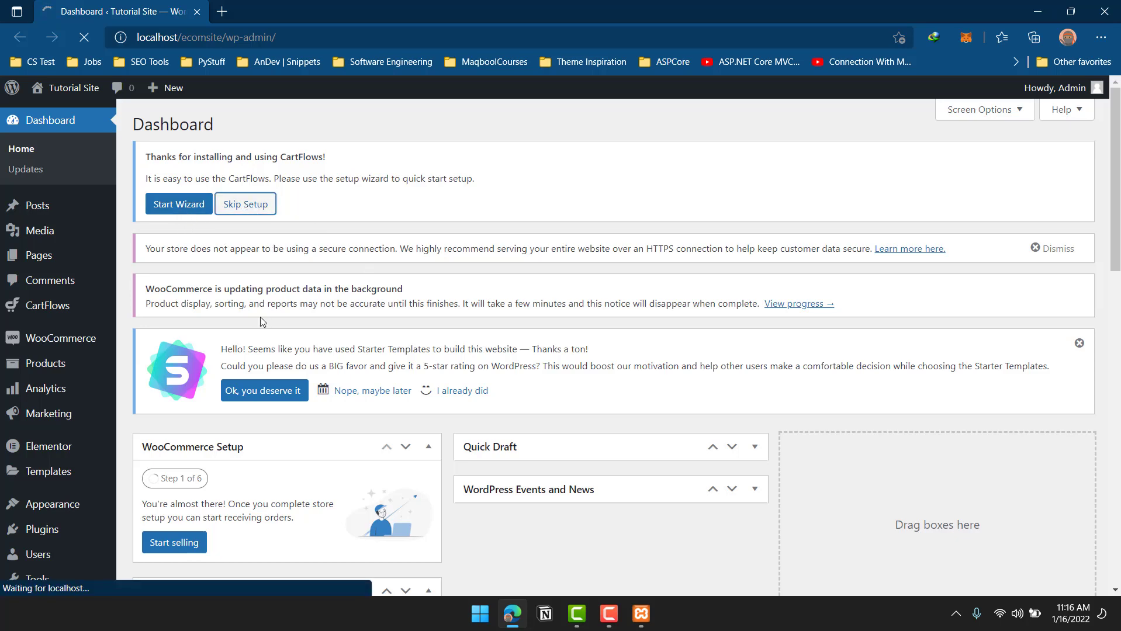
scroll(260, 317, "down", 2)
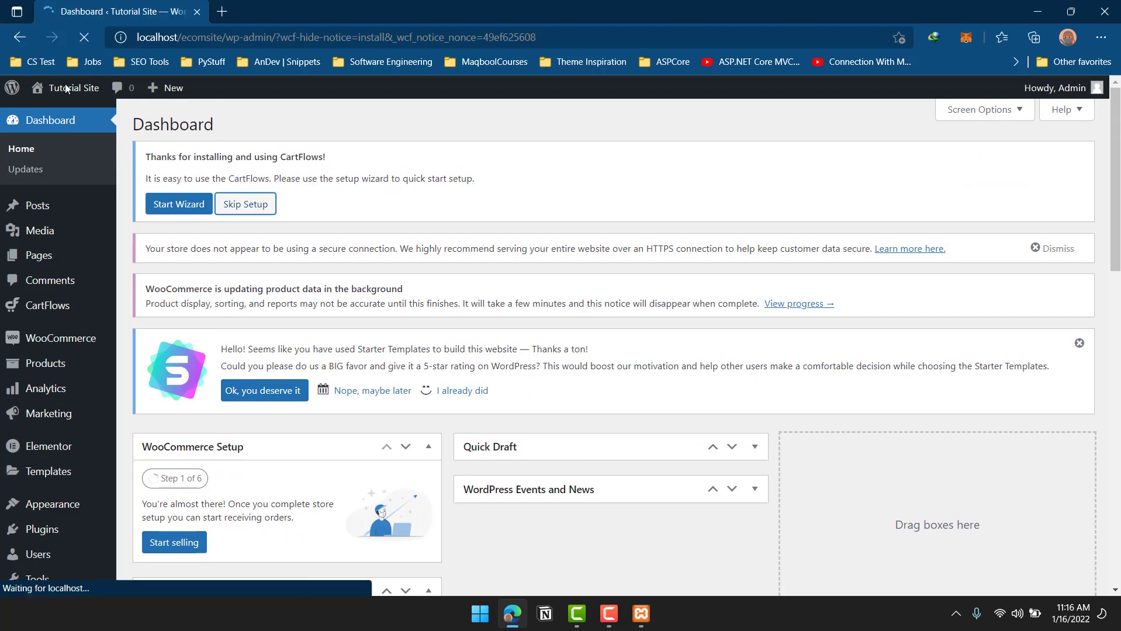
mouse_move(63, 94)
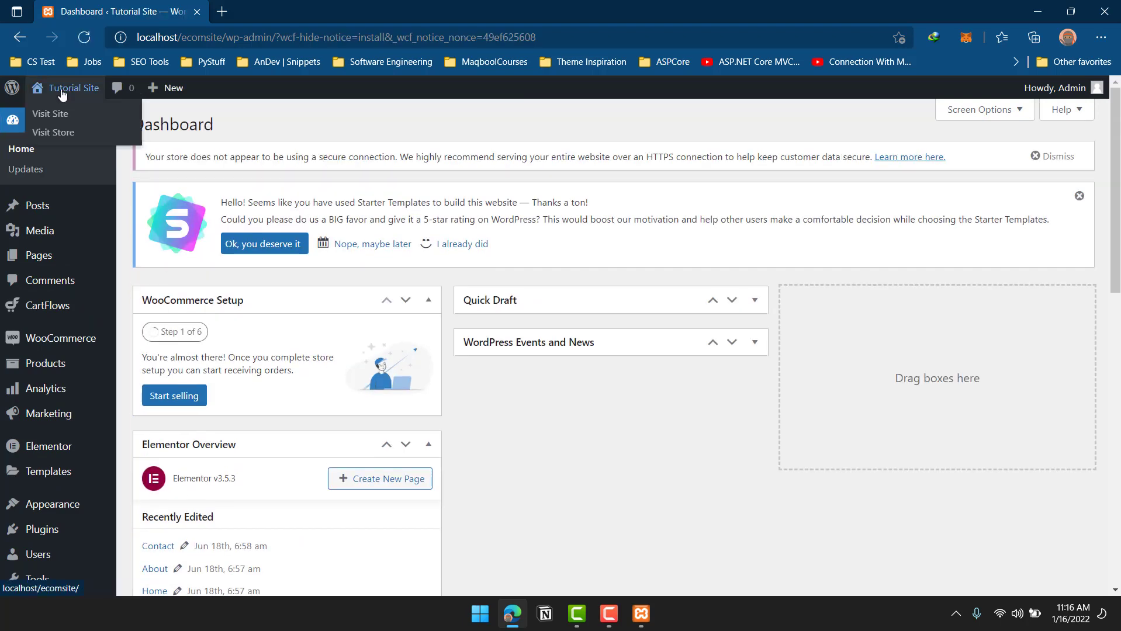
right_click(57, 115)
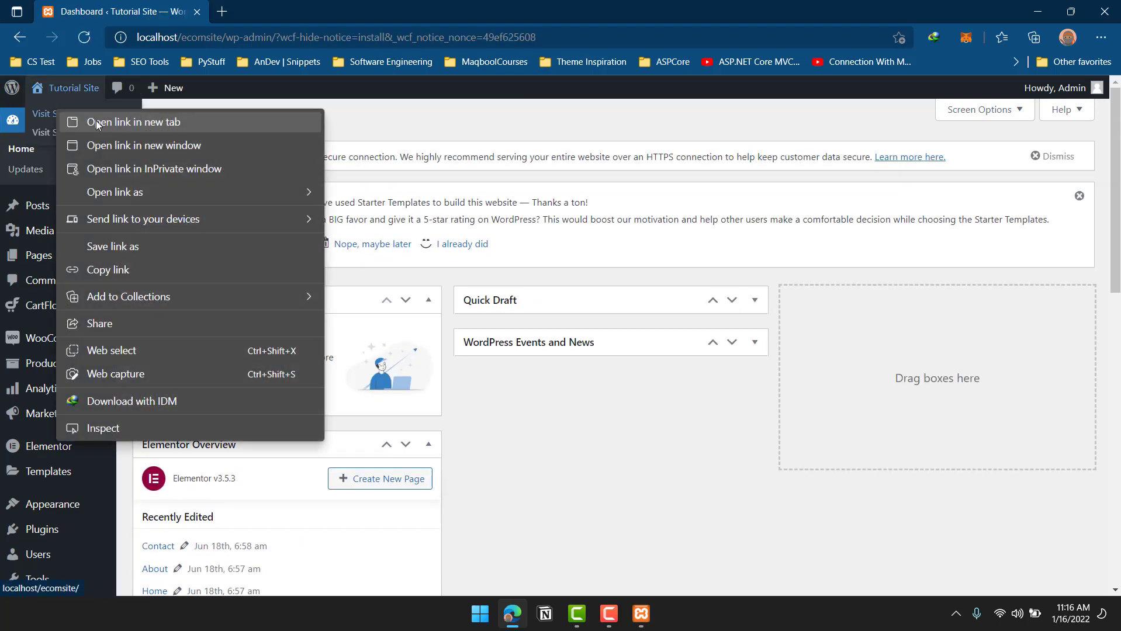
left_click(95, 120)
left_click(289, 3)
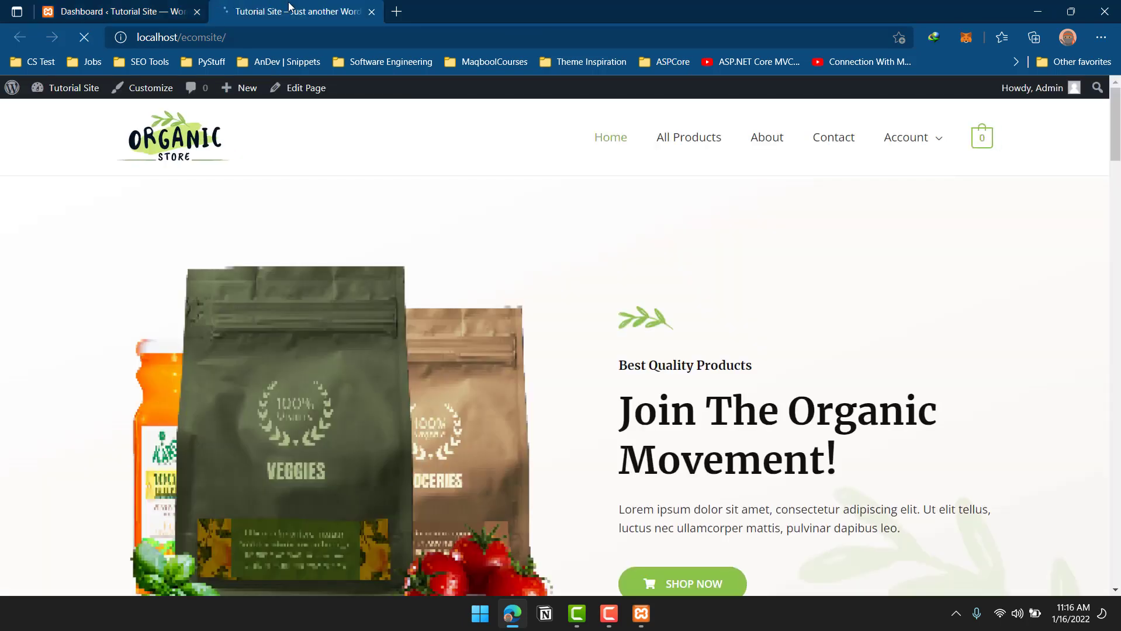
Look through the homepage from the hero banner to the customer reviews and back to the header.
scroll(666, 368, "down", 20)
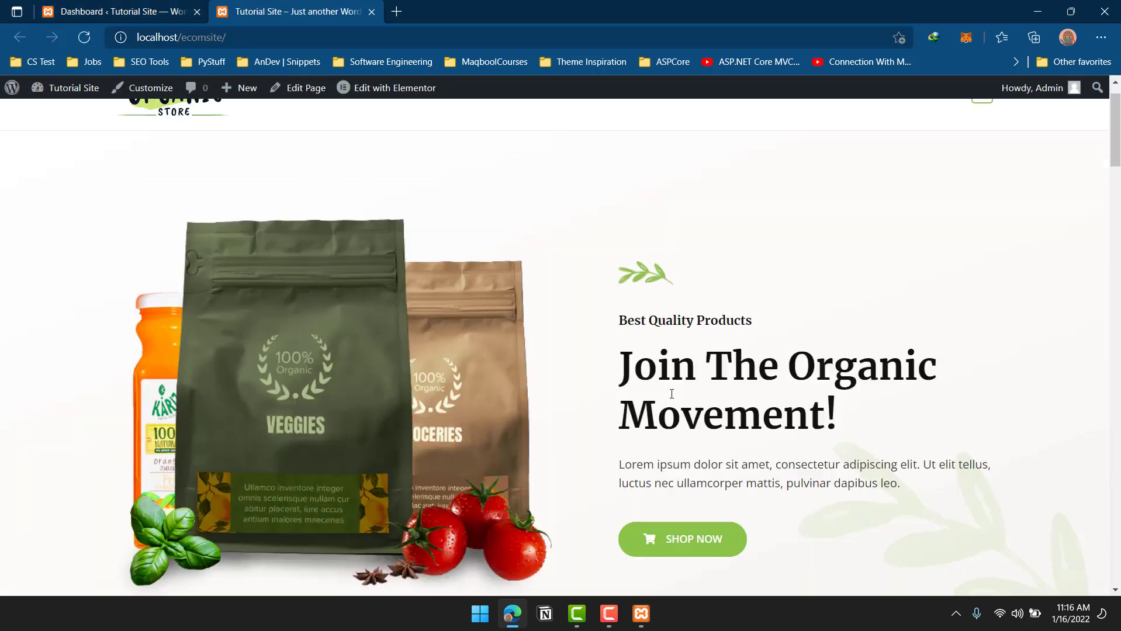
scroll(671, 367, "down", 10)
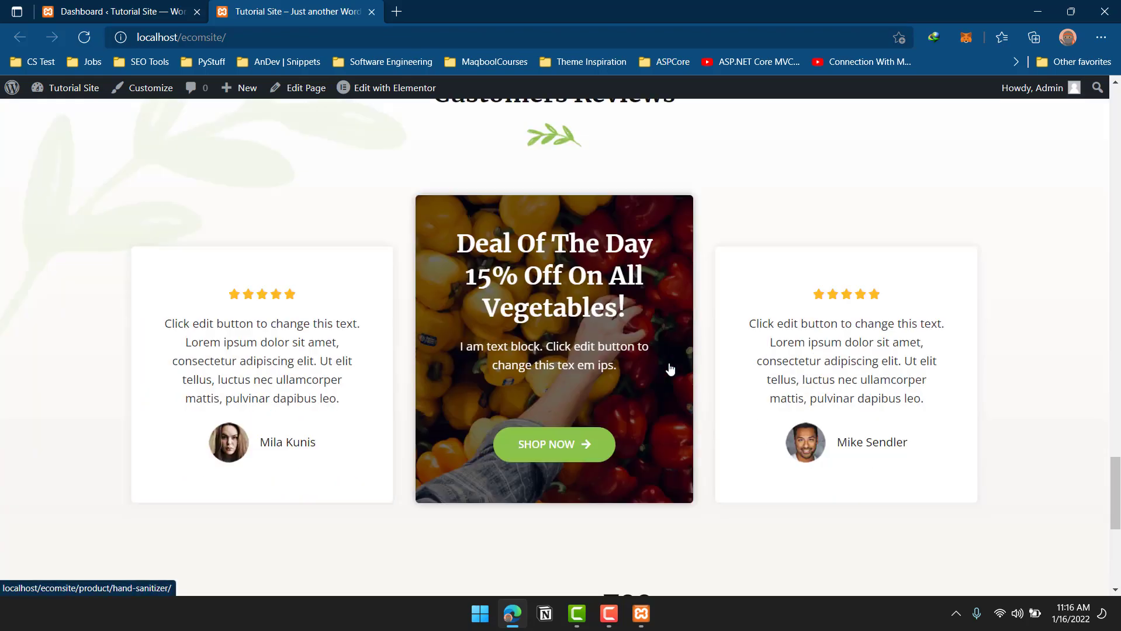
scroll(671, 367, "up", 10)
scroll(671, 367, "up", 12)
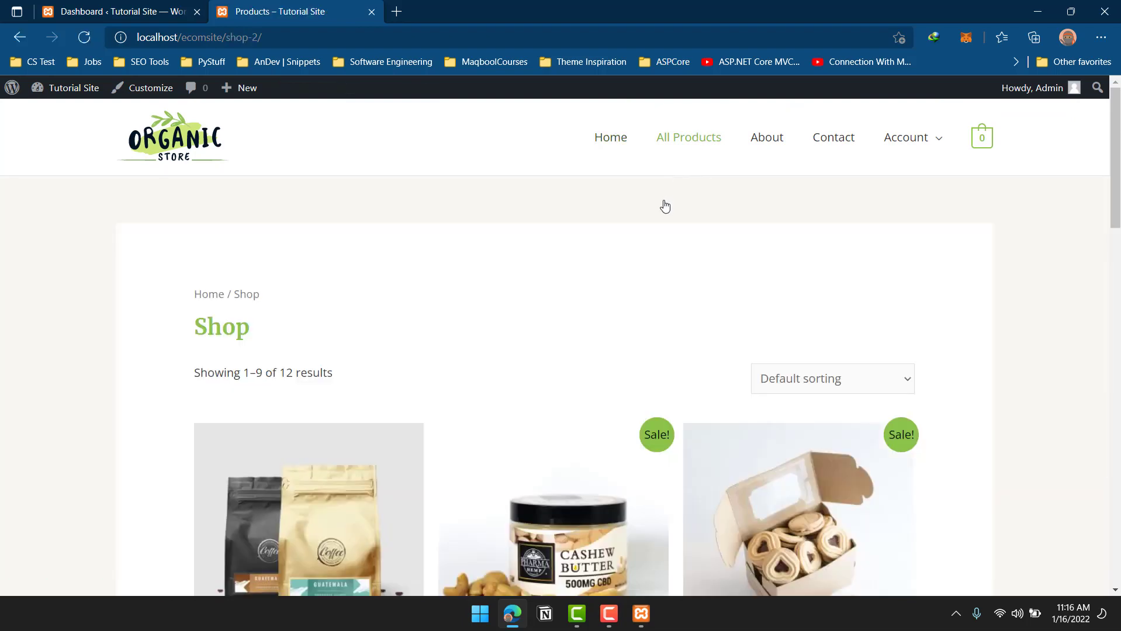
Browse the shop's All Products page and open the Assorted Coffee product.
scroll(591, 230, "down", 7)
scroll(391, 233, "up", 4)
left_click(354, 275)
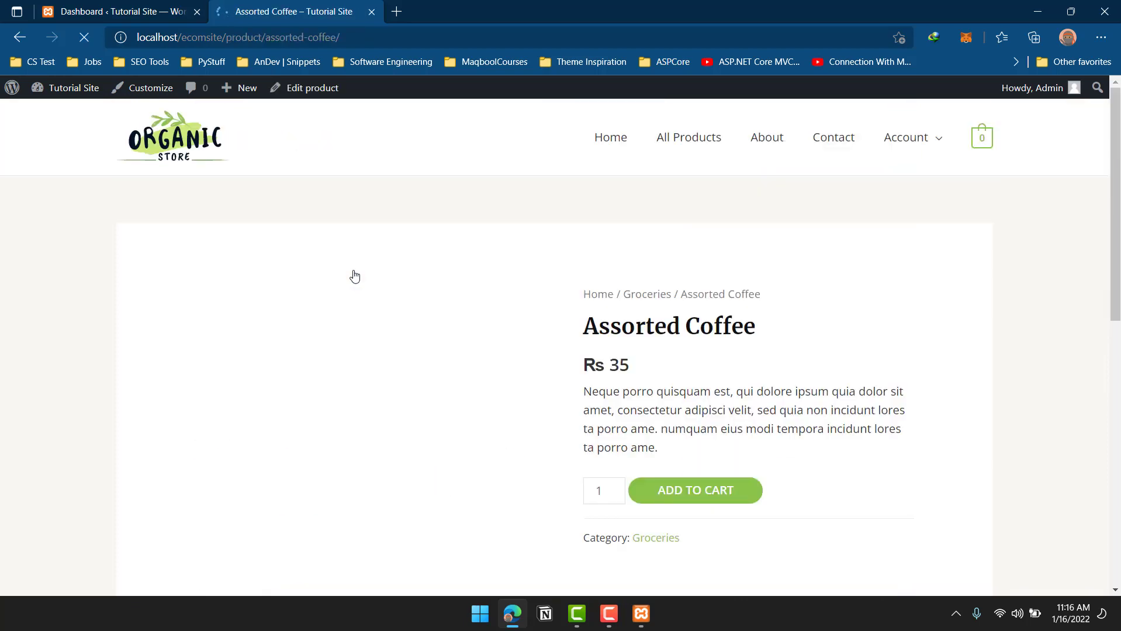
Look over the Assorted Coffee page, set the quantity to 3 and add it to the cart.
scroll(409, 304, "down", 6)
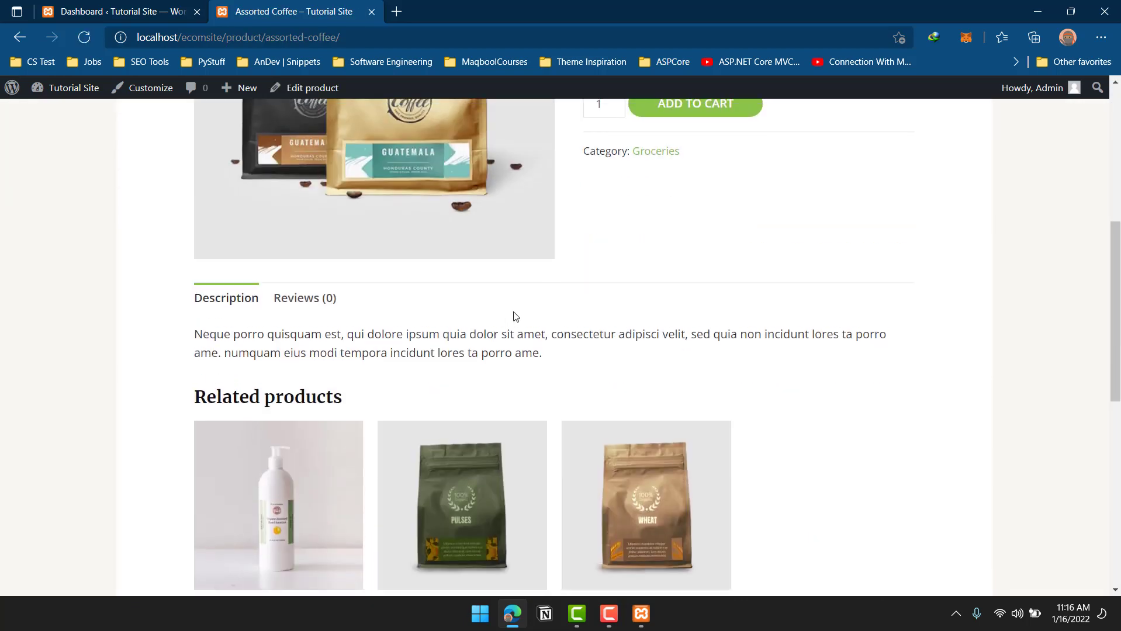
scroll(584, 322, "up", 4)
left_click(616, 331)
left_click(616, 331)
left_click(663, 333)
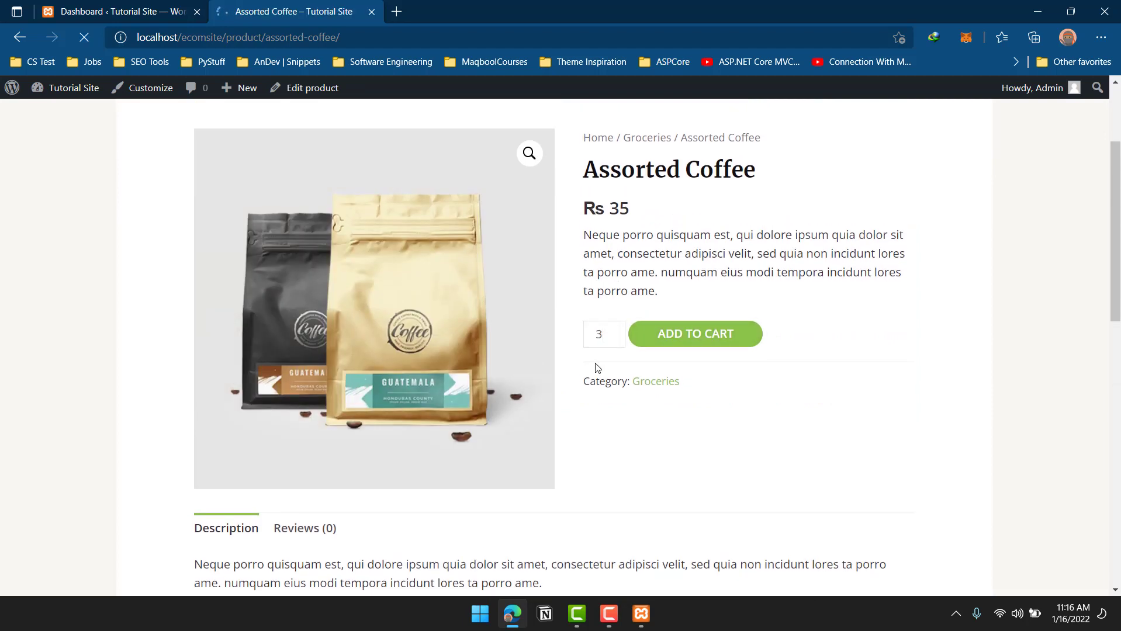
View the full cart and review its product row, coupon field and cart totals.
mouse_move(988, 152)
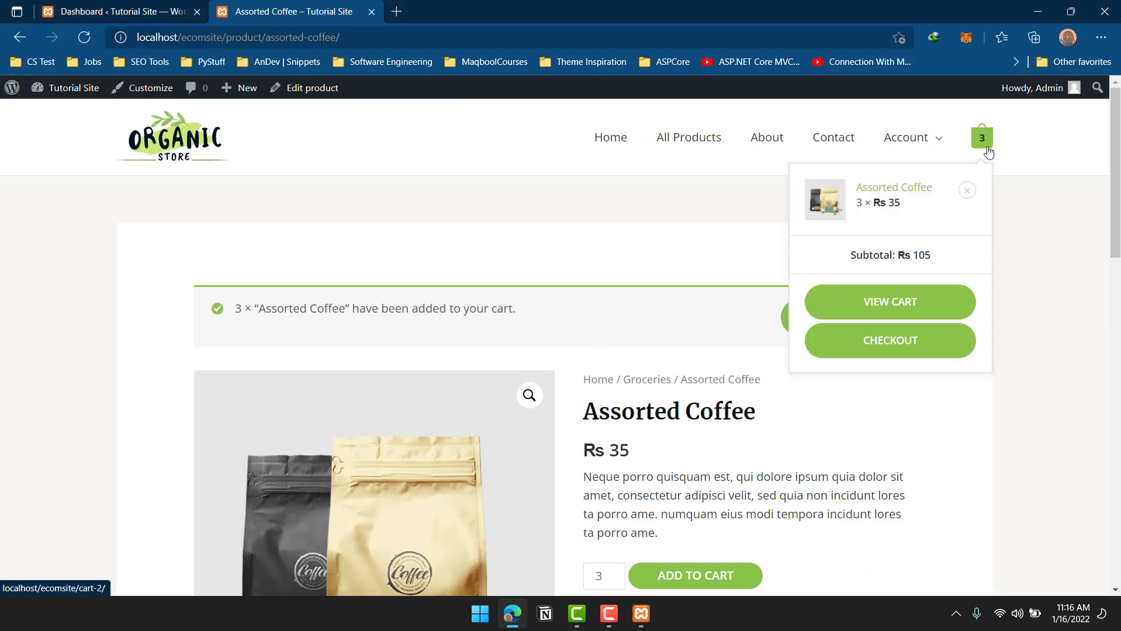
left_click(900, 318)
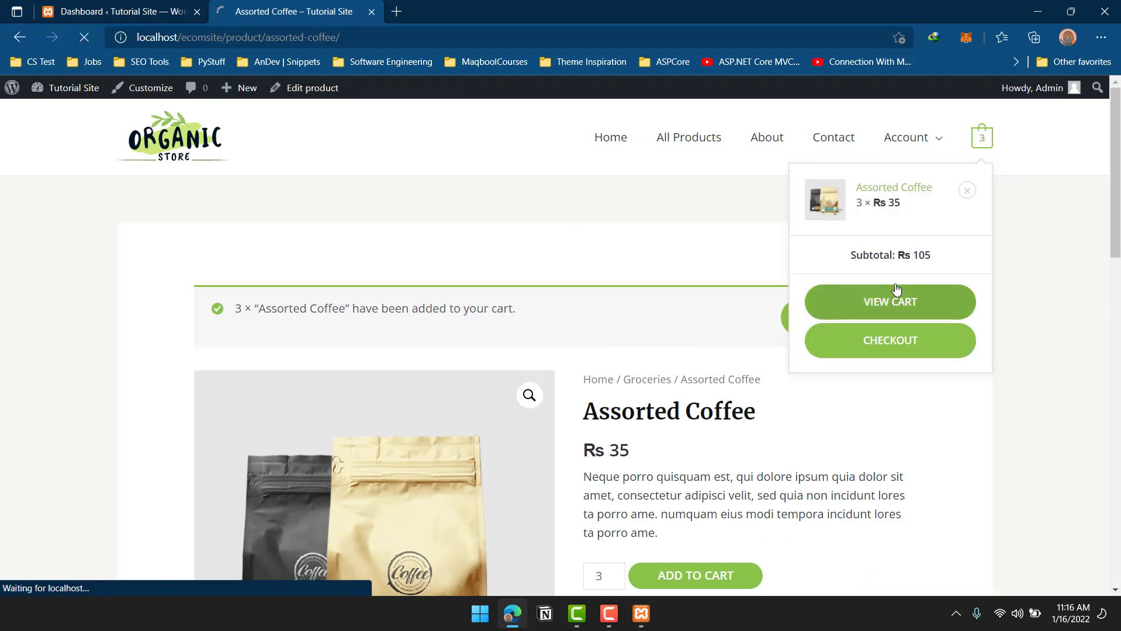
scroll(650, 262, "down", 3)
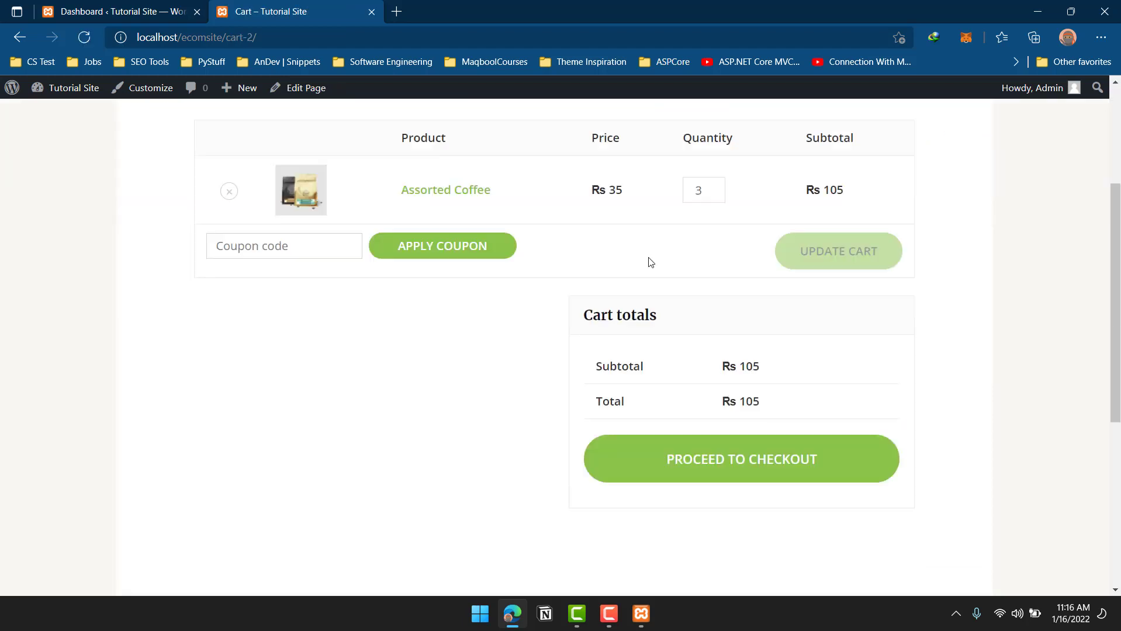
scroll(651, 263, "down", 3)
scroll(708, 330, "up", 5)
scroll(604, 416, "down", 3)
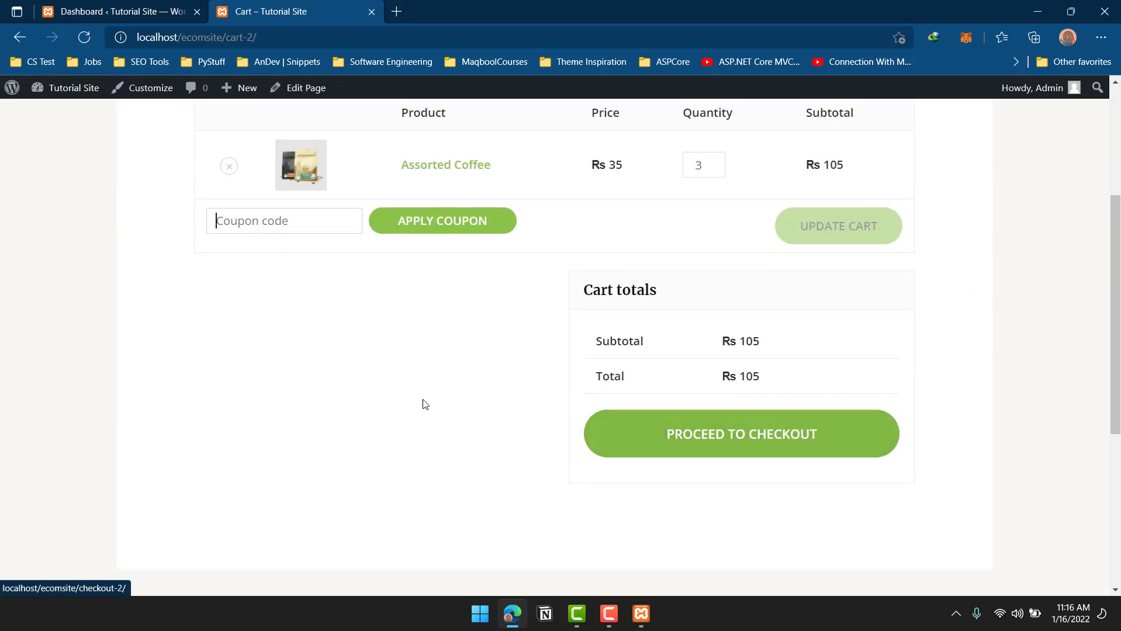
scroll(421, 402, "up", 5)
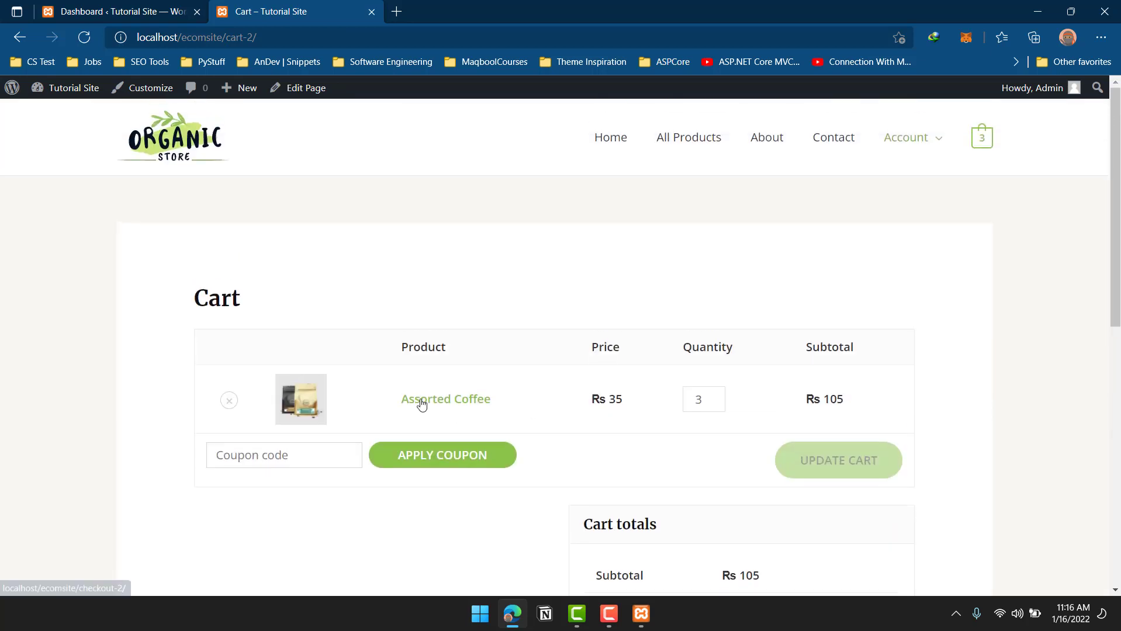
Return to the store's homepage and highlight the "Join The Organic Movement!" heading.
left_click(618, 149)
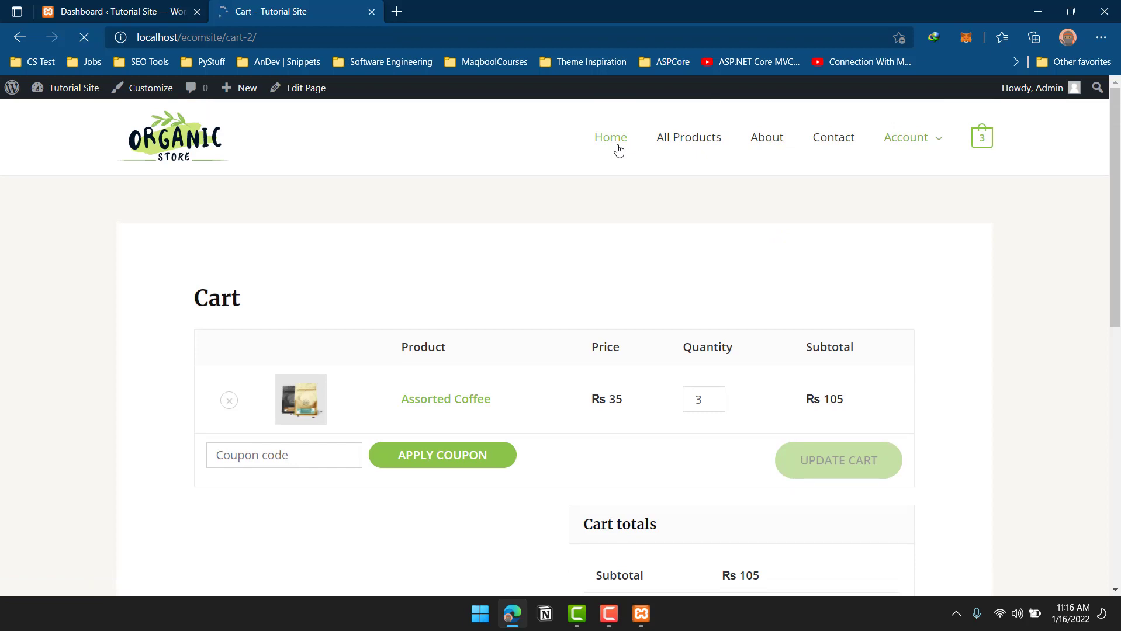
scroll(618, 164, "down", 2)
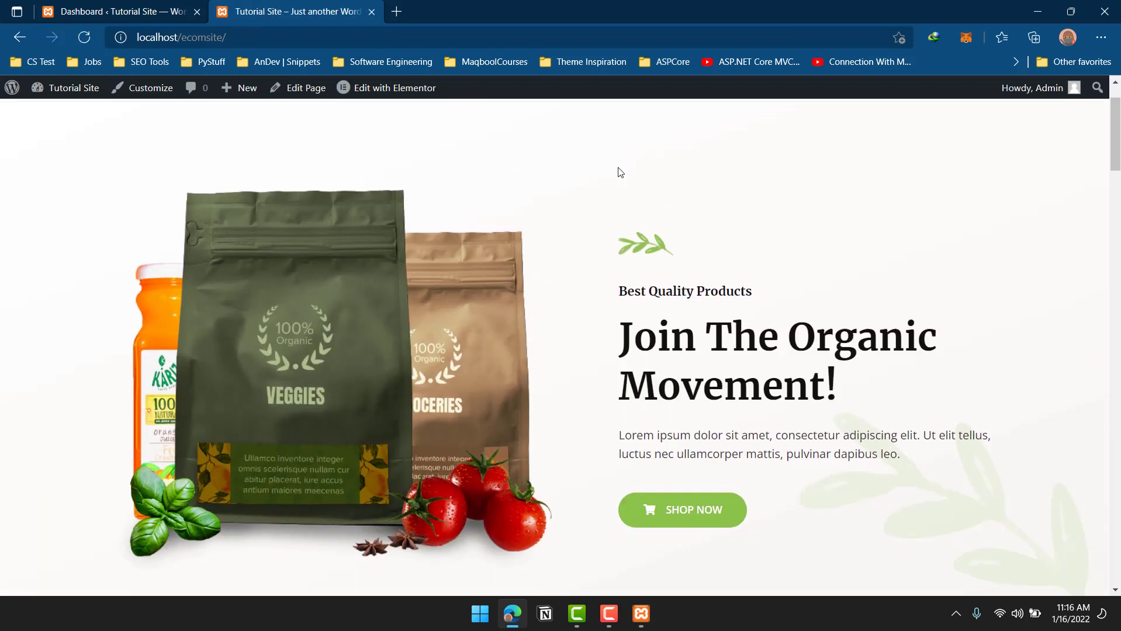
scroll(984, 313, "up", 2)
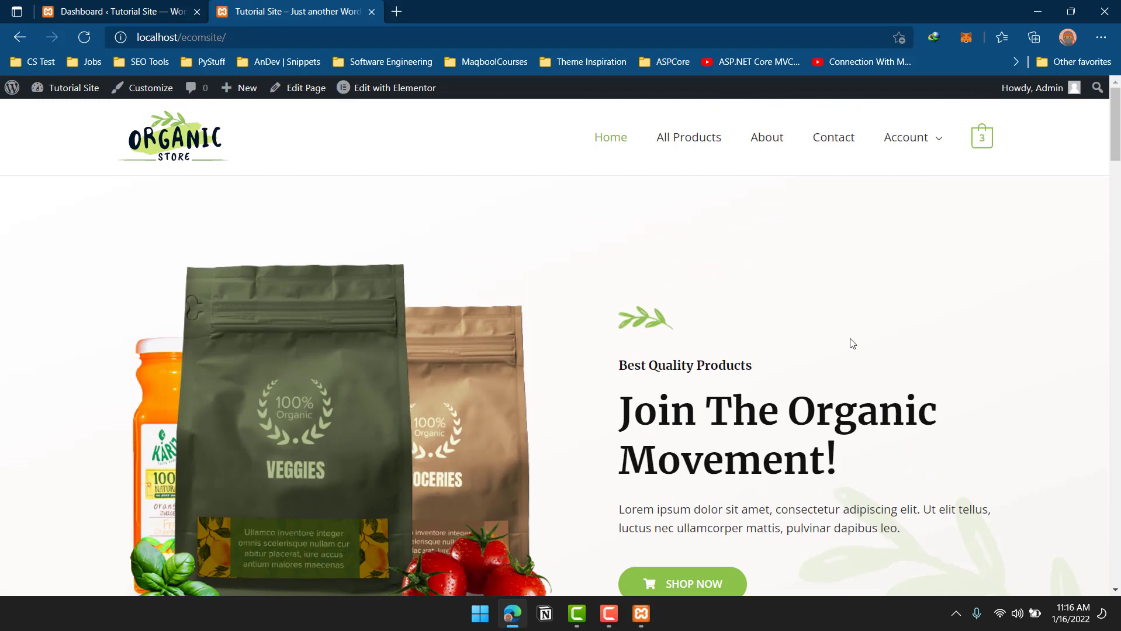
triple_click(781, 433)
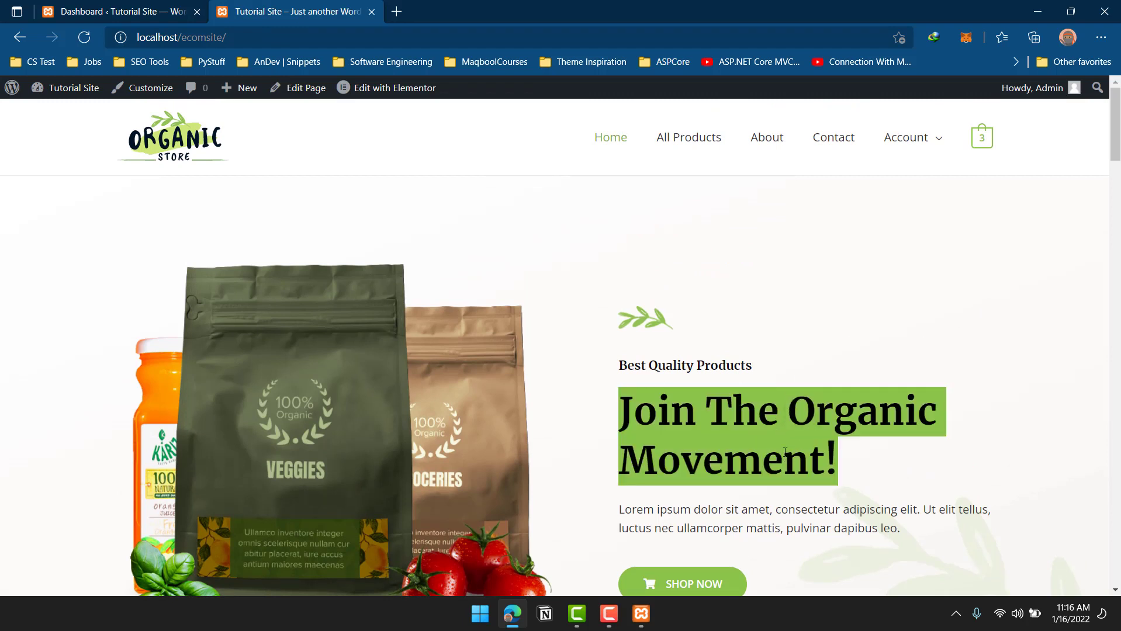
Highlight the word "Quality" and the "Join The Organic Movement!" heading in the homepage's hero section.
left_click(659, 449)
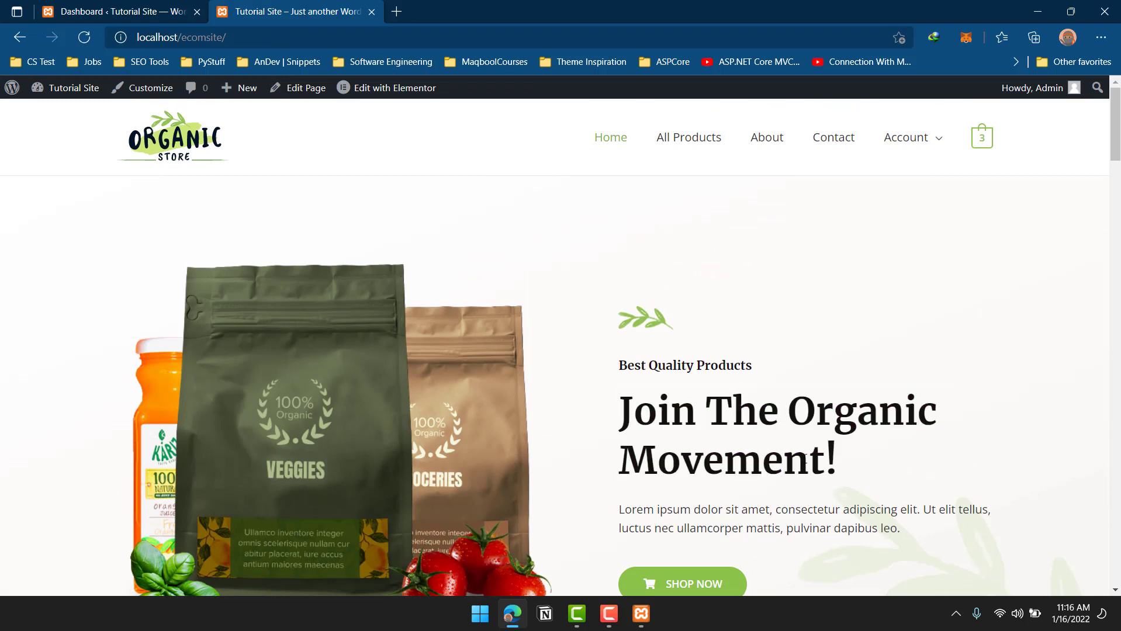
left_click_drag(840, 462, 590, 404)
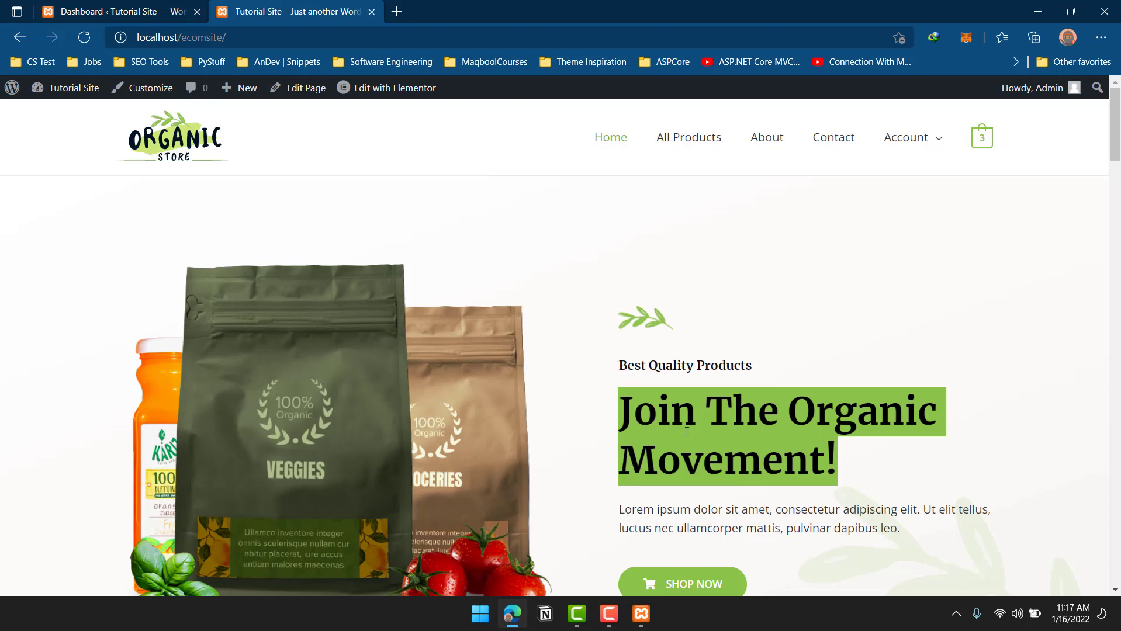
double_click(673, 367)
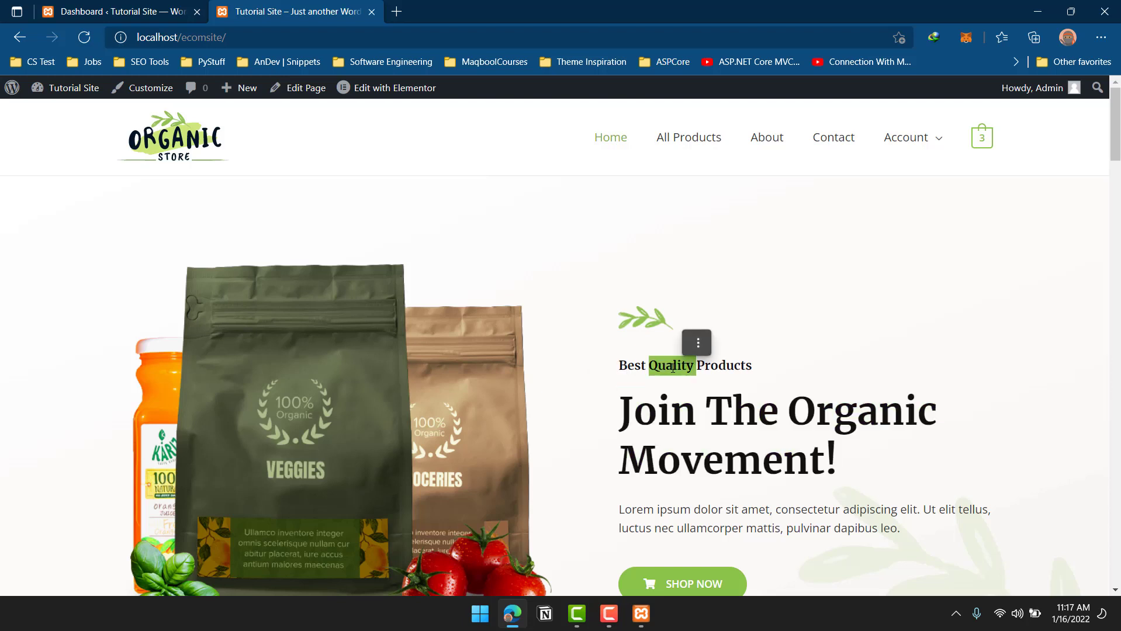
left_click_drag(623, 415, 898, 443)
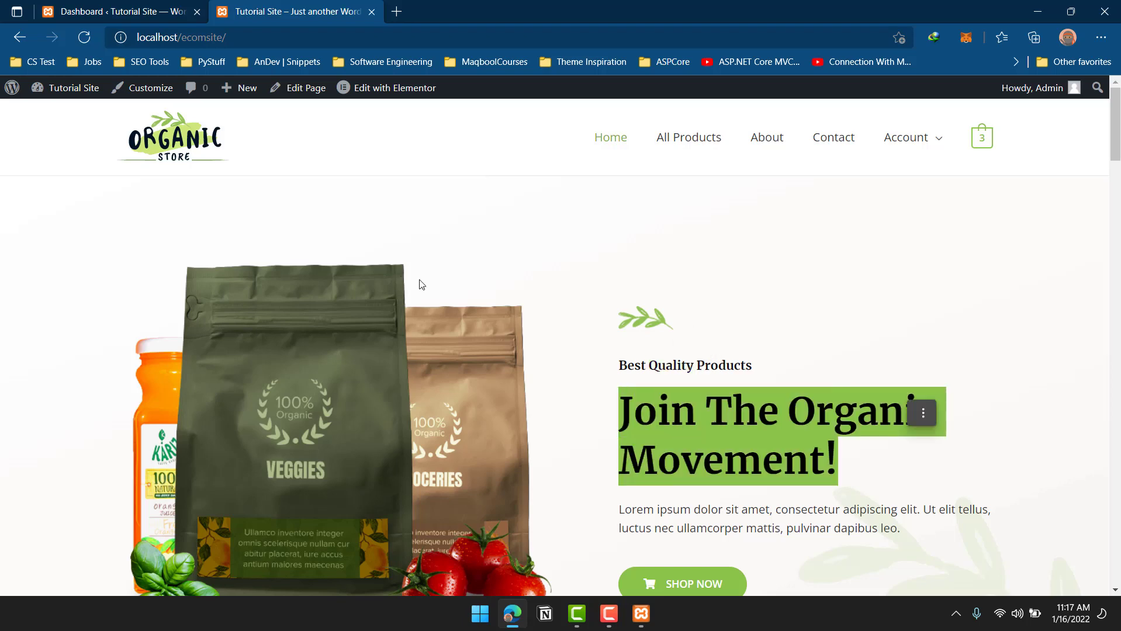
Look through the homepage sections from the hero down to Customers Reviews and return to the hero.
scroll(758, 238, "down", 5)
scroll(530, 254, "up", 1)
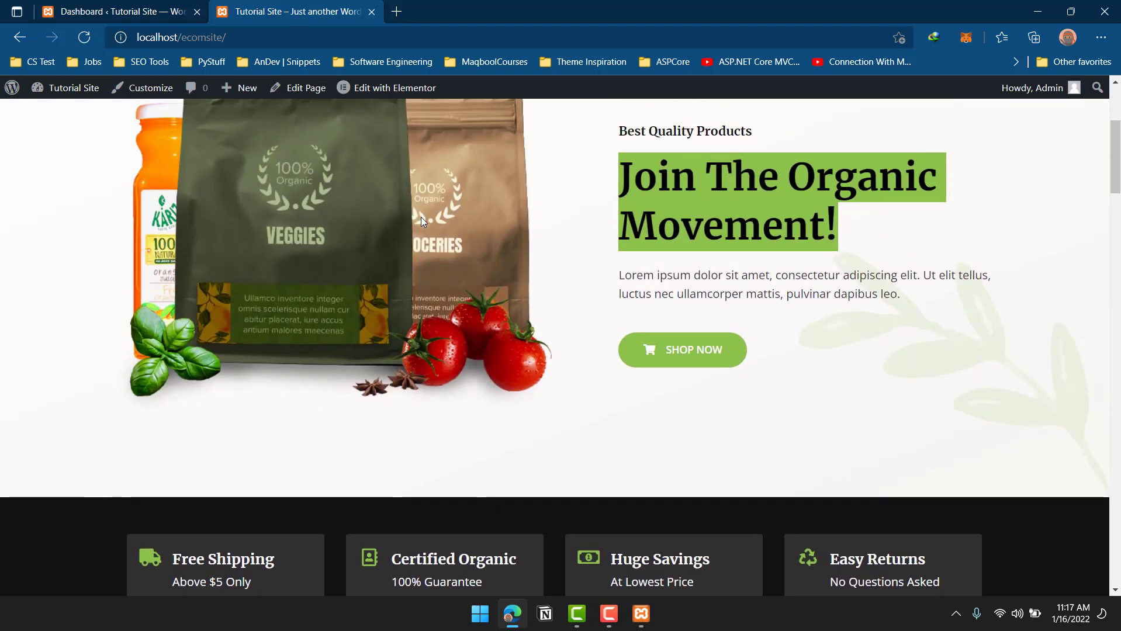
scroll(731, 233, "down", 3)
scroll(733, 239, "down", 4)
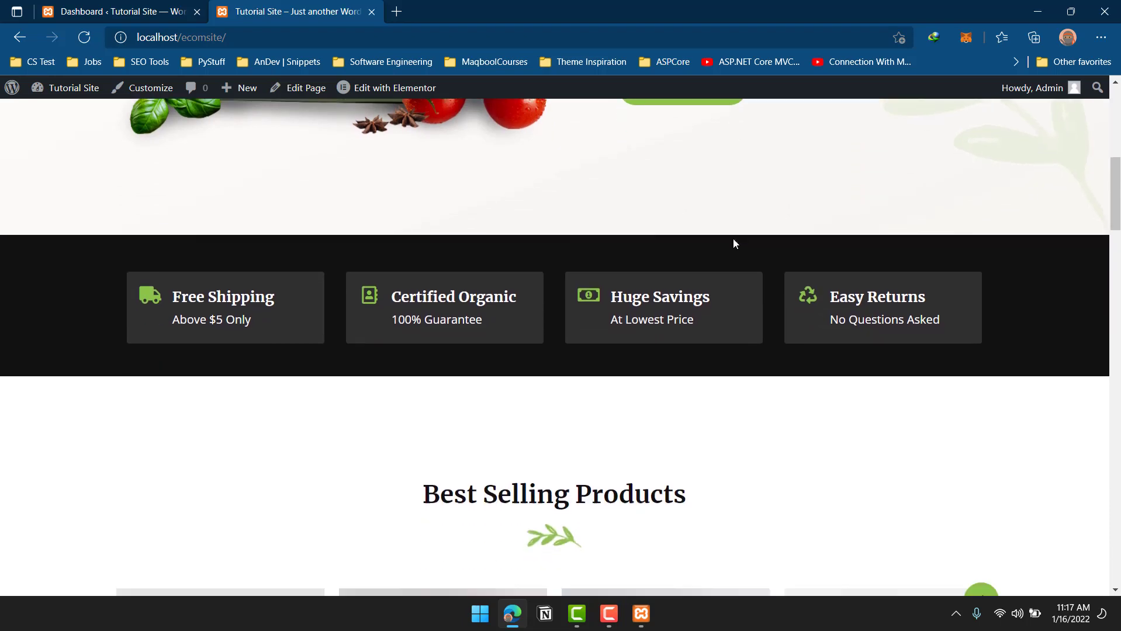
scroll(733, 238, "up", 3)
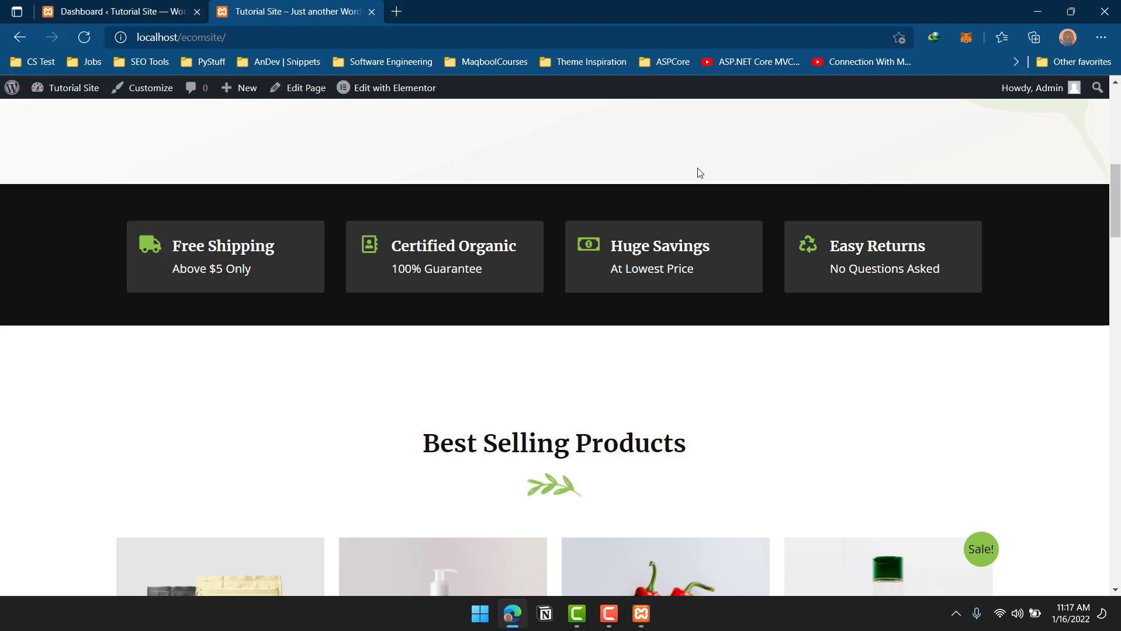
scroll(699, 172, "down", 3)
scroll(383, 318, "down", 10)
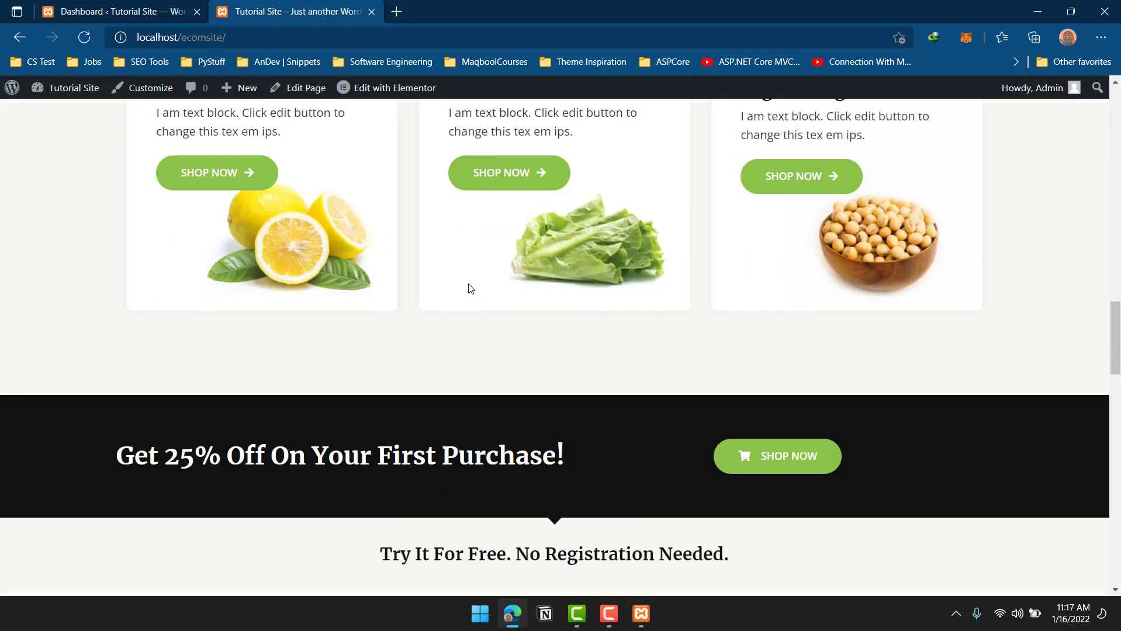
scroll(471, 288, "down", 15)
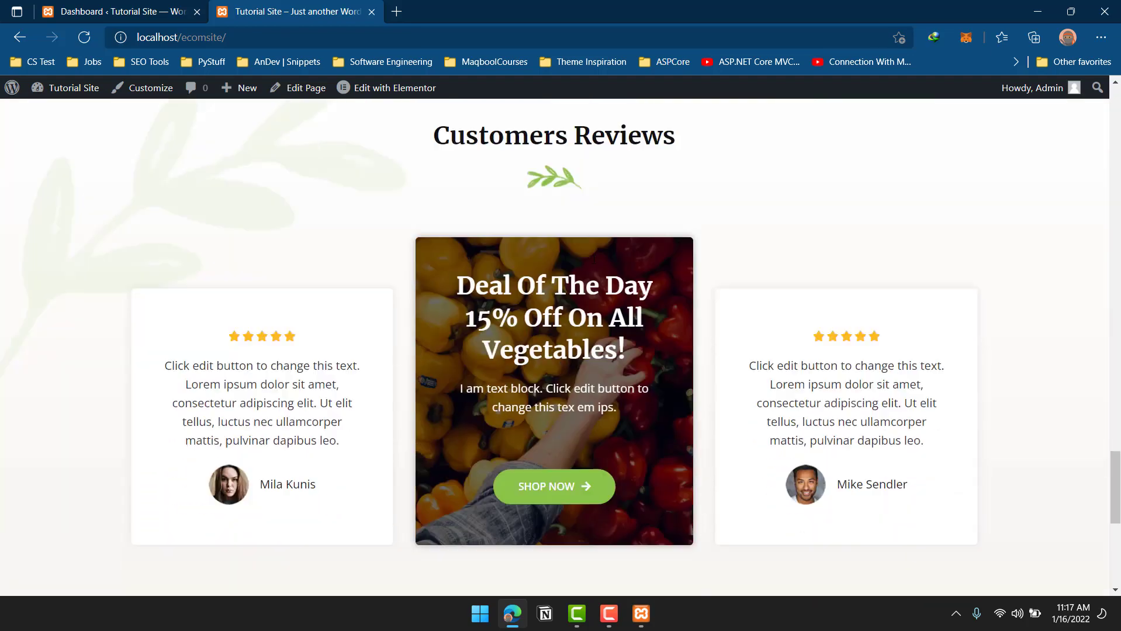
scroll(583, 274, "down", 5)
scroll(584, 274, "up", 10)
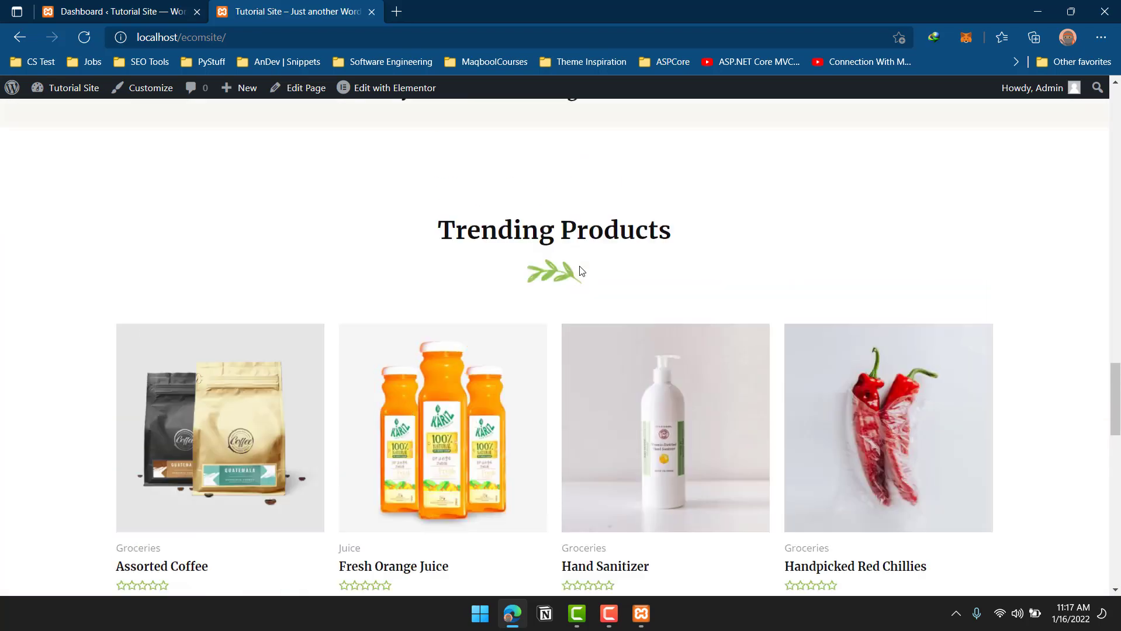
scroll(581, 271, "up", 15)
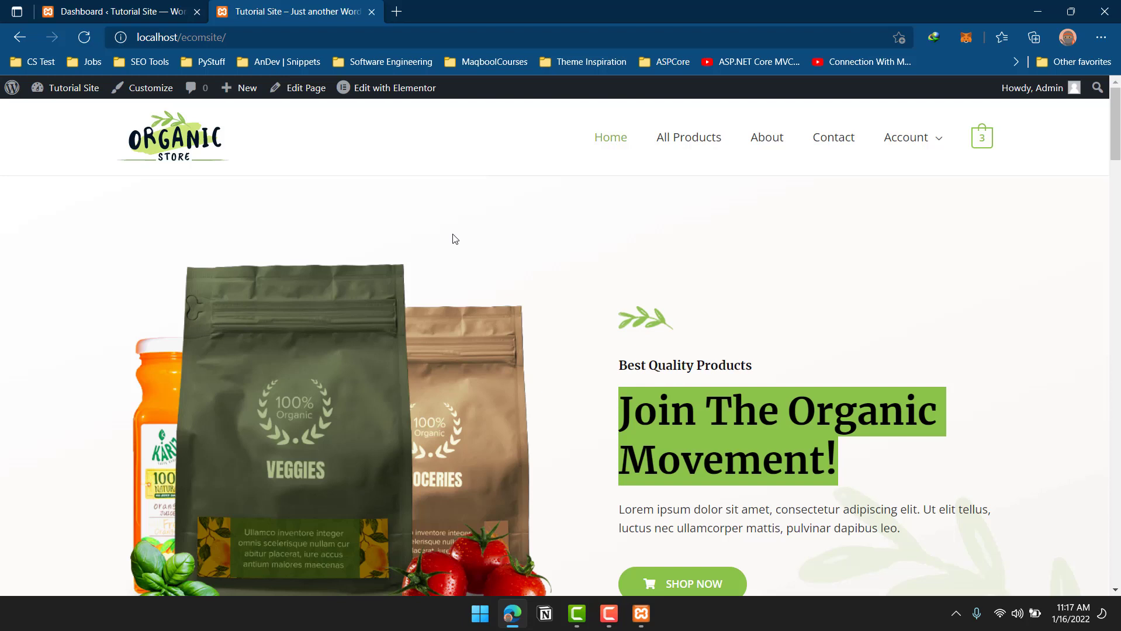
left_click(449, 180)
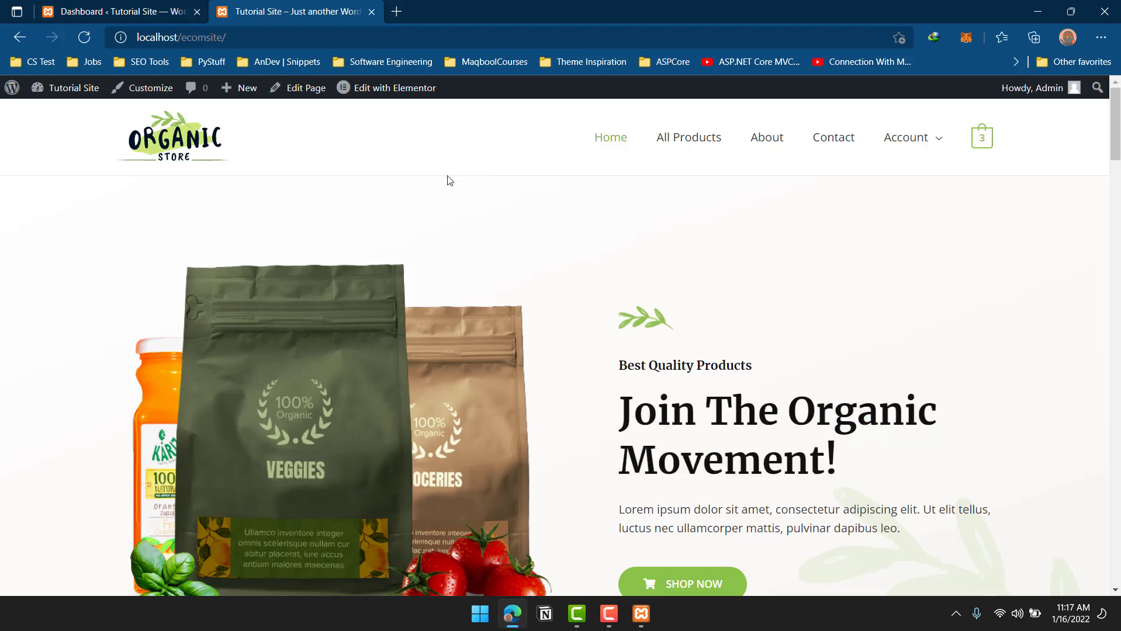
Open the homepage for editing with Elementor and select the "Join The Organic Movement!" image box.
mouse_move(380, 97)
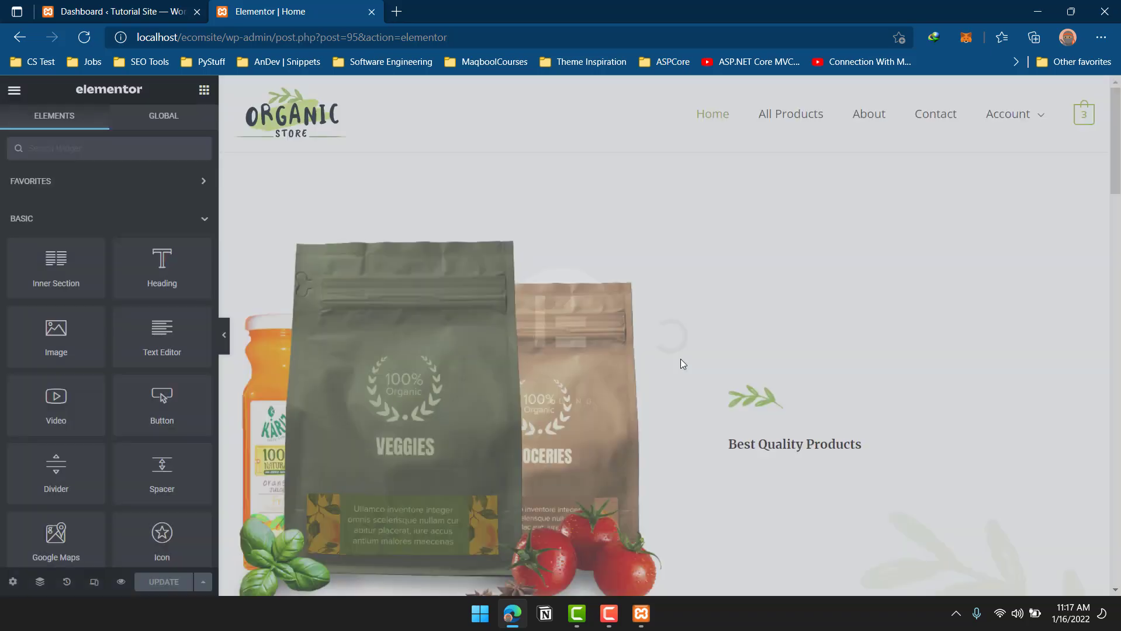
scroll(765, 345, "down", 1)
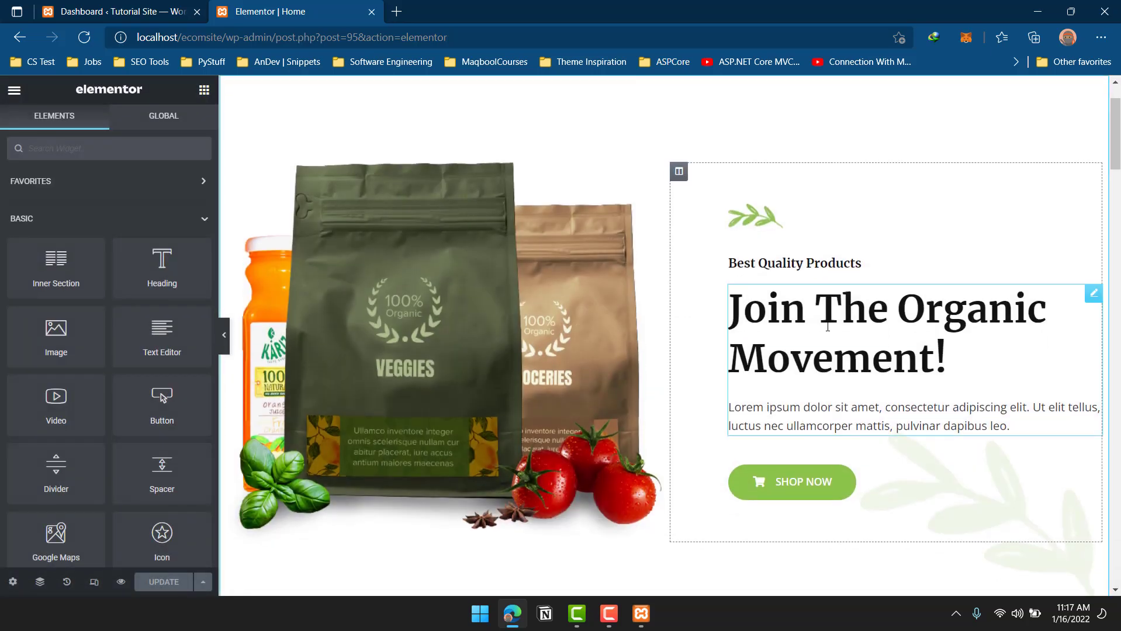
left_click(952, 350)
scroll(952, 350, "up", 1)
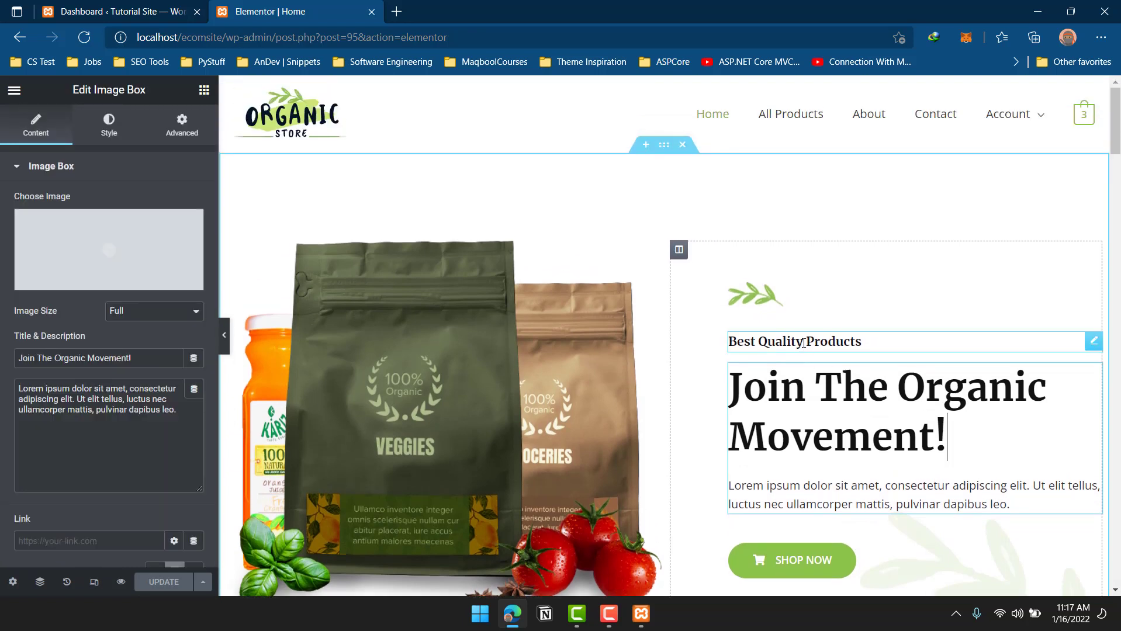
Delete the "Best Quality Products" heading from the hero section and update the page.
left_click(804, 342)
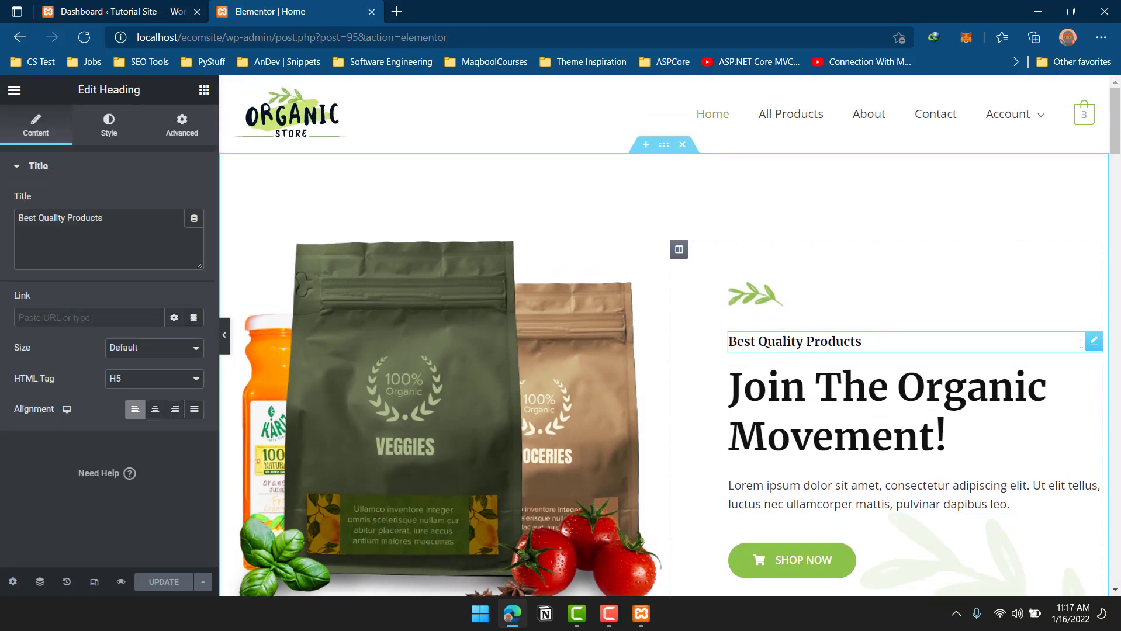
right_click(1092, 349)
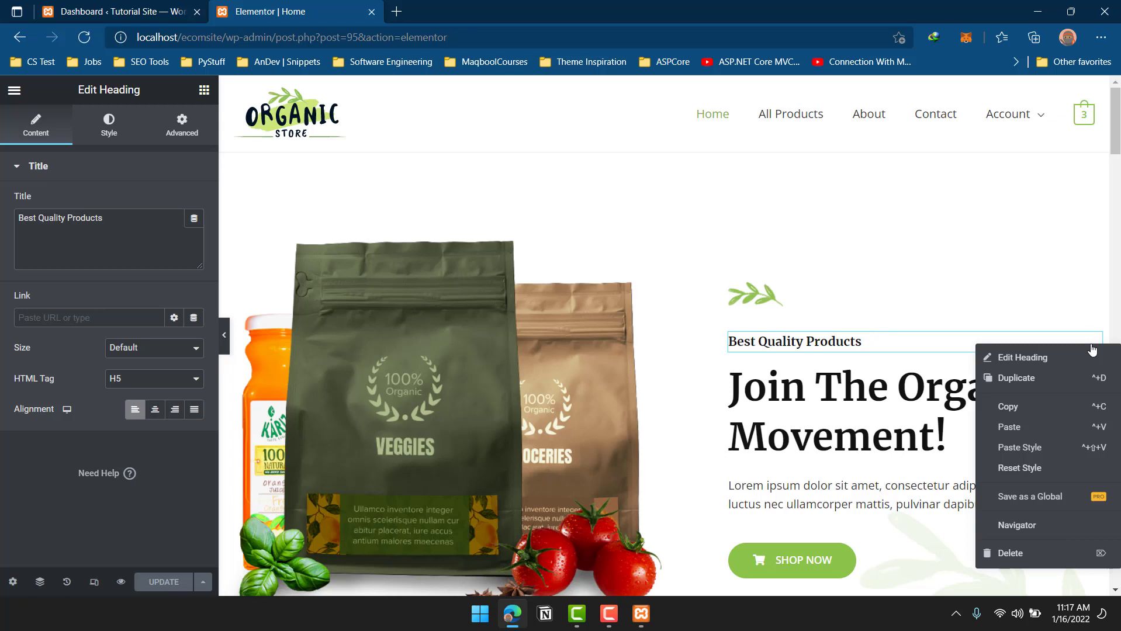
left_click(1029, 553)
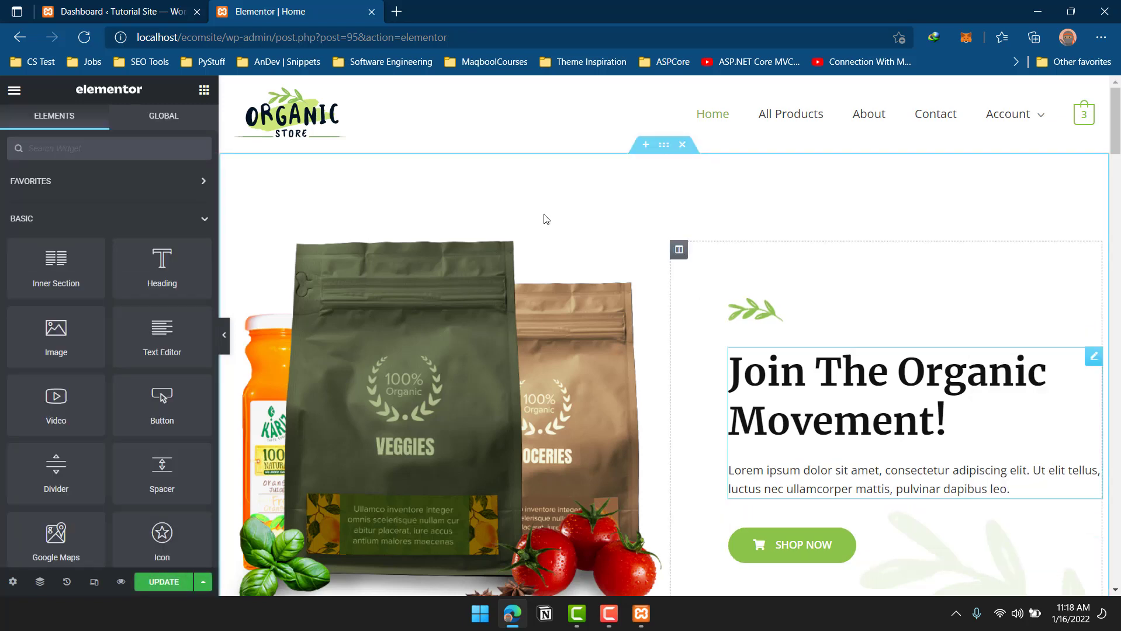
scroll(526, 251, "down", 1)
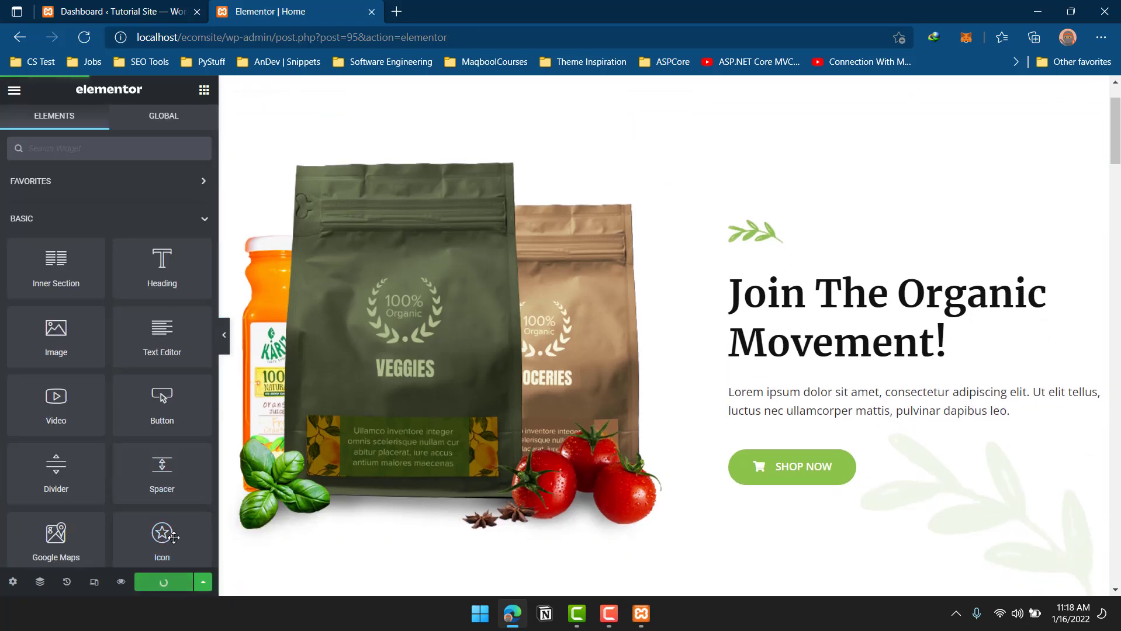
scroll(807, 207, "down", 3)
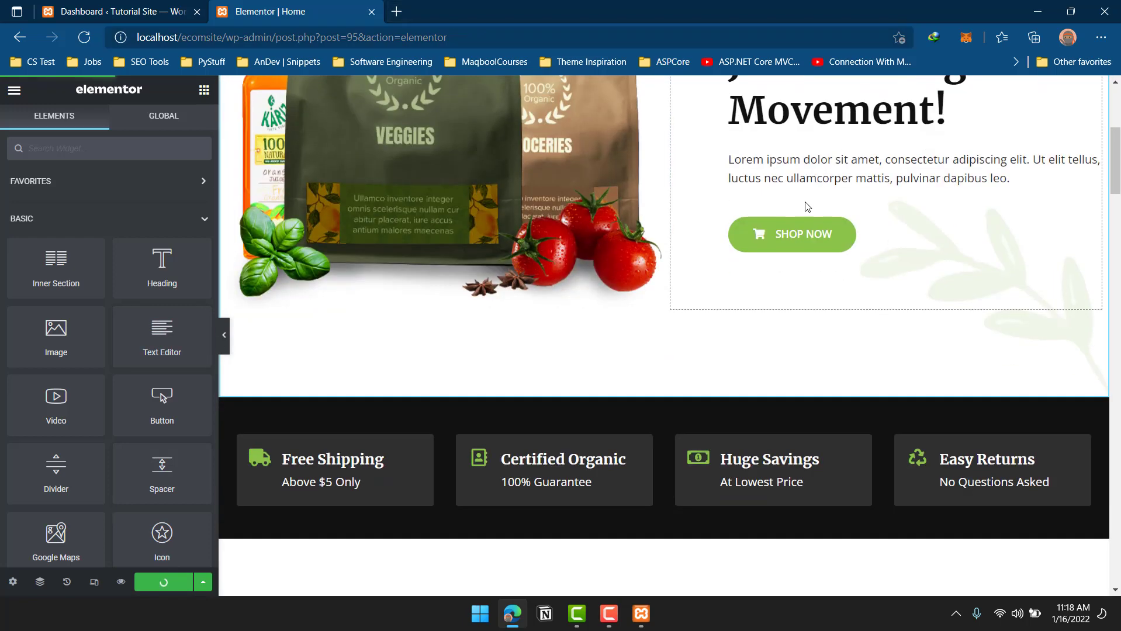
scroll(807, 207, "up", 3)
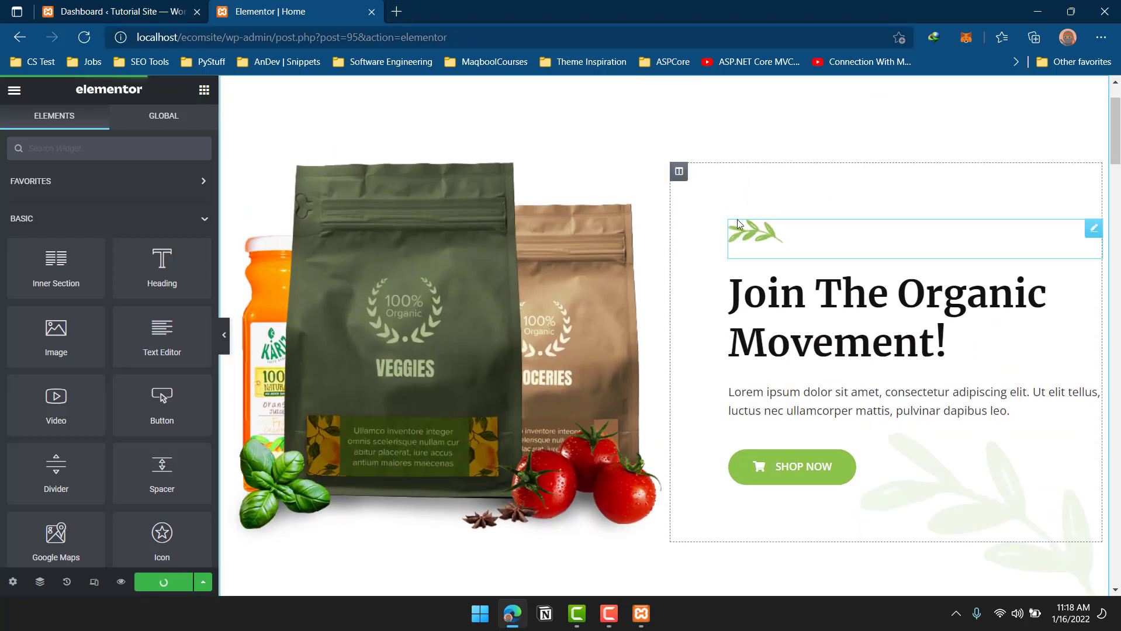
scroll(446, 238, "up", 1)
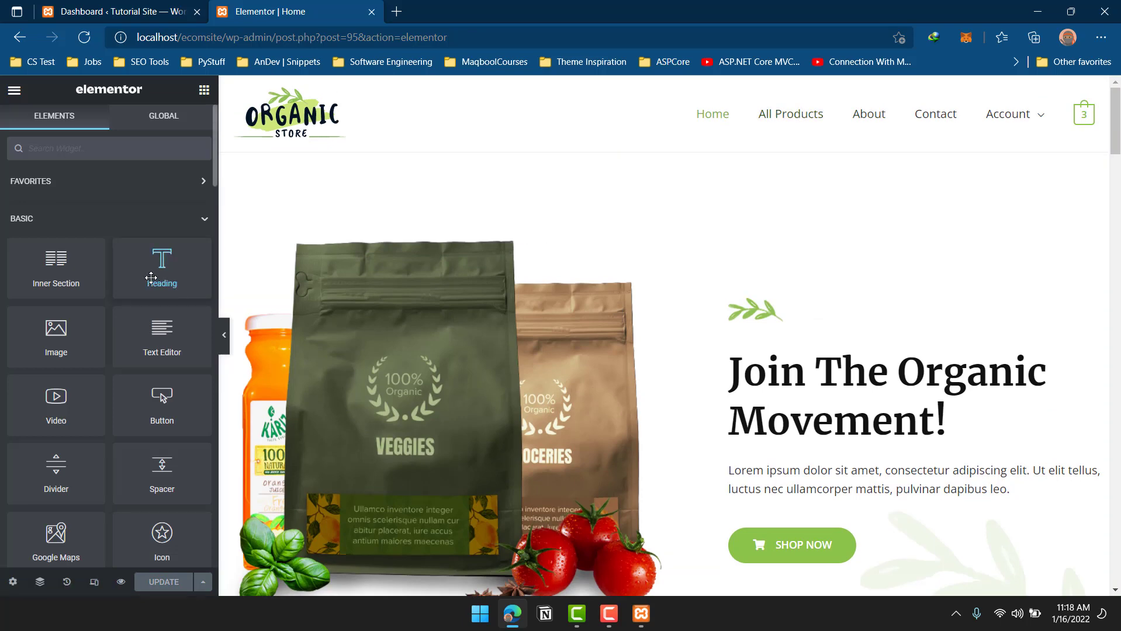
Look through the available Elementor widgets, from the Basic group down to the WooCommerce group.
scroll(151, 278, "down", 20)
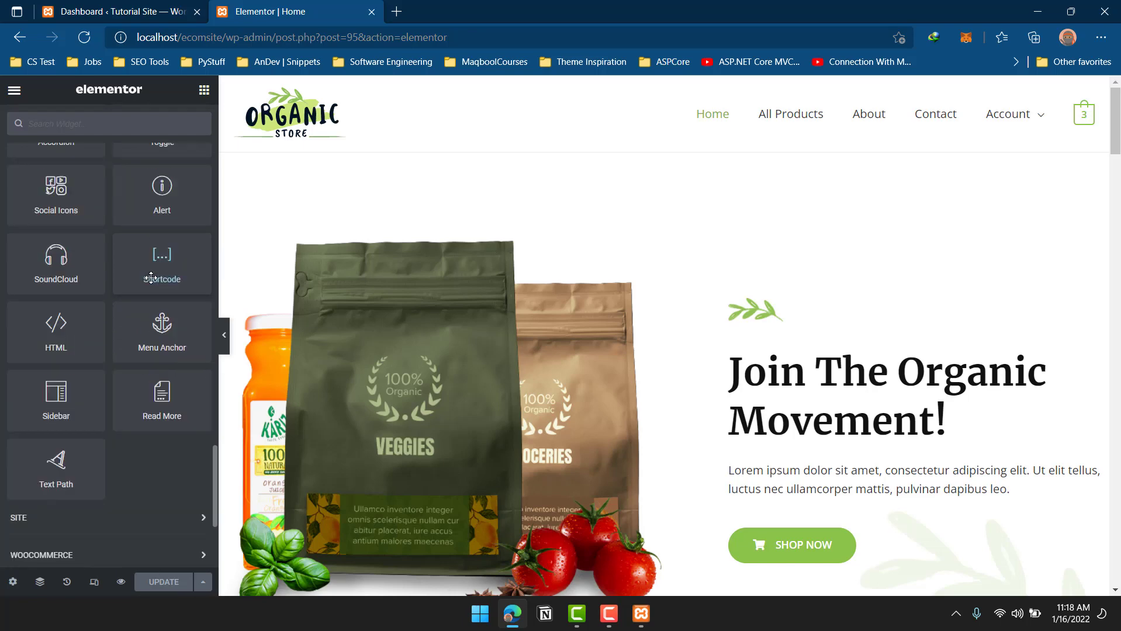
scroll(150, 278, "down", 3)
scroll(73, 285, "up", 10)
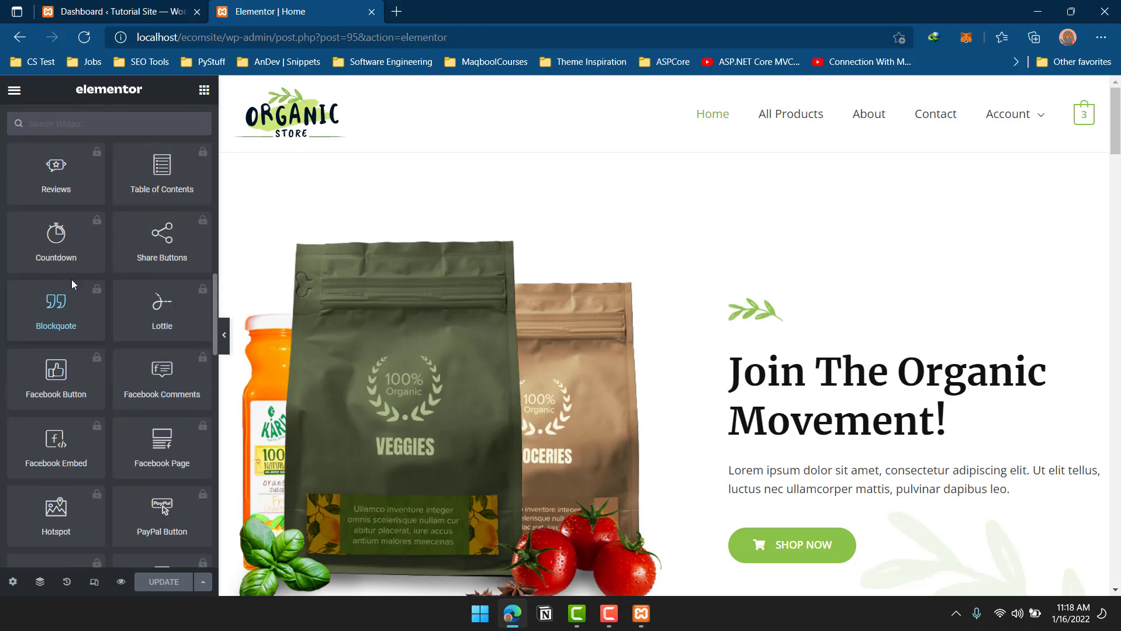
scroll(98, 275, "up", 6)
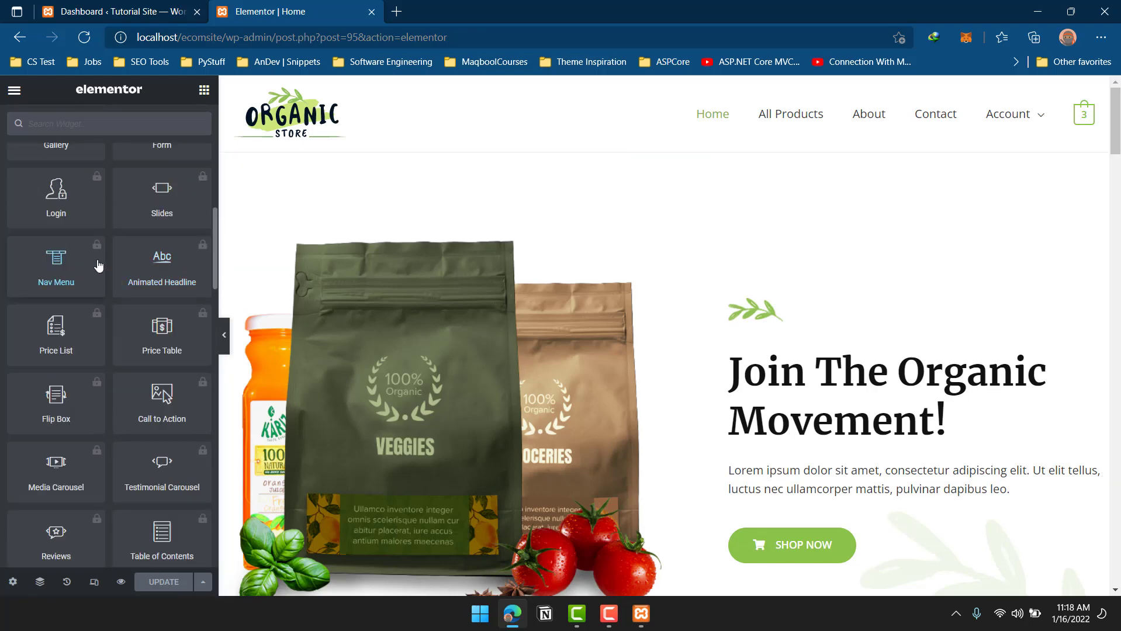
scroll(111, 253, "up", 8)
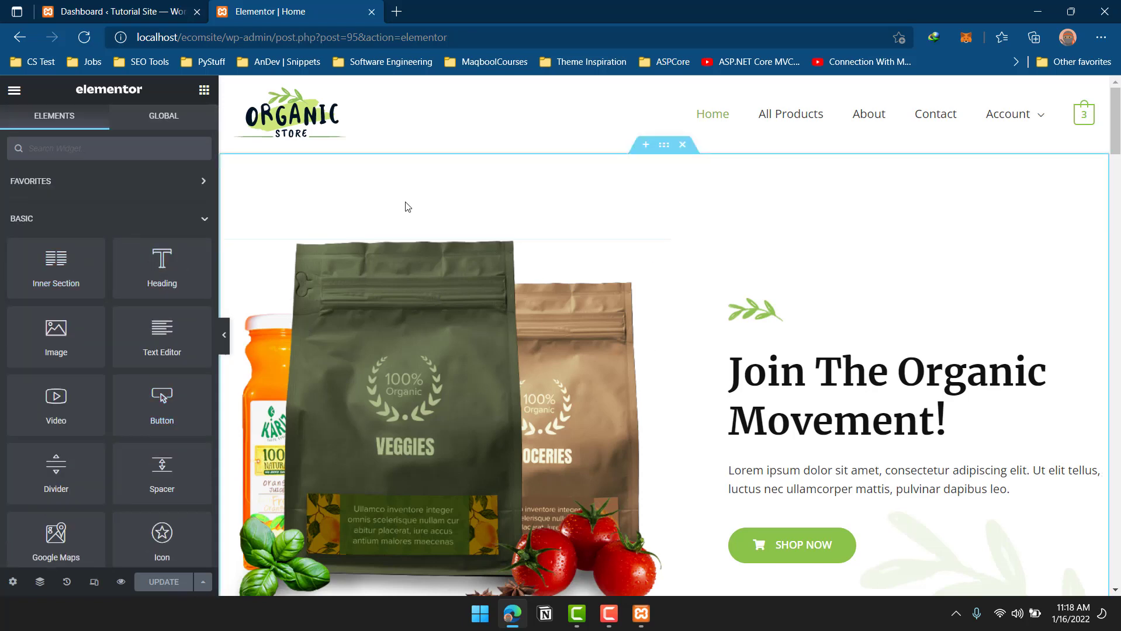
Replace the hero's product image with the white Organic Store logo from the media library.
scroll(585, 169, "down", 1)
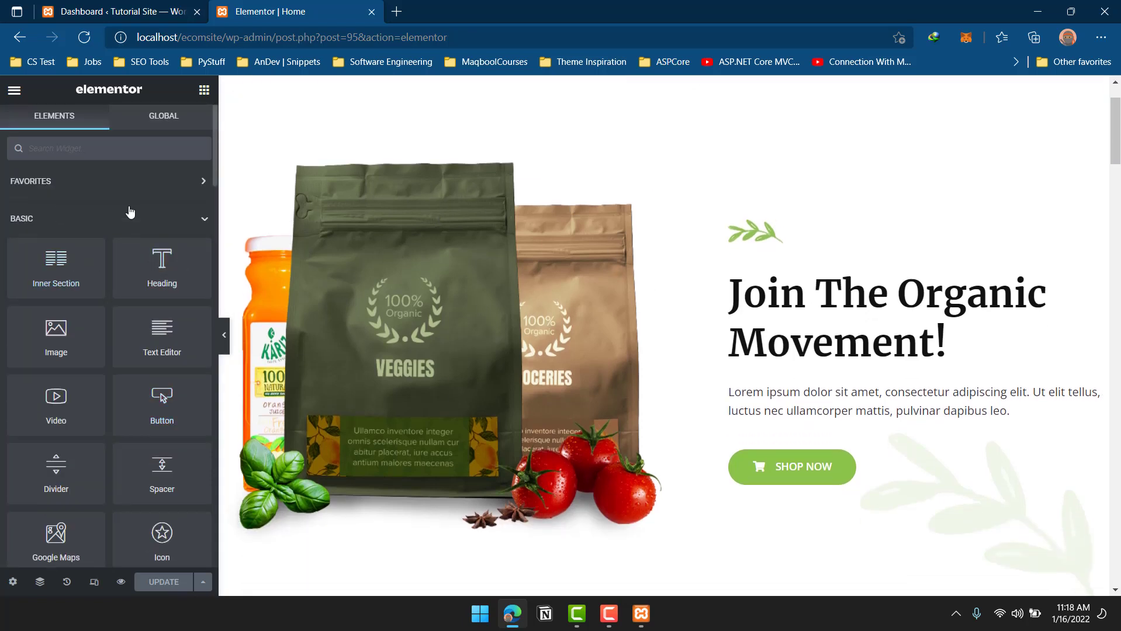
scroll(655, 221, "down", 1)
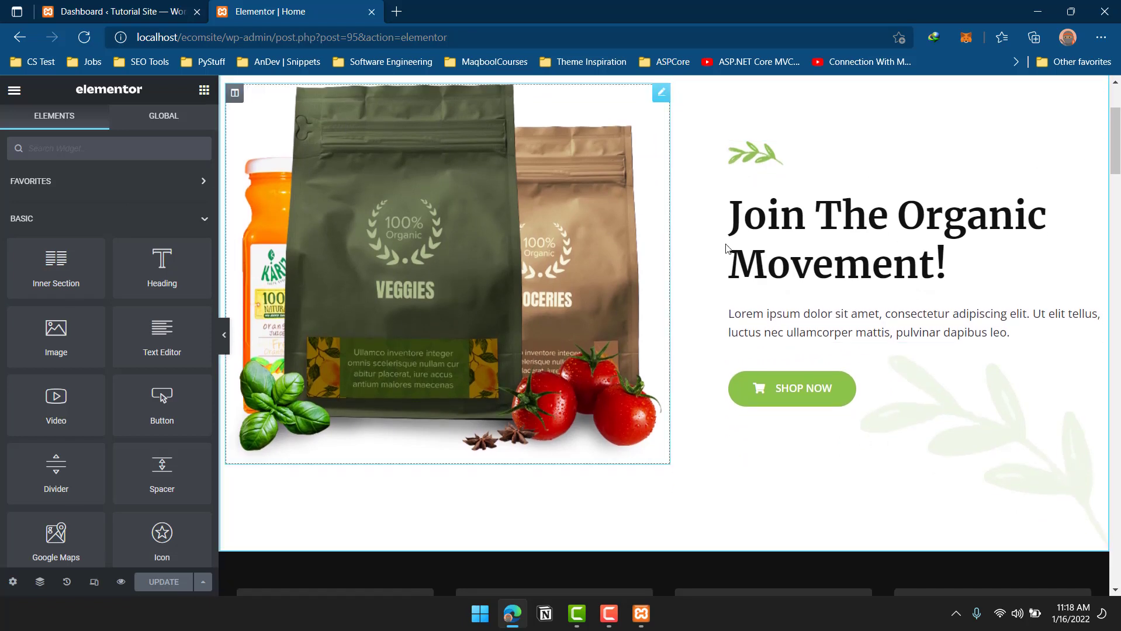
left_click(481, 258)
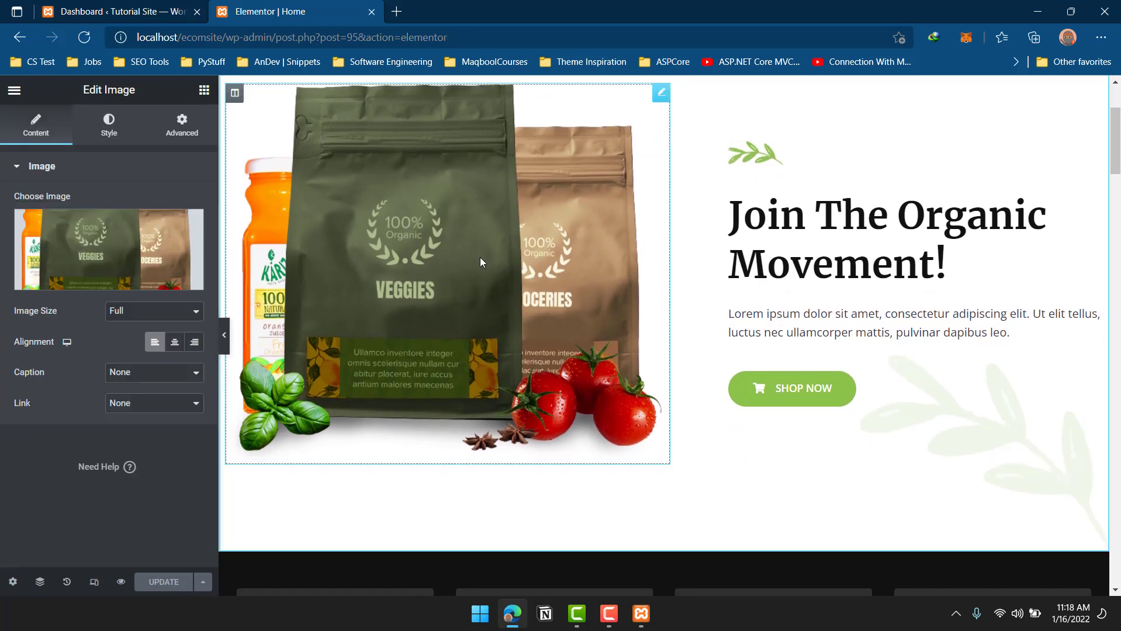
left_click(87, 281)
left_click(267, 151)
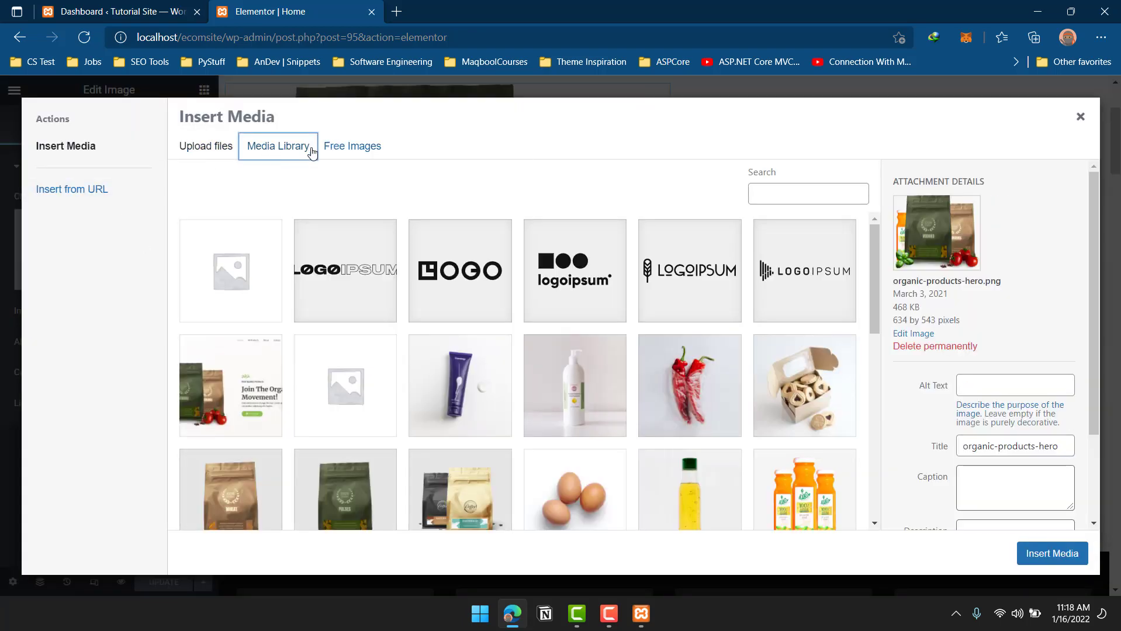
scroll(745, 365, "down", 5)
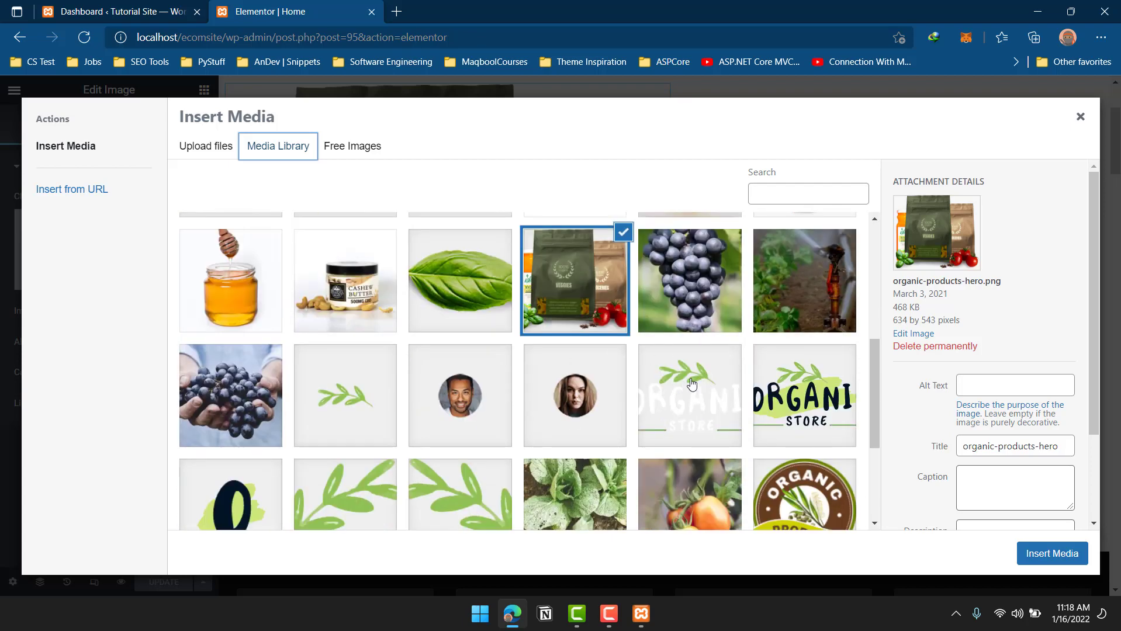
left_click(691, 383)
left_click(1056, 556)
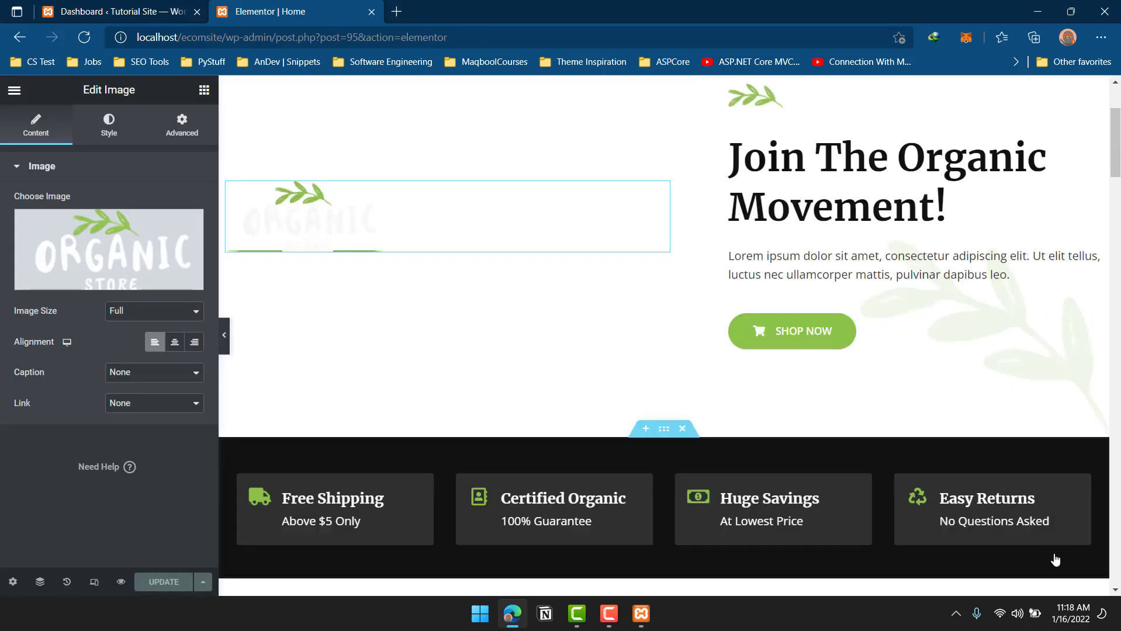
Set the hero image to the dark-lettered Organic Store logo, organic-store-logo5.svg, from the media library.
left_click(103, 282)
left_click(774, 401)
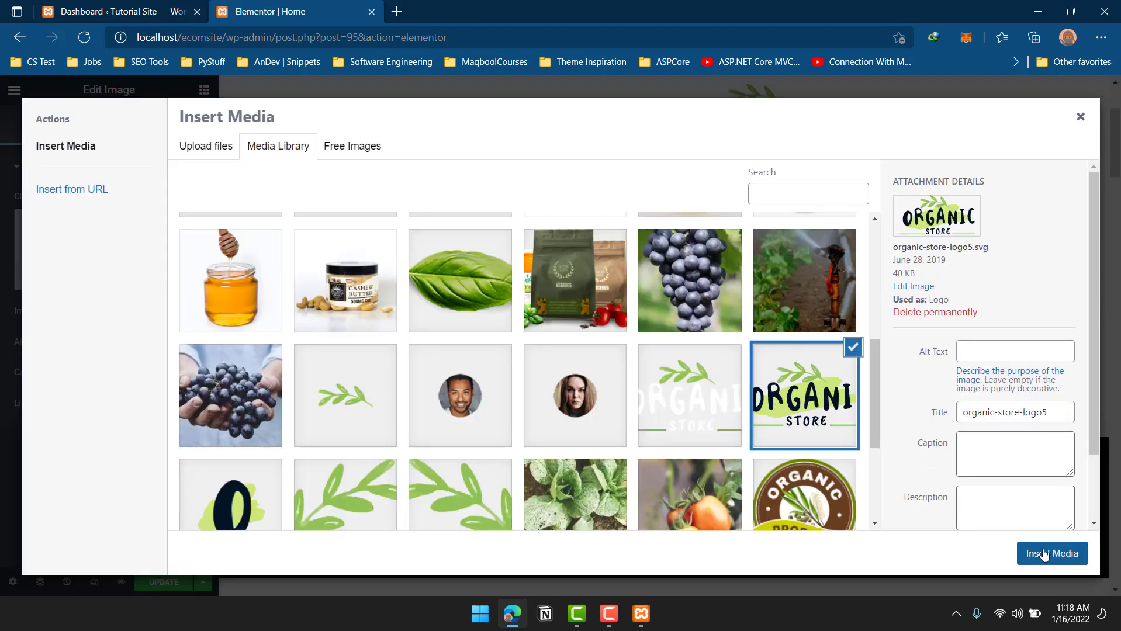
left_click(1052, 554)
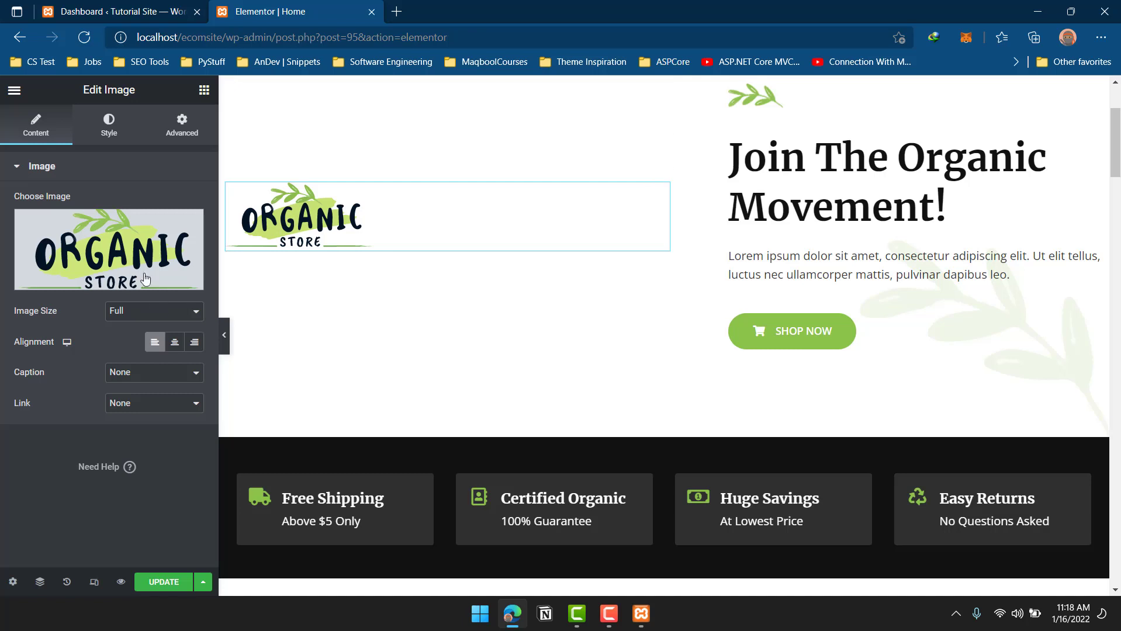
Replace the hero image with the grapes photo banner-01.jpg from the media library and update the page.
left_click(200, 317)
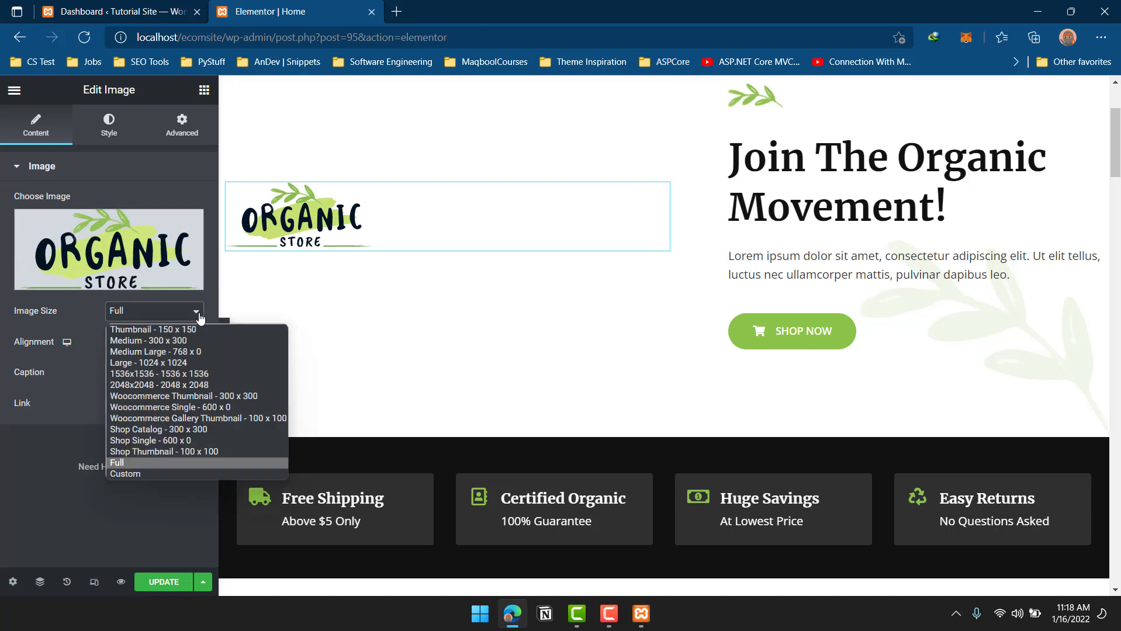
left_click(200, 317)
left_click(107, 283)
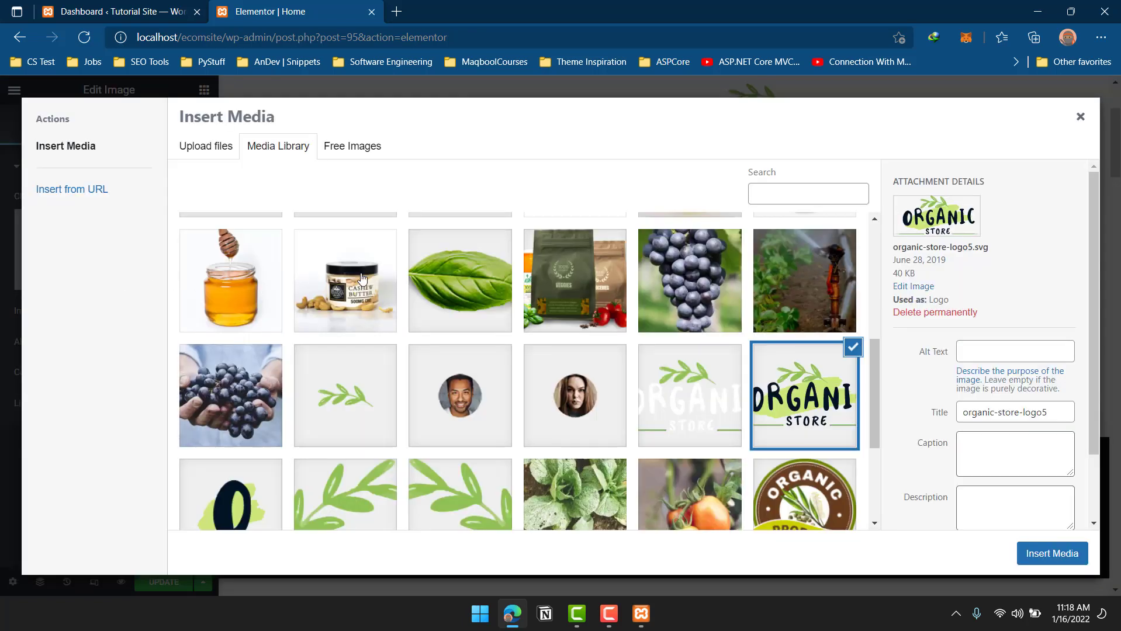
scroll(230, 295, "down", 3)
left_click(229, 293)
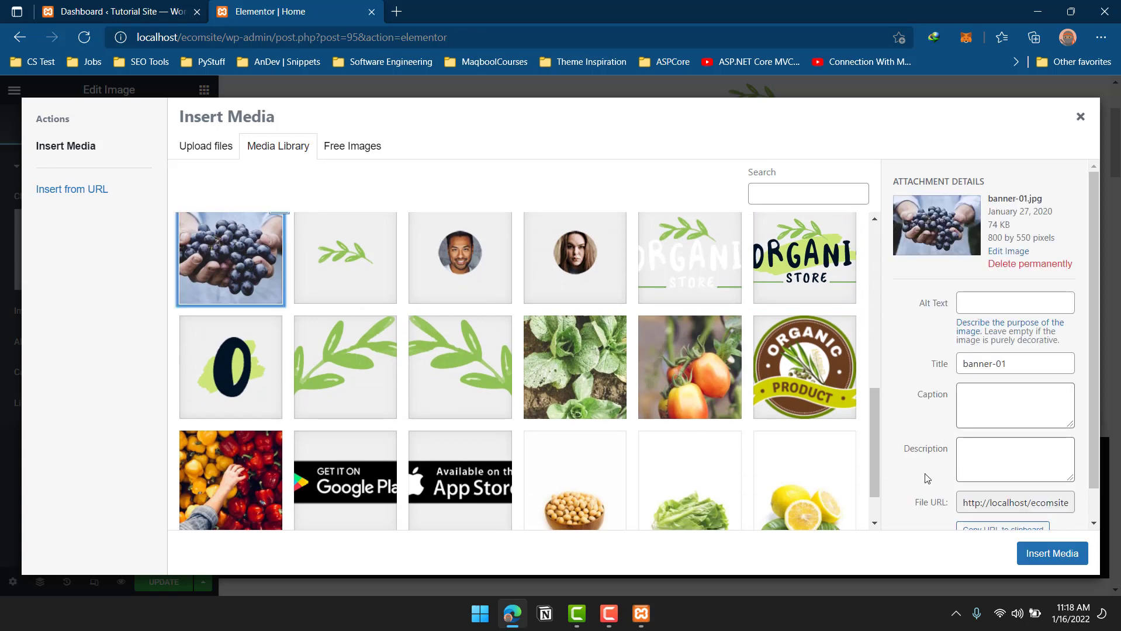
left_click(1069, 556)
scroll(701, 328, "up", 3)
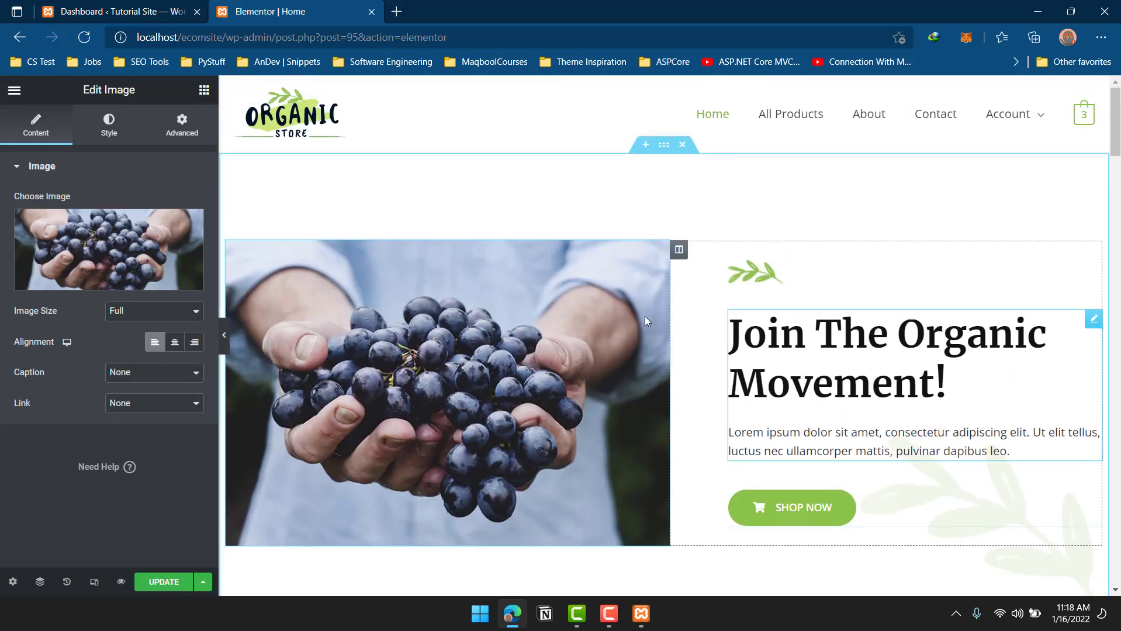
scroll(752, 391, "down", 9)
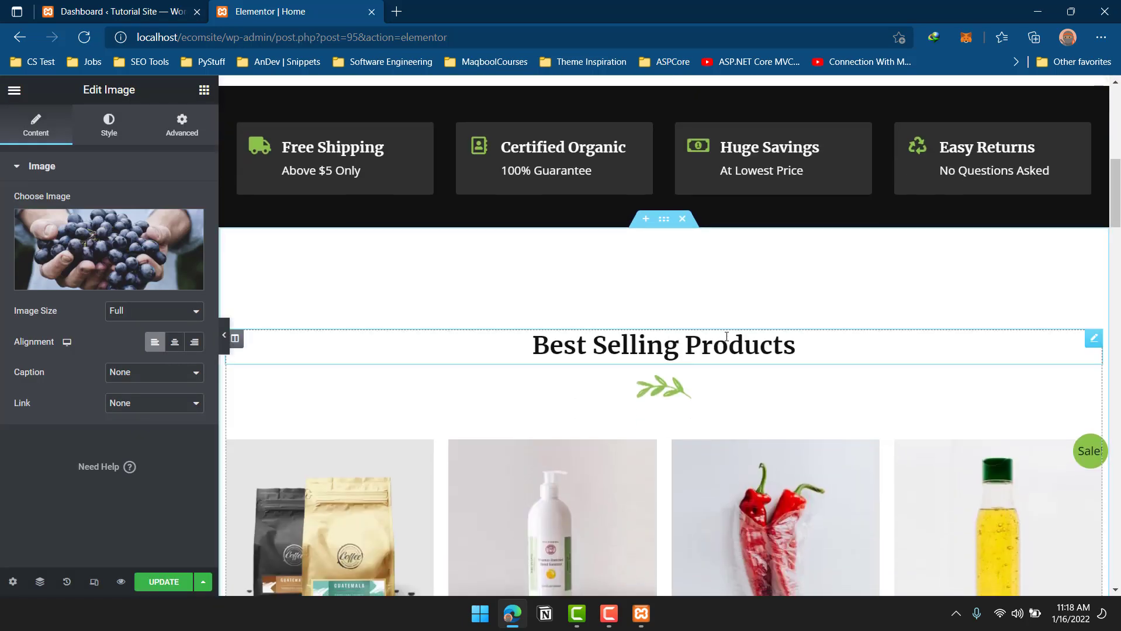
scroll(690, 351, "down", 4)
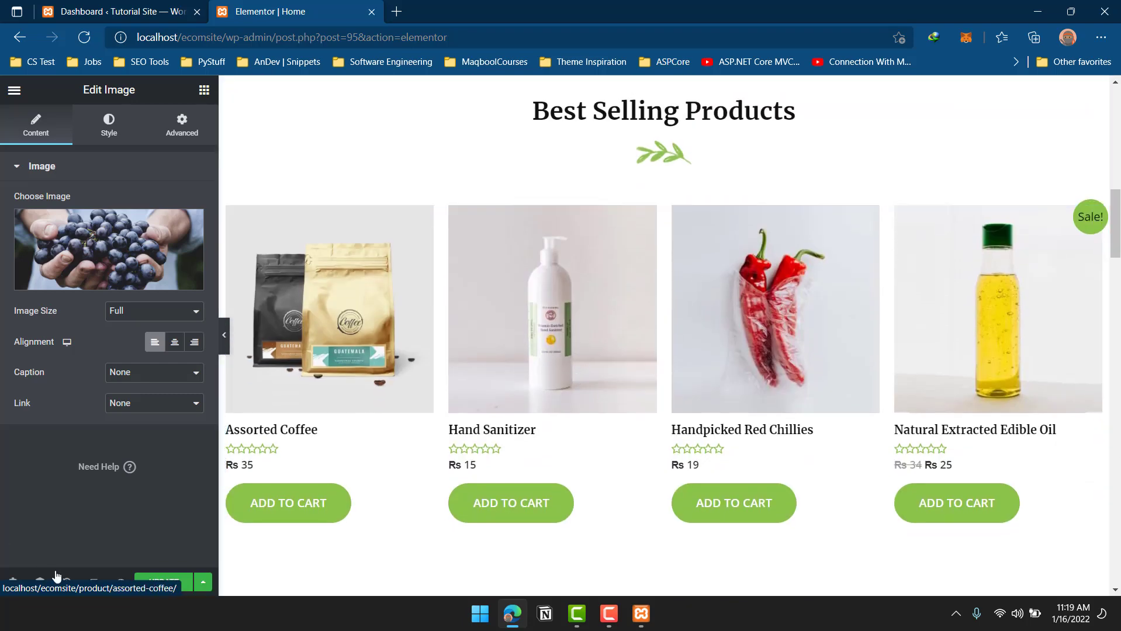
left_click(164, 582)
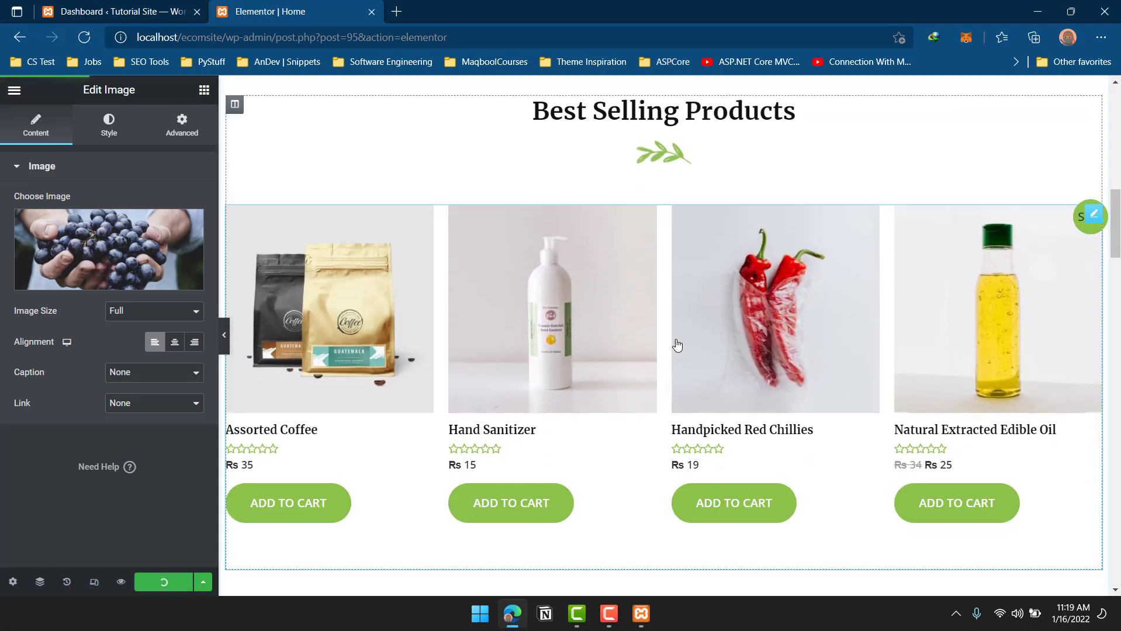
Change the discount banner's heading to "Get 10% Off On Your First Purchase!" and update the page.
scroll(677, 343, "down", 8)
scroll(677, 343, "down", 5)
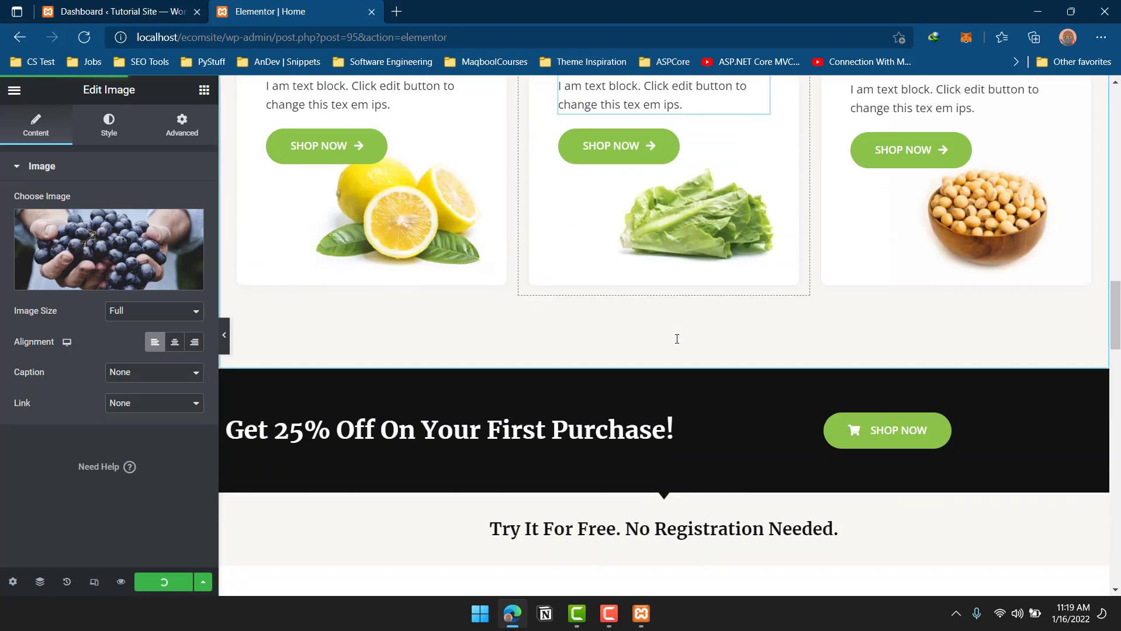
scroll(526, 380, "down", 1)
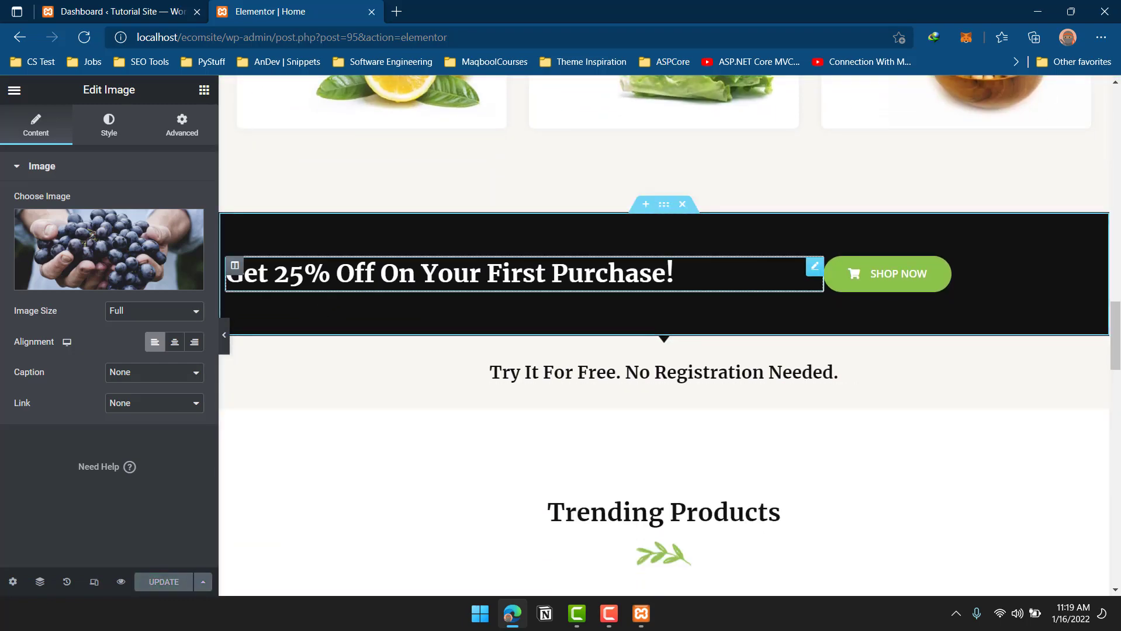
left_click(303, 278)
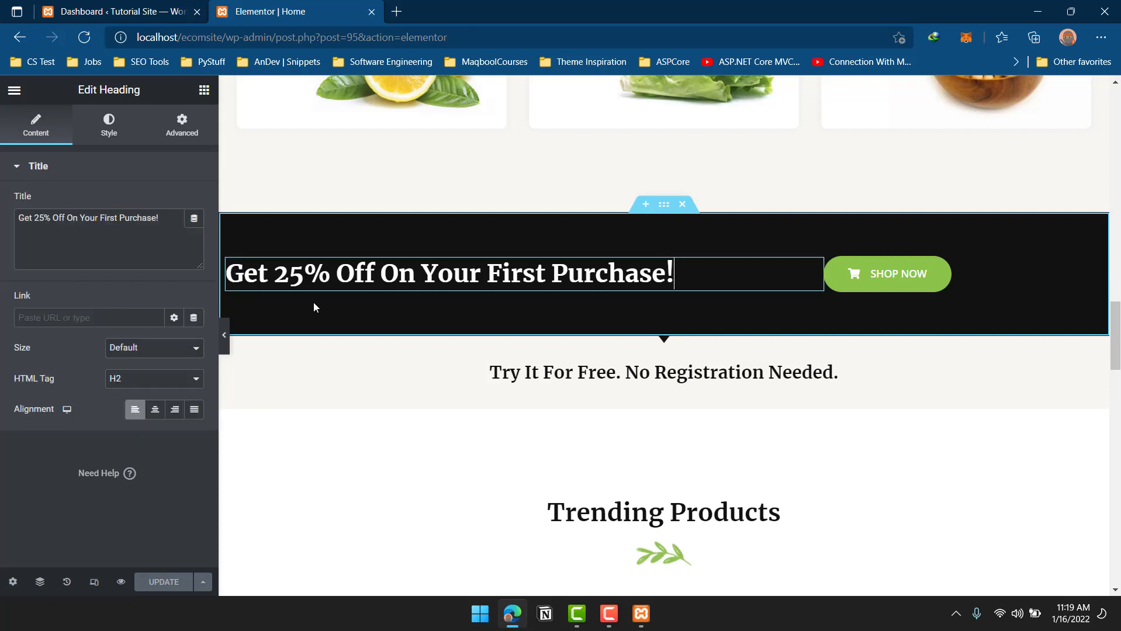
key("BackSpace")
key("BackSpace")
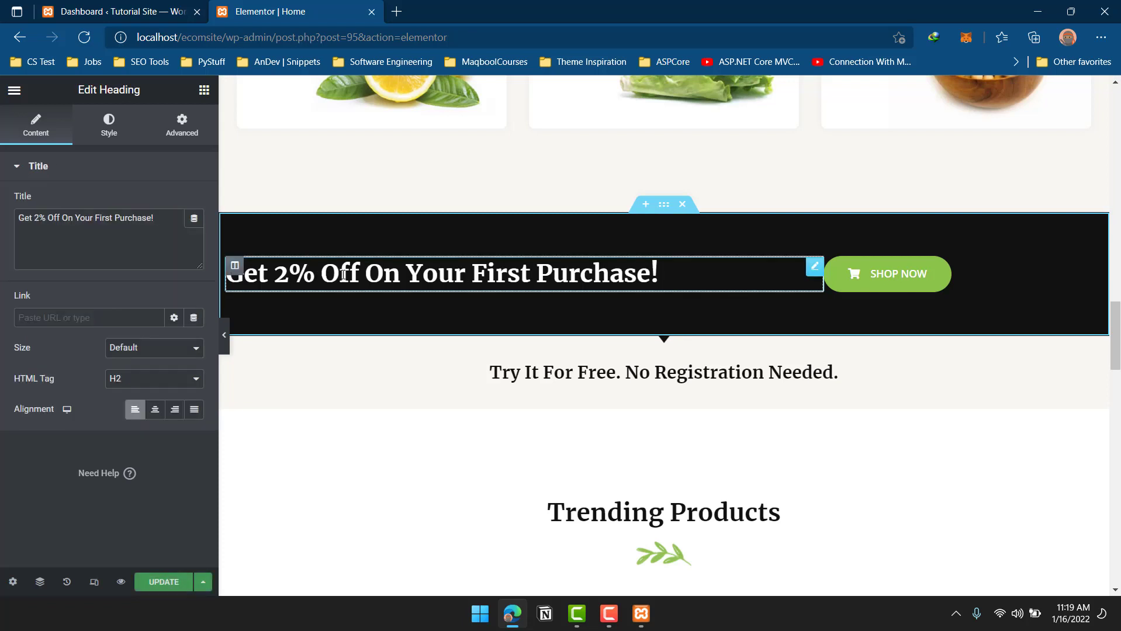
type("10")
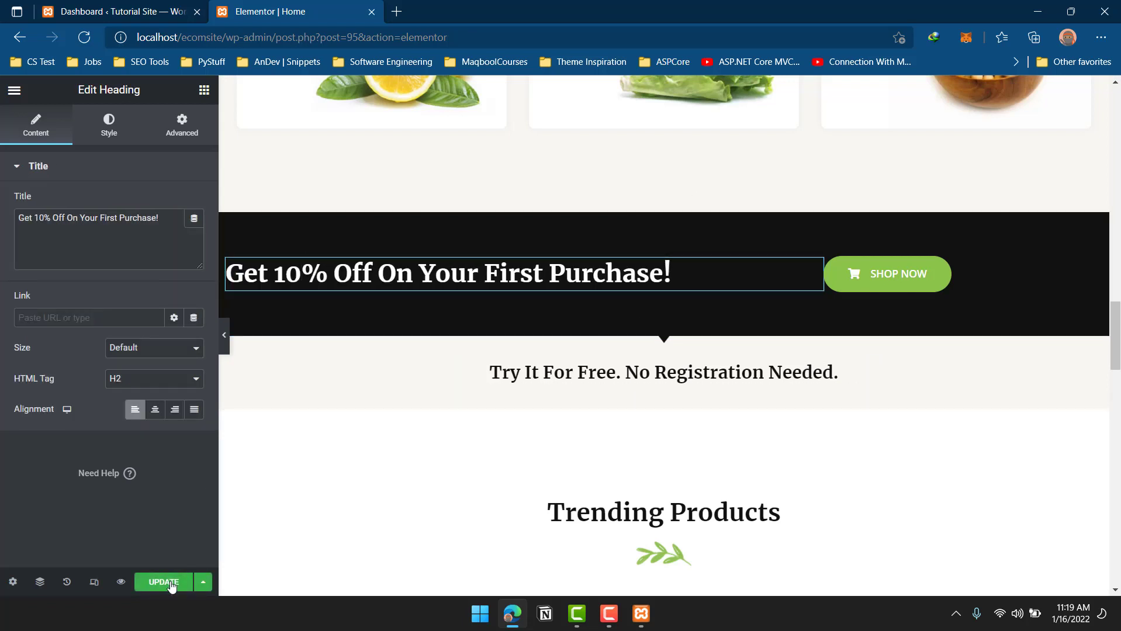
key("ctrl+s")
Delete the Featured Brands section near the end of the homepage and update the page.
scroll(541, 429, "down", 4)
scroll(563, 357, "down", 15)
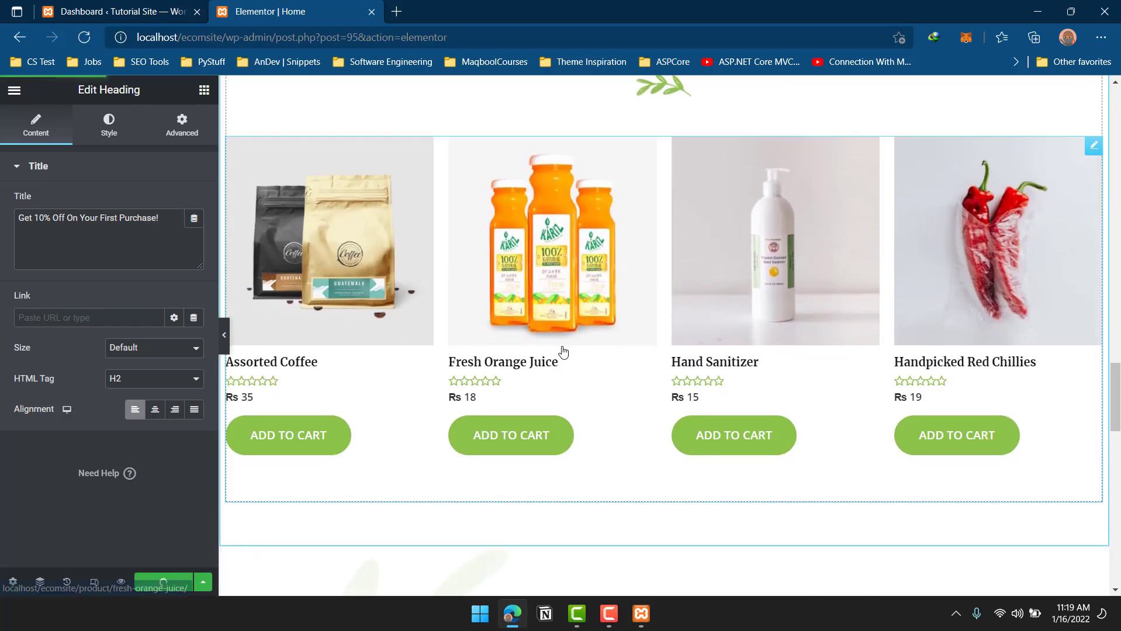
scroll(563, 352, "down", 2)
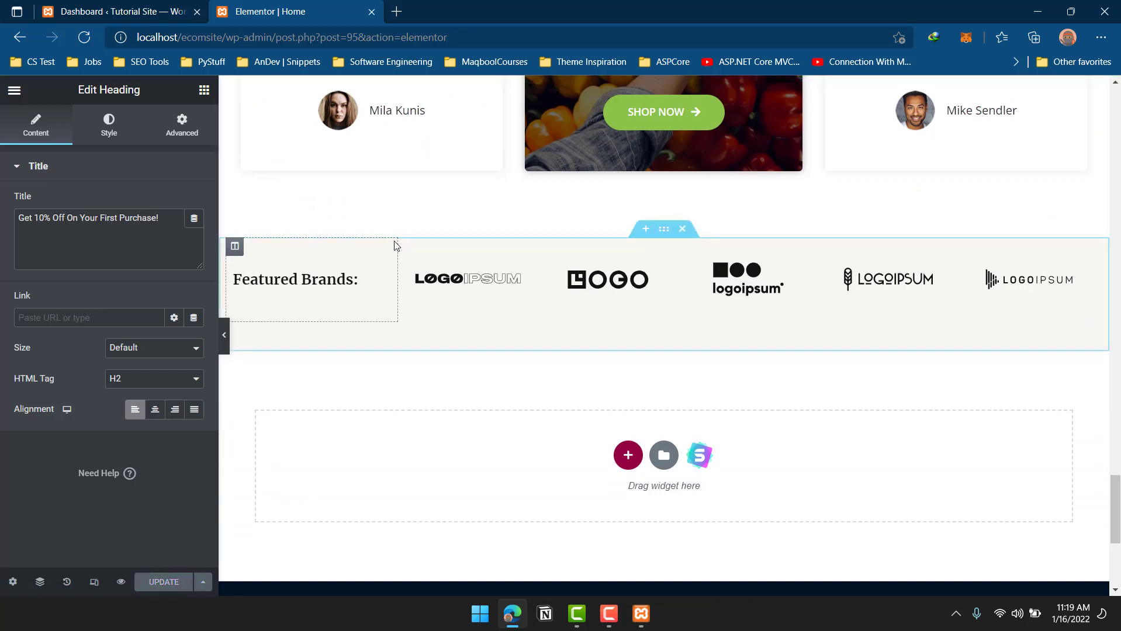
left_click(682, 230)
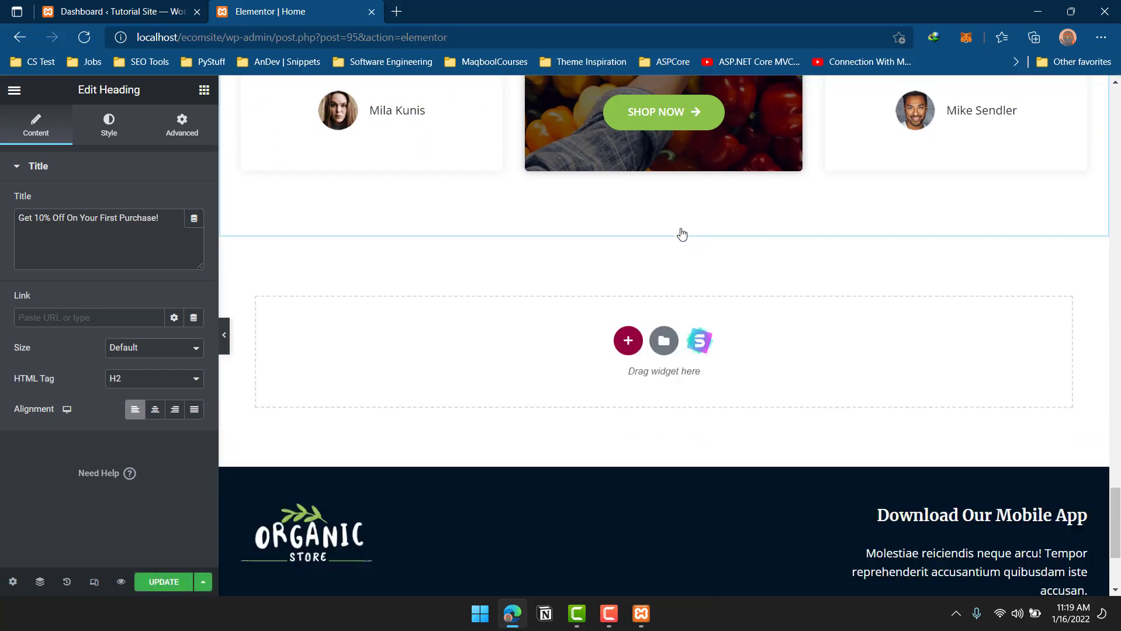
left_click(163, 582)
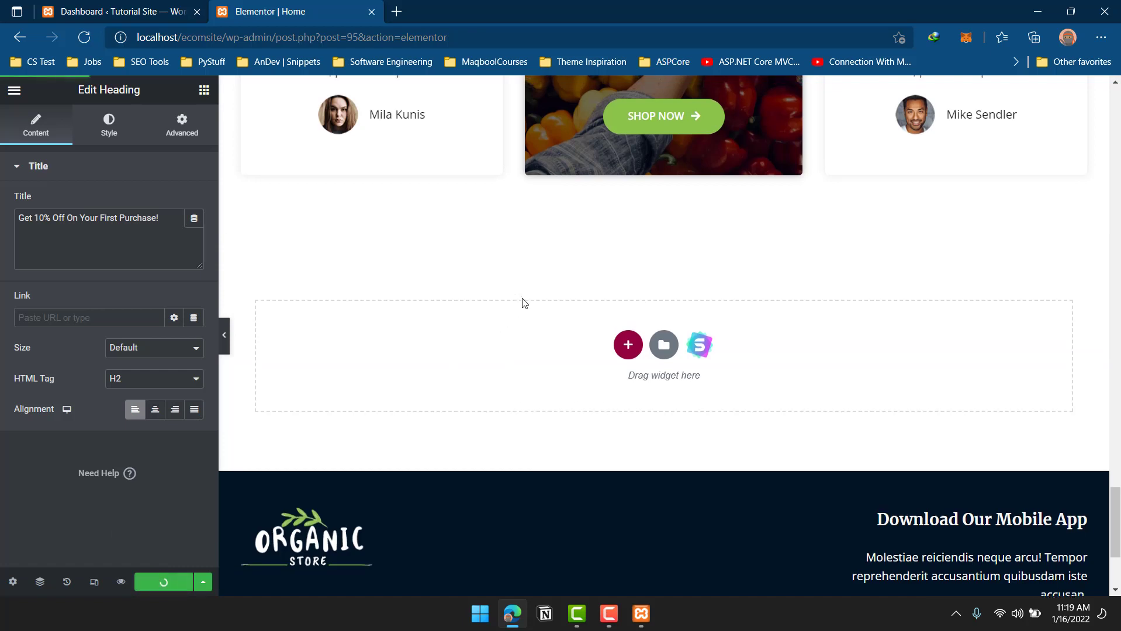
Select the Shop Now button in the "15% Off On All Vegetables!" banner, then open the live site in a separate browser tab from the dashboard.
scroll(520, 304, "up", 3)
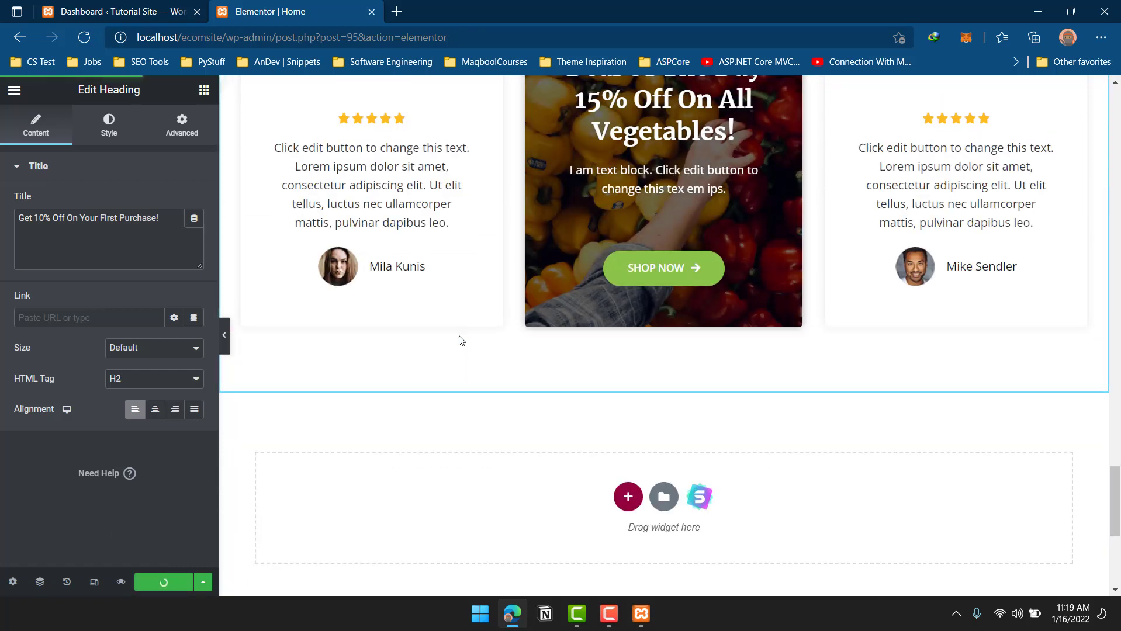
left_click(681, 273)
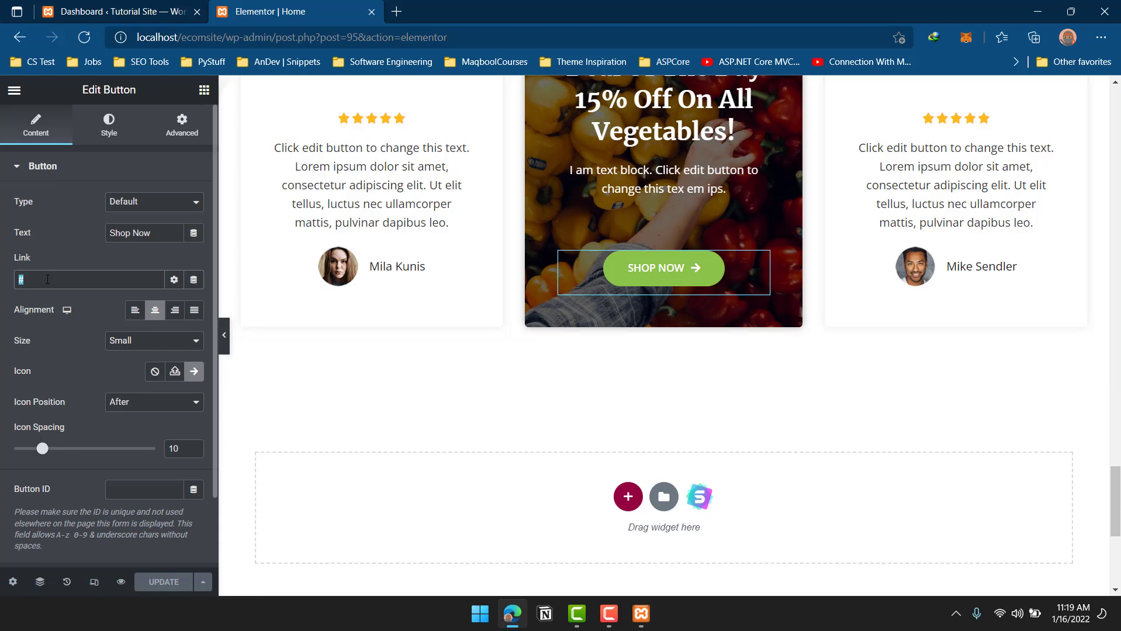
left_click(397, 11)
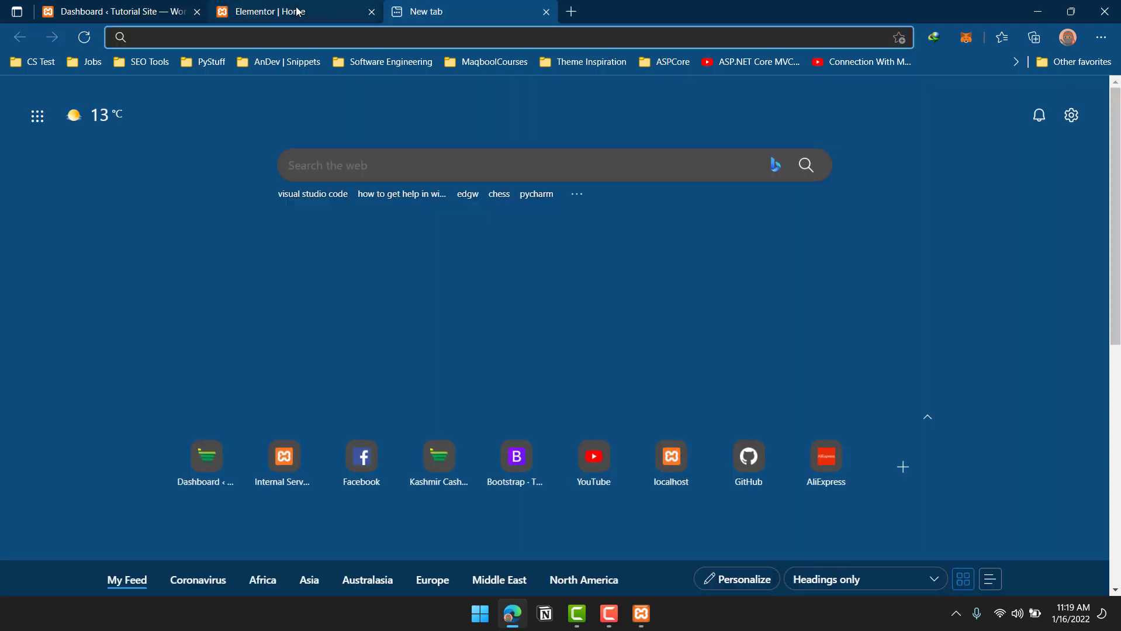
left_click(298, 11)
left_click(113, 7)
key("ctrl+shift+Tab")
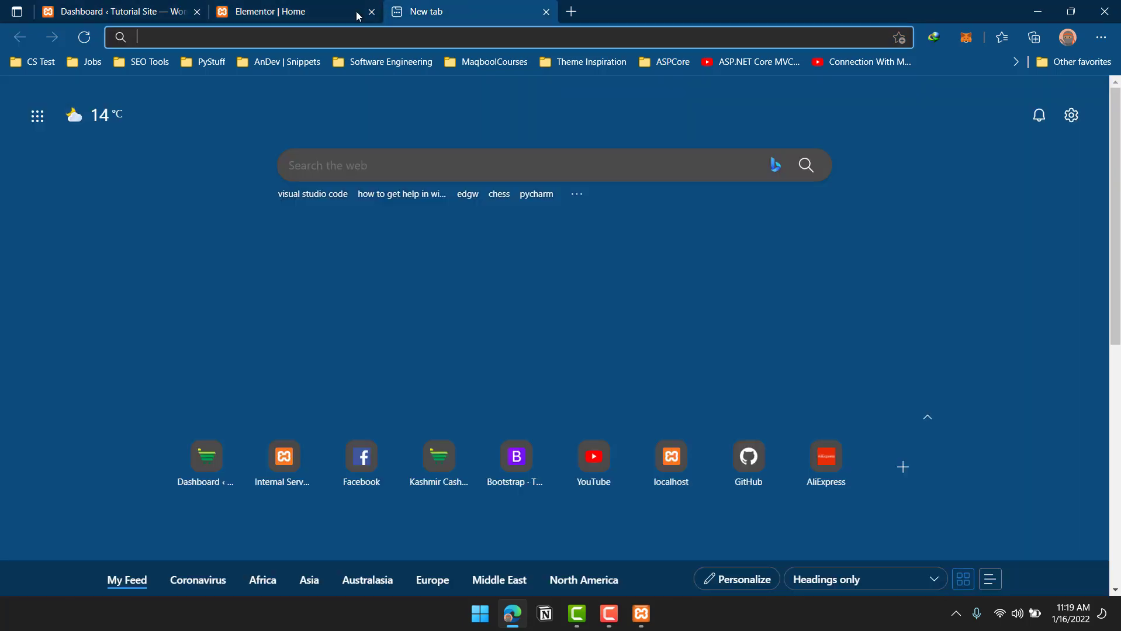
left_click(84, 14)
mouse_move(55, 86)
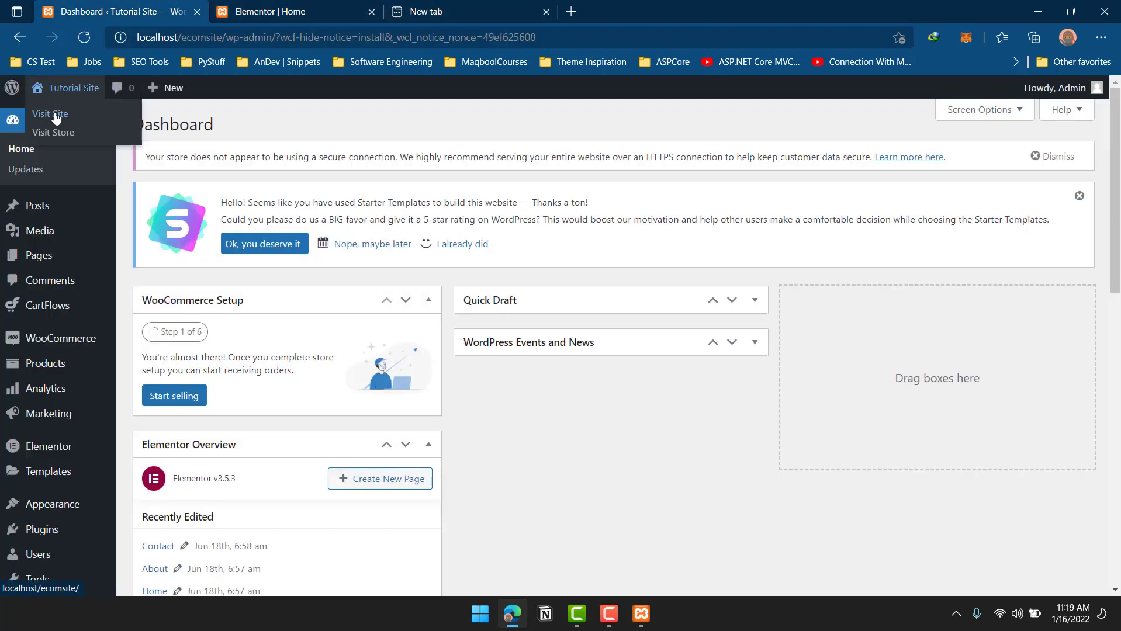
right_click(56, 124)
left_click(97, 131)
left_click(245, 7)
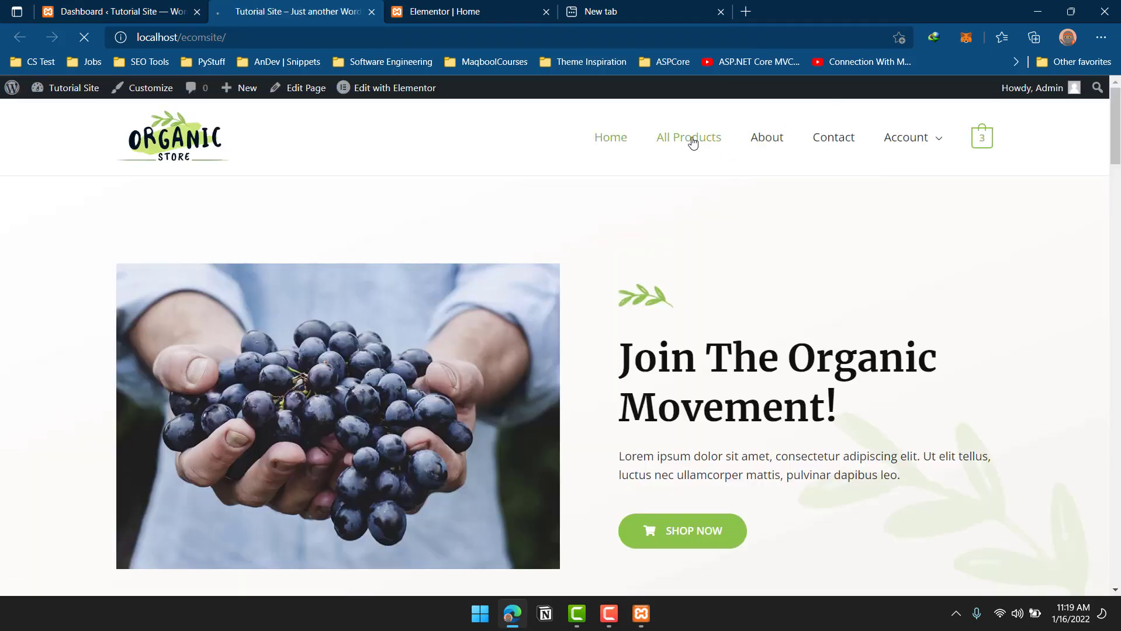
Copy the All Products page's address, set it as the vegetables banner button's link in Elementor, and update the page.
left_click(692, 142)
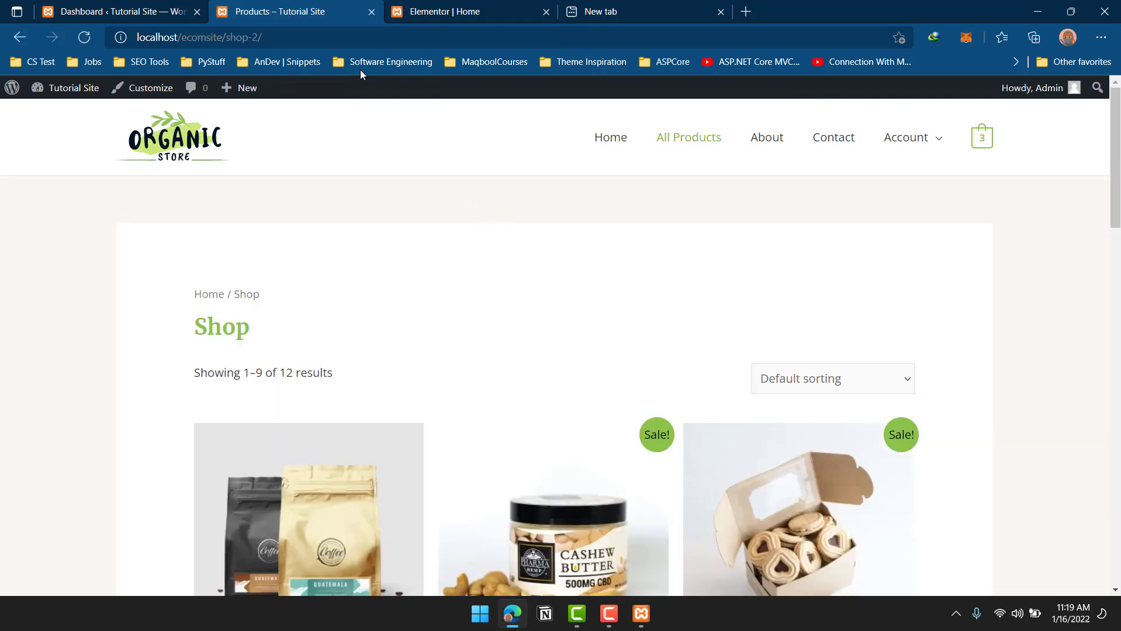
left_click(349, 39)
key("ctrl+c")
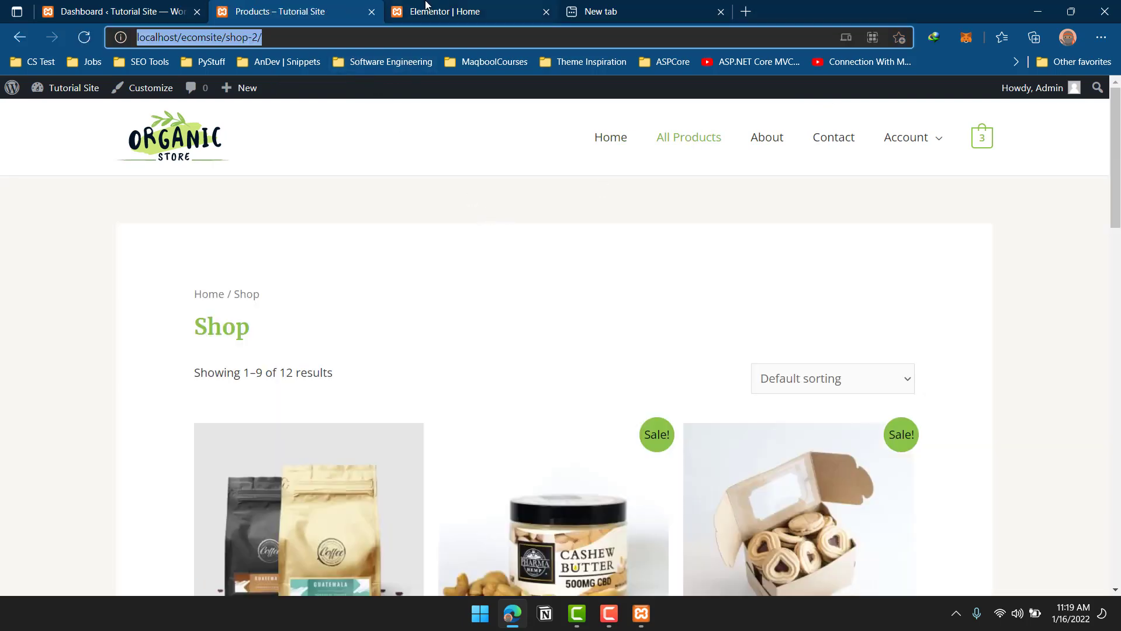
left_click(444, 11)
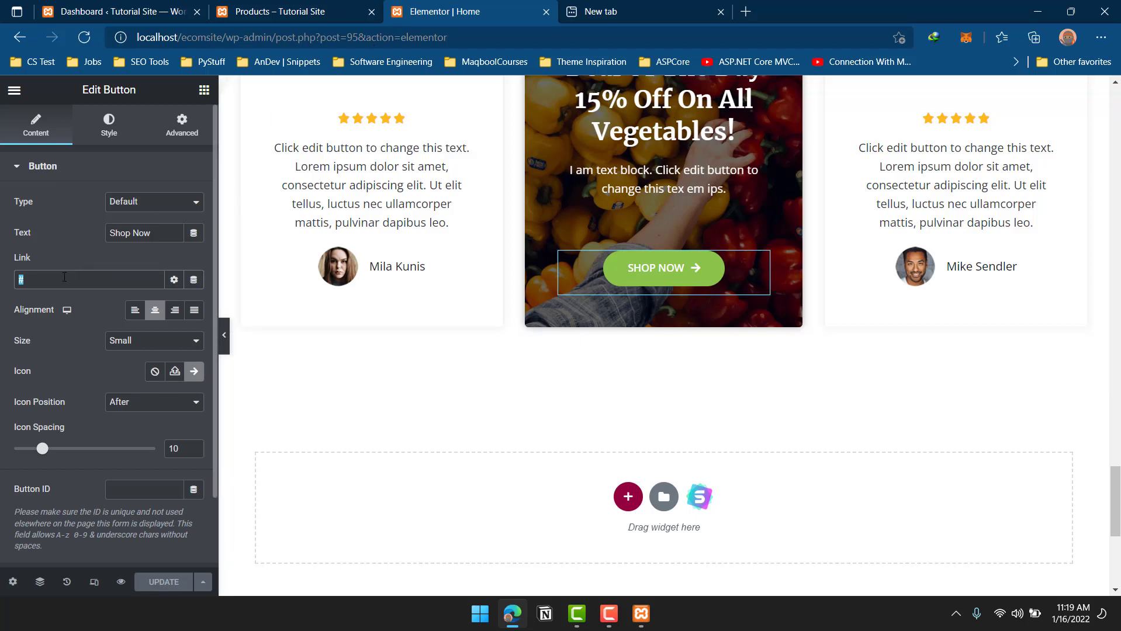
key("ctrl+v")
left_click(171, 581)
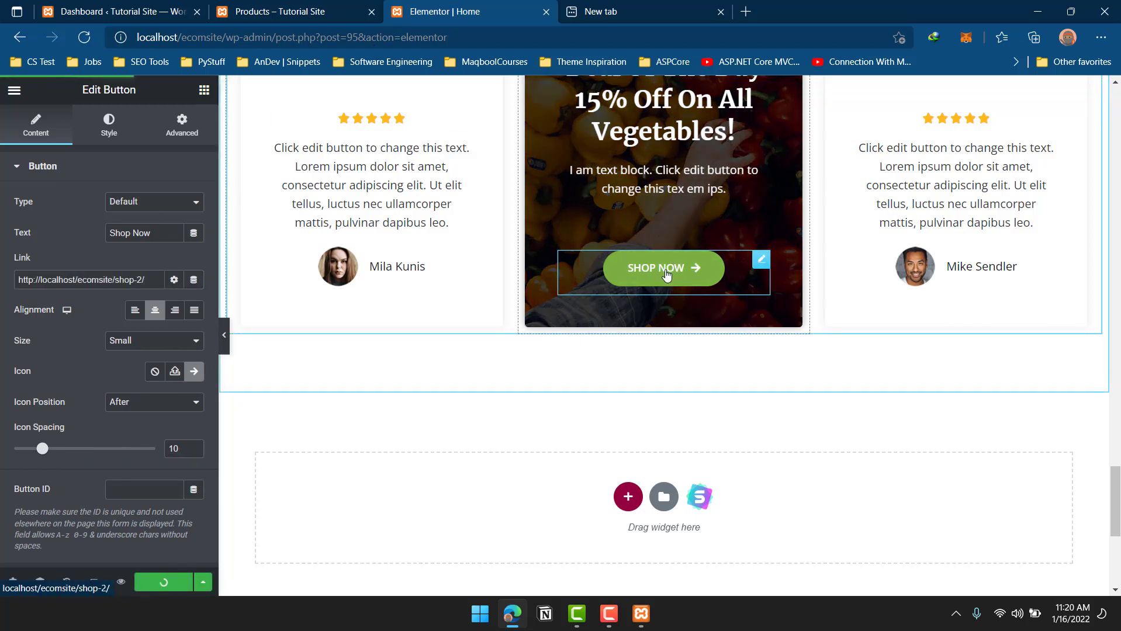
scroll(656, 289, "up", 8)
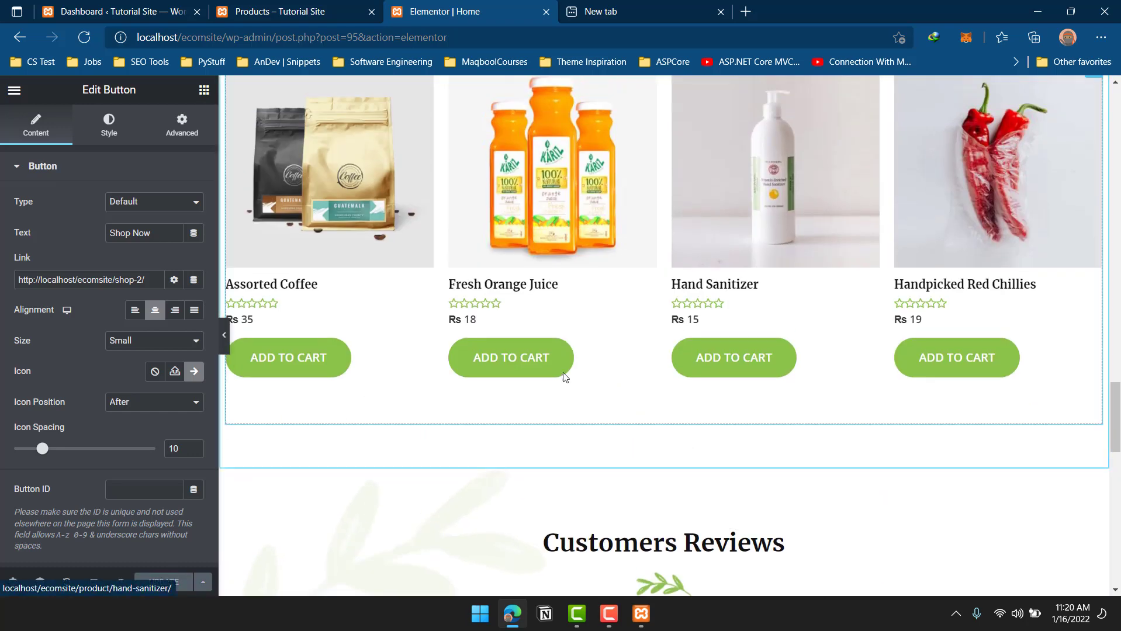
scroll(451, 353, "up", 9)
scroll(599, 344, "up", 4)
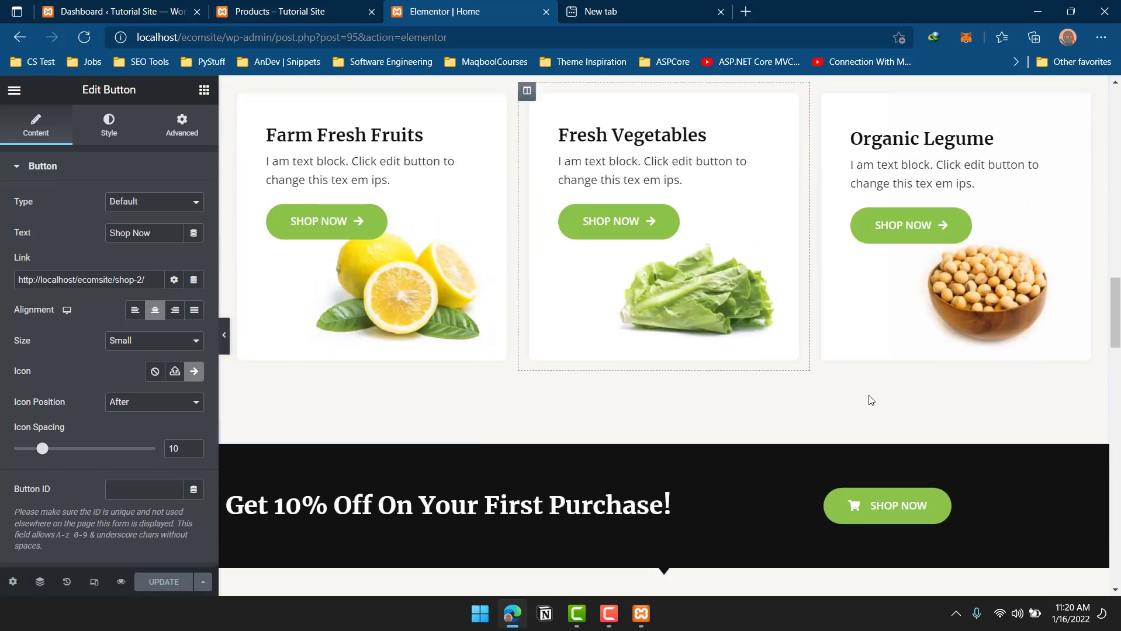
left_click(867, 515)
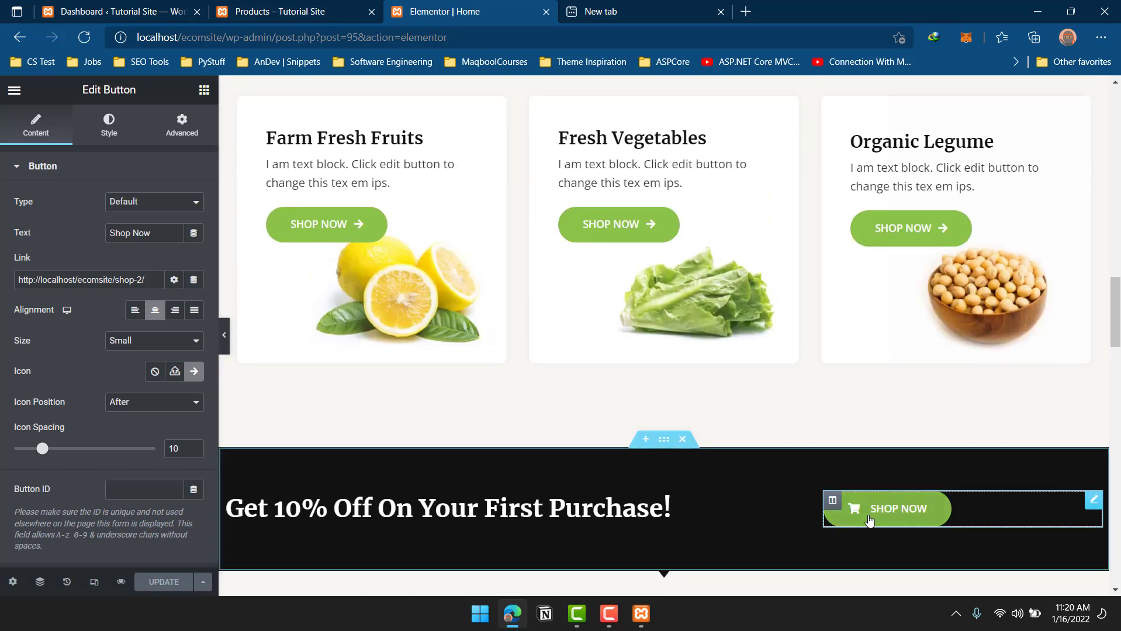
double_click(89, 281)
key("ctrl+v")
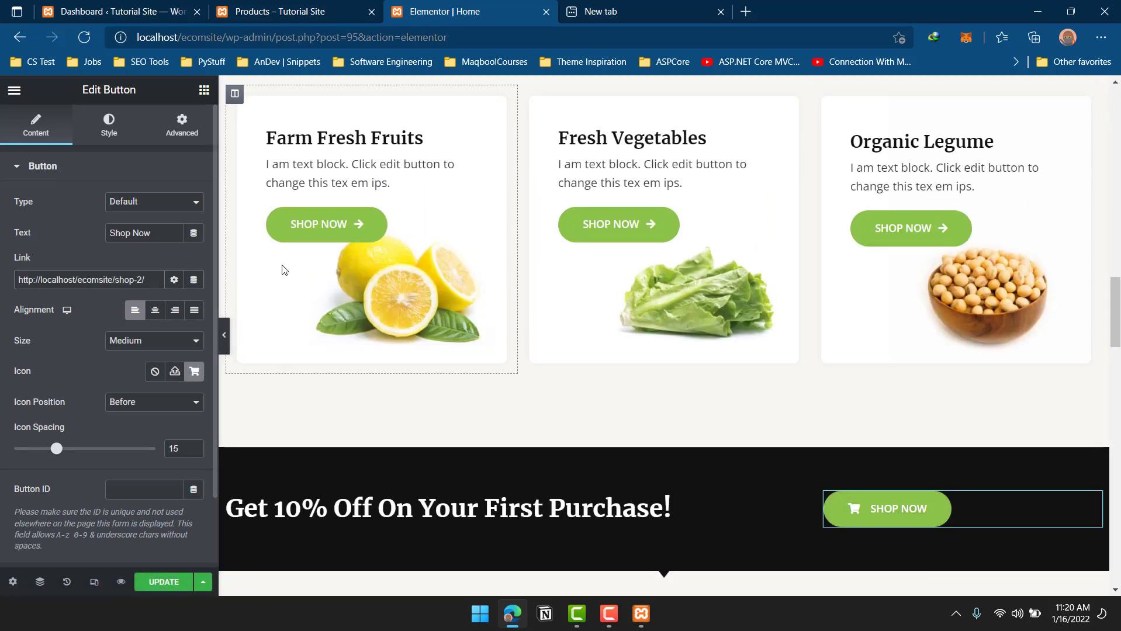
scroll(786, 254, "up", 15)
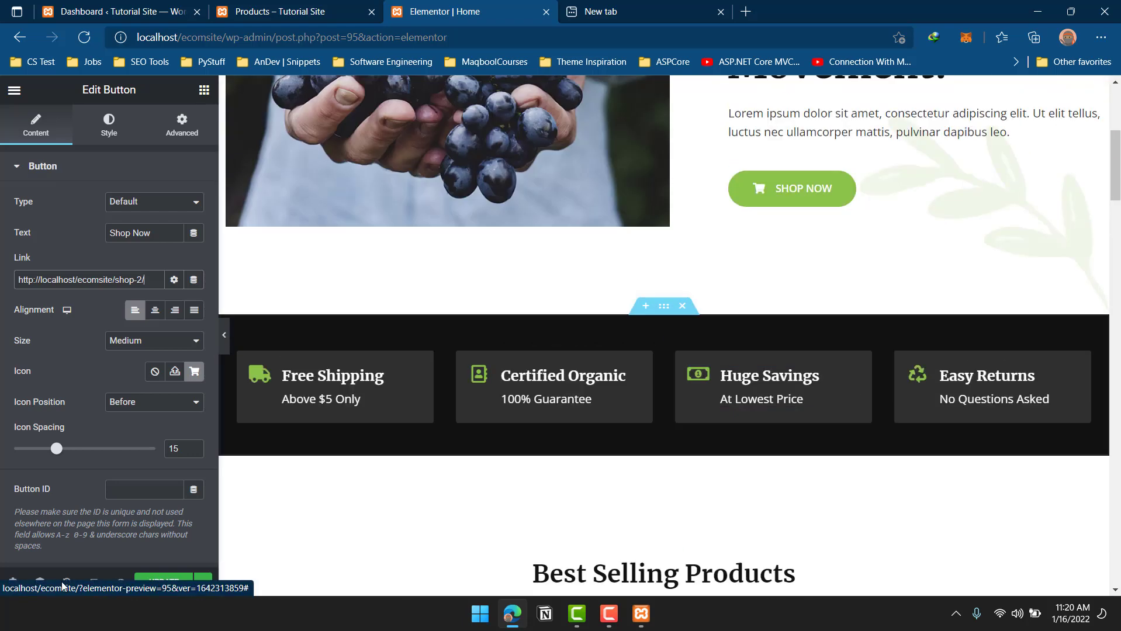
left_click(154, 582)
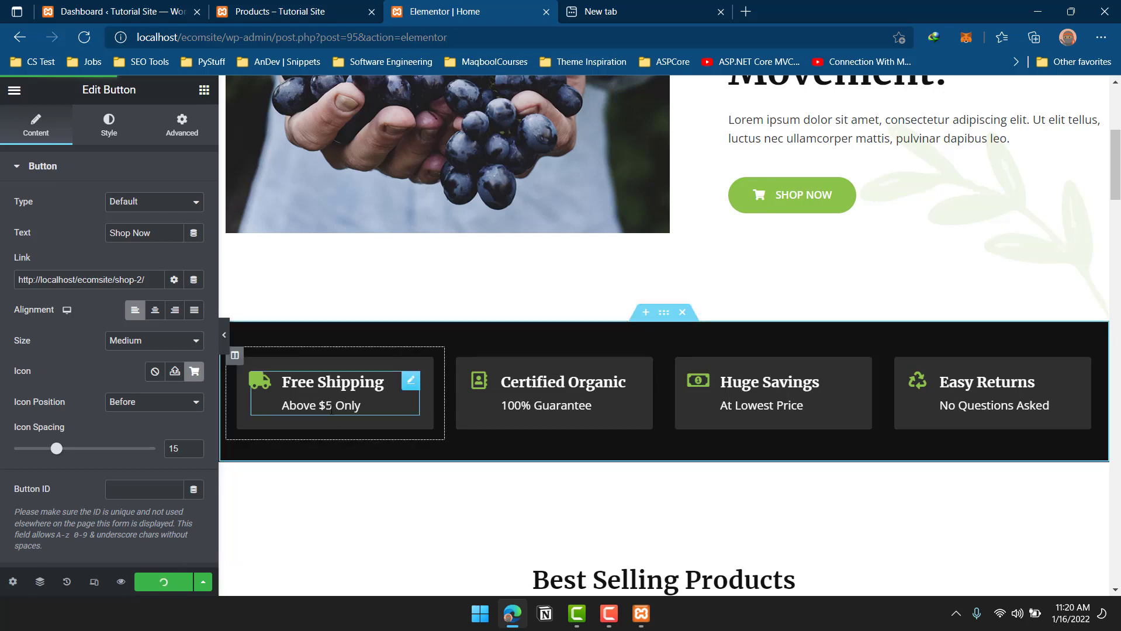
scroll(763, 362, "up", 5)
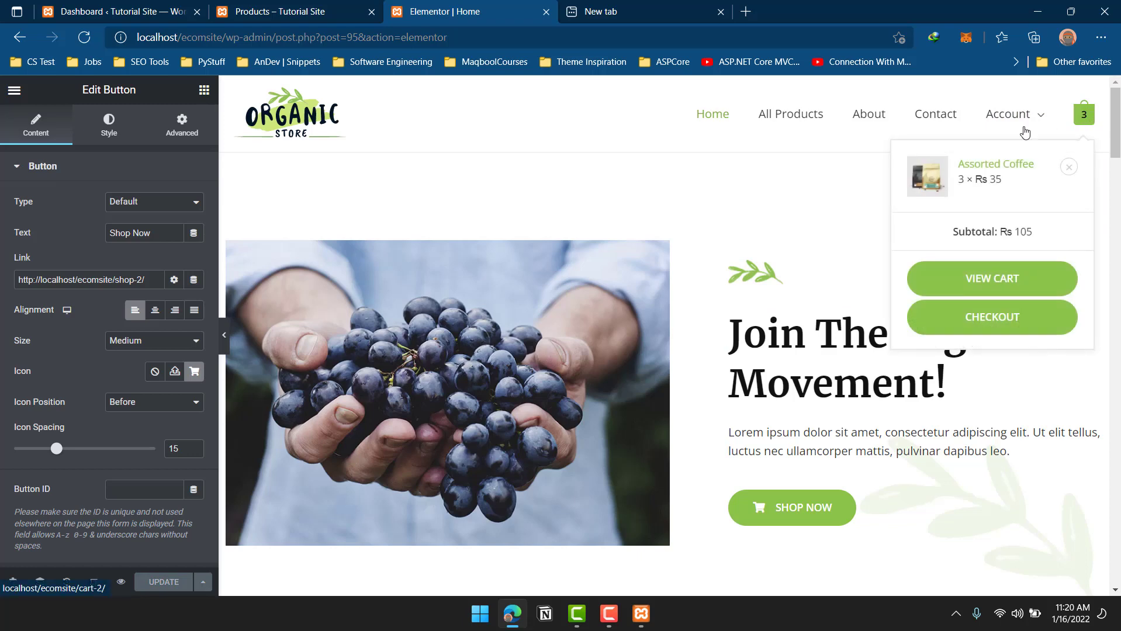
left_click(282, 121)
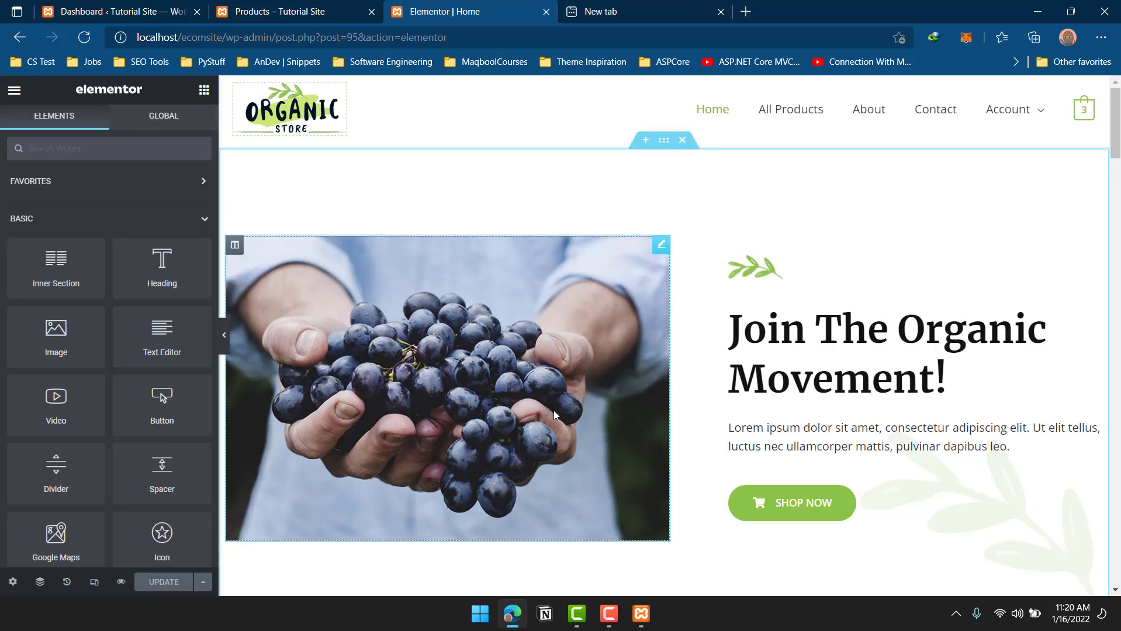
scroll(503, 345, "down", 10)
scroll(497, 346, "down", 5)
scroll(436, 376, "up", 15)
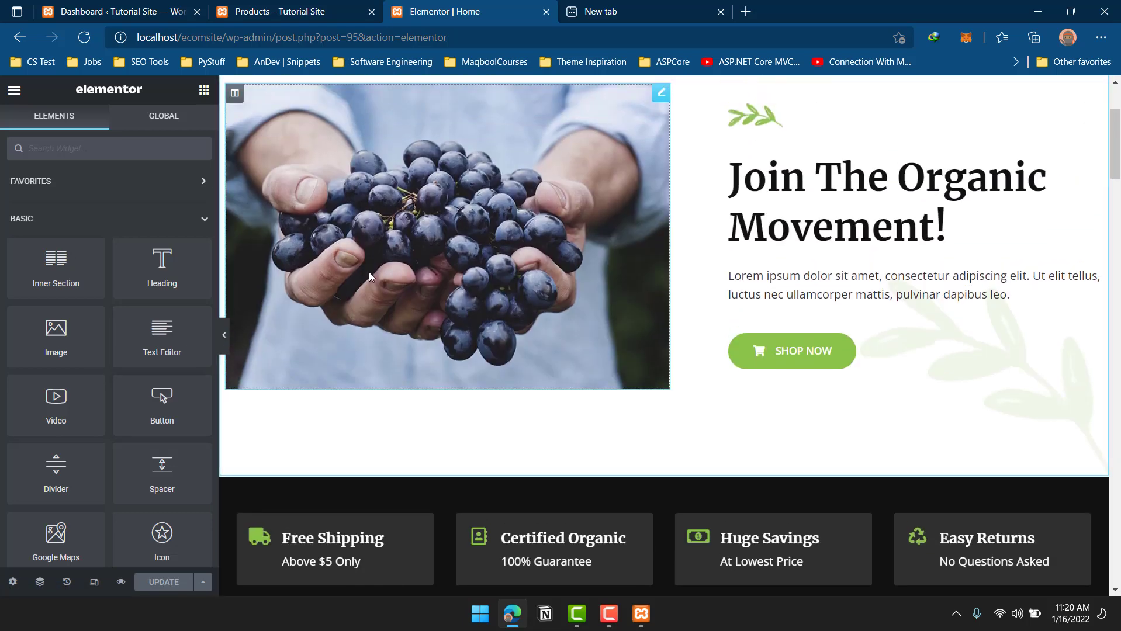
left_click(369, 272)
scroll(433, 240, "up", 1)
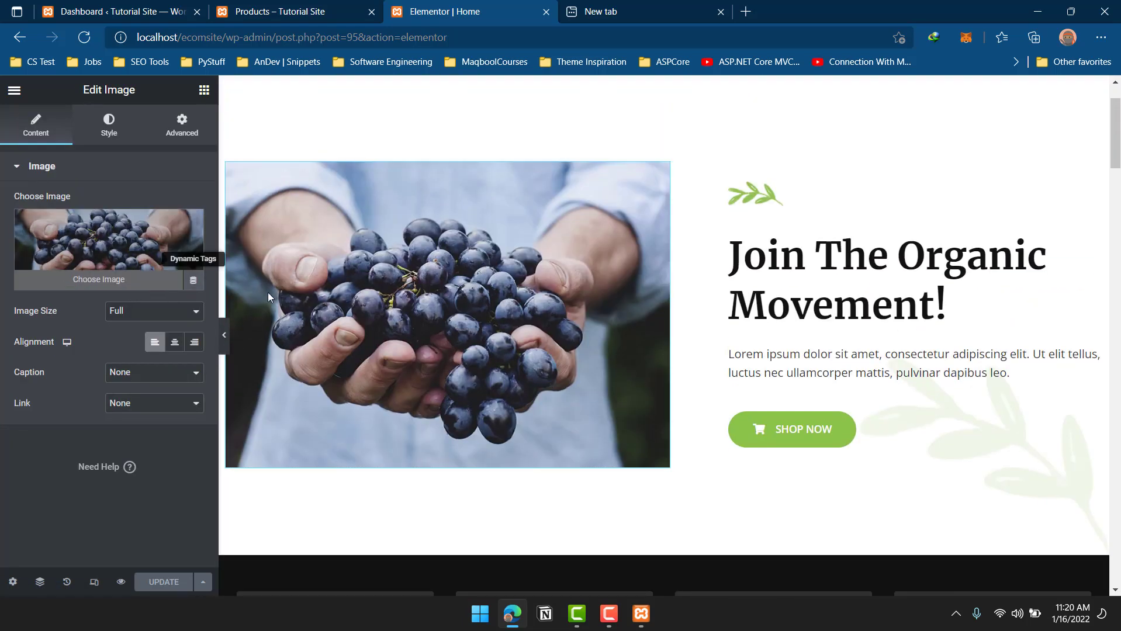
scroll(529, 322, "up", 1)
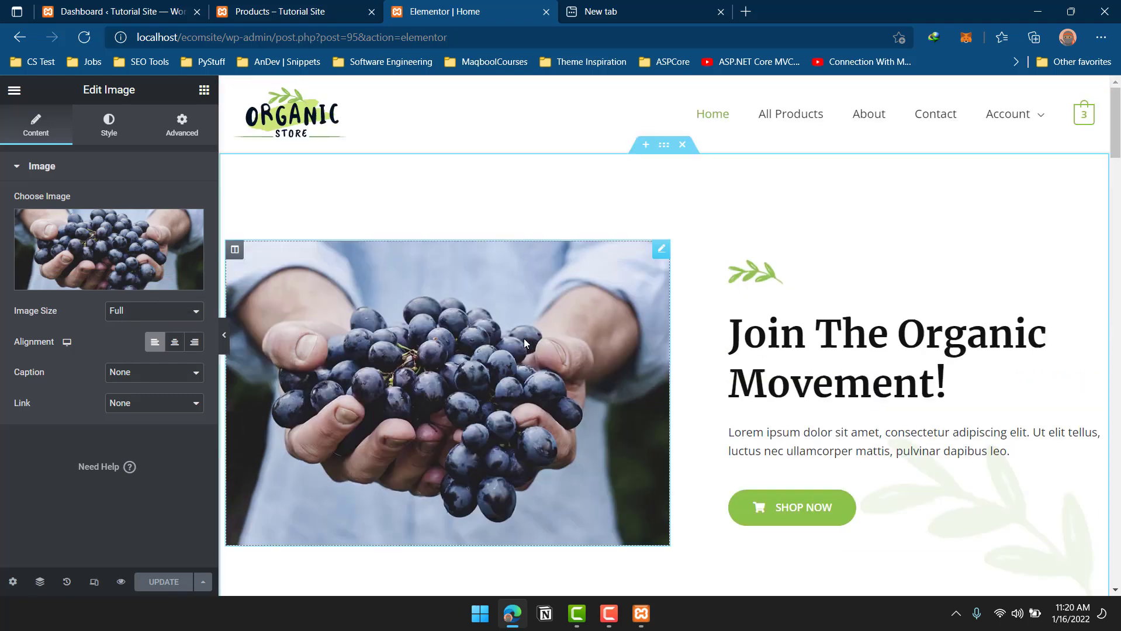
left_click(314, 126)
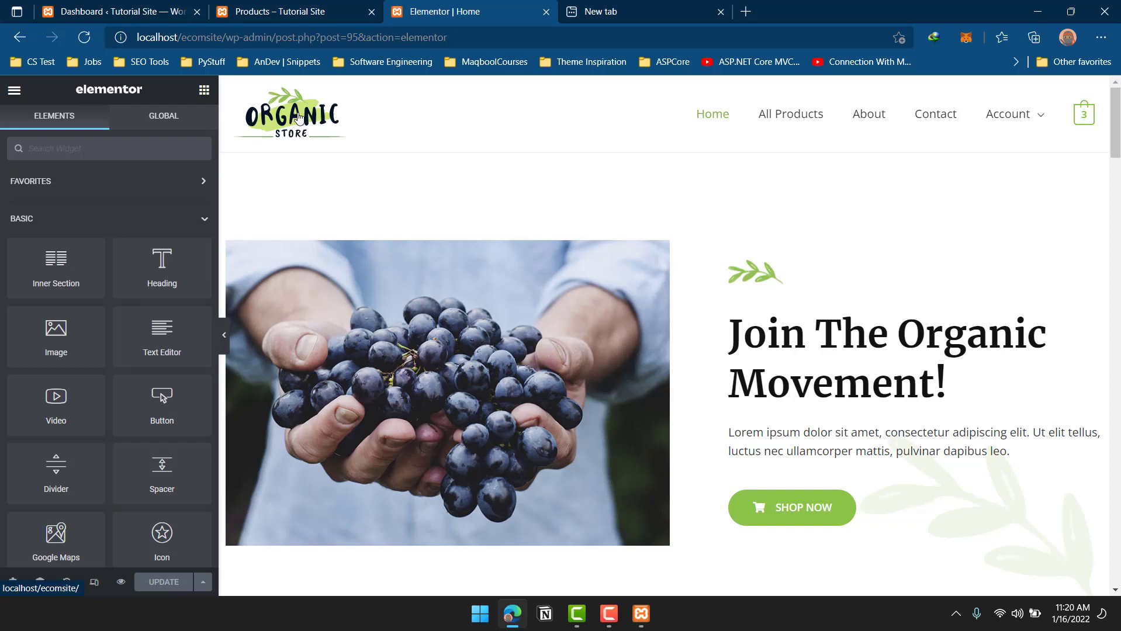
Exit the Elementor editor to the Home page's WordPress edit screen and close the blank browser tab.
left_click(14, 91)
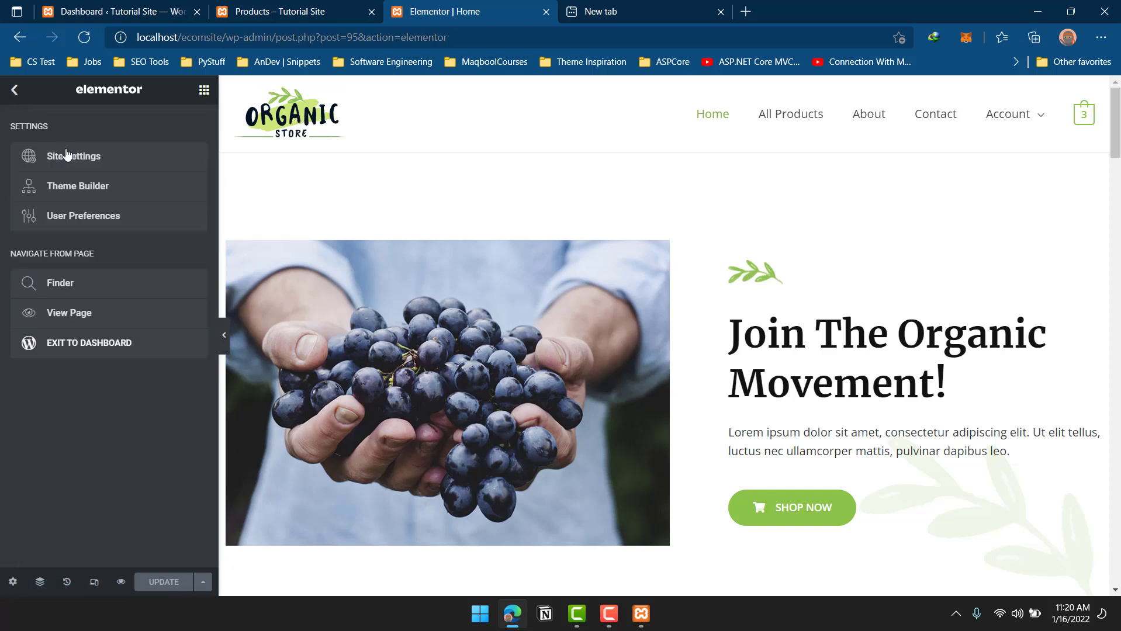
left_click(16, 91)
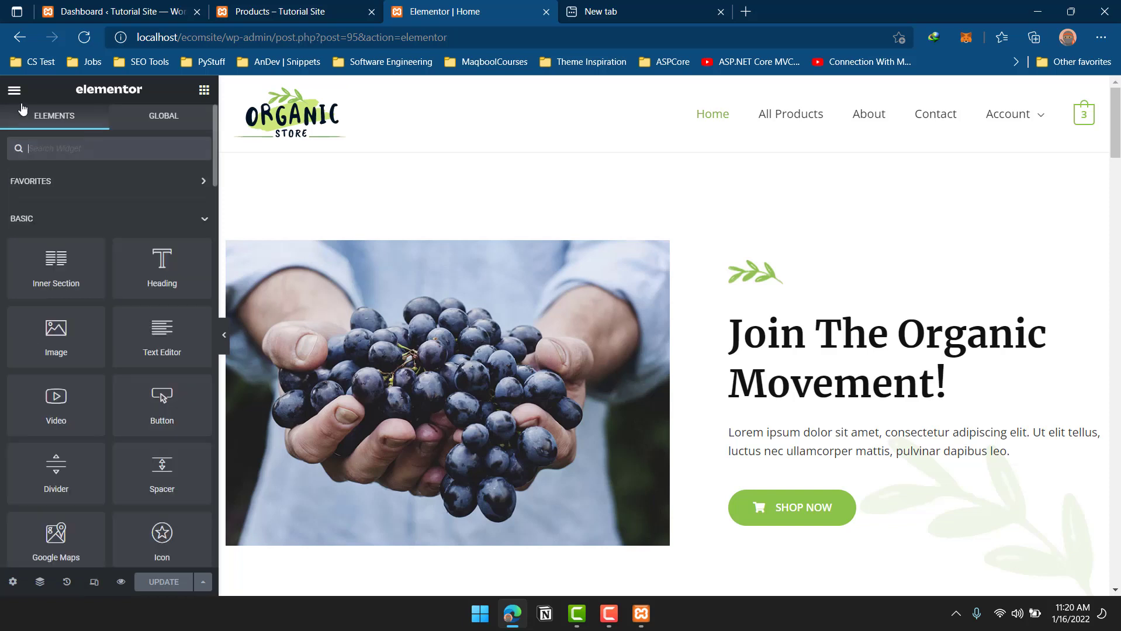
left_click(15, 91)
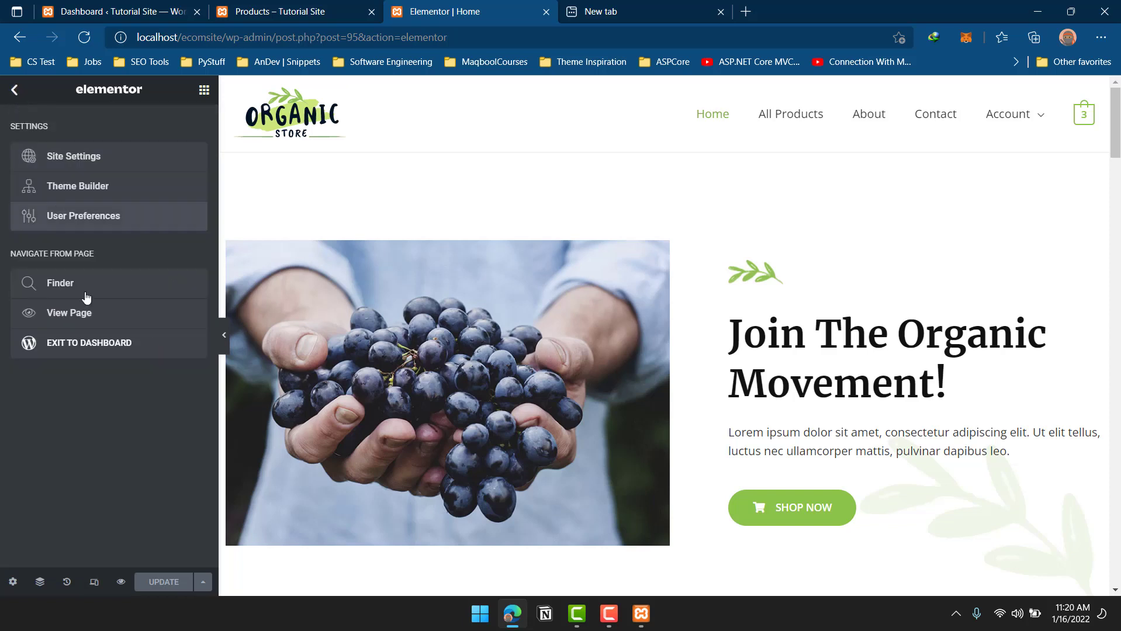
left_click(99, 354)
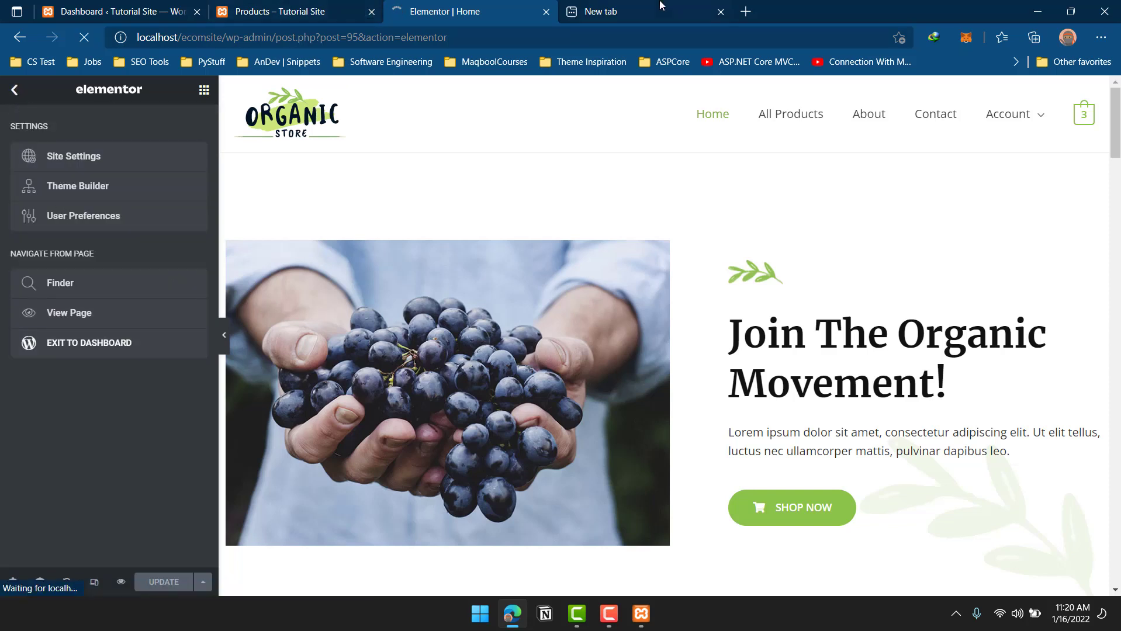
left_click(721, 13)
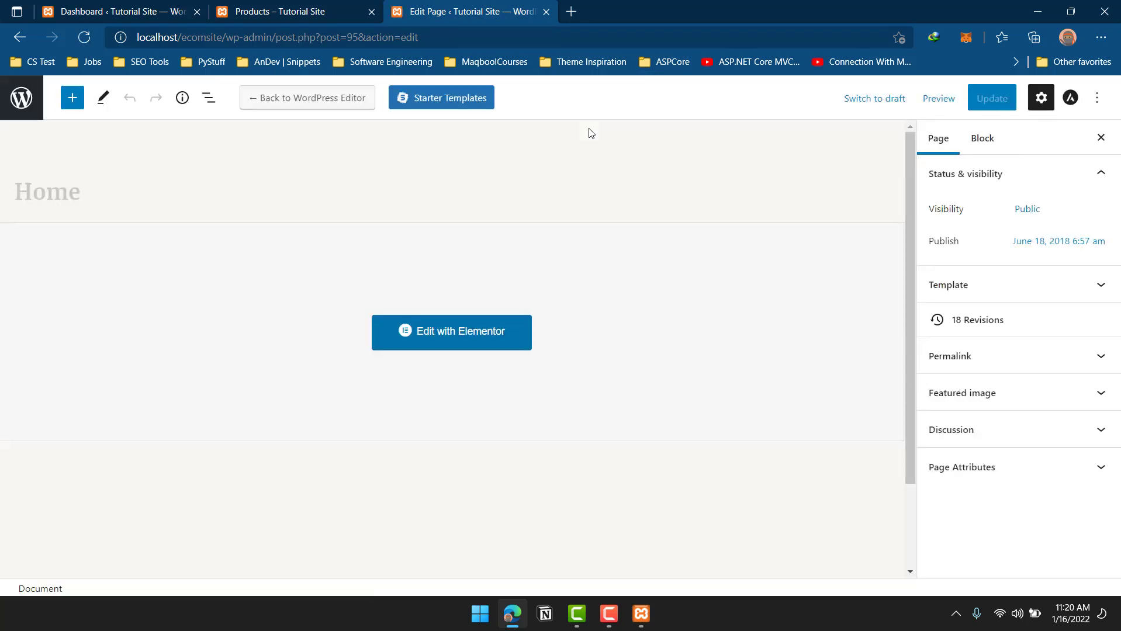
Leave the page editor for the admin Dashboard, dismissing the Starter Templates rating notice on the way.
left_click(7, 104)
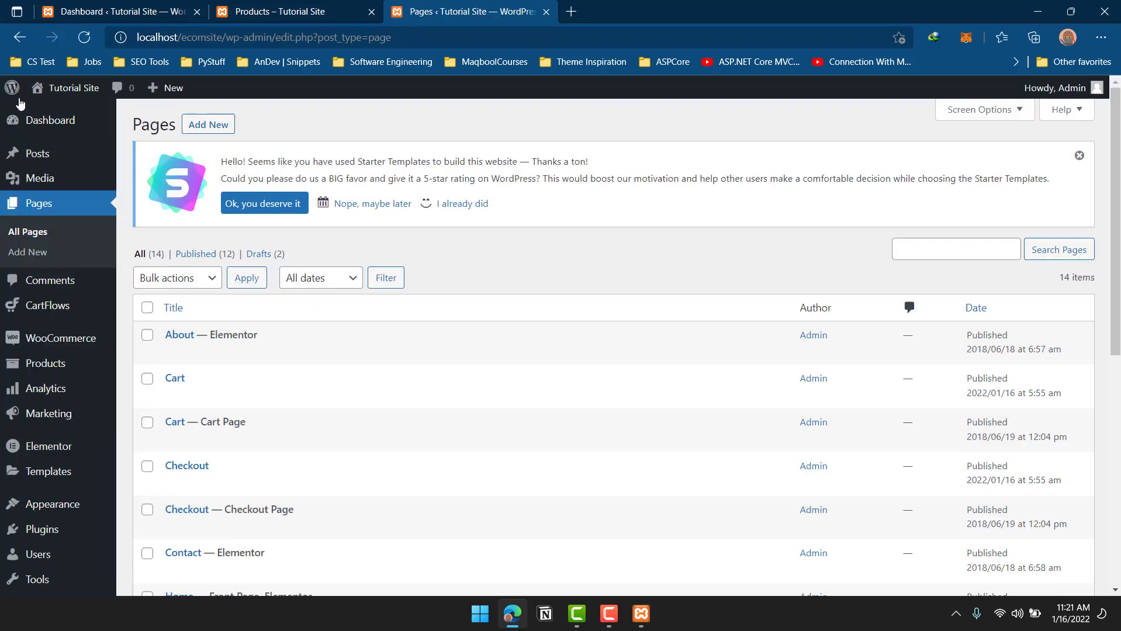
left_click(1079, 156)
left_click(29, 125)
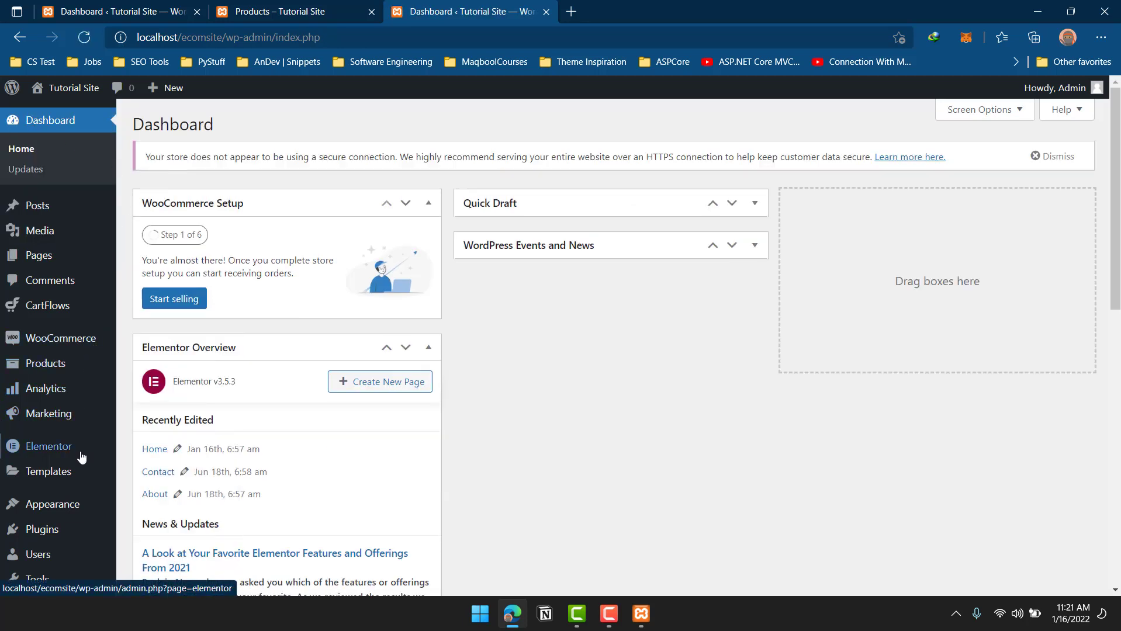
Open the theme customizer and go to the Site Title & Logo settings under Site Identity.
mouse_move(72, 491)
scroll(72, 491, "down", 3)
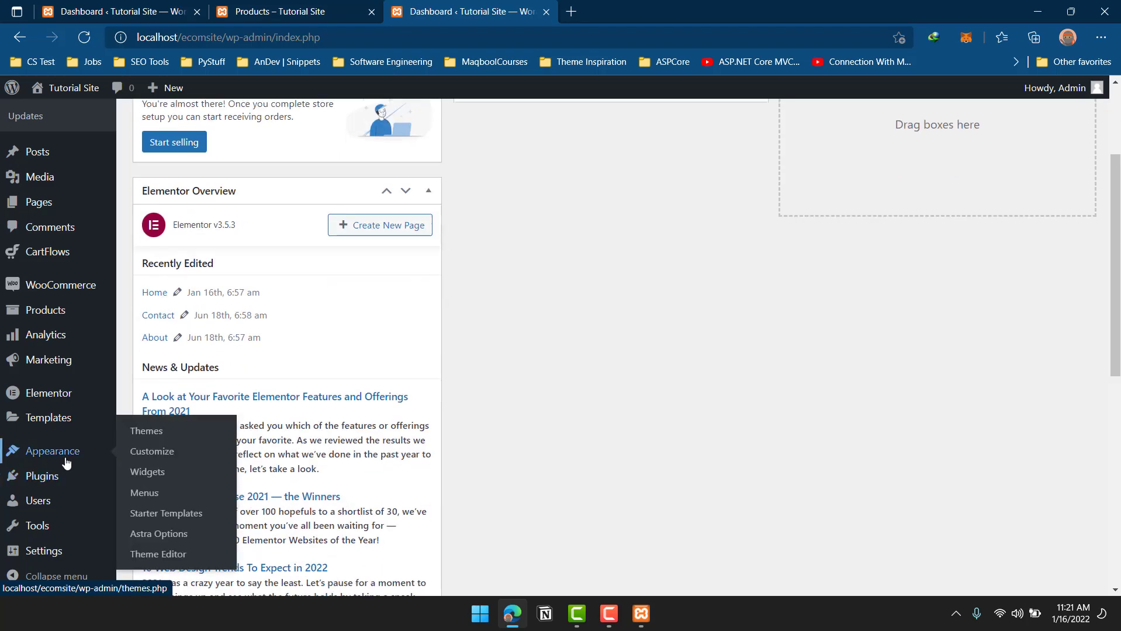
left_click(164, 461)
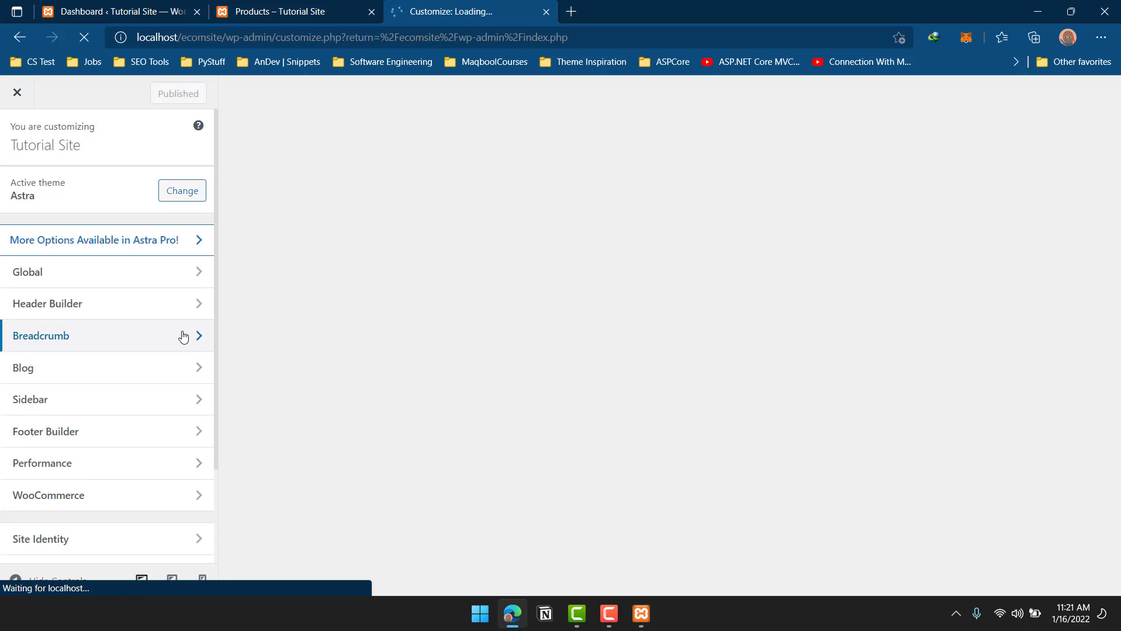
scroll(183, 336, "down", 1)
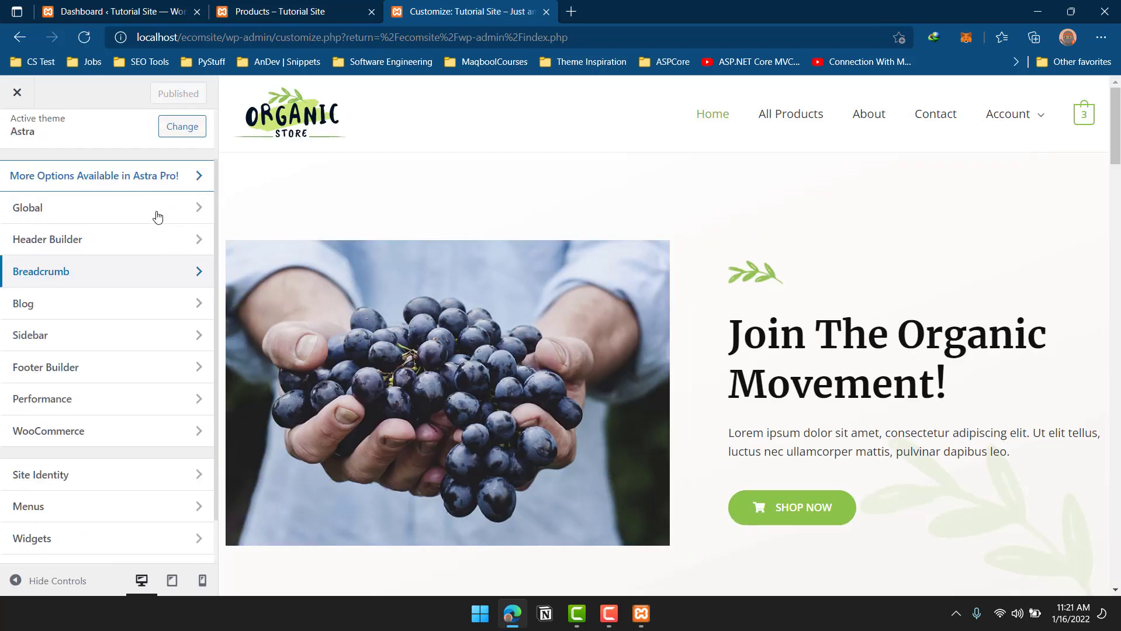
scroll(155, 345, "down", 2)
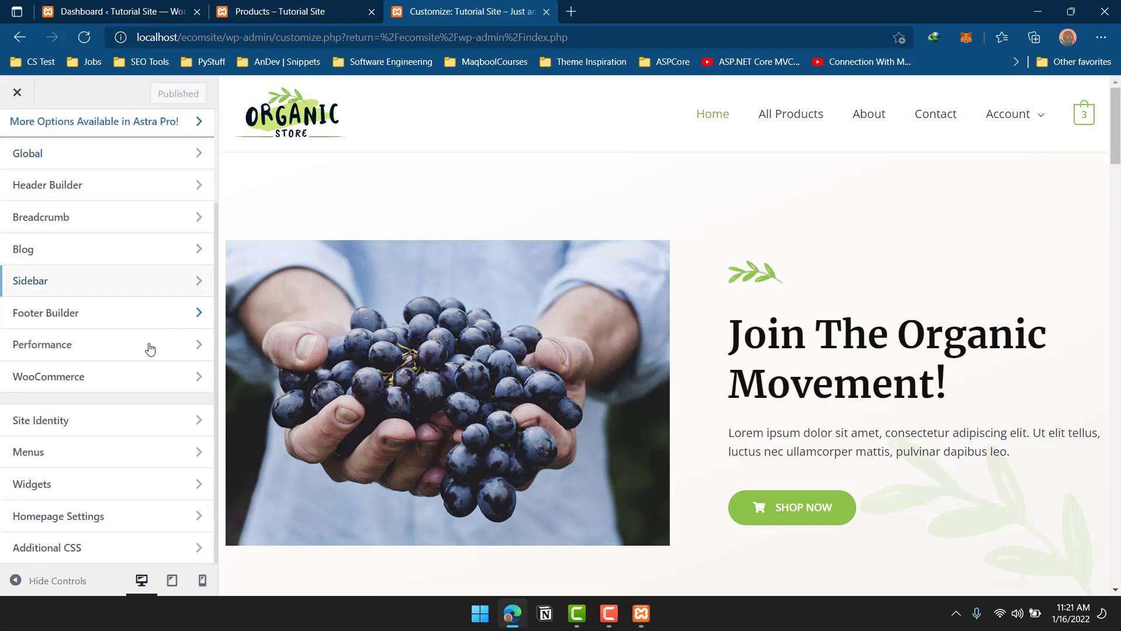
left_click(138, 417)
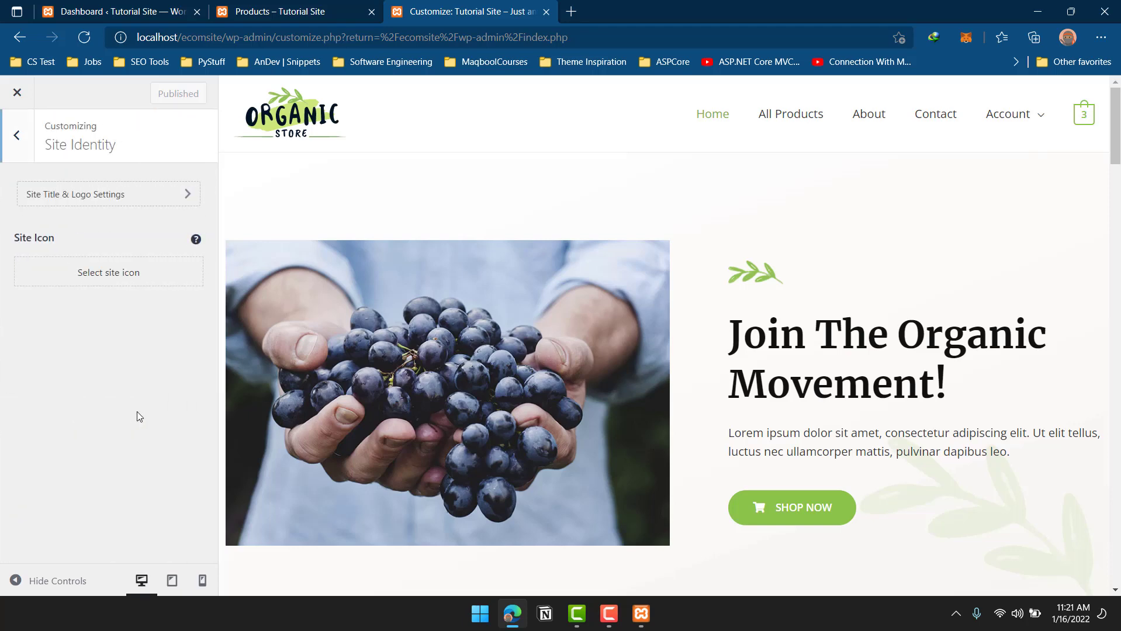
left_click(93, 197)
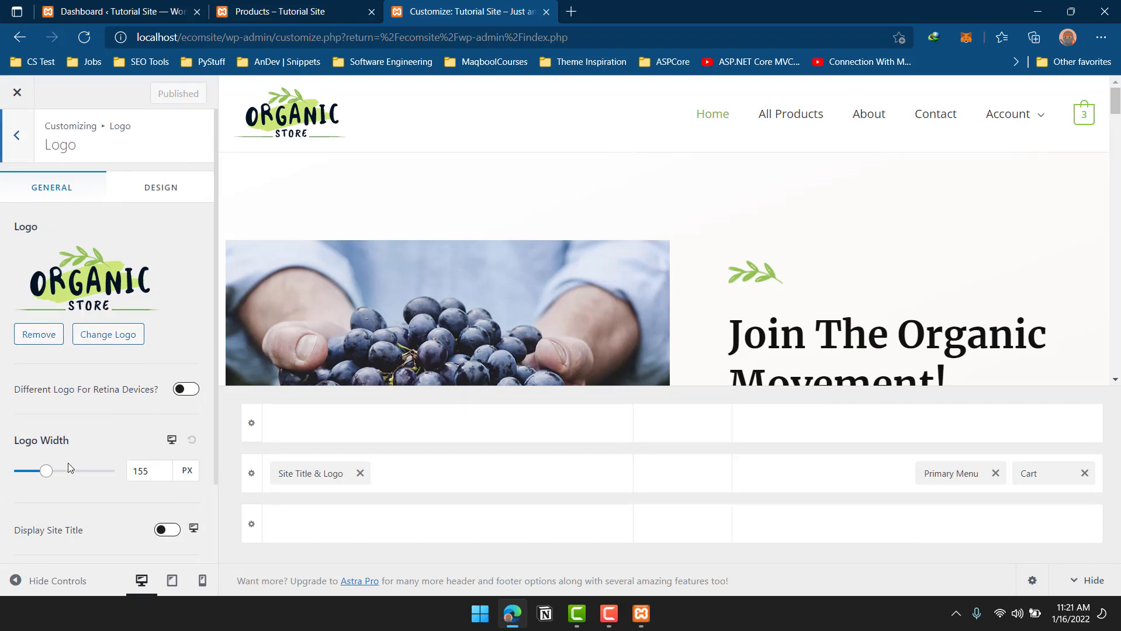
Try a logo width of 307 px and then 205 px, and return to the Header Builder options.
left_click_drag(49, 475, 68, 475)
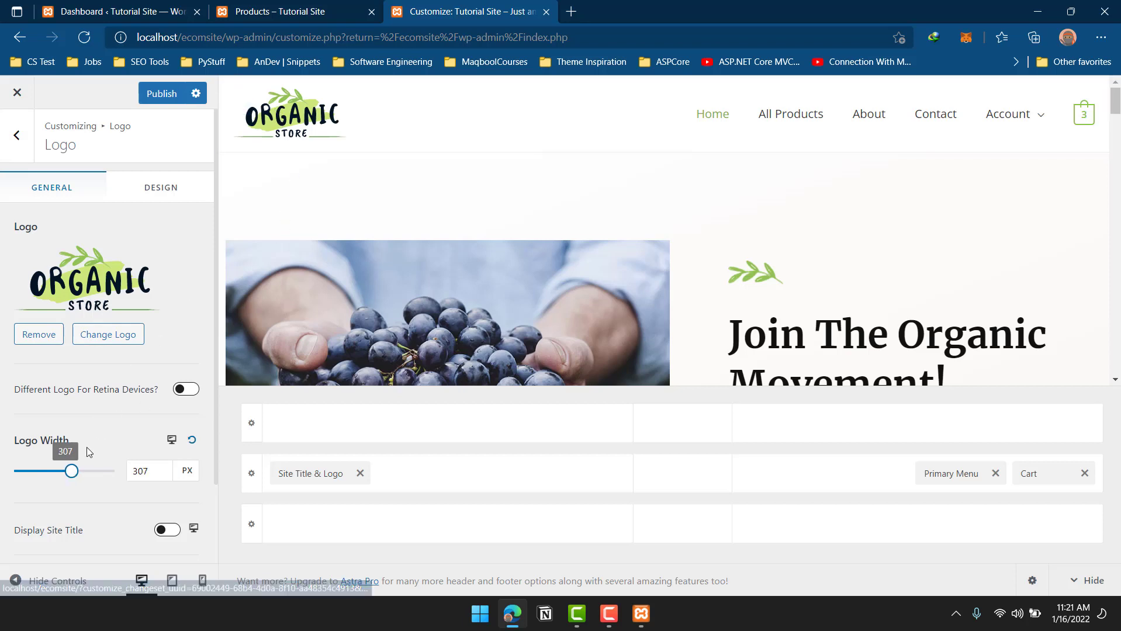
left_click_drag(70, 471, 50, 477)
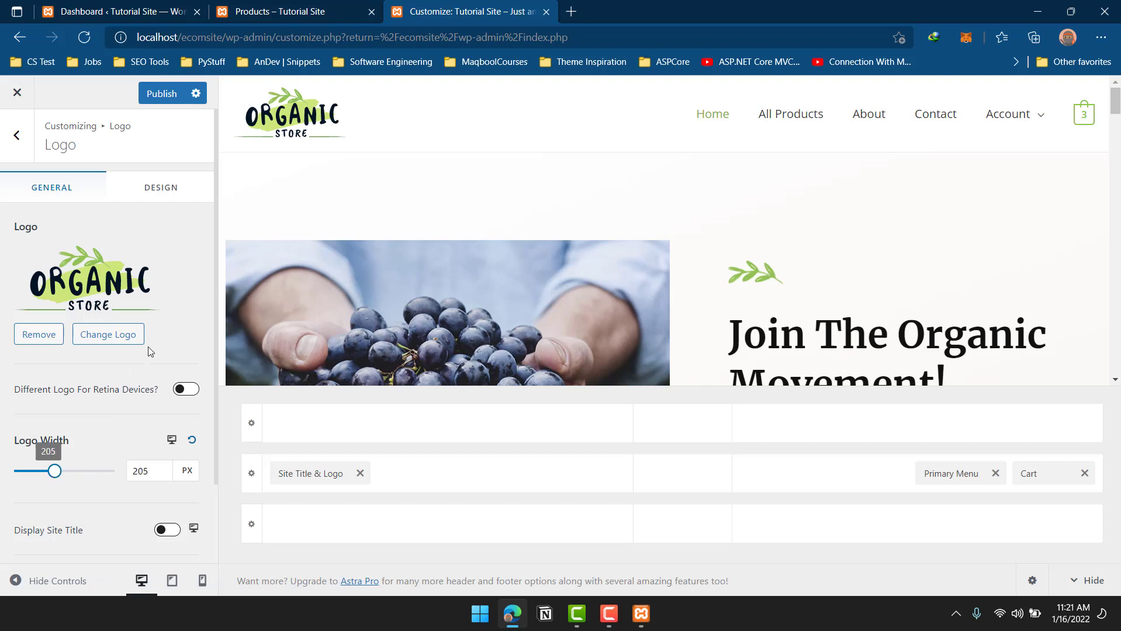
scroll(151, 351, "down", 2)
scroll(8, 121, "up", 2)
left_click(16, 131)
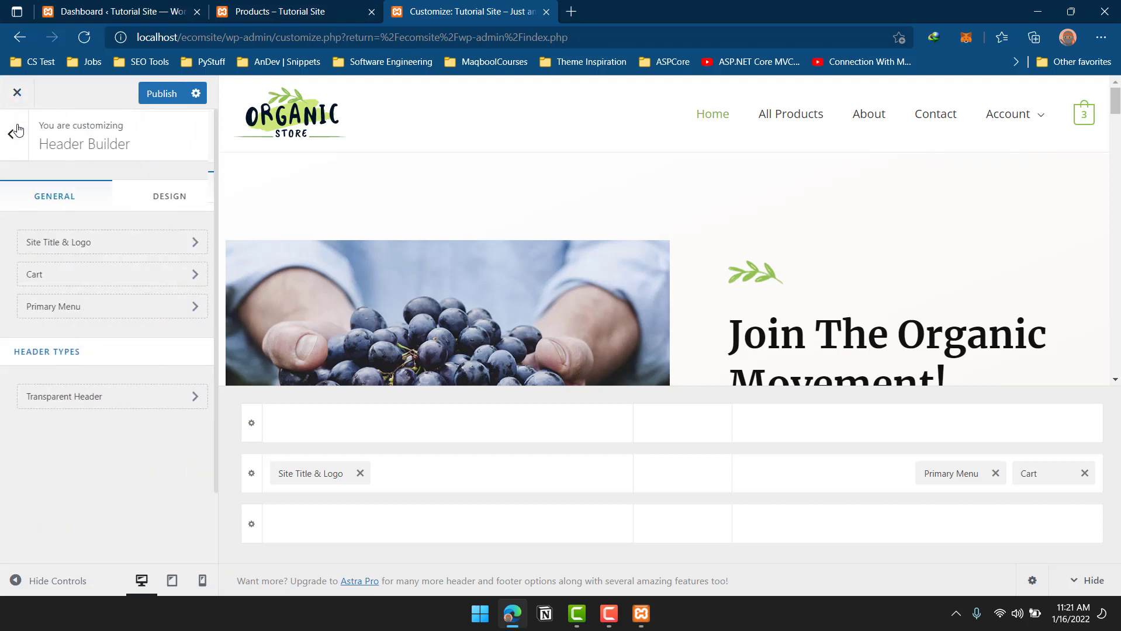
Review the logo options and the Site Icon setting in the customizer, then leave Site Identity.
left_click(140, 252)
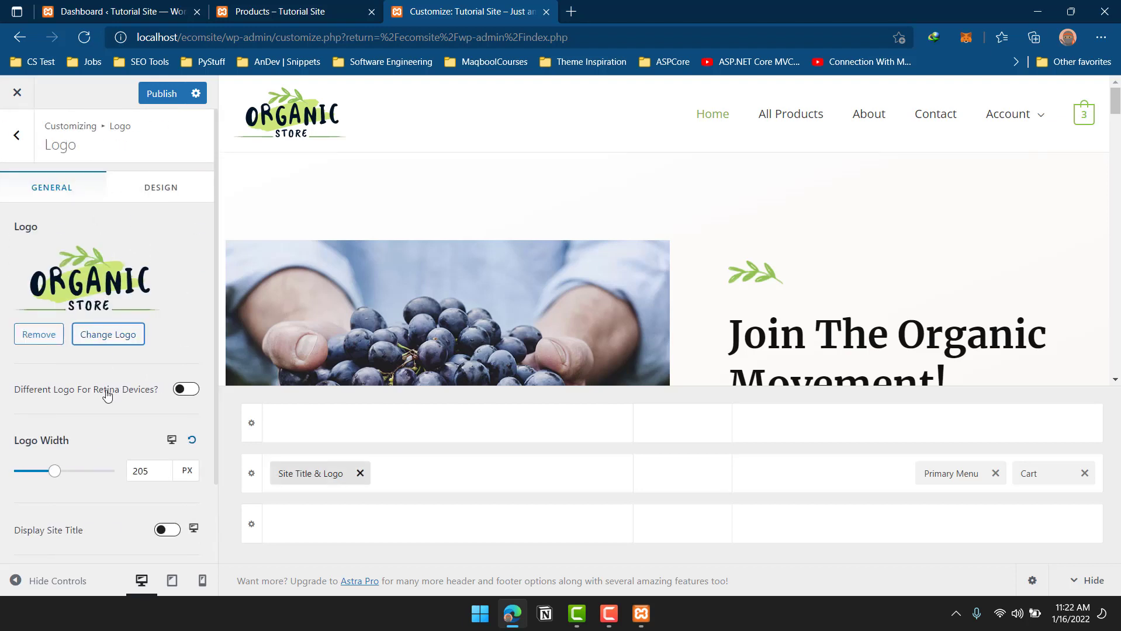
scroll(79, 276, "down", 2)
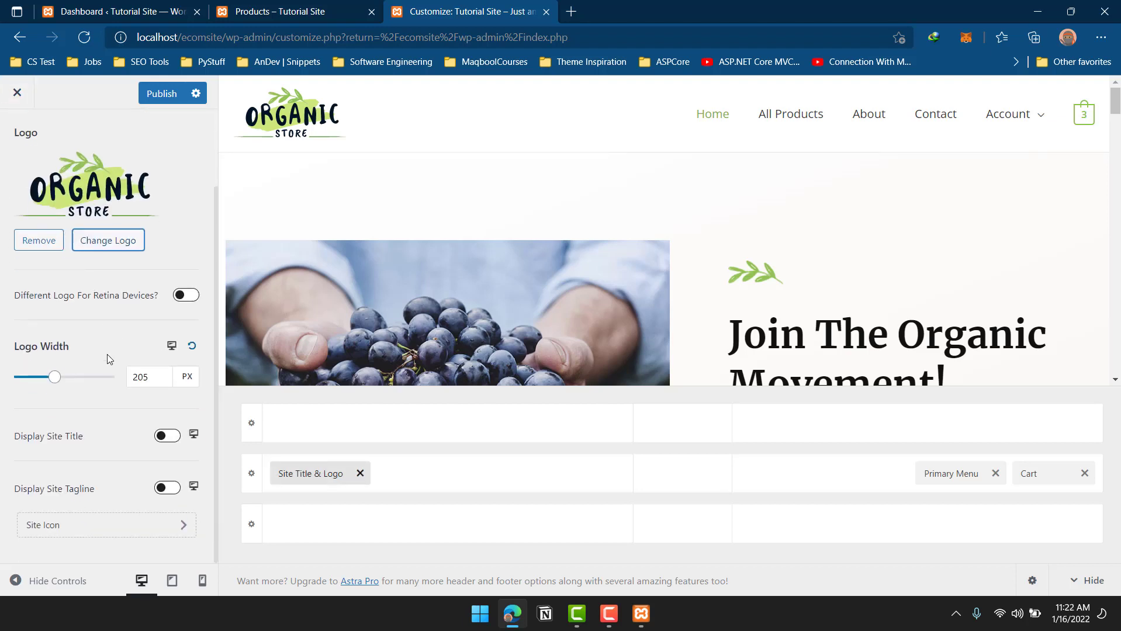
left_click(169, 514)
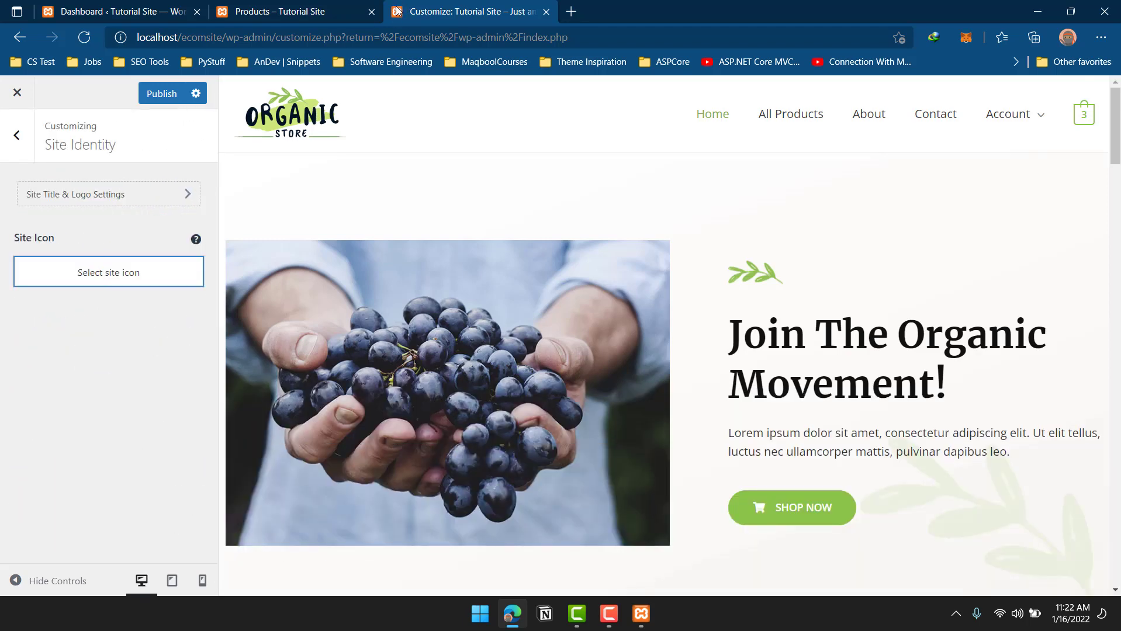
left_click(17, 135)
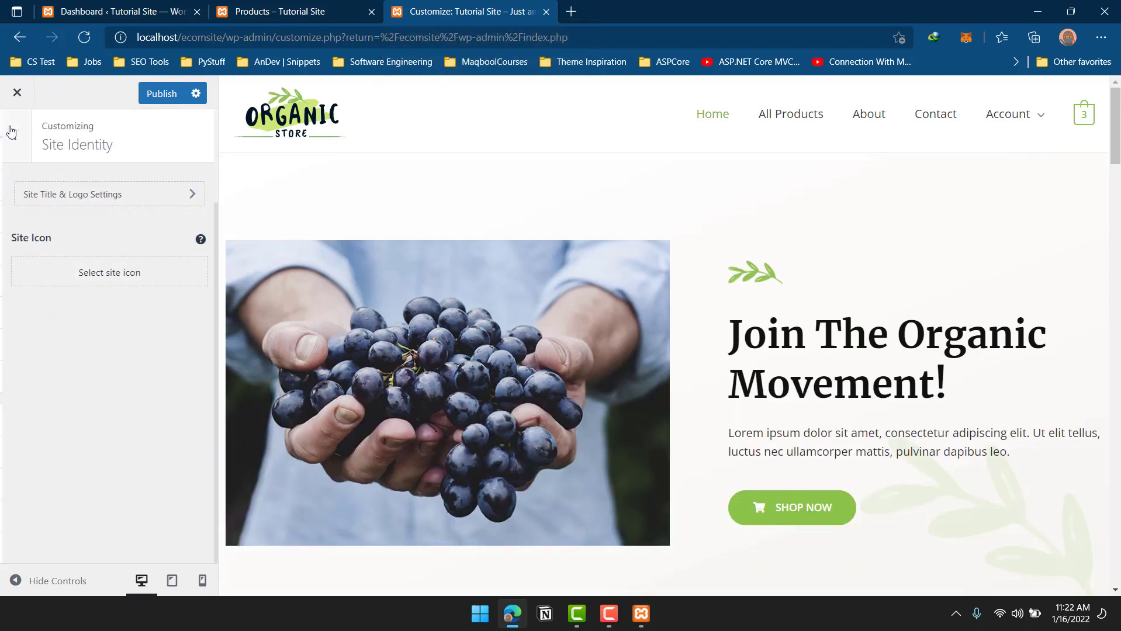
Close the theme customizer and discard the unpublished logo width change.
scroll(25, 156, "up", 2)
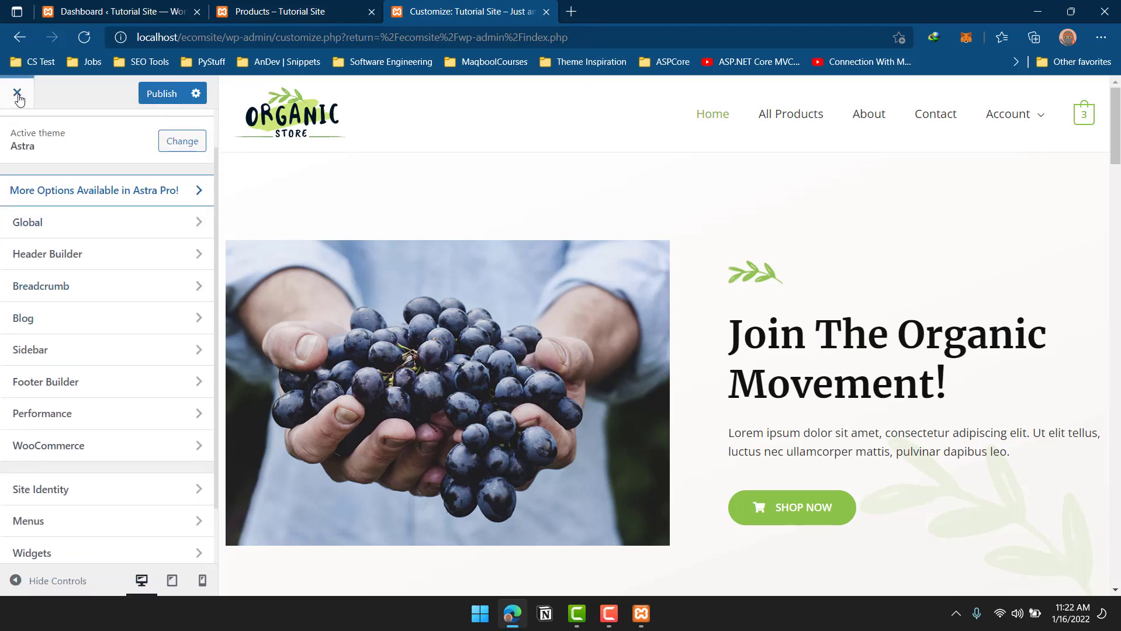
left_click(17, 97)
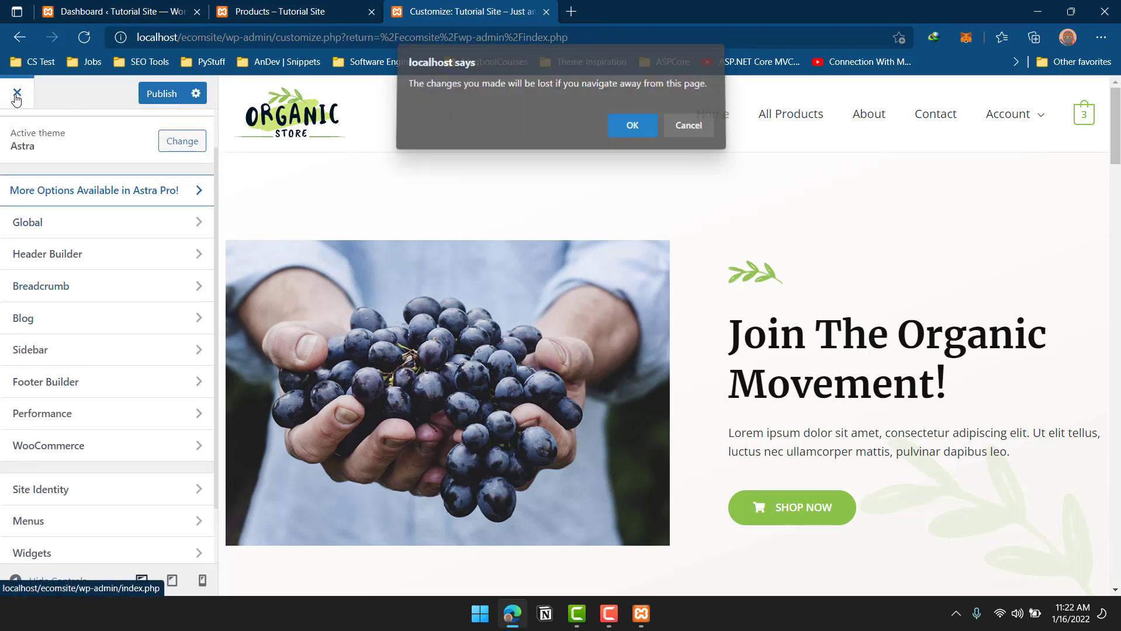
left_click(637, 126)
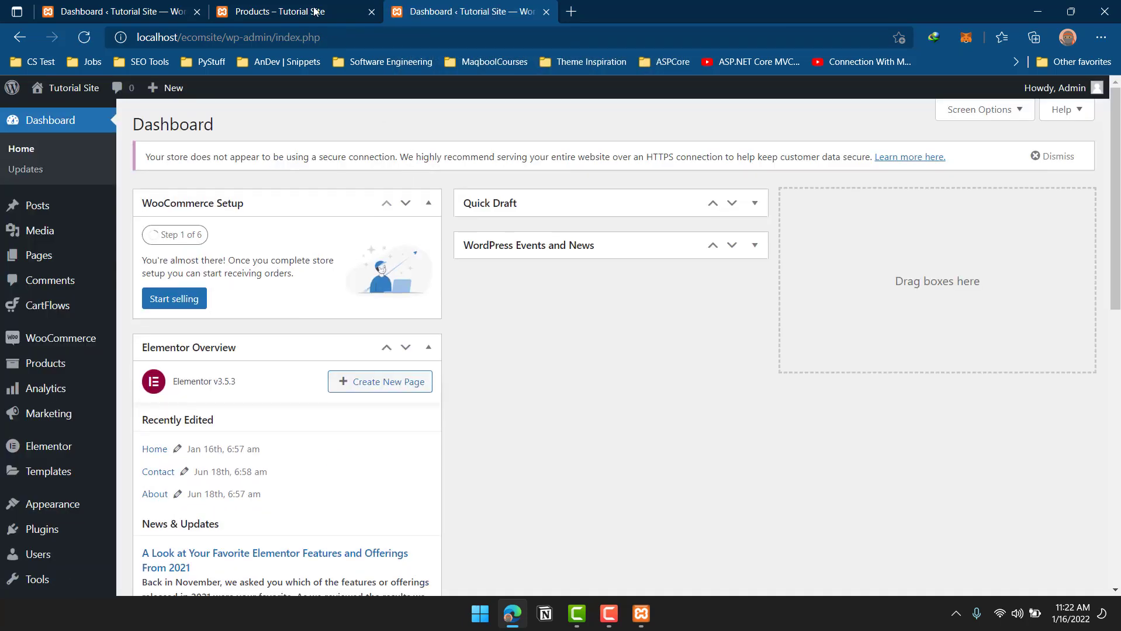
Look through the Shop page in the other browser tab, from the product listing to the footer.
left_click(316, 6)
left_click(474, 9)
left_click(315, 5)
scroll(577, 296, "down", 14)
scroll(578, 296, "down", 5)
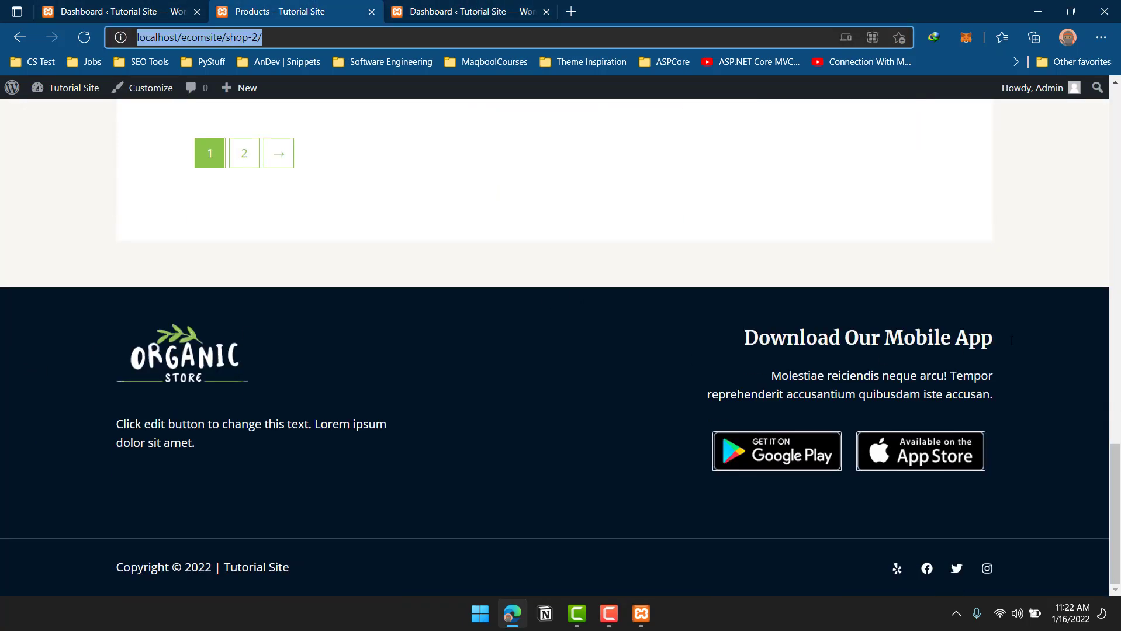
scroll(432, 462, "up", 20)
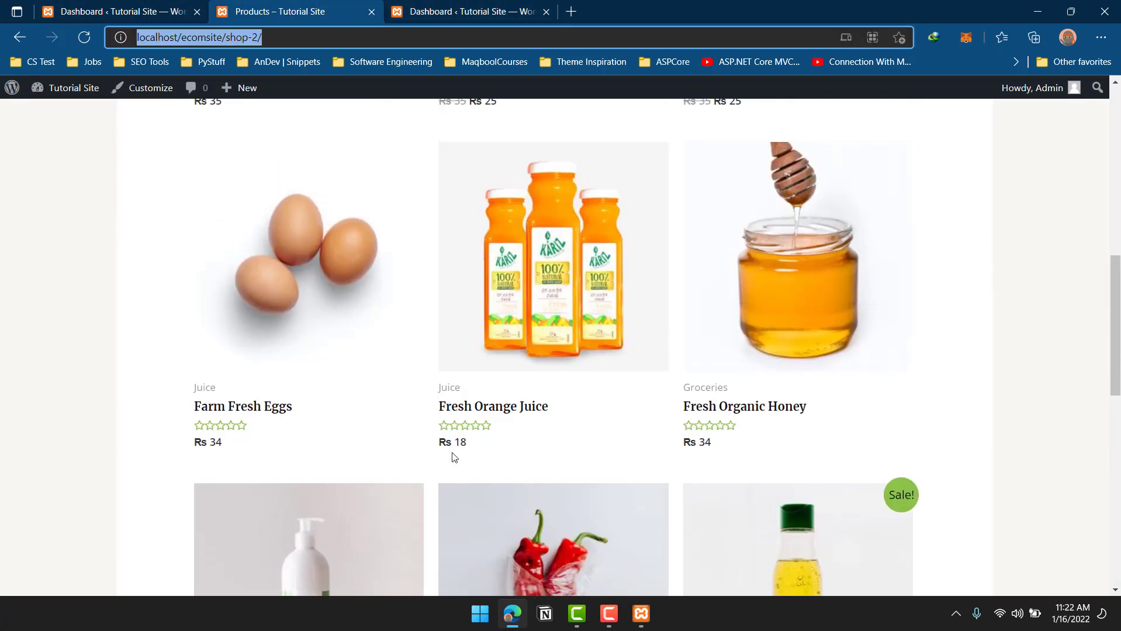
scroll(450, 456, "down", 10)
scroll(466, 418, "down", 10)
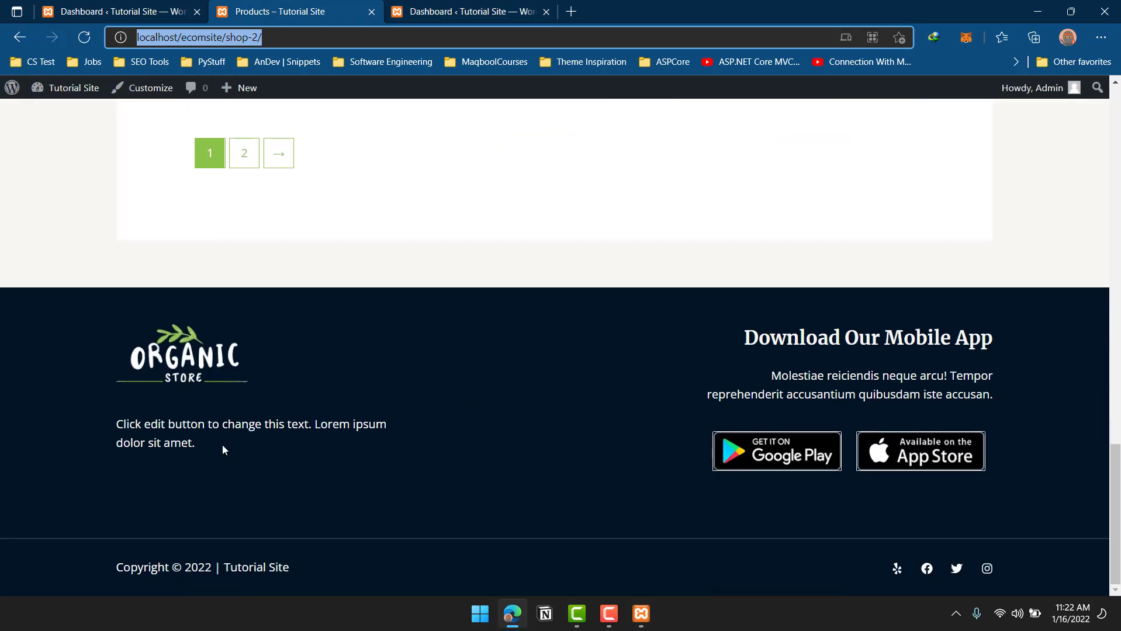
scroll(520, 367, "up", 15)
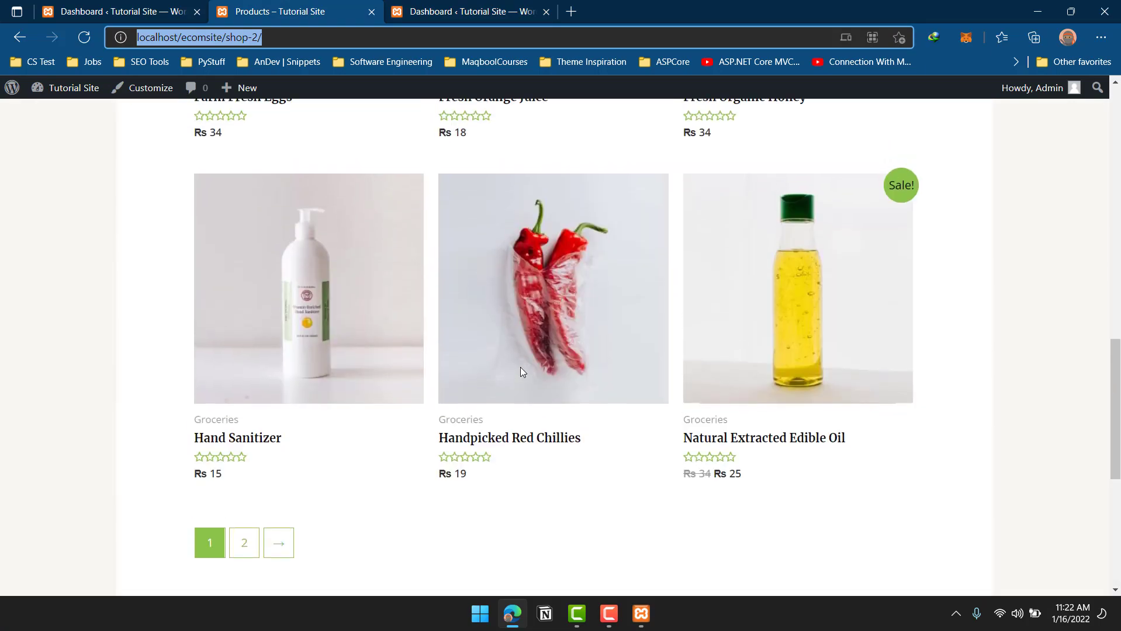
scroll(493, 403, "up", 2)
scroll(493, 403, "down", 3)
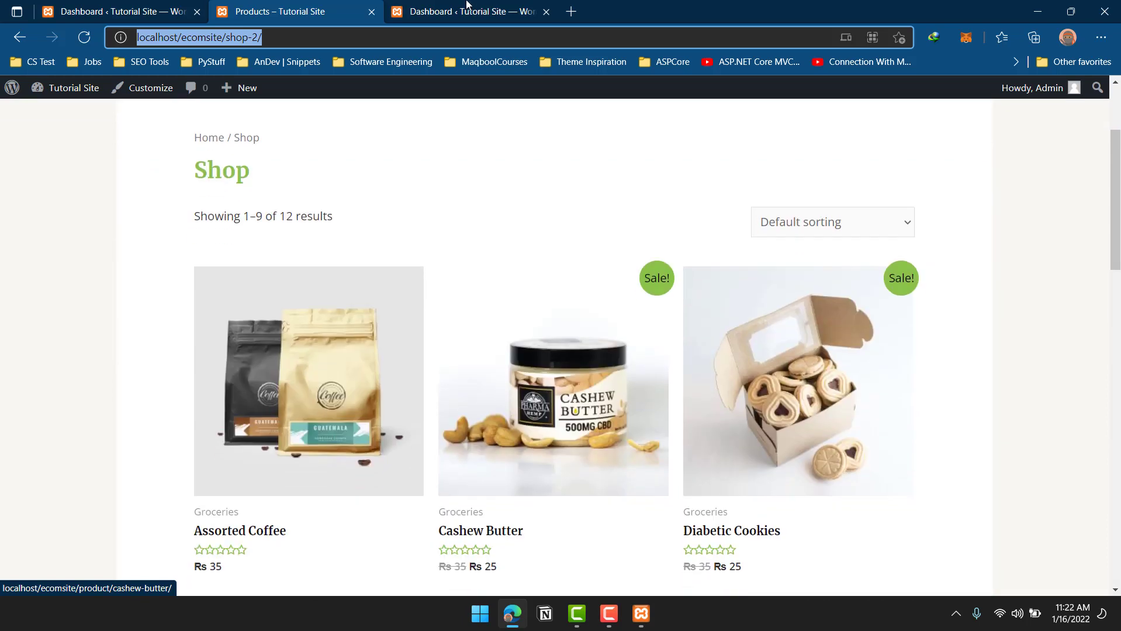
Close the Shop page tab and the older duplicate Dashboard tab, keeping only the current Dashboard open.
left_click(421, 5)
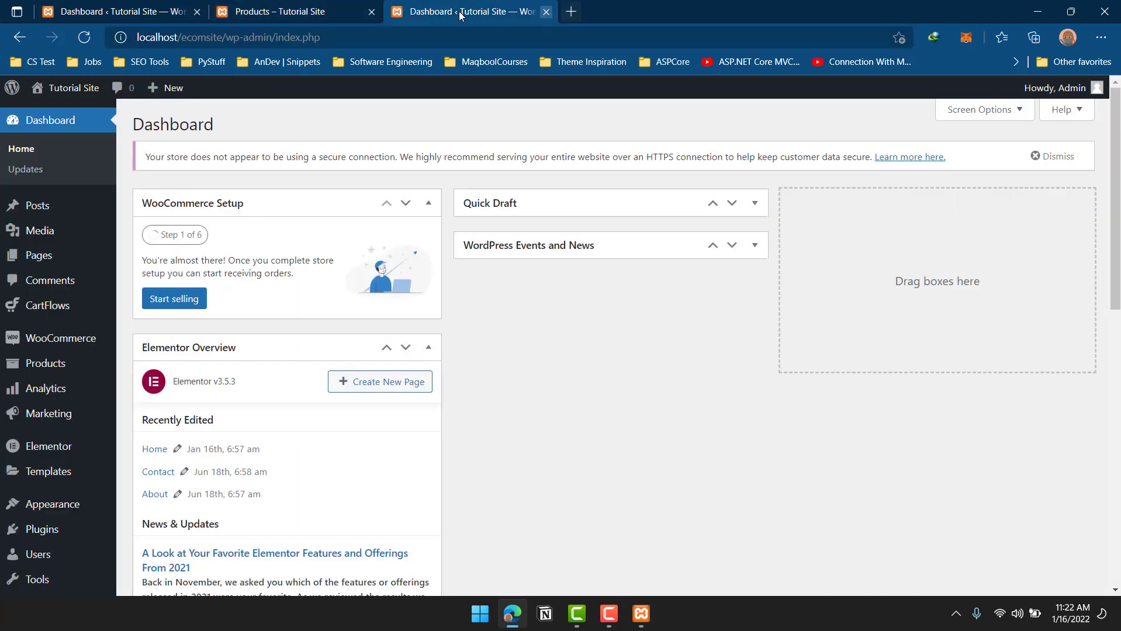
left_click(366, 11)
left_click(370, 12)
left_click(144, 15)
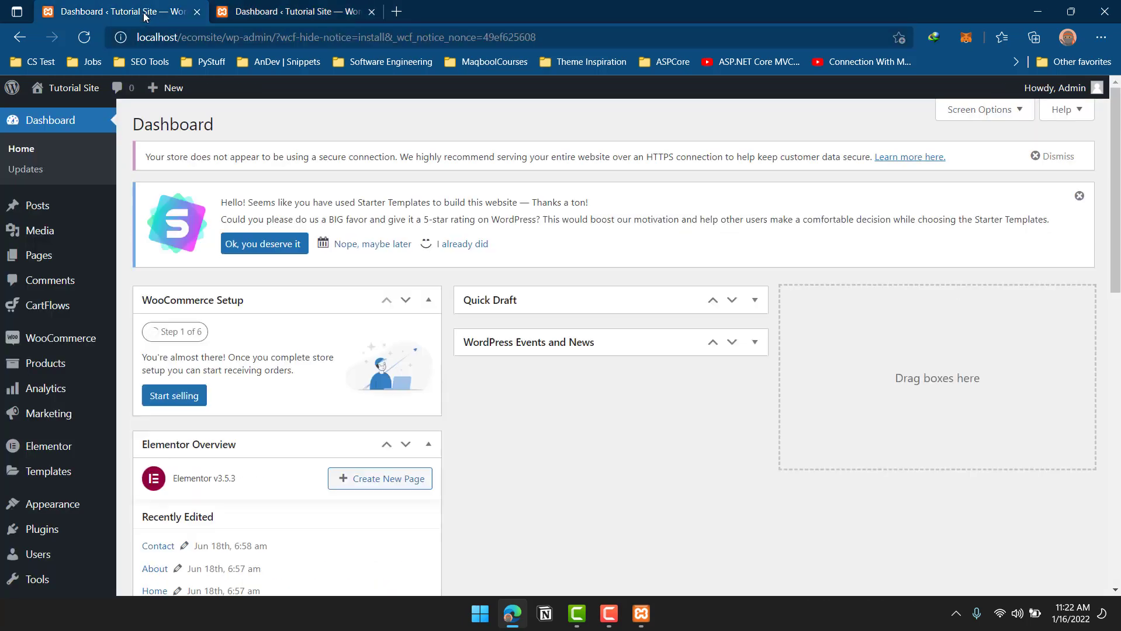
left_click(299, 12)
left_click(149, 12)
left_click(197, 12)
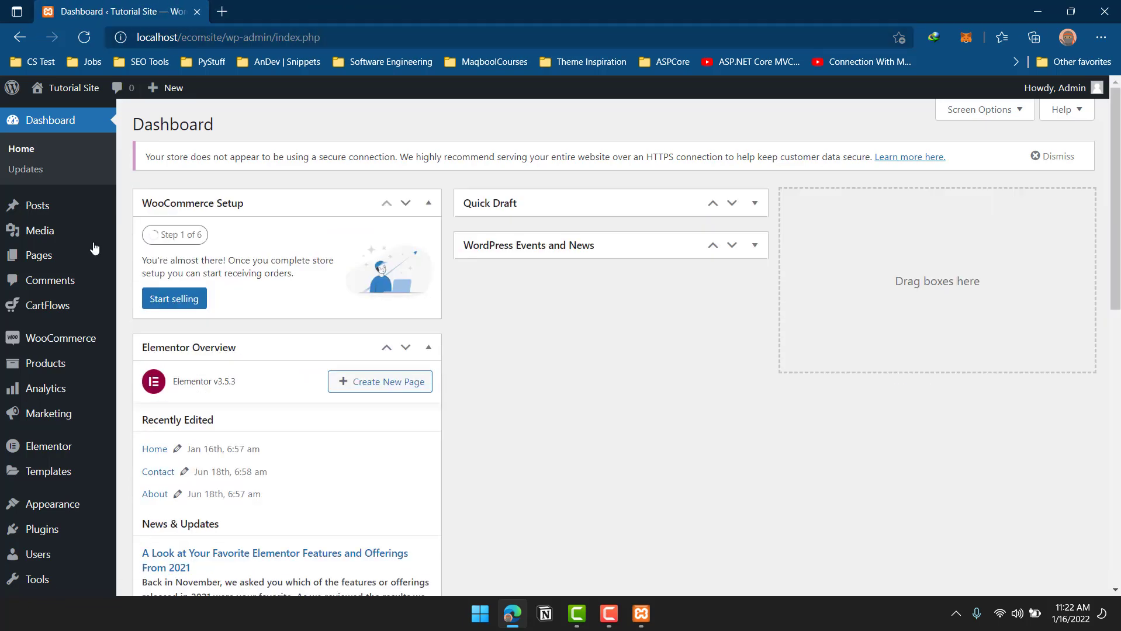
Open the store's product list and look through the existing products.
mouse_move(56, 364)
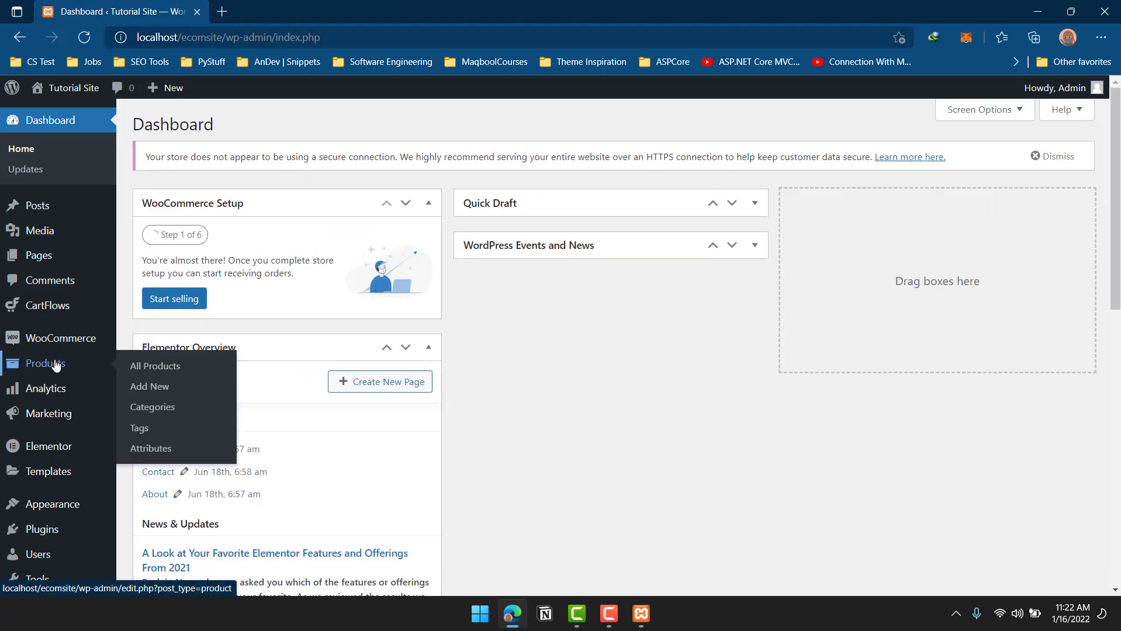
left_click(56, 364)
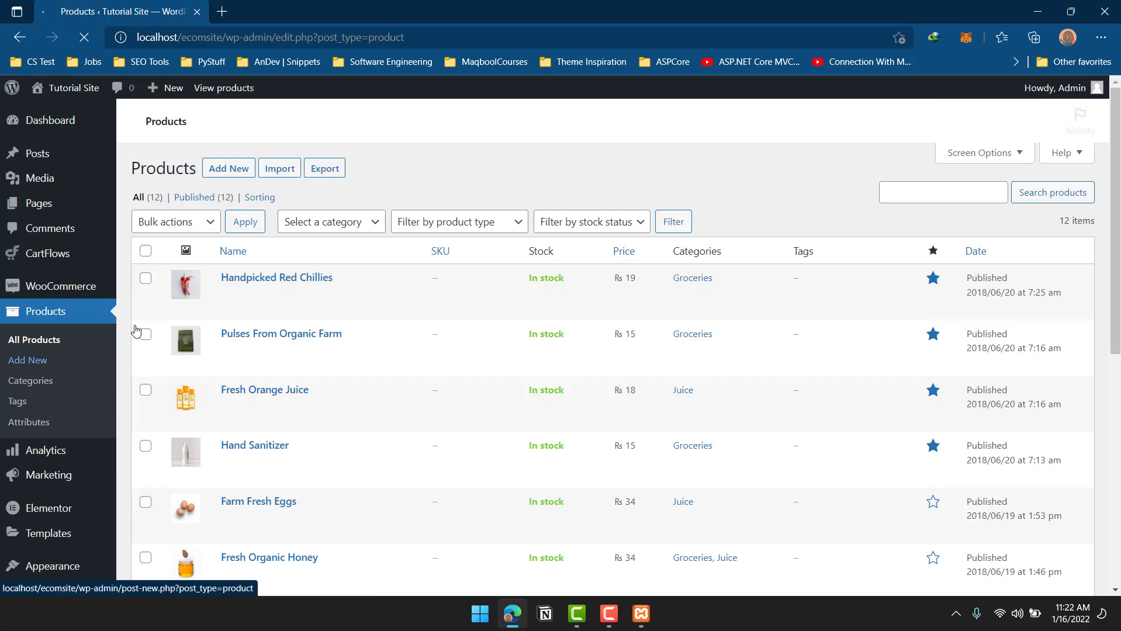
scroll(164, 319, "down", 7)
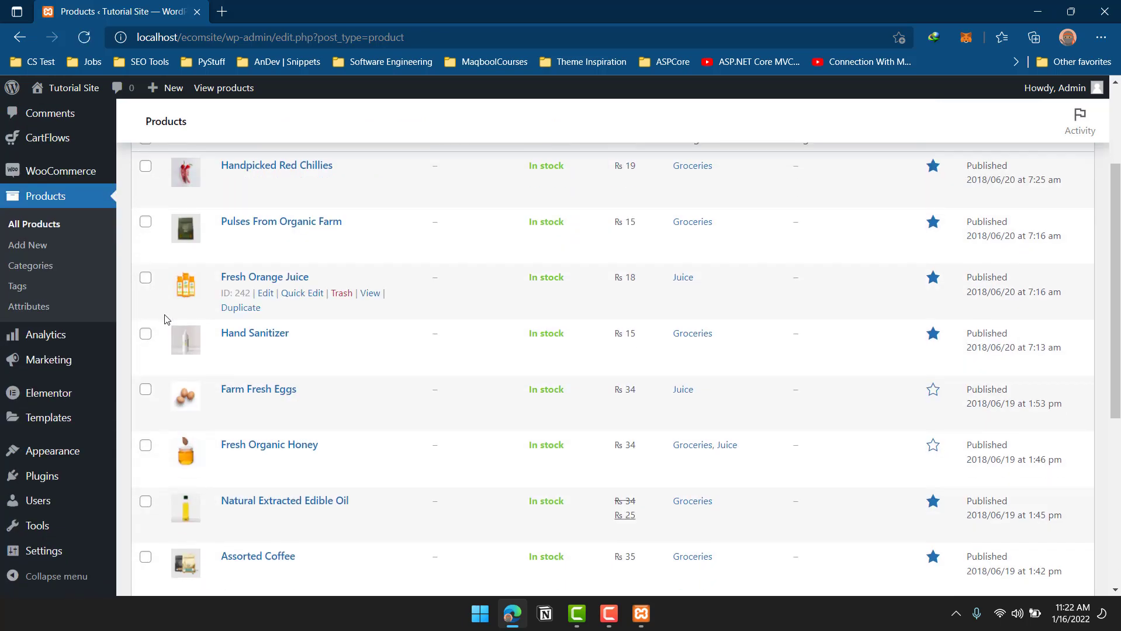
scroll(165, 319, "up", 7)
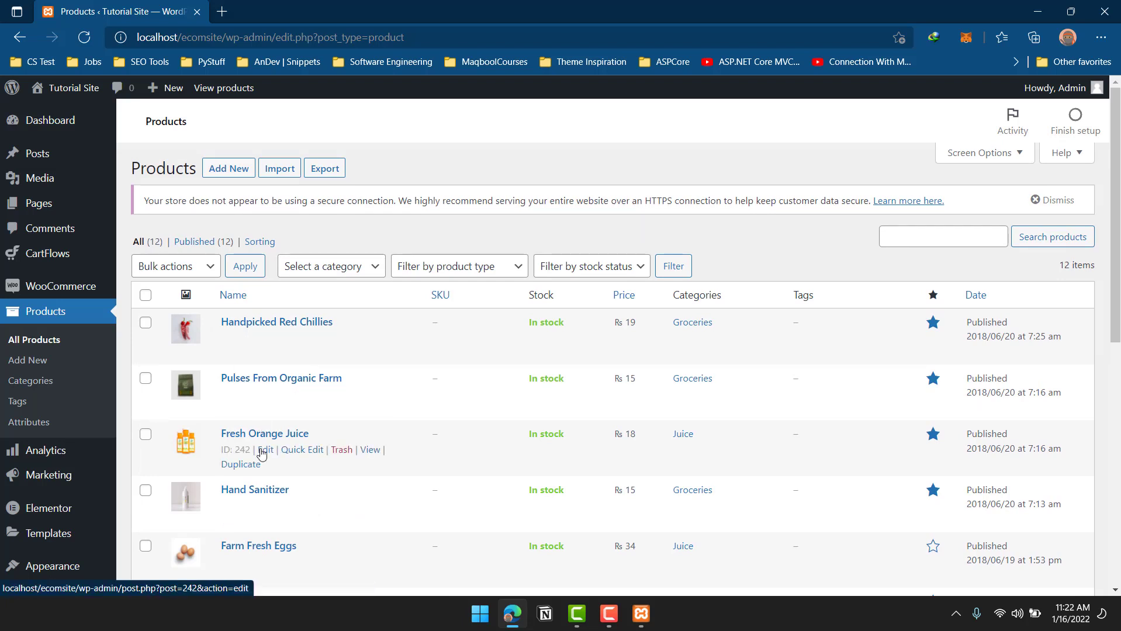
scroll(248, 415, "down", 5)
scroll(248, 415, "up", 5)
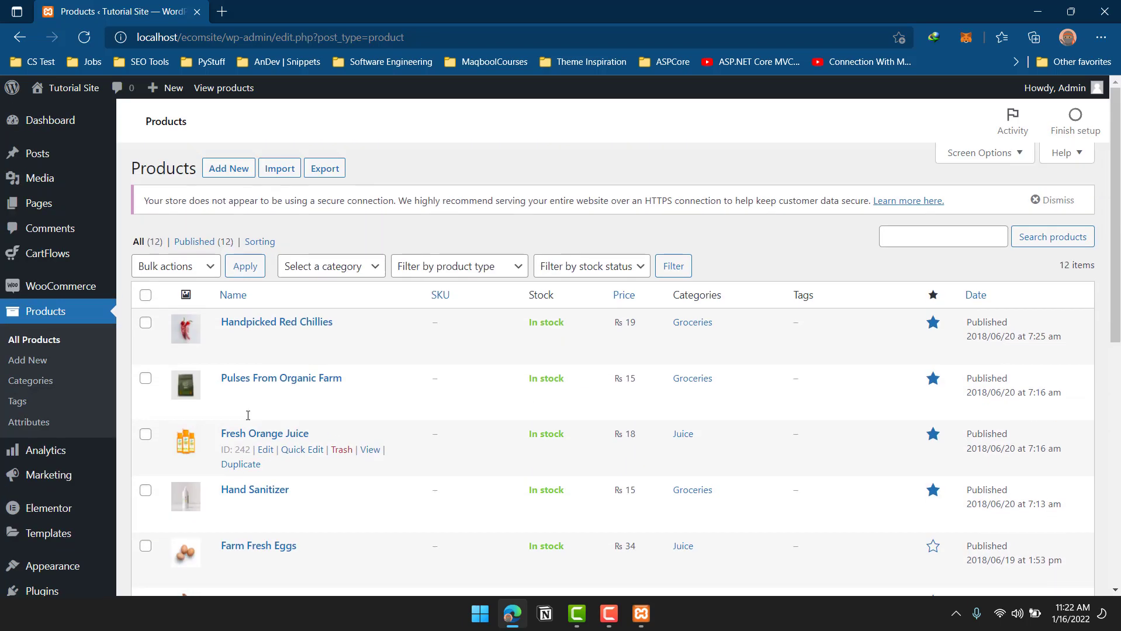
Start a new product and name it "My Product".
left_click(235, 176)
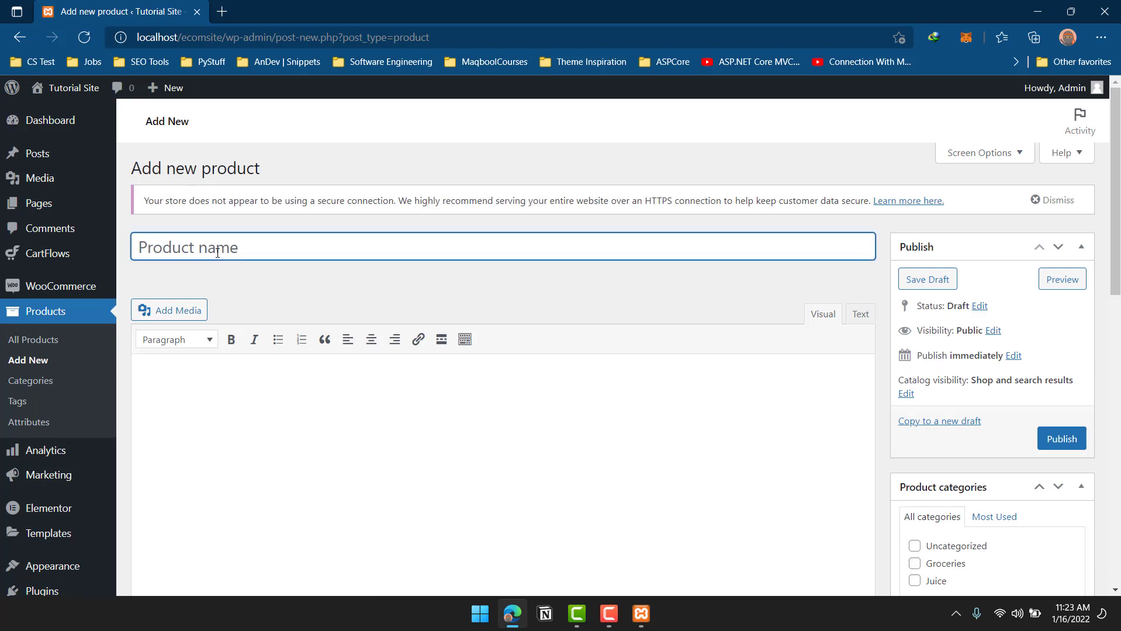
type("M")
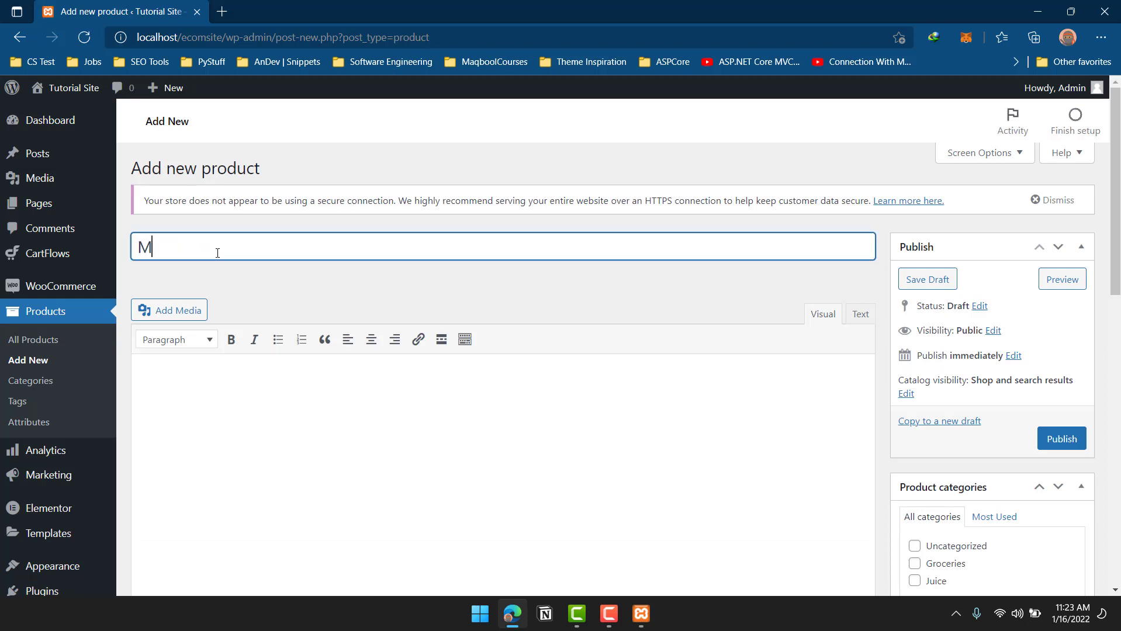
type("y Product")
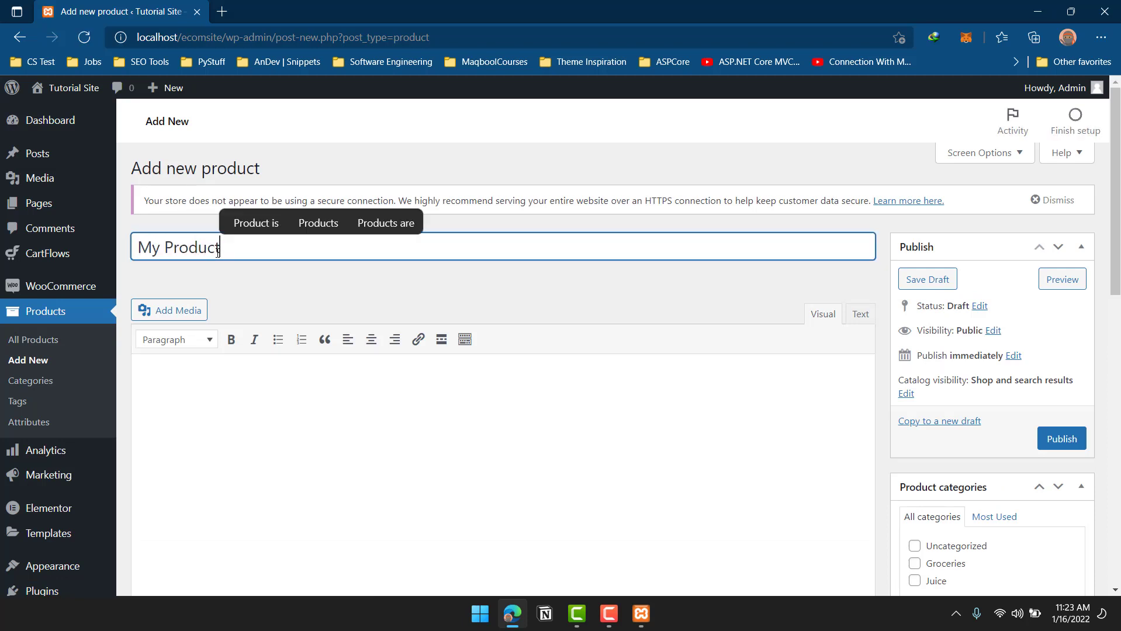
Write "Details of the product. . ." as the product's main description.
scroll(332, 484, "down", 3)
left_click(338, 290)
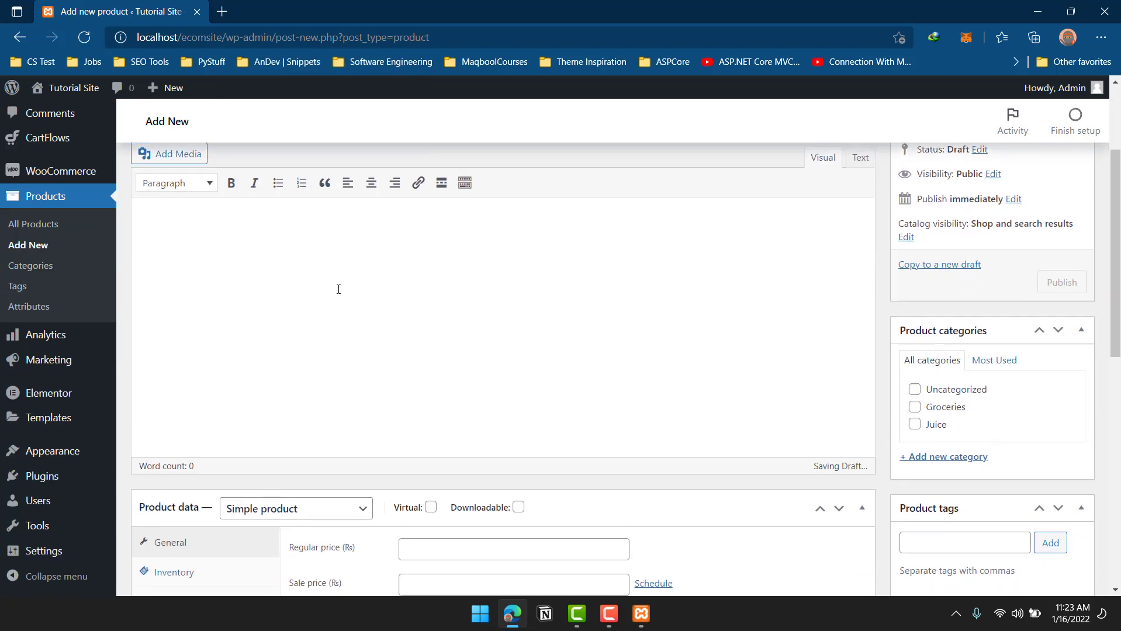
type("Details of t")
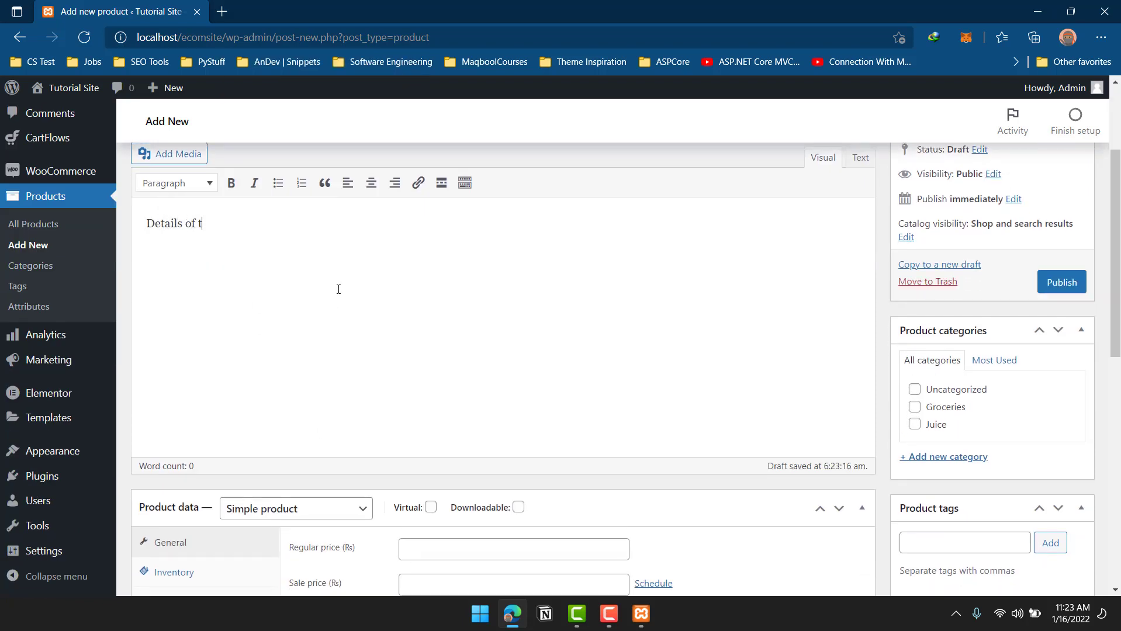
type("he profuct")
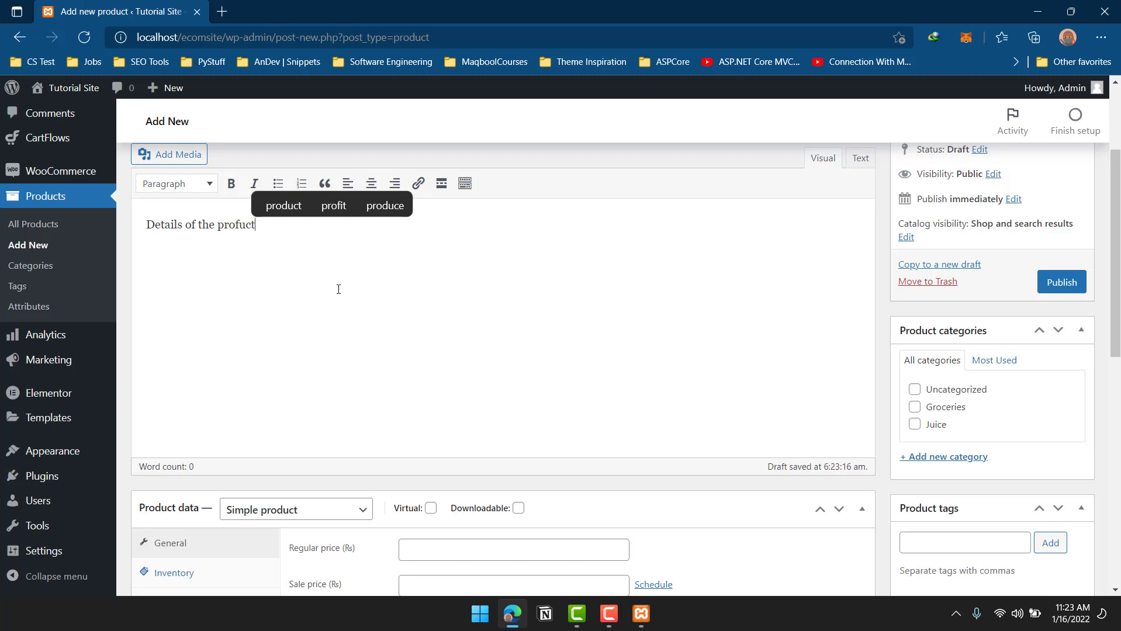
key("BackSpace")
key("BackSpace")
key("BackSpace")
type("duct w")
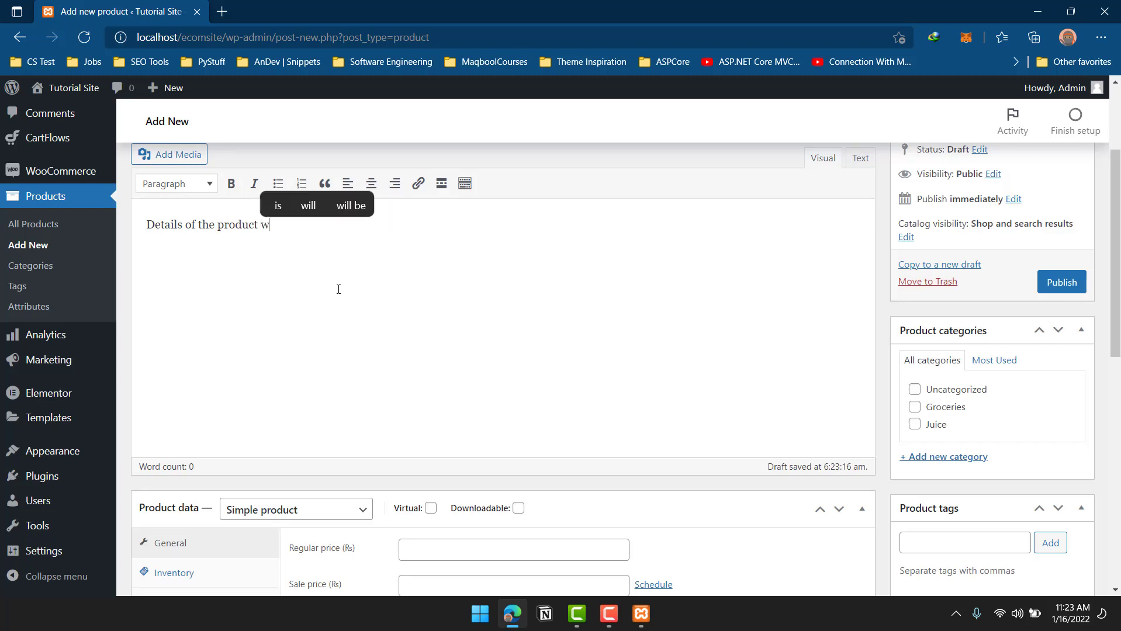
key("BackSpace")
type("s")
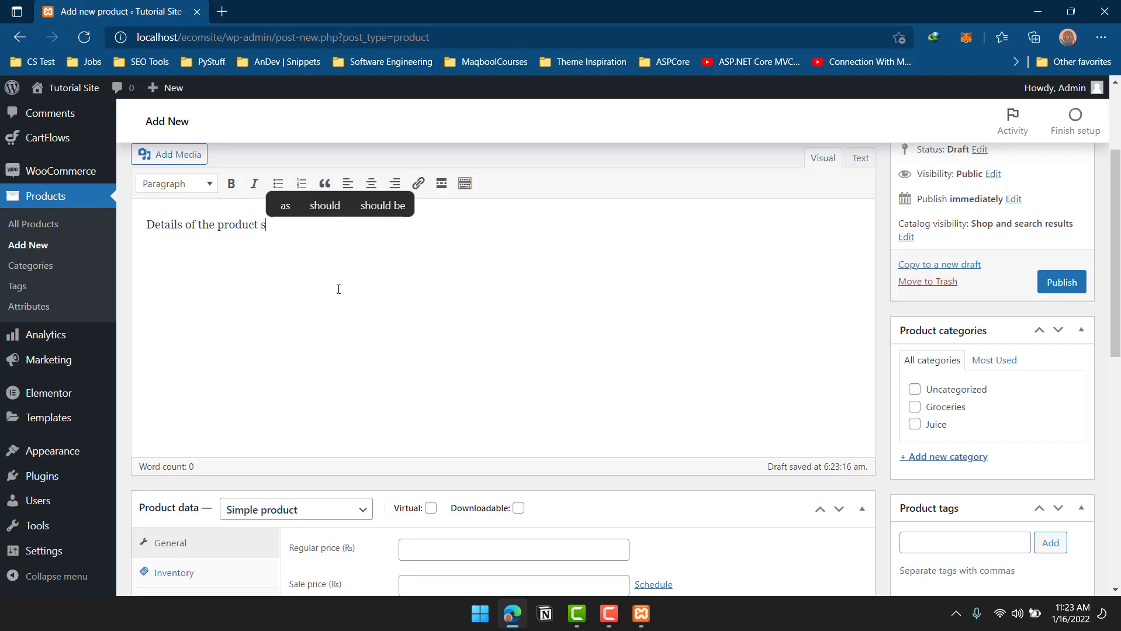
key("BackSpace")
key("BackSpace")
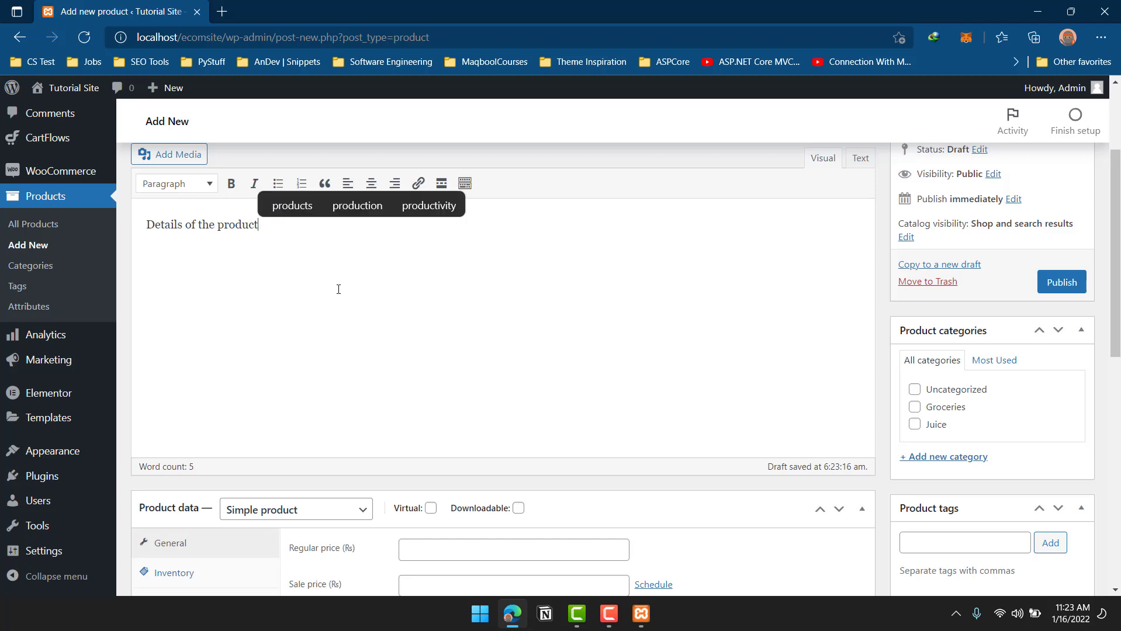
type(". . .")
Assign the product to the Juice category.
scroll(447, 264, "down", 2)
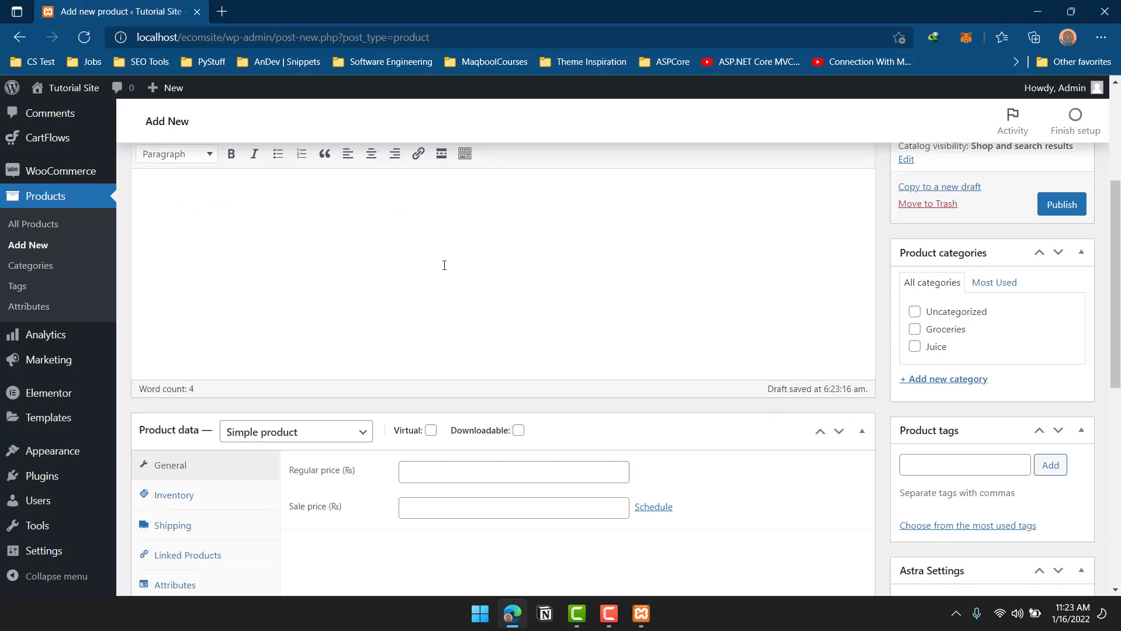
left_click(917, 350)
scroll(955, 308, "up", 3)
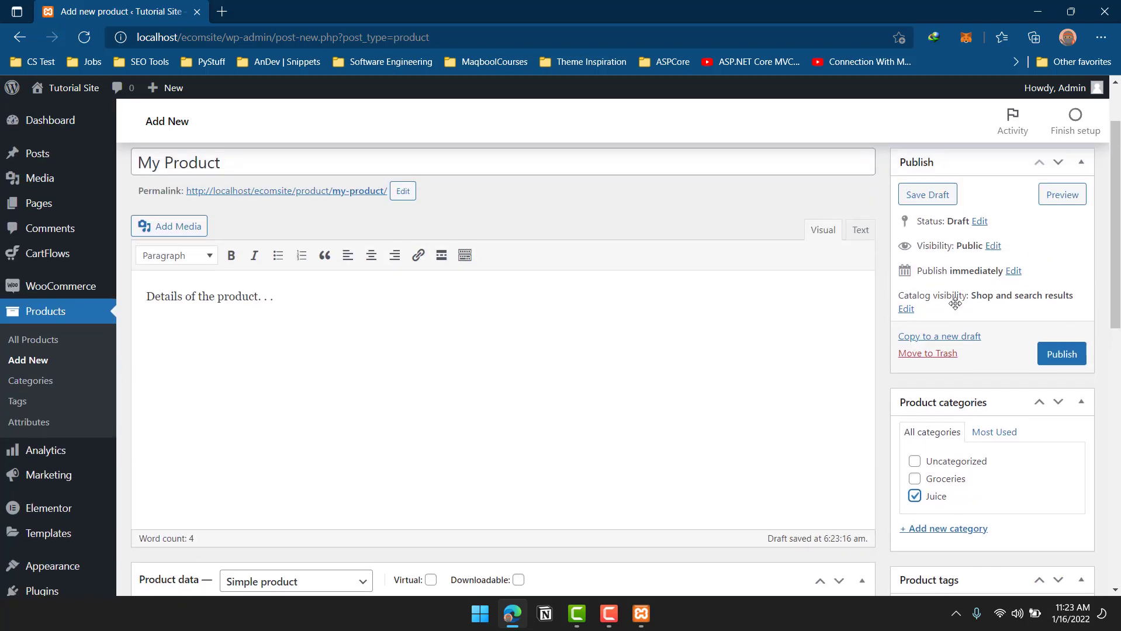
Set the product's regular price to 150 in the general product data.
scroll(948, 303, "down", 3)
scroll(944, 321, "down", 3)
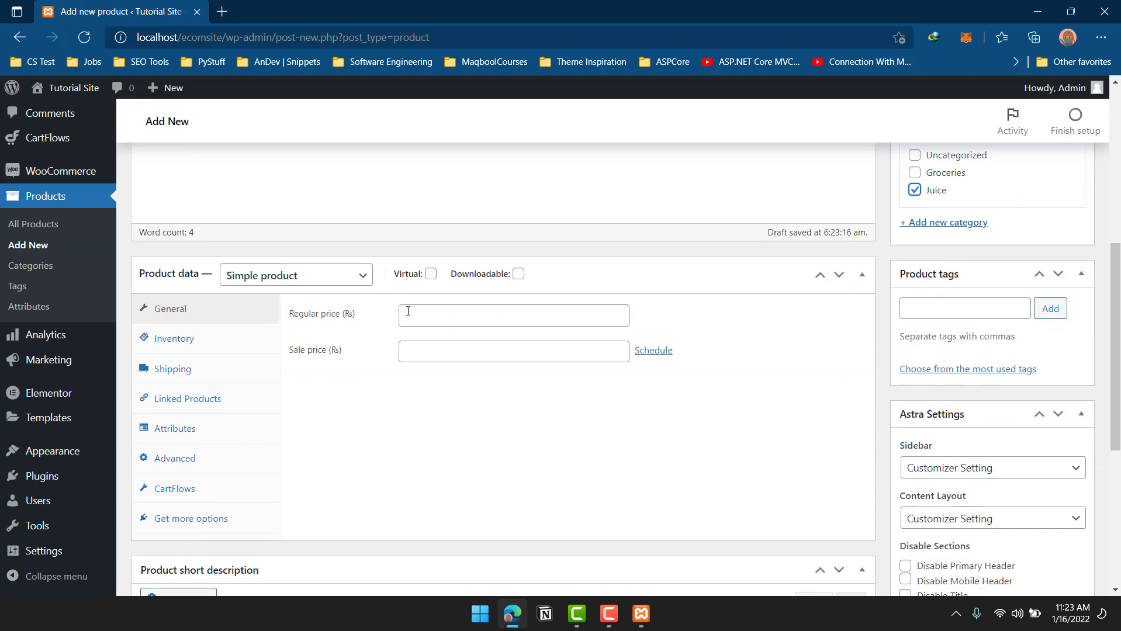
left_click(494, 319)
left_click(483, 361)
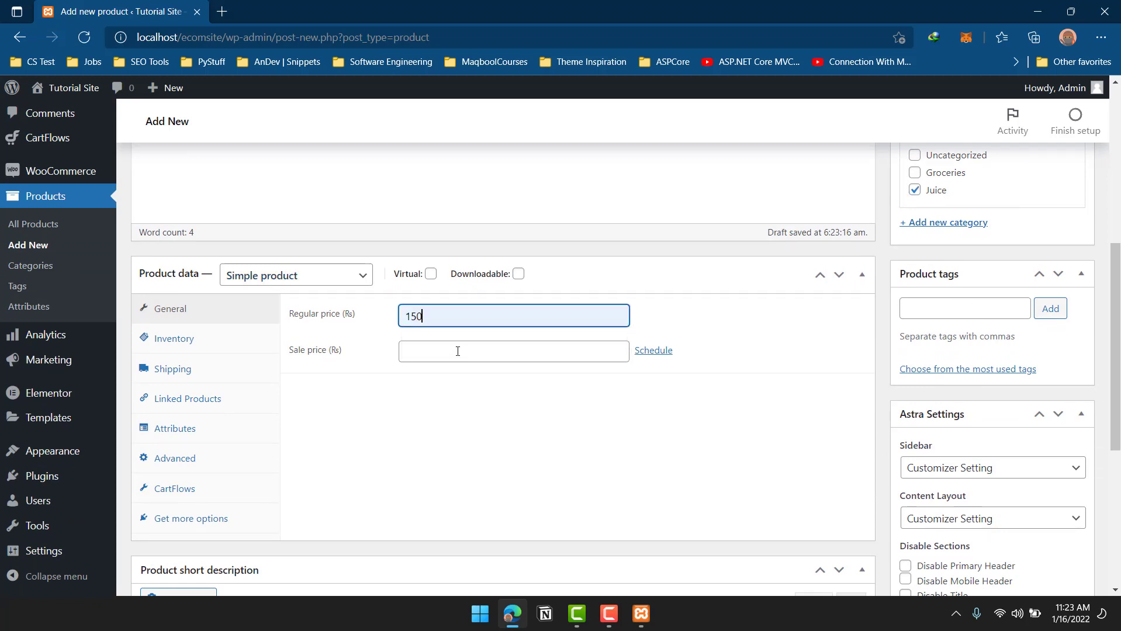
Try sale prices of 150 and 140 for the product, clearing the sale price after each.
left_click(455, 353)
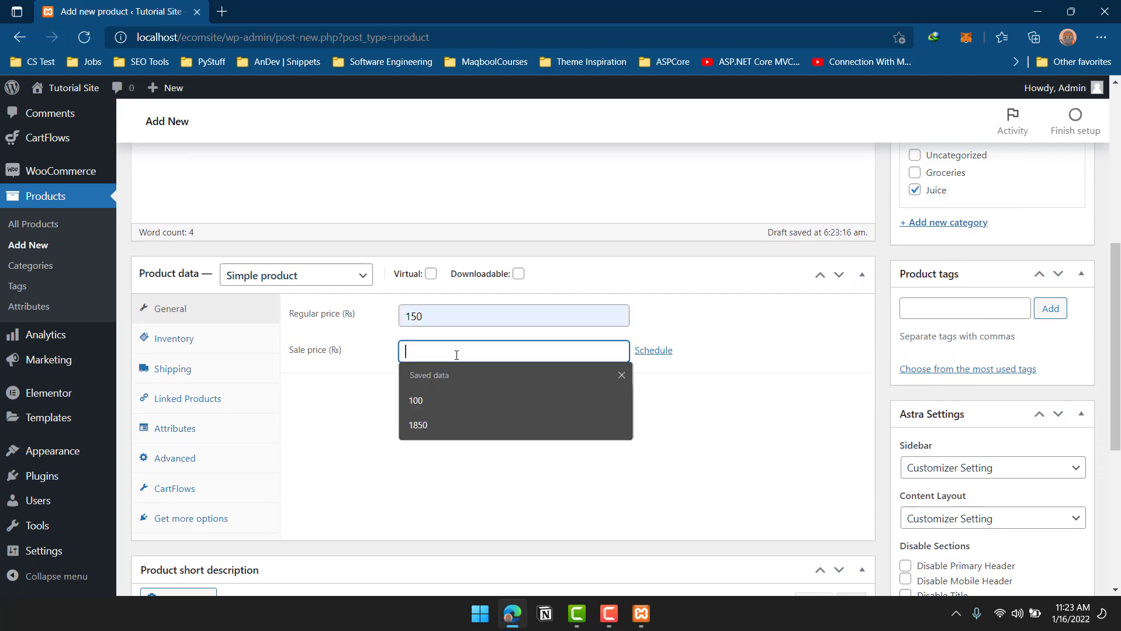
type("150")
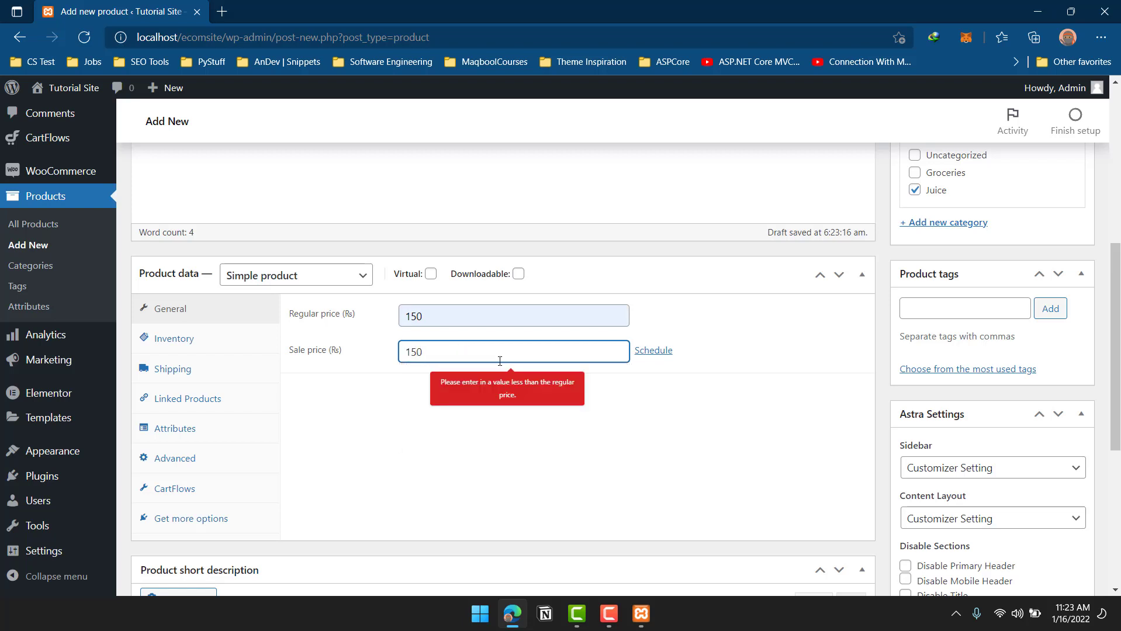
key("ctrl+a")
key("BackSpace")
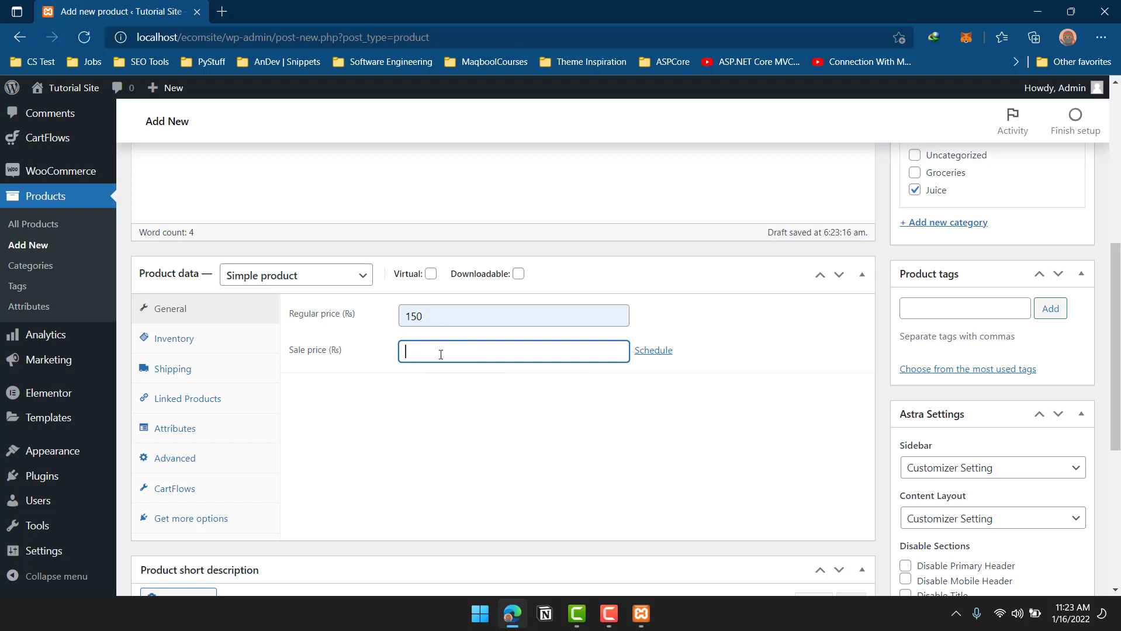
type("140")
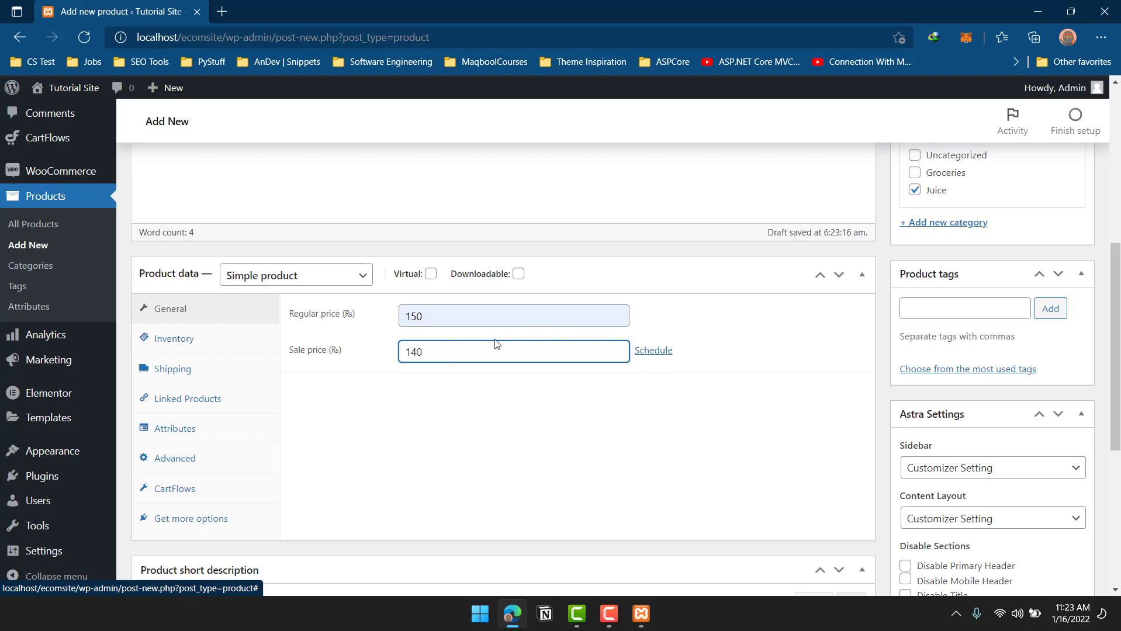
key("ctrl+a")
key("BackSpace")
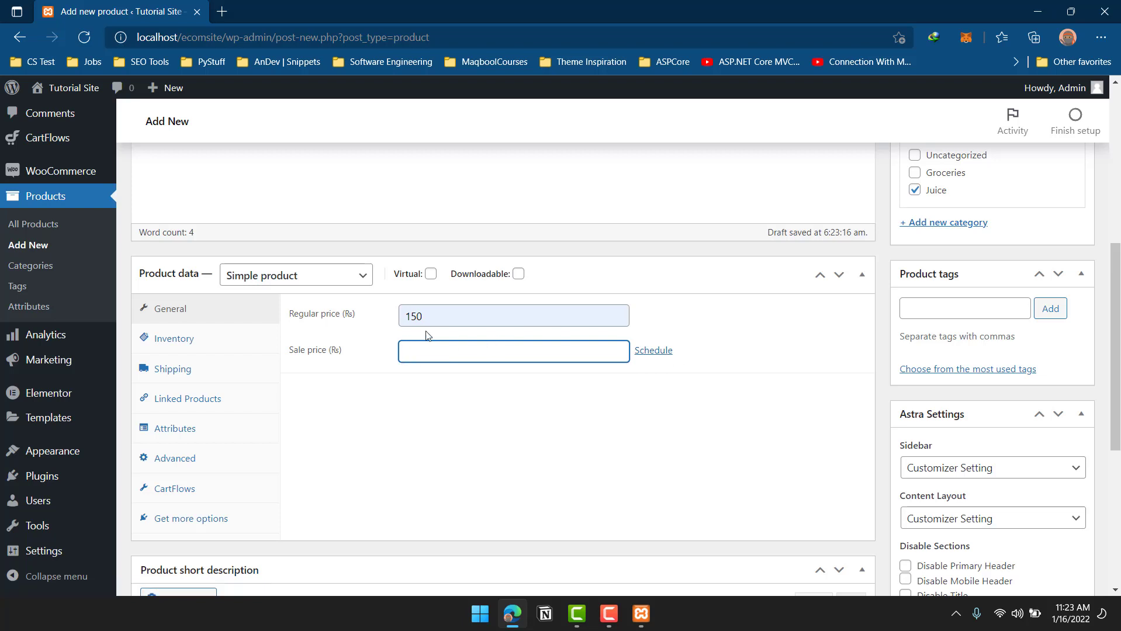
In the inventory data, enter the SKU 001245788 and enable product-level stock management with a stock quantity of 150.
left_click(204, 346)
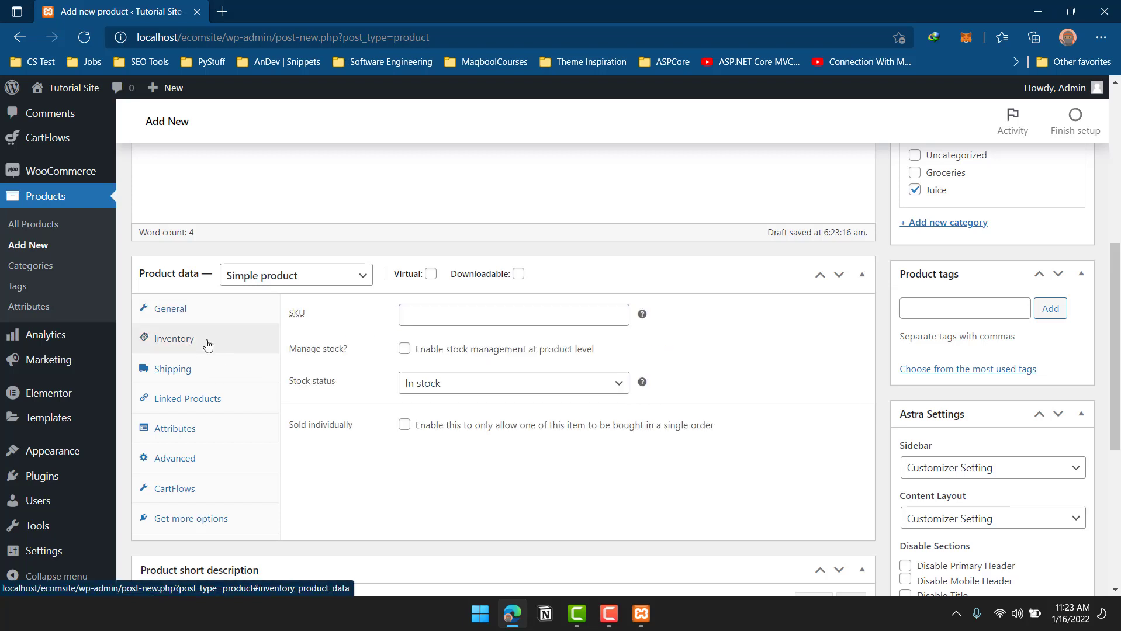
left_click(436, 317)
left_click(442, 367)
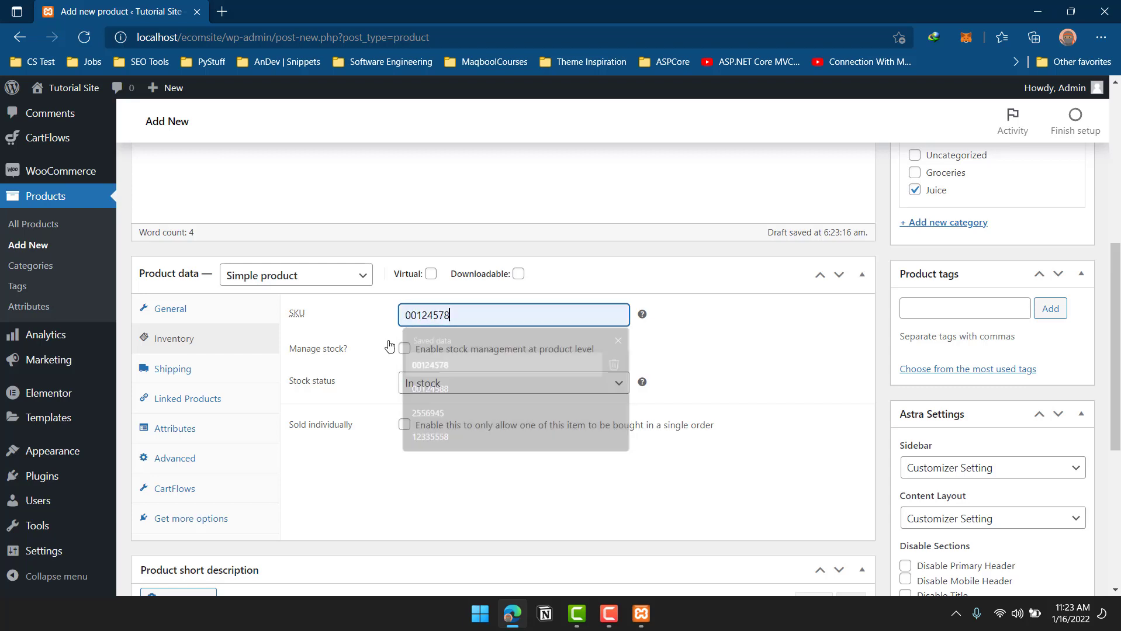
type("8")
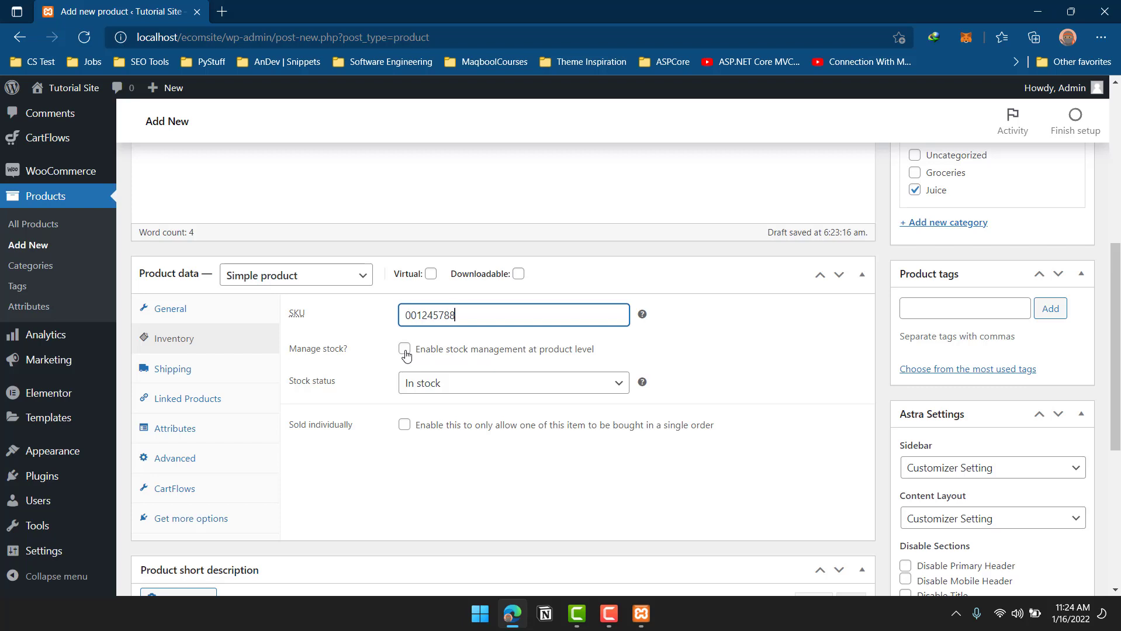
left_click(406, 356)
left_click(466, 377)
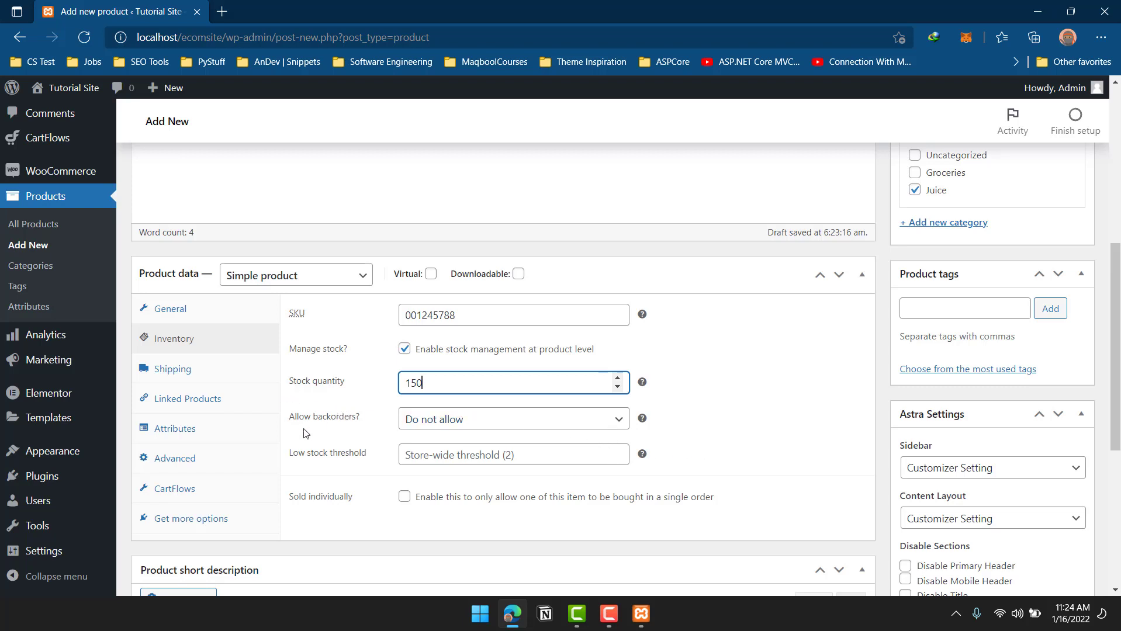
Set the product's shipping weight to 0.45 kg.
left_click(200, 378)
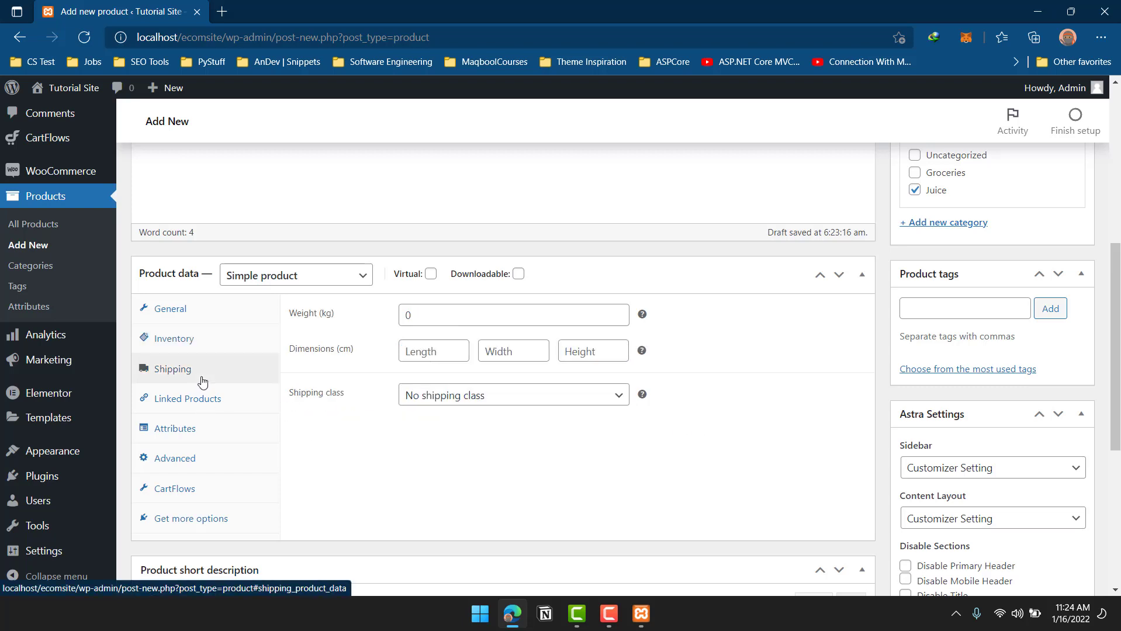
left_click(471, 318)
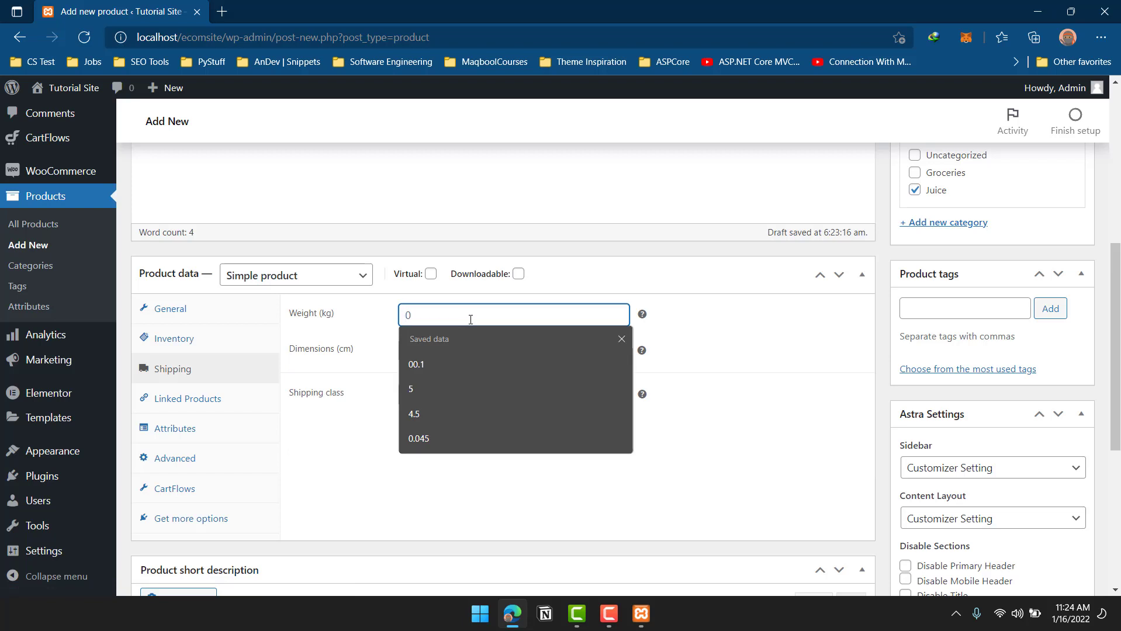
type("0.45")
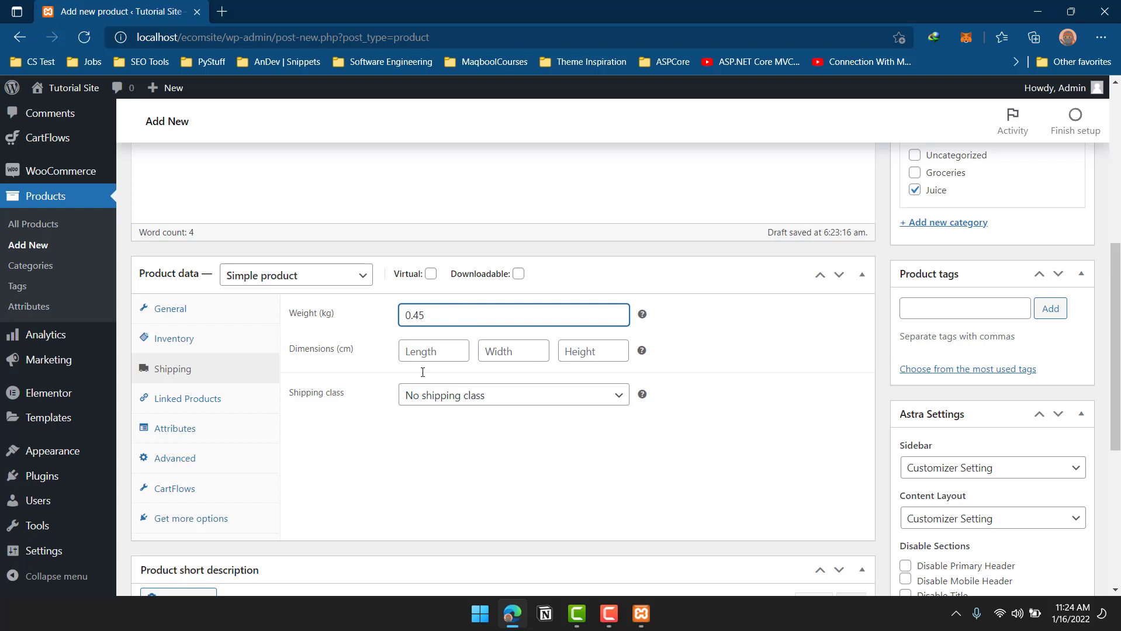
Review the product's Attributes, Advanced and CartFlows options, plus the short description, product image and gallery sections.
left_click(179, 428)
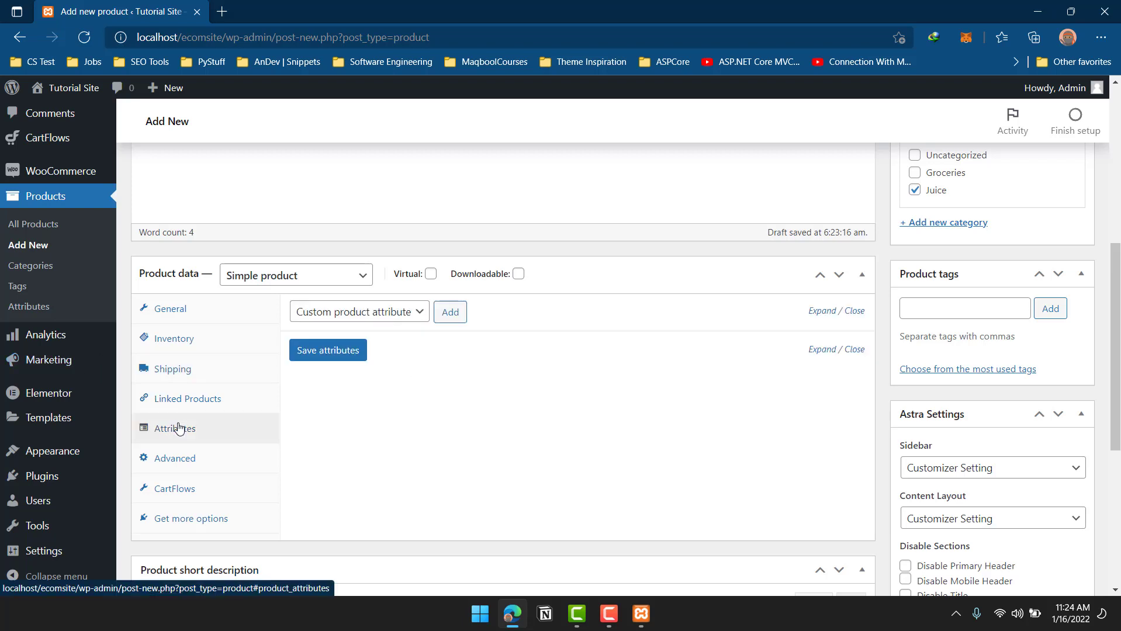
left_click(183, 458)
left_click(188, 488)
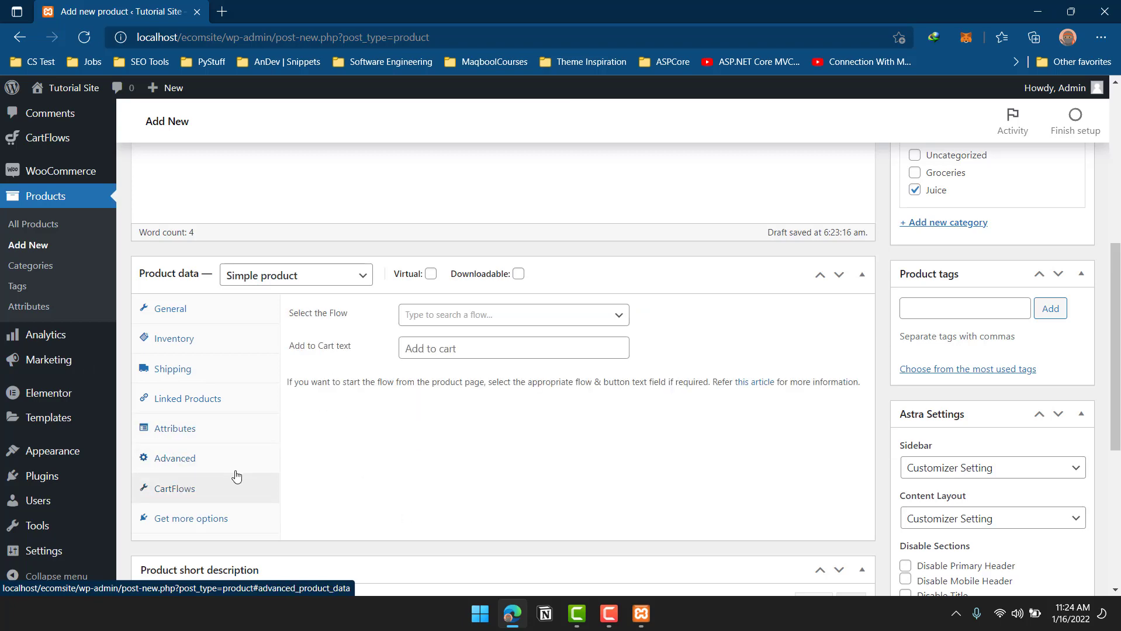
scroll(235, 468, "down", 2)
scroll(444, 483, "down", 2)
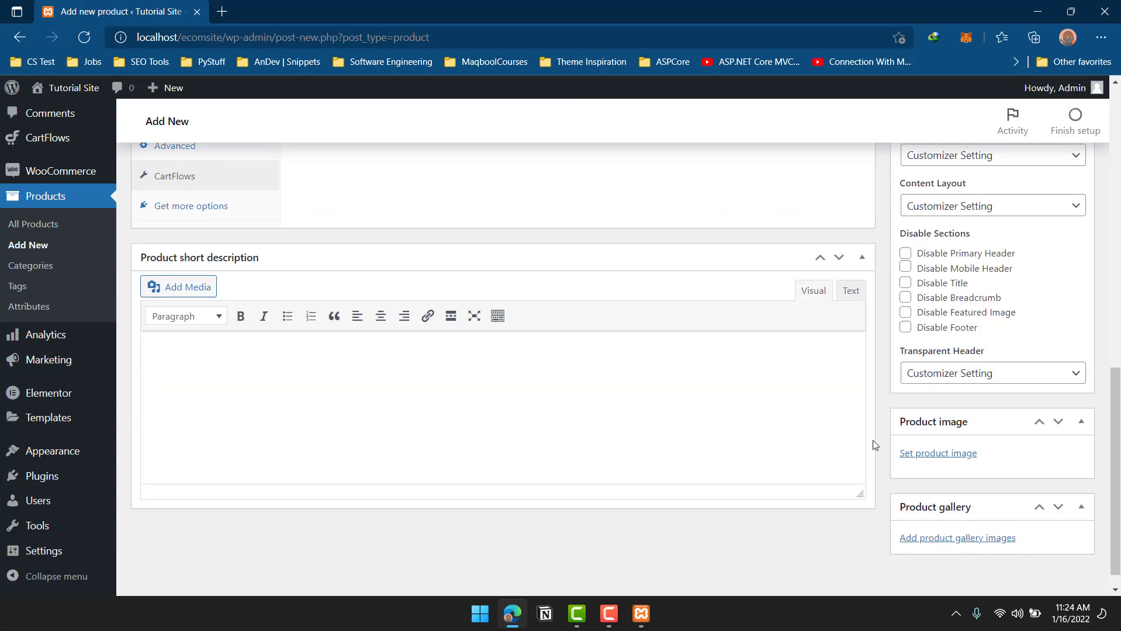
scroll(875, 446, "up", 3)
In a new browser tab, search Google Images for "jfresh juice".
left_click(222, 11)
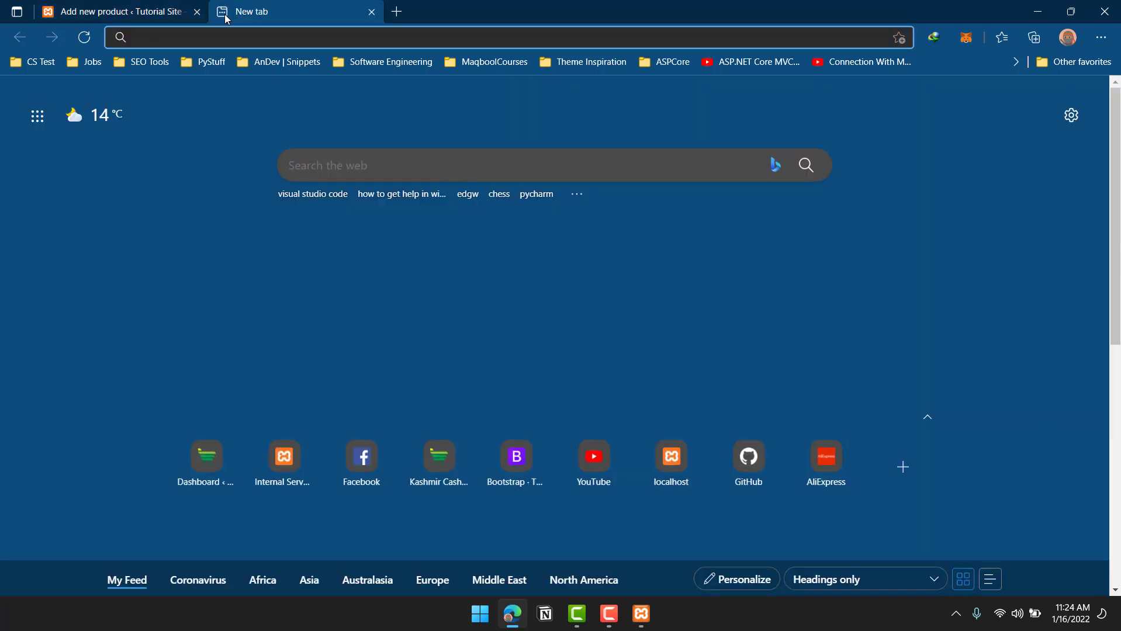
type("jfresh")
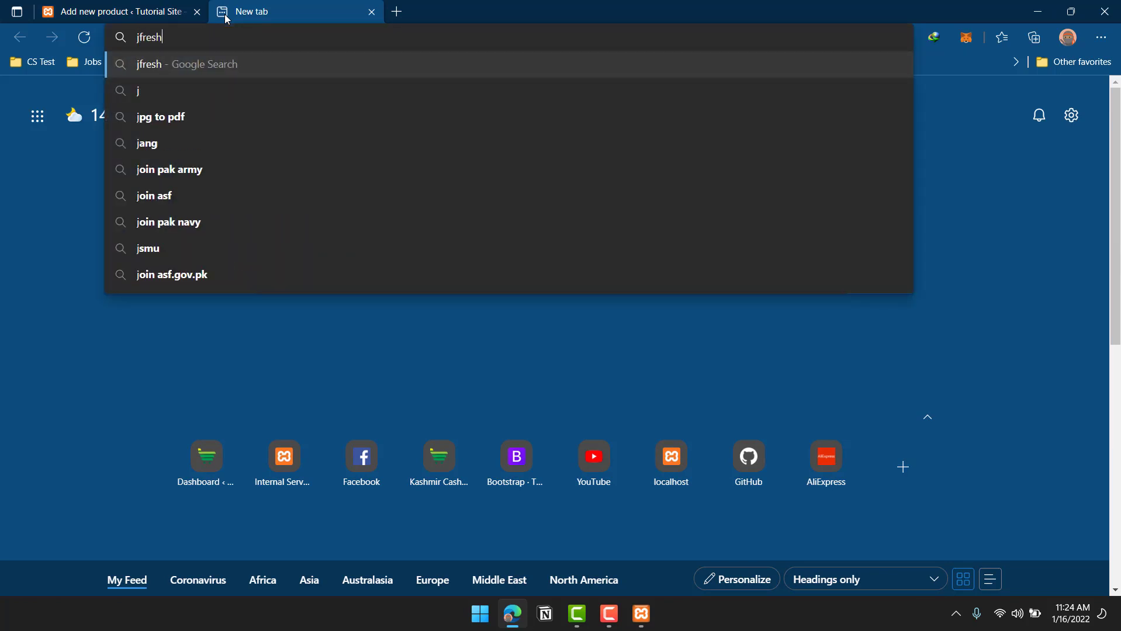
type(" juice")
key("Return")
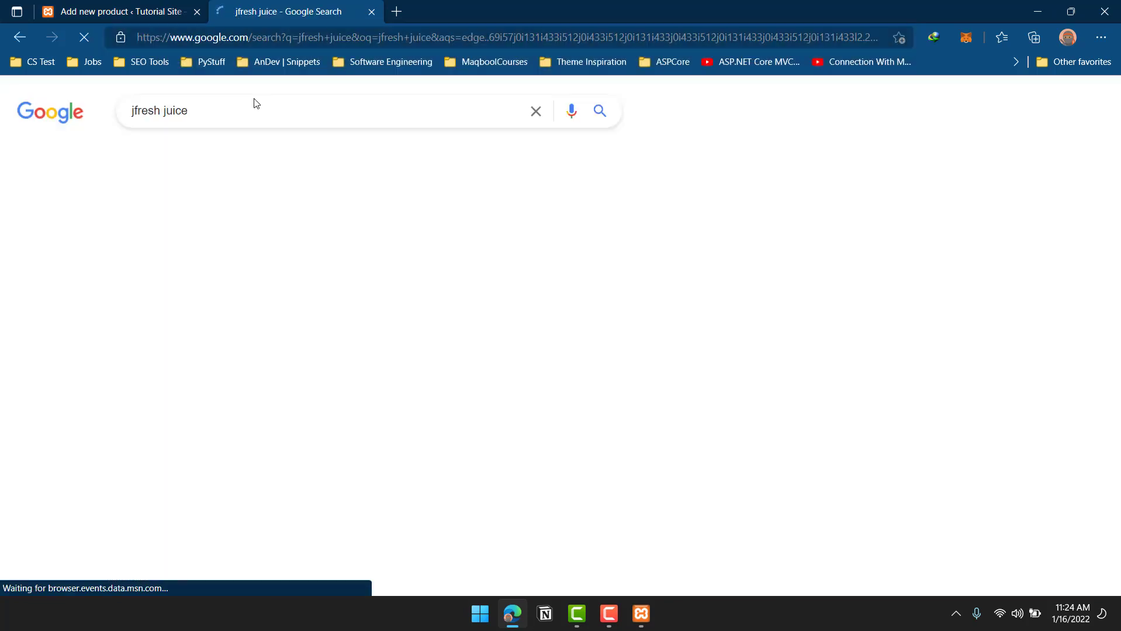
left_click(208, 155)
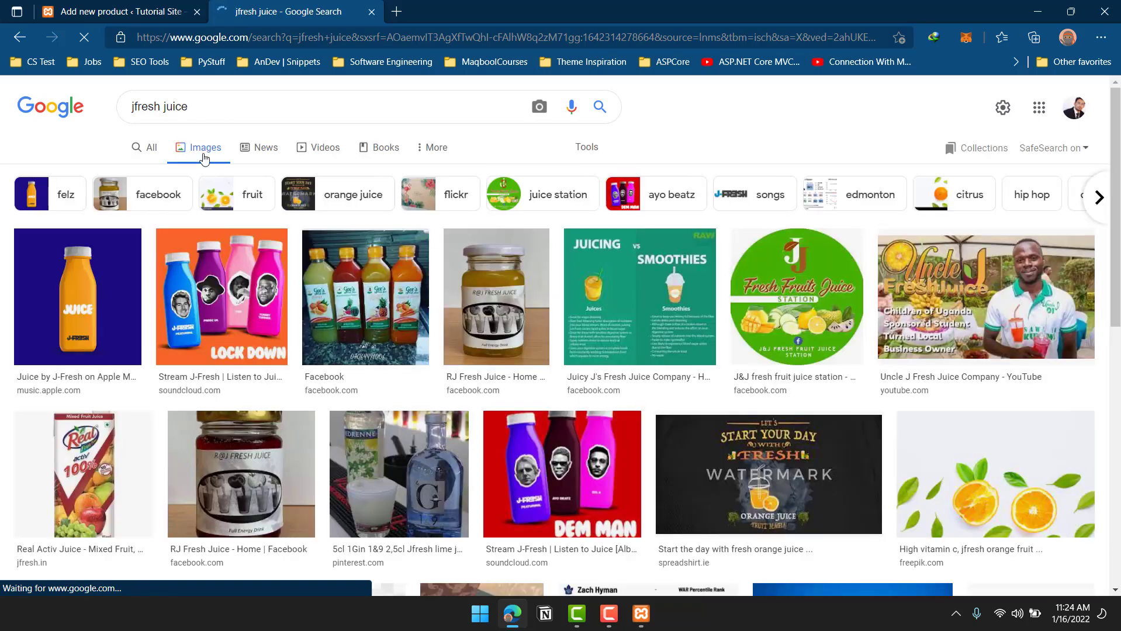
Find the Real Activ mixed fruit juice carton in the image results and save its picture as real activ mix-600x600.jpg.
scroll(431, 300, "down", 3)
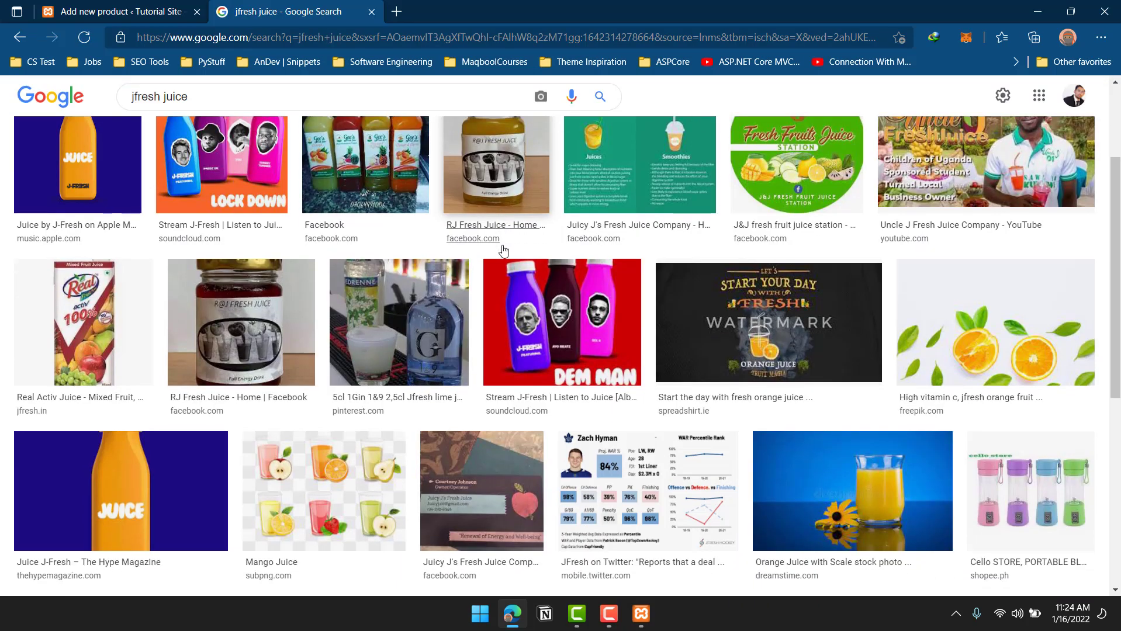
scroll(431, 300, "down", 2)
scroll(315, 326, "up", 6)
left_click(85, 388)
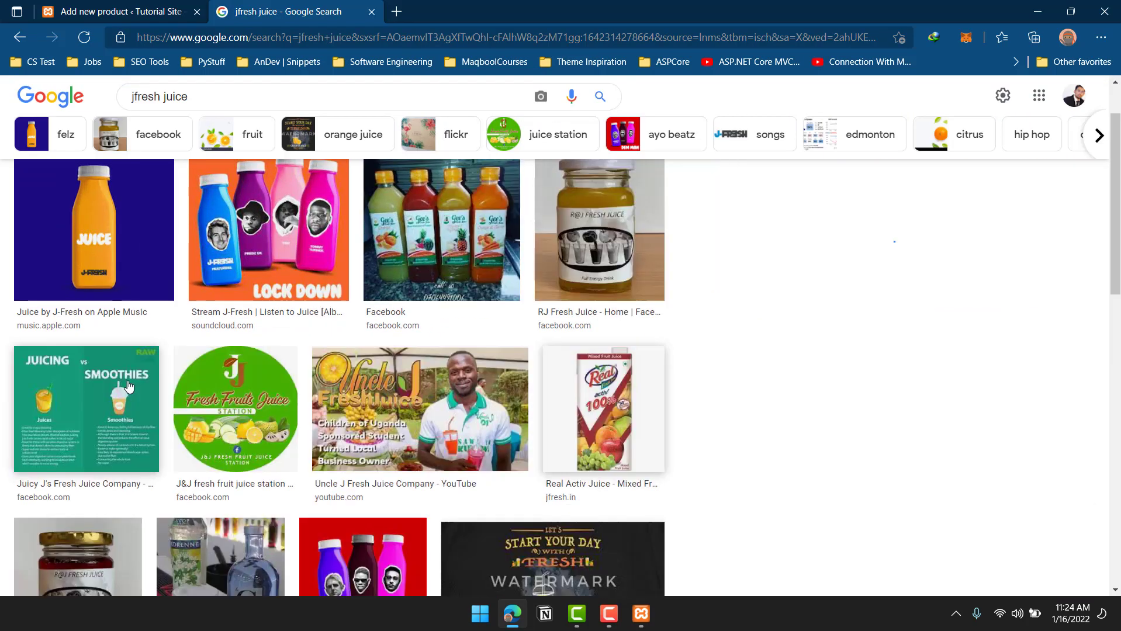
right_click(894, 292)
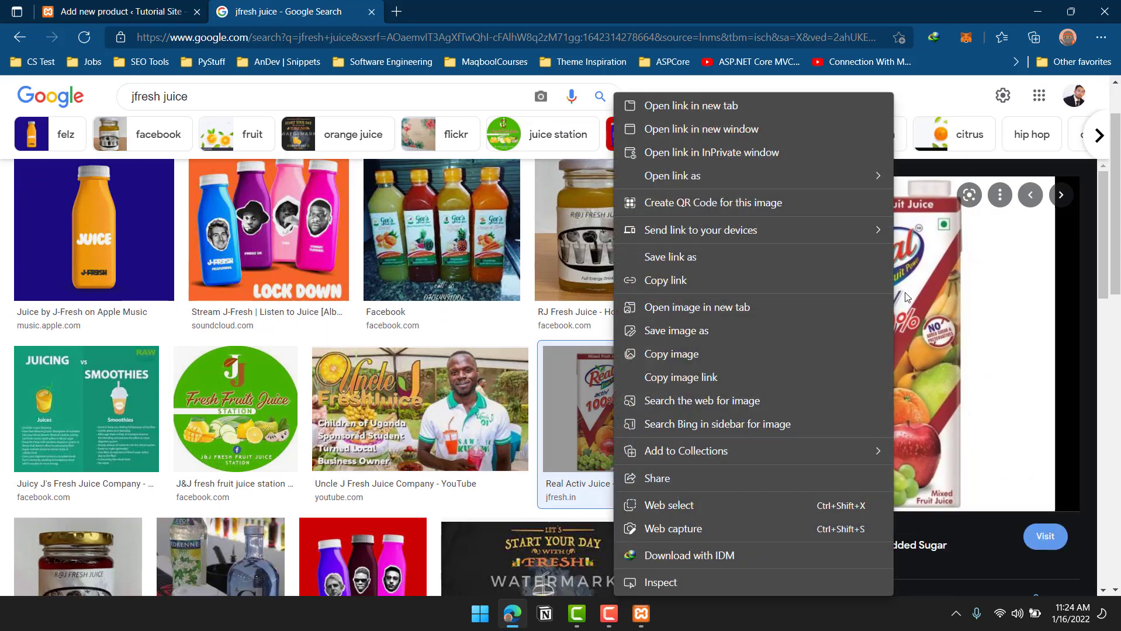
left_click(716, 335)
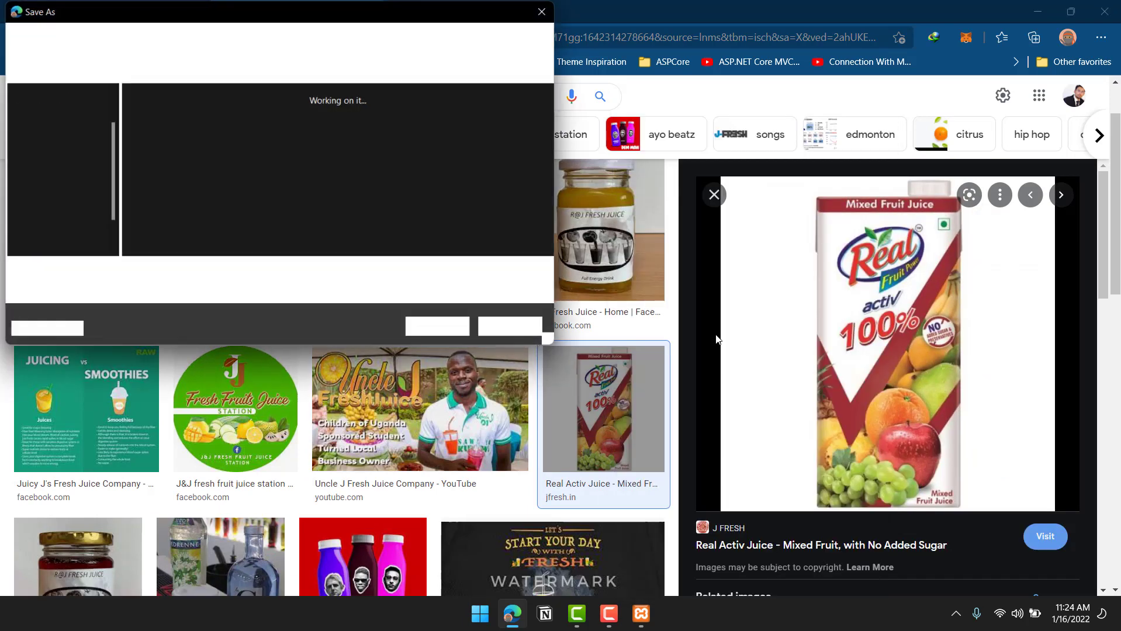
left_click(457, 326)
Return to the new product page and open the product image dialog for uploading files.
left_click(121, 5)
scroll(1032, 408, "down", 5)
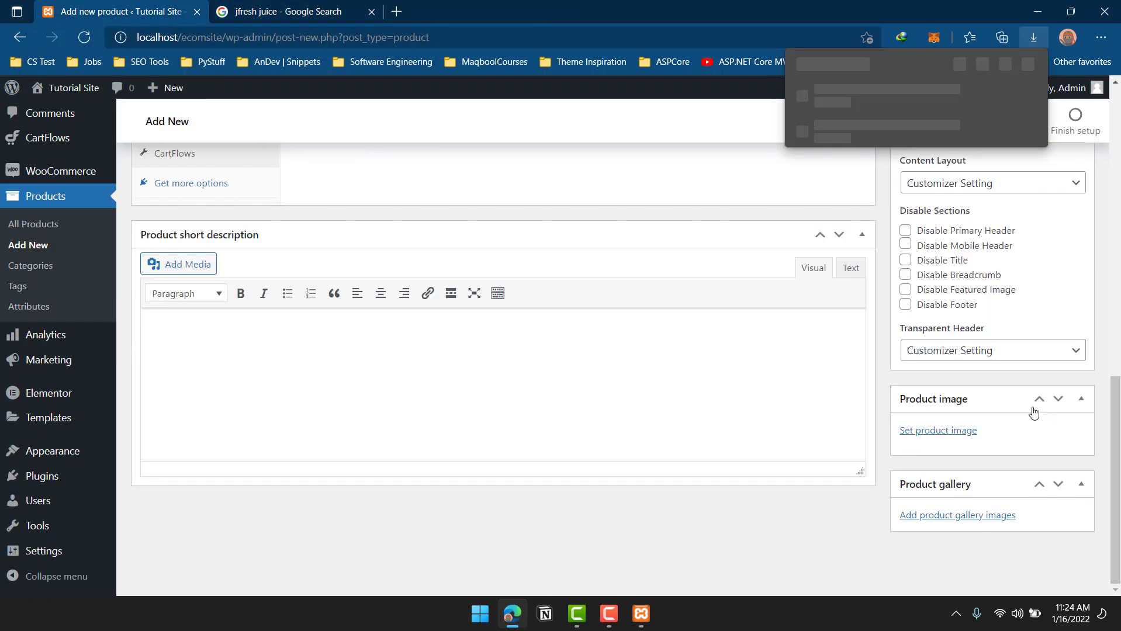
left_click(943, 431)
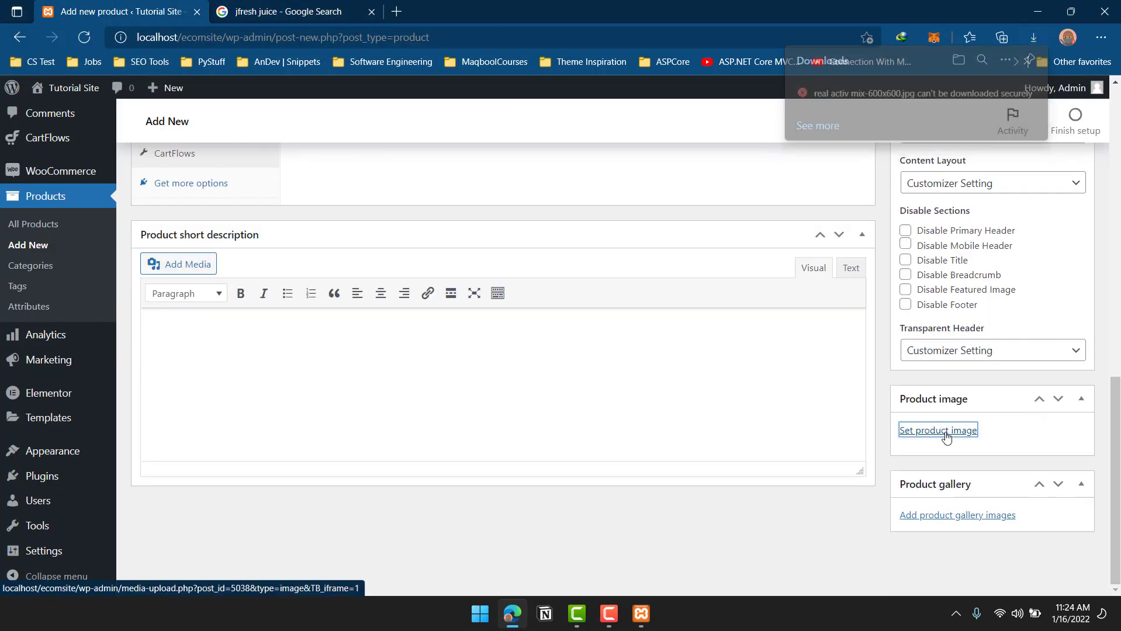
left_click(75, 154)
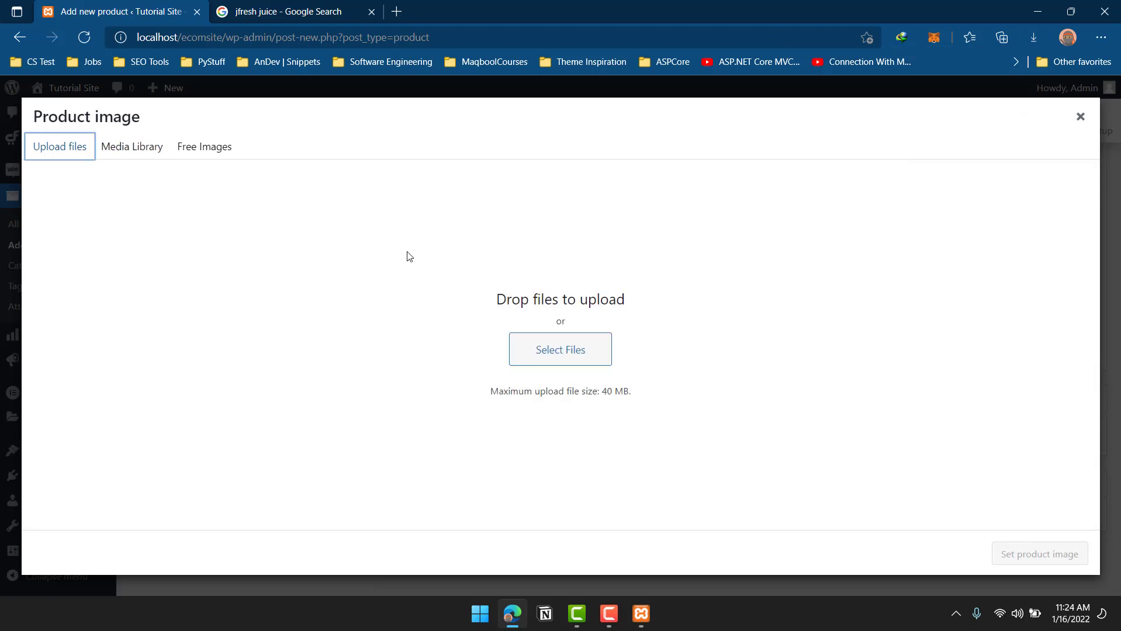
left_click(595, 358)
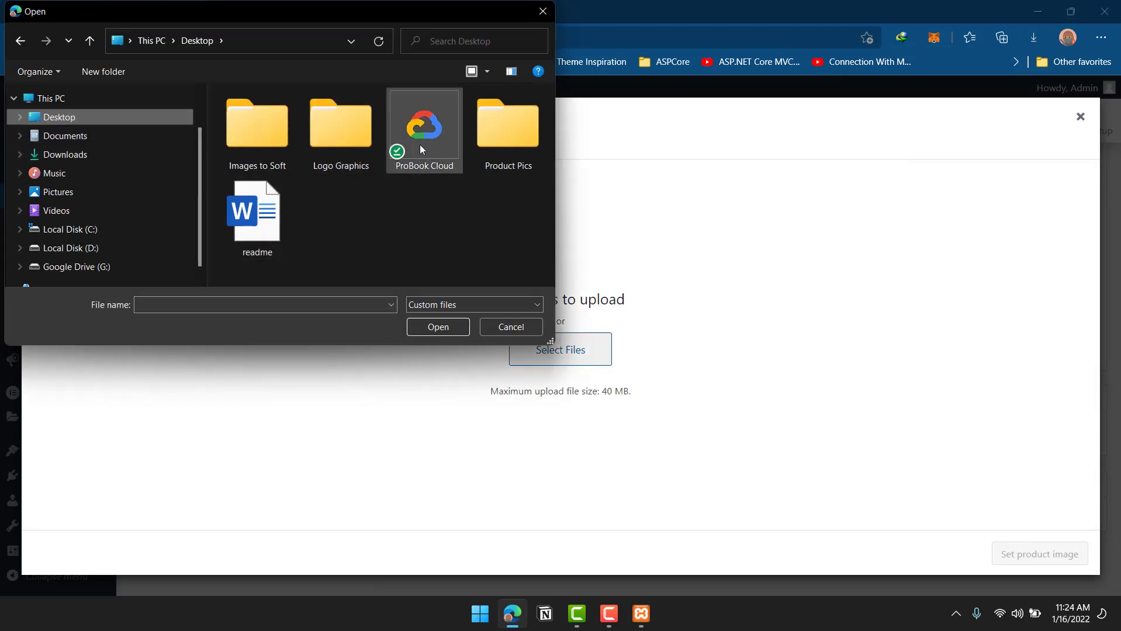
double_click(503, 134)
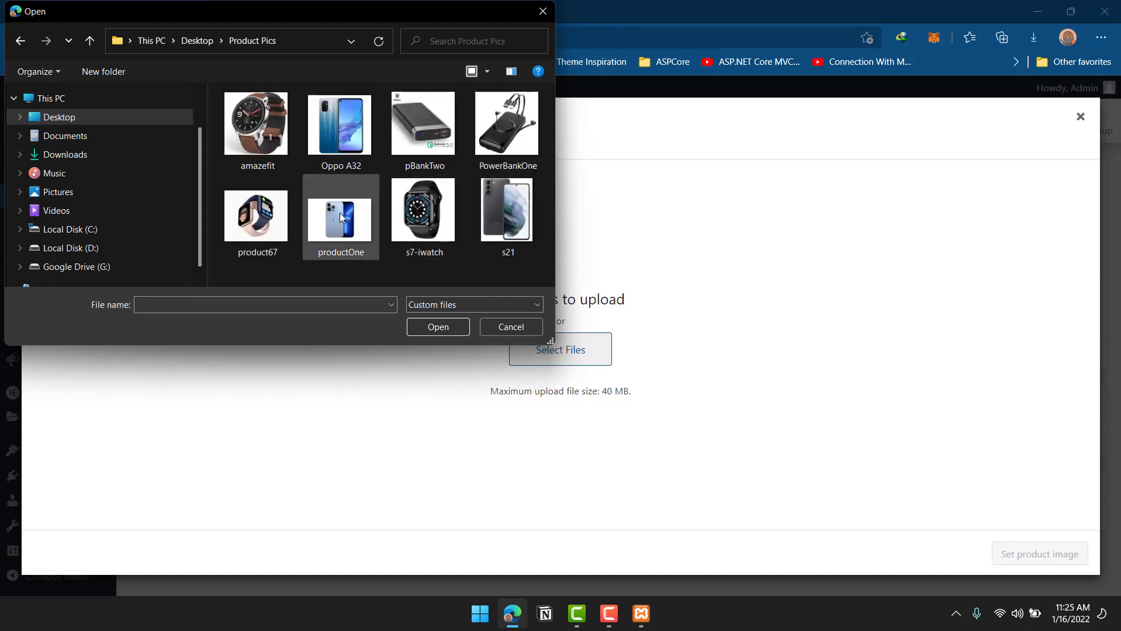
left_click(21, 41)
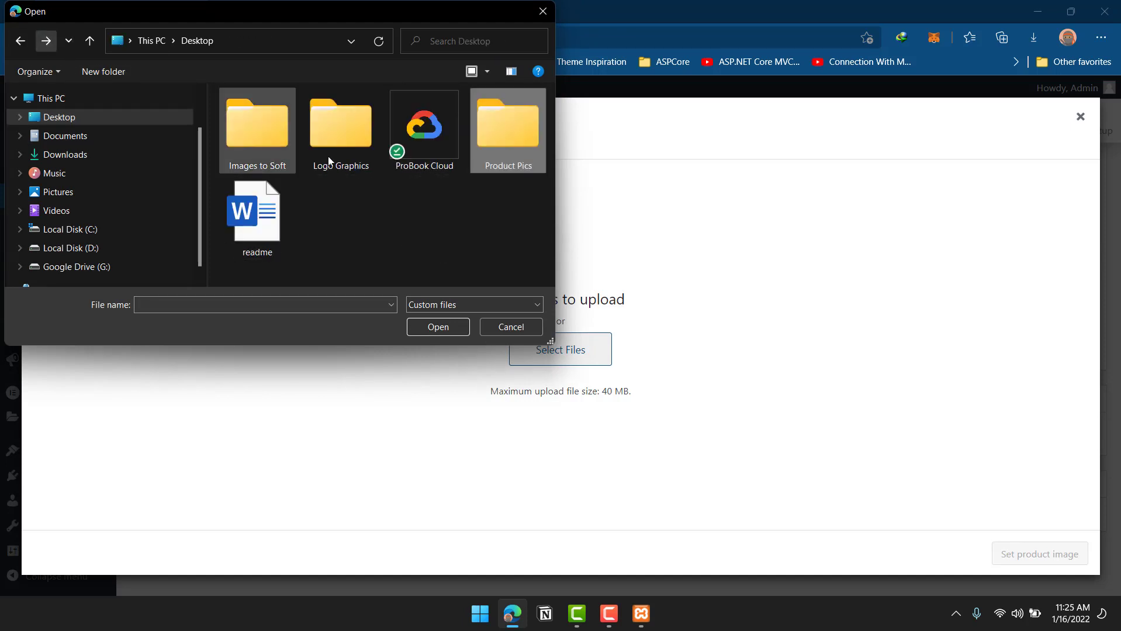
left_click(511, 327)
Try to save the Real Activ juice image from the Google results to the Desktop a second time.
left_click(290, 12)
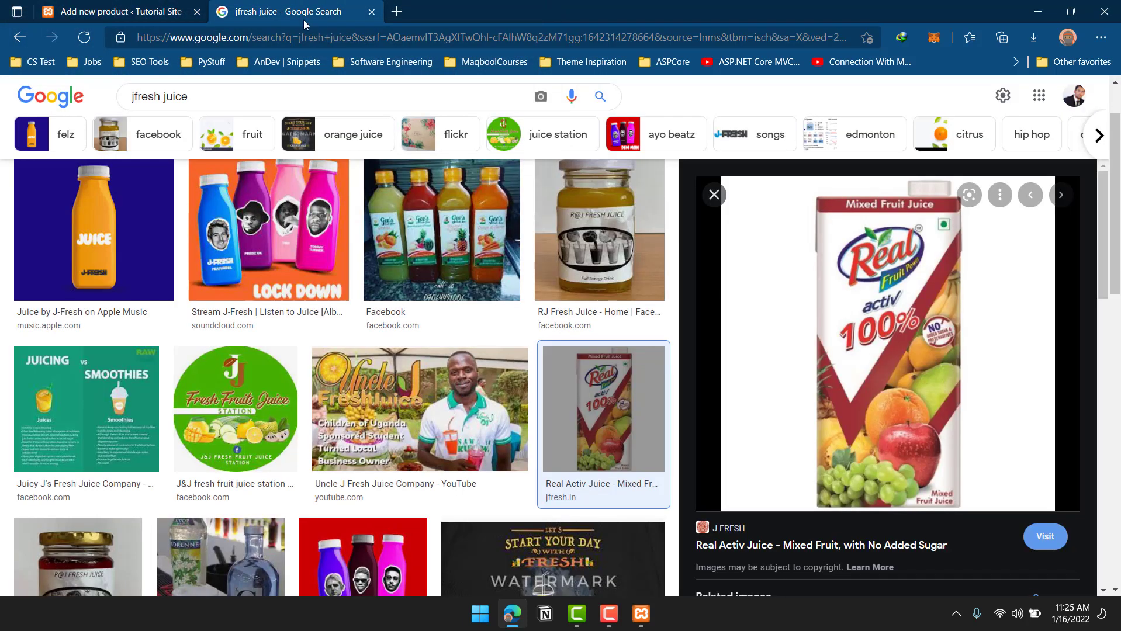
right_click(820, 304)
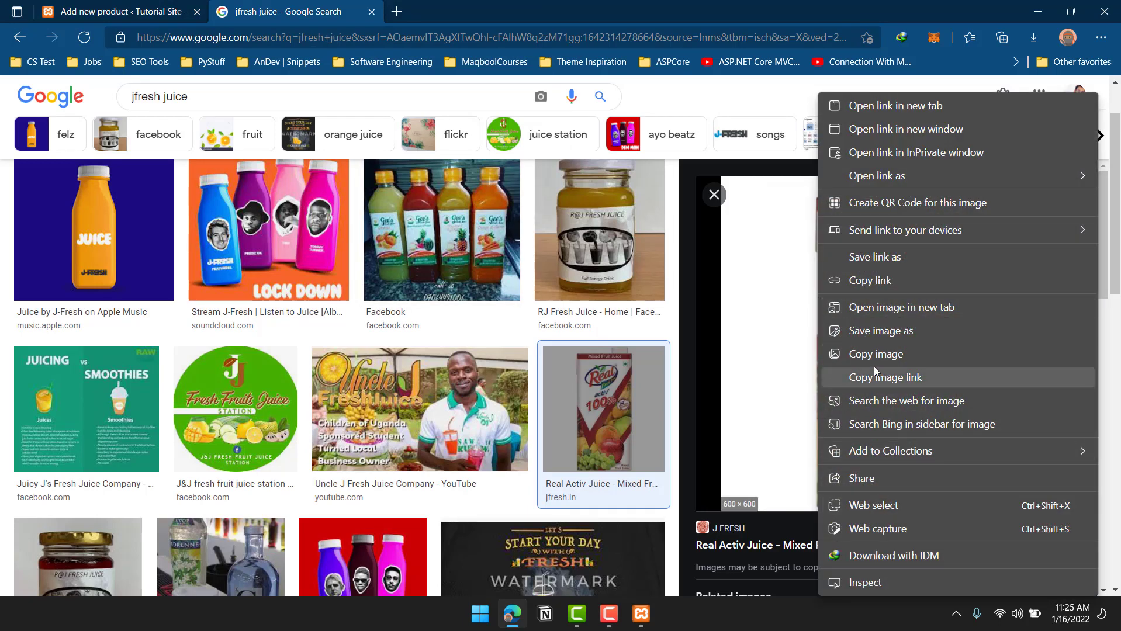
left_click(879, 331)
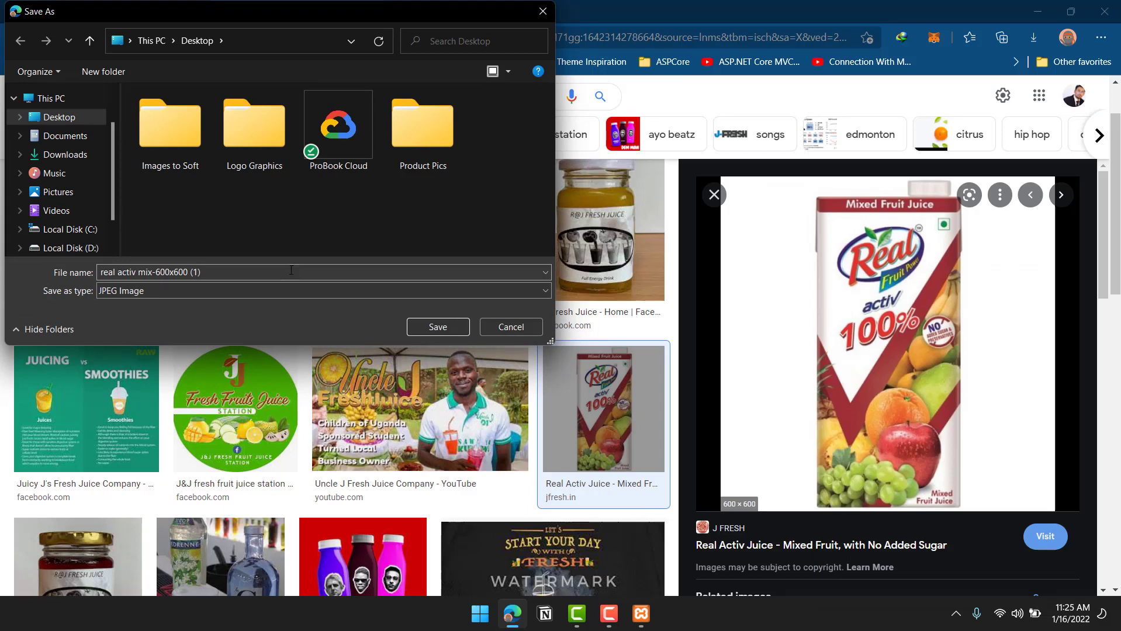
left_click(451, 329)
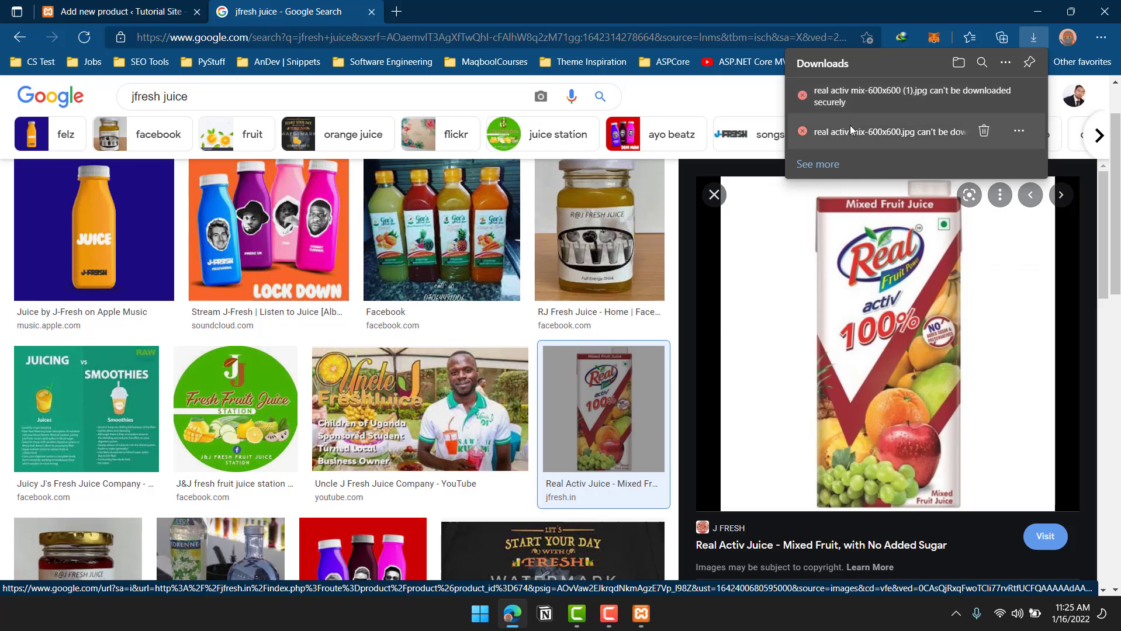
Keep the blocked download real activ mix-600x600.jpg despite the insecure download warning.
left_click(1027, 137)
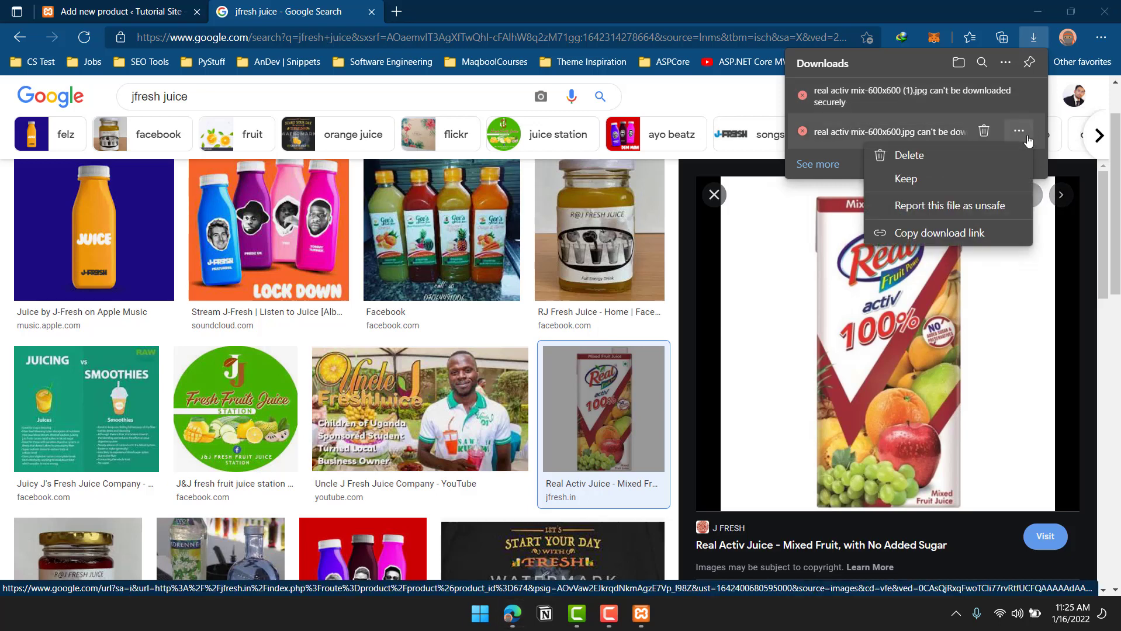
left_click(942, 180)
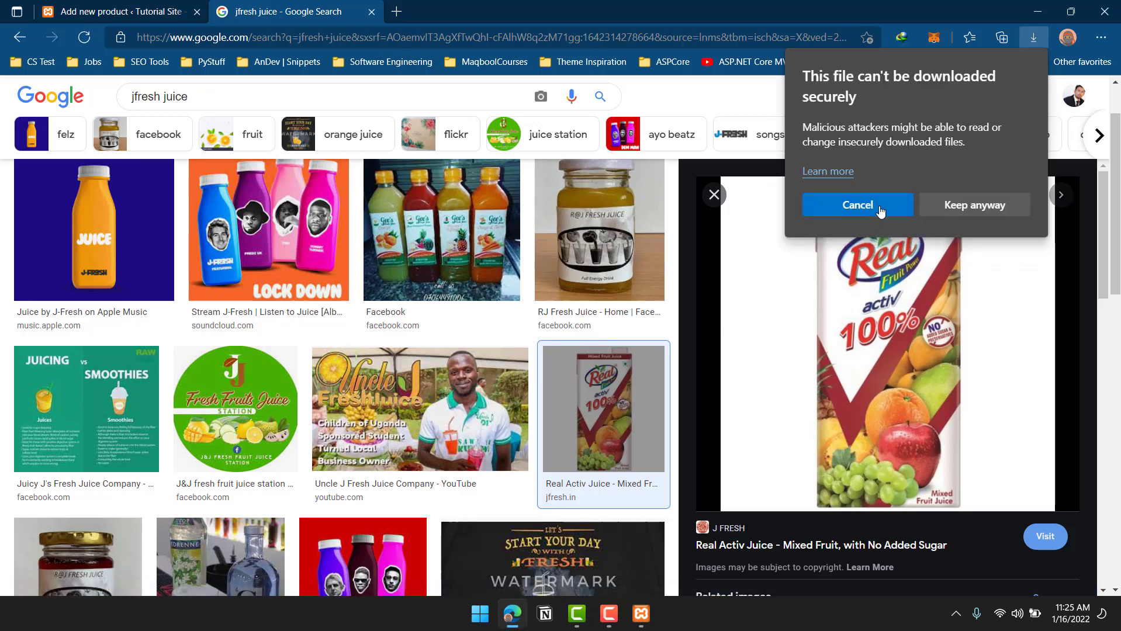
left_click(954, 214)
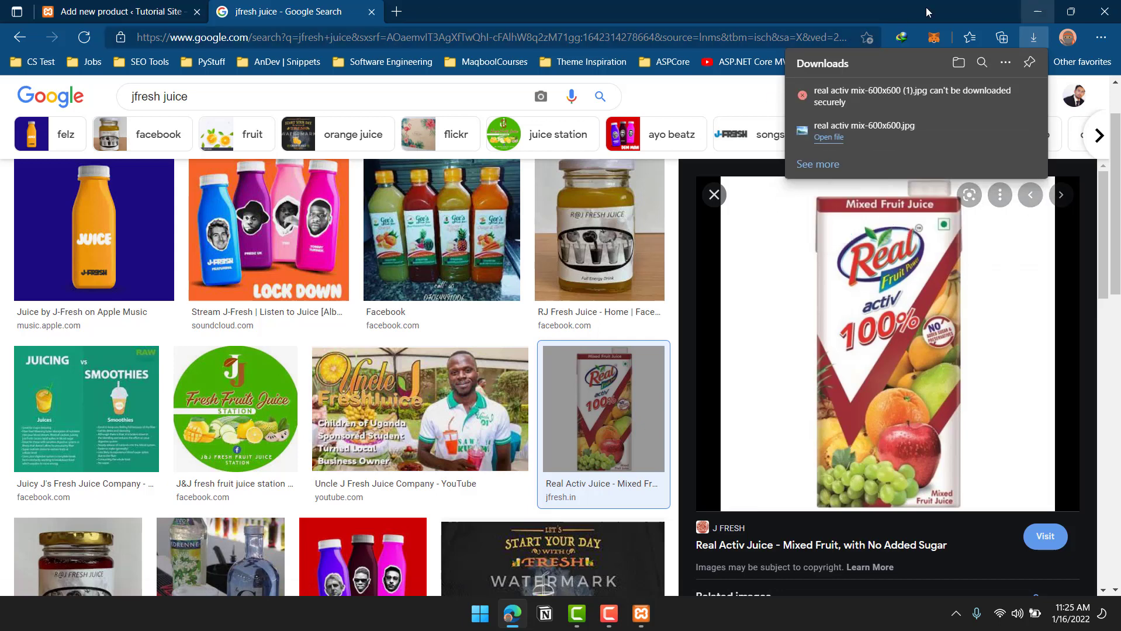
Back in the product image dialog, upload the saved real activ mix-600x600 picture to the media library.
left_click(85, 8)
left_click(539, 349)
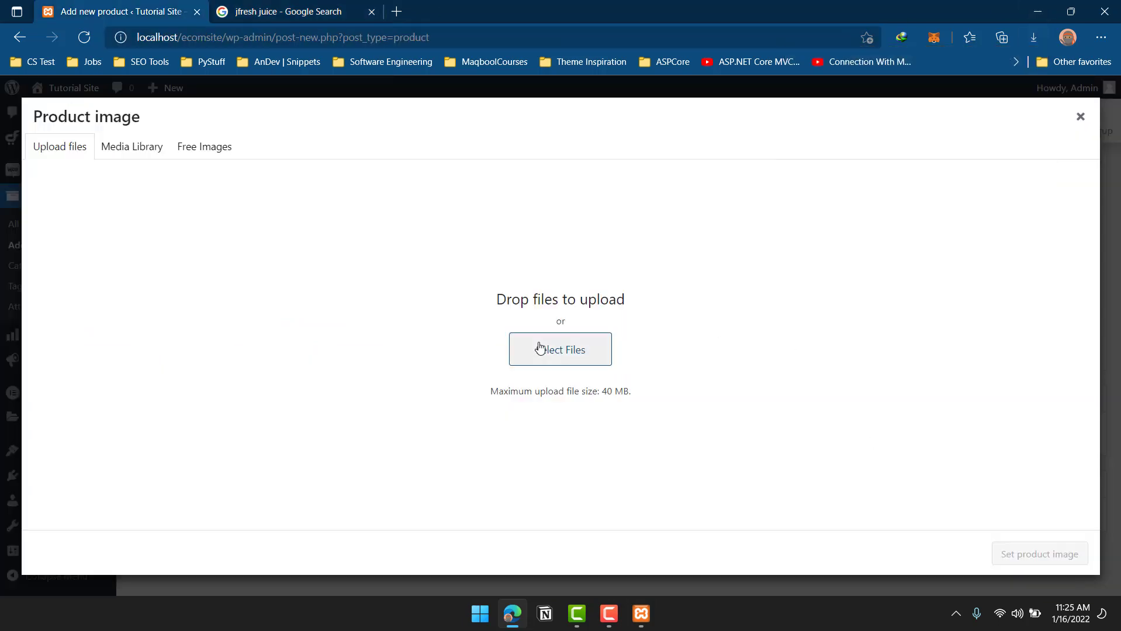
left_click(359, 227)
double_click(359, 227)
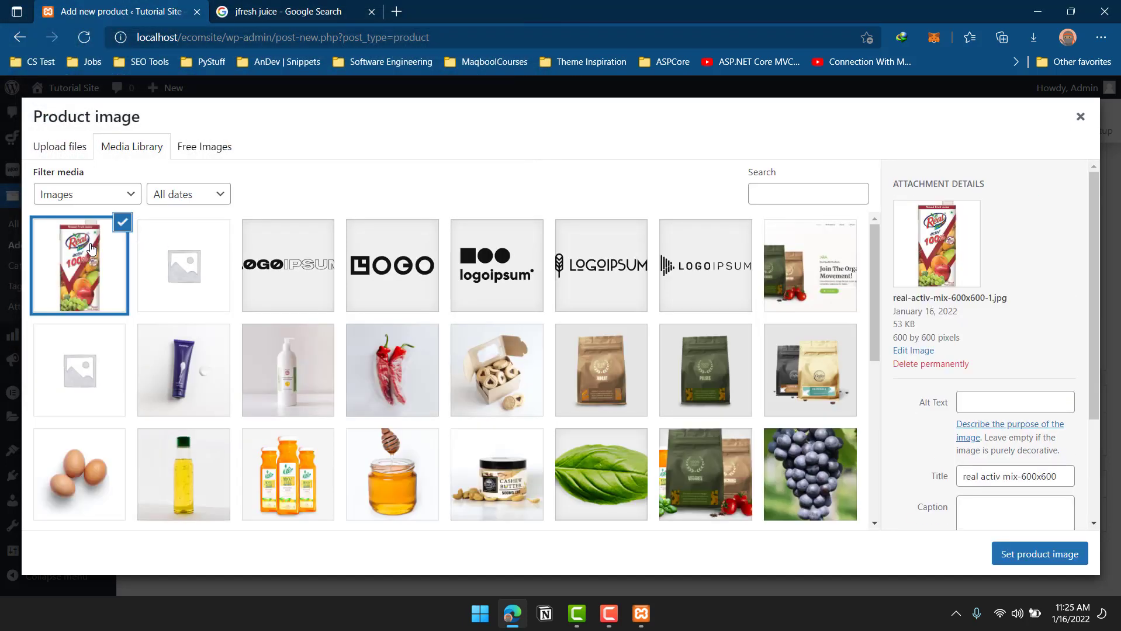
Title the uploaded picture "juice" and set it as the product image.
left_click(1007, 399)
scroll(1007, 399, "down", 1)
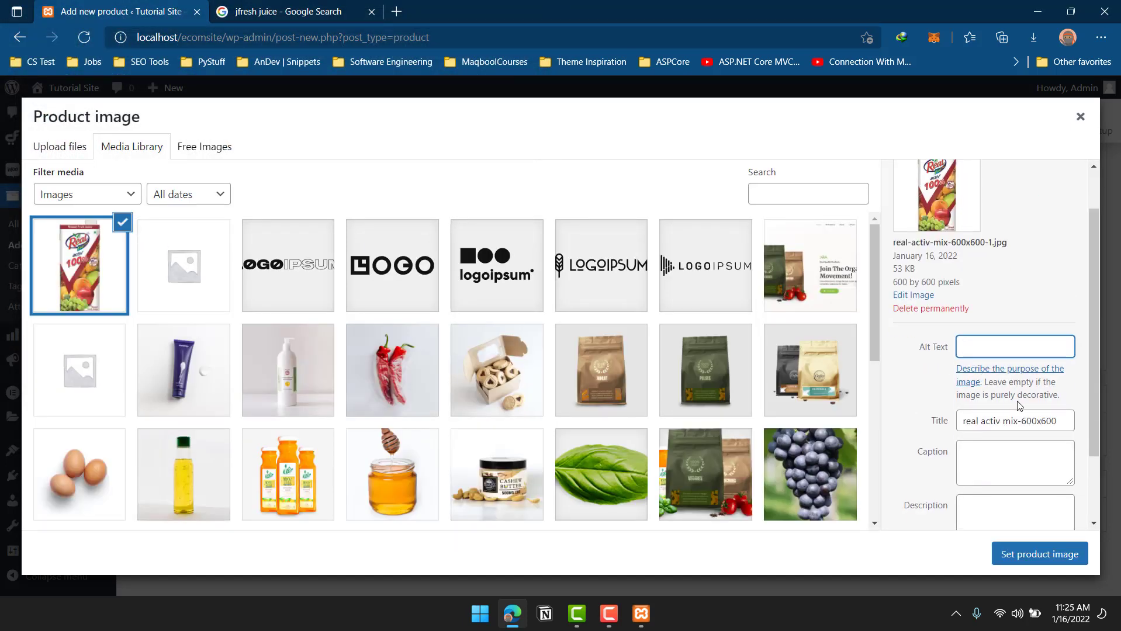
left_click(1012, 420)
key("ctrl+a")
type("juice")
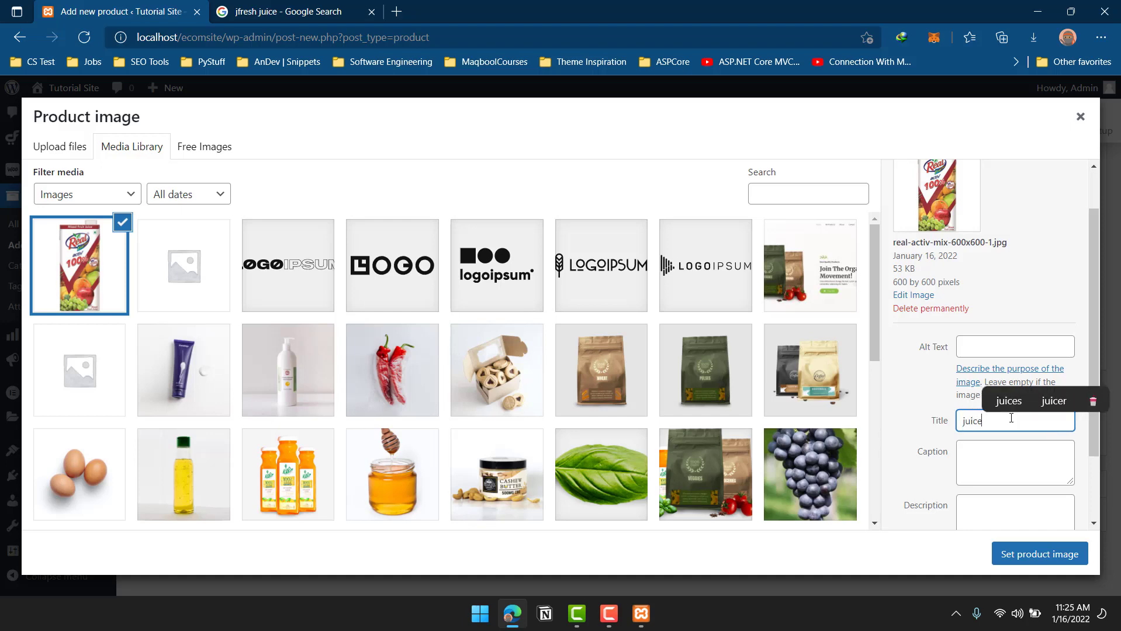
scroll(1029, 467, "down", 1)
left_click(1048, 549)
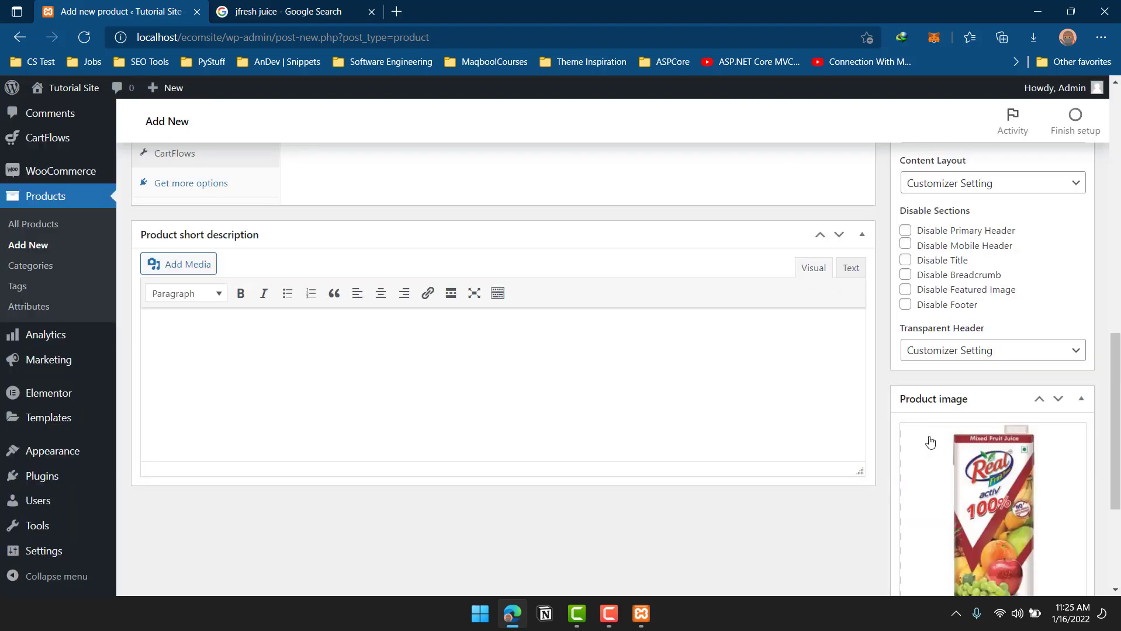
Check the product image on the product form and publish My Product.
scroll(929, 441, "down", 2)
scroll(992, 427, "up", 4)
scroll(992, 425, "up", 10)
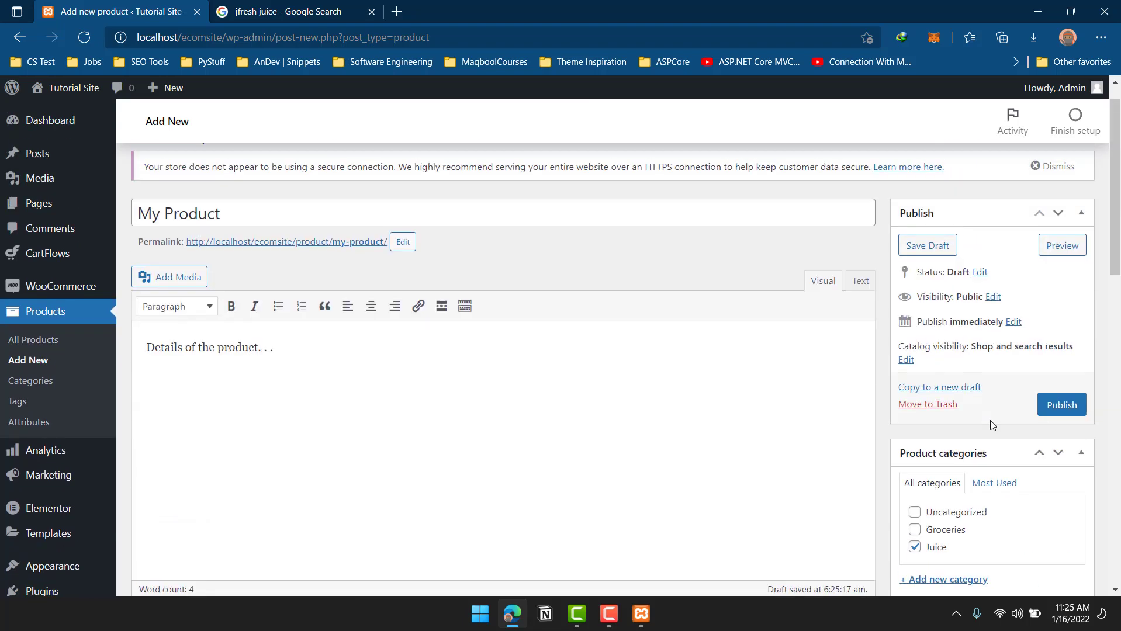
left_click(1064, 439)
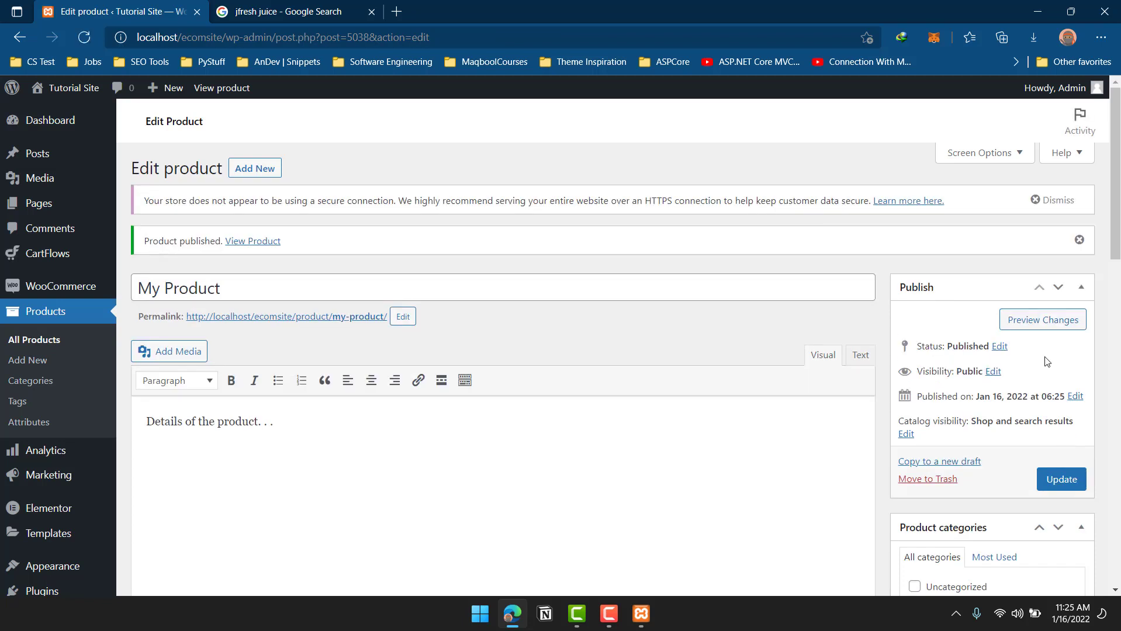
Open the published product's page in a new browser tab and close the Google search tab.
right_click(251, 243)
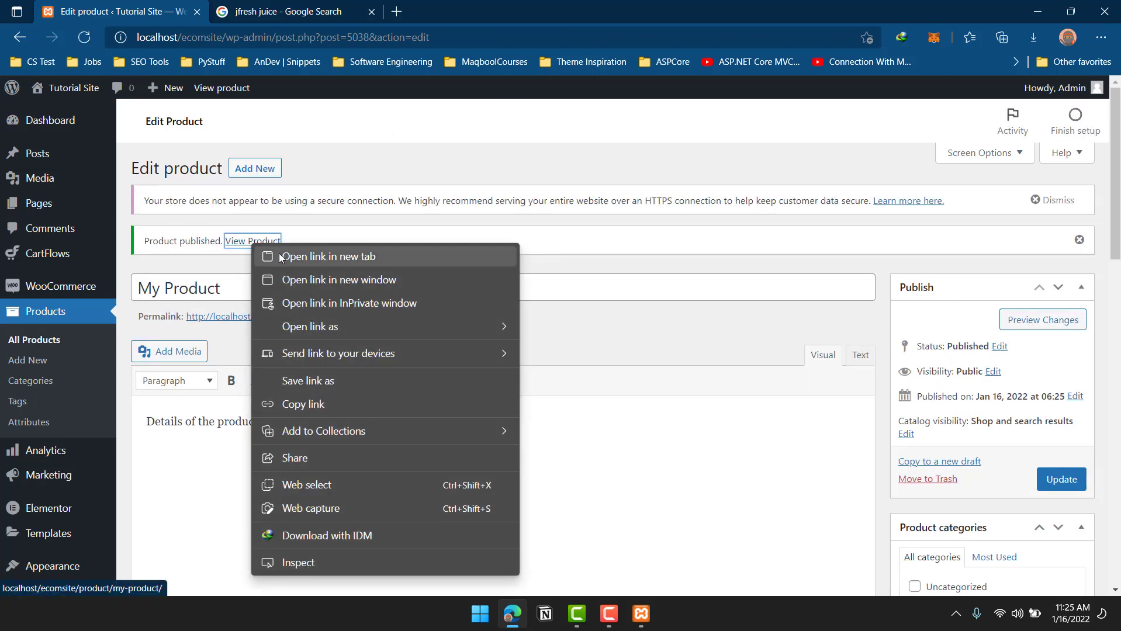
left_click(327, 256)
left_click(381, 12)
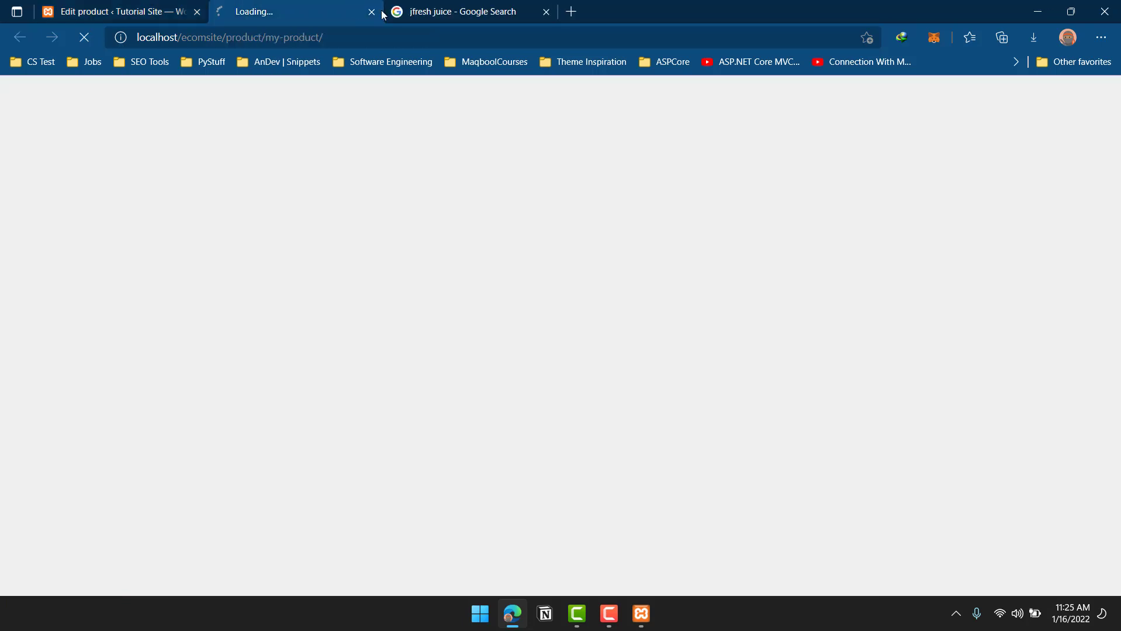
left_click(546, 12)
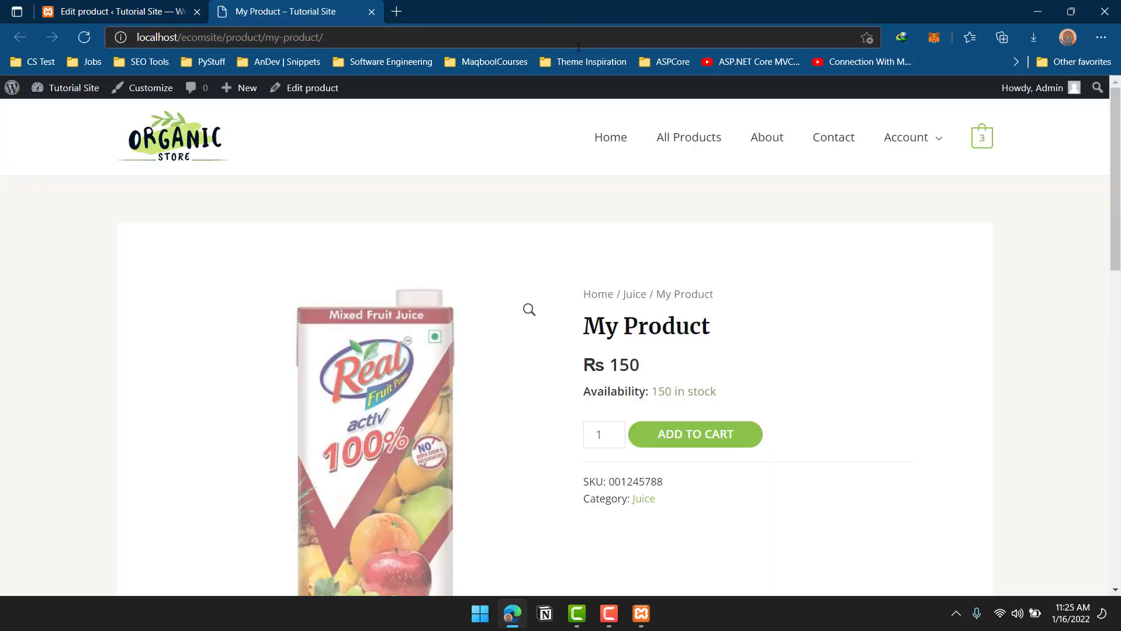
Review the live product page's price, stock, SKU and category, plus its description, additional information and reviews sections.
scroll(566, 133, "down", 3)
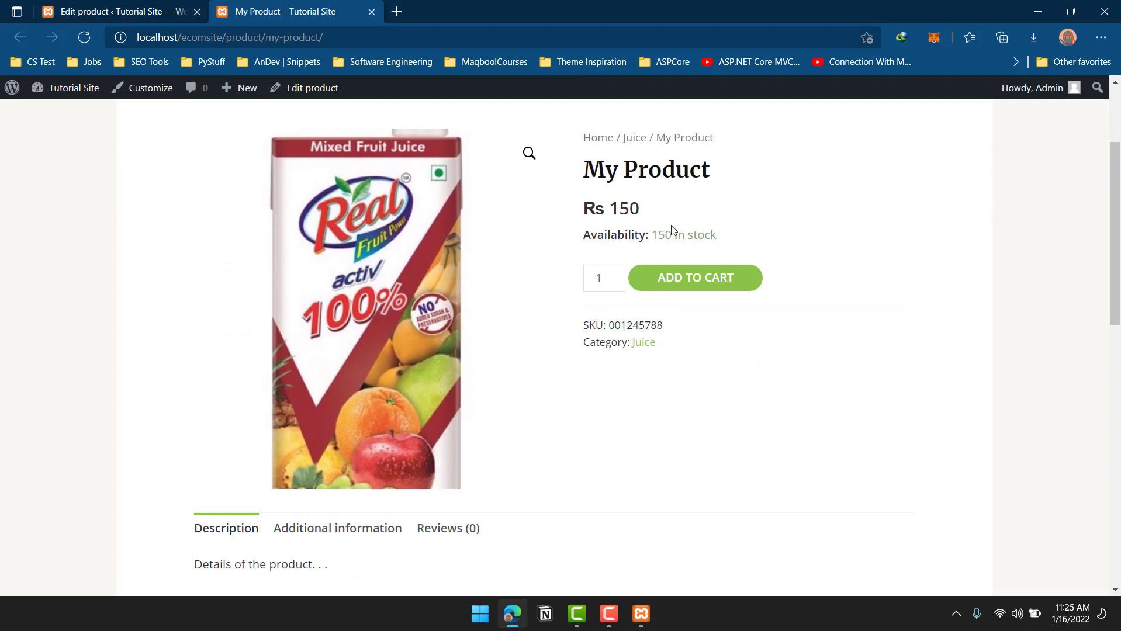
scroll(706, 235, "down", 3)
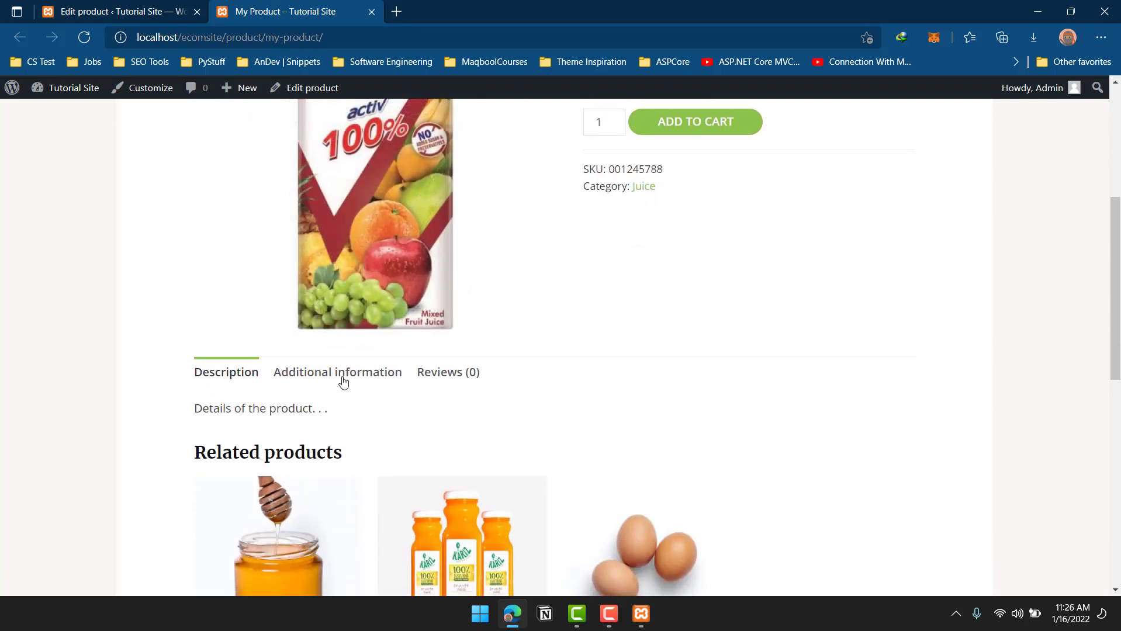
left_click(343, 380)
left_click(476, 387)
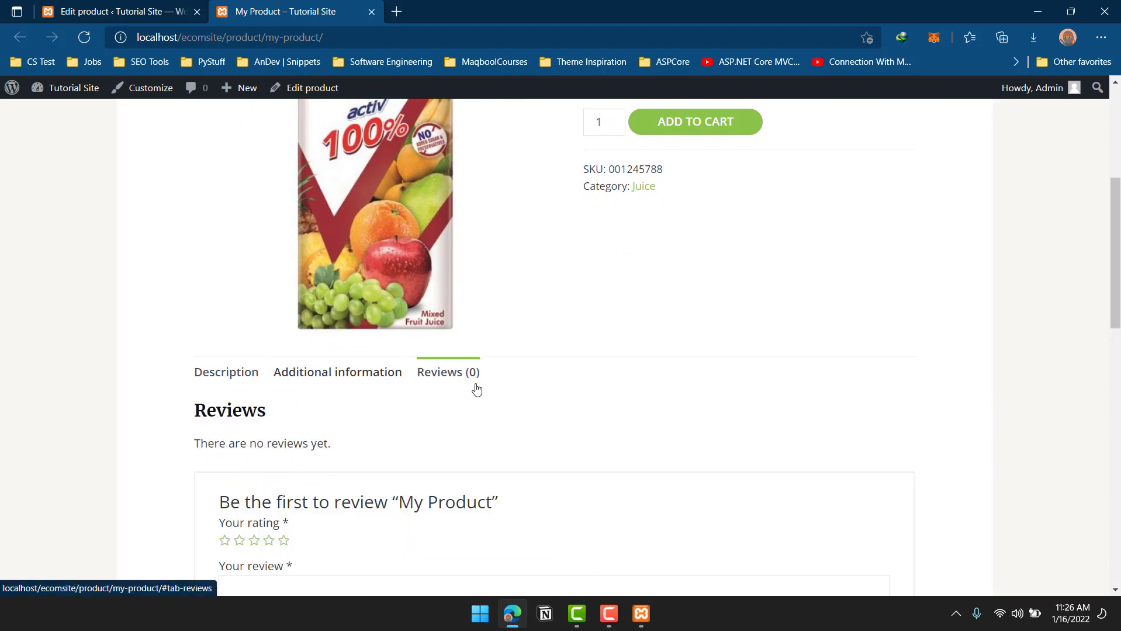
scroll(477, 389, "down", 4)
scroll(395, 365, "up", 15)
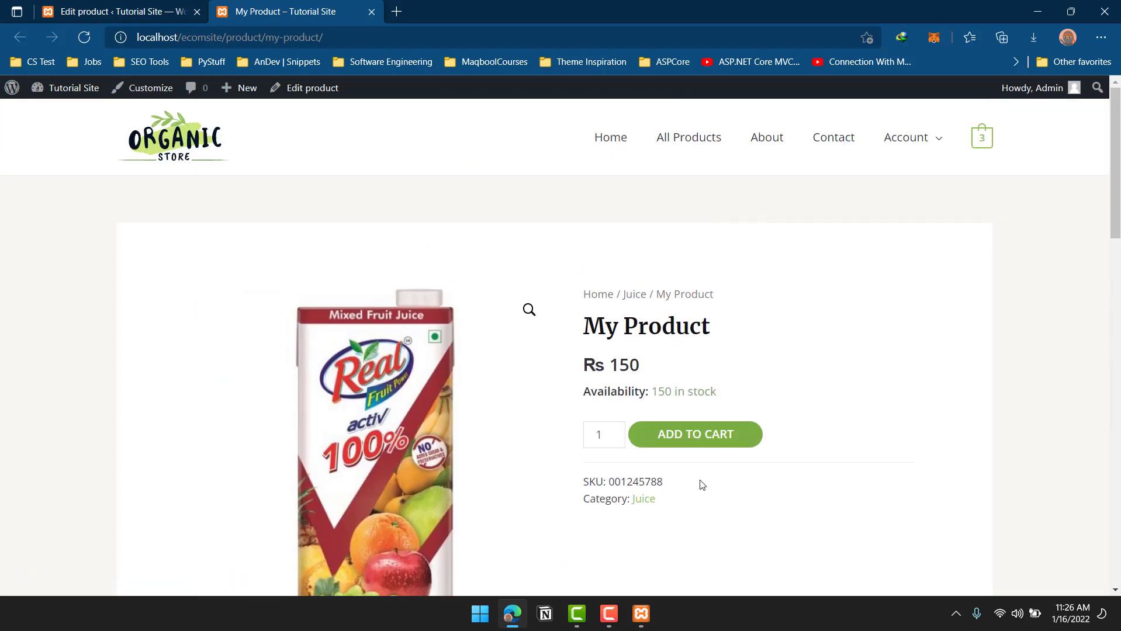
Check the SKU on the My Product page and look through both pages of the All Products shop listing.
left_click_drag(677, 484, 607, 481)
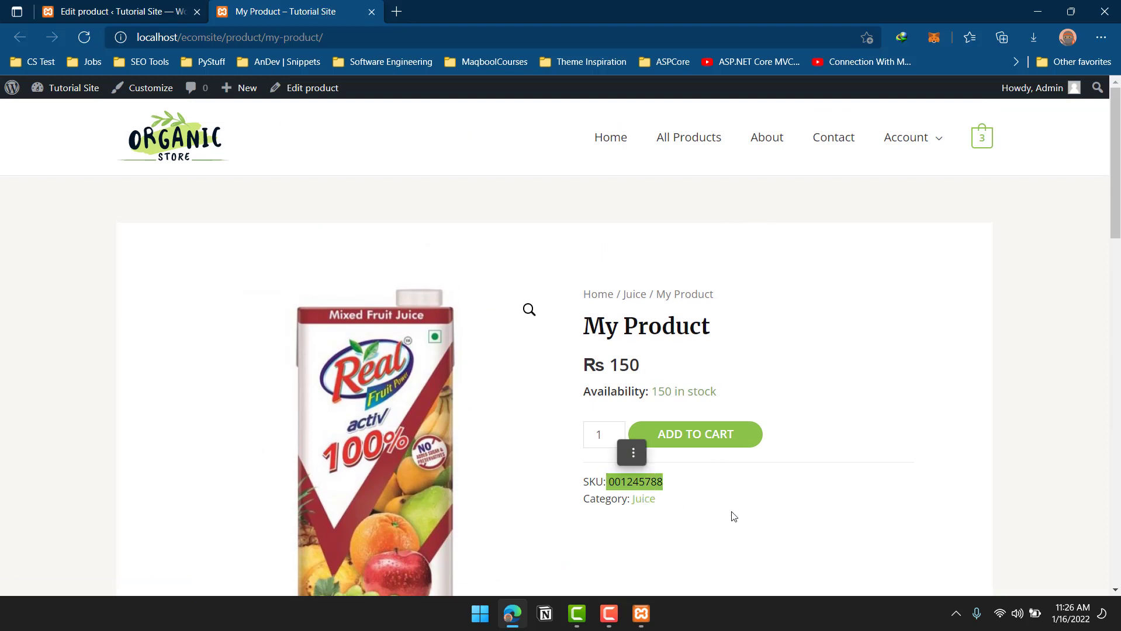
left_click(716, 514)
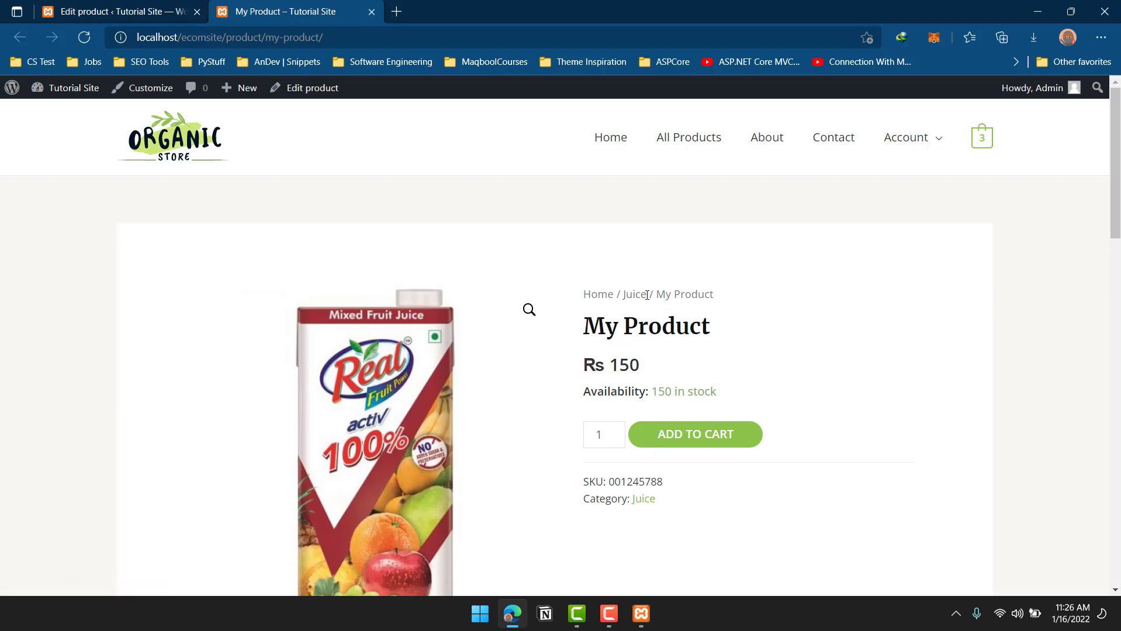
left_click(660, 146)
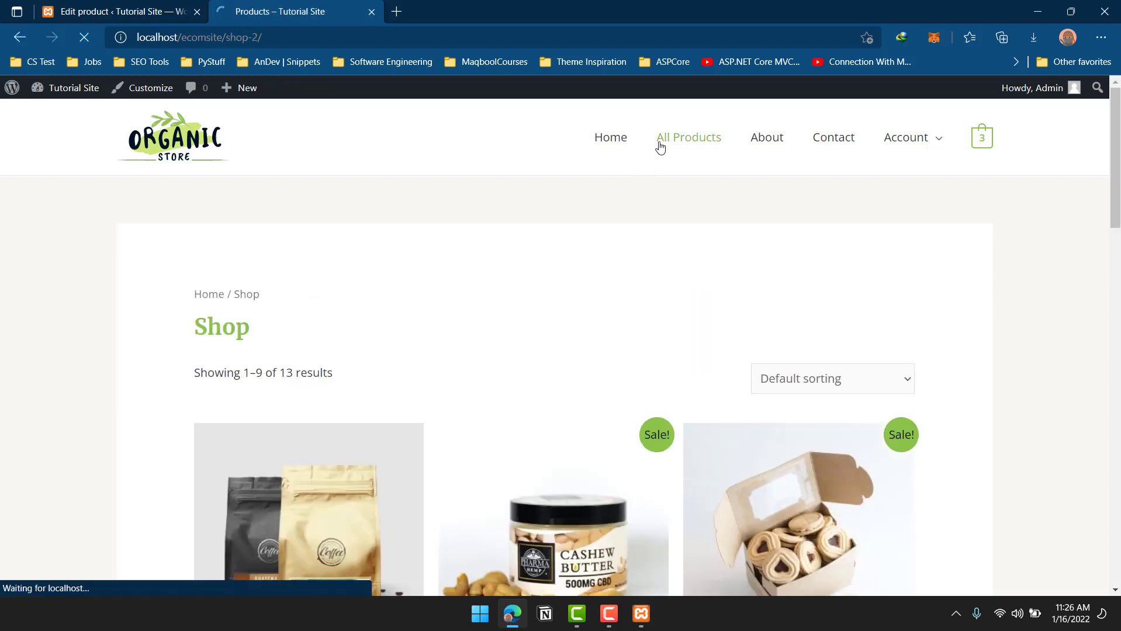
scroll(674, 181, "down", 8)
scroll(675, 187, "down", 13)
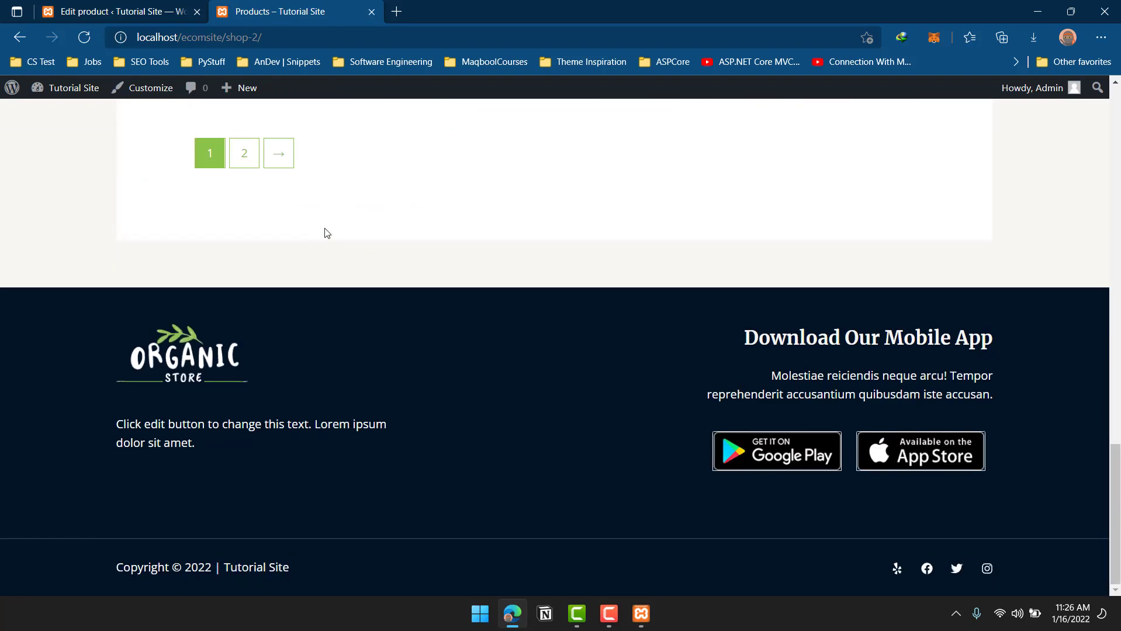
scroll(240, 323, "up", 4)
left_click(245, 389)
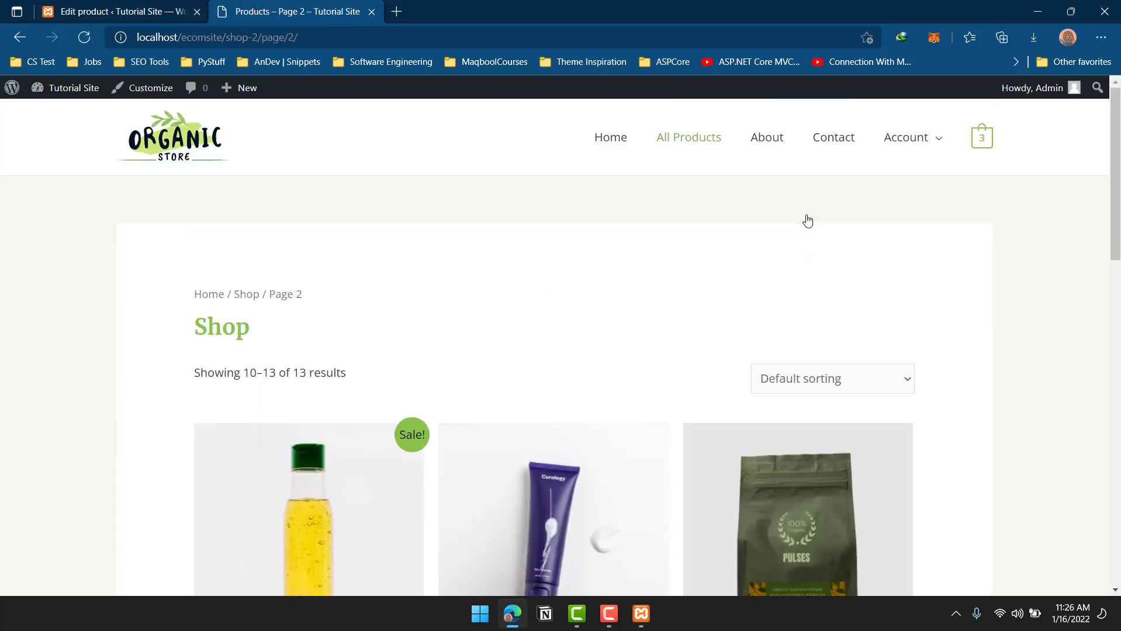
left_click(20, 37)
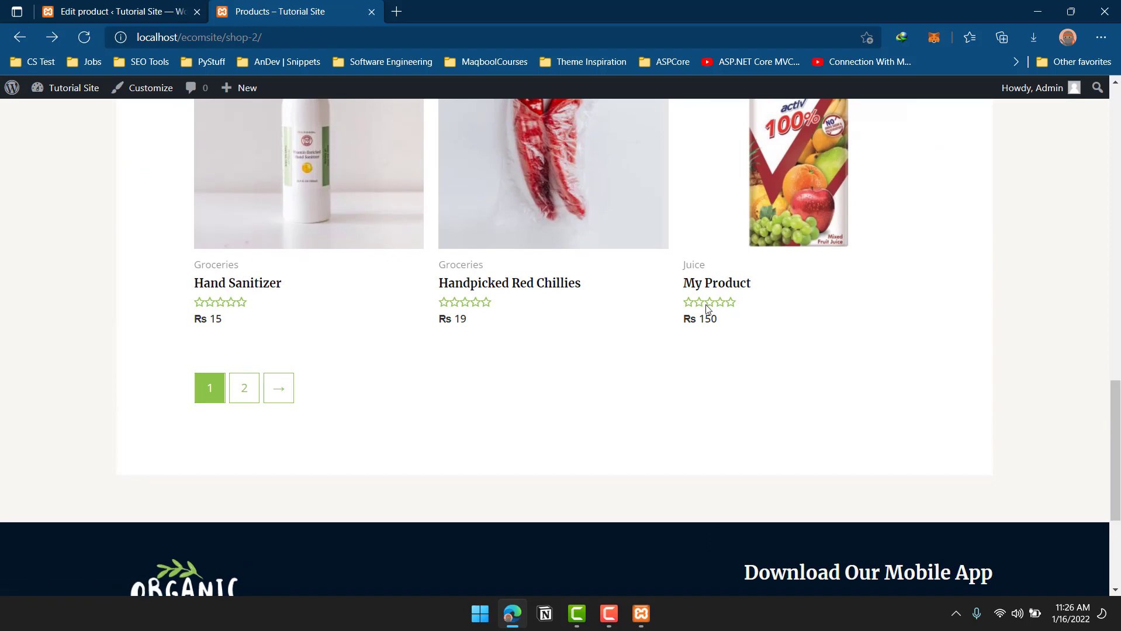
Examine the first shop page's product listings, including My Product's entry and the regular and sale prices of Cashew Butter.
scroll(806, 368, "up", 5)
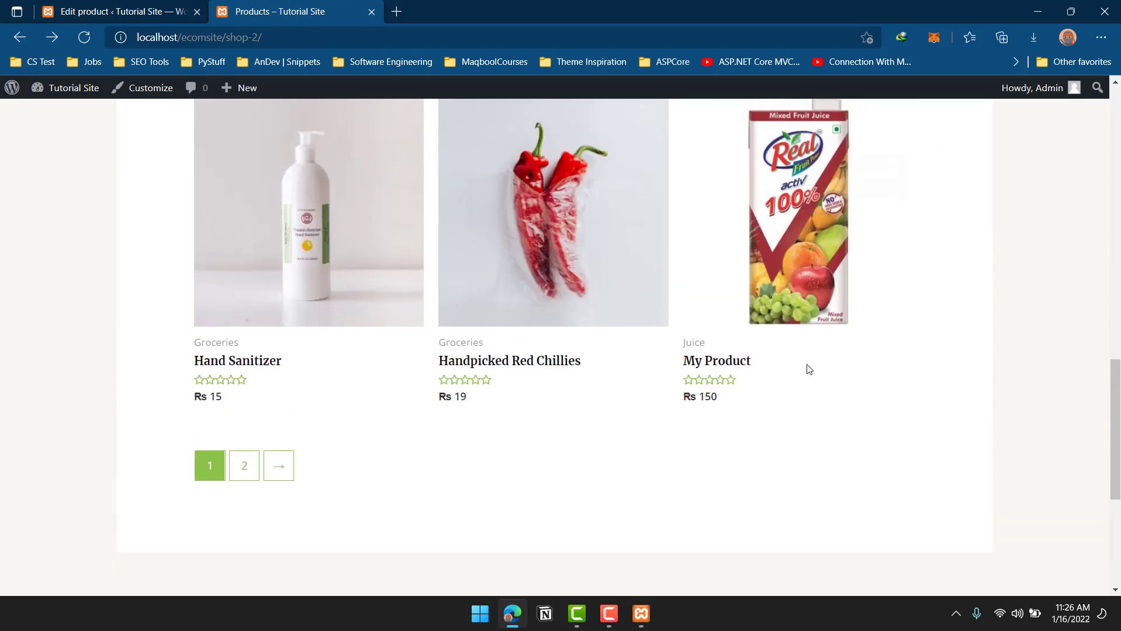
scroll(630, 381, "up", 1)
scroll(408, 393, "down", 5)
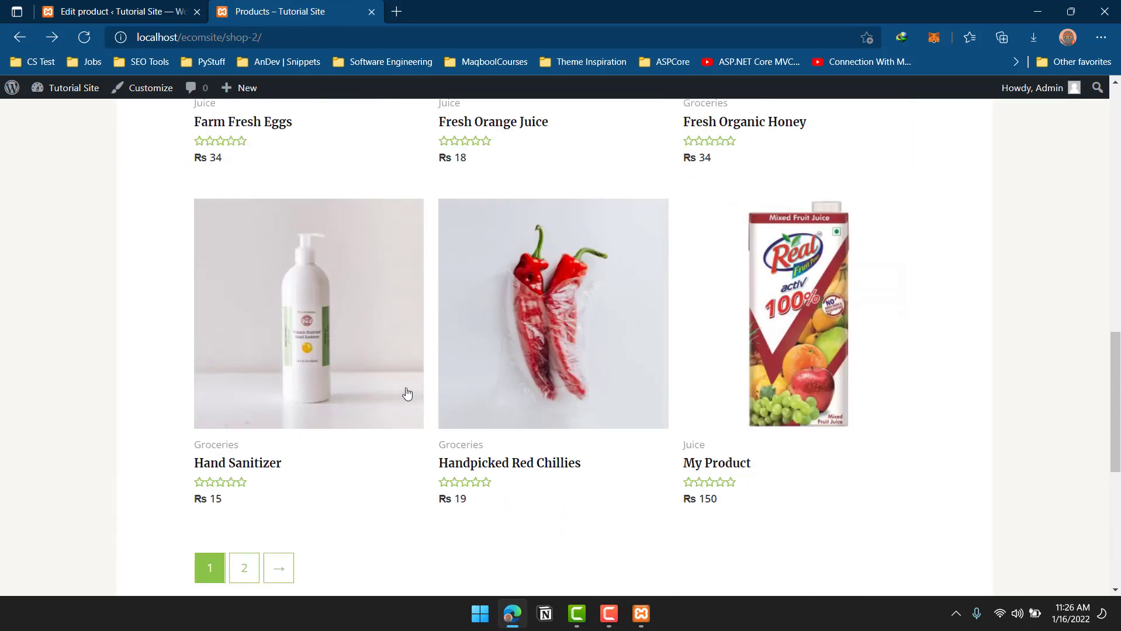
scroll(633, 339, "up", 1)
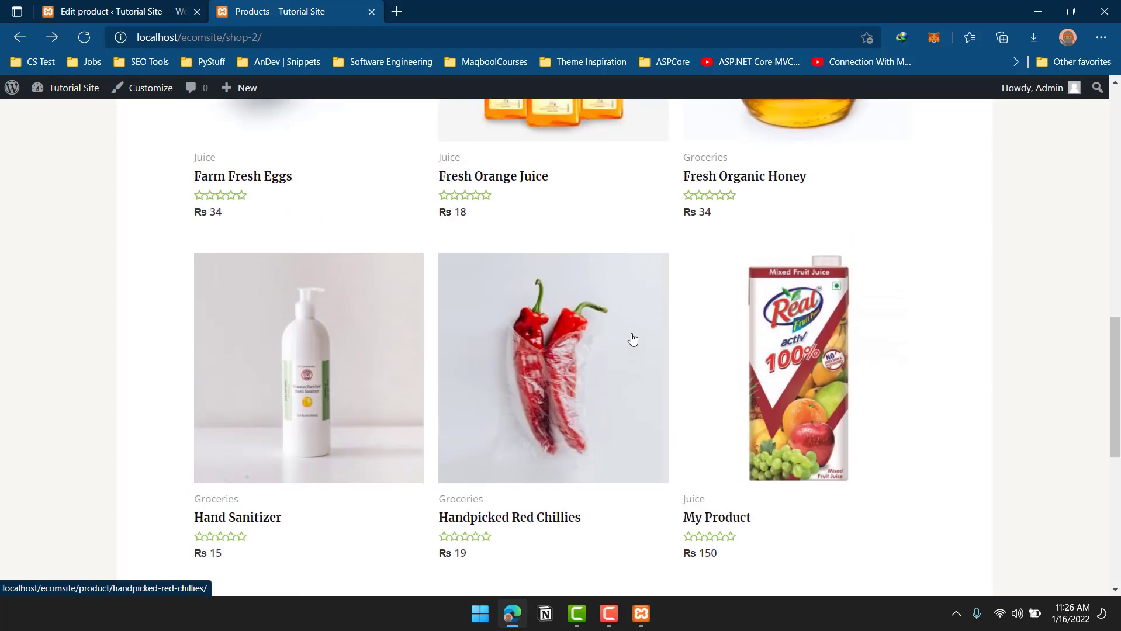
scroll(633, 339, "up", 6)
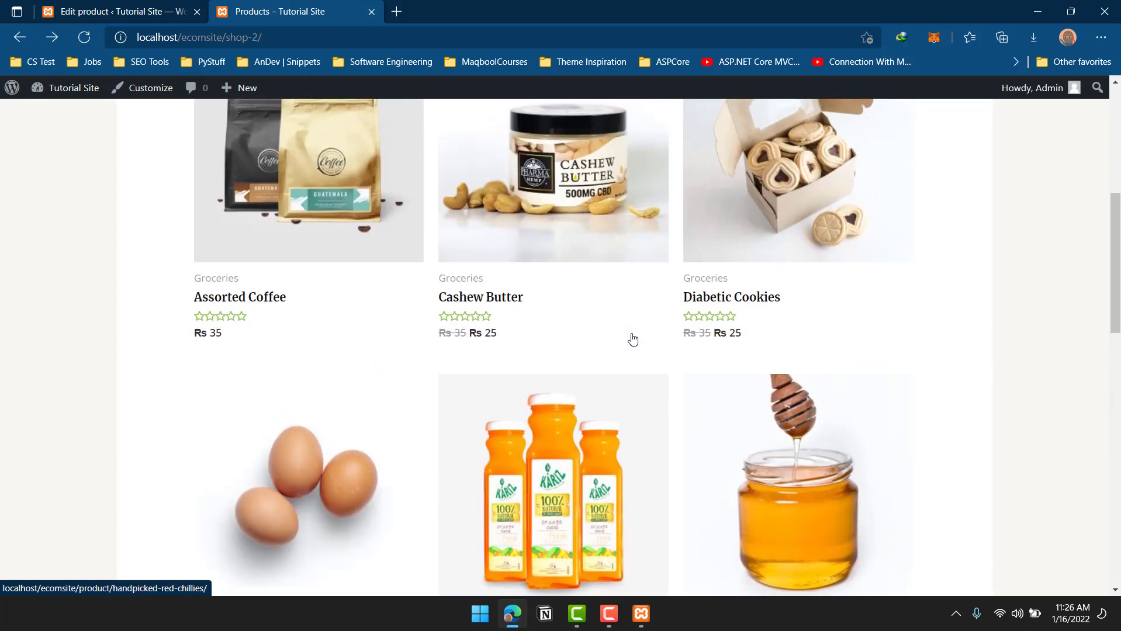
scroll(633, 338, "up", 4)
scroll(641, 343, "down", 4)
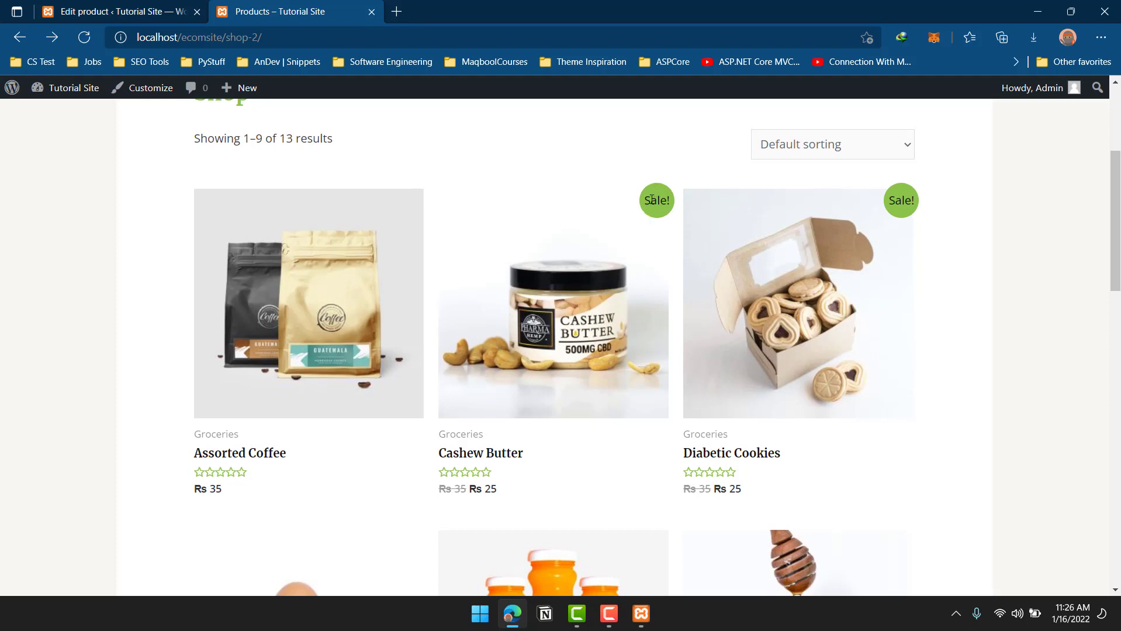
scroll(652, 200, "down", 1)
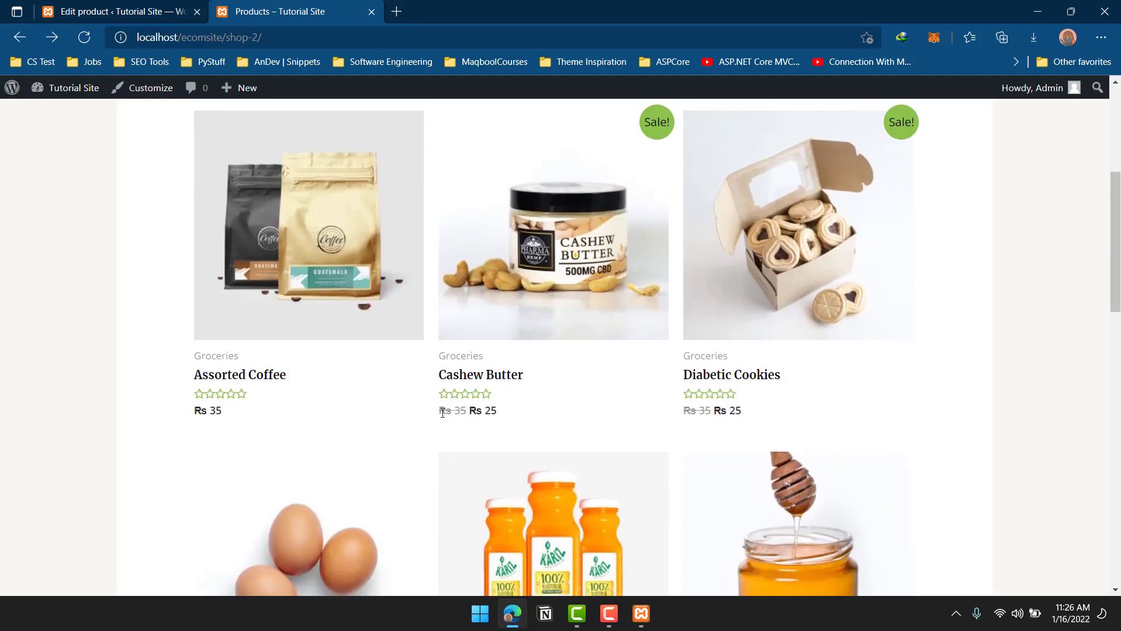
left_click_drag(468, 411, 517, 416)
scroll(78, 165, "up", 5)
Open the WooCommerce home page from the product editor's browser tab and close the shop page's tab.
left_click(95, 14)
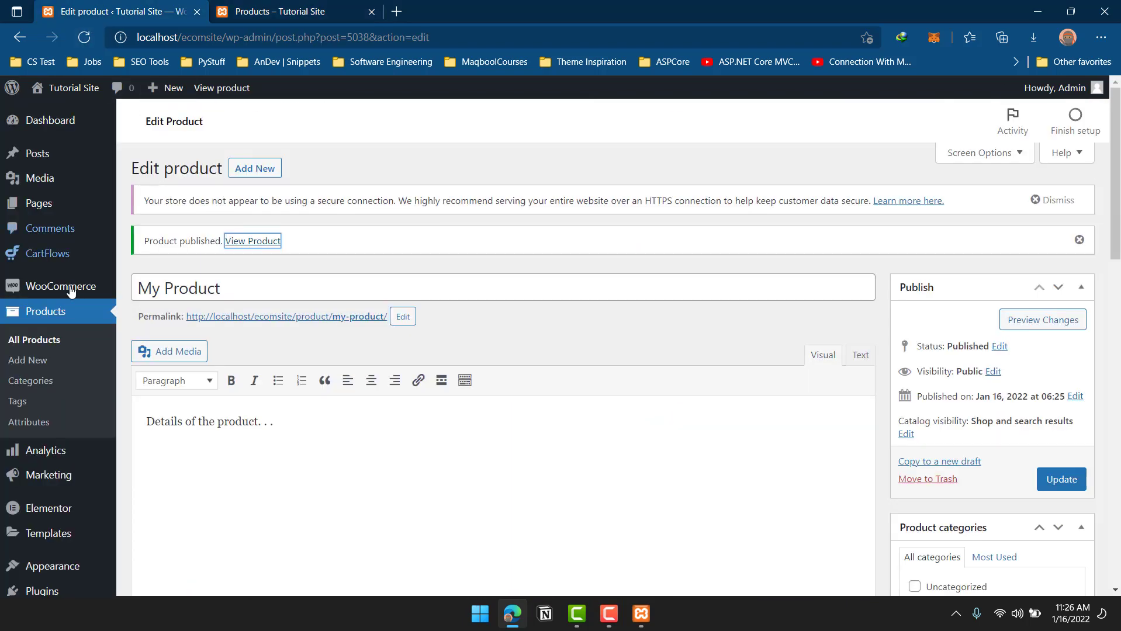
left_click(359, 11)
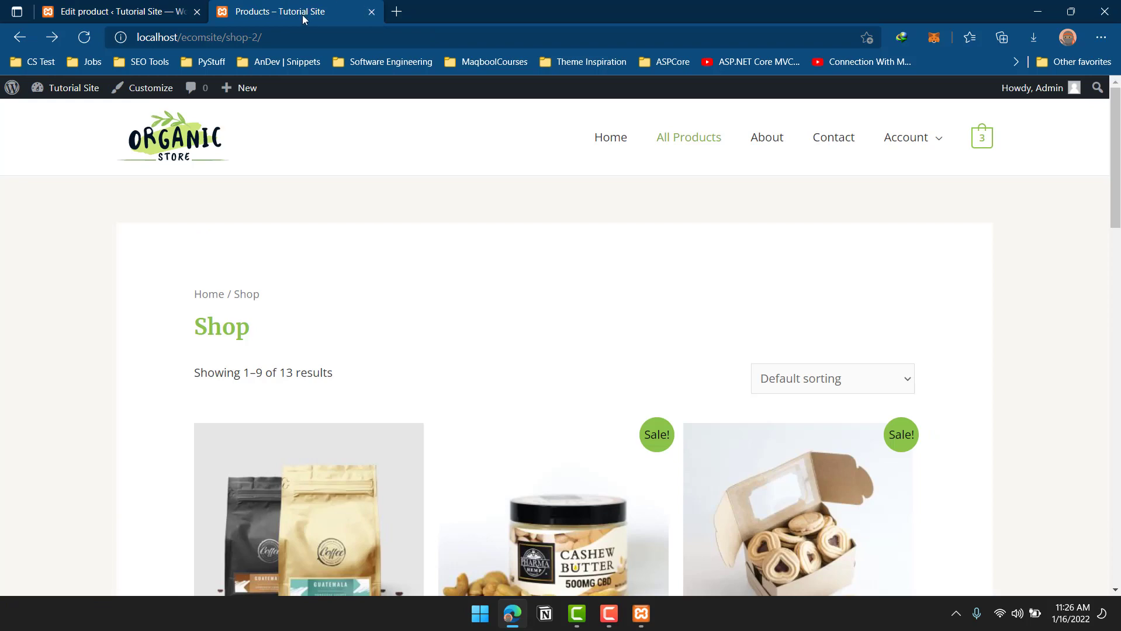
left_click(169, 9)
scroll(105, 380, "down", 3)
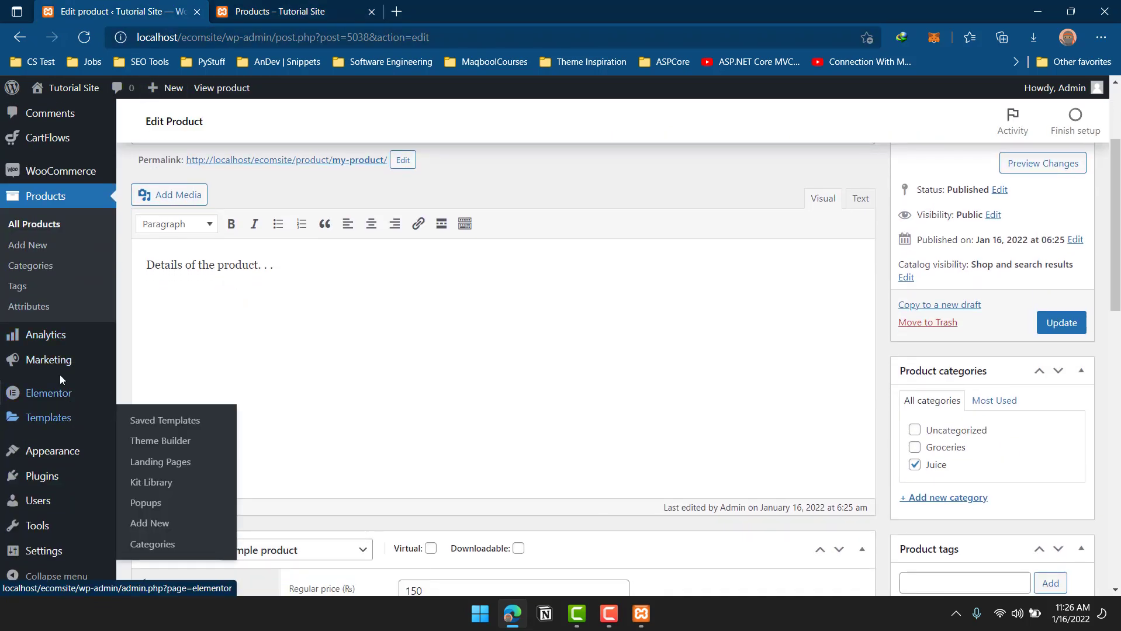
left_click(61, 171)
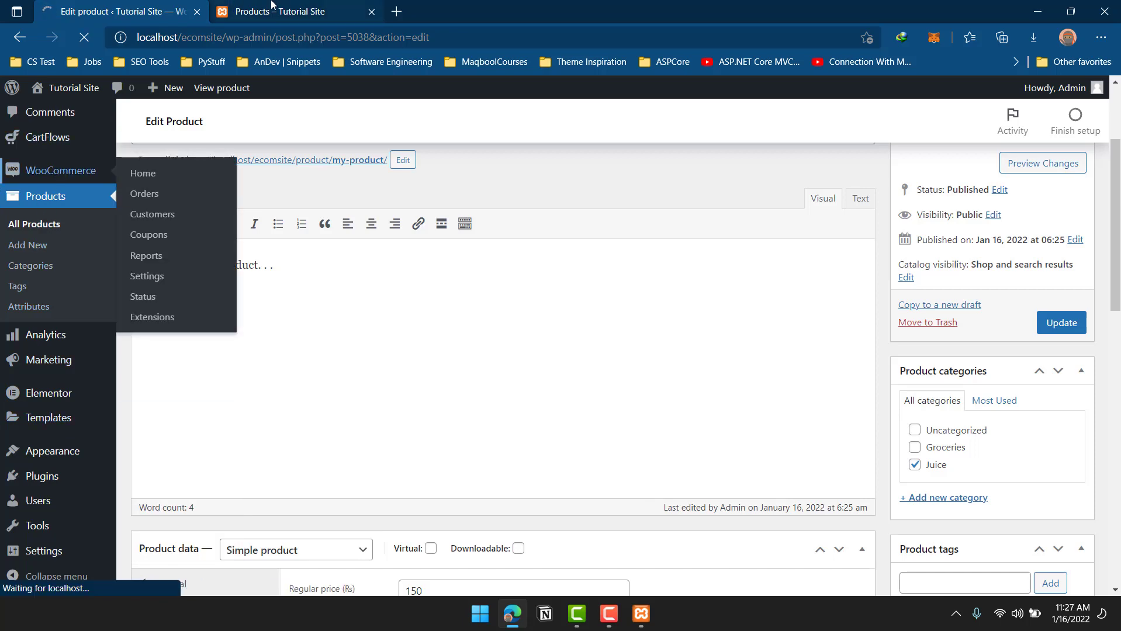
left_click(344, 12)
left_click(373, 12)
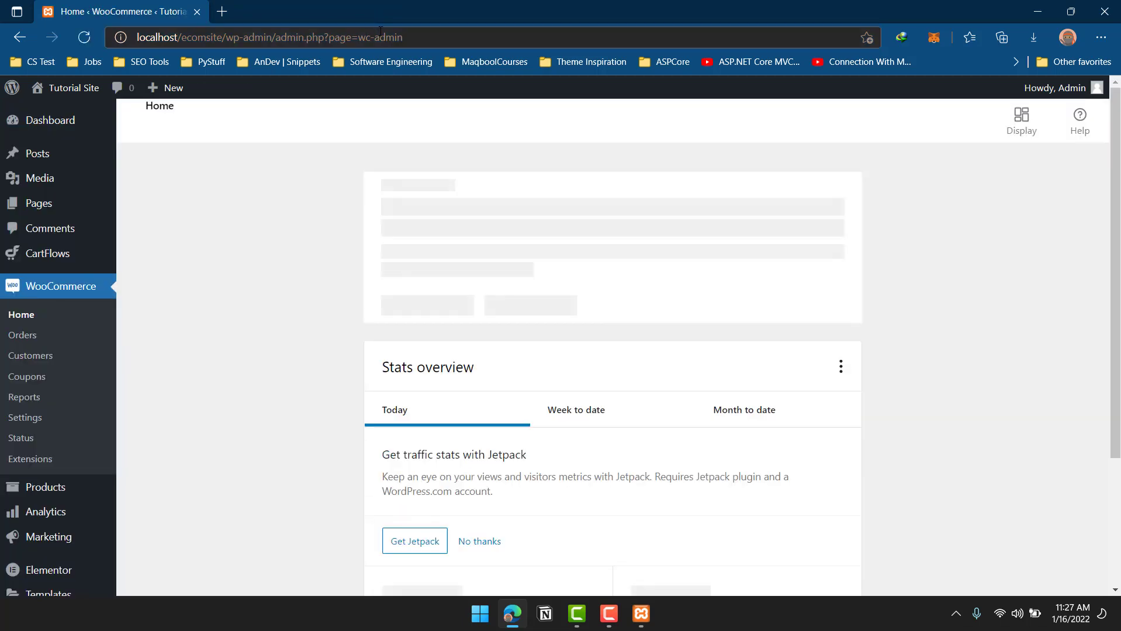
Open the payments setup task in the WooCommerce store checklist and enable Cash on delivery.
scroll(406, 146, "down", 2)
scroll(406, 145, "down", 2)
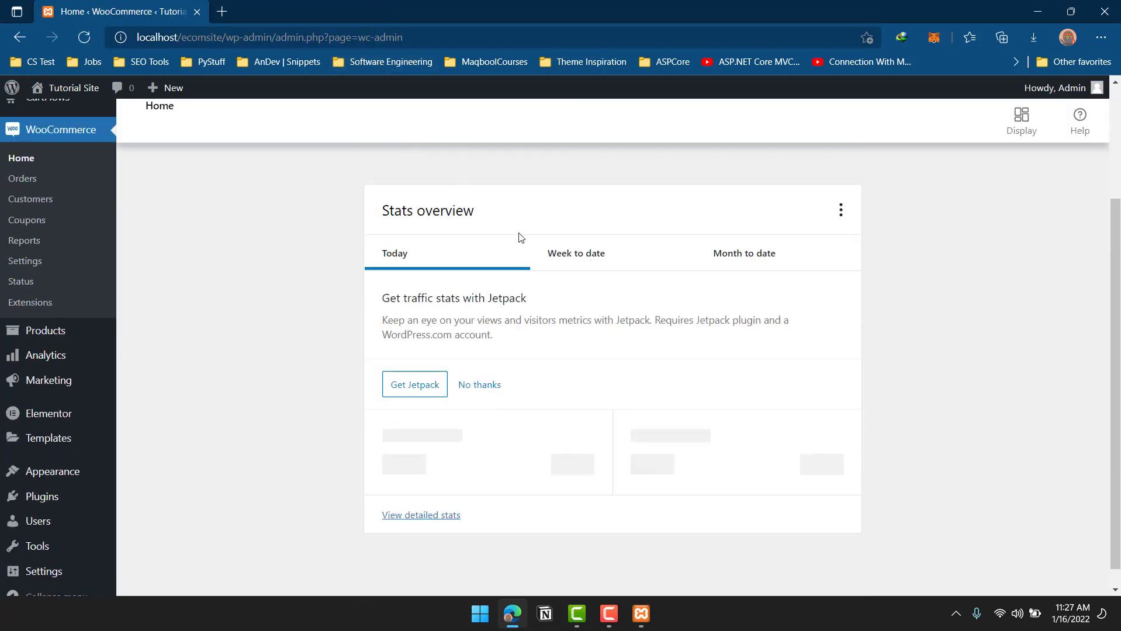
scroll(534, 244, "up", 3)
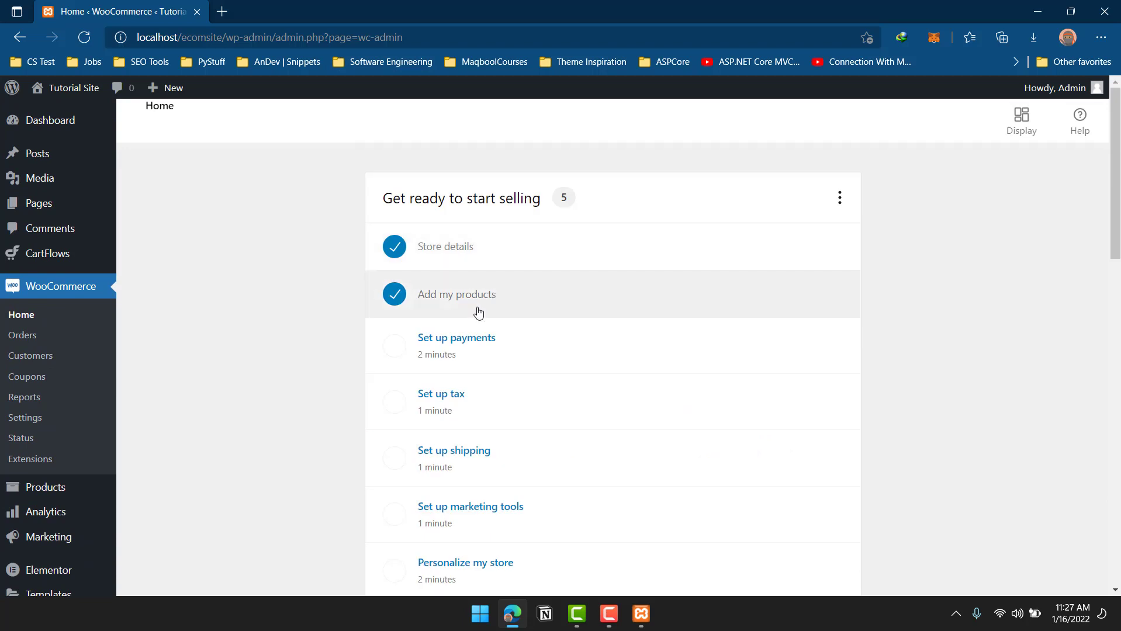
left_click(452, 354)
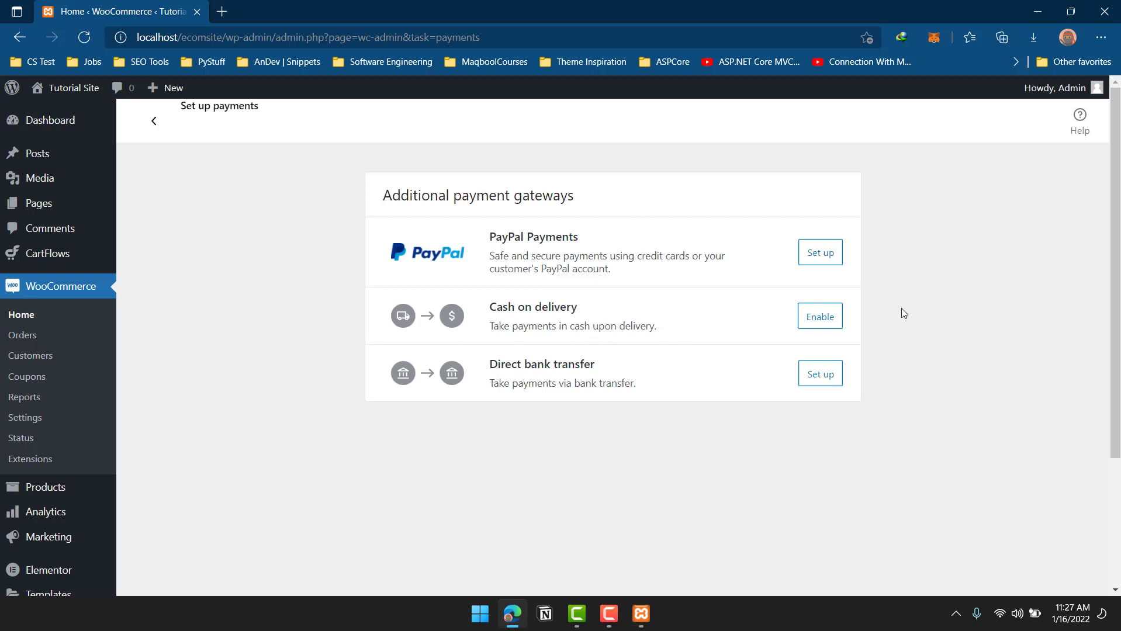
left_click(822, 320)
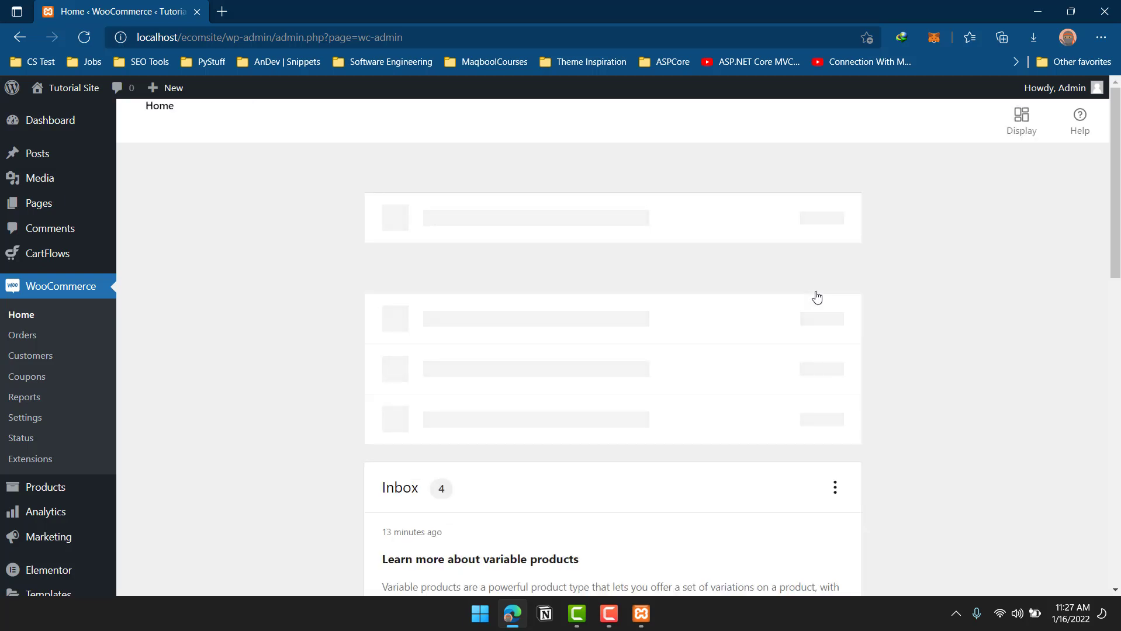
Review the WooCommerce setup checklist, including the payments, tax, shipping, marketing tools and store personalization tasks.
scroll(706, 332, "down", 1)
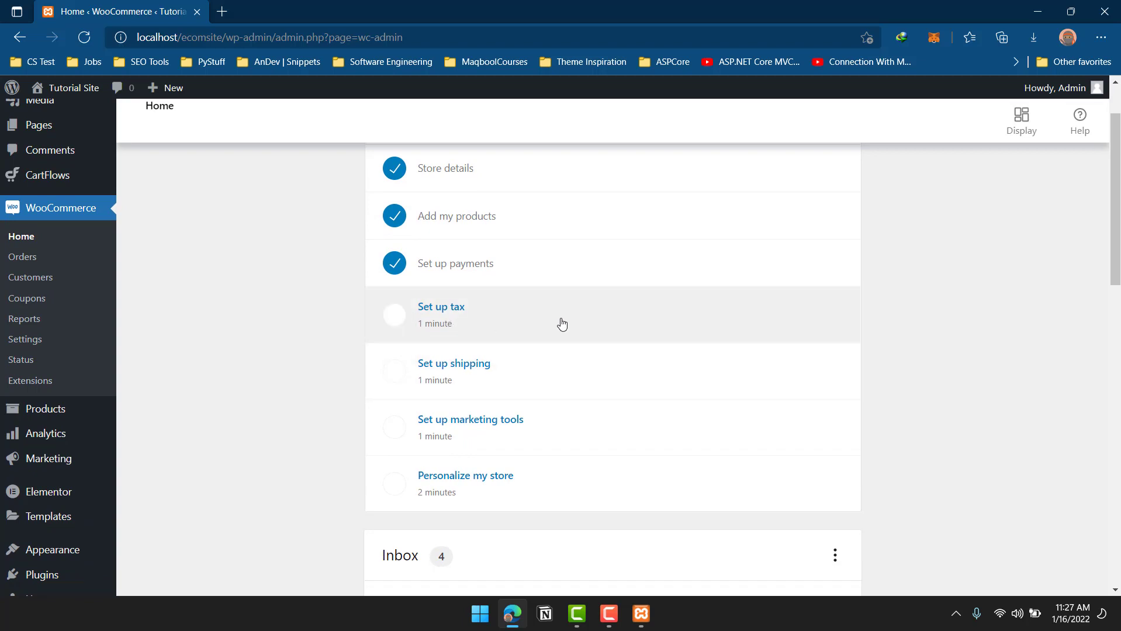
scroll(561, 324, "down", 1)
scroll(713, 386, "down", 4)
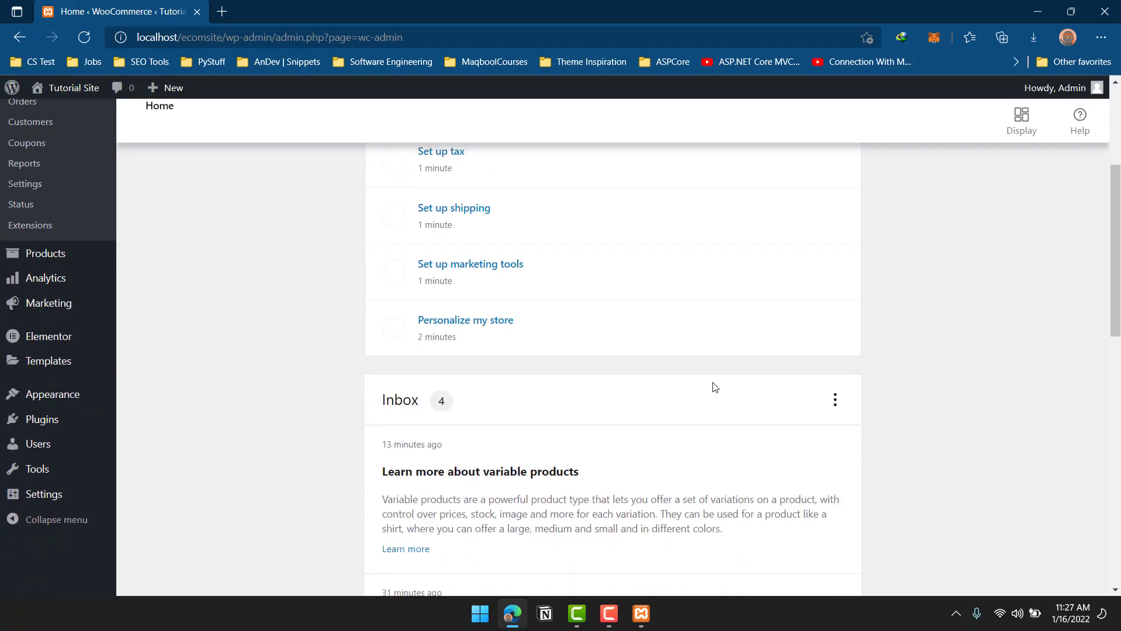
scroll(643, 382, "up", 6)
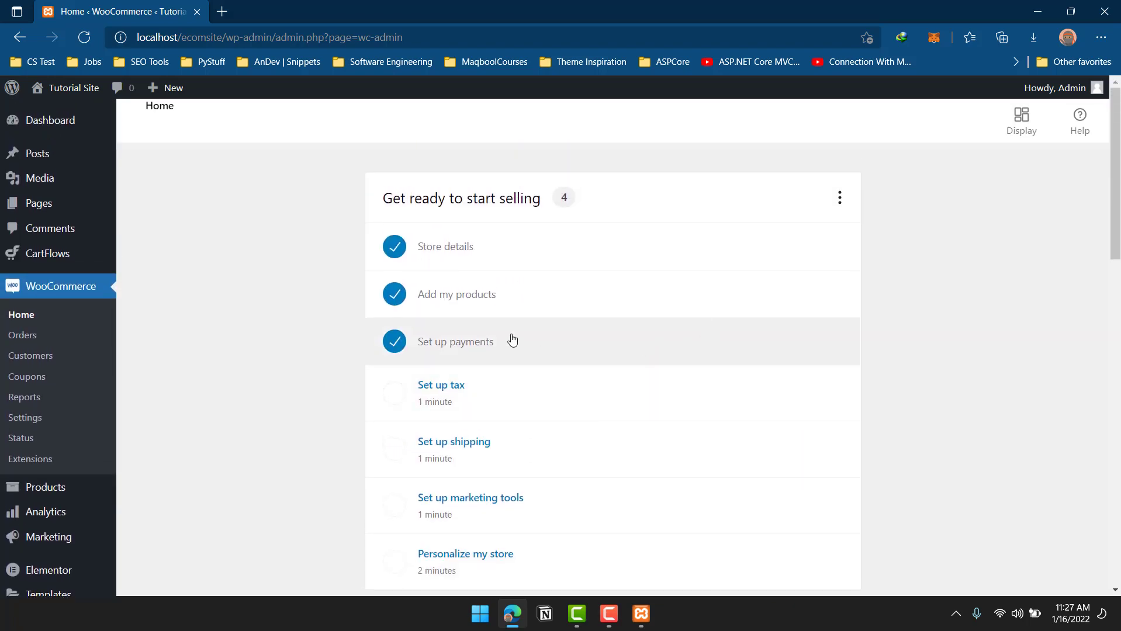
scroll(515, 330, "down", 1)
scroll(514, 323, "down", 2)
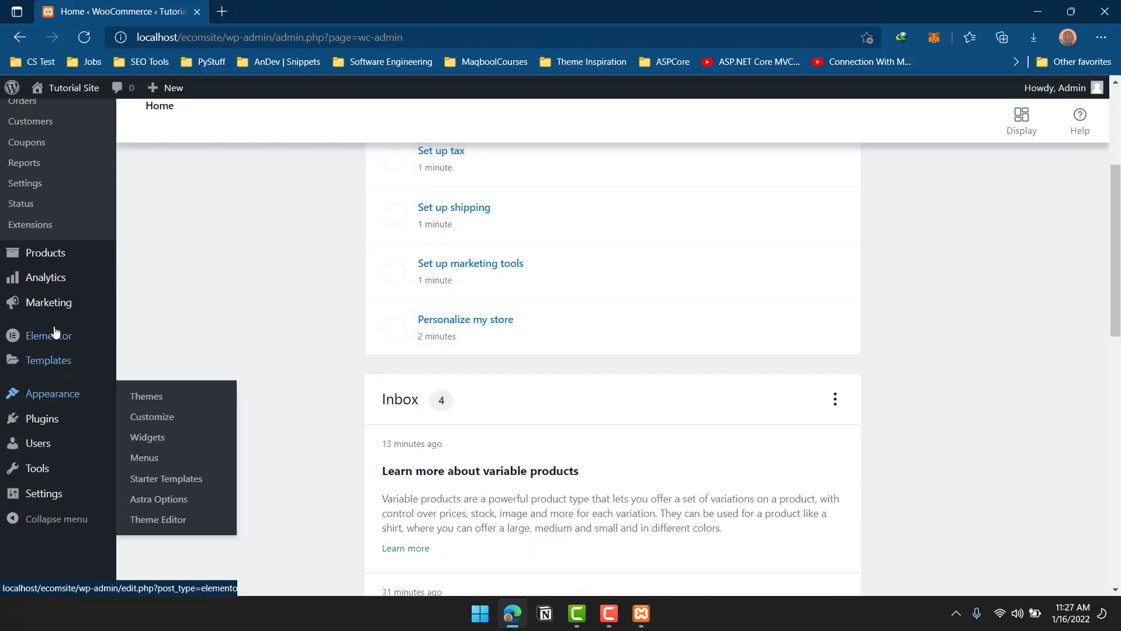
scroll(175, 339, "up", 2)
scroll(211, 310, "up", 2)
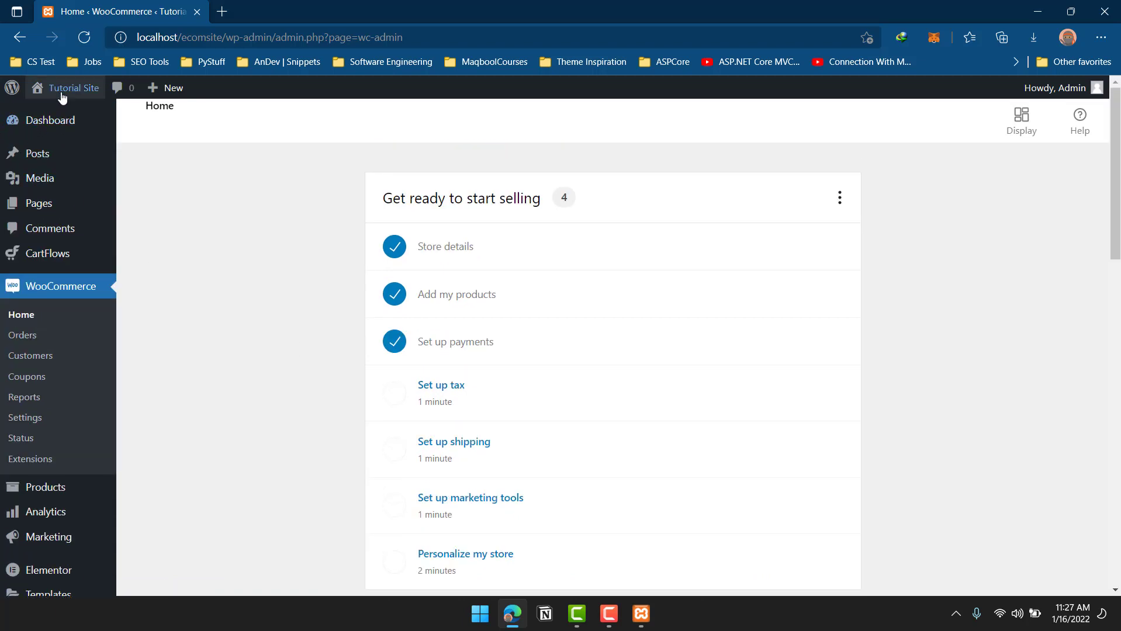
Open the Tutorial Site home page in a new browser tab and switch to it.
mouse_move(70, 89)
right_click(73, 112)
left_click(105, 123)
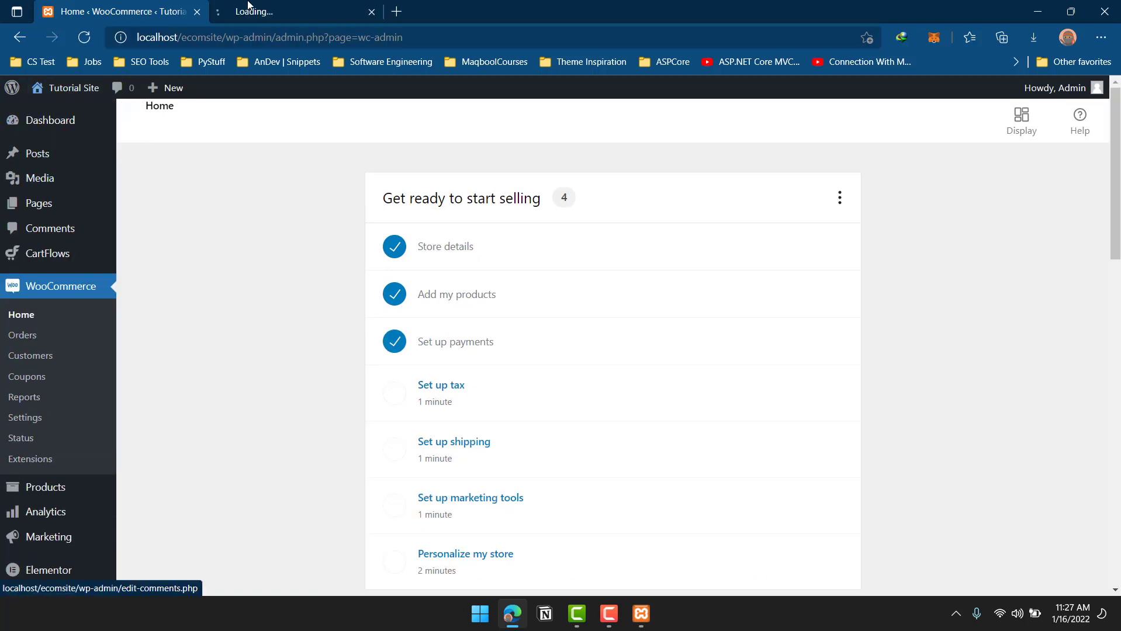
left_click(262, 15)
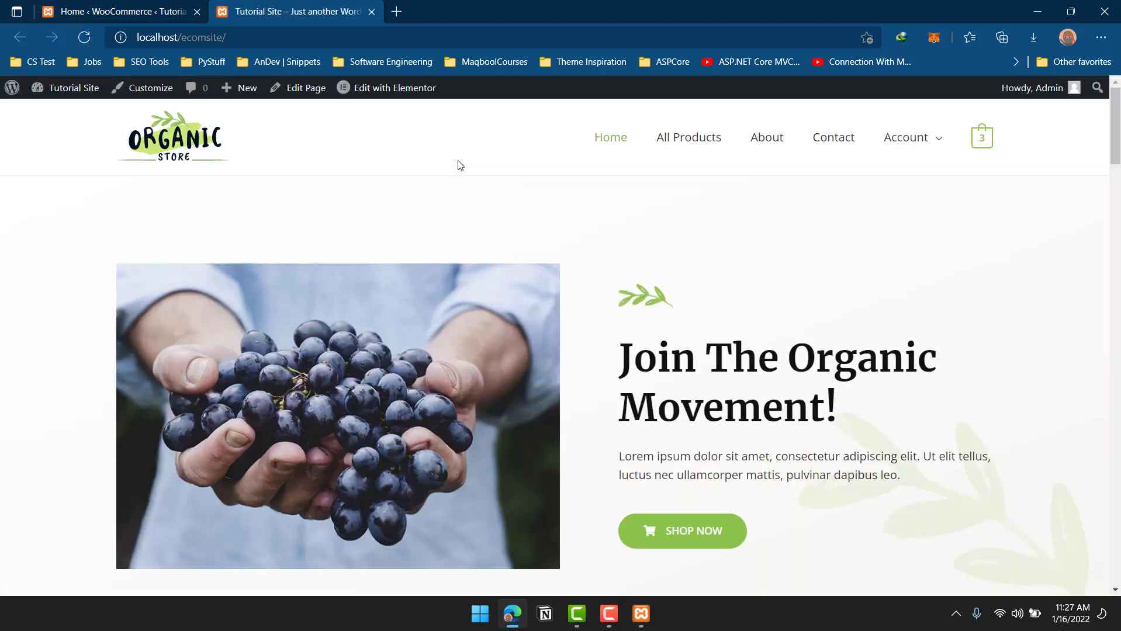
Review the live home page from banner to footer, including the best selling products, trending products, offers and customer reviews.
scroll(457, 165, "down", 2)
scroll(635, 493, "down", 15)
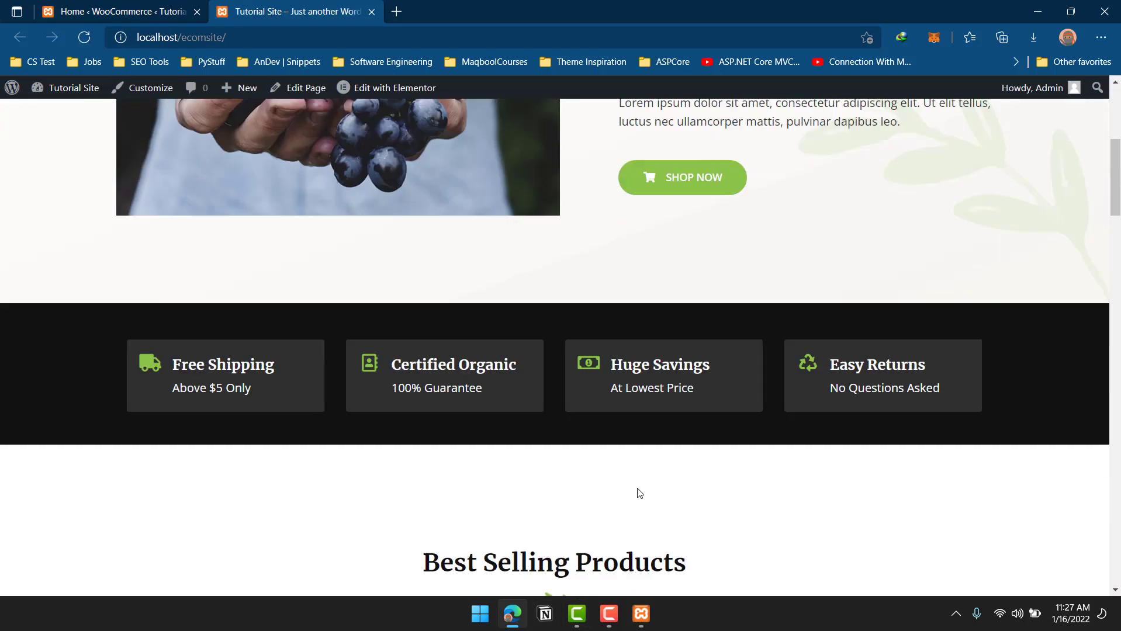
scroll(674, 454, "down", 15)
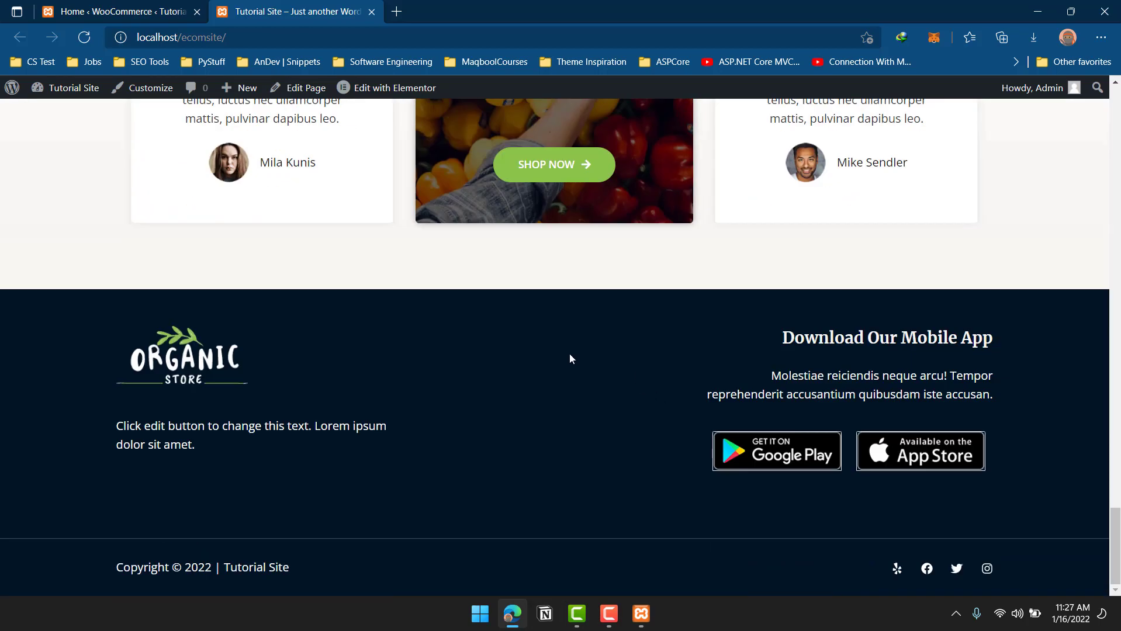
scroll(438, 358, "up", 8)
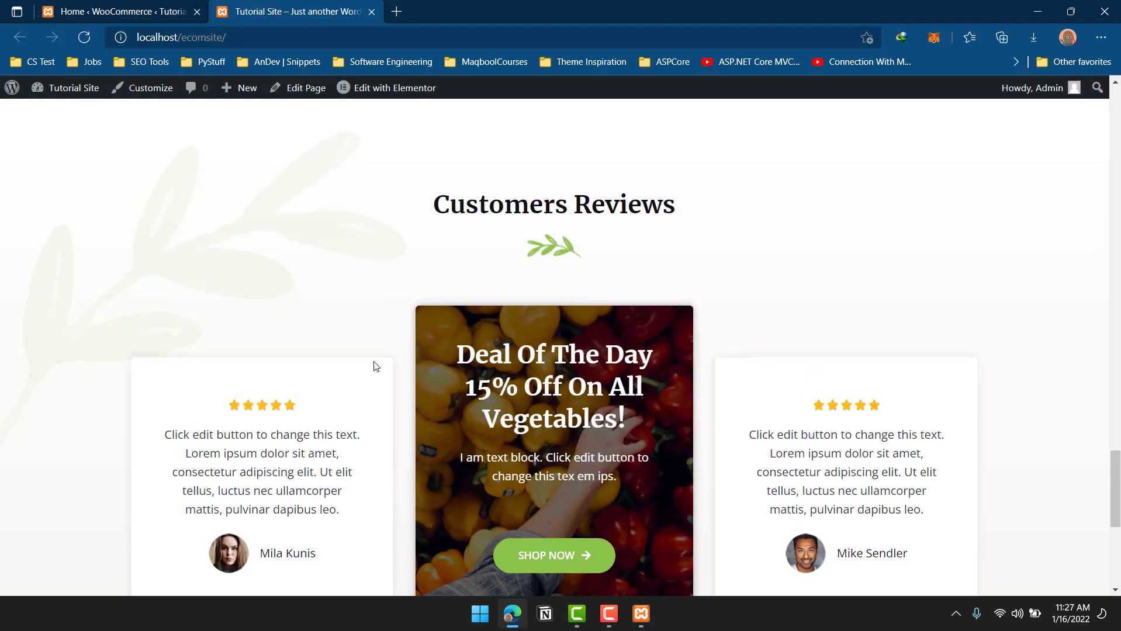
scroll(375, 367, "up", 6)
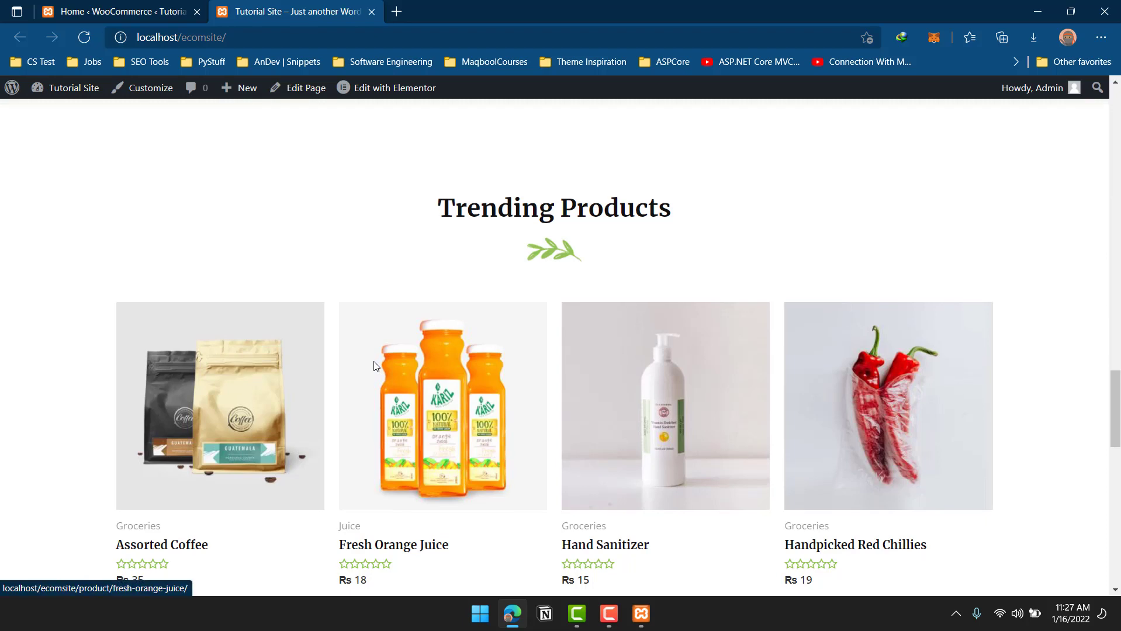
scroll(378, 368, "up", 6)
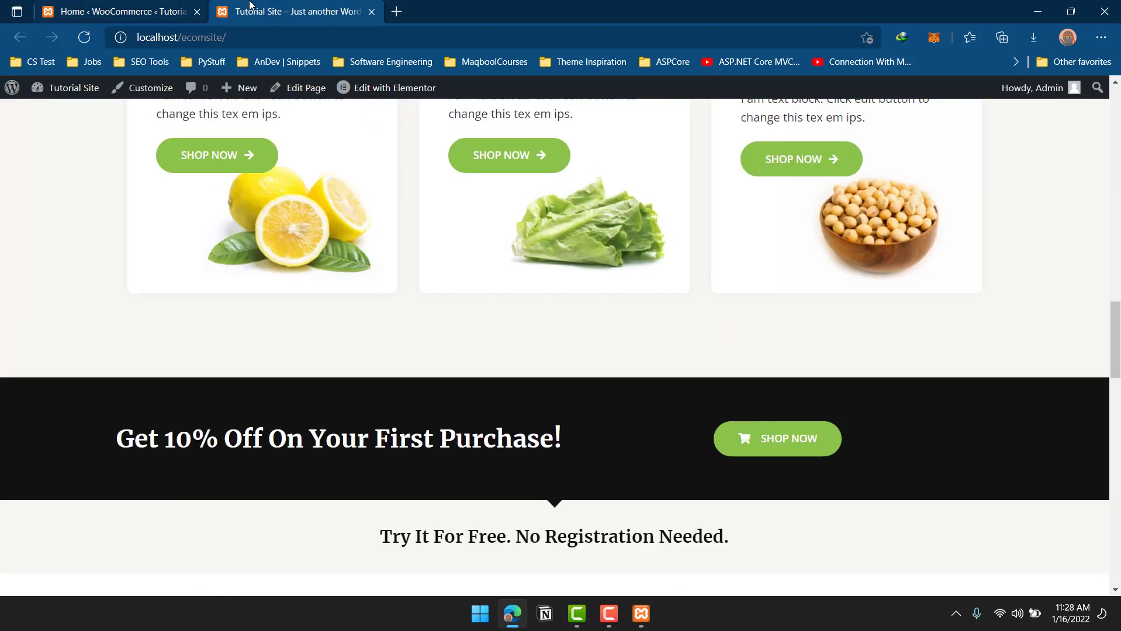
left_click(143, 6)
left_click(279, 4)
scroll(433, 193, "up", 5)
scroll(472, 207, "up", 5)
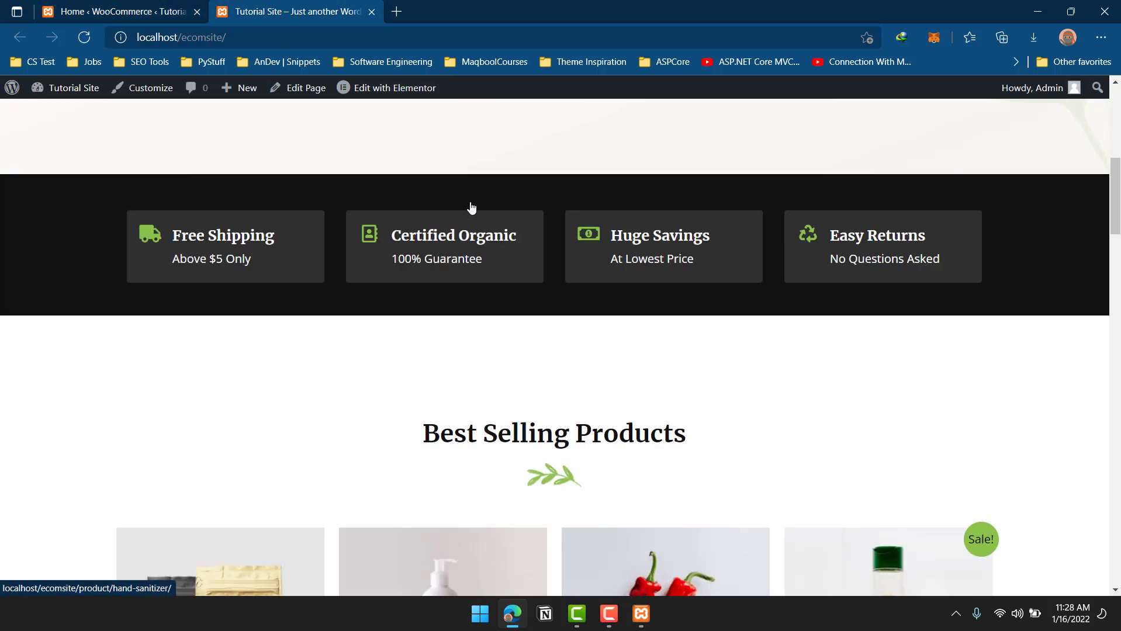
scroll(471, 207, "up", 8)
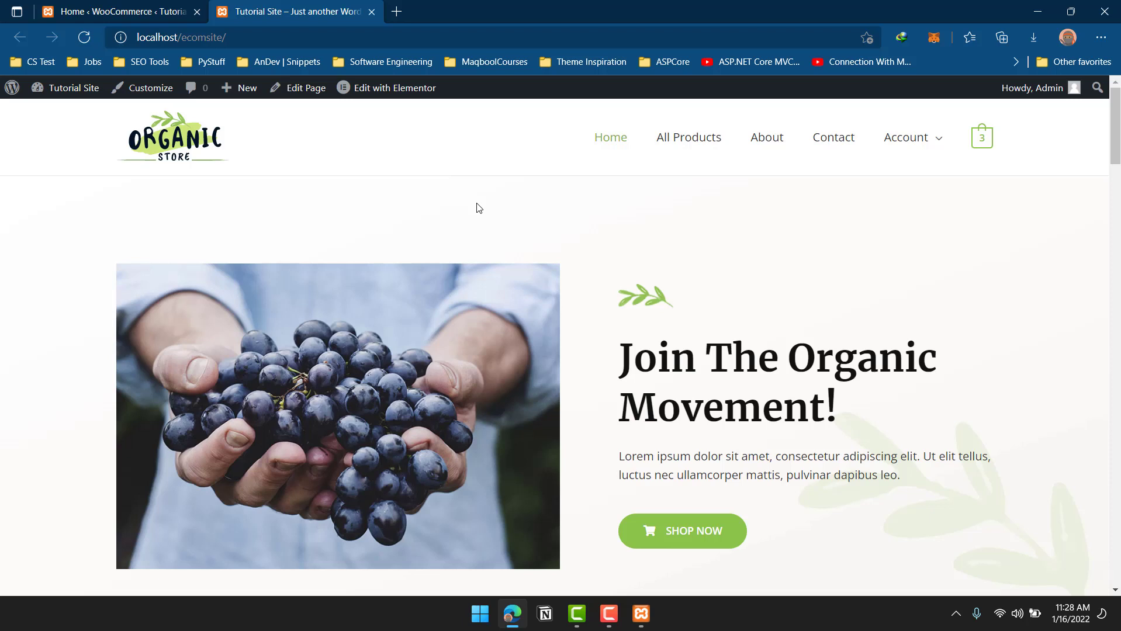